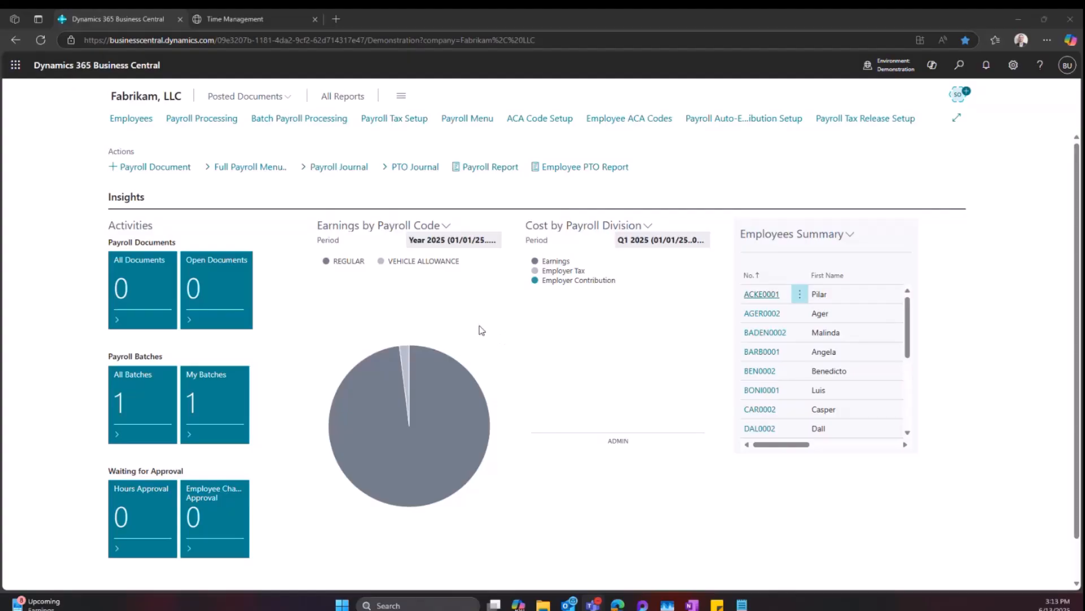
Step: Open the Payroll Employees list from the full payroll menu
left_click(245, 171)
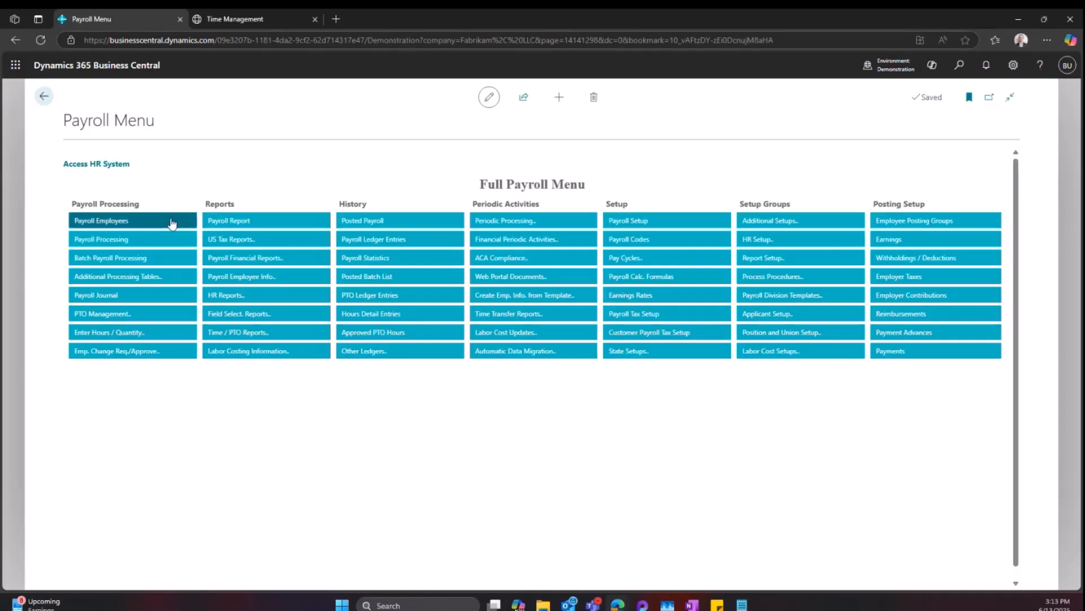
left_click(172, 222)
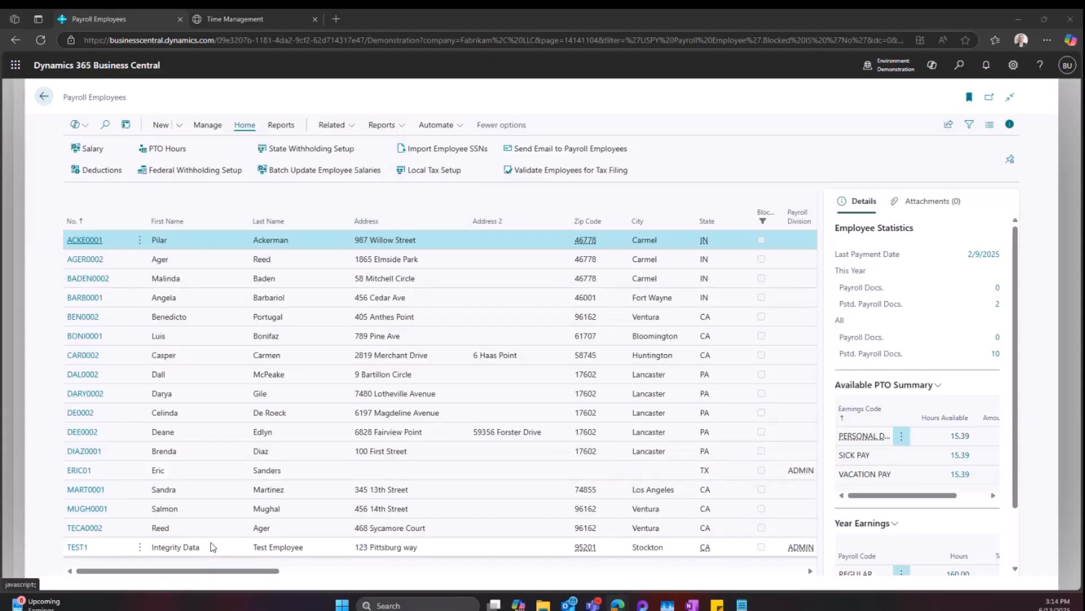
mouse_move(212, 574)
left_mouse_down()
mouse_move(531, 576)
mouse_move(197, 572)
left_mouse_up()
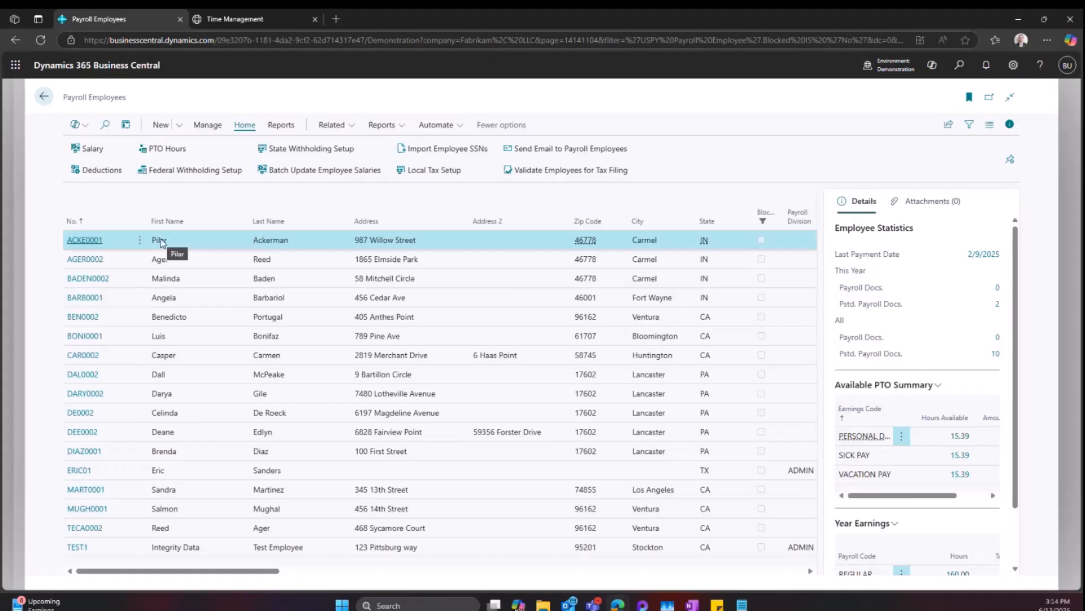
Step: Review the first employee's salary records, then the PTO and year earnings summaries in the employee details
left_click(91, 150)
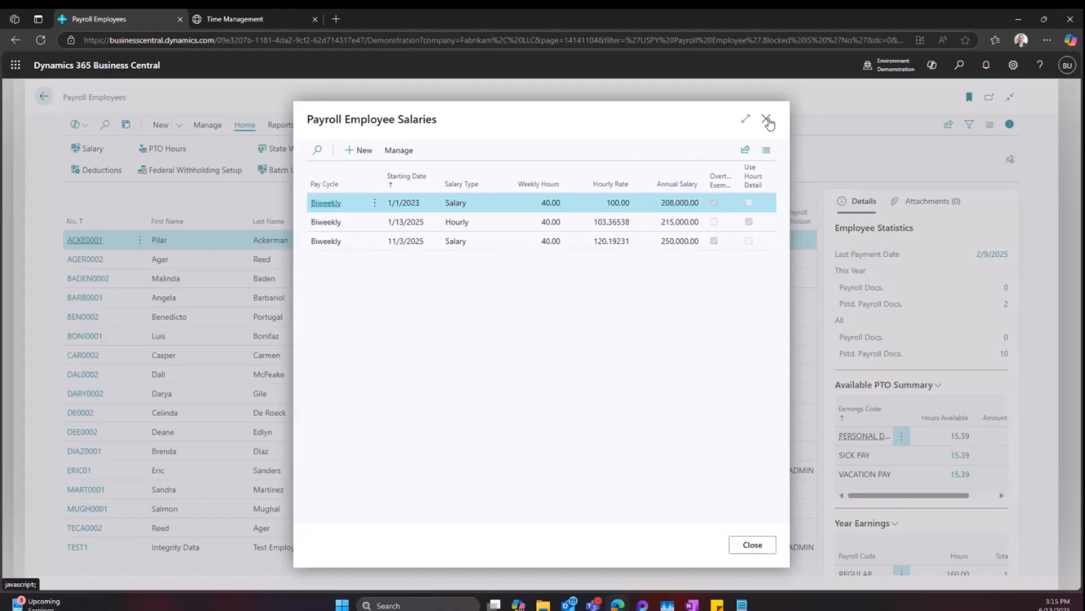
left_click(767, 120)
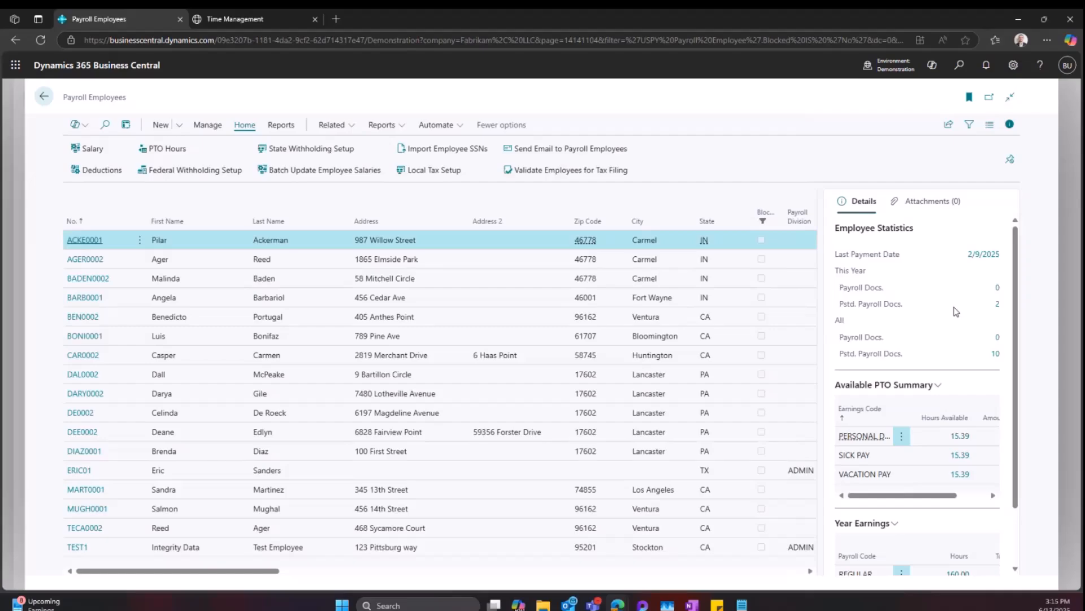
scroll(956, 315, "down", 1)
scroll(956, 320, "down", 1)
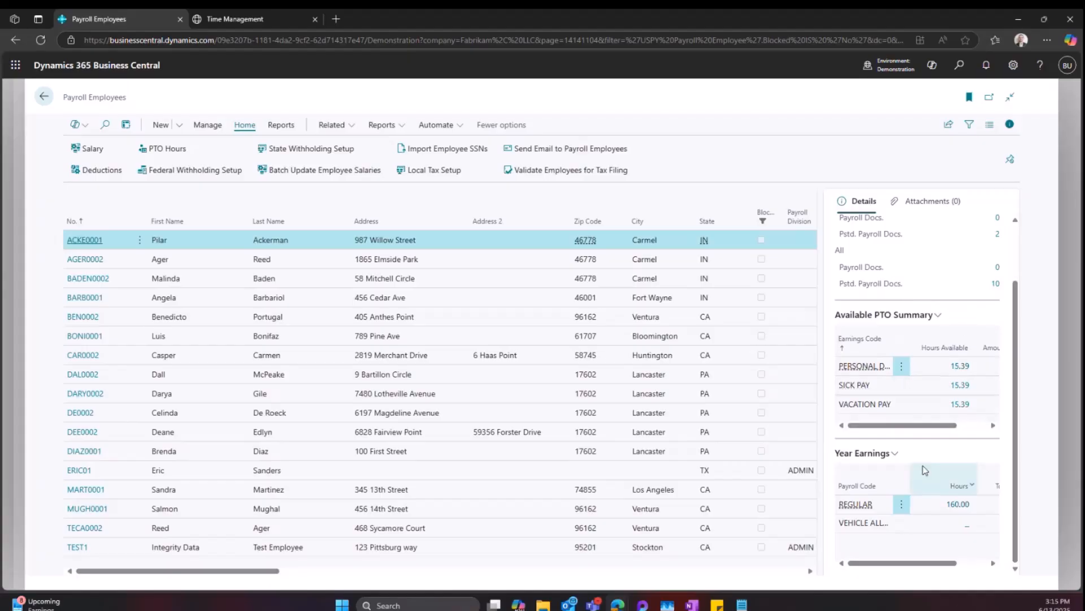
scroll(939, 454, "up", 1)
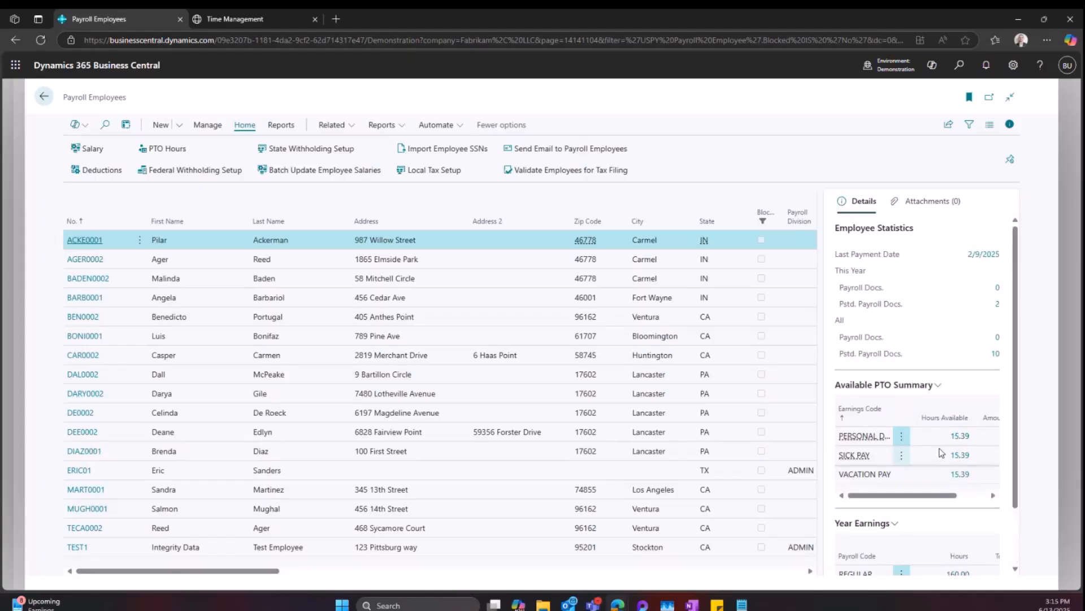
Step: Open the first employee's posted payroll documents for all years and select the first three in the list
left_click(996, 354)
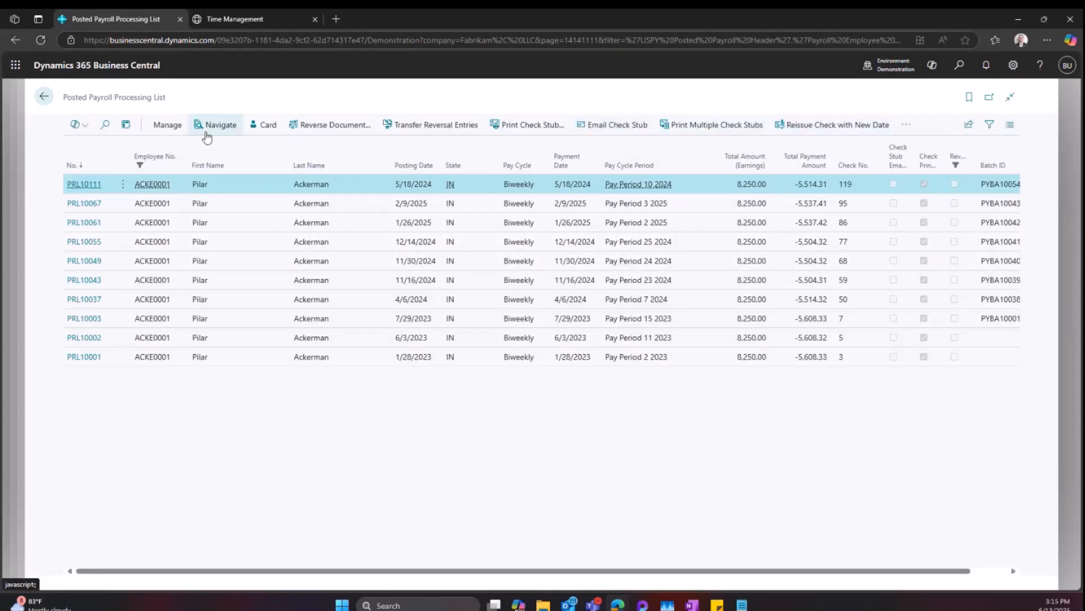
left_click(123, 184)
left_click(107, 224)
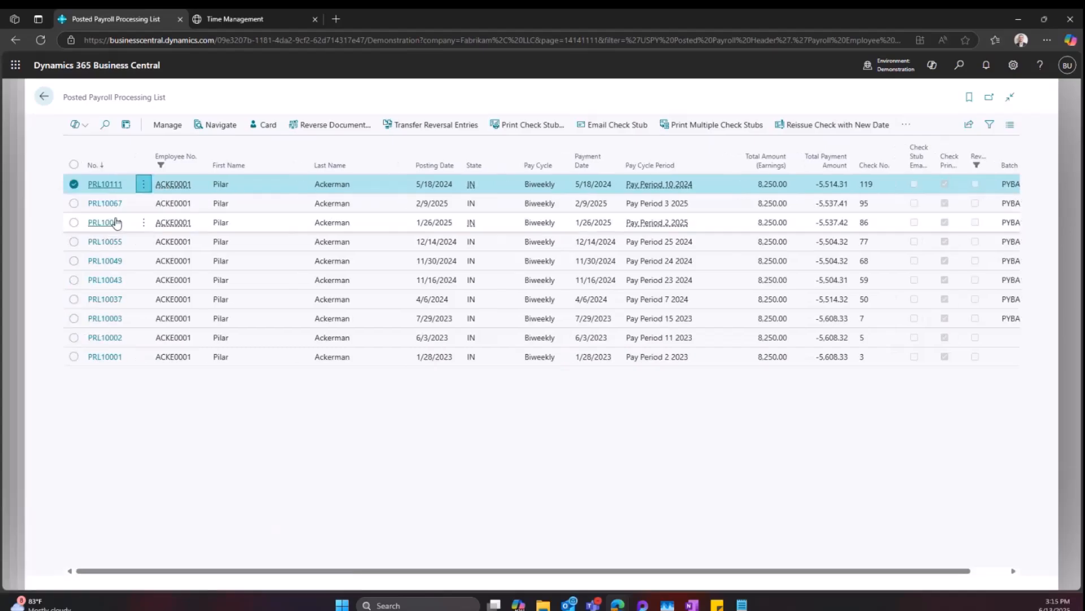
left_click(73, 203)
left_click(73, 222)
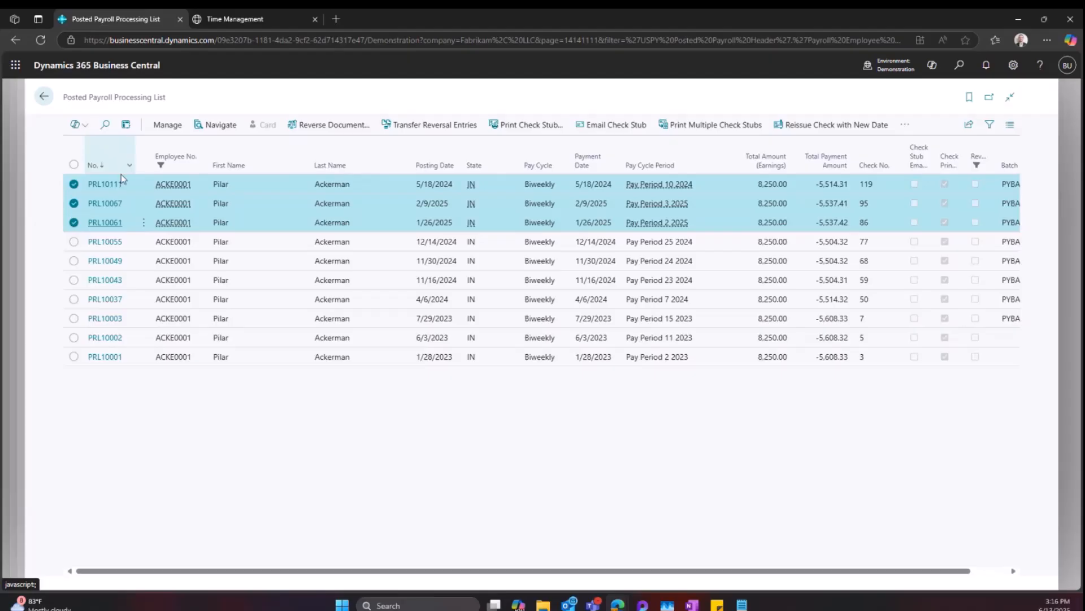
Step: Examine the lines of the posted payroll document dated 5/18/2024, then return to the Payroll Employees list
left_click(110, 184)
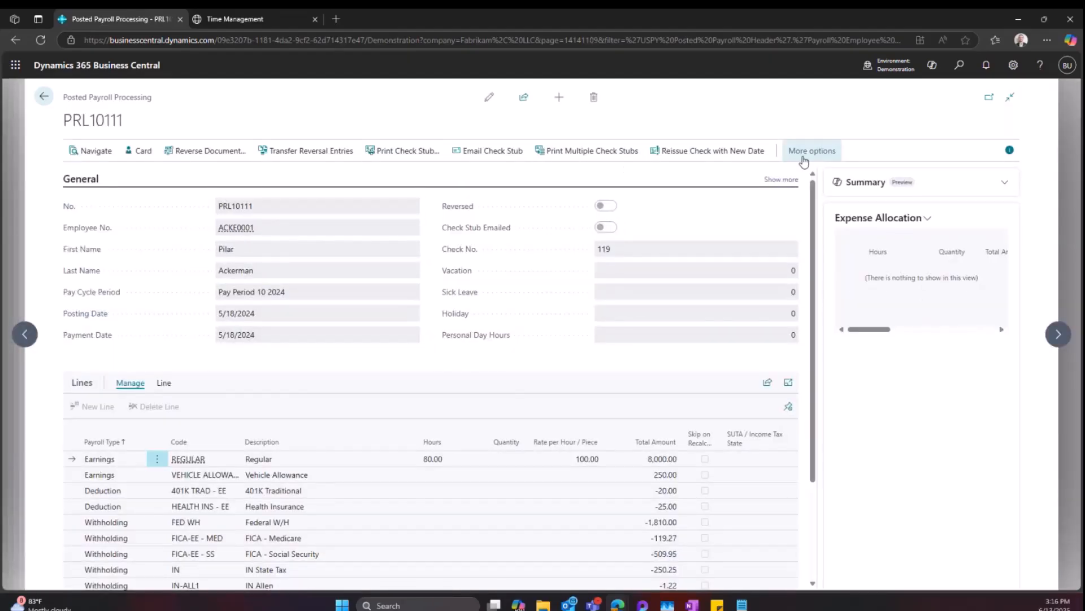
scroll(466, 366, "down", 3)
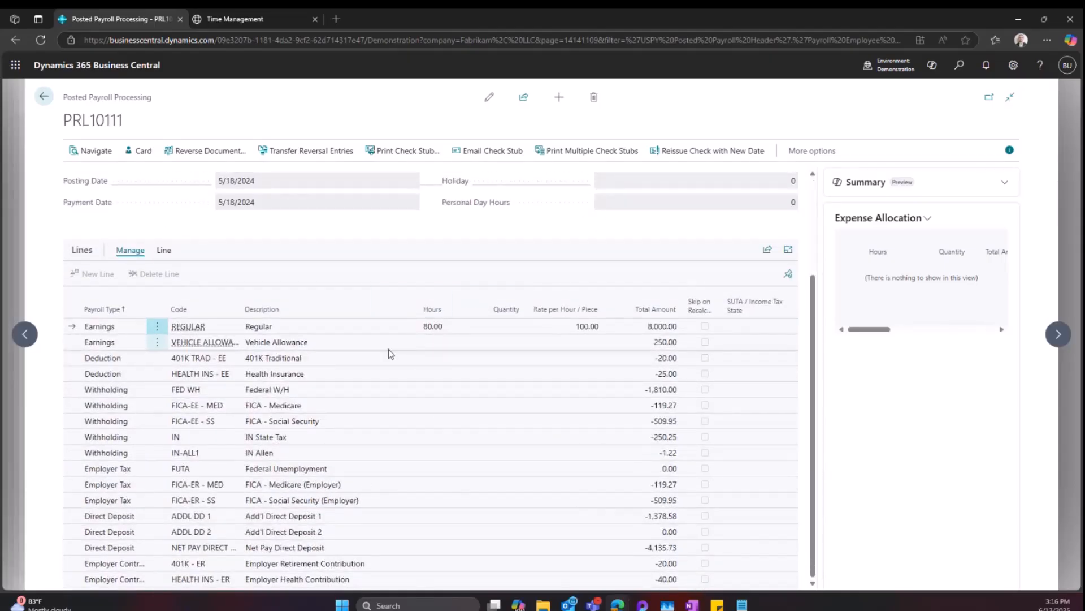
scroll(424, 351, "up", 3)
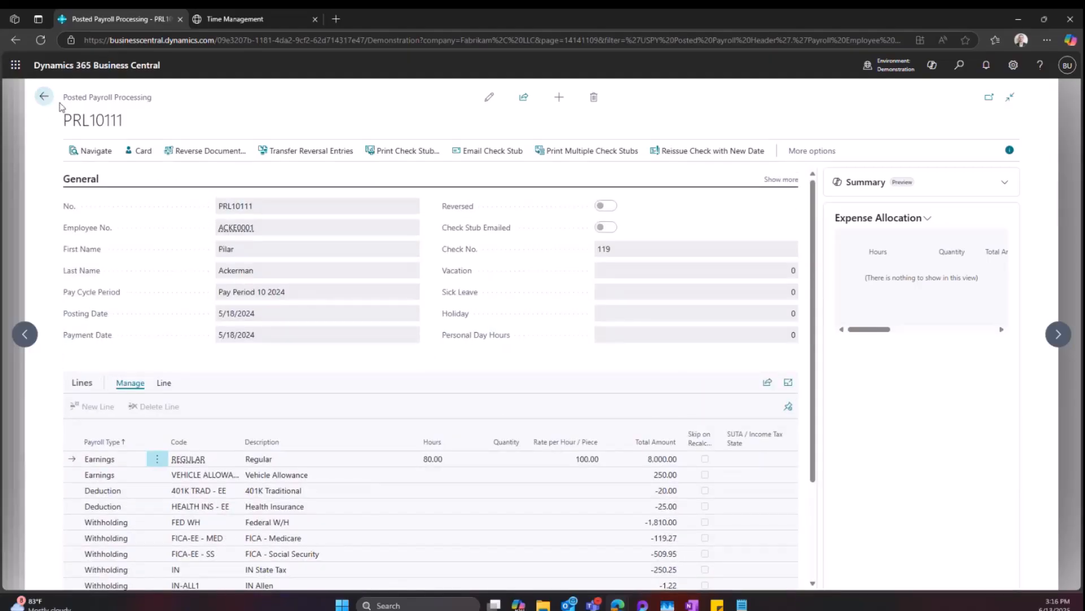
left_click(44, 98)
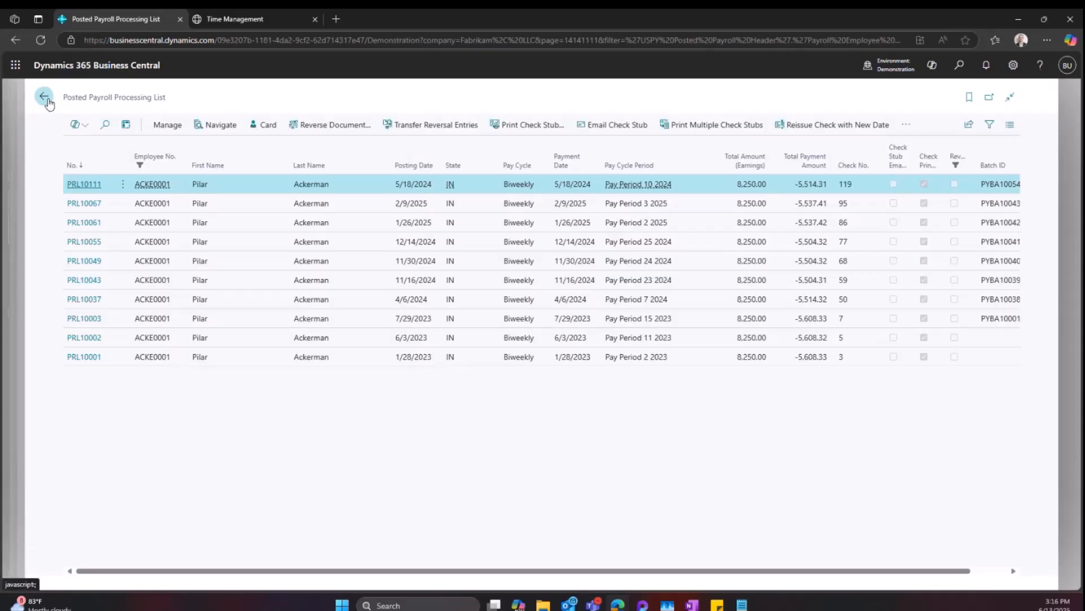
left_click(45, 98)
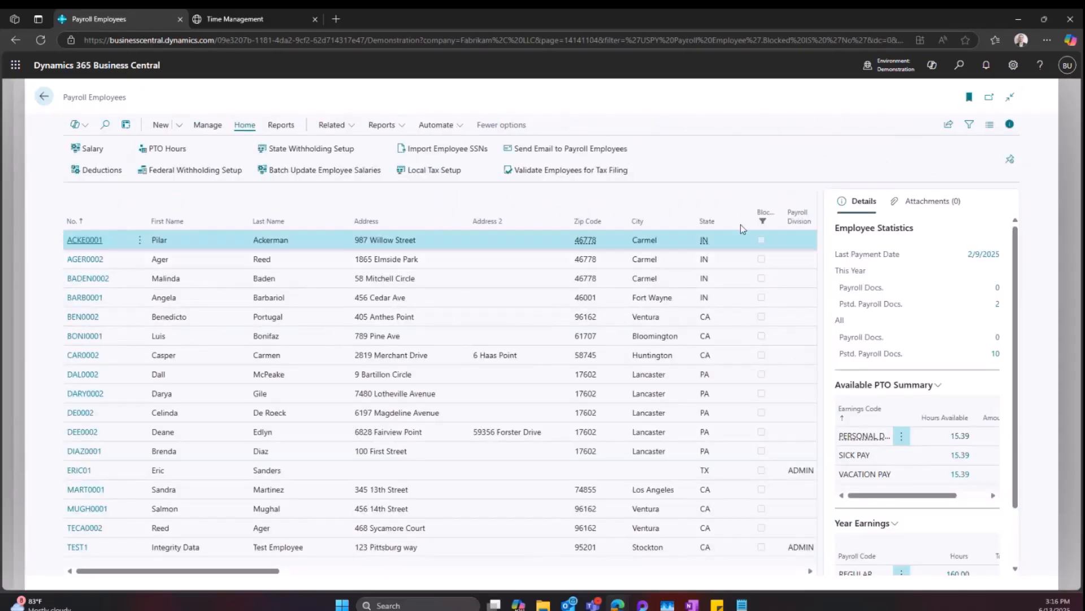
Step: Open the first employee's card and review its sections from General through Administration, Personal, Direct Deposits and User Defined Fields
left_click(94, 240)
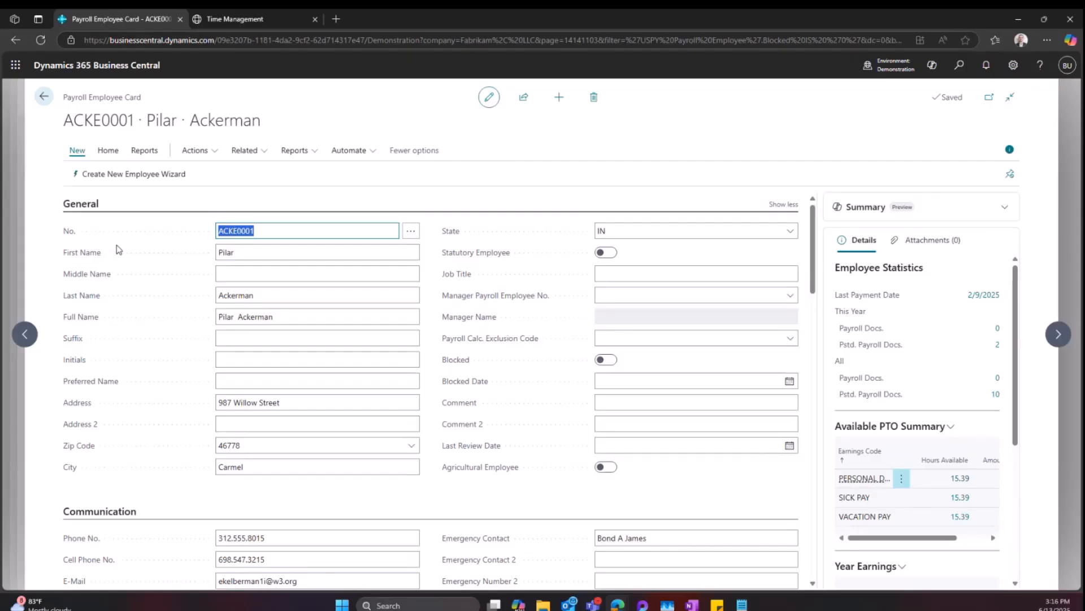
scroll(435, 425, "down", 2)
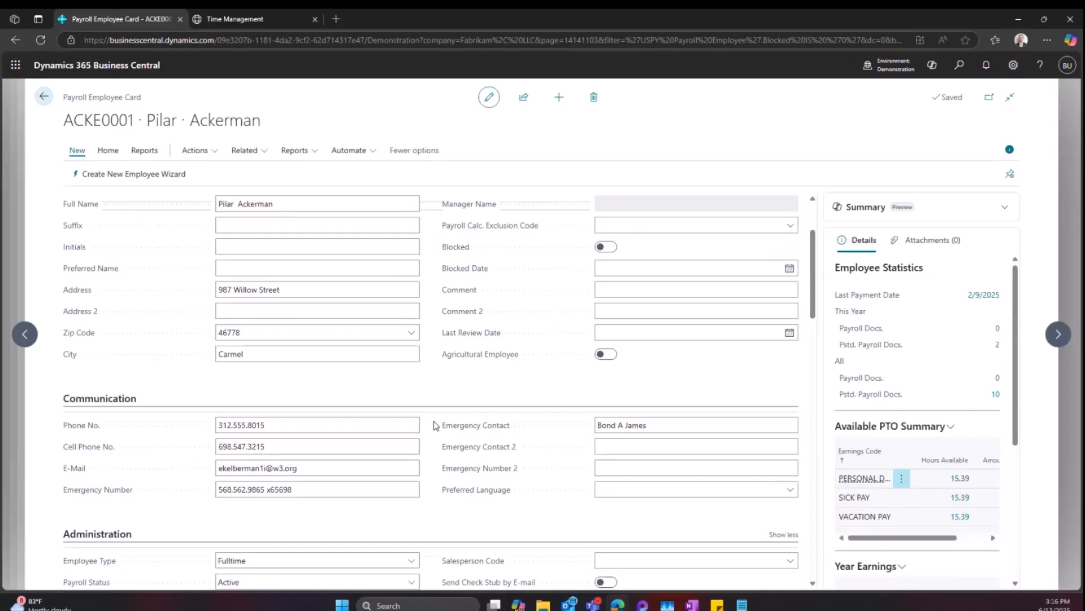
scroll(436, 425, "down", 6)
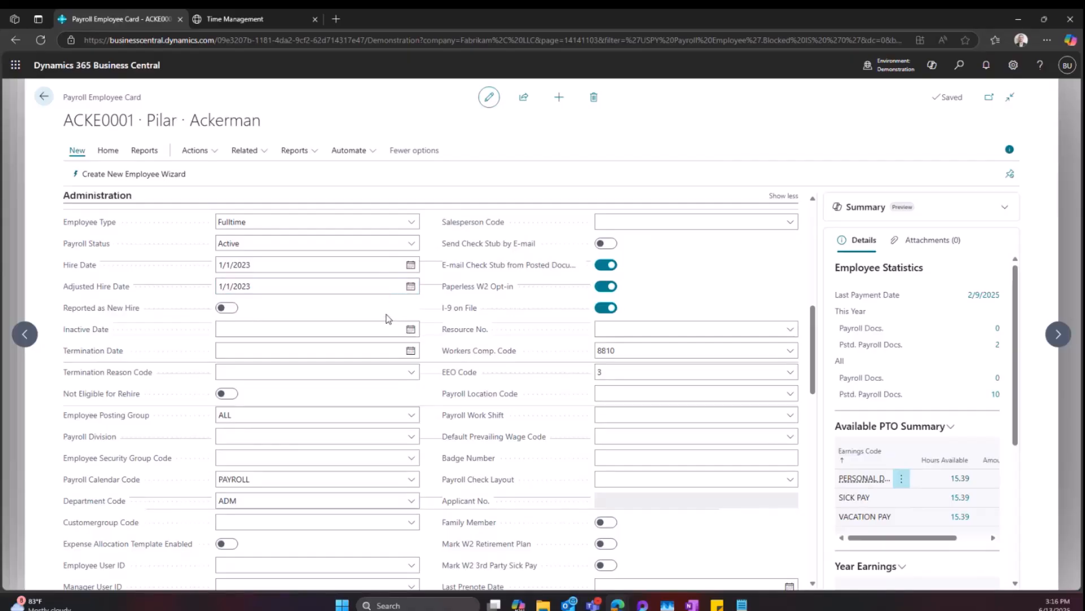
scroll(449, 320, "down", 1)
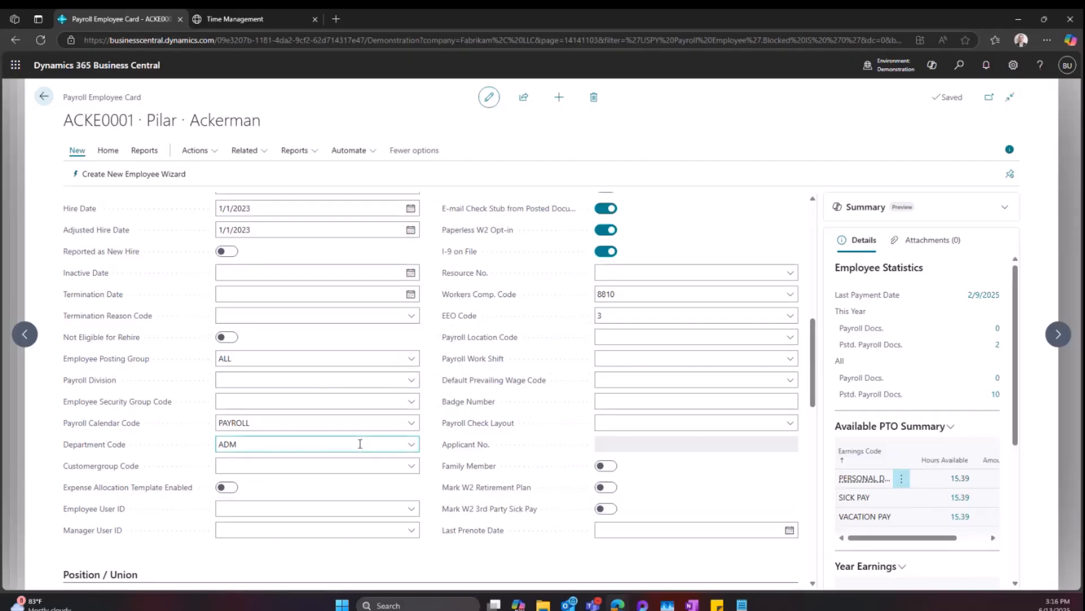
scroll(362, 441, "down", 3)
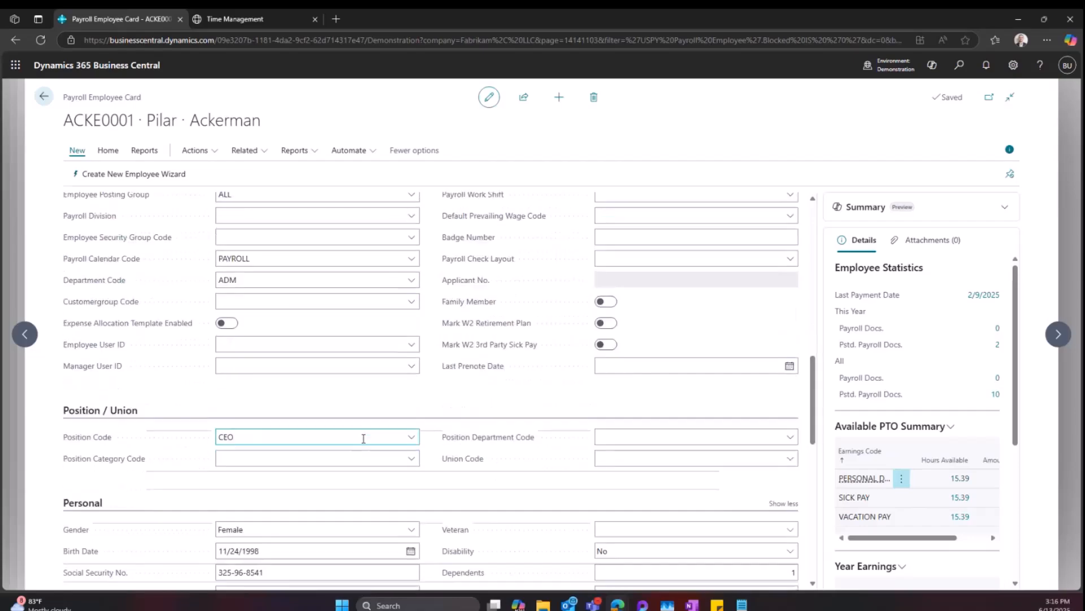
scroll(375, 430, "down", 1)
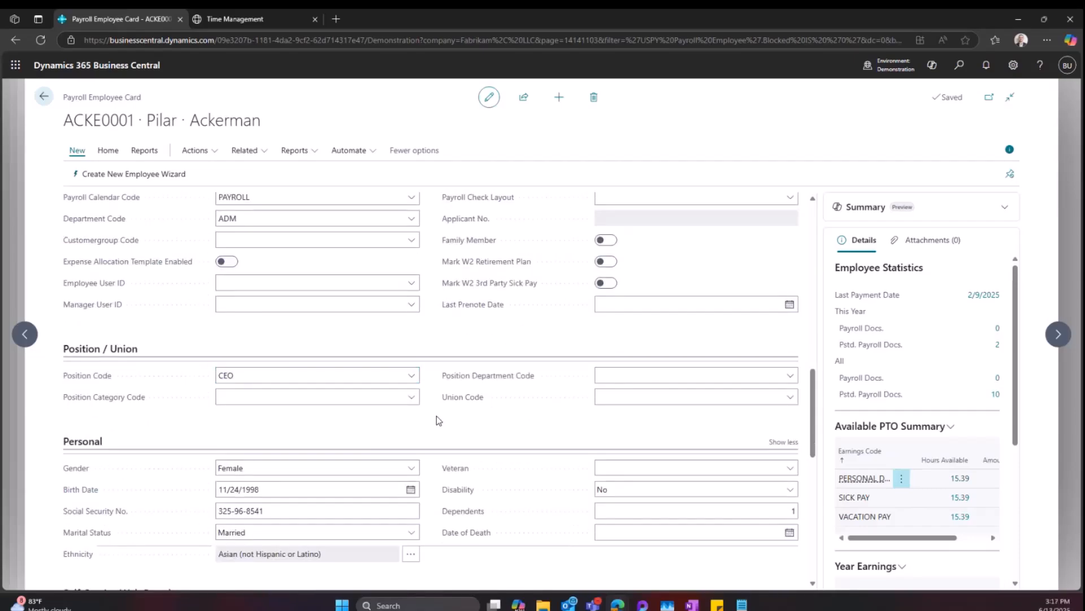
scroll(436, 420, "down", 1)
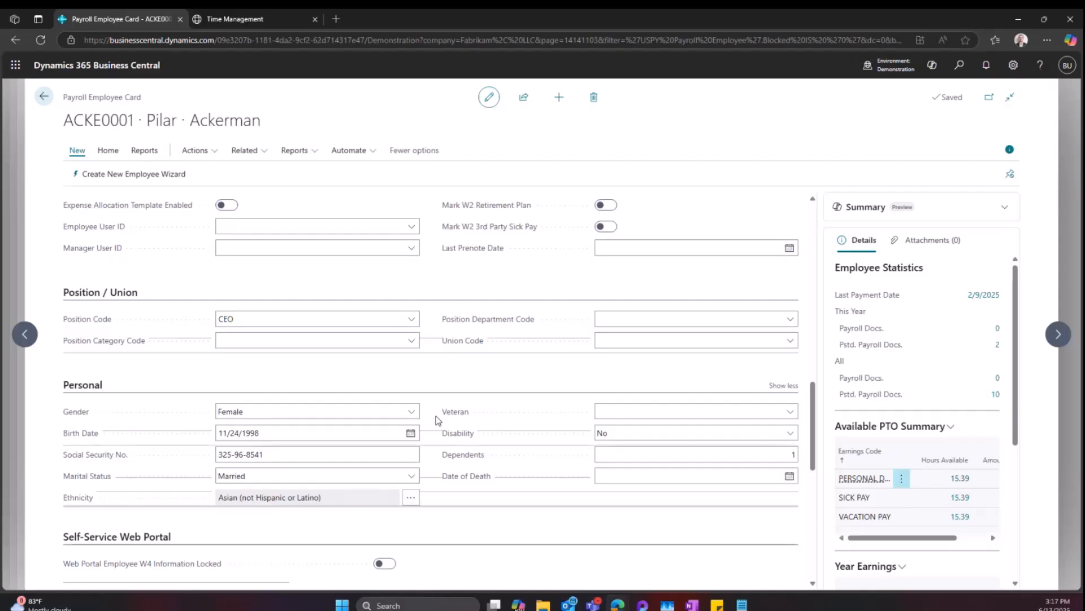
scroll(436, 417, "down", 3)
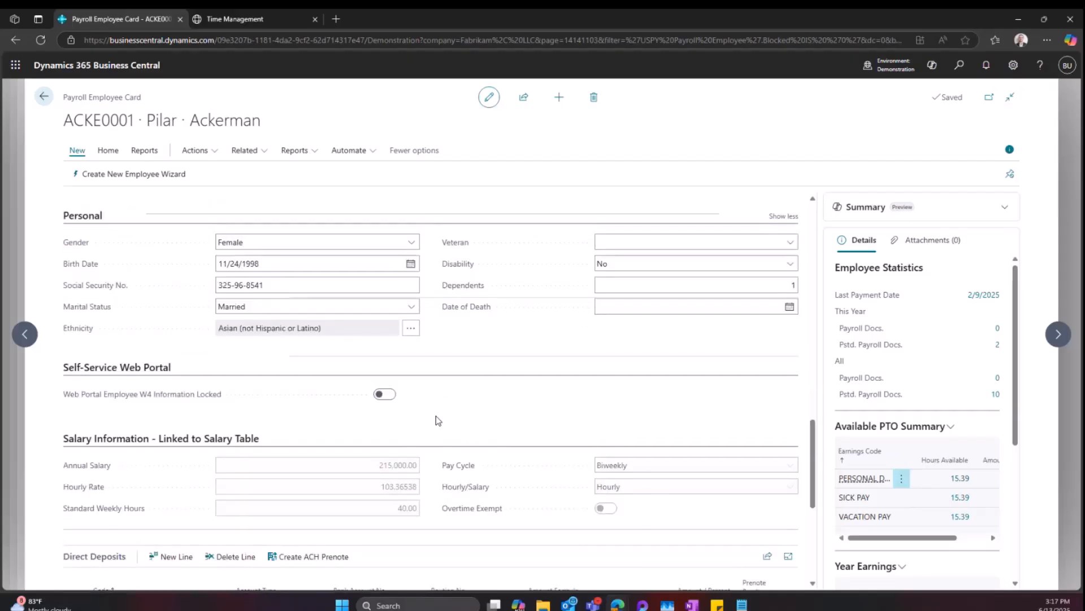
scroll(436, 420, "down", 2)
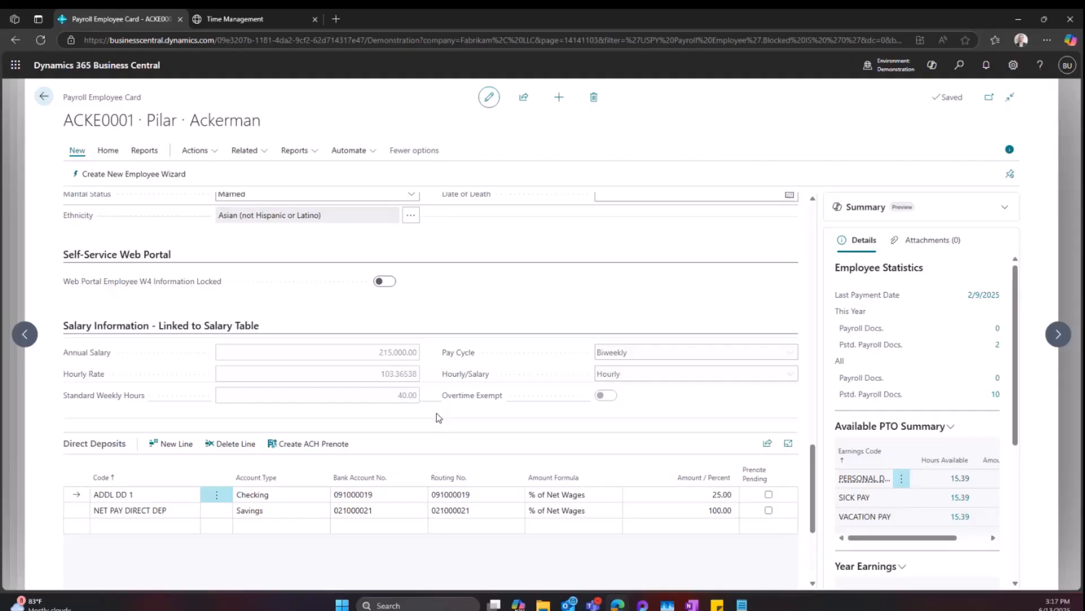
scroll(439, 417, "down", 3)
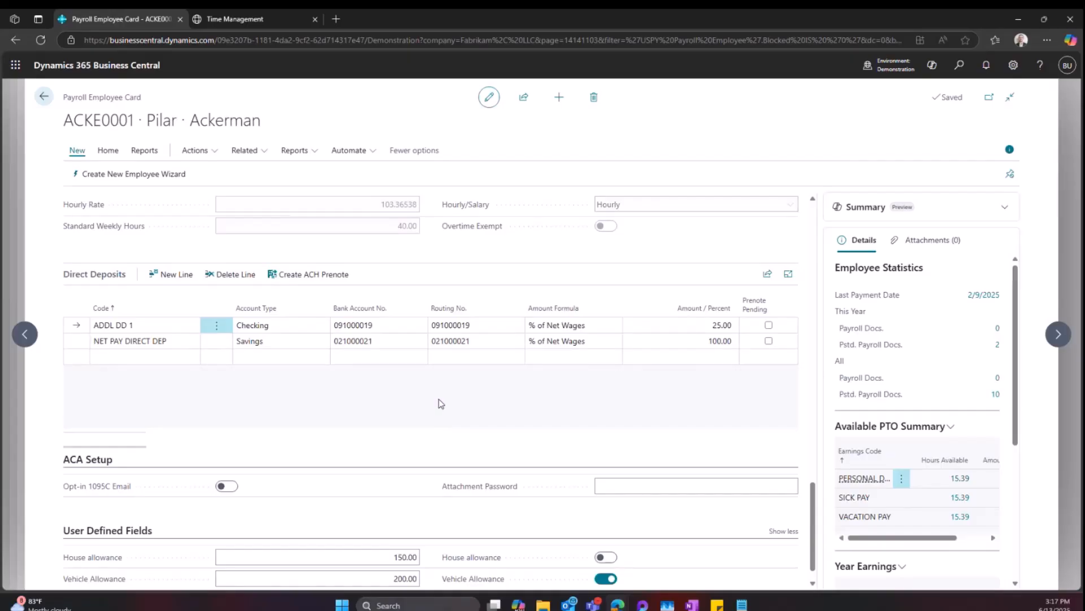
scroll(440, 403, "down", 1)
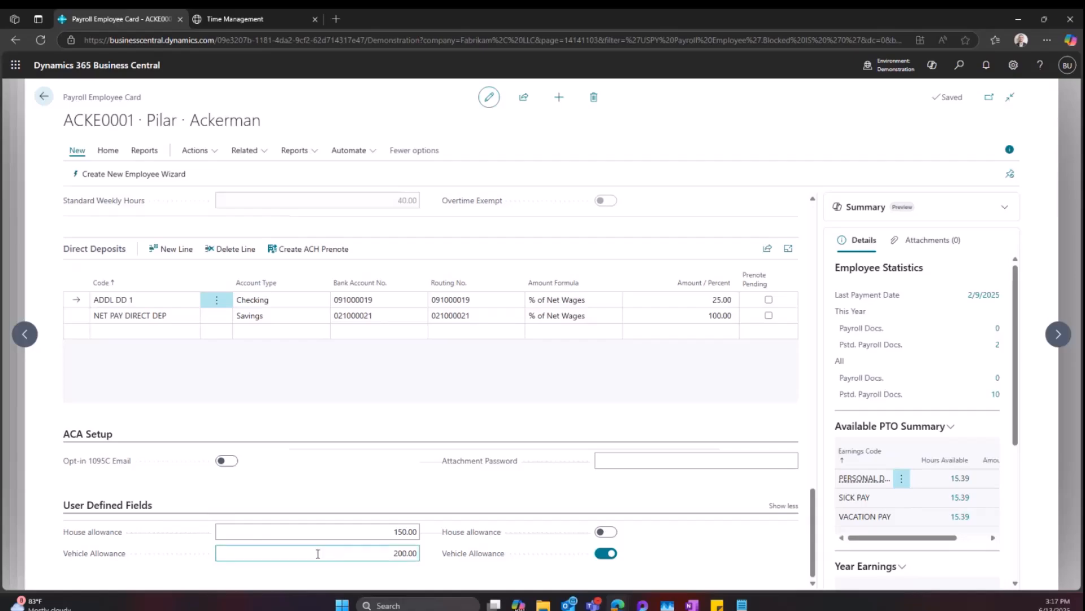
scroll(333, 554, "up", 15)
scroll(337, 554, "up", 4)
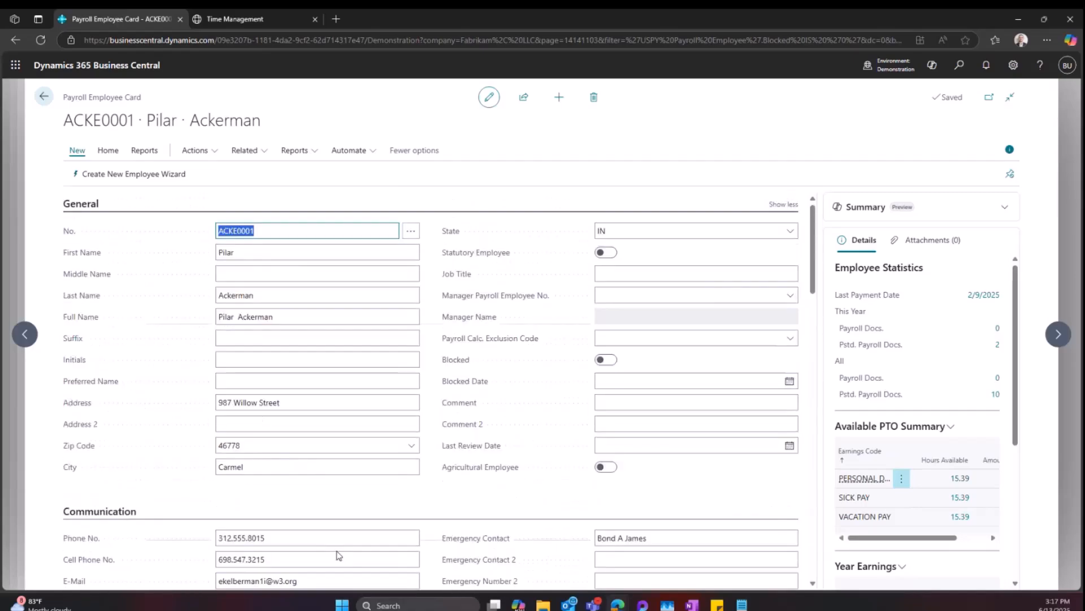
Step: Examine the Personal Day setup in the employee's PTO hours, then return to the employee card
left_click(118, 156)
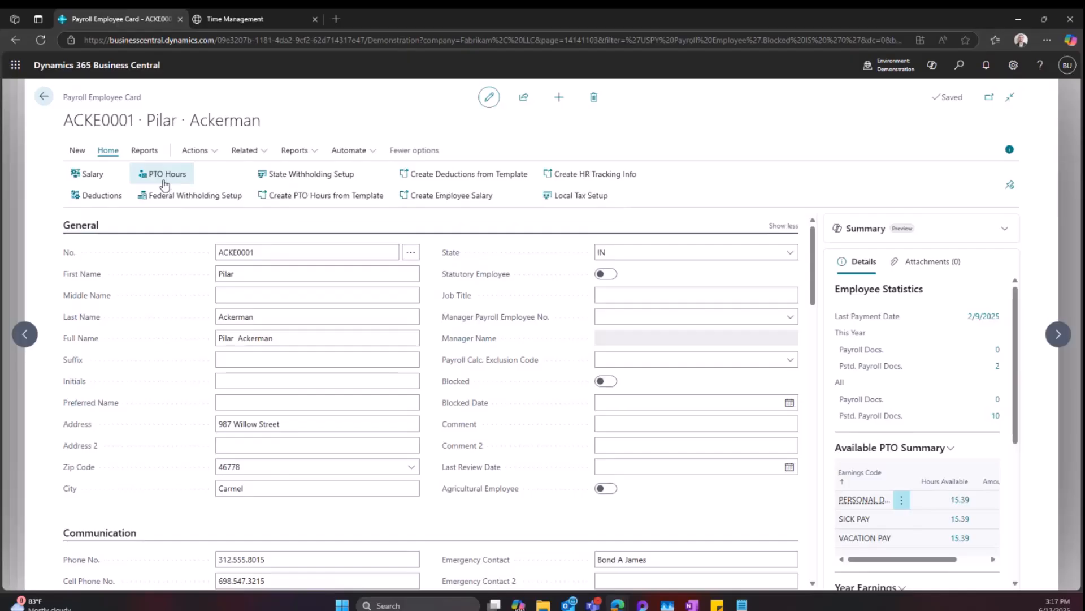
left_click(164, 182)
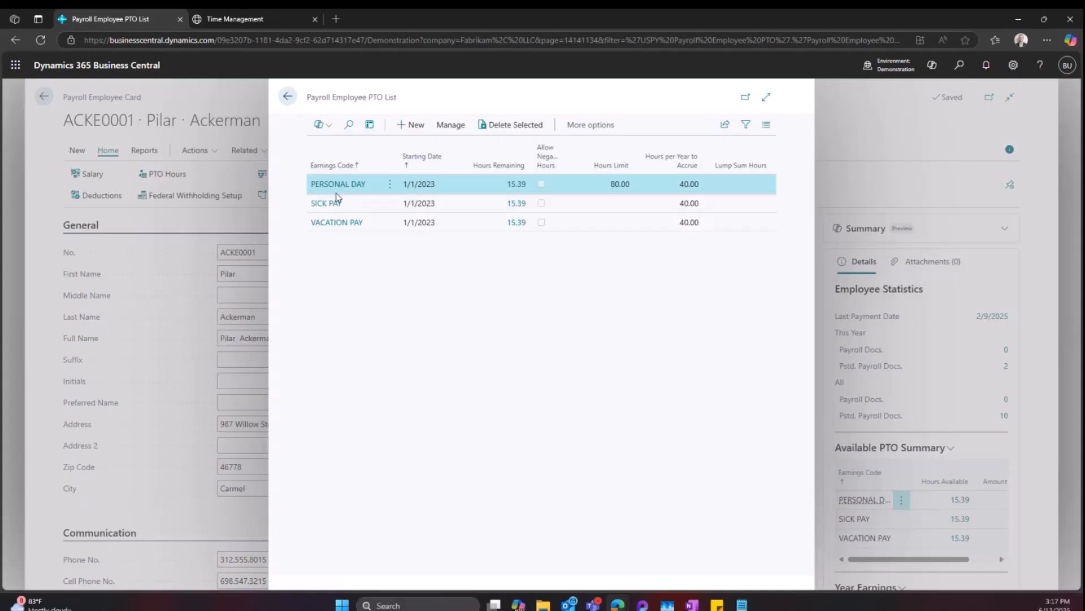
left_click(334, 183)
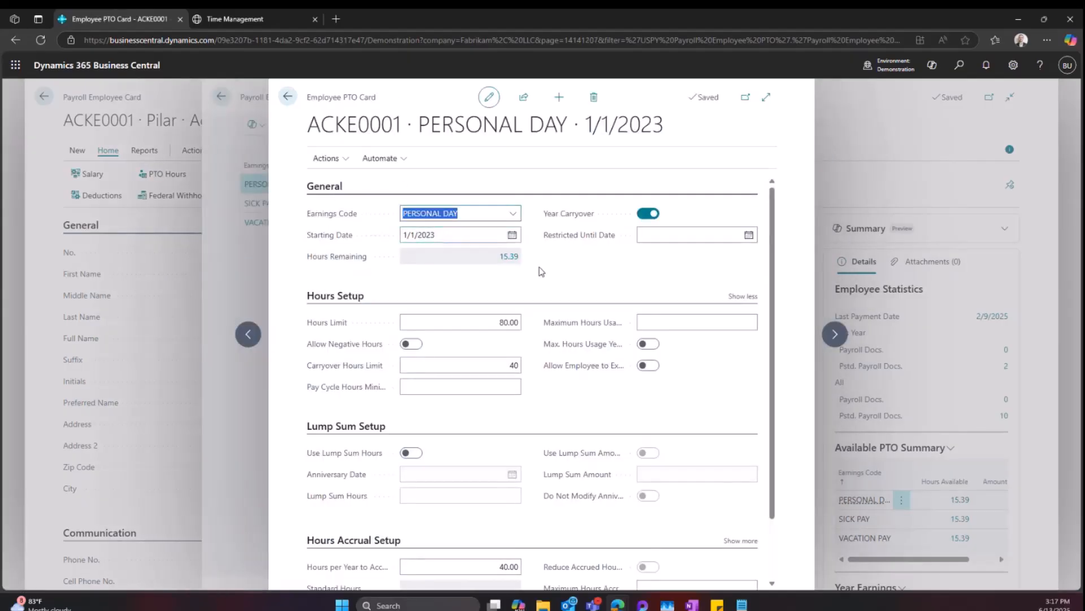
scroll(541, 272, "down", 1)
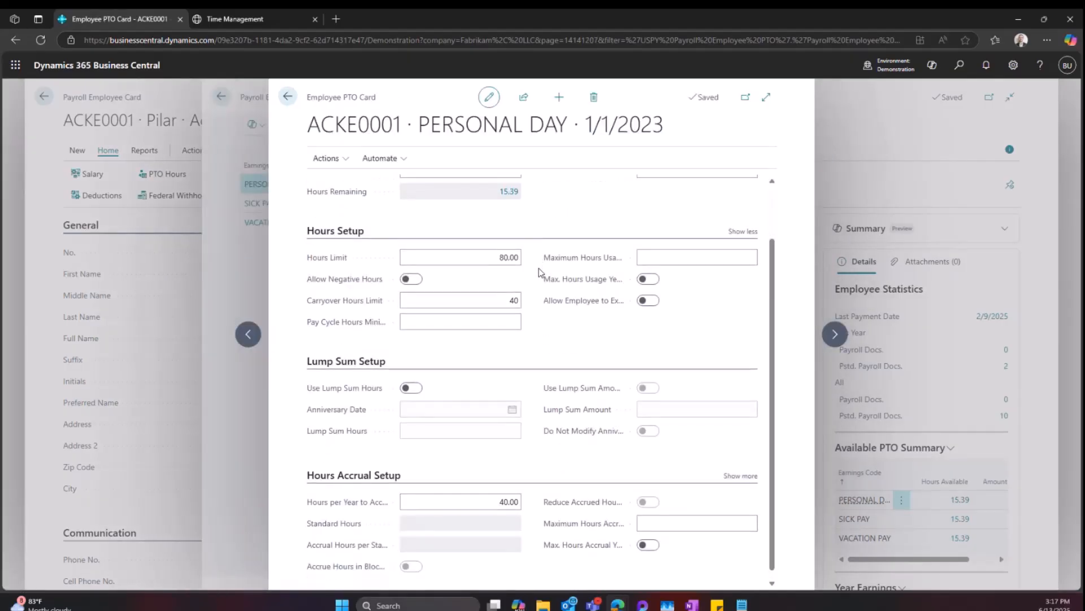
scroll(541, 272, "up", 1)
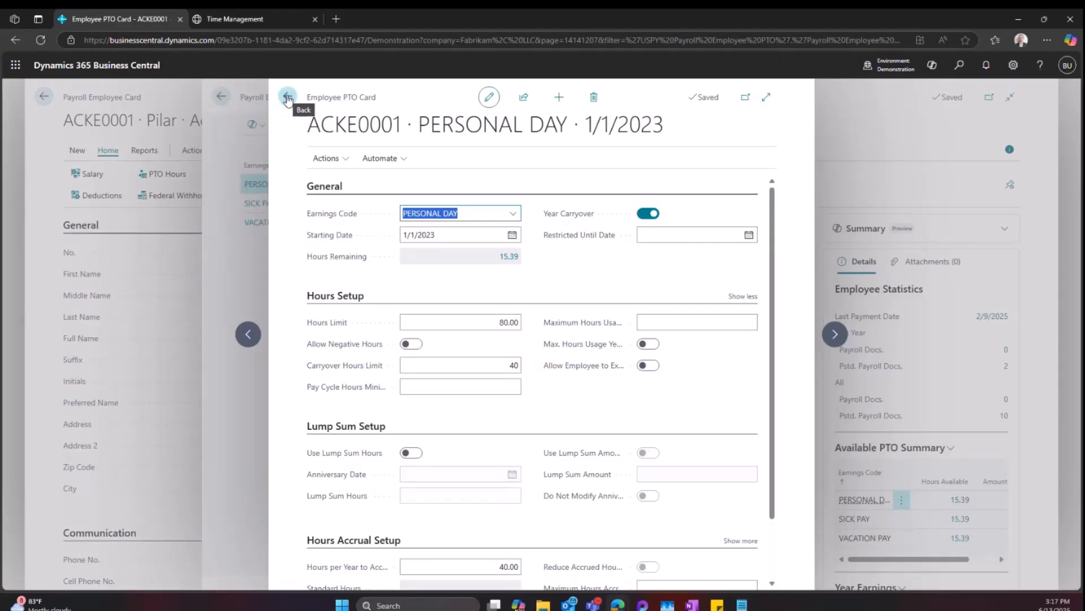
left_click(288, 99)
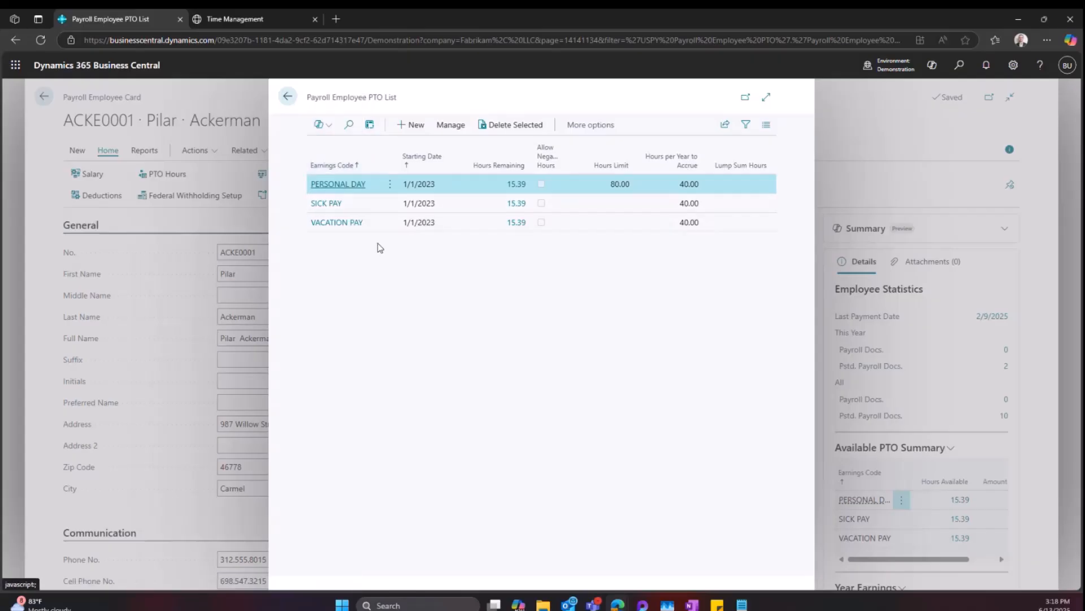
left_click(289, 97)
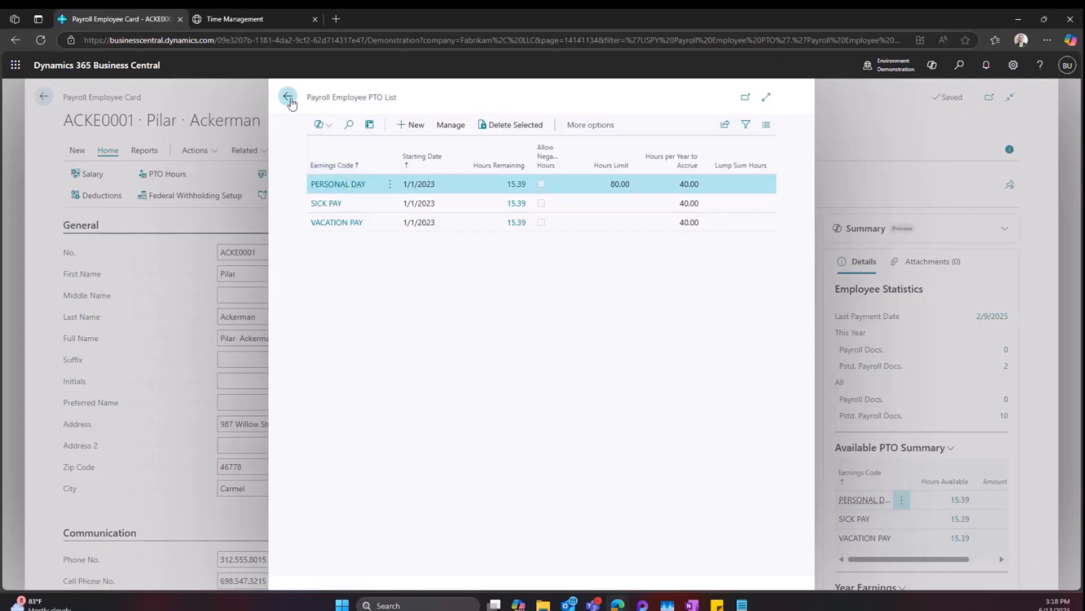
Step: Open the employee's deductions and examine the 401K Traditional deduction card with its employer contribution setup, then return to the Employee Deductions list
left_click(93, 204)
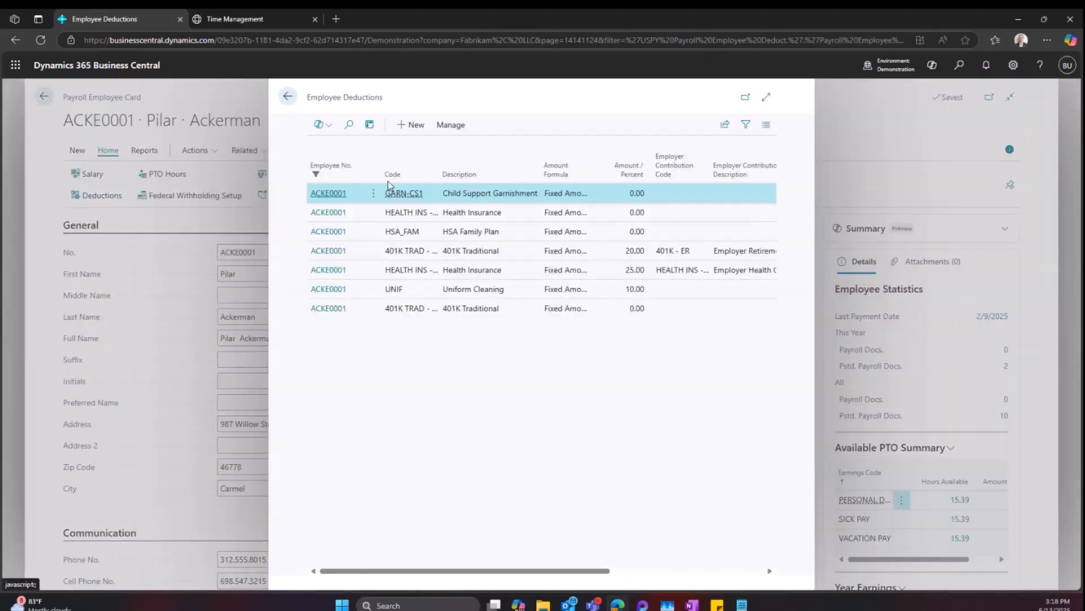
left_click(336, 252)
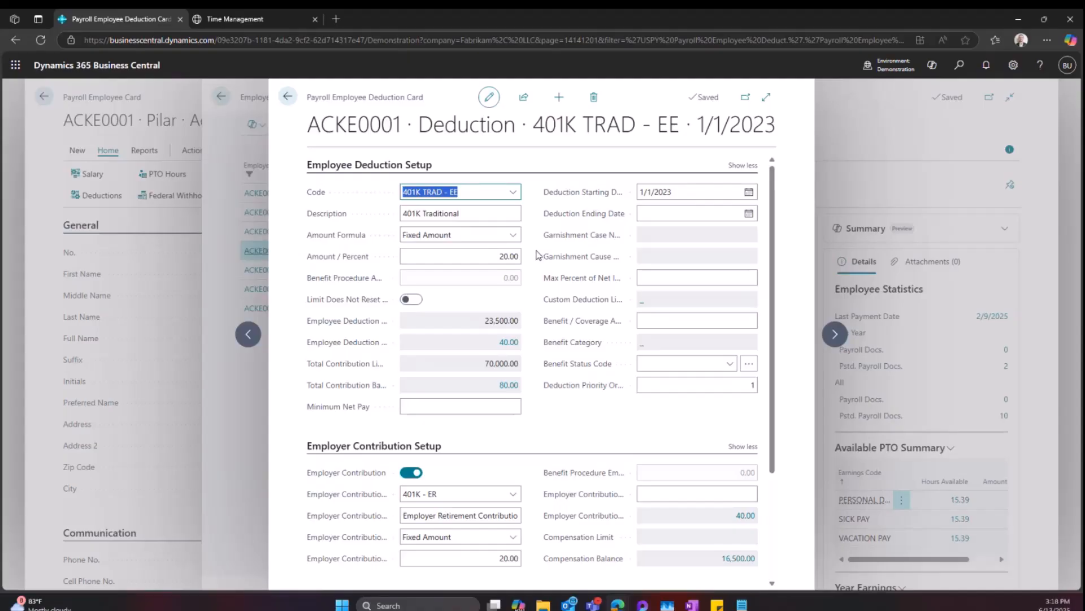
scroll(537, 252, "down", 2)
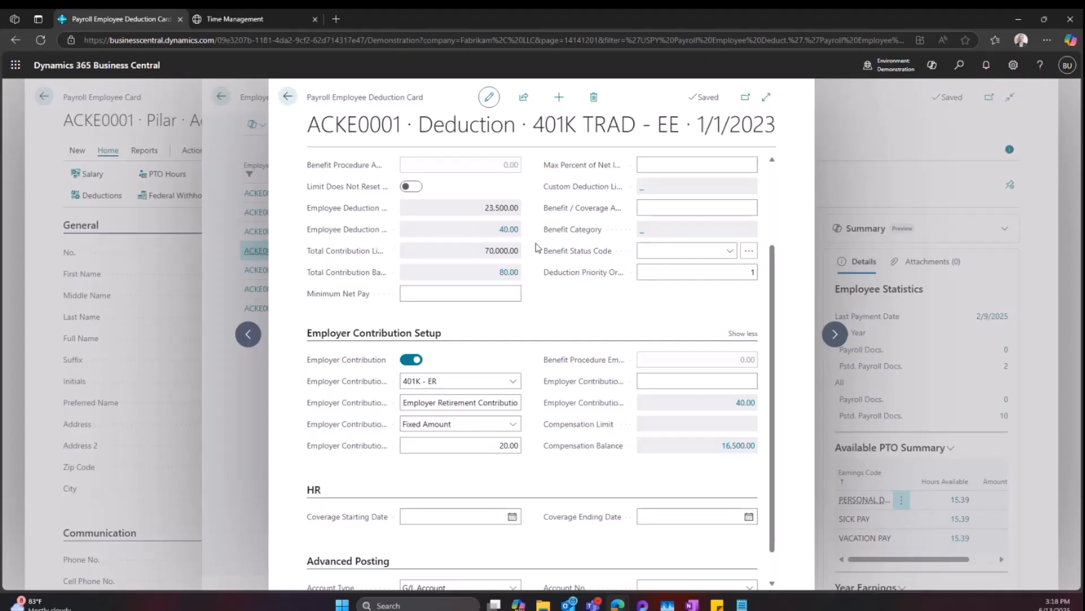
scroll(538, 248, "up", 2)
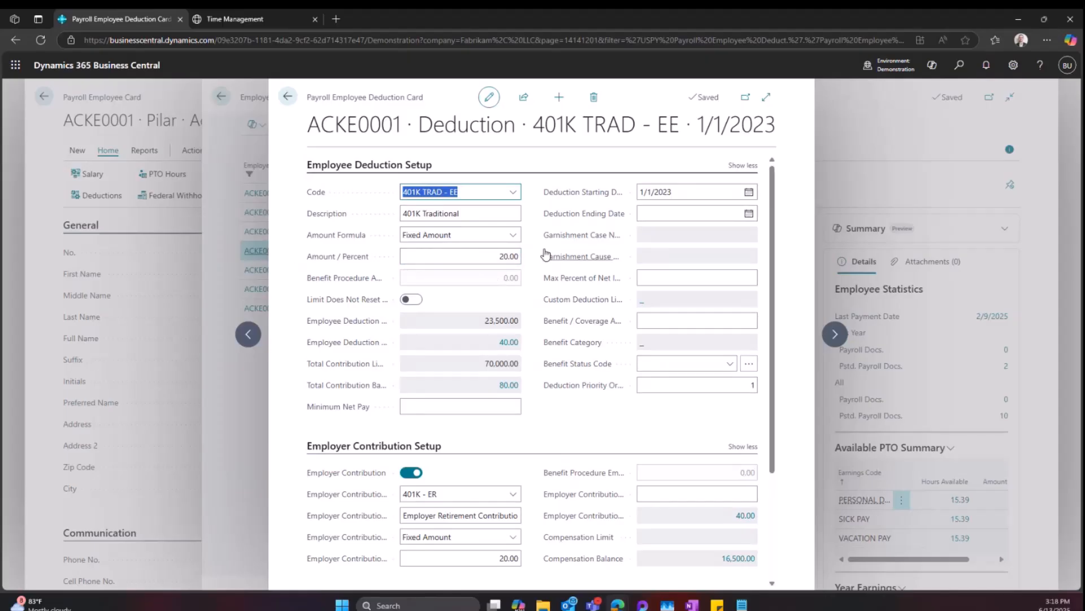
scroll(545, 254, "down", 1)
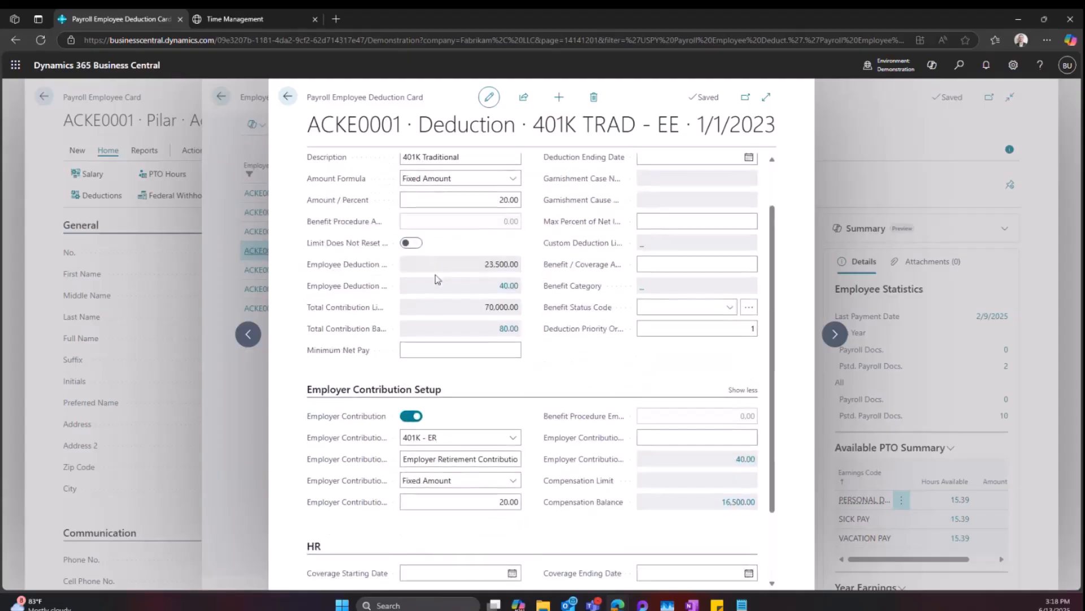
mouse_move(357, 274)
scroll(529, 266, "down", 3)
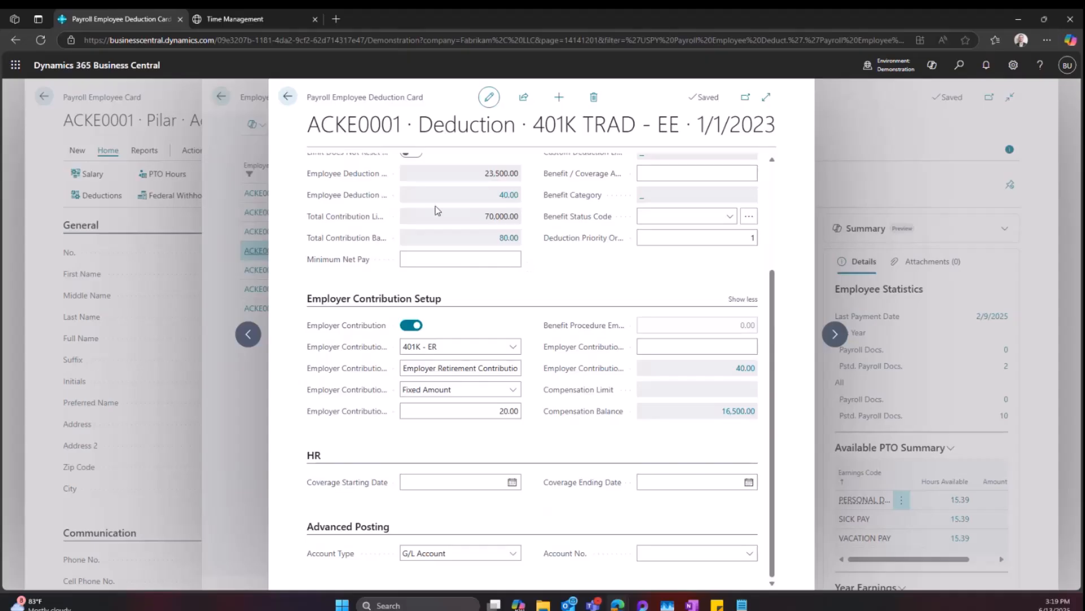
left_click(285, 97)
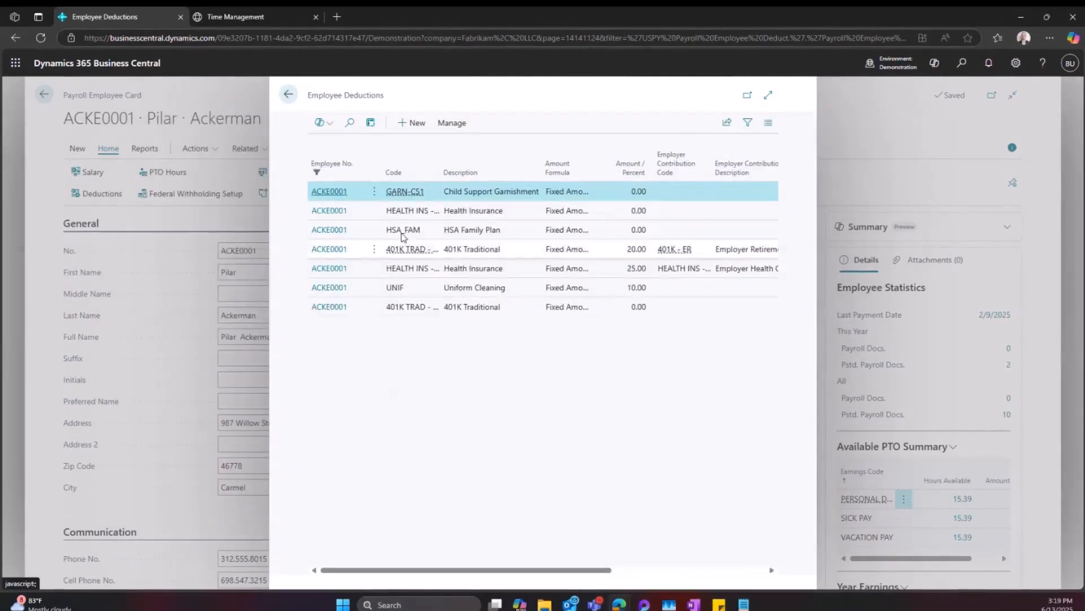
Step: Examine the Garnishment Setup of the Child Support Garnishment deduction GARN-CS1, then leave the deductions and return to the Payroll Employees list
left_click(333, 192)
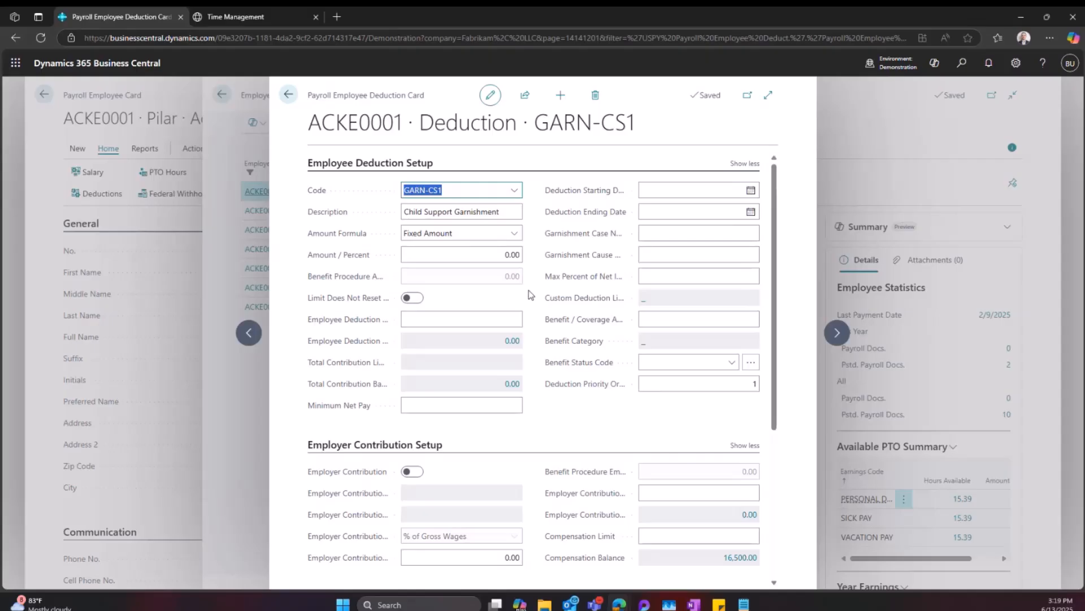
scroll(536, 290, "down", 4)
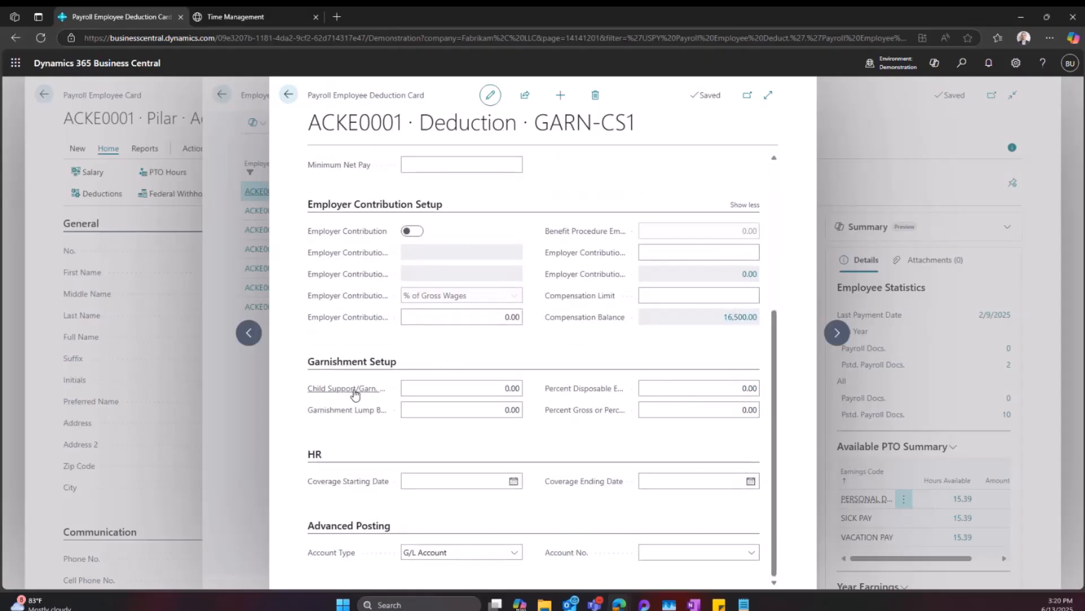
mouse_move(354, 393)
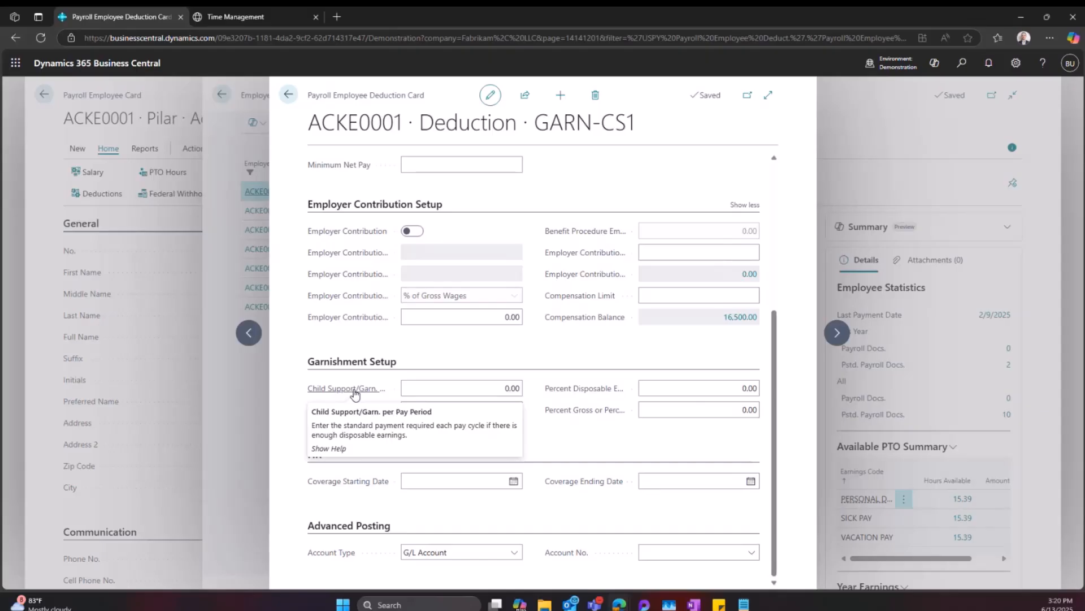
left_click(403, 388)
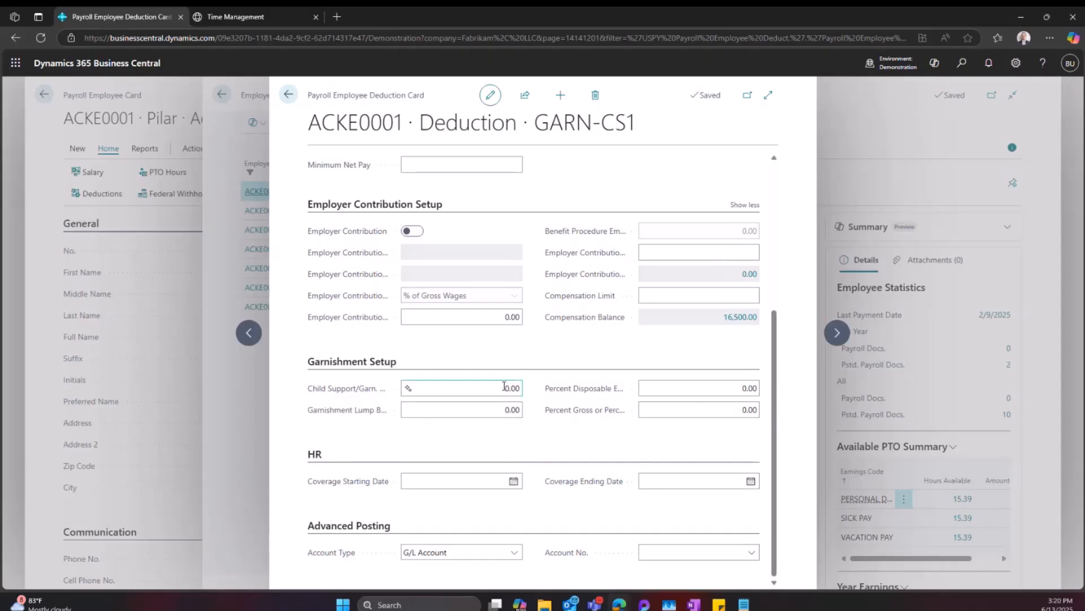
mouse_move(579, 391)
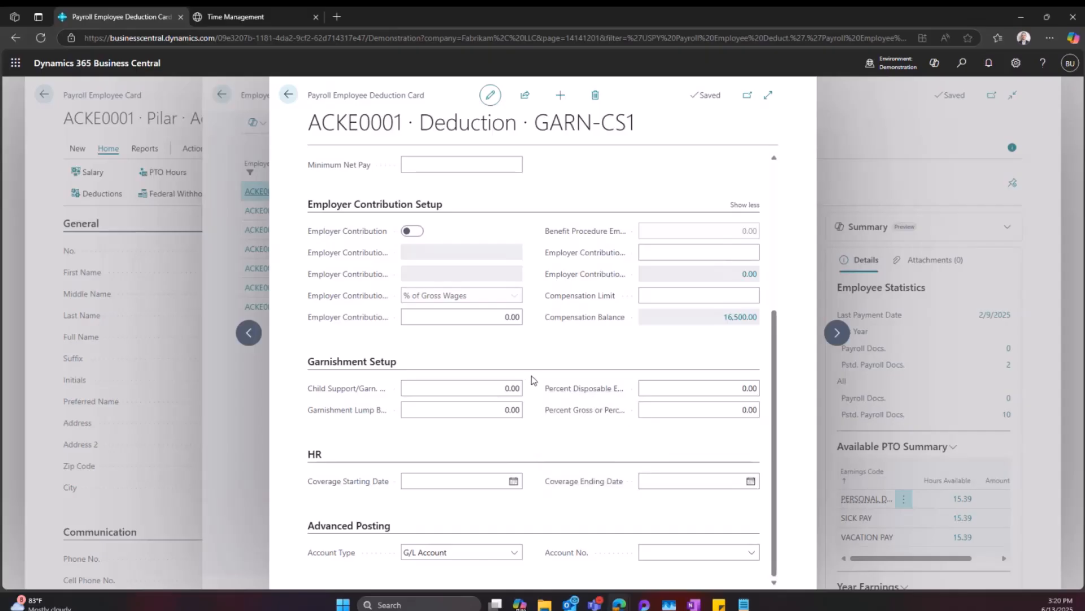
scroll(531, 376, "up", 5)
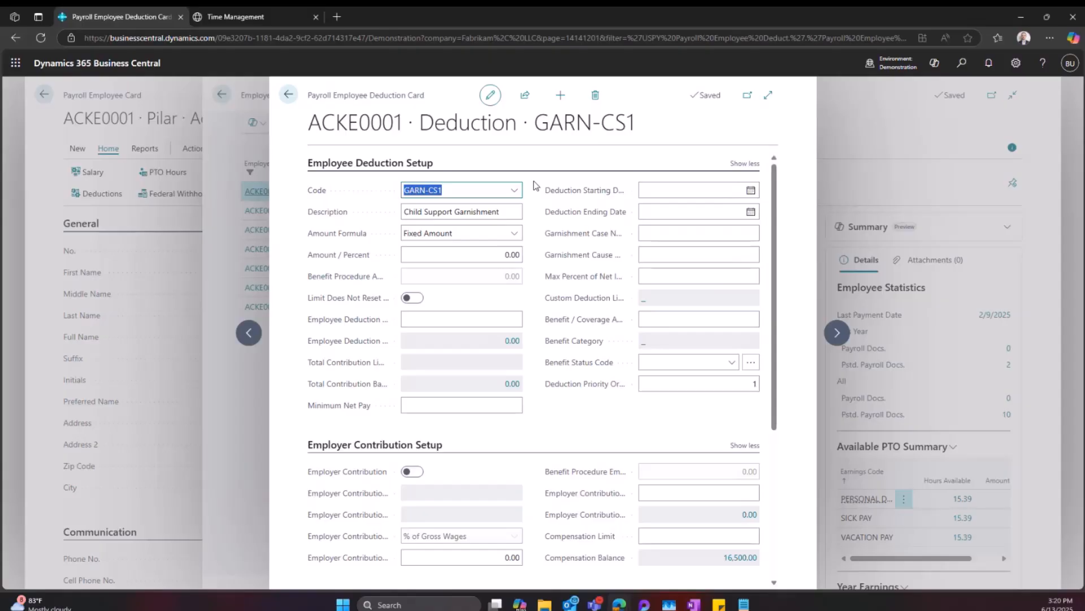
left_click(288, 95)
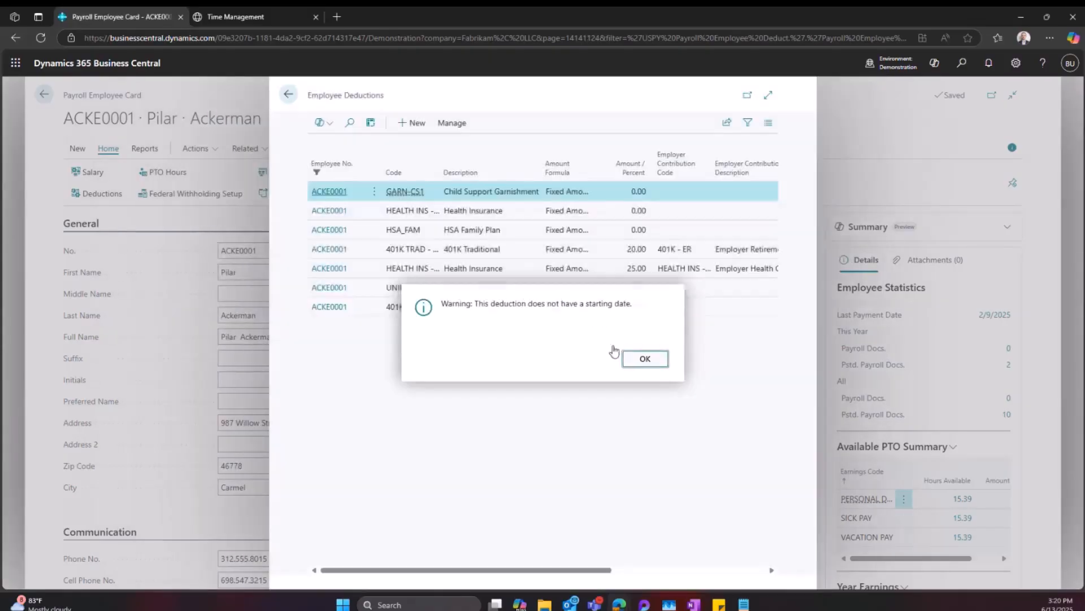
left_click(643, 360)
left_click(287, 95)
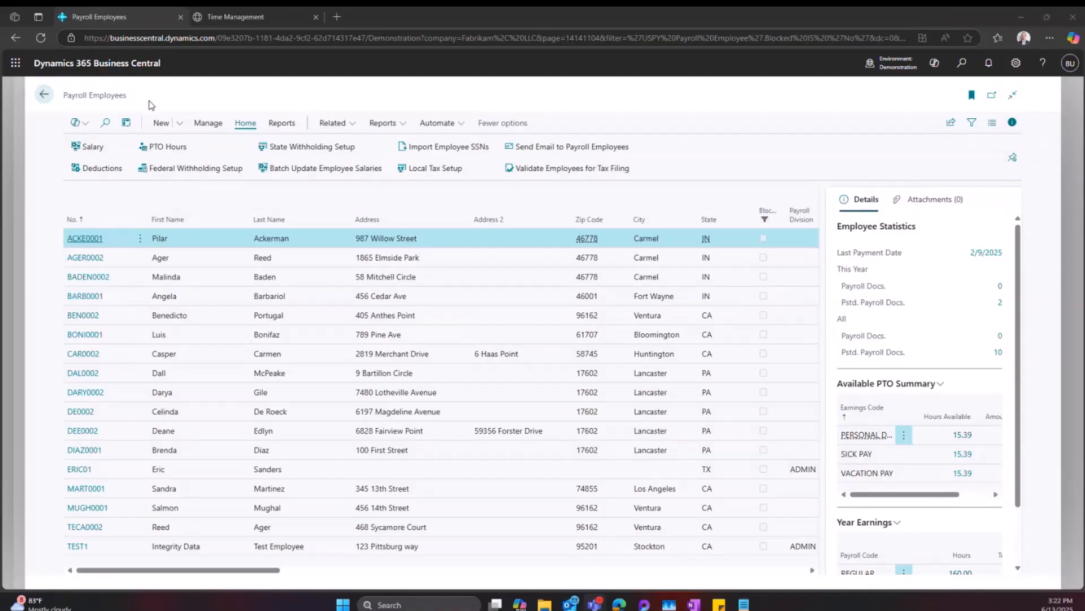
Step: Switch the Payroll Employees list to analysis mode and add a second analysis
left_click(126, 124)
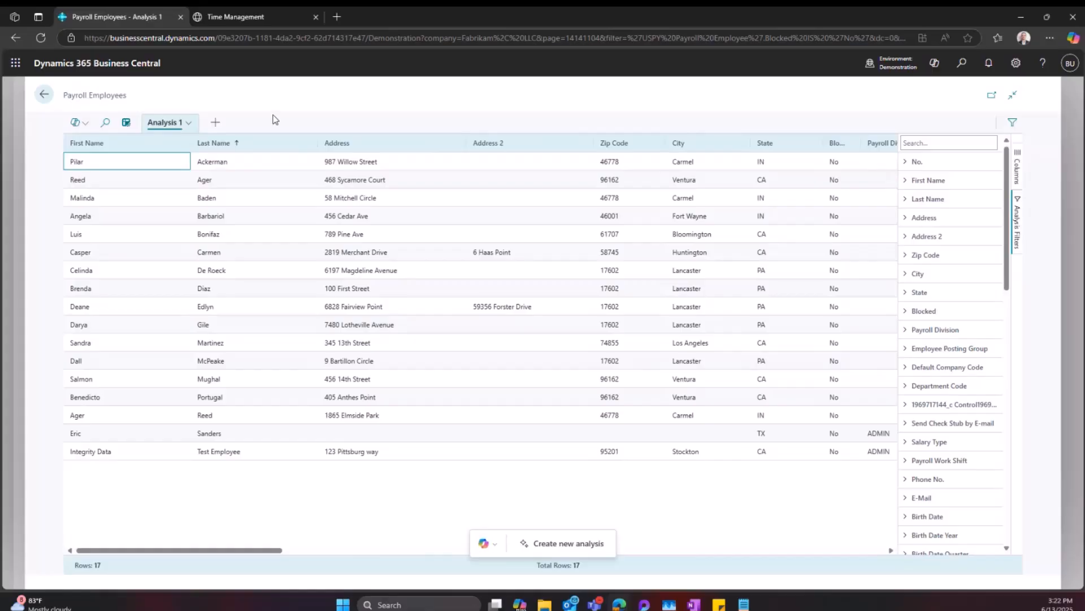
left_click(216, 124)
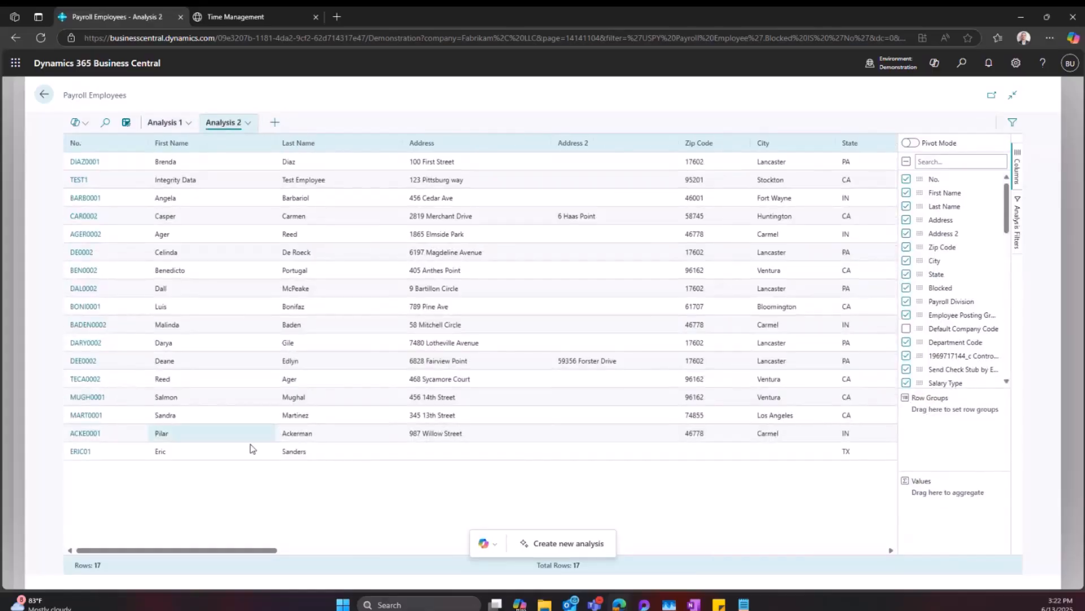
left_click_drag(242, 550, 219, 531)
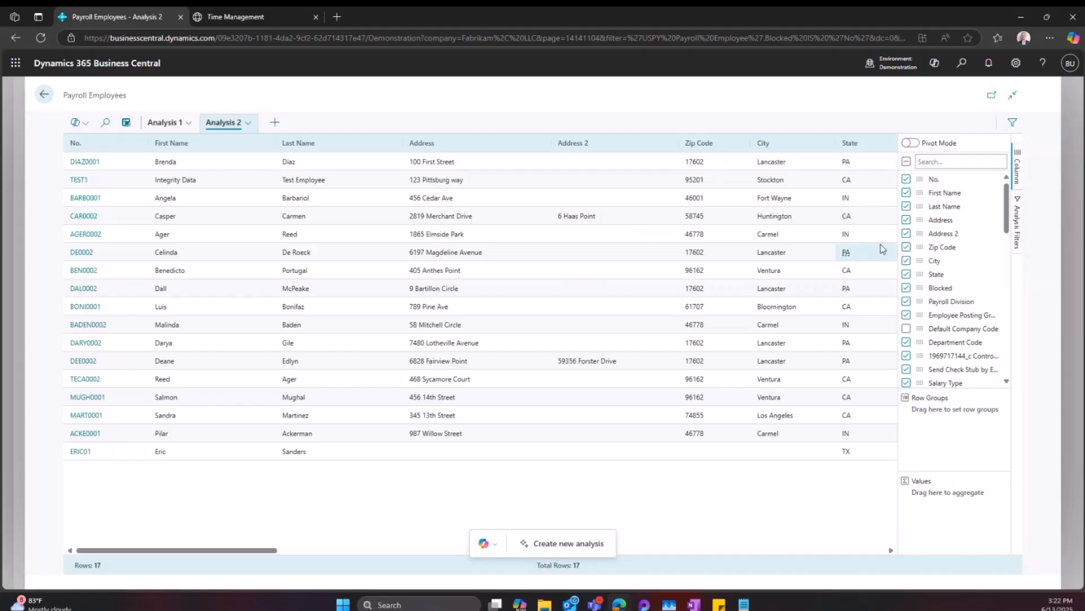
Step: In Analysis 2, hide and restore the First Name column, and reorder the columns so Last Name and City precede it
left_click(907, 192)
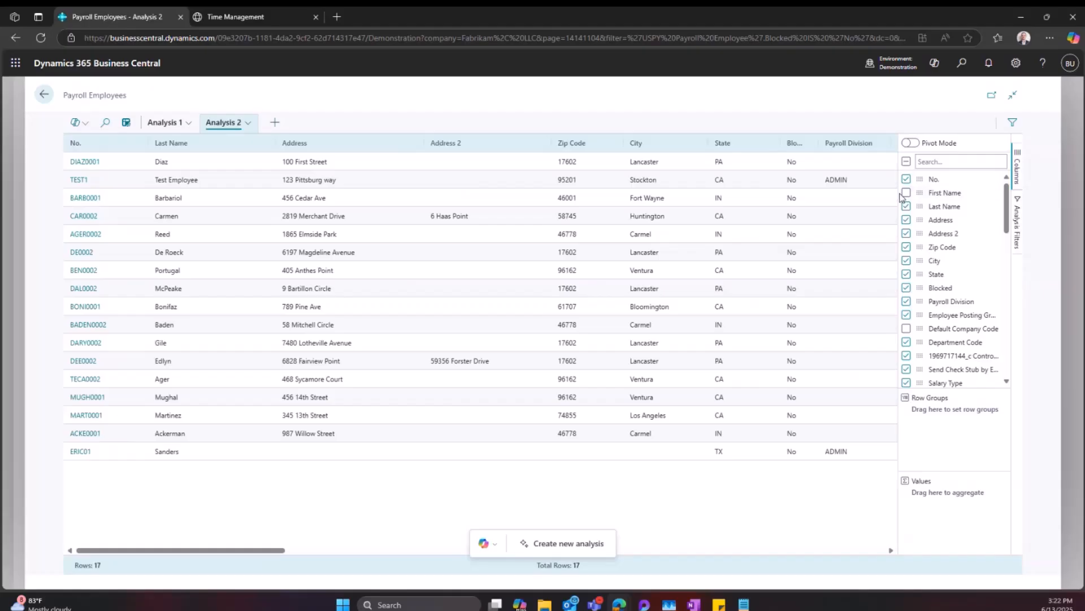
left_click(906, 192)
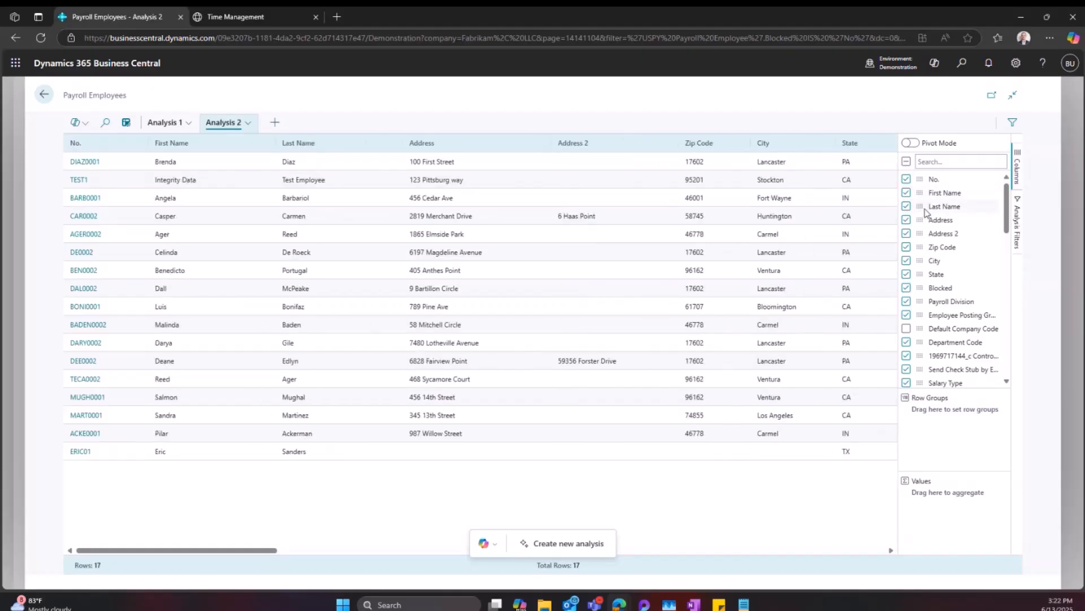
left_click_drag(922, 205, 923, 188)
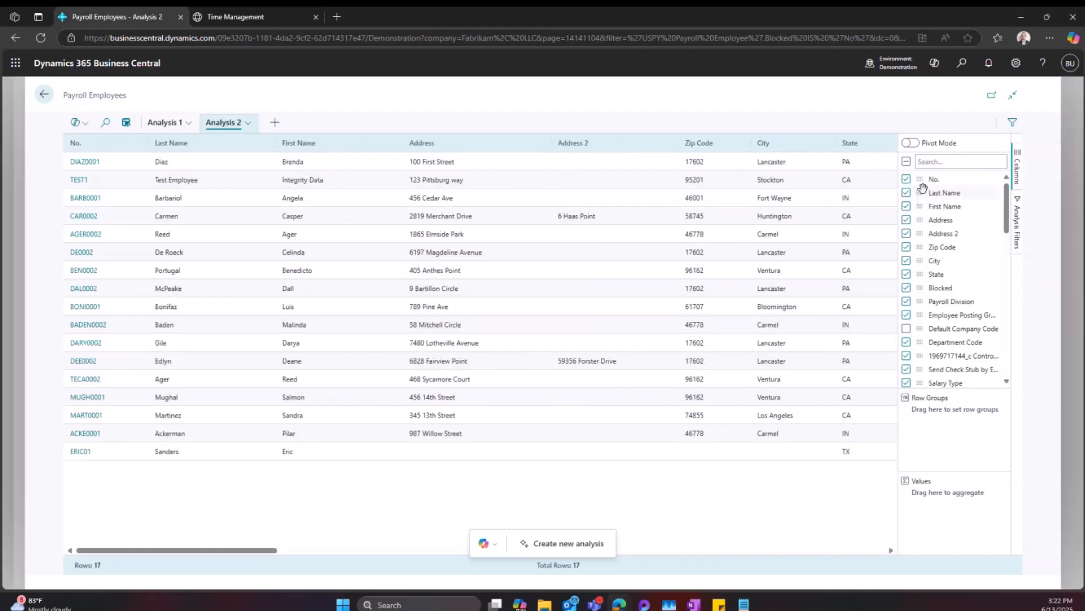
left_click_drag(922, 260, 922, 207)
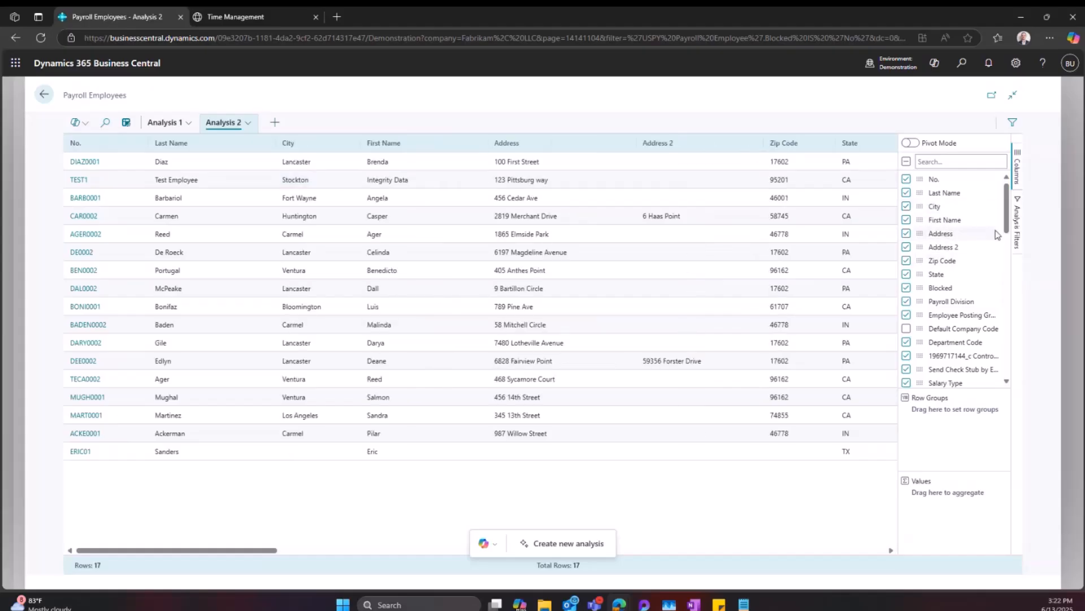
Step: Filter Analysis 2 so First Name contains the first employee's given name, and look through the other available analysis filters
left_click(1019, 225)
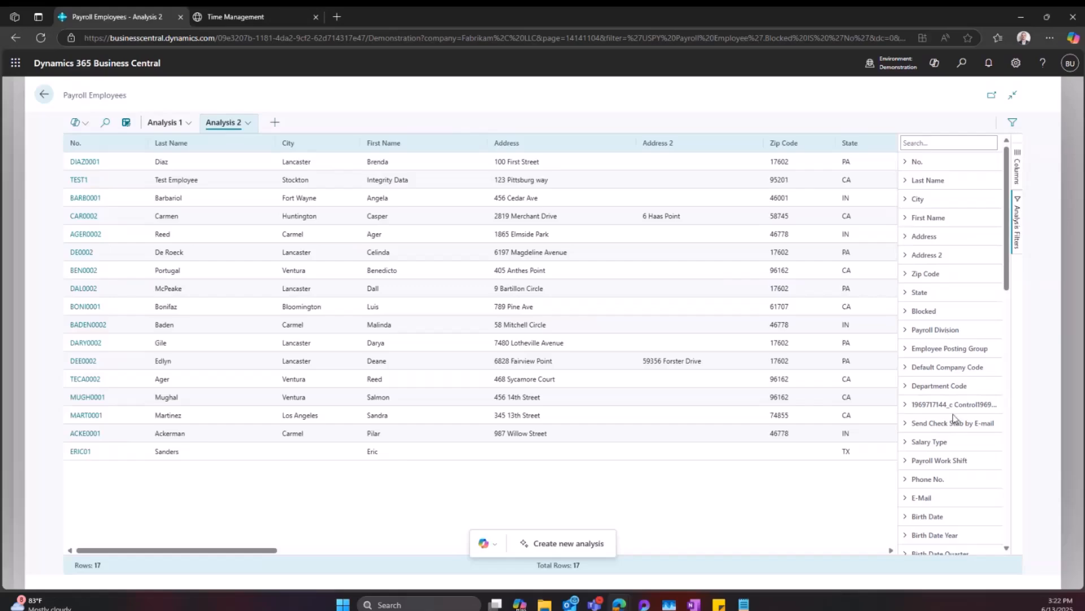
scroll(956, 419, "down", 5)
scroll(959, 418, "down", 5)
scroll(958, 416, "up", 12)
left_click(938, 218)
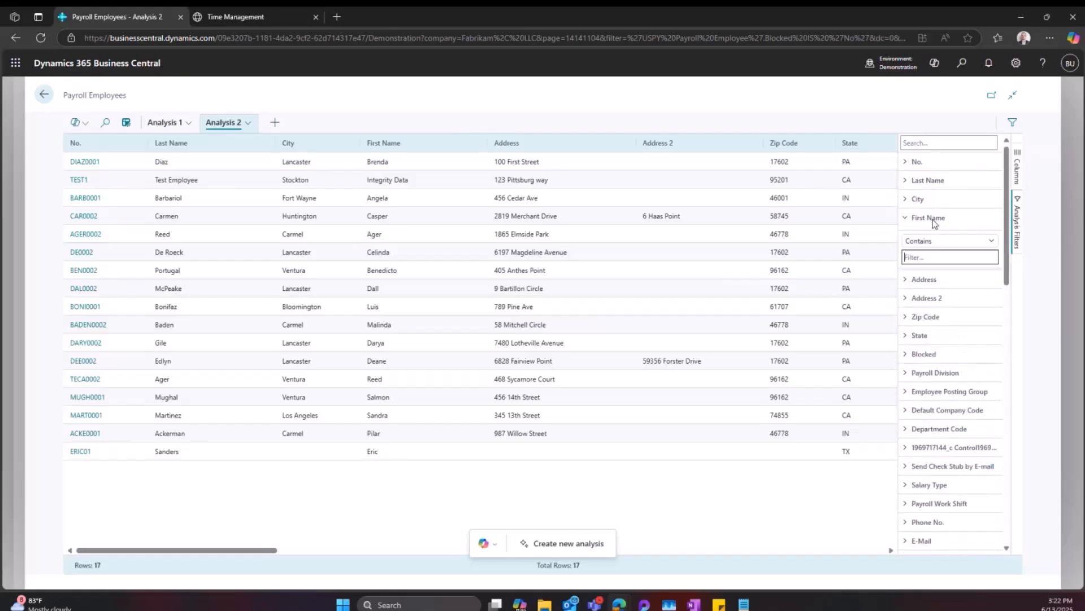
type("P")
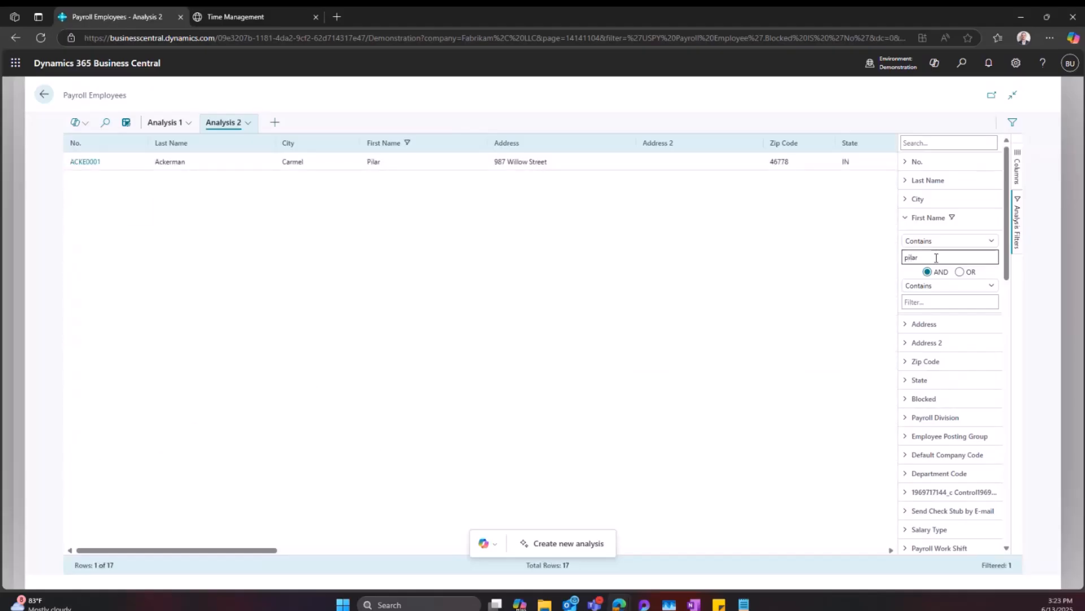
left_click_drag(207, 549, 157, 553)
scroll(949, 346, "down", 5)
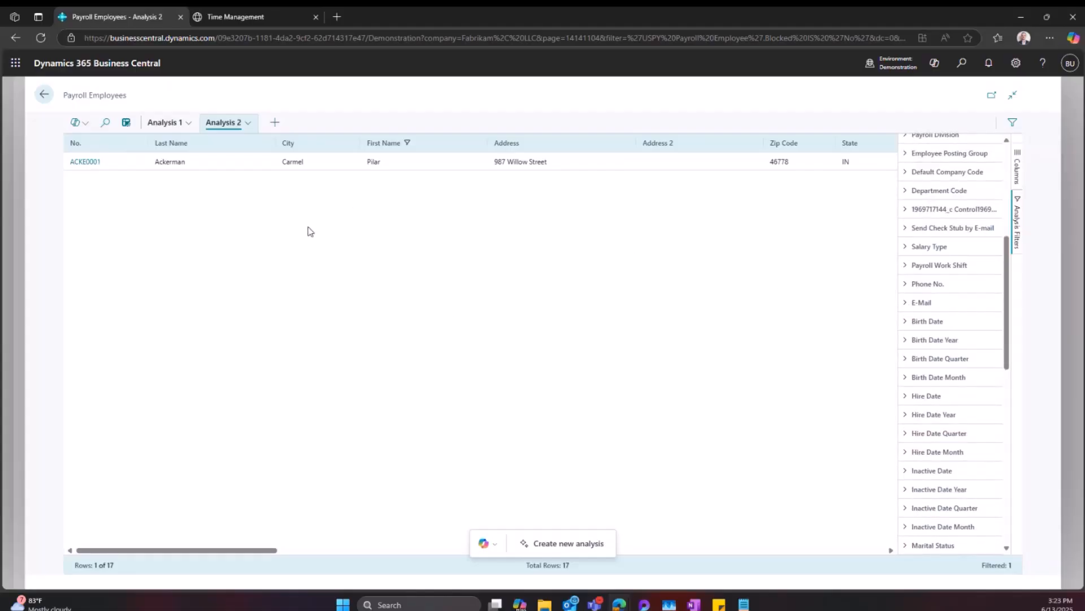
Step: Check the available options for Analysis 2, including Open in Excel, then return to the Payroll Menu and open Hours Detail Entries
left_click(249, 123)
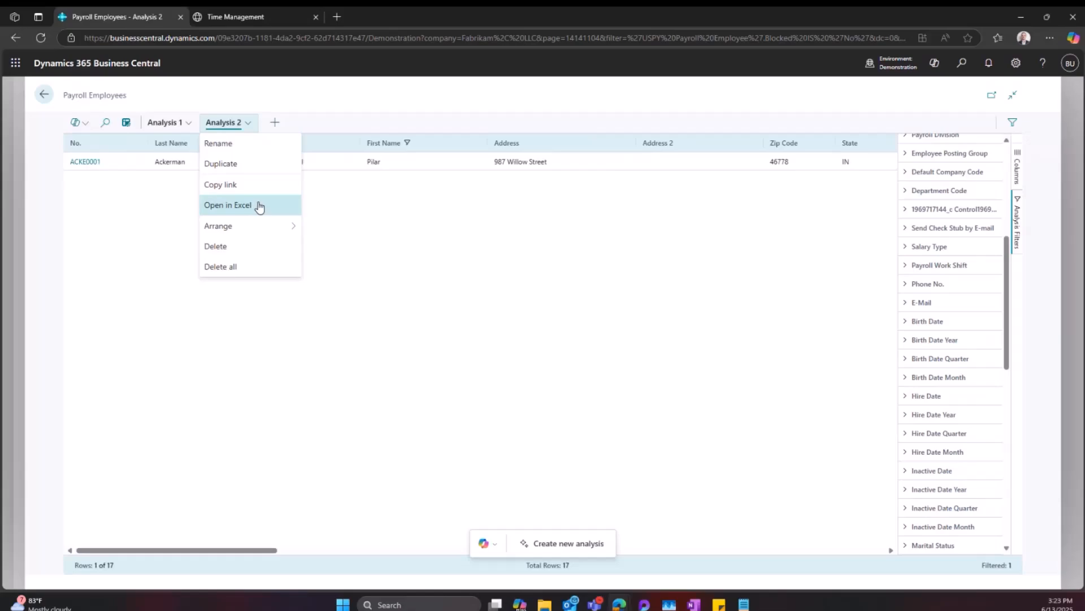
left_click(44, 95)
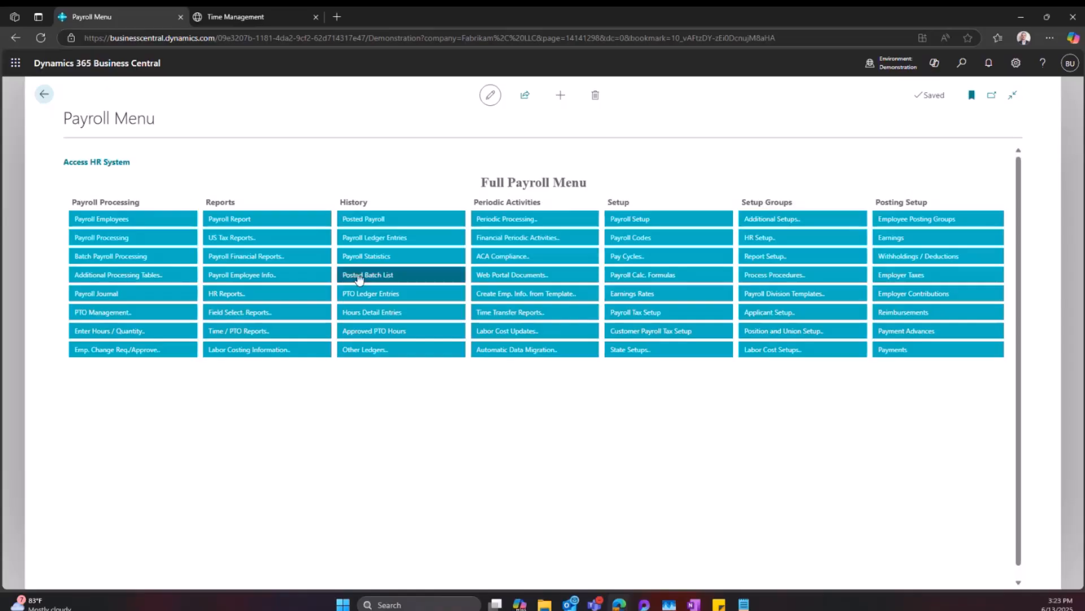
left_click(399, 320)
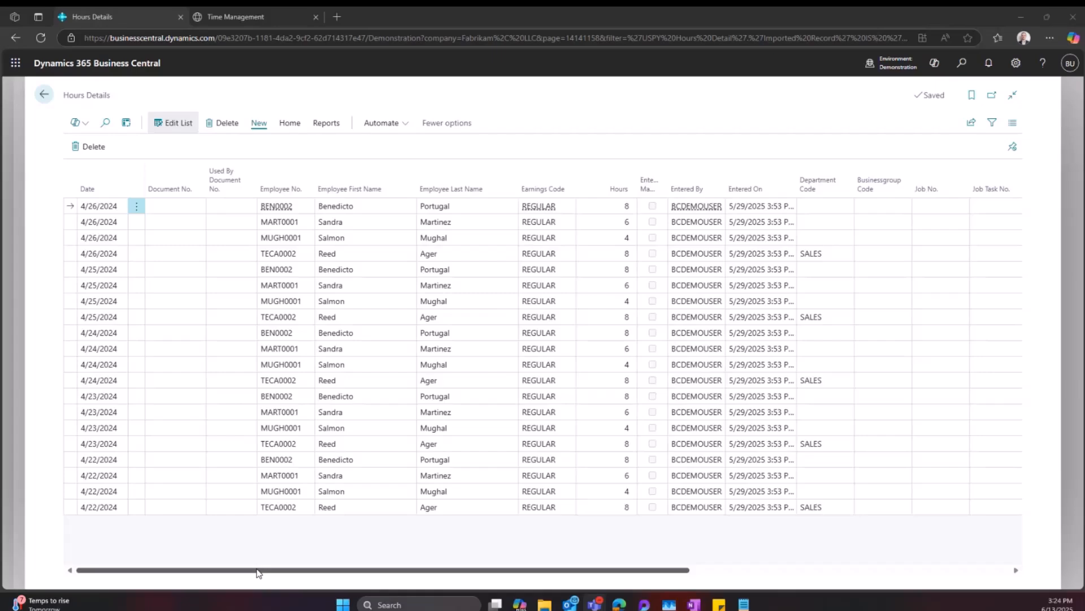
Step: Examine the Hours Details columns from Date through Union Code, then return to the first columns
left_click_drag(258, 572, 408, 564)
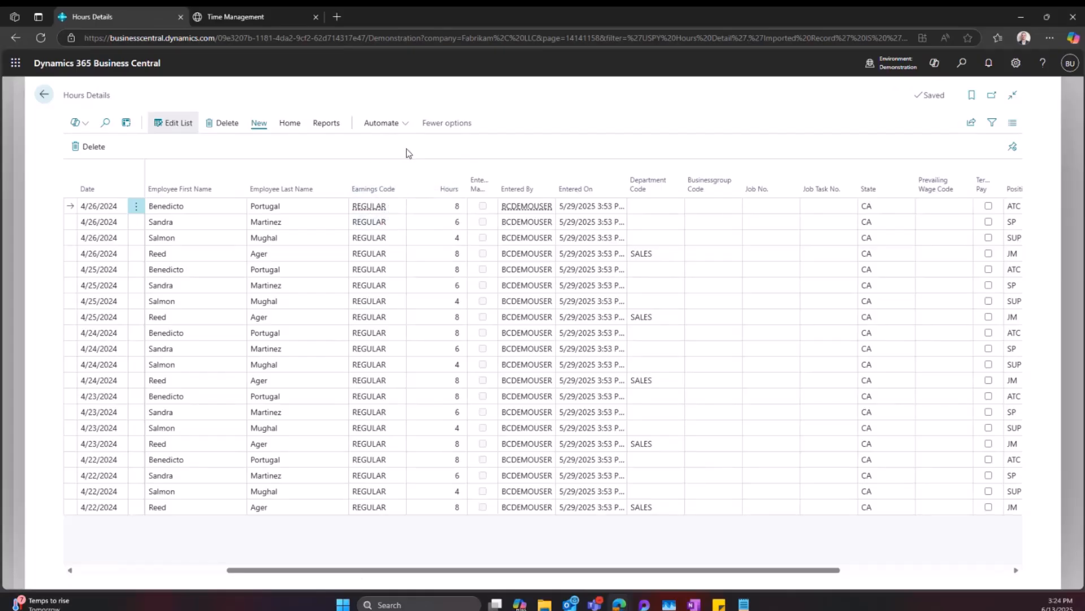
left_click_drag(463, 571, 484, 570)
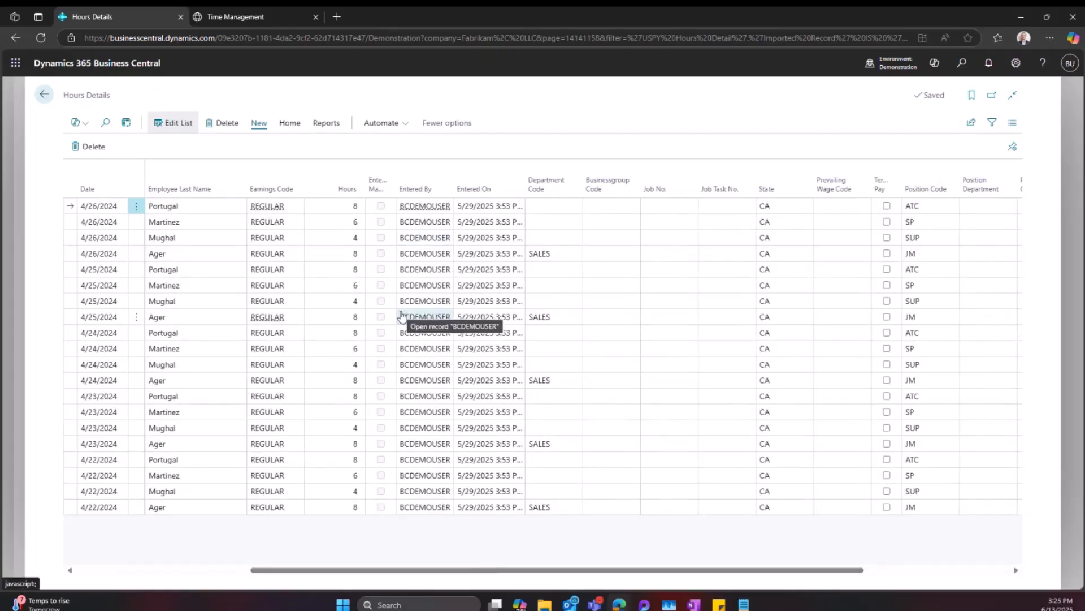
left_click_drag(484, 571, 533, 571)
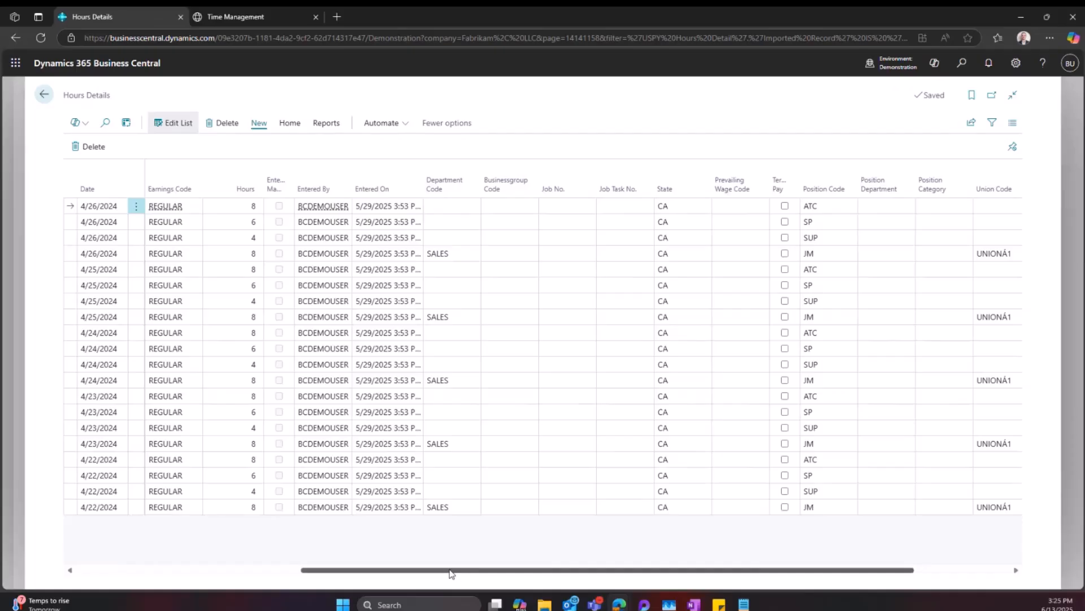
left_click_drag(450, 570, 221, 570)
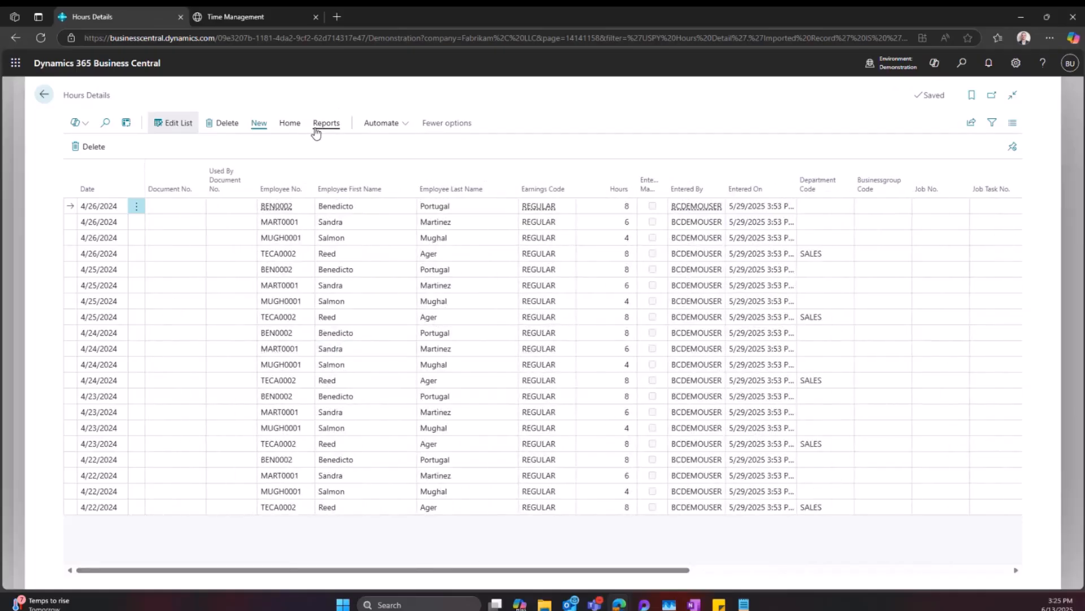
Step: Preview the Hours Details report for Approved entries without further filters, and close the preview
left_click(325, 124)
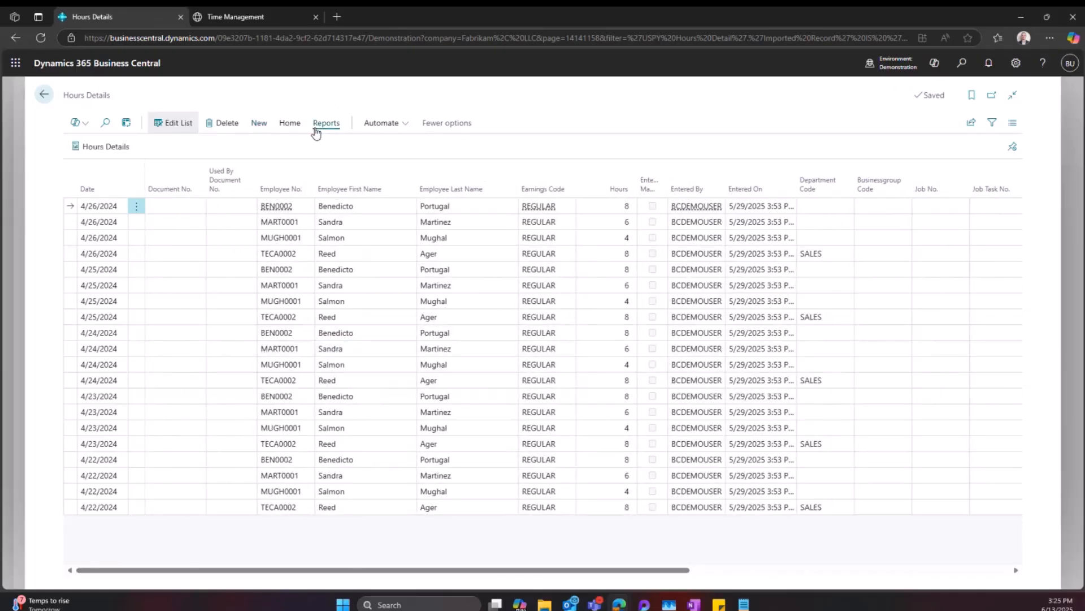
left_click(90, 148)
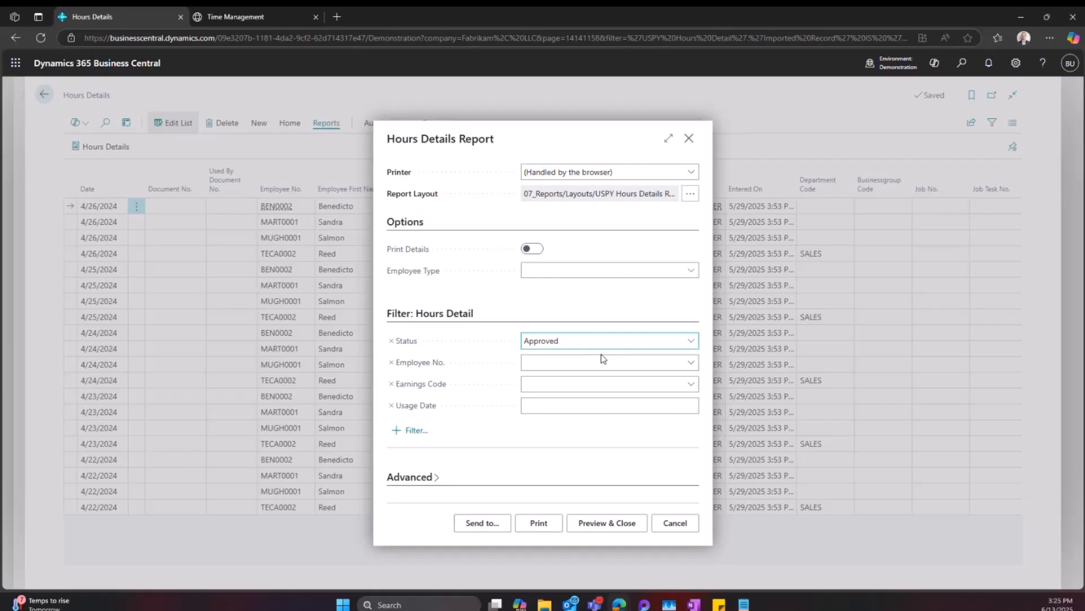
left_click(610, 521)
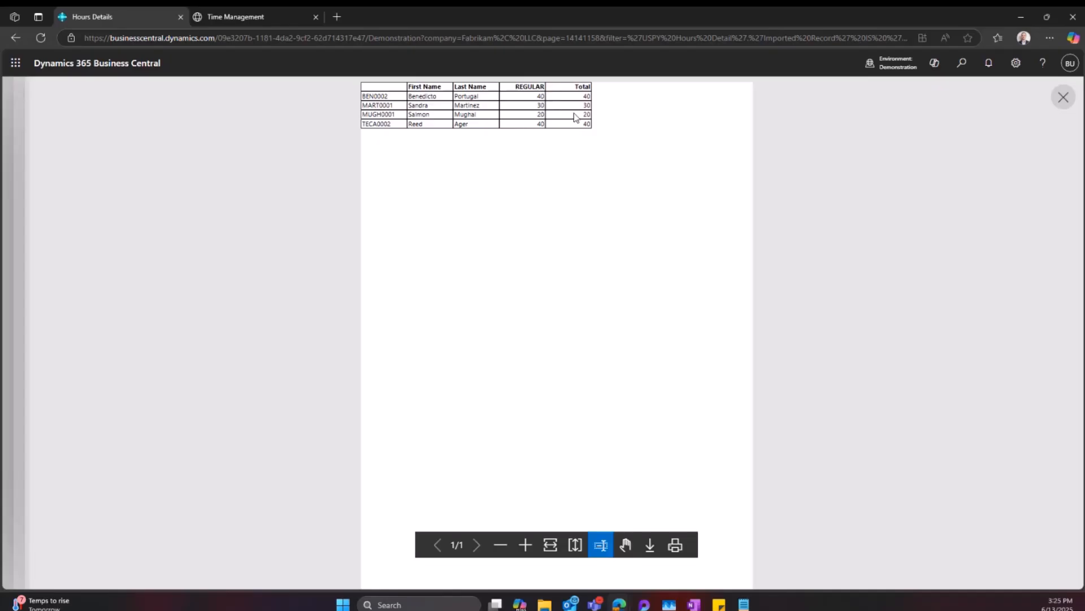
left_click(1064, 97)
Step: Check which Power Automate flow options are available for Hours Details, without creating a flow
left_click(397, 125)
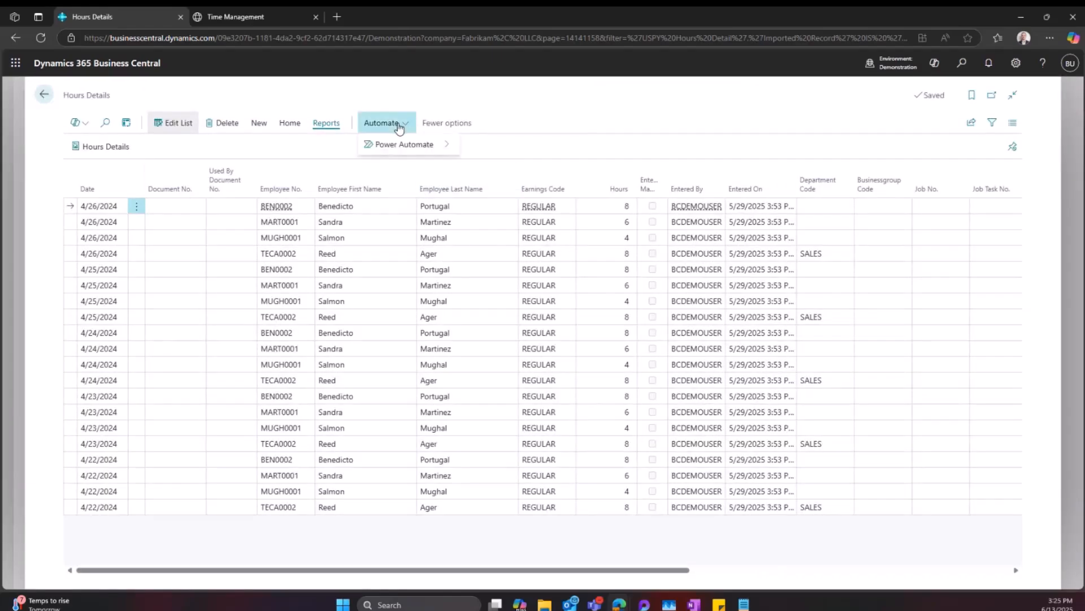
mouse_move(413, 149)
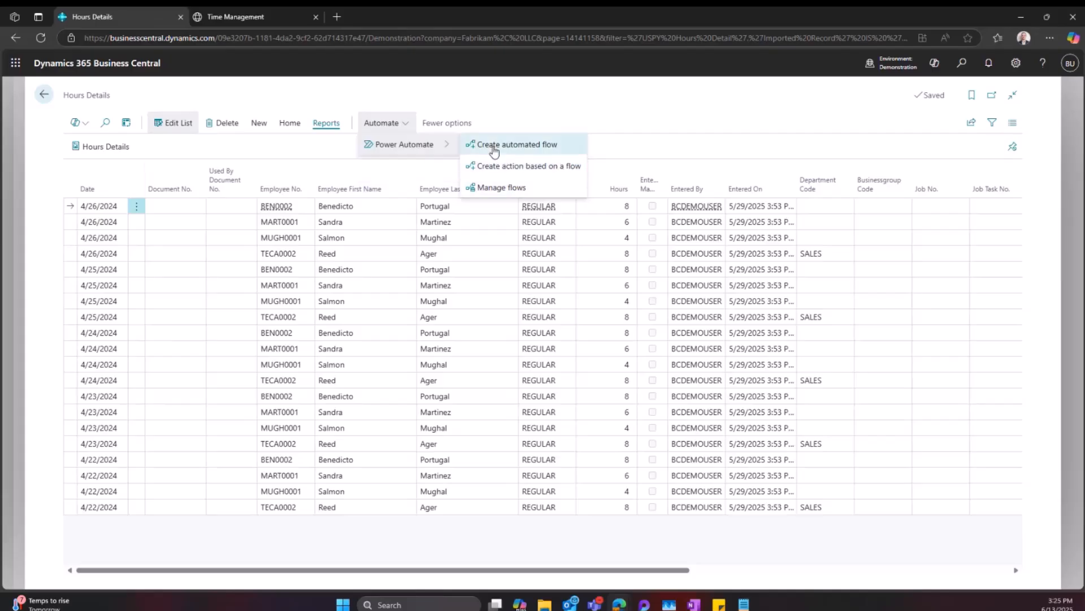
left_click(320, 152)
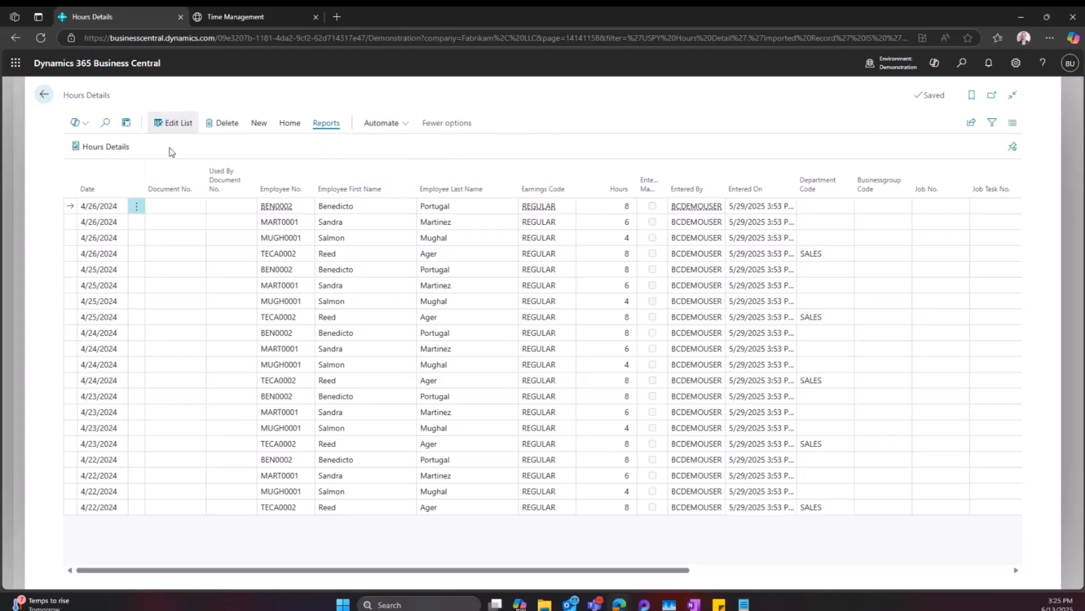
Step: Switch Hours Details to analysis mode and compare Analysis 2 with the hours-filtered Analysis 3
left_click(126, 124)
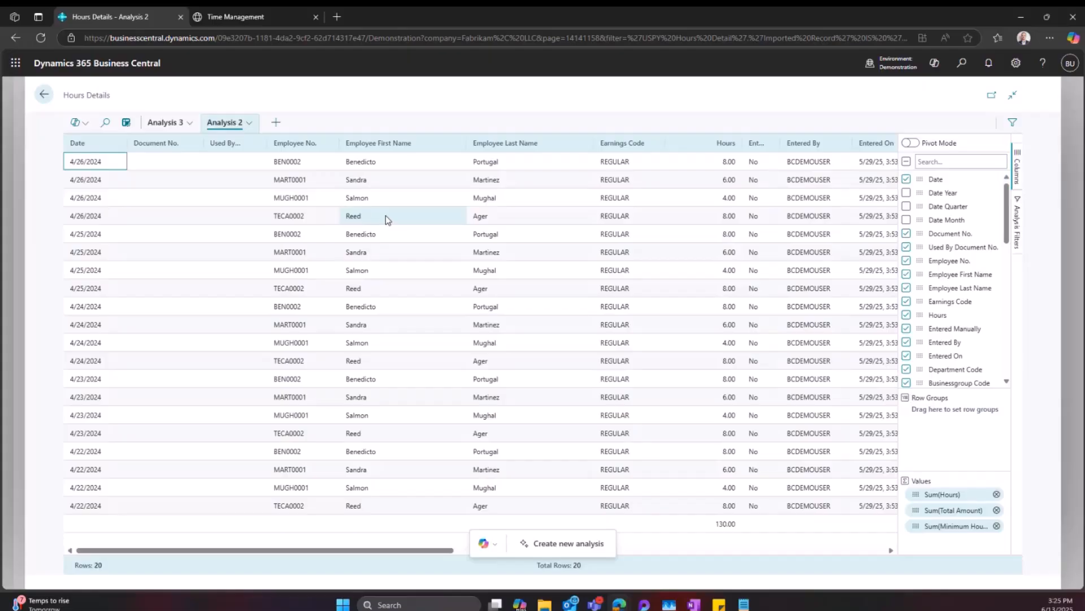
left_click(164, 122)
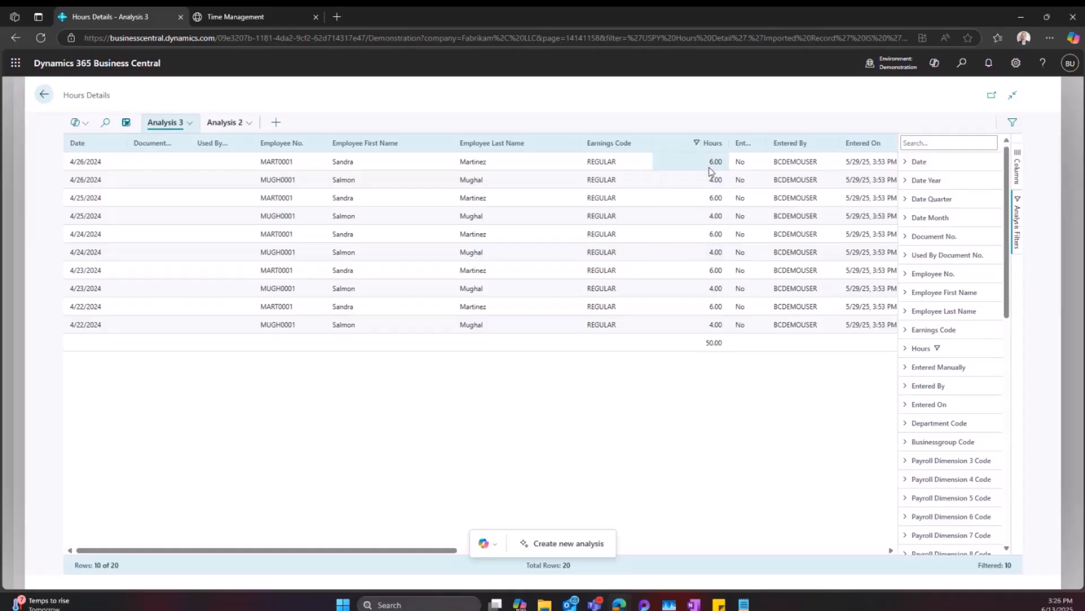
left_click_drag(395, 550, 298, 537)
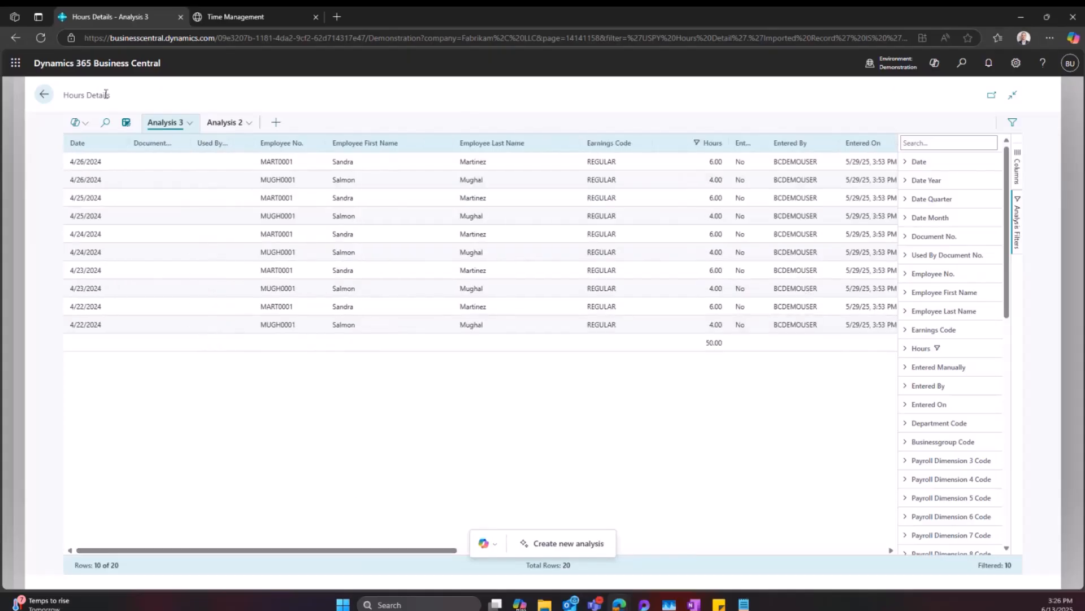
Step: Return to the Payroll Menu and start a new payroll batch with the Biweekly pay cycle and Pay Period 9 2024
left_click(44, 95)
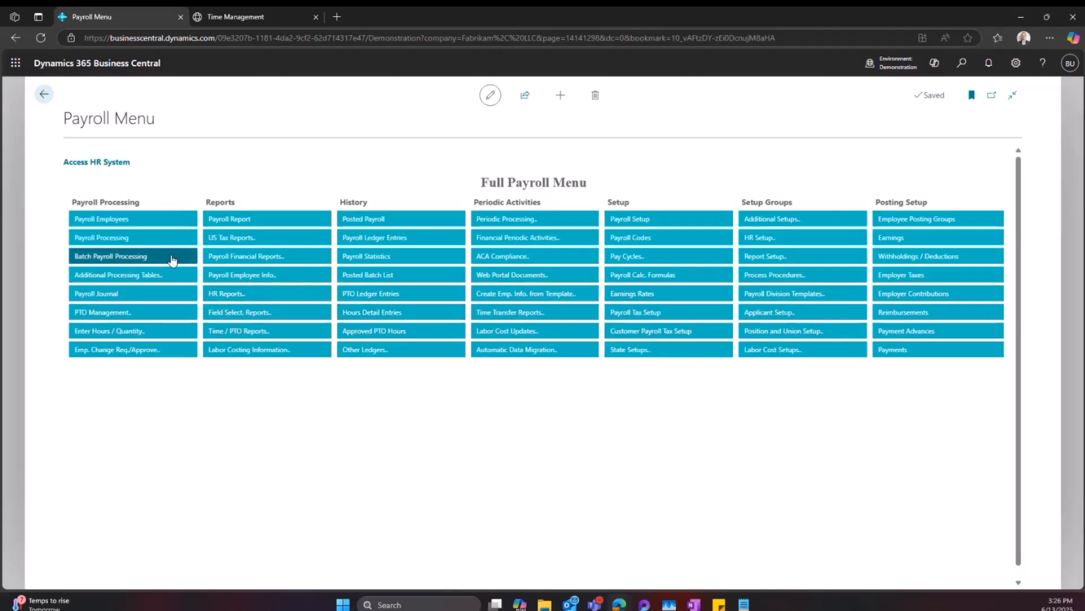
left_click(173, 260)
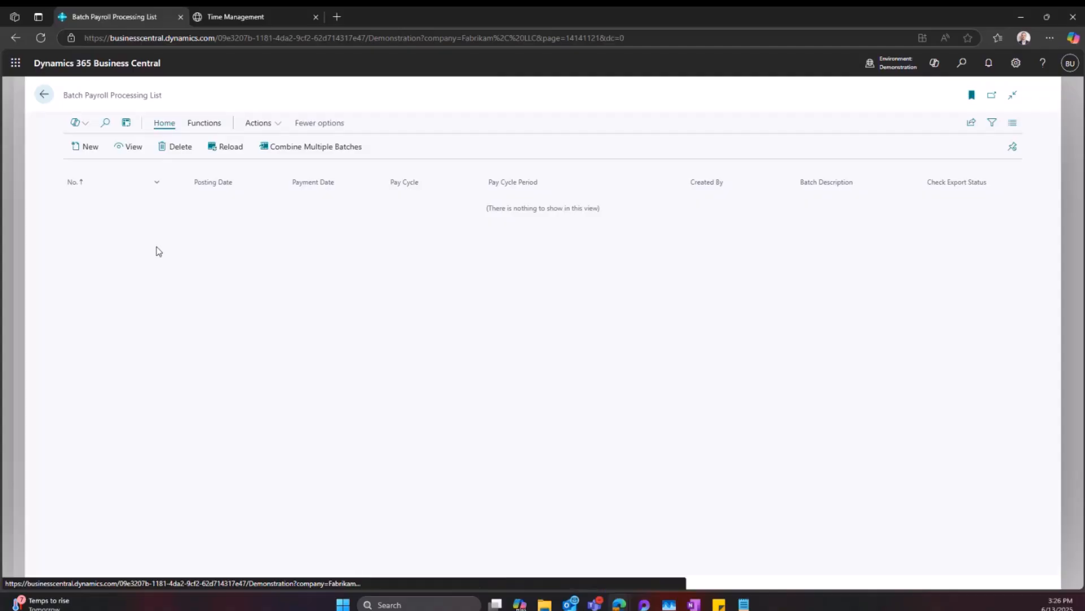
left_click(89, 149)
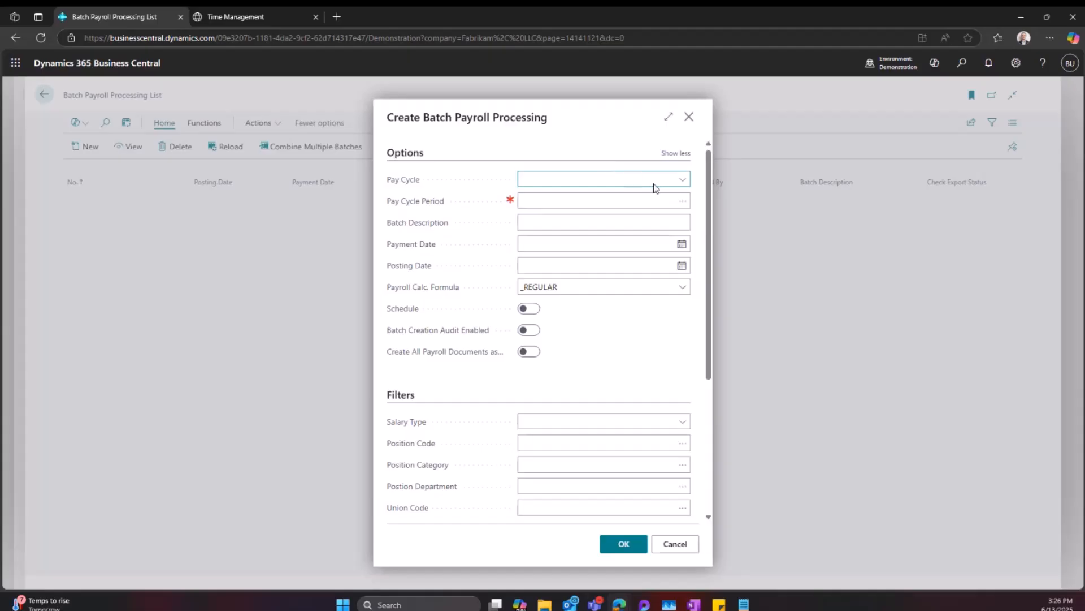
left_click(680, 180)
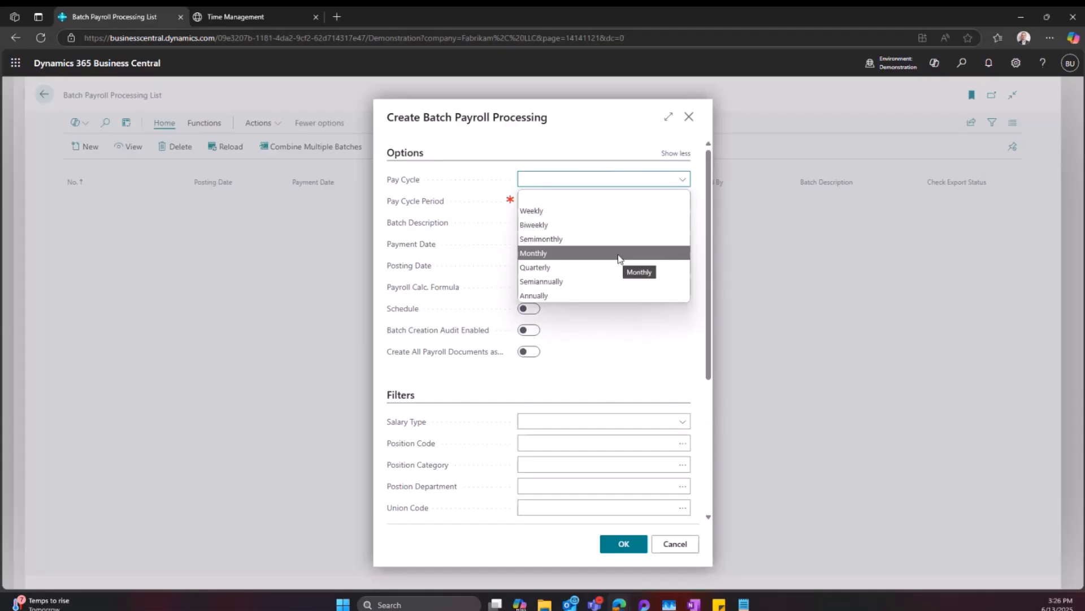
left_click(617, 226)
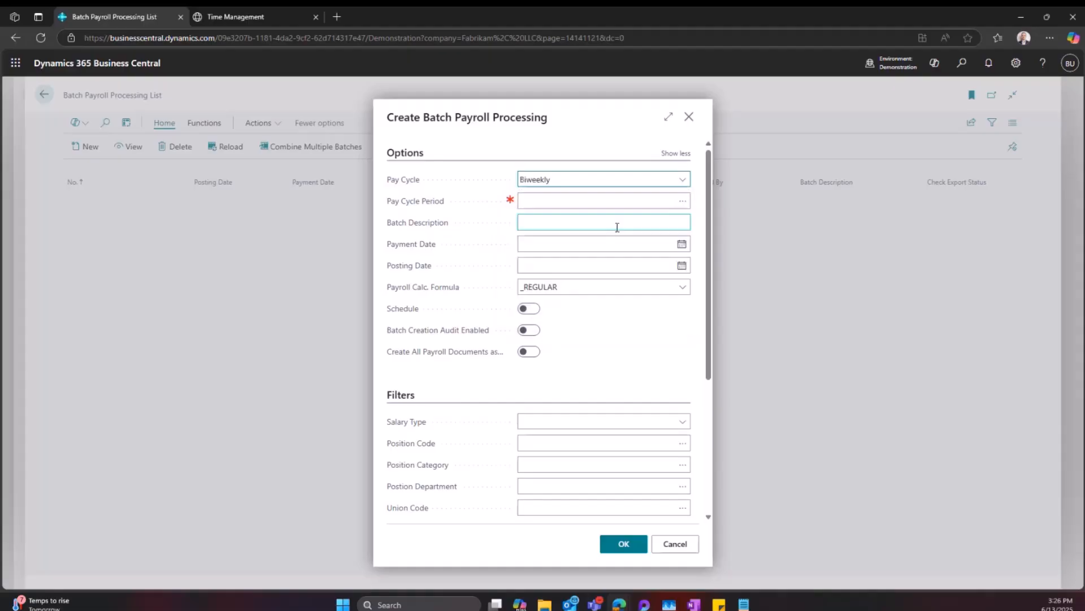
left_click(678, 205)
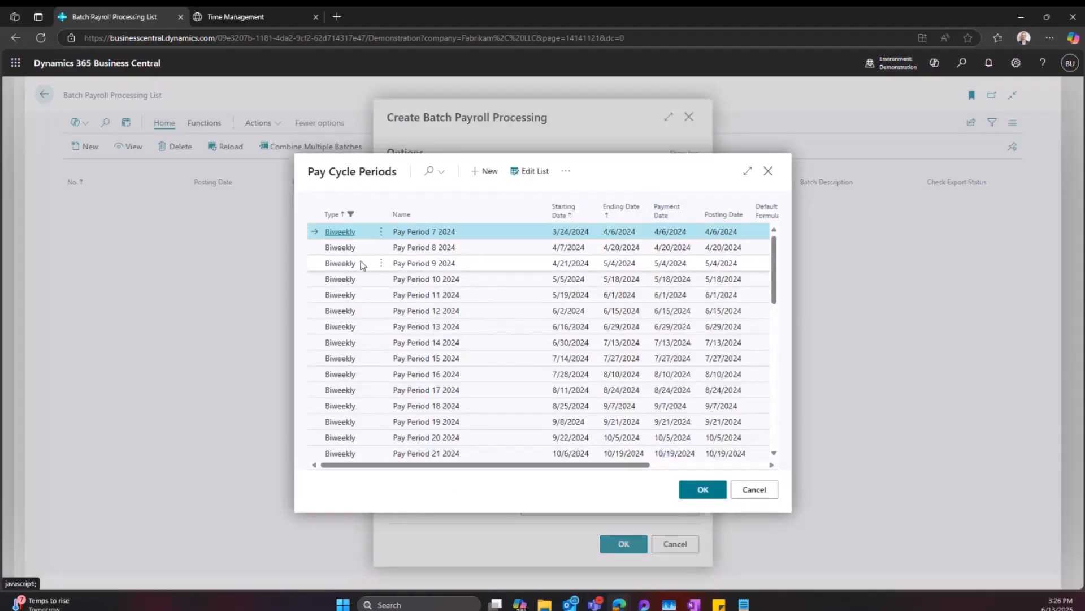
left_click(362, 266)
left_click(706, 489)
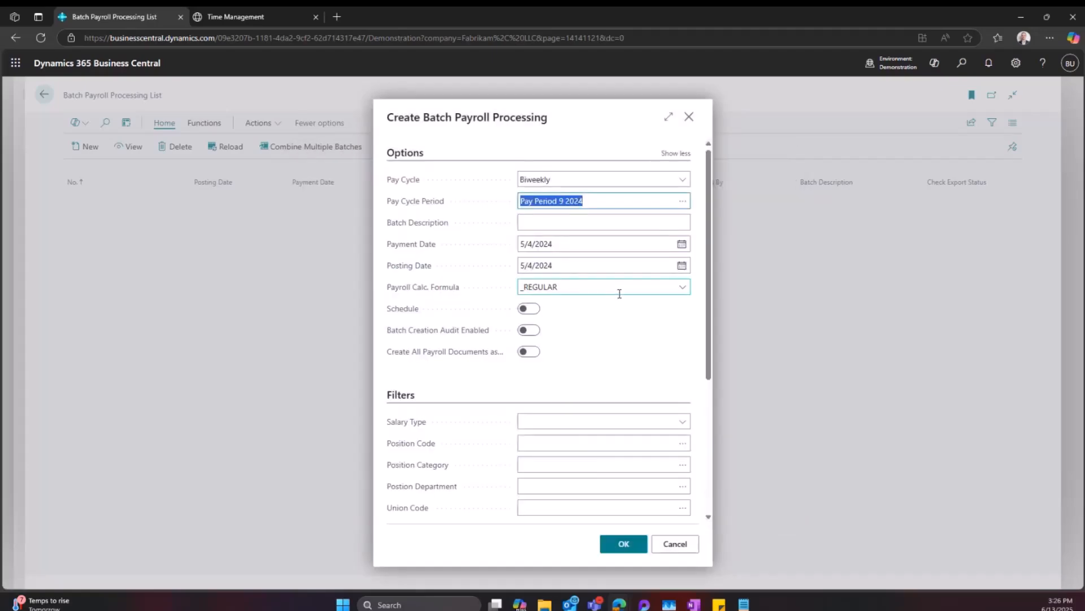
Step: Examine the new batch's Payroll Calc. Formula choices, salary type, position and union filters, and Payroll Employee filters
left_click(684, 290)
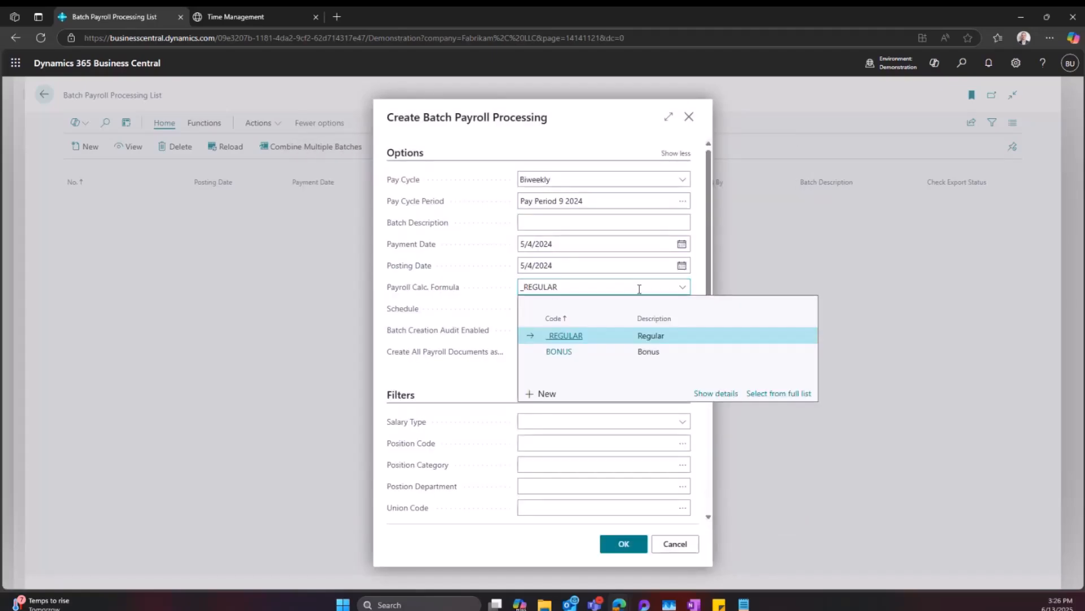
left_click(487, 379)
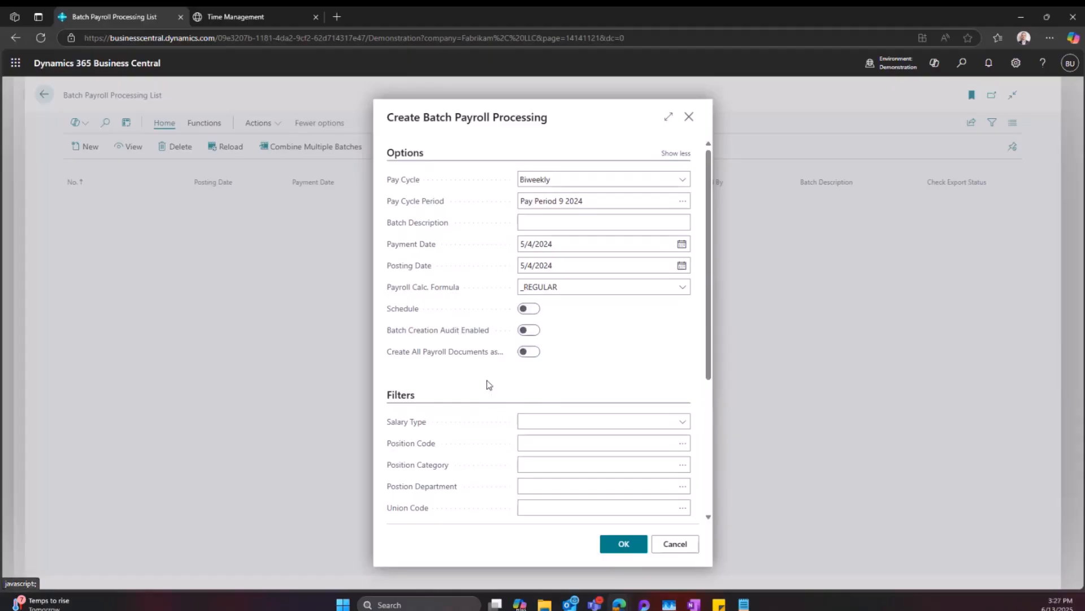
scroll(487, 380, "down", 3)
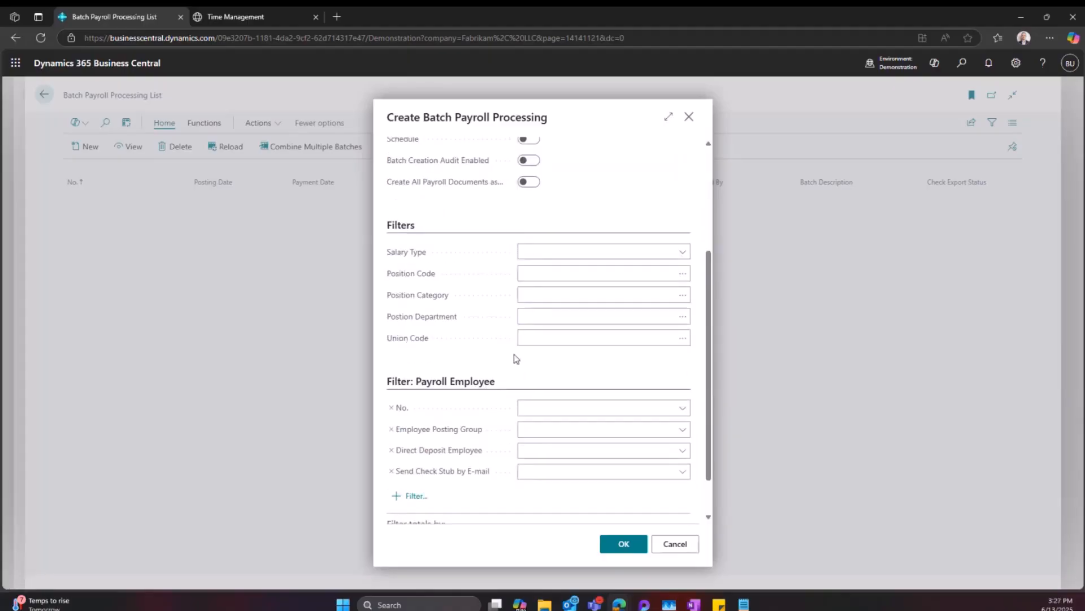
left_click(532, 256)
left_click(566, 249)
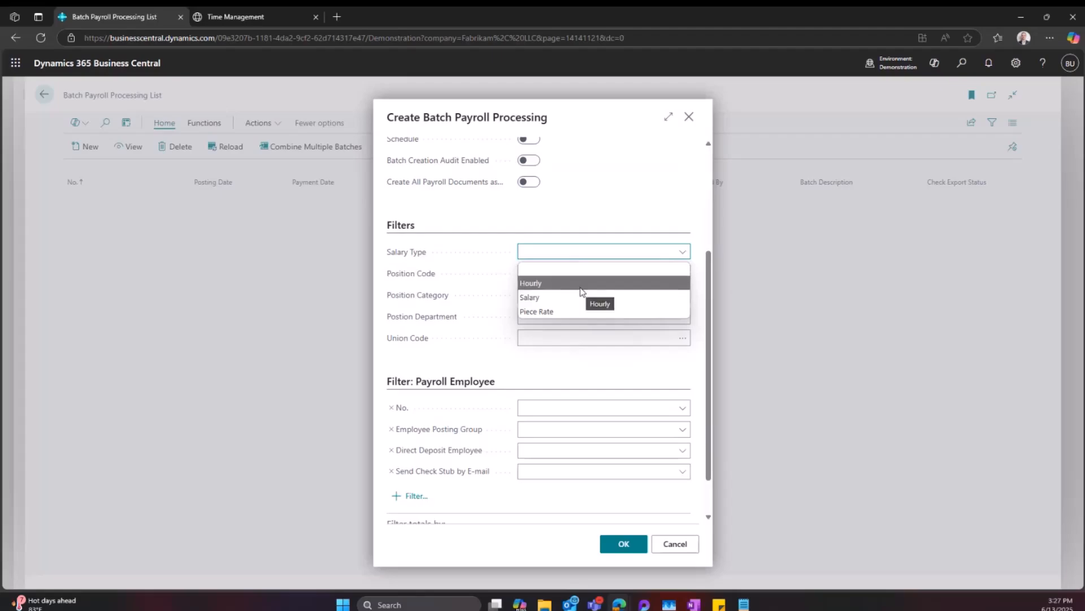
left_click(532, 361)
left_click(555, 277)
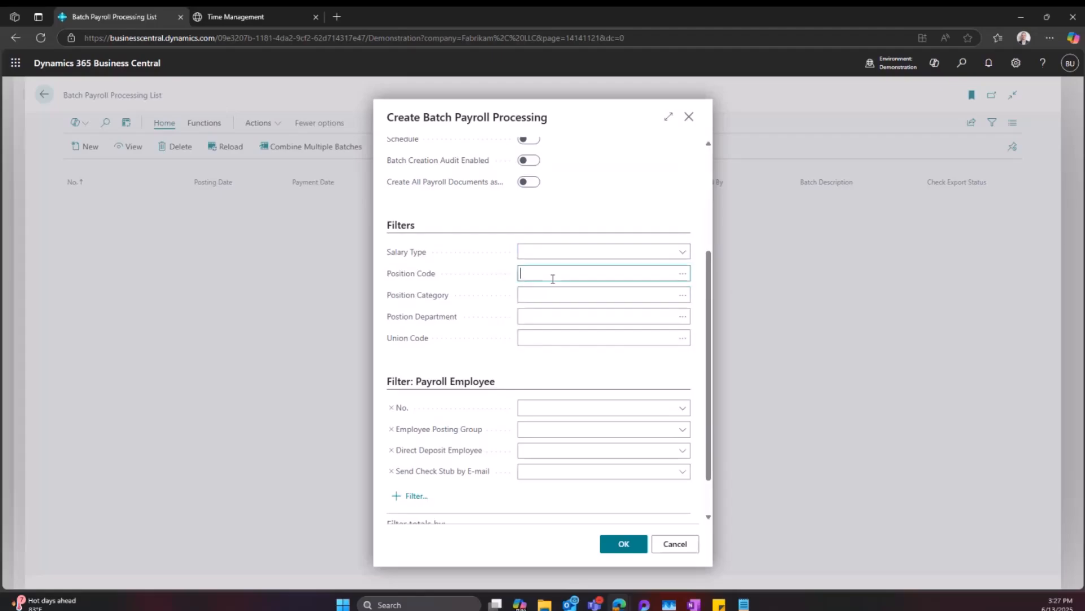
left_click(564, 317)
left_click(562, 332)
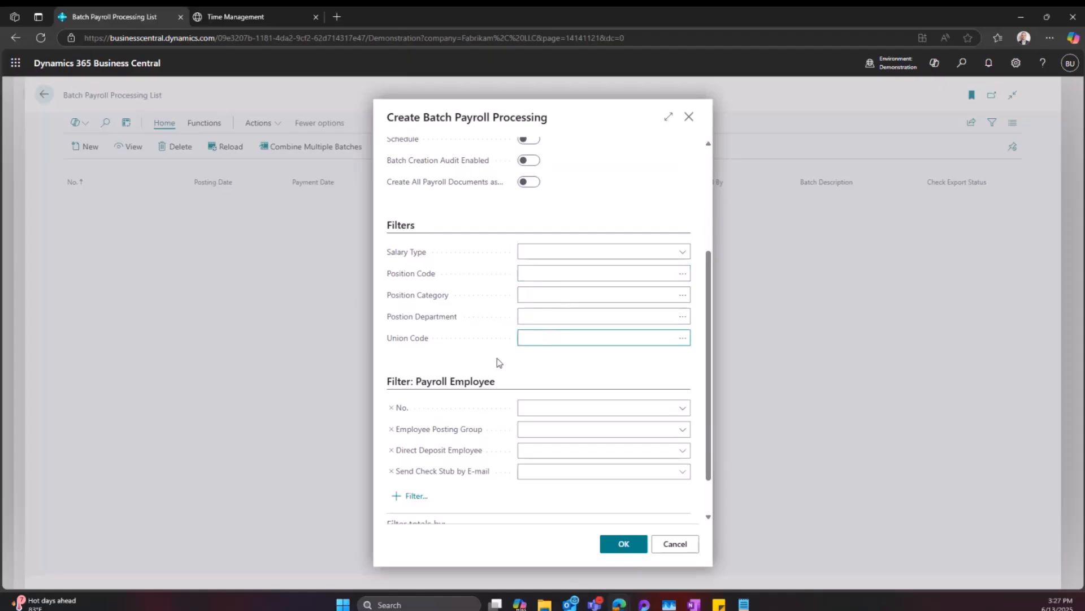
scroll(497, 363, "down", 1)
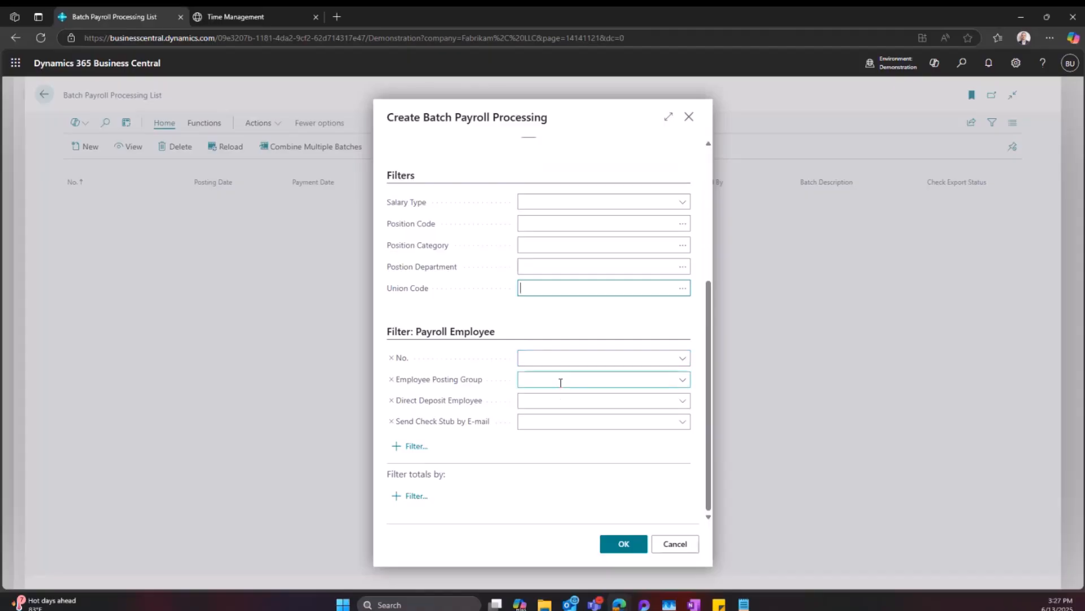
scroll(566, 379, "up", 5)
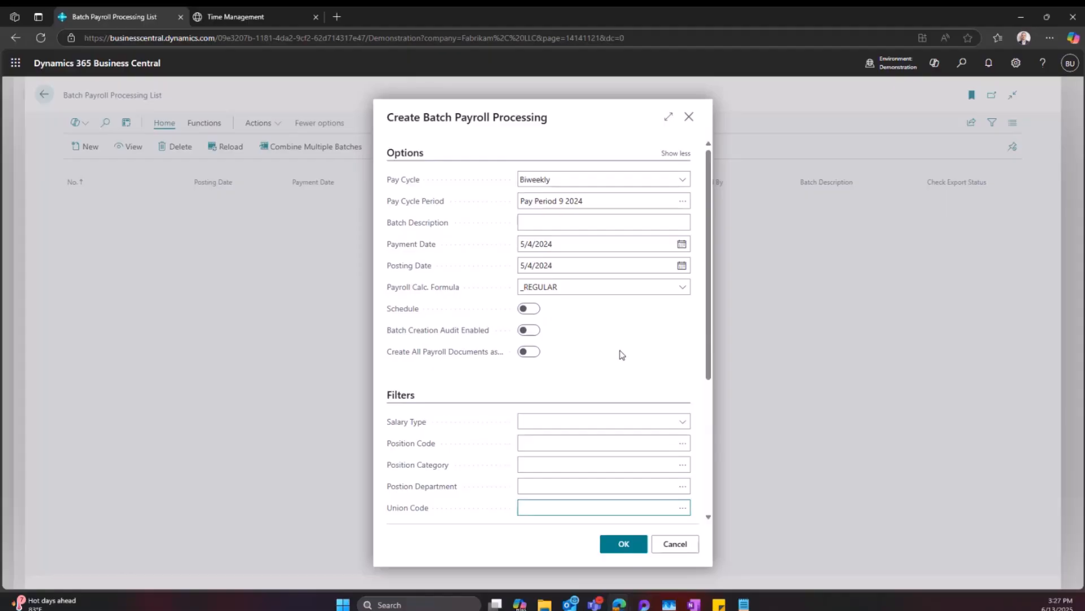
Step: Create the payroll batch, accepting existing ledger entries, suppressing repeats of that message, and skipping the employee without imported hours
left_click(624, 543)
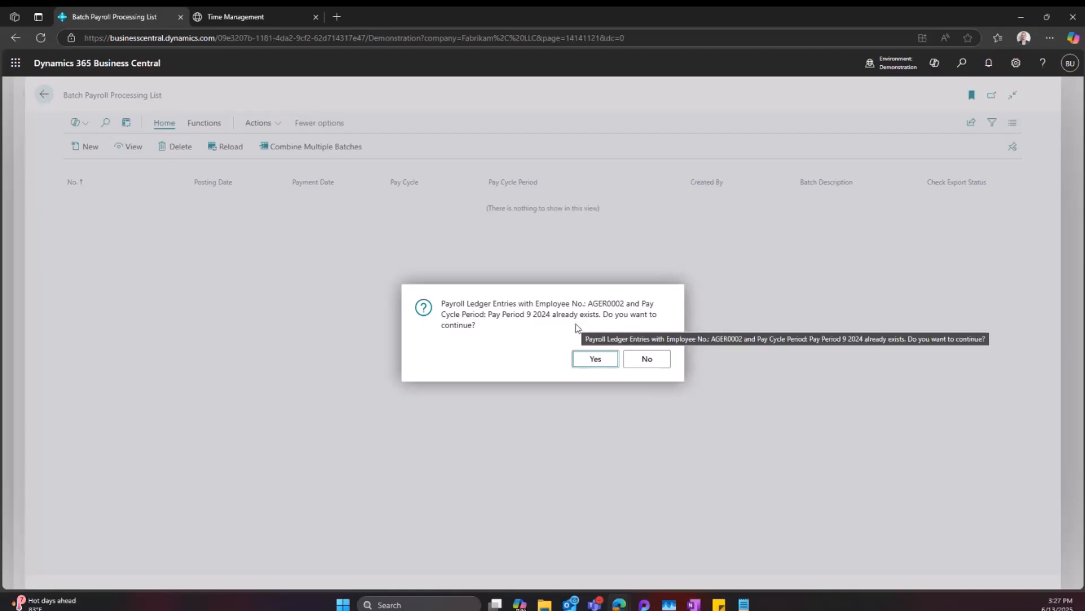
left_click(591, 363)
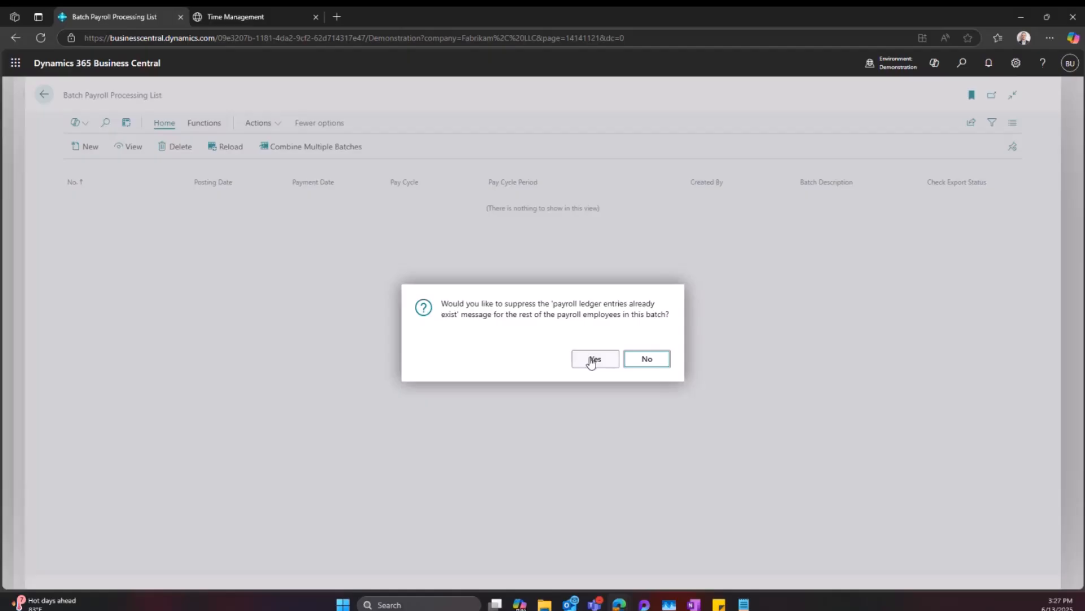
left_click(591, 362)
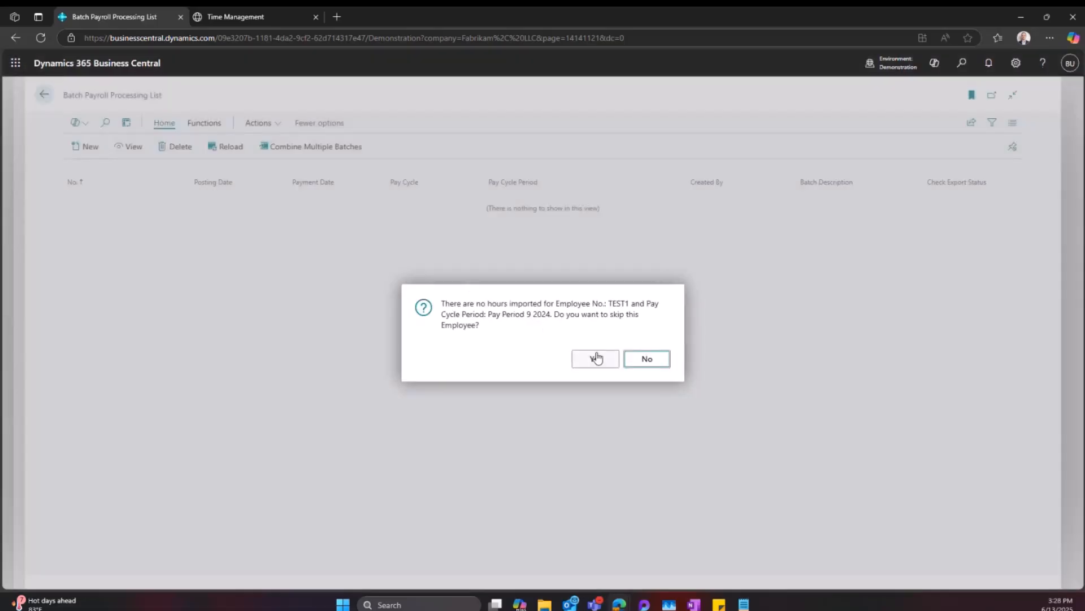
left_click(597, 359)
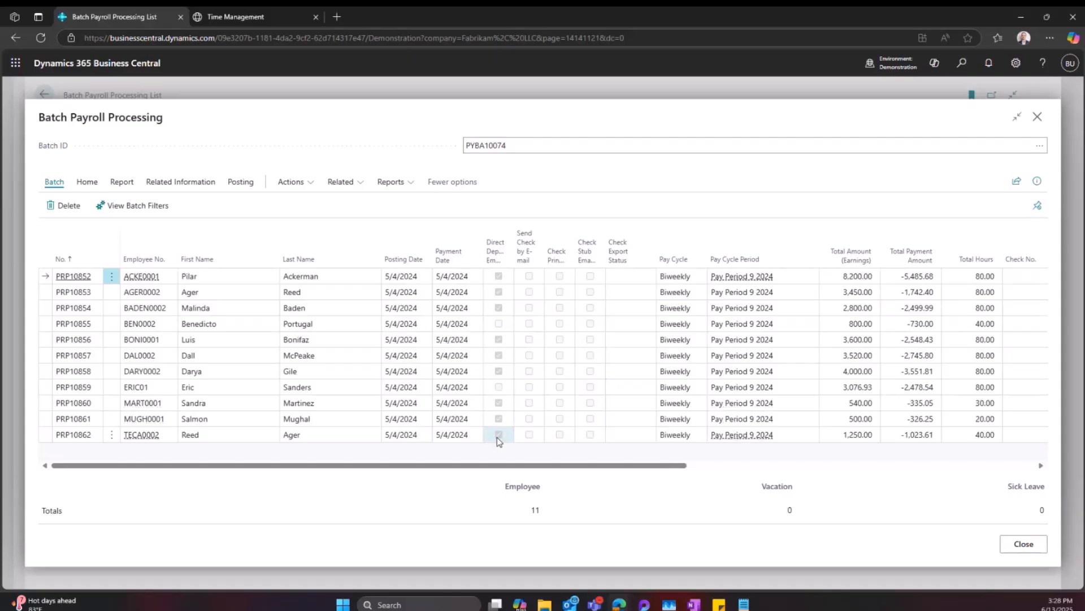
Step: Look over the batch's payroll documents and the available Home, Report and Related Information actions
left_click_drag(497, 467, 438, 475)
left_click(90, 184)
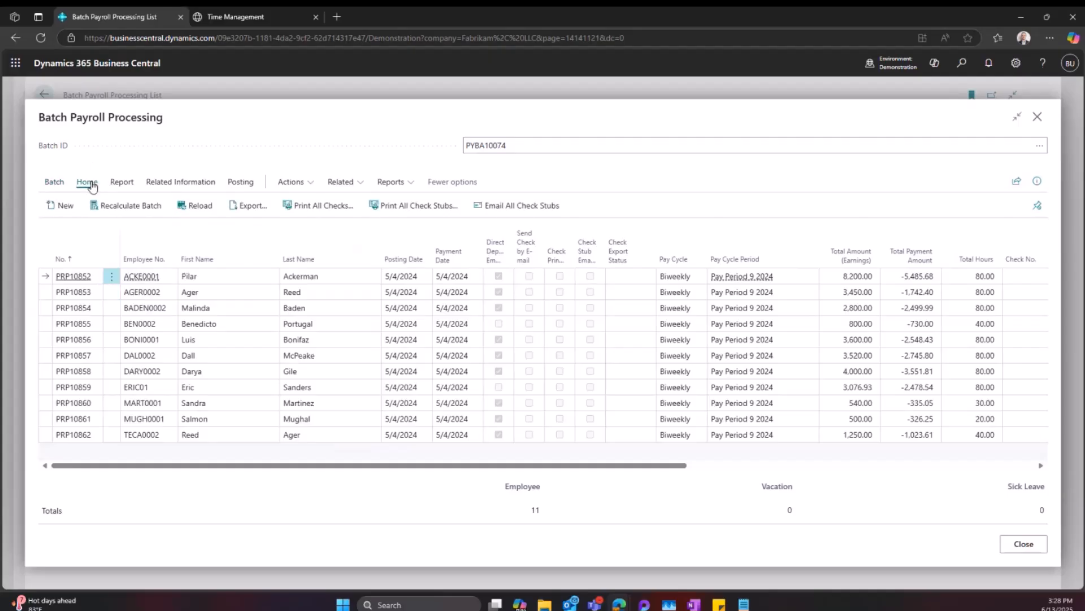
left_click(124, 184)
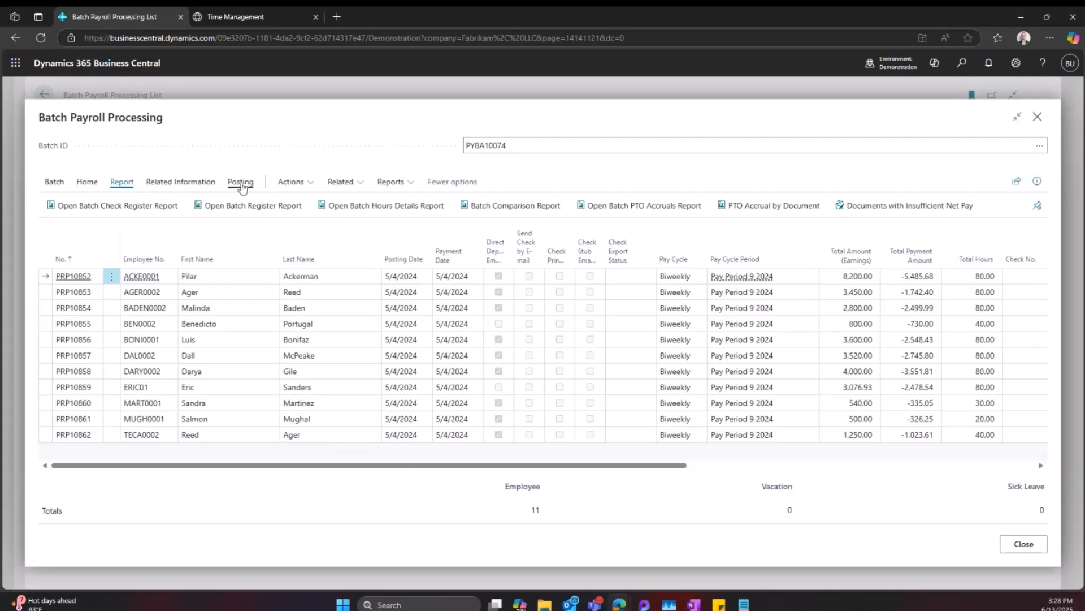
left_click(192, 183)
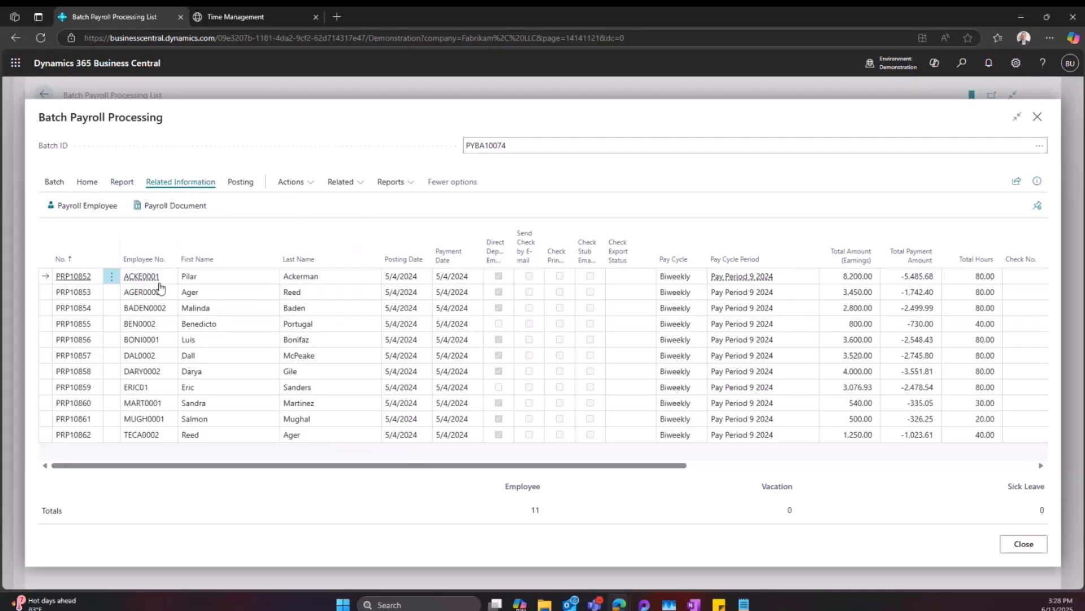
left_click(111, 276)
left_click(113, 297)
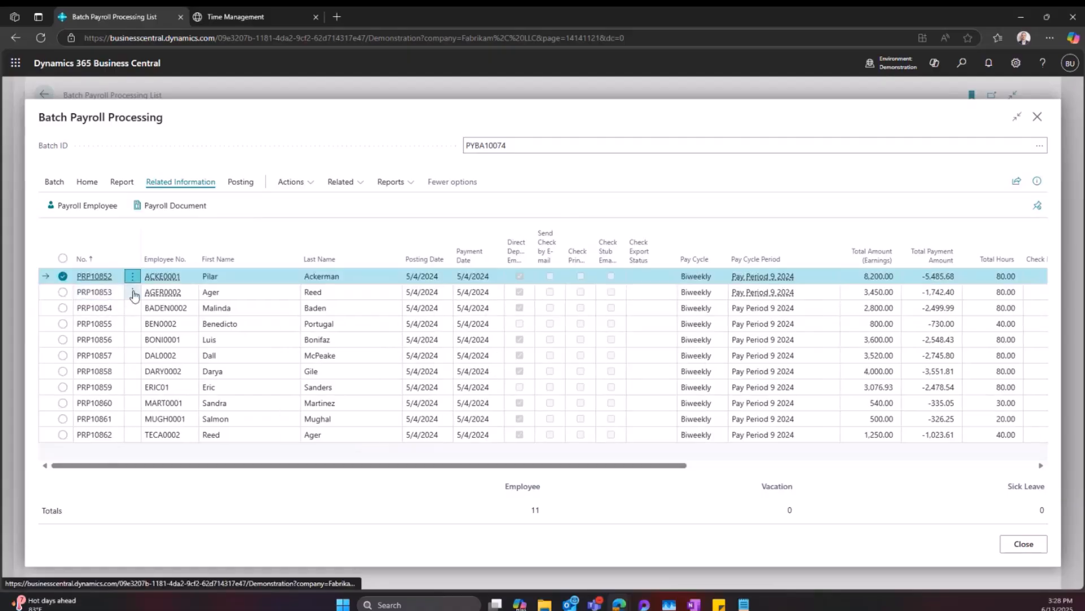
left_click(62, 293)
left_click(63, 308)
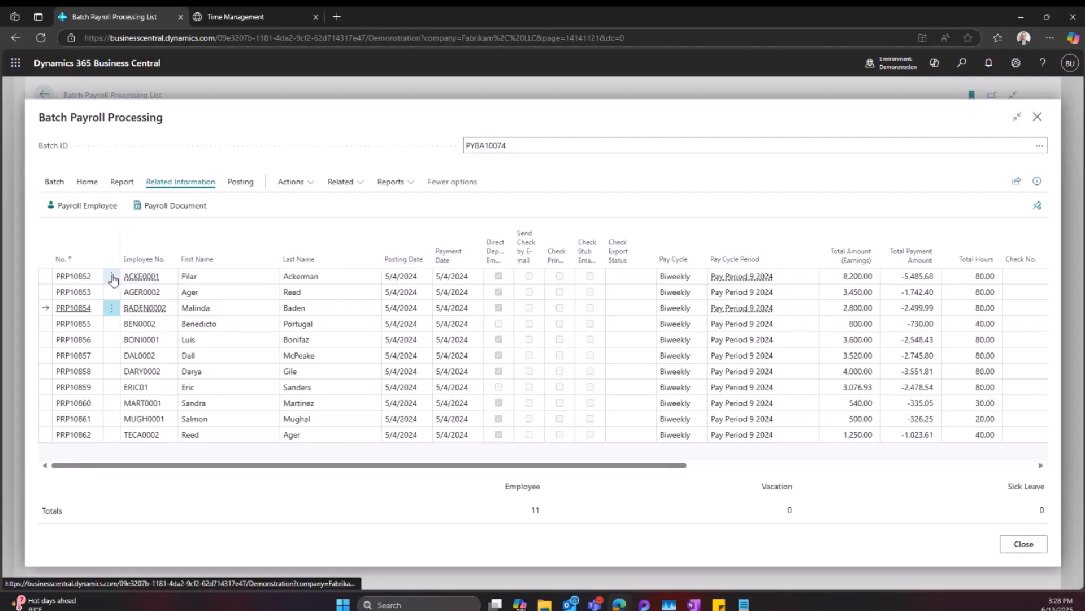
Step: Open the first employee's payroll document from the batch and review its earnings, deduction, withholding, tax and direct deposit lines
left_click(218, 277)
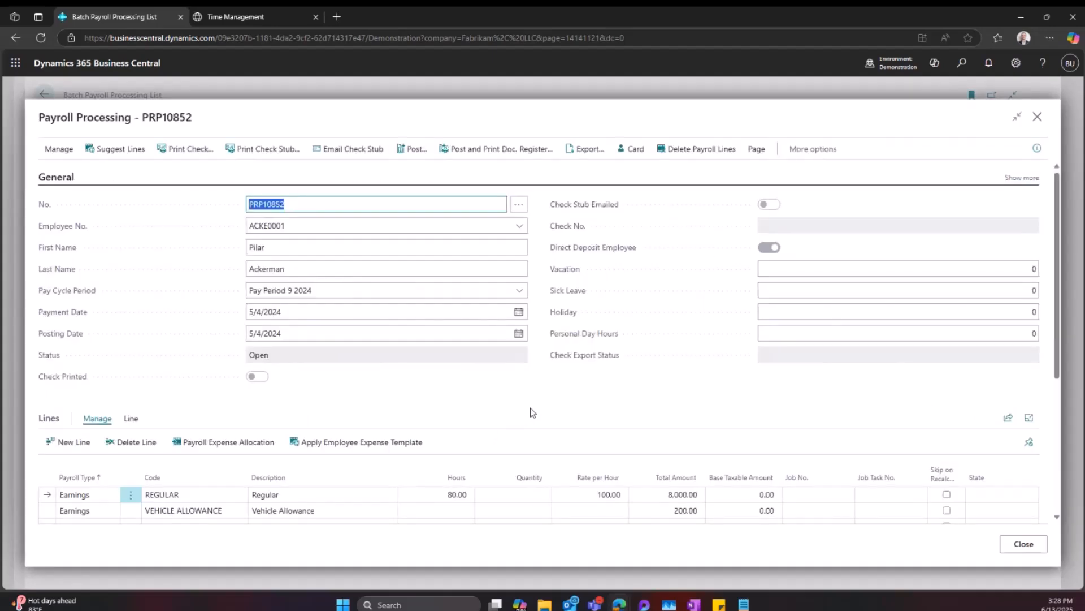
scroll(530, 408, "down", 5)
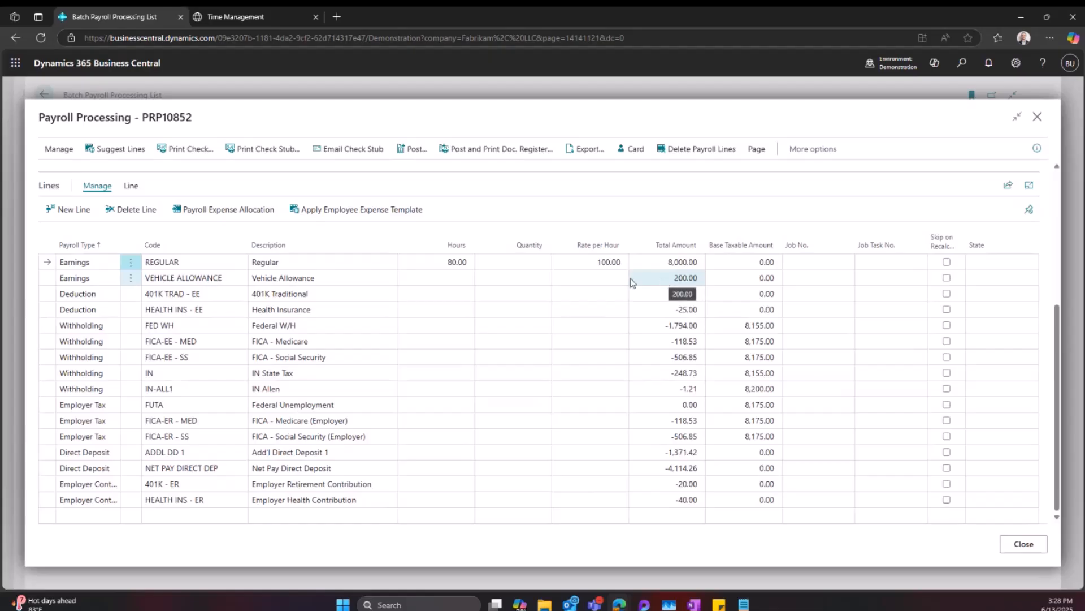
Step: Set the Vehicle Allowance earnings line's total amount to 100 in the payroll document
left_click(673, 278)
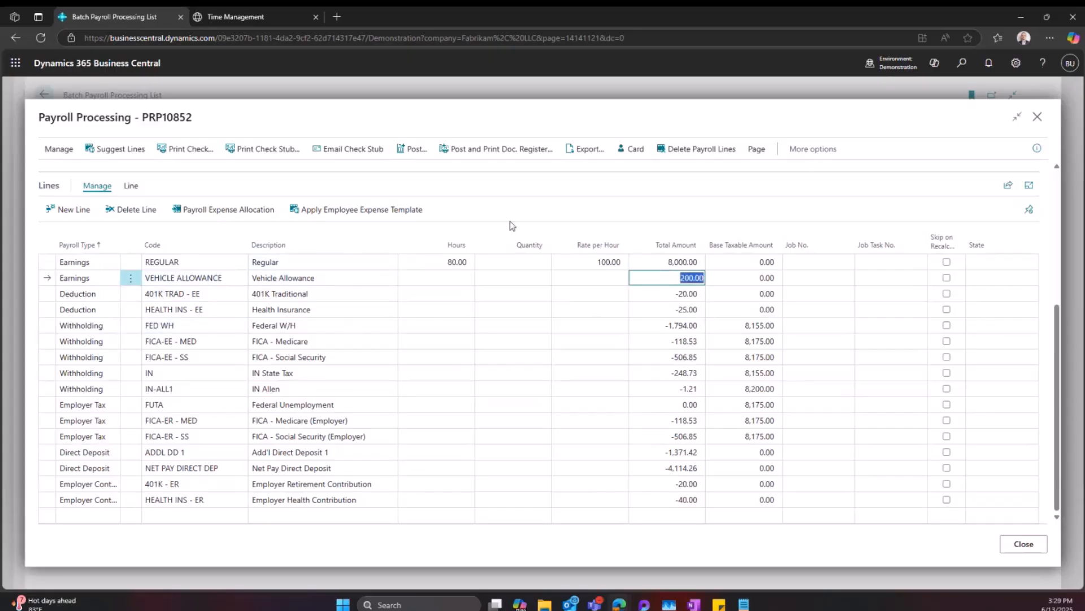
type("100")
key("Return")
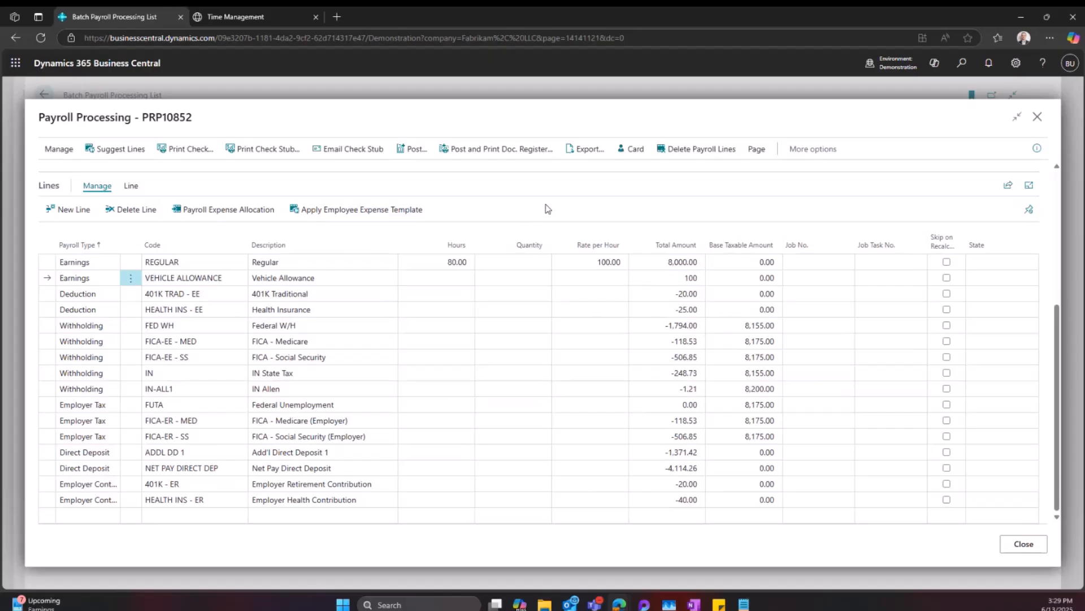
left_click(691, 277)
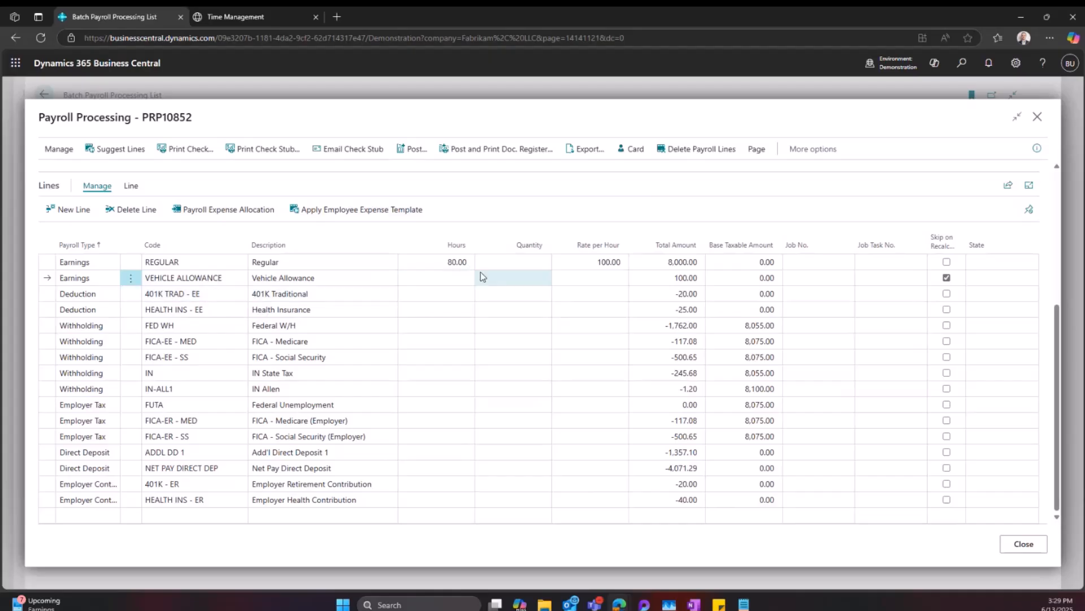
Step: Set the Vehicle Allowance amount to 250 in the user defined fields of the employee's card, and return to the payroll document
left_click(638, 151)
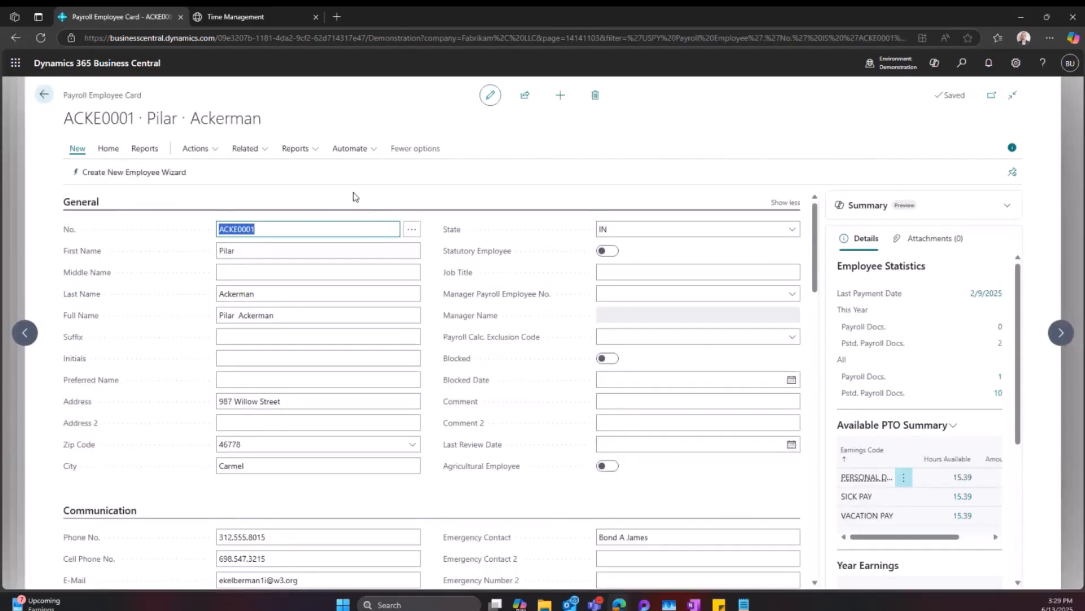
left_click(110, 151)
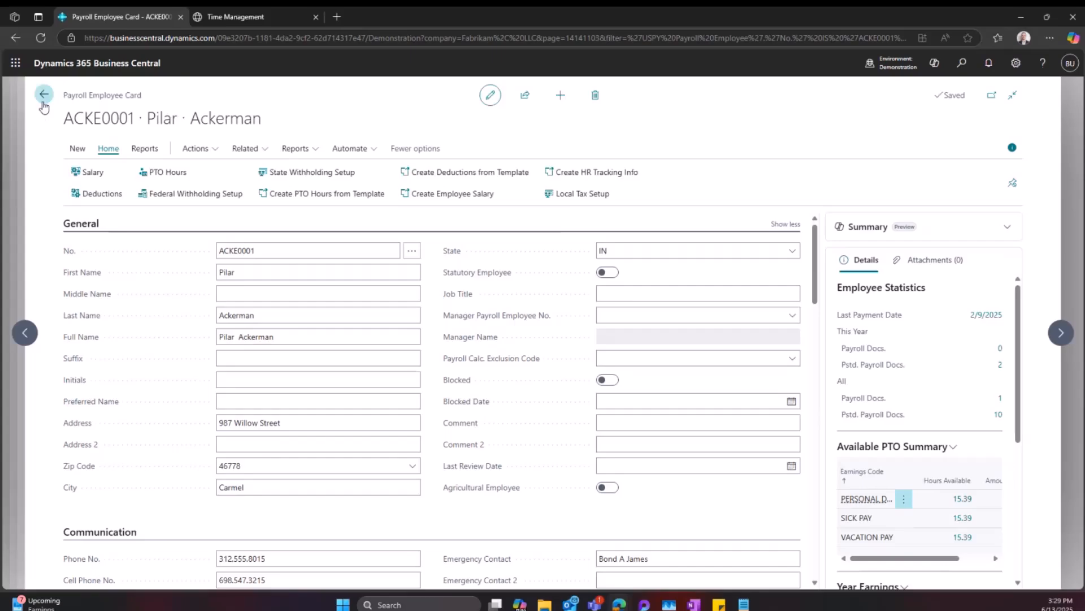
scroll(177, 262, "down", 15)
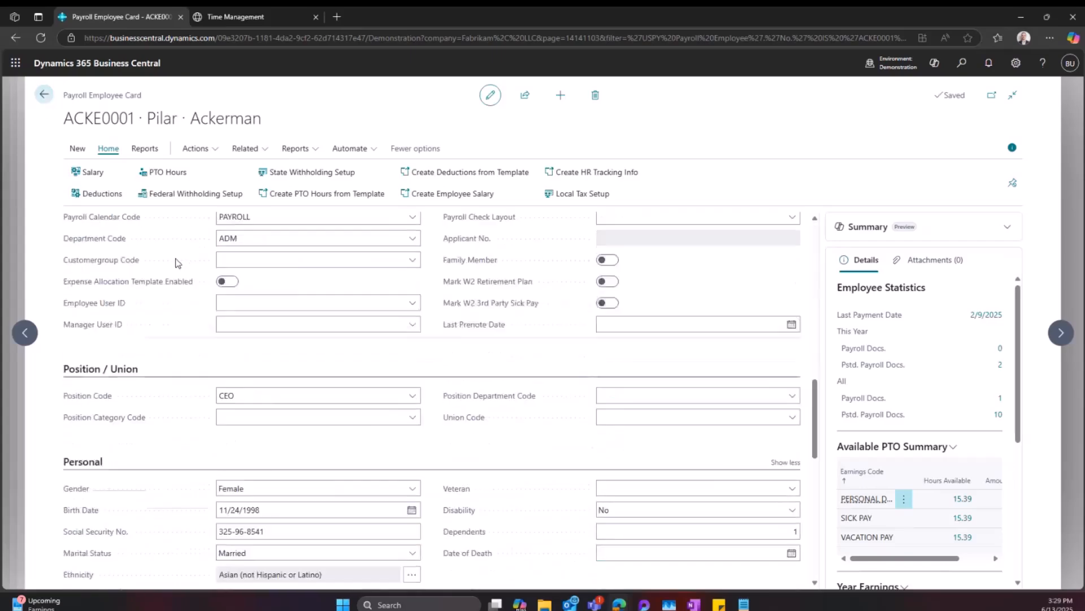
scroll(177, 262, "down", 5)
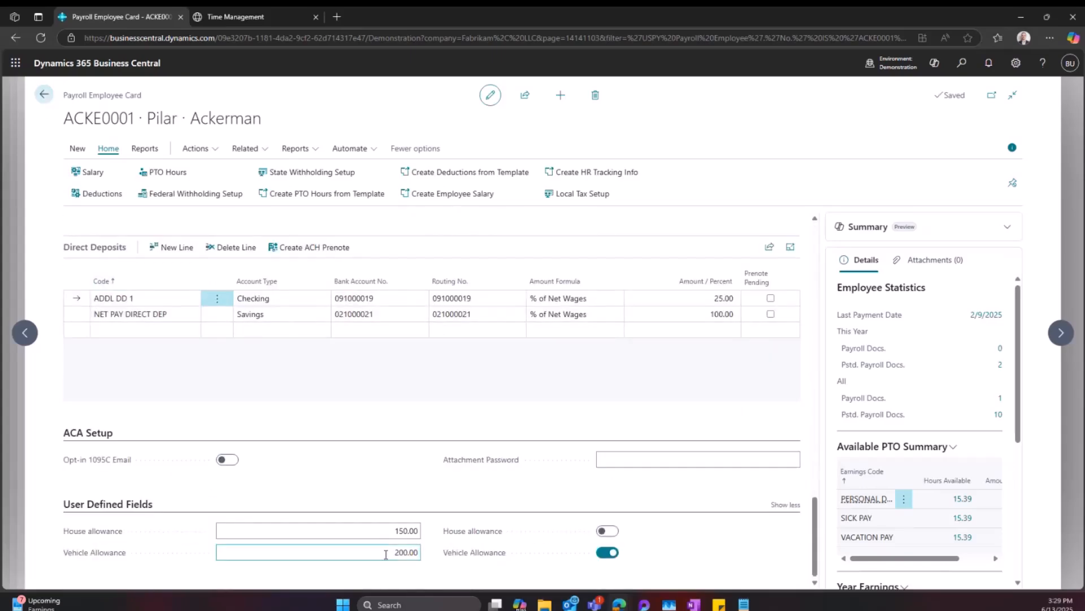
left_click(406, 553)
type("250")
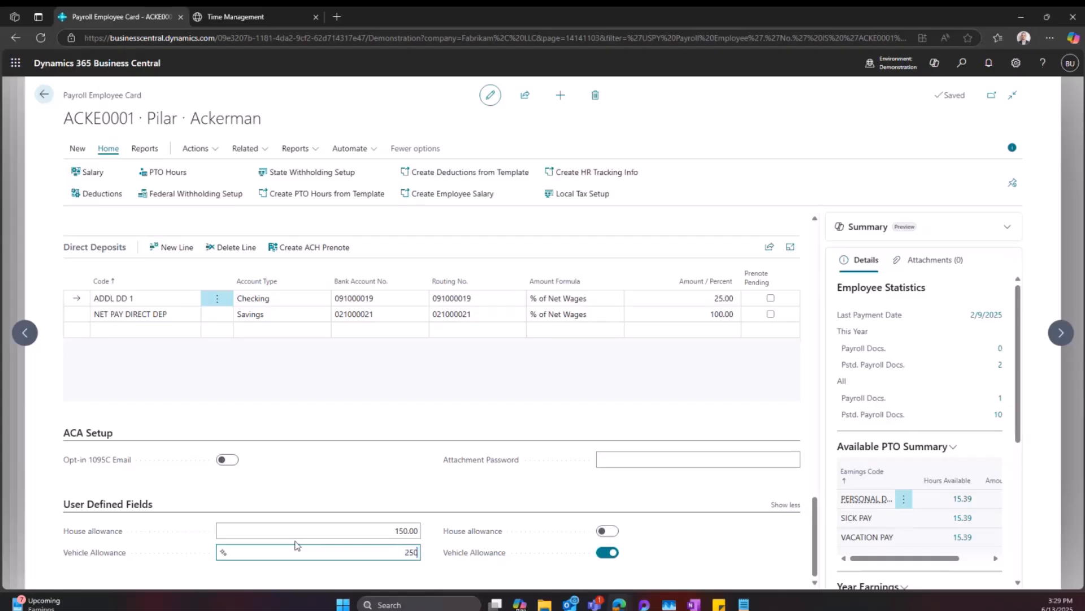
left_click(312, 489)
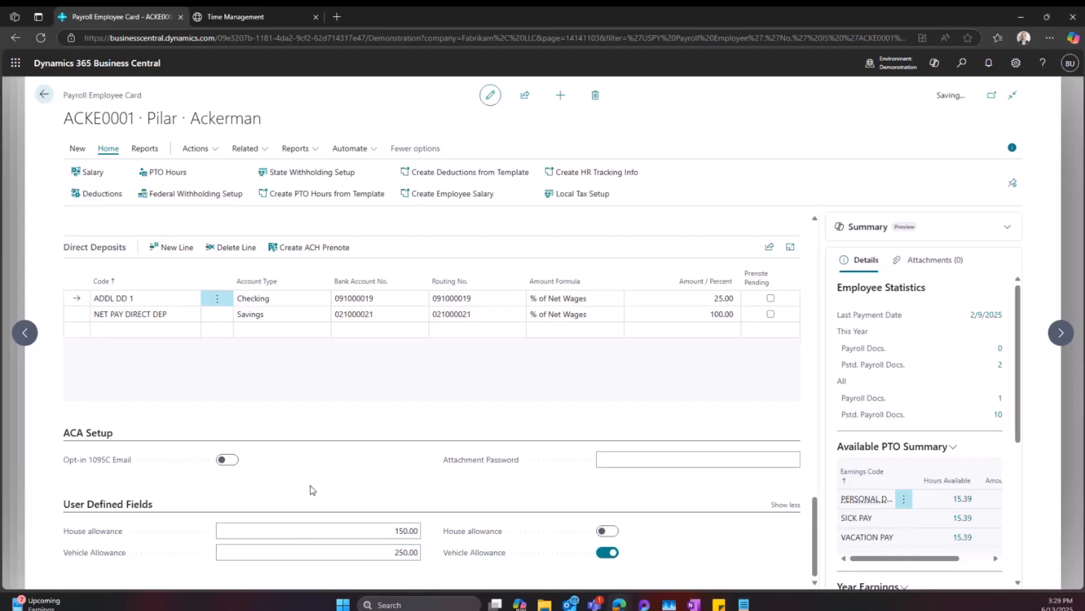
left_click(45, 99)
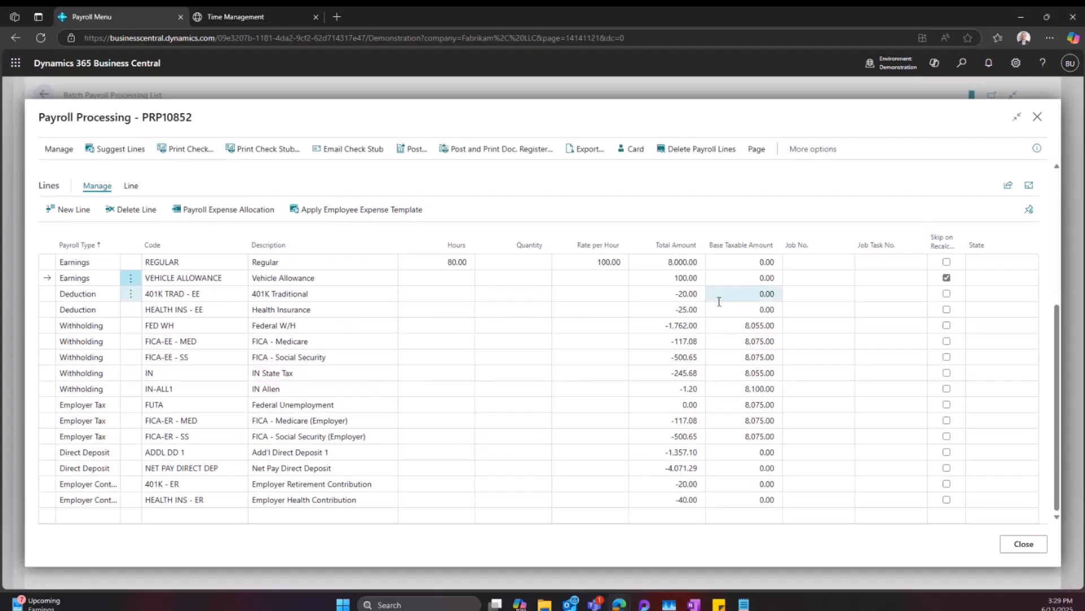
Step: Recalculate the payroll document with suggested lines from the REGULAR calculation, accepting deletion of the existing lines, and return to the batch
left_click(105, 151)
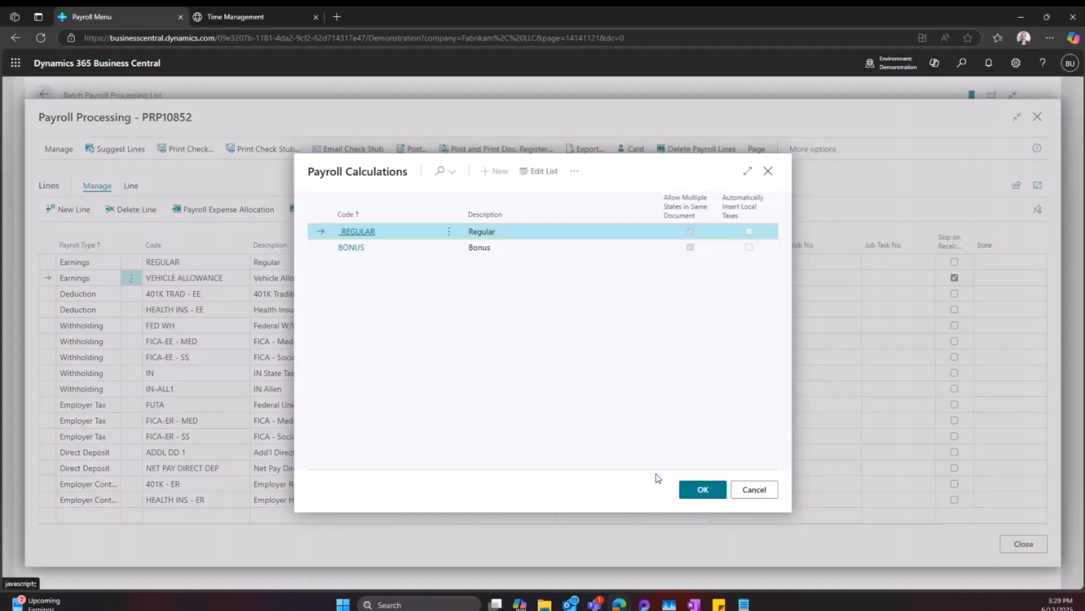
left_click(701, 494)
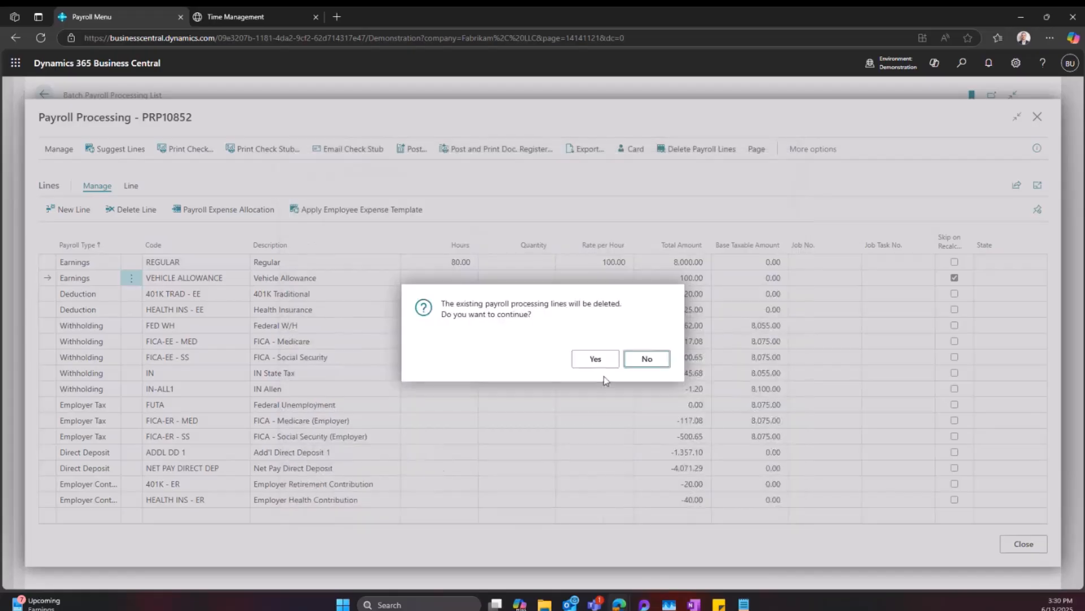
left_click(600, 365)
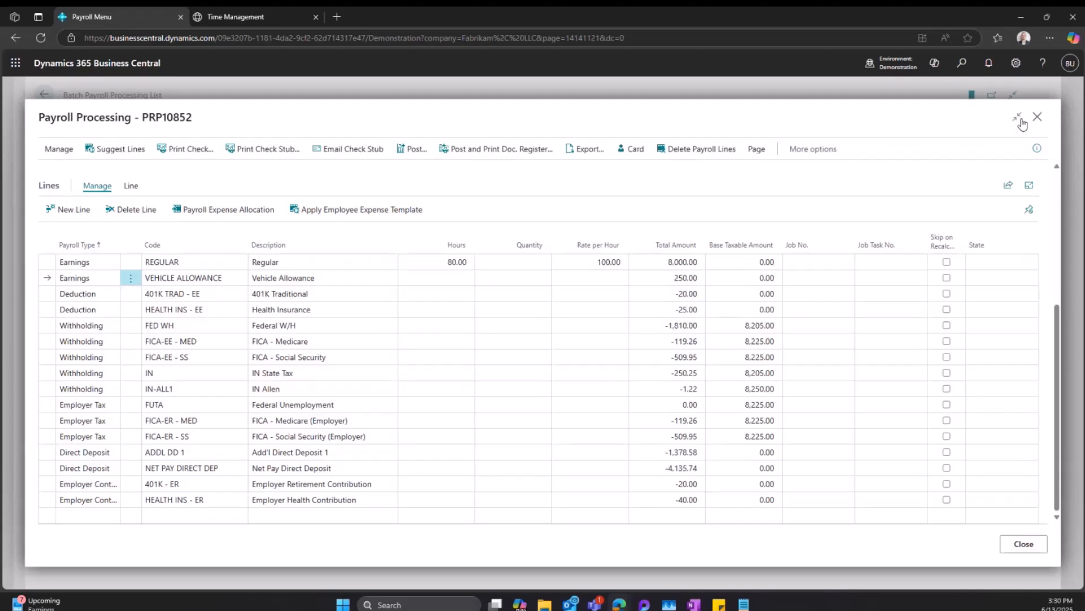
key("Escape")
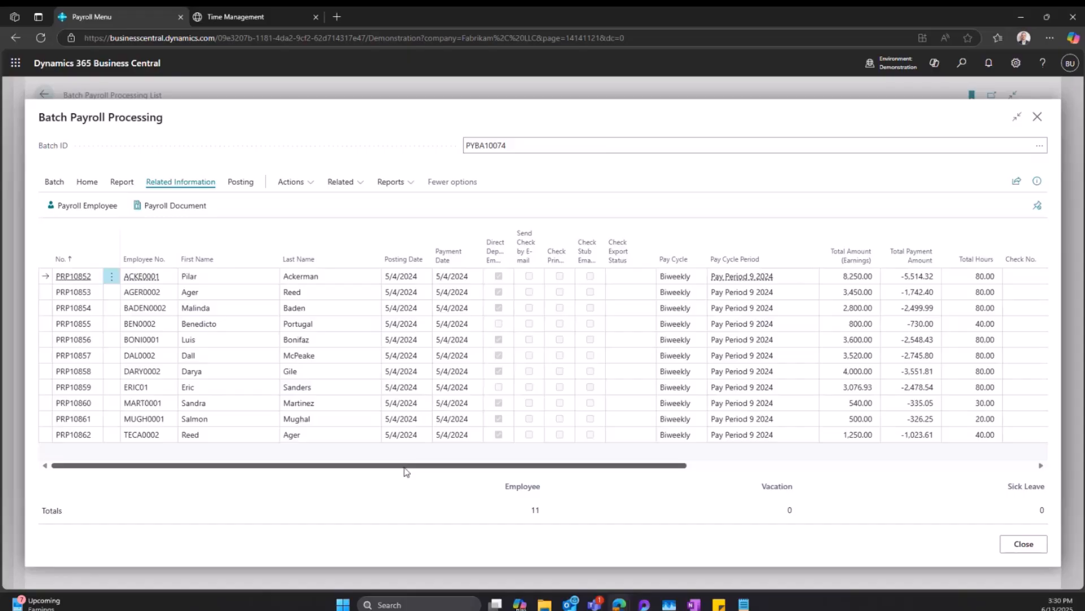
Step: Preview the Open Batch Register Report for the batch with its default options, review the employee amounts, and close it
left_click(121, 186)
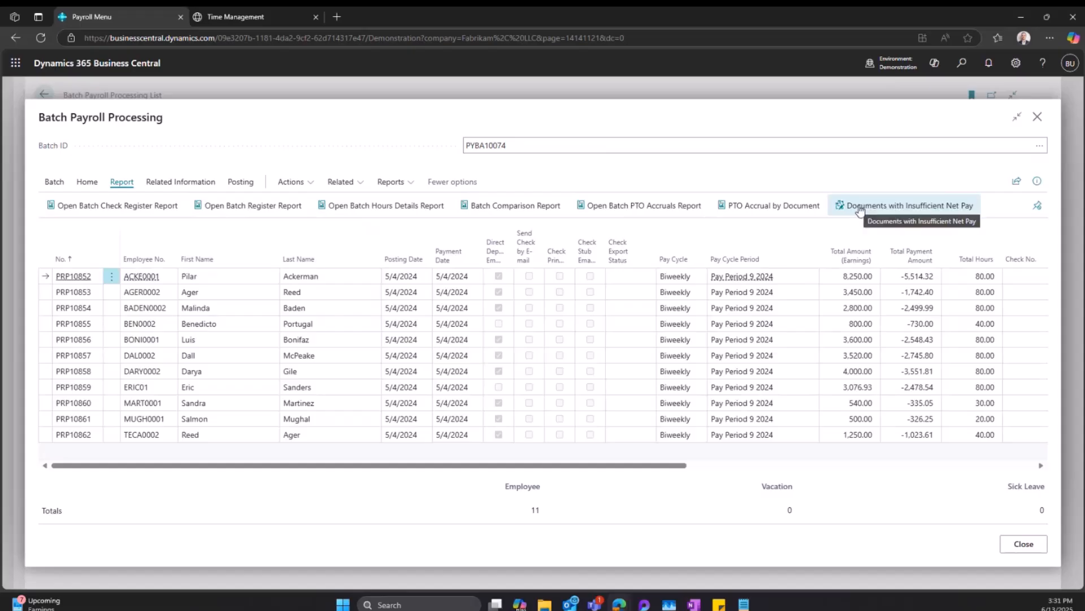
left_click(268, 207)
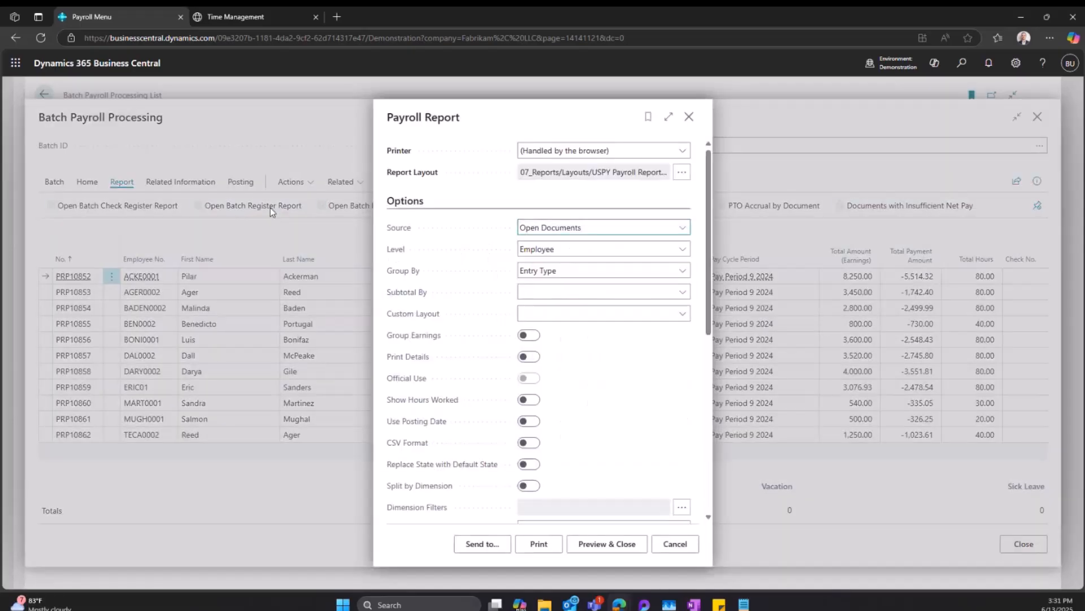
left_click(605, 544)
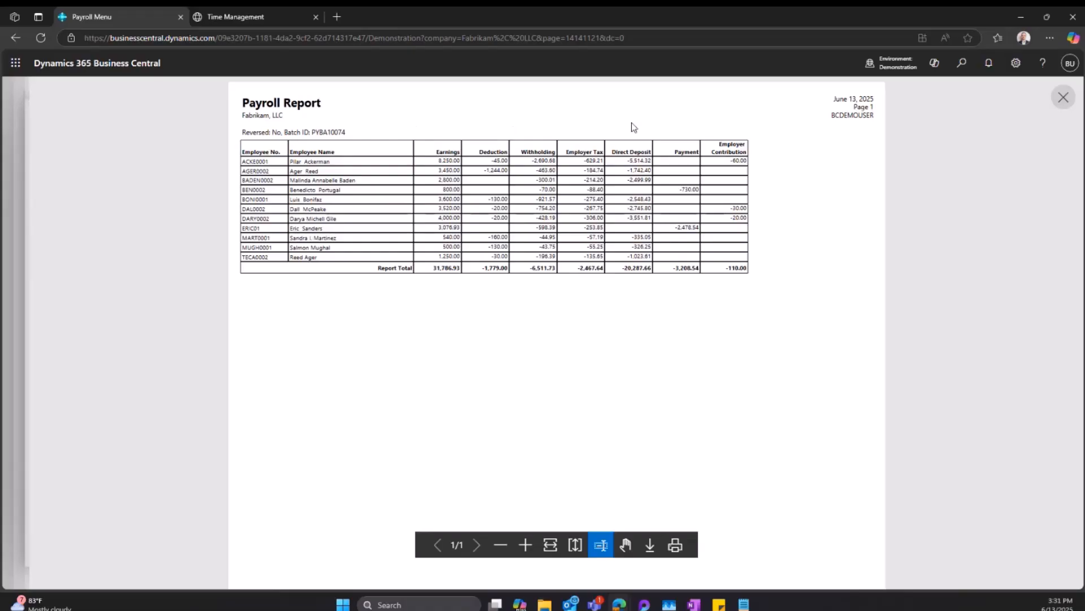
left_click(1065, 99)
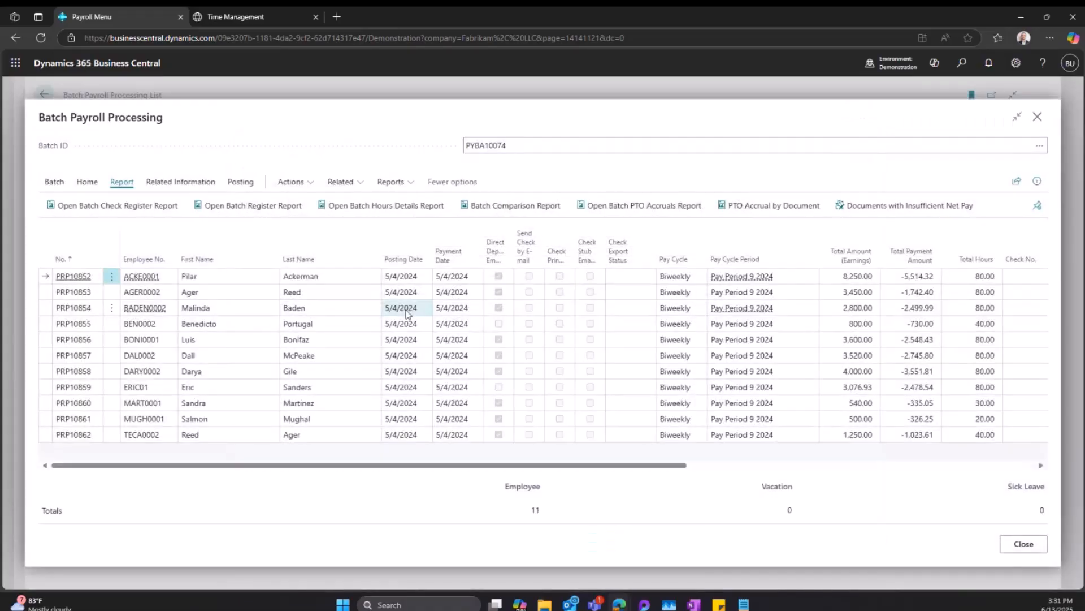
Step: Look over the batch's available actions for electronic payments, checks, check stubs and posting
left_click(299, 182)
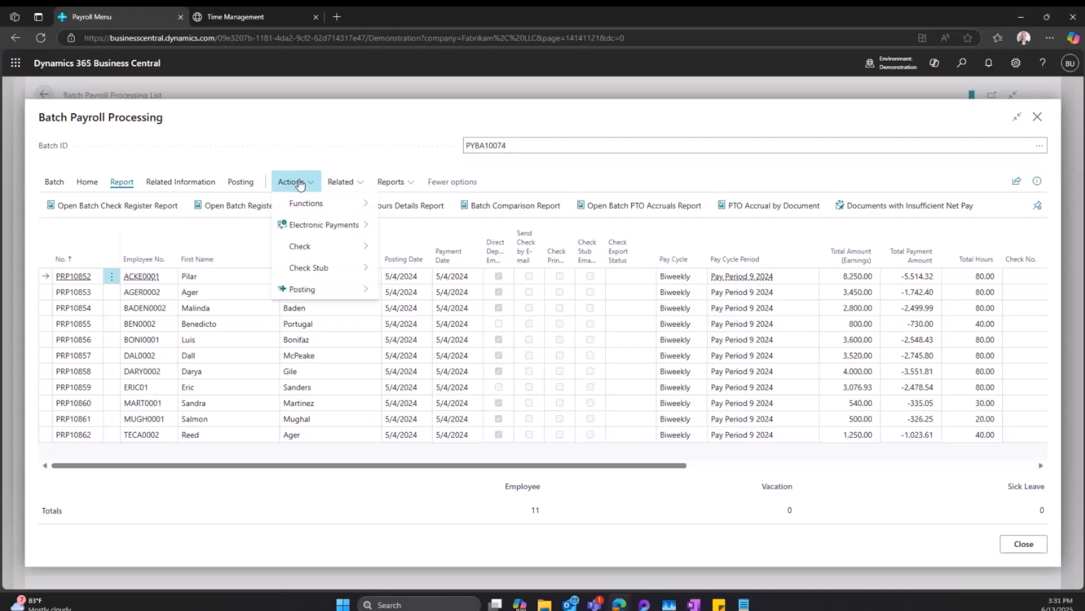
mouse_move(322, 224)
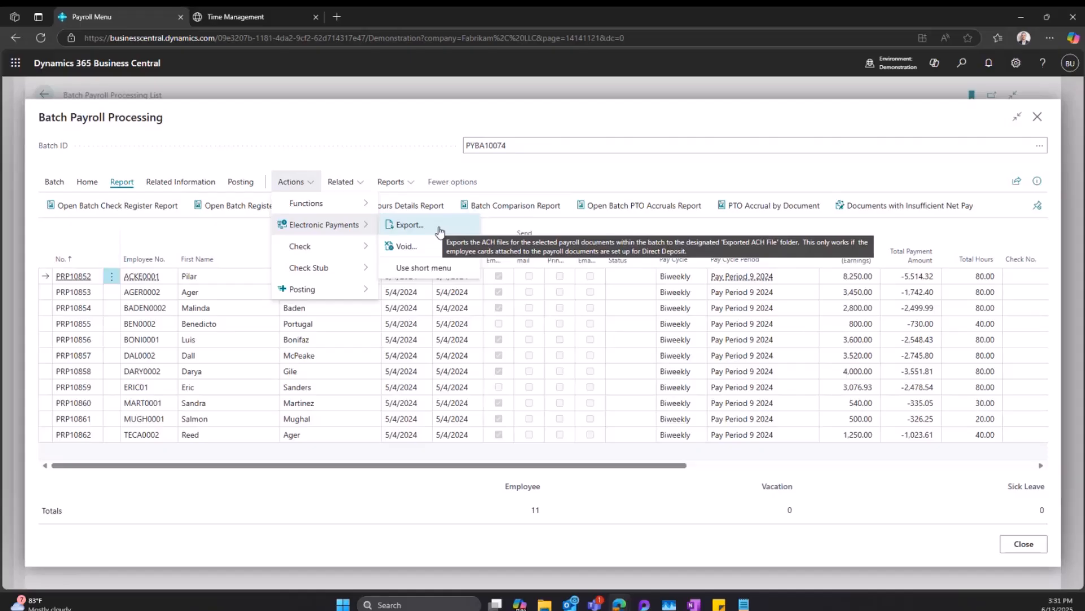
mouse_move(326, 251)
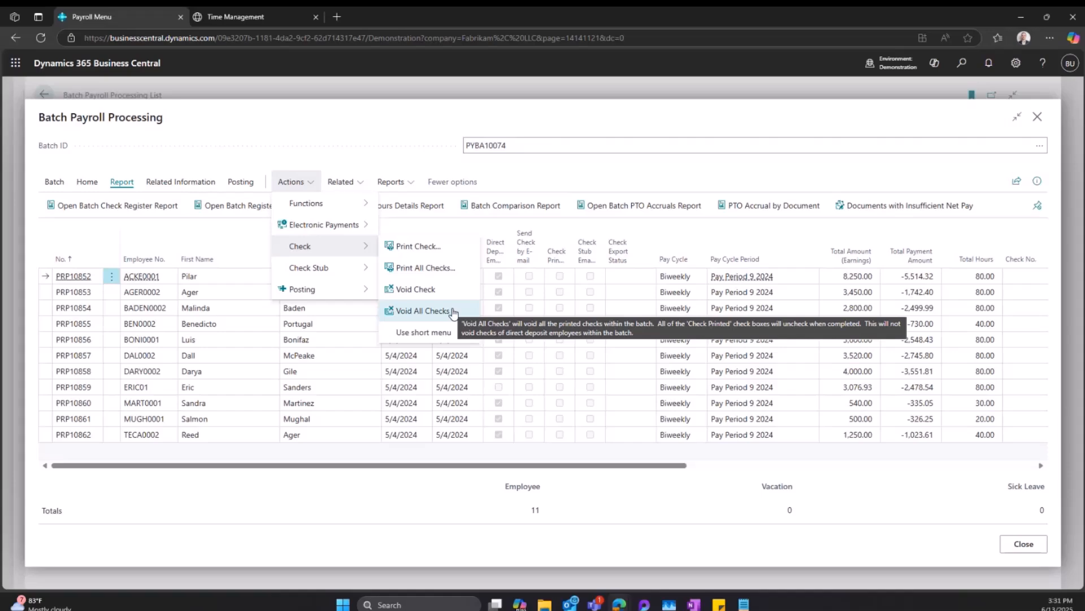
mouse_move(347, 269)
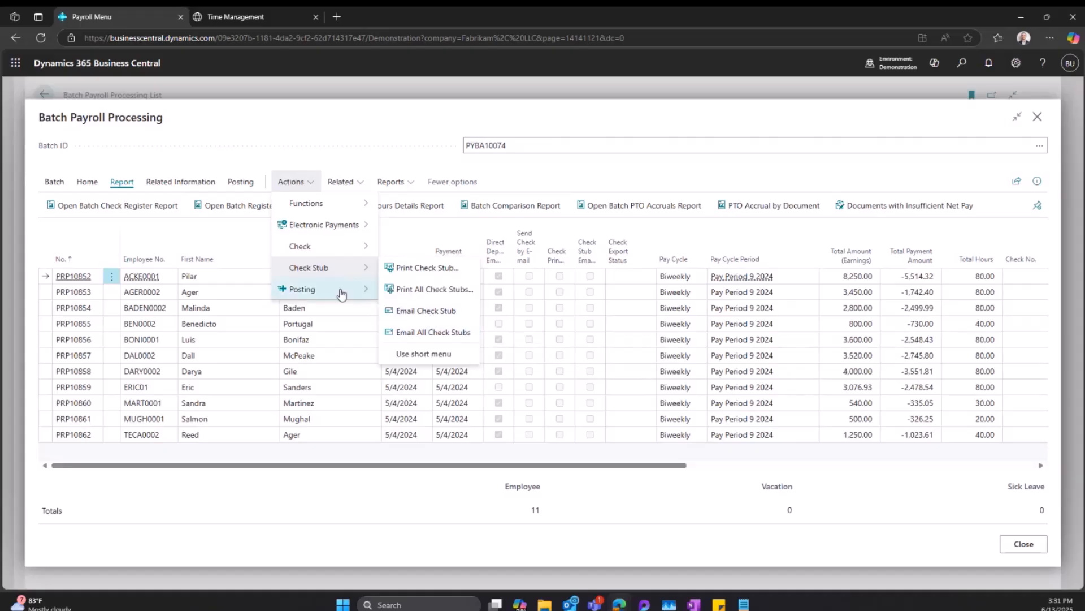
mouse_move(356, 289)
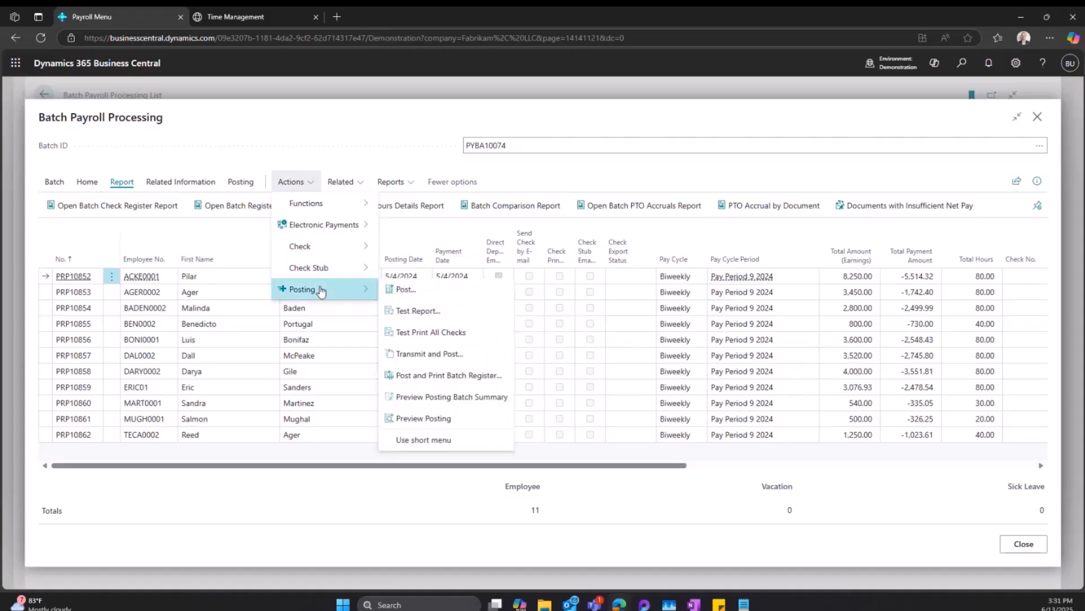
right_click(481, 294)
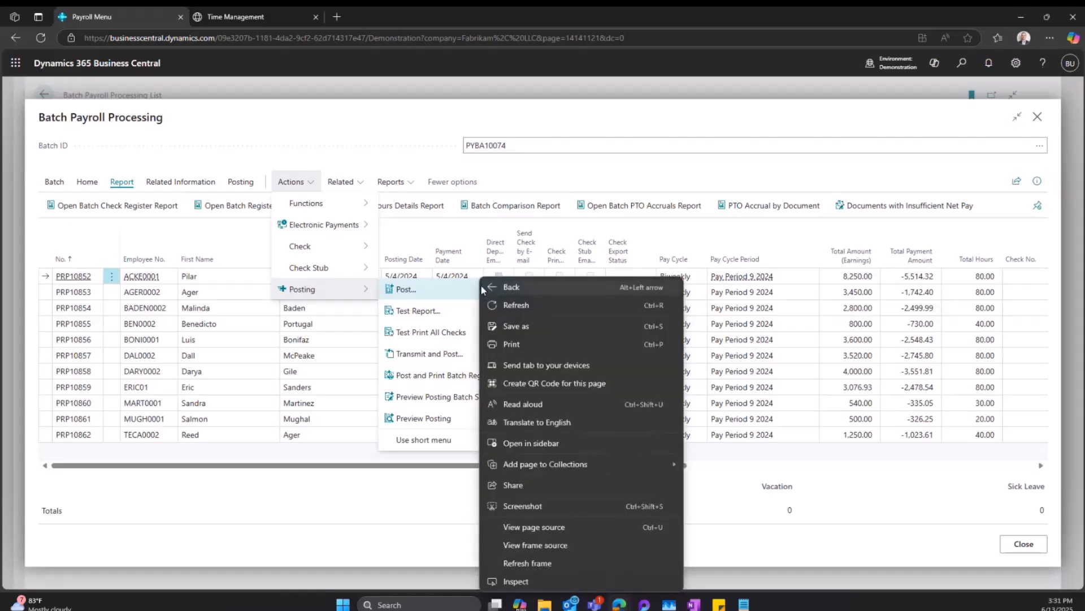
left_click(414, 145)
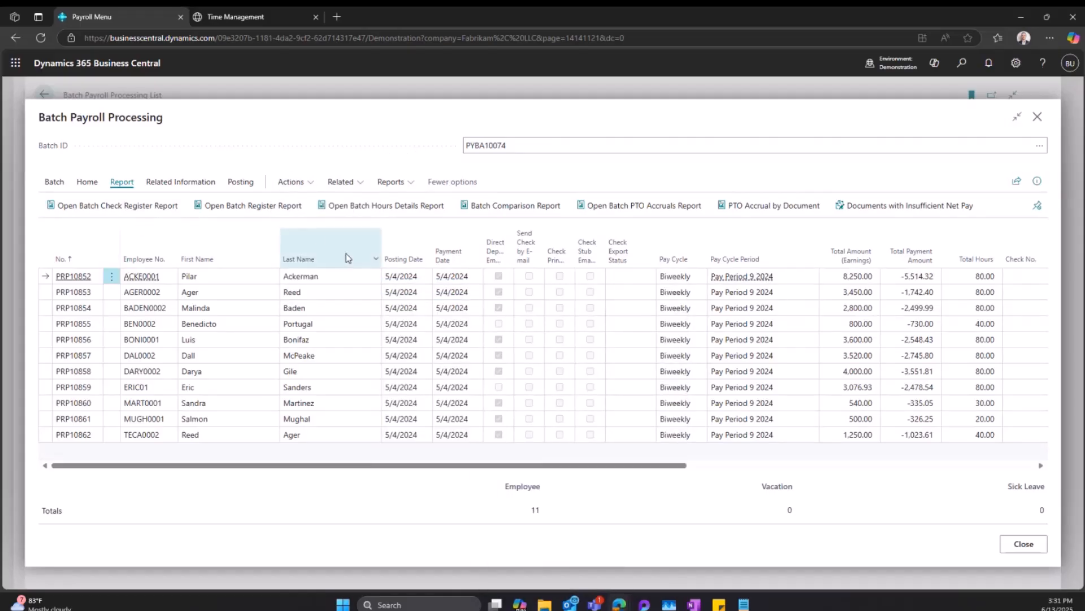
Step: Leave the batch for the payroll ledger entries, and review entries 1141 through 1151 as a selection along with the available reports
left_click(1045, 120)
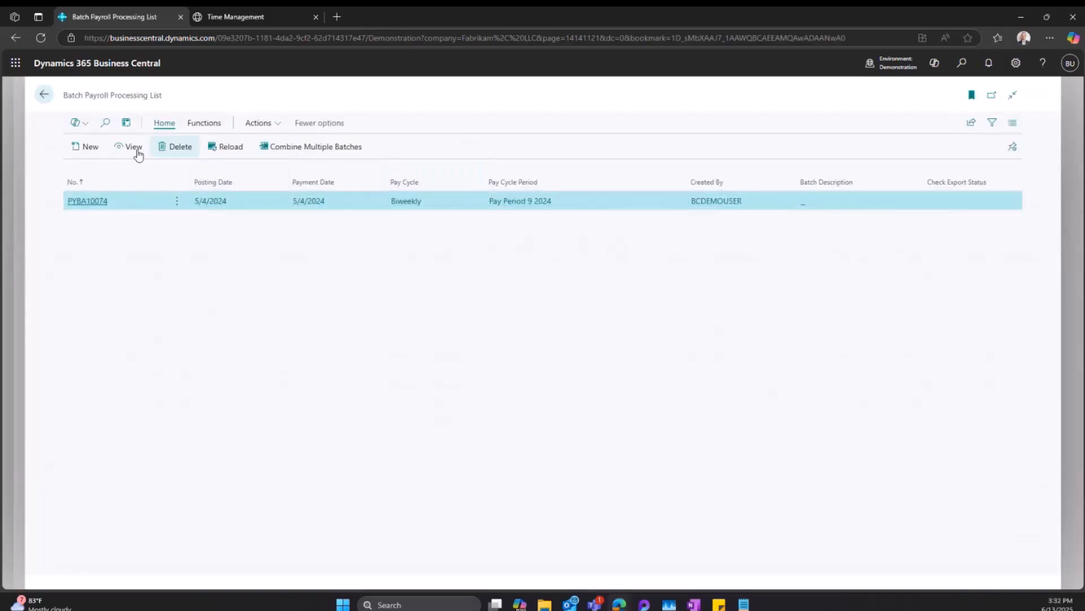
left_click(45, 97)
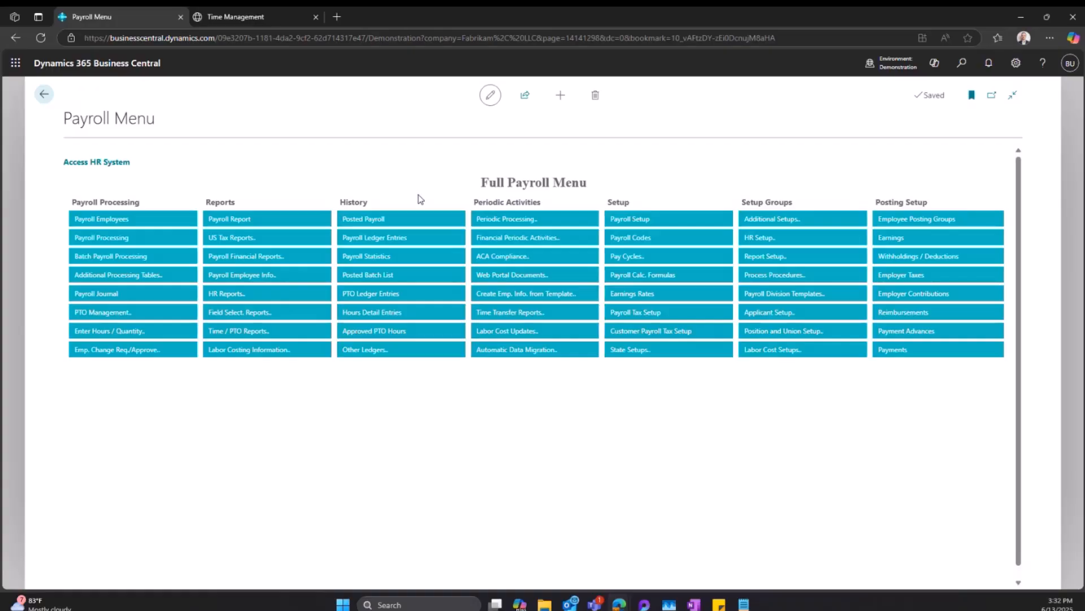
left_click(421, 244)
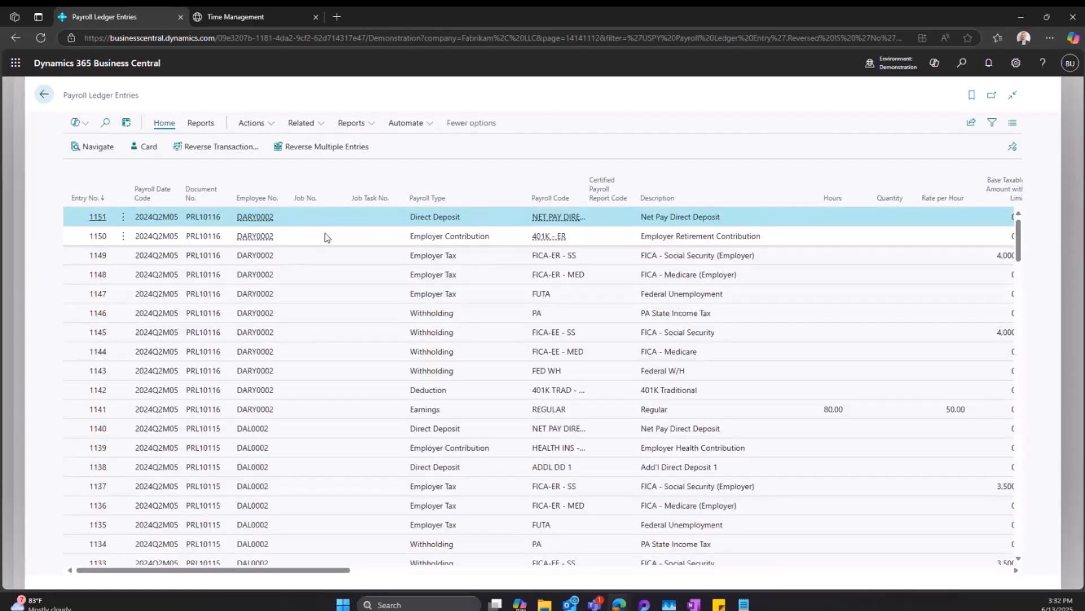
left_click(315, 418, "shift")
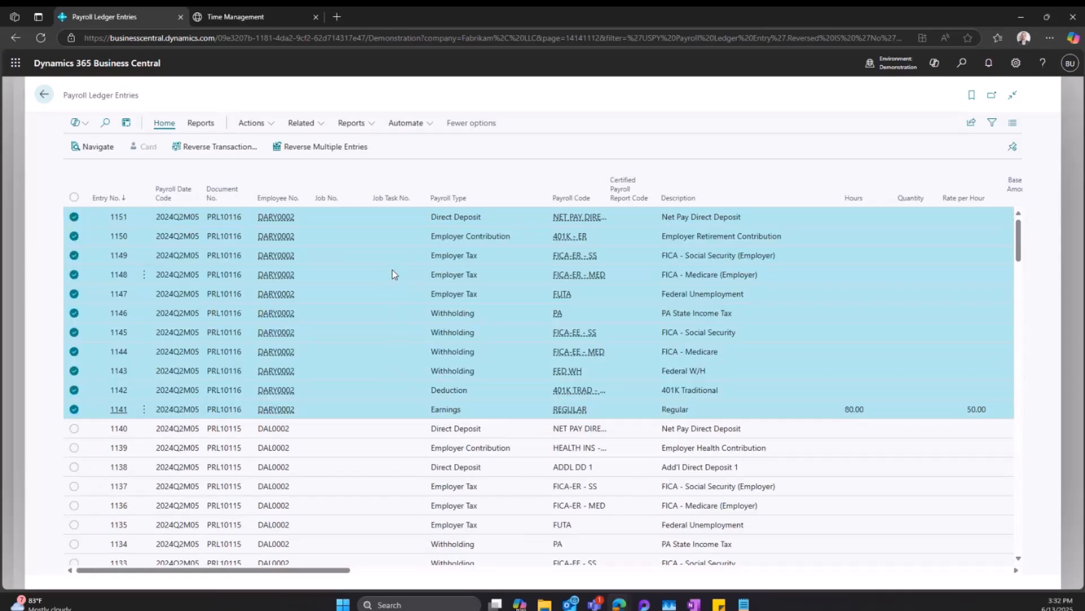
left_click(199, 123)
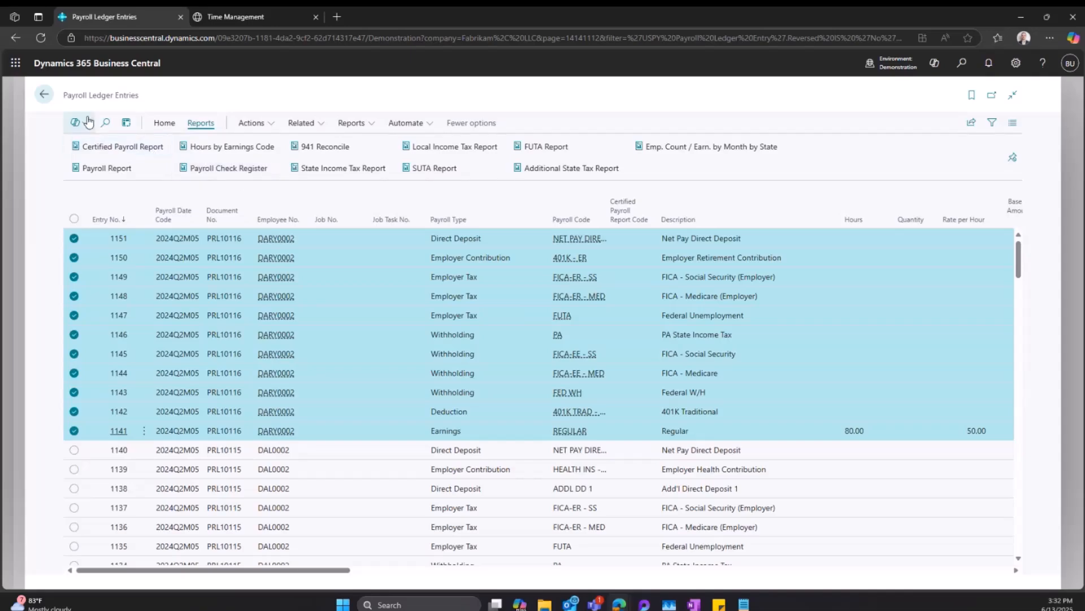
Step: Examine the payroll ledger entries in analysis mode, and return to the Payroll Menu
left_click(126, 123)
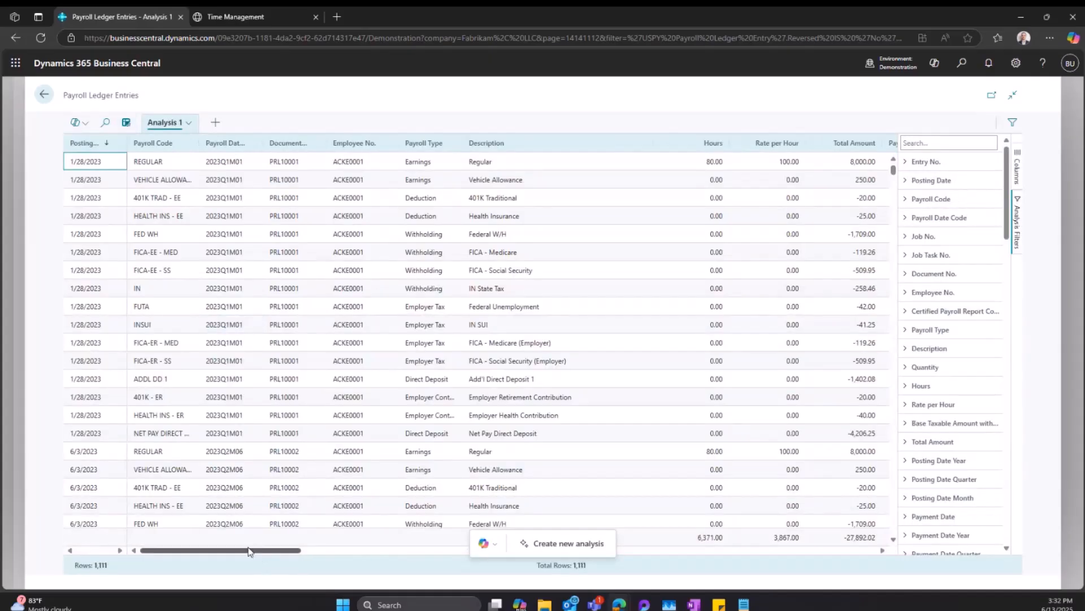
left_click_drag(243, 551, 231, 570)
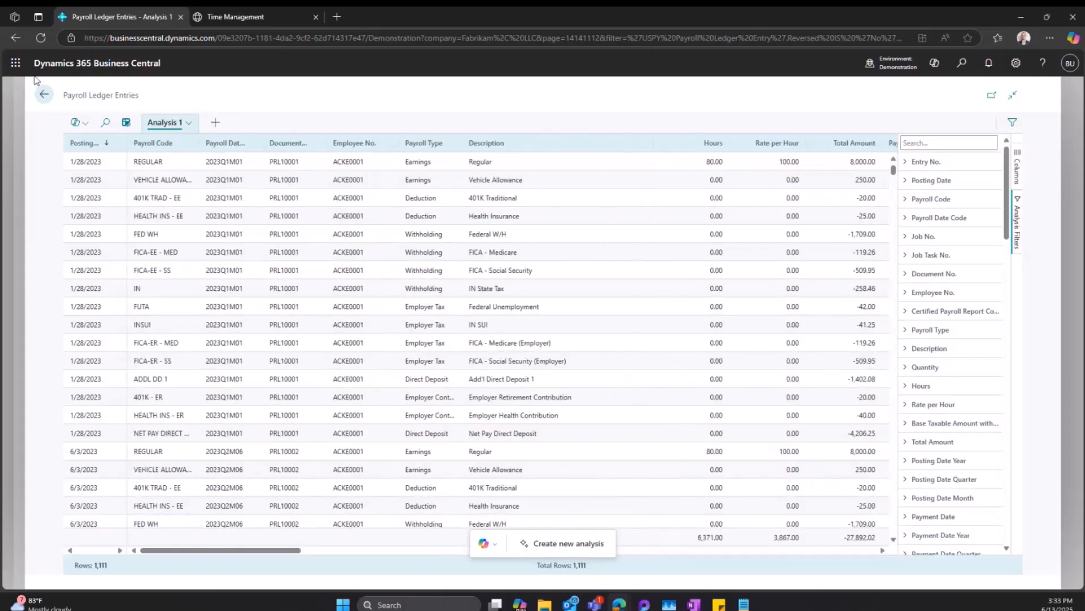
left_click(43, 93)
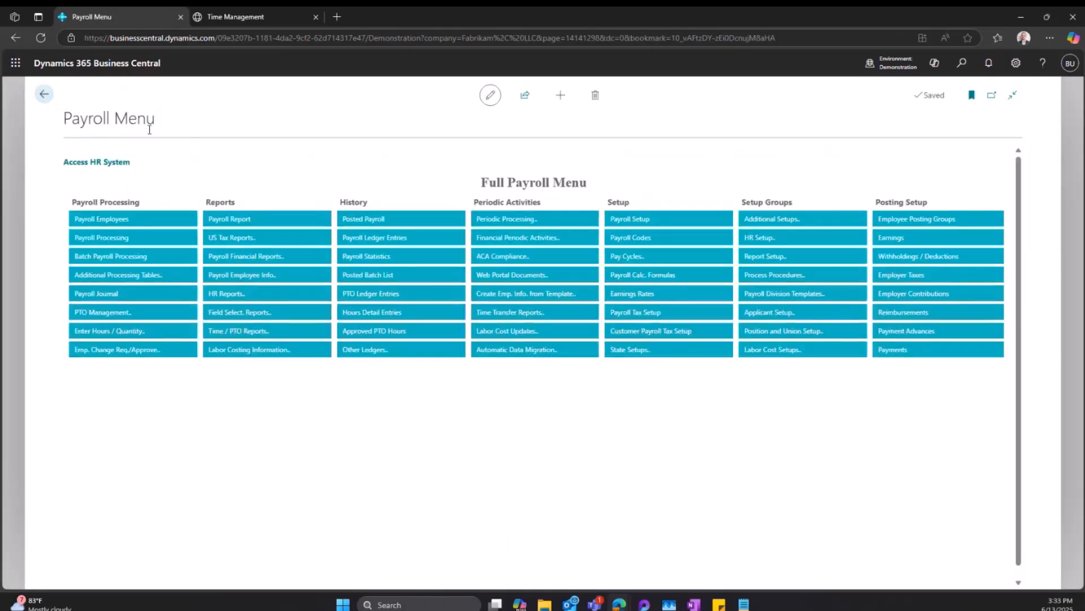
Step: Preview the Form 941 tax report for year 2025, quarter Q1, with page 2 and Schedule B included
left_click(287, 244)
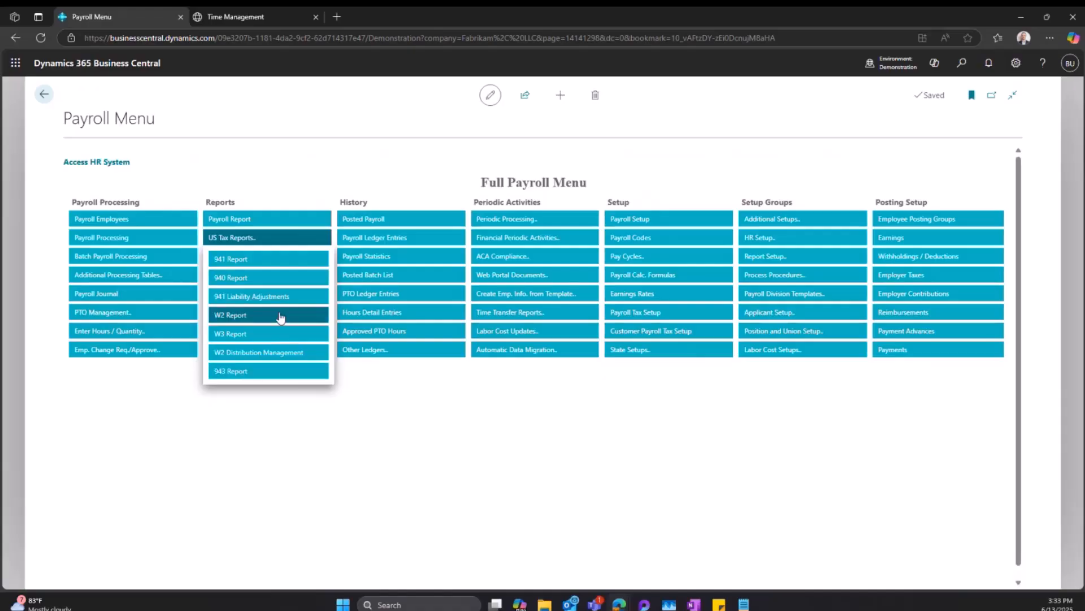
left_click(277, 261)
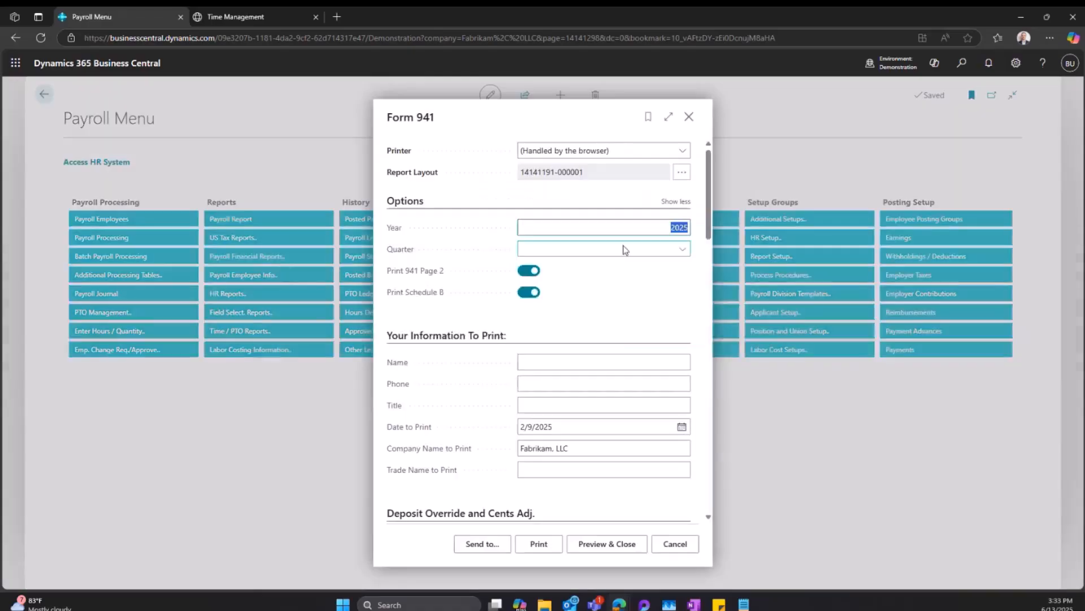
left_click(684, 249)
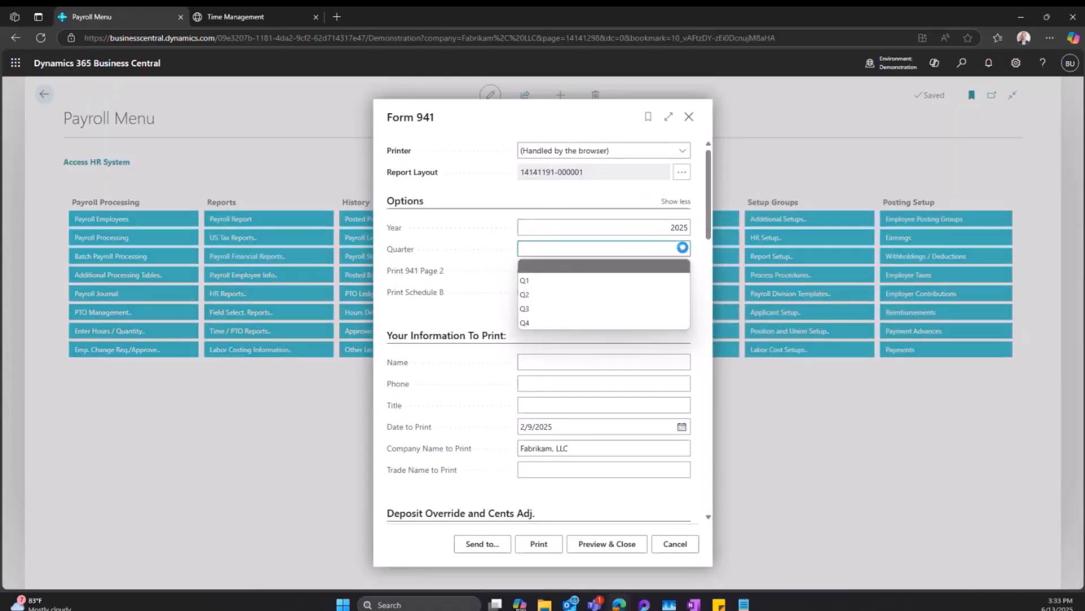
left_click(656, 281)
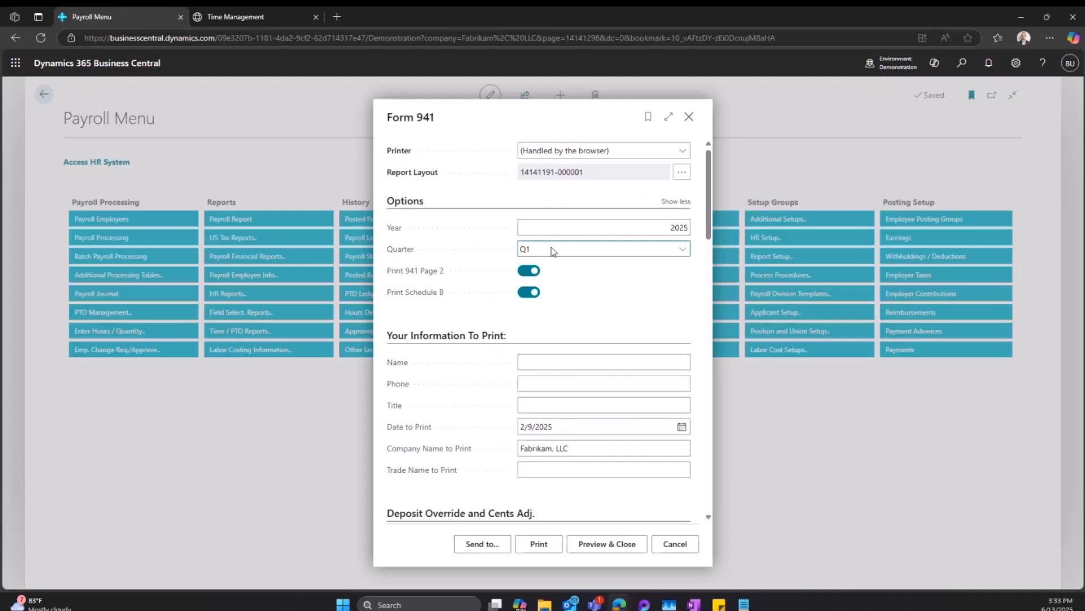
left_click(614, 544)
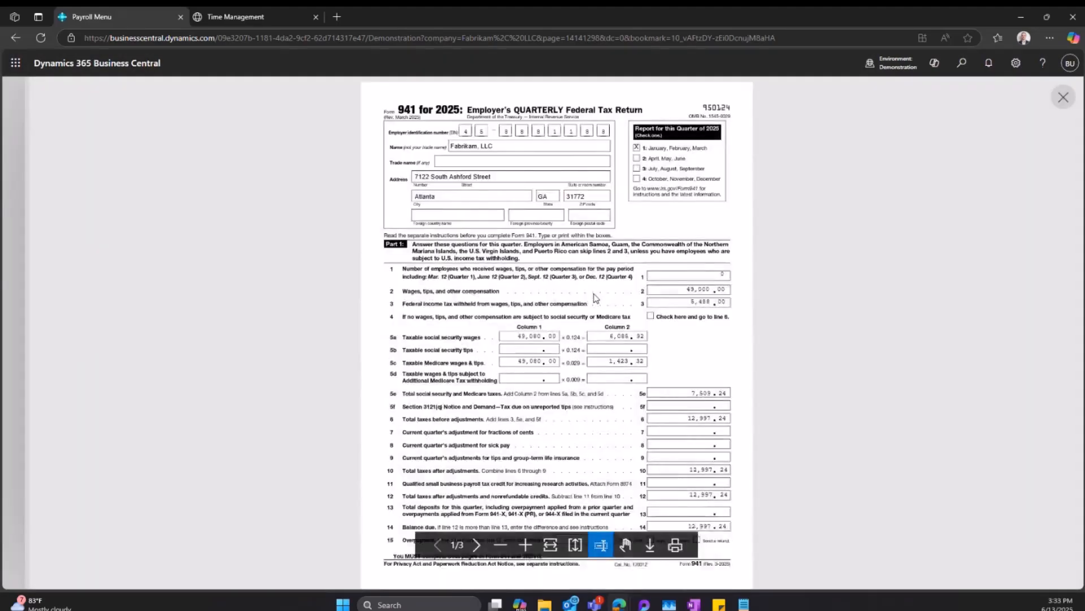
Step: Review all three pages of the Form 941 preview, including the Schedule B tax liability, and close it
scroll(591, 297, "down", 1)
scroll(591, 298, "down", 1)
scroll(588, 295, "down", 1)
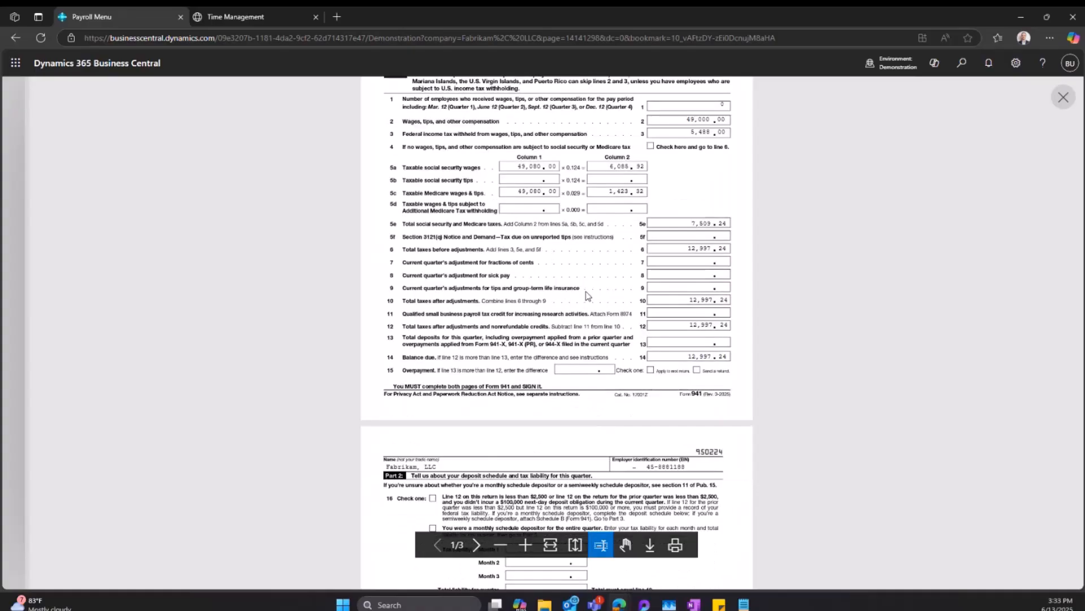
scroll(585, 293, "down", 7)
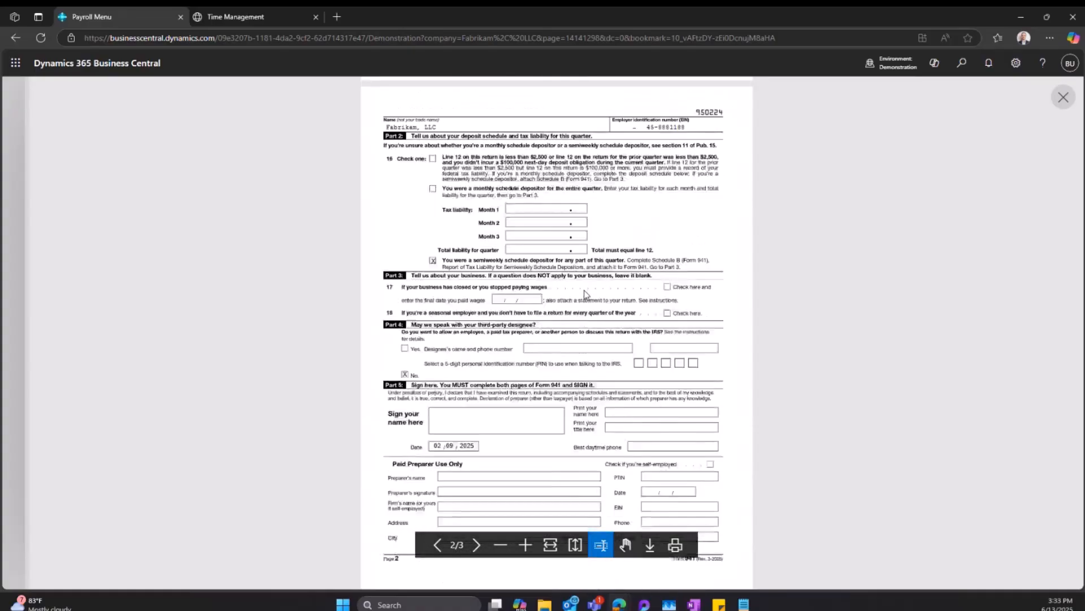
scroll(586, 295, "down", 4)
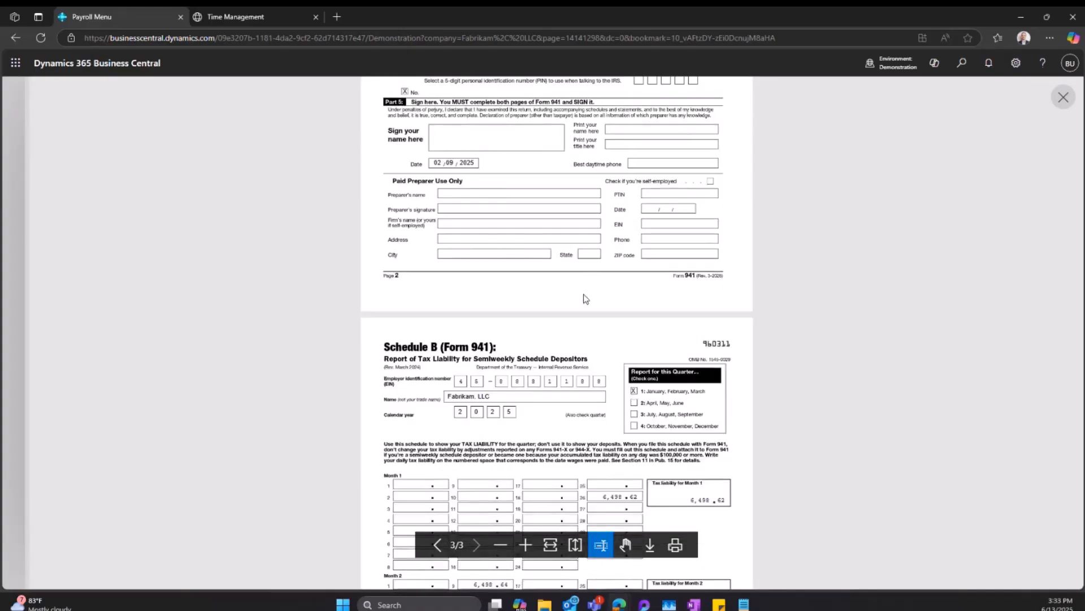
scroll(585, 298, "down", 4)
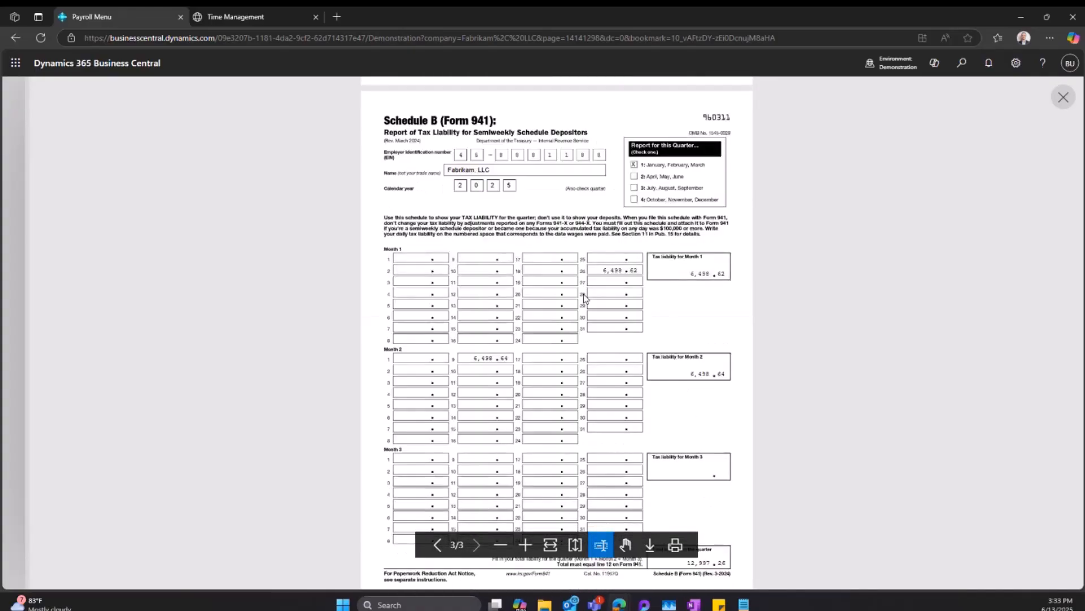
left_click(1063, 98)
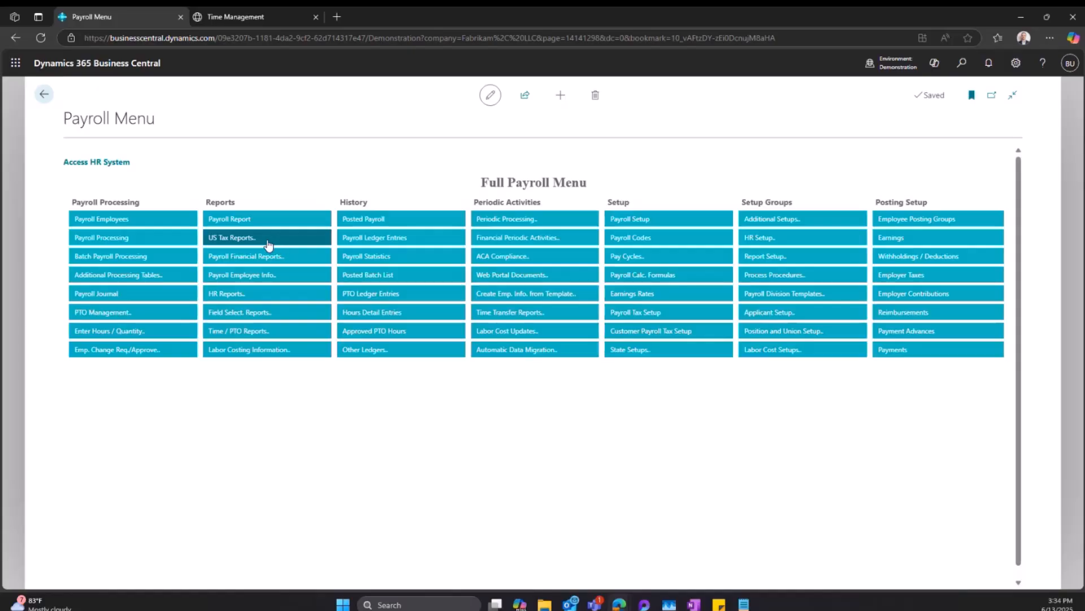
Step: Examine the Payroll Tax Payments page with its batch withholding amounts and quarter totals, and return to the Payroll Menu
left_click(562, 225)
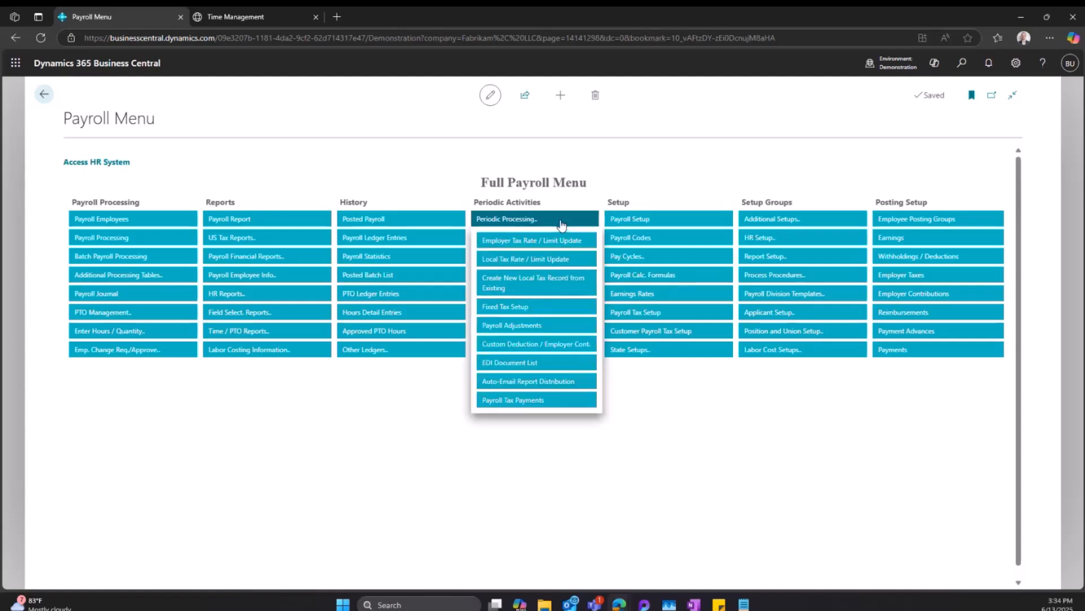
left_click(572, 407)
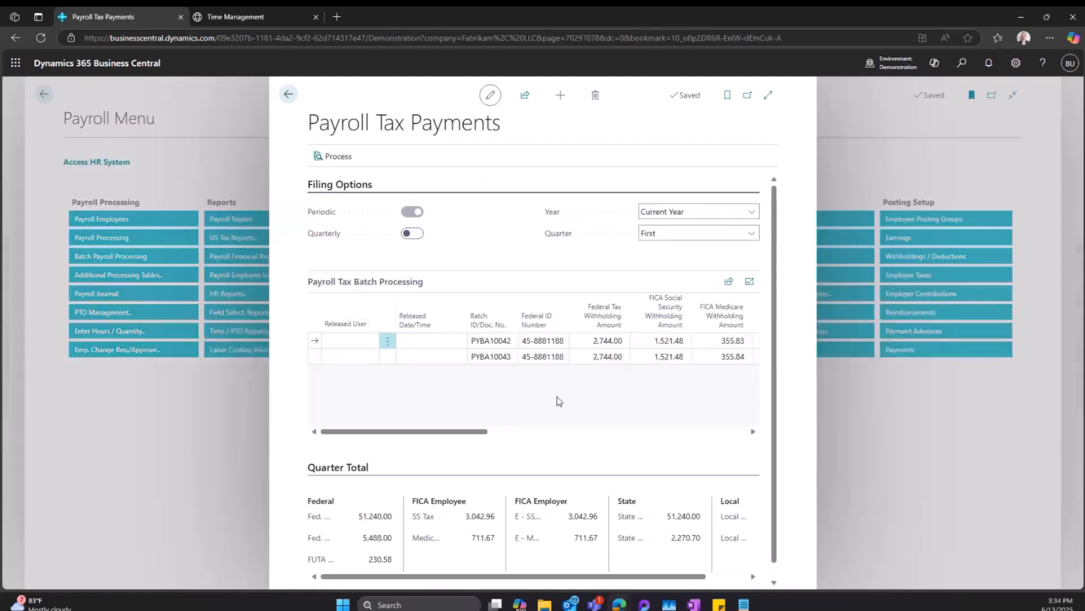
left_click_drag(459, 432, 407, 436)
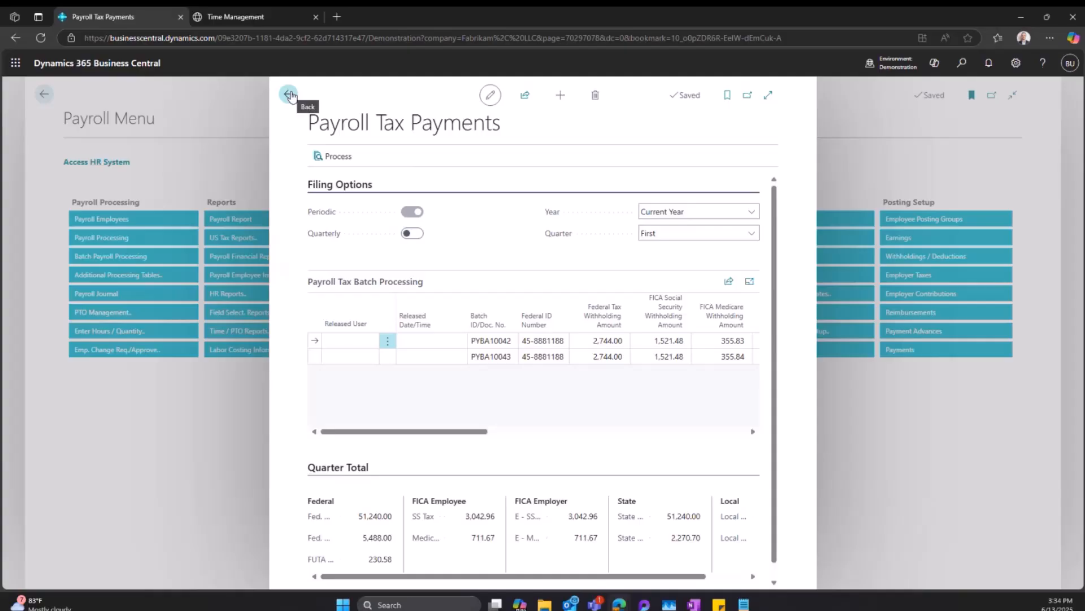
left_click(290, 95)
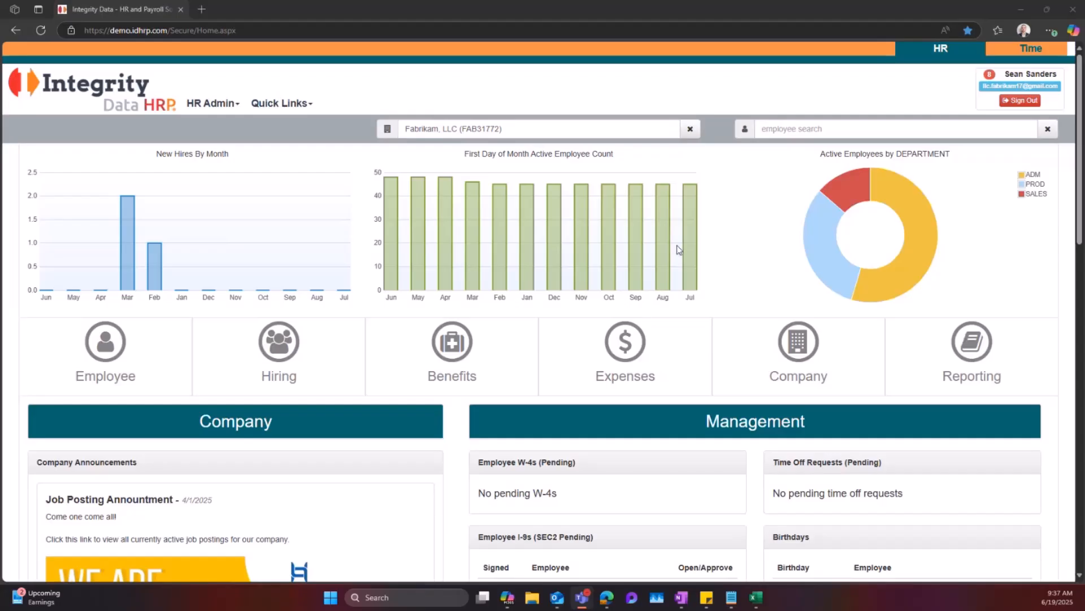
Step: Look over the Integrity Data HRP home dashboard's company announcements and management sections
scroll(439, 393, "down", 2)
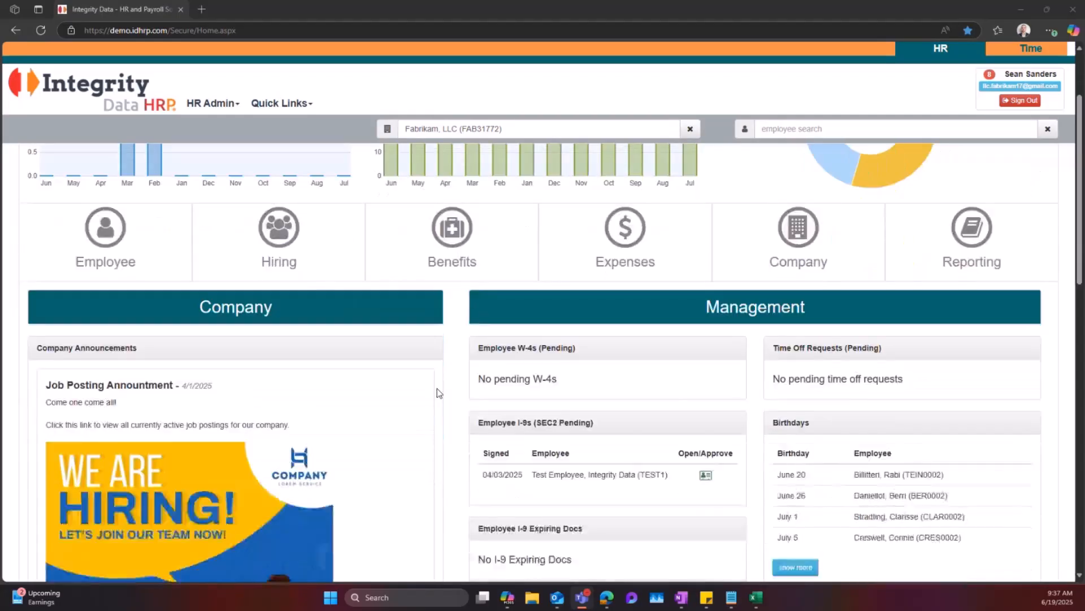
scroll(444, 390, "down", 1)
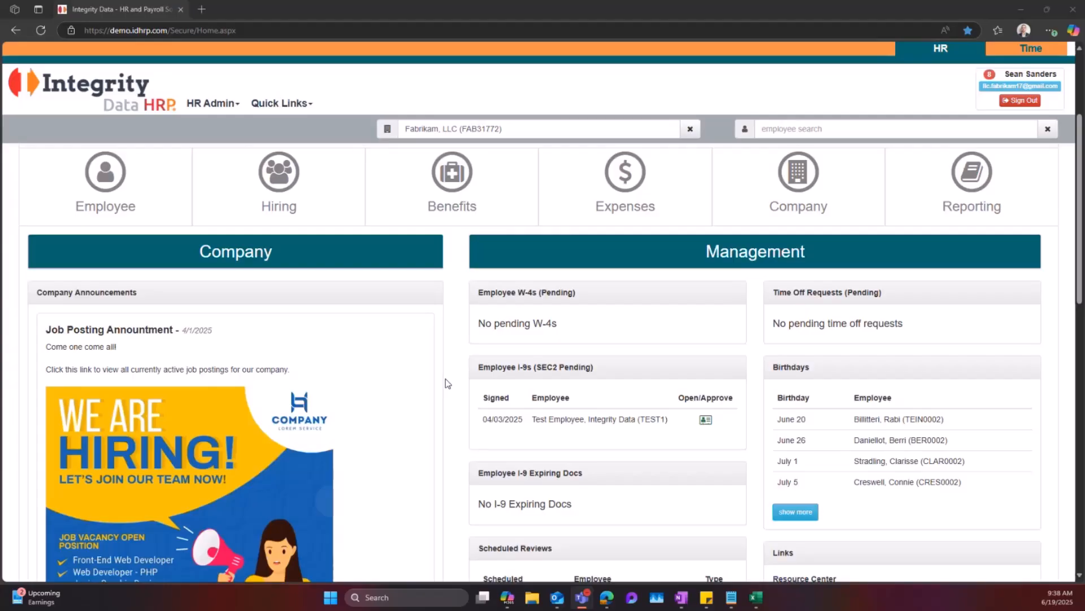
scroll(442, 382, "down", 1)
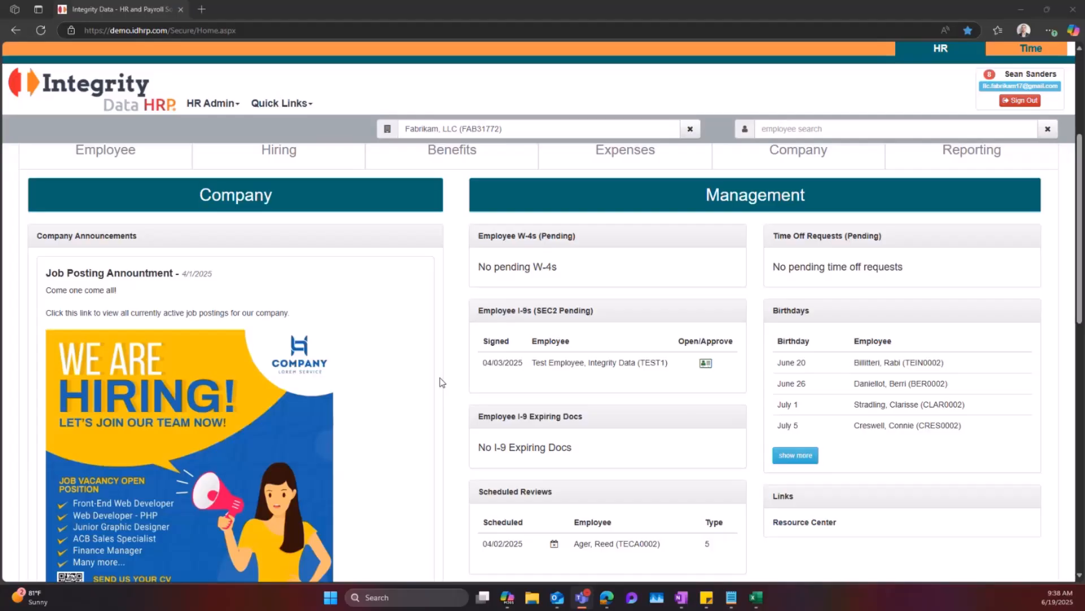
scroll(442, 382, "up", 4)
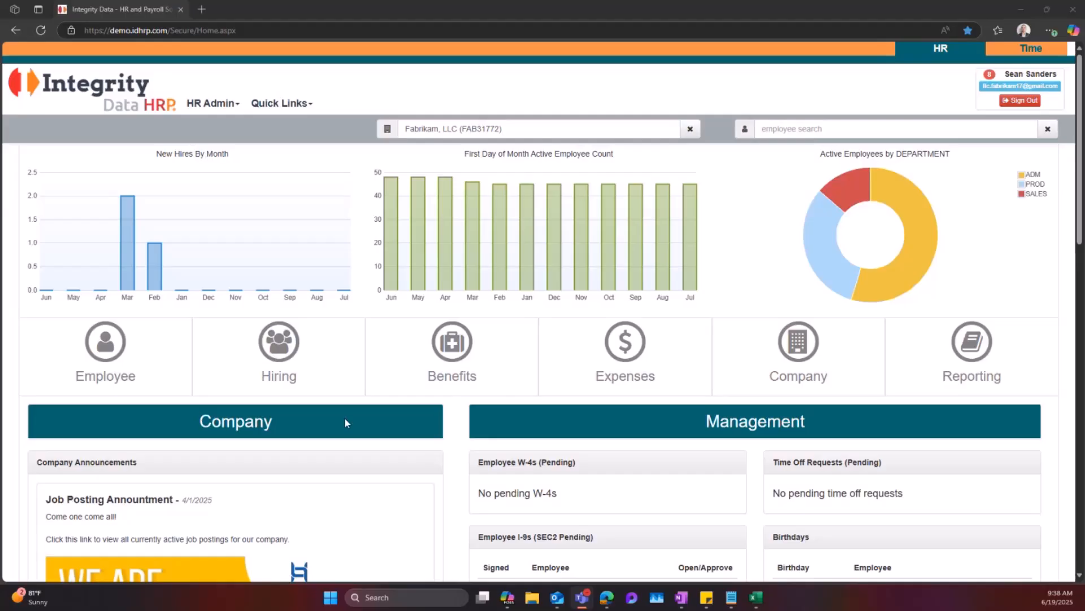
Step: Look over the employee actions, search the HR Admin menu items for "que", and return to the home dashboard
left_click(84, 385)
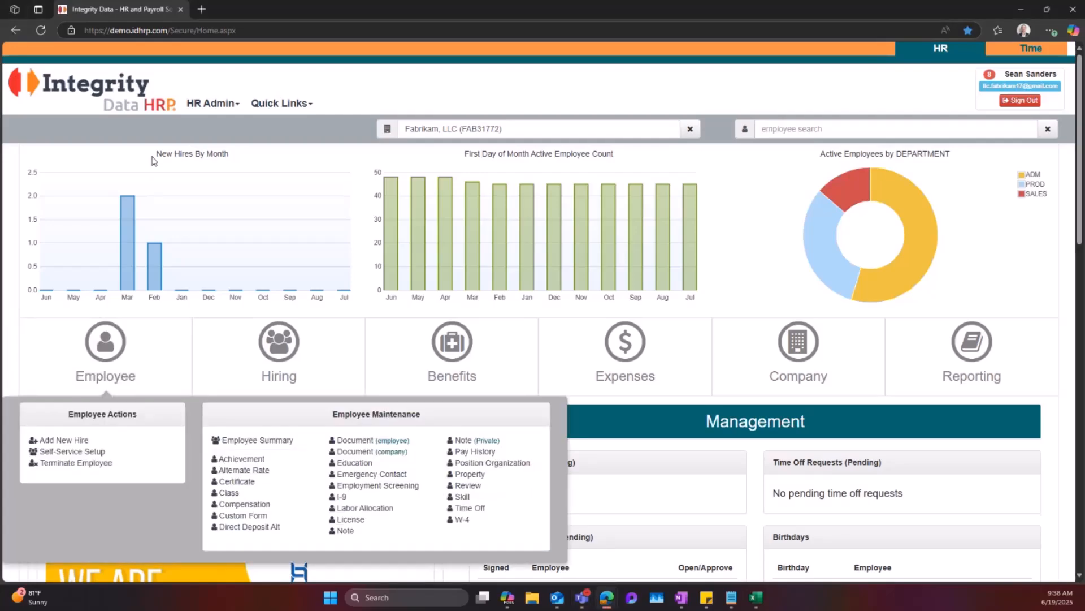
left_click(211, 107)
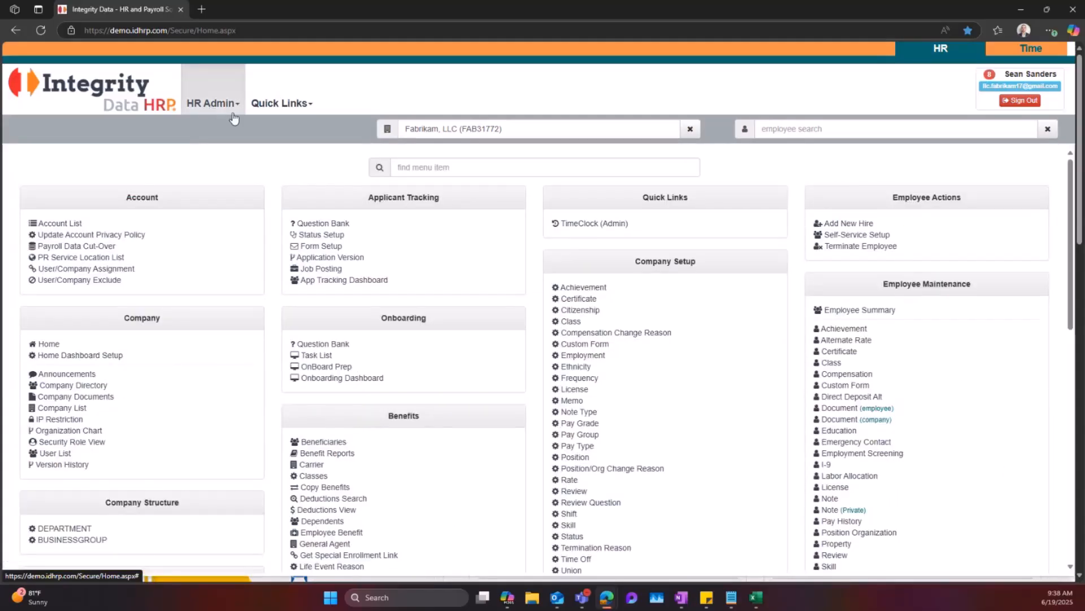
left_click(446, 169)
type("que")
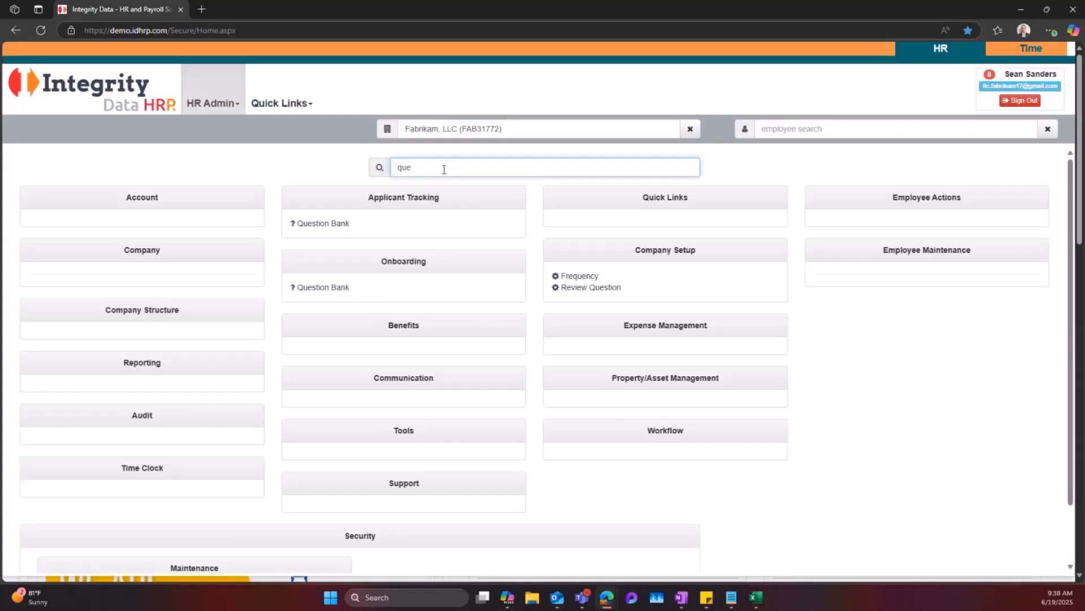
left_click(124, 96)
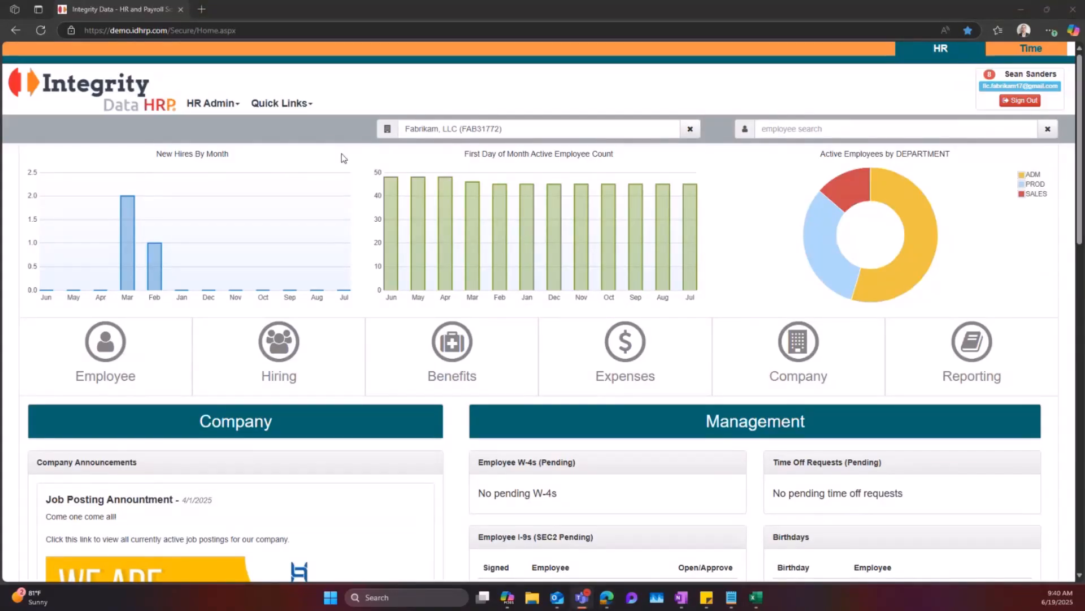
Step: Narrow the Employee Summary to a single employee by name search, clear that selection, and return to the home dashboard
left_click(124, 346)
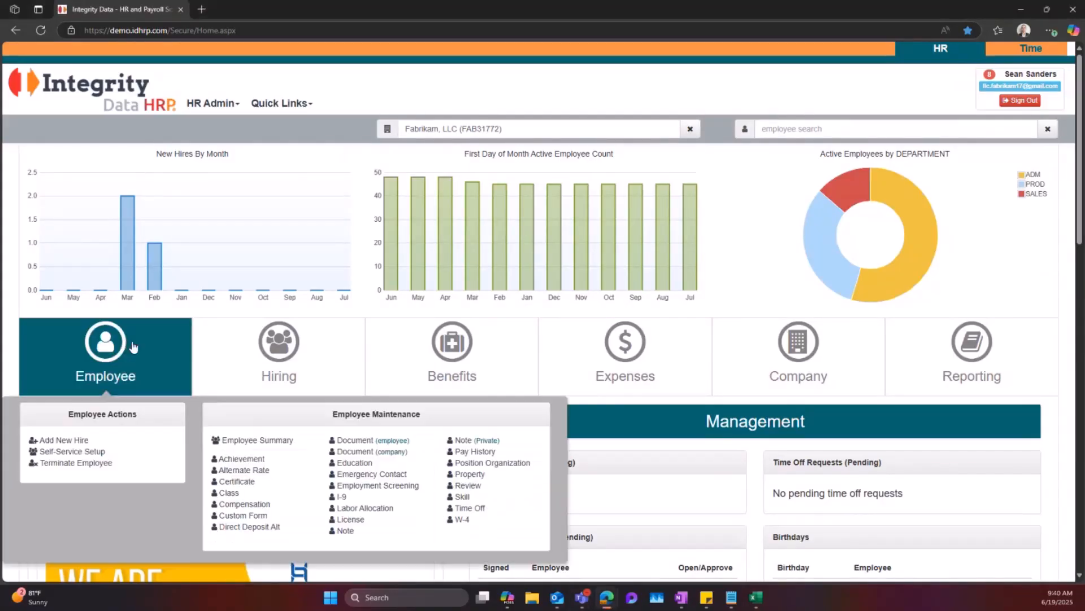
left_click(245, 444)
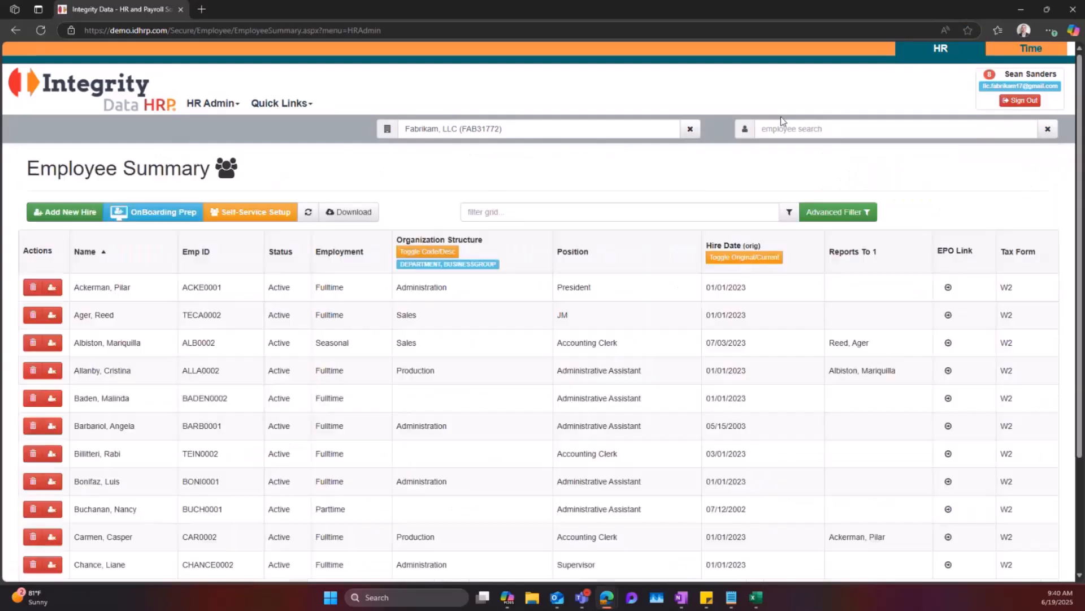
left_click(835, 129)
type("pila")
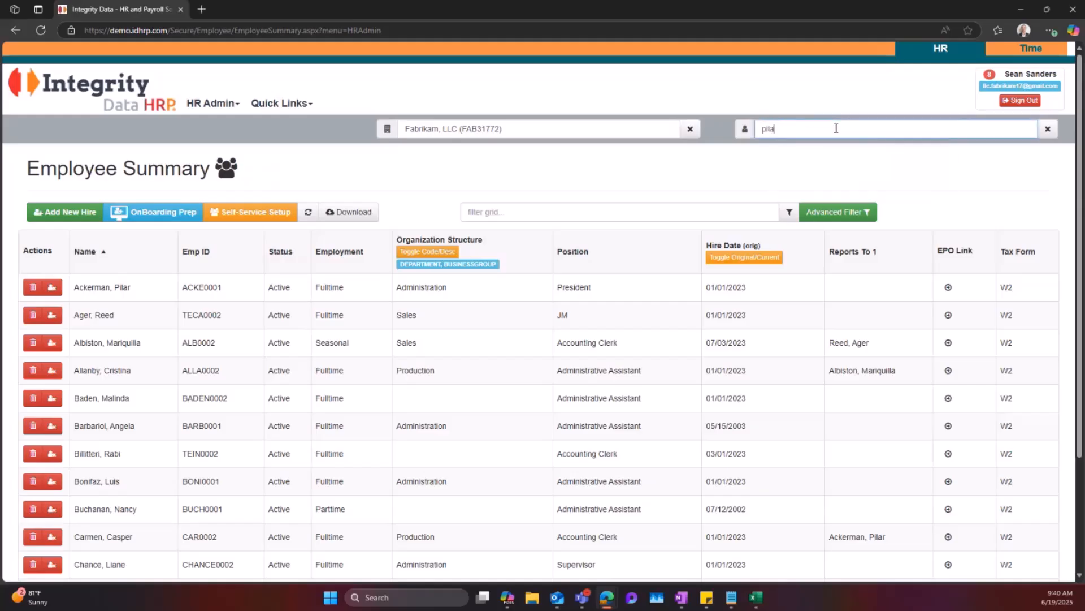
left_click(824, 151)
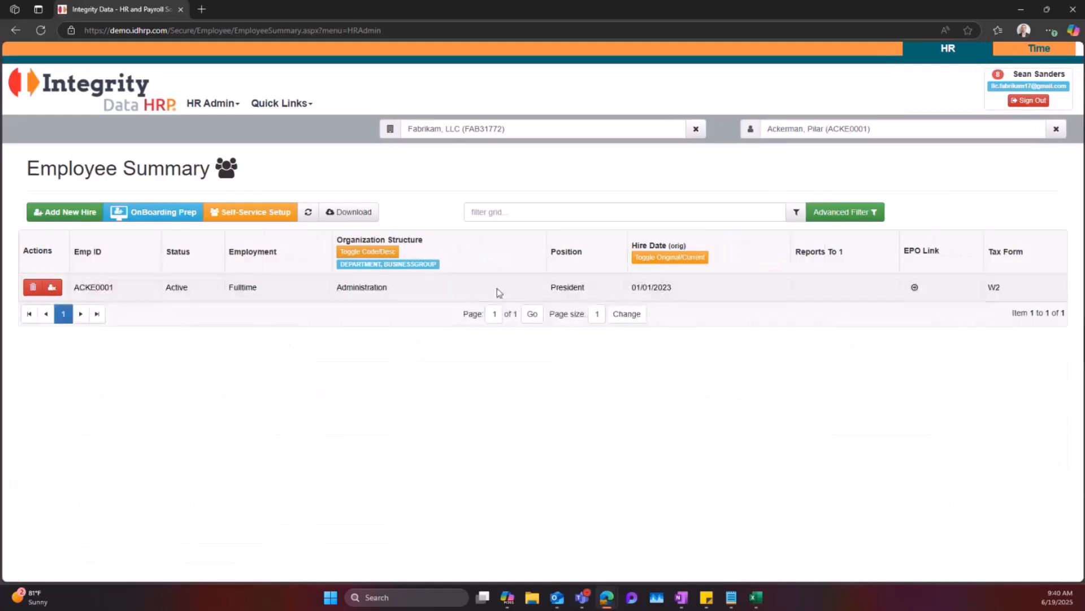
left_click(1065, 129)
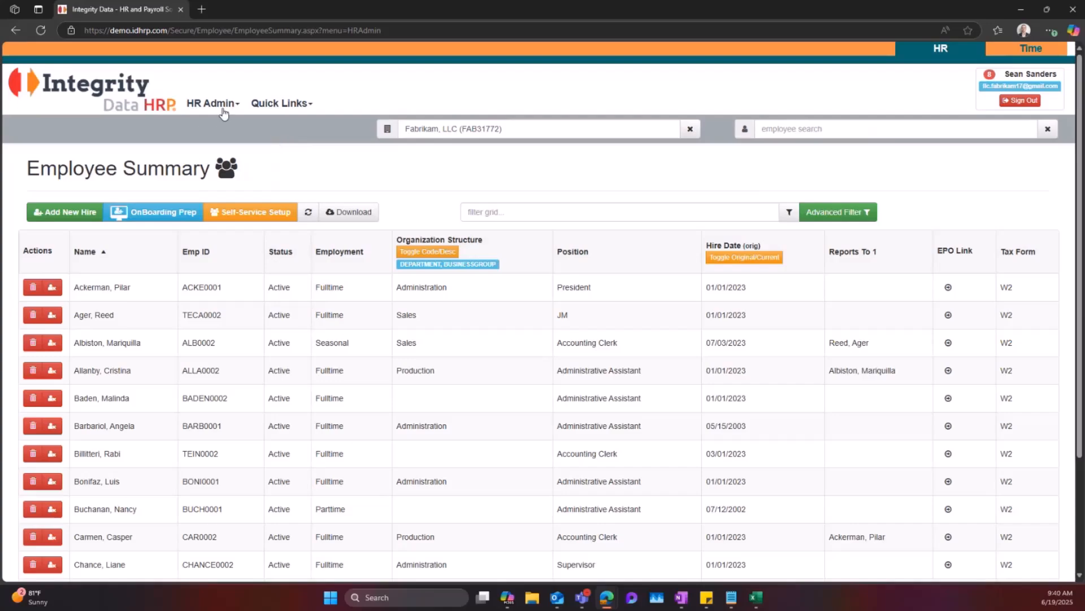
left_click(105, 97)
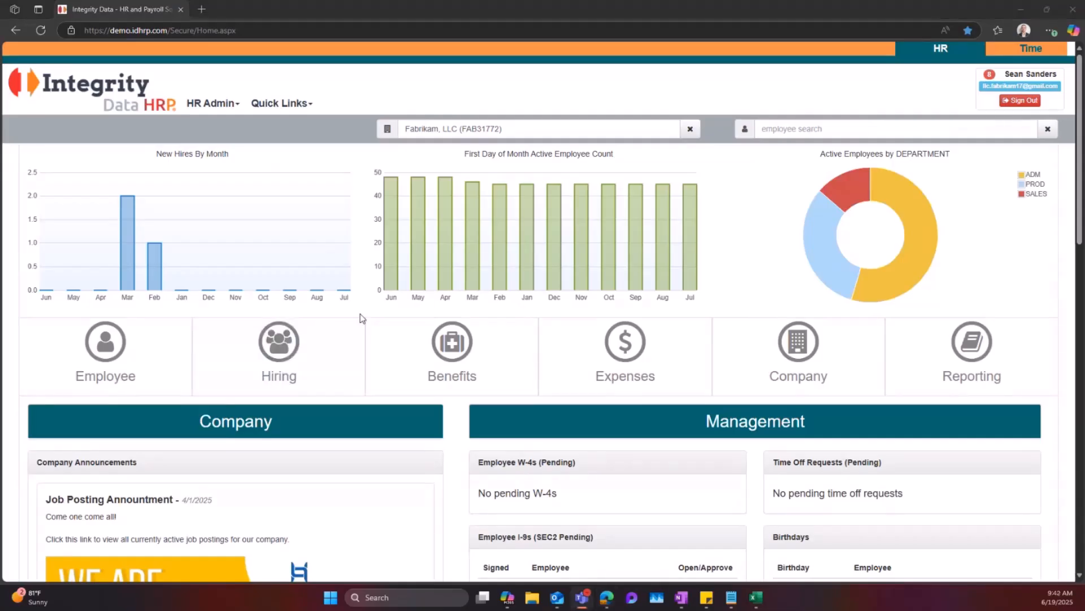
Step: Review the Age requirement question and available question types in the Applicant Tracking Question Bank, close it unsaved, and return home
left_click(311, 348)
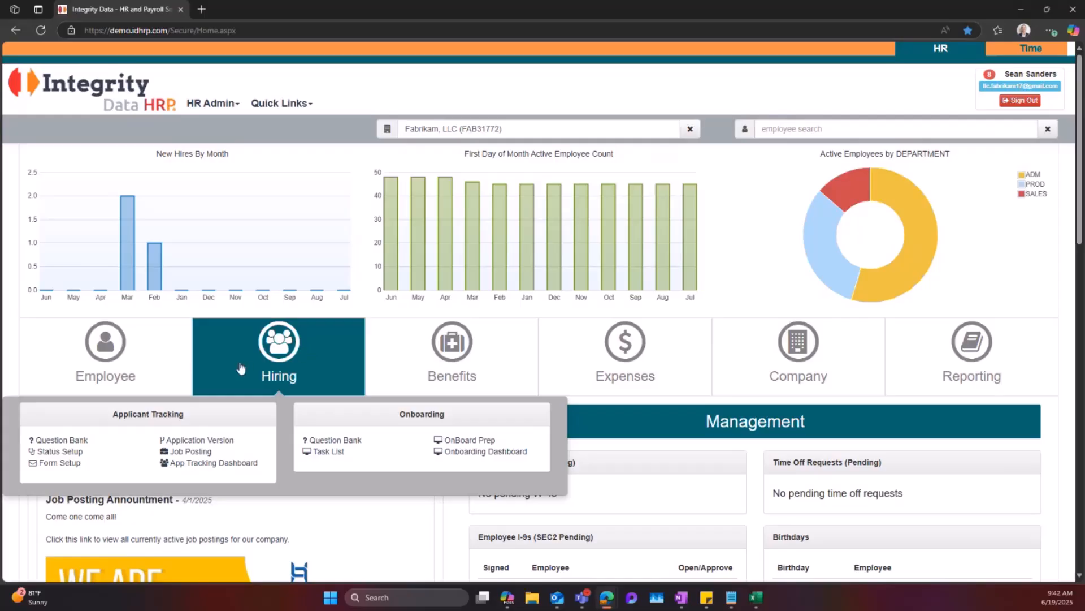
left_click(68, 441)
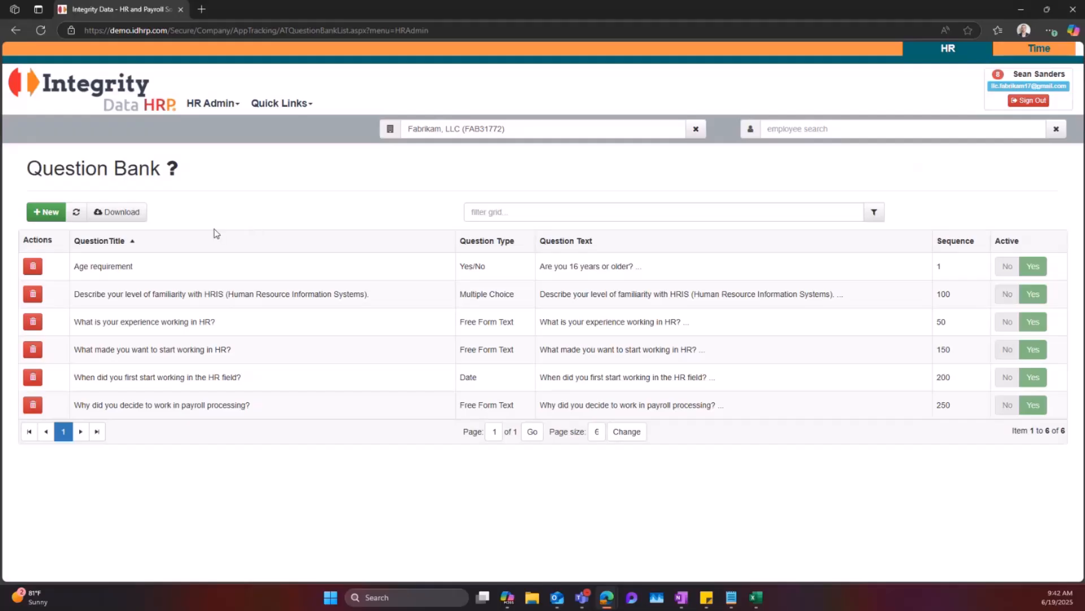
left_click(151, 267)
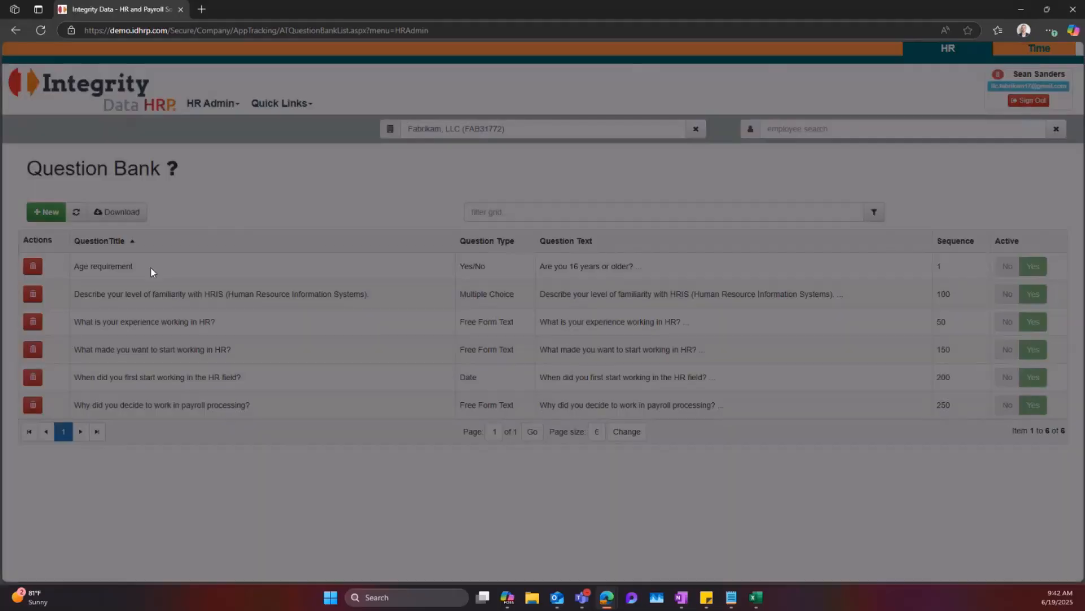
left_click(202, 284)
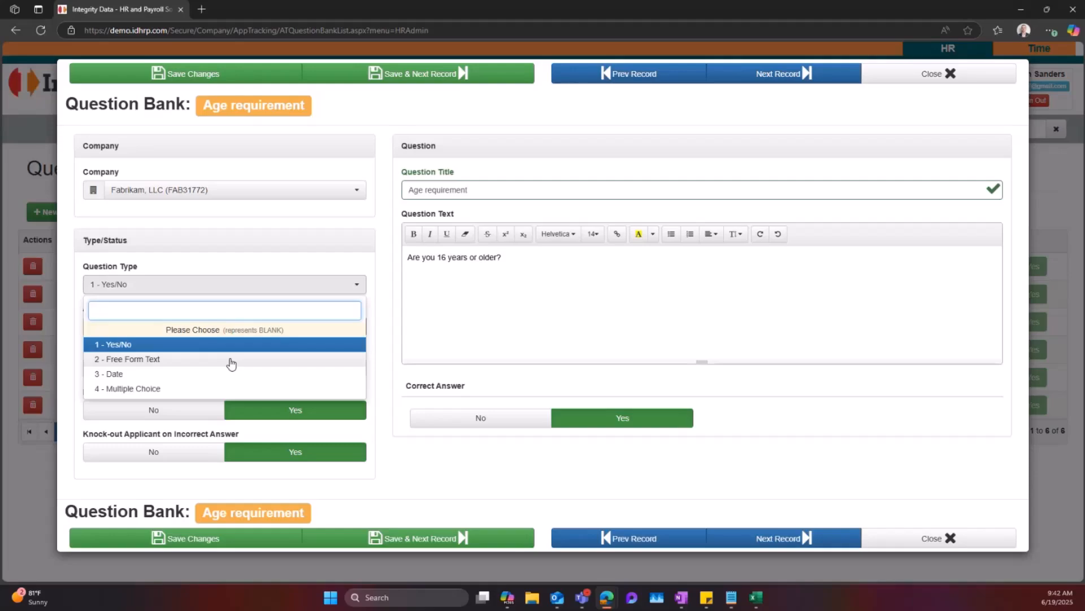
left_click(388, 271)
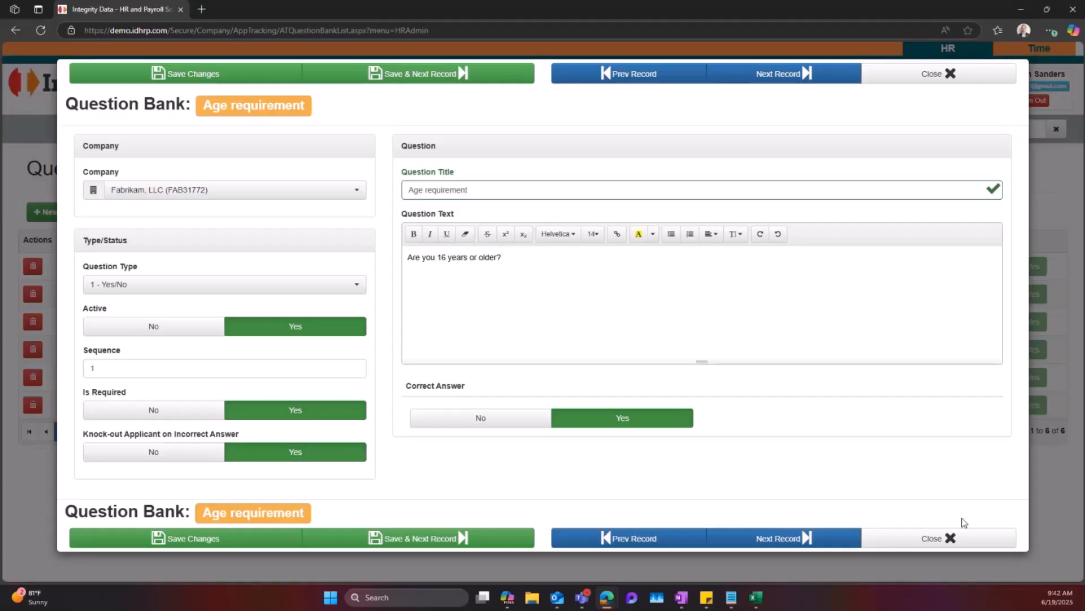
left_click(955, 544)
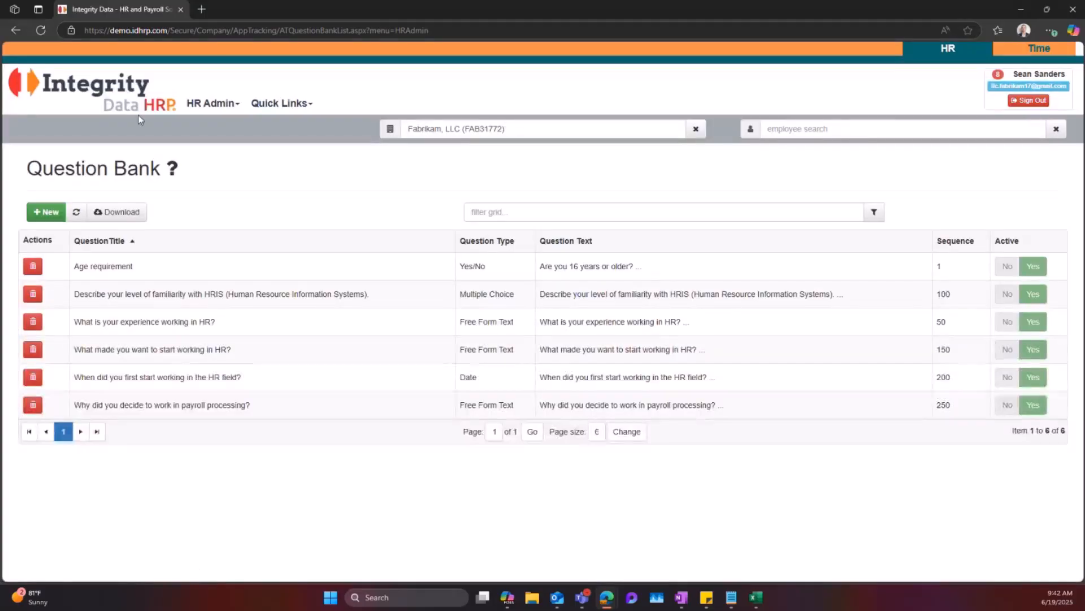
left_click(115, 100)
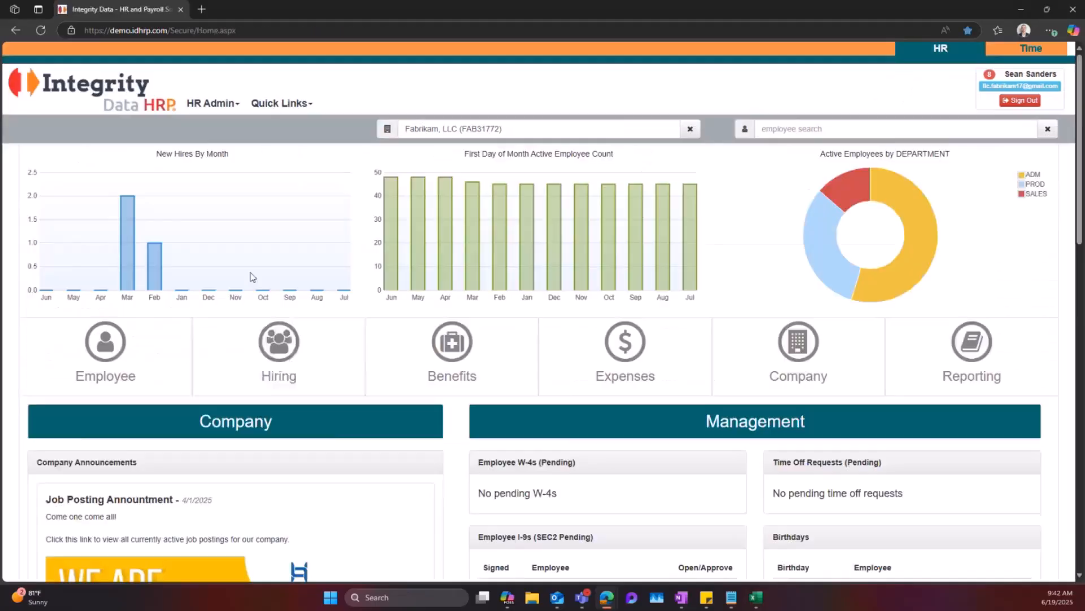
Step: Review the Full Time application version's sections, linked questions and document settings in Applicant Tracking, close it unsaved, and return to the home dashboard
mouse_move(270, 367)
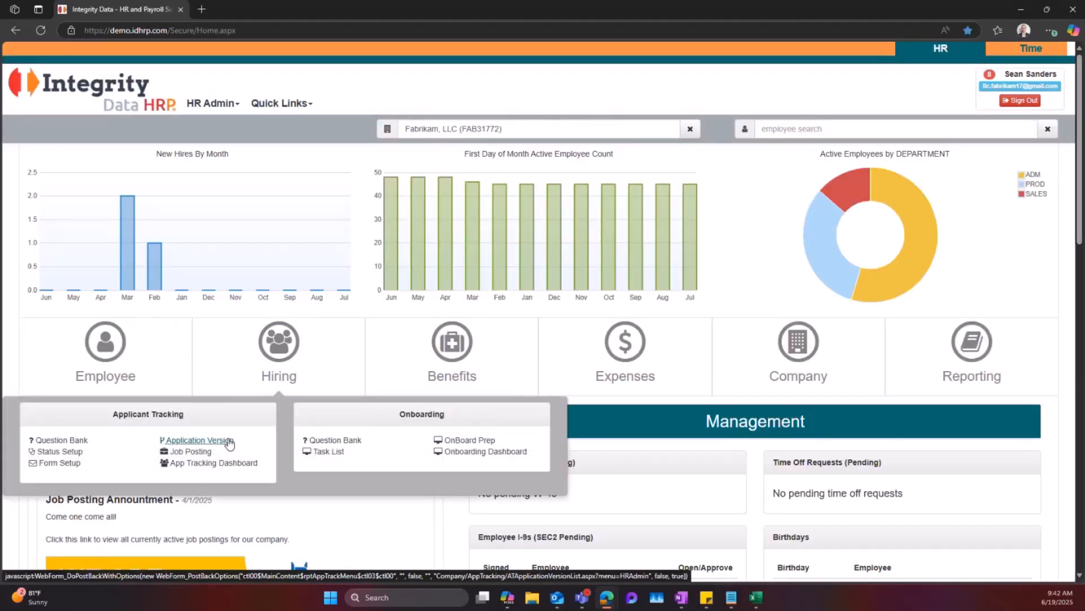
left_click(229, 443)
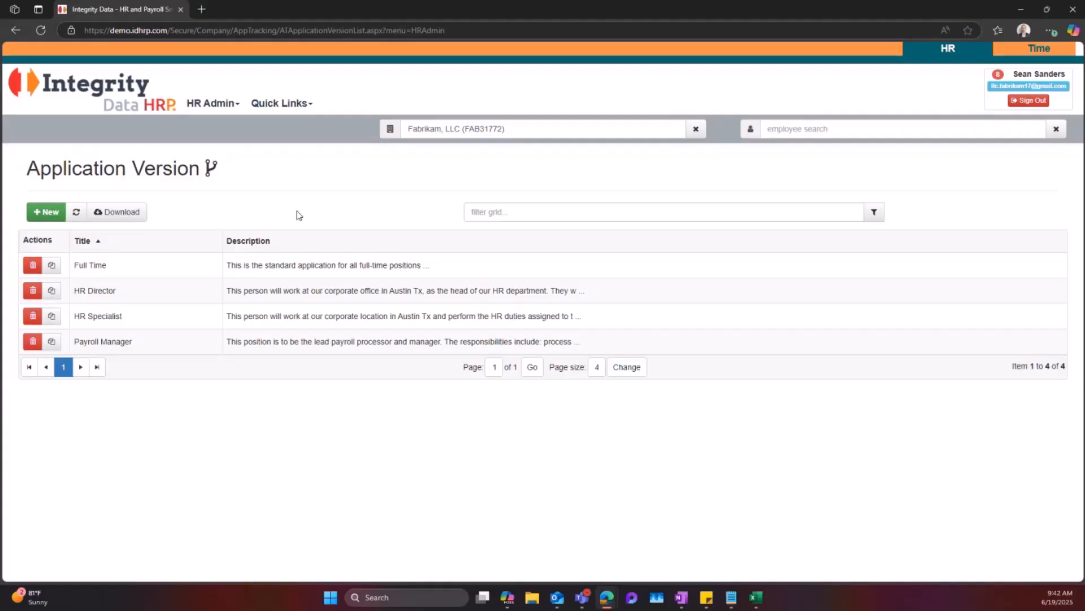
left_click(209, 264)
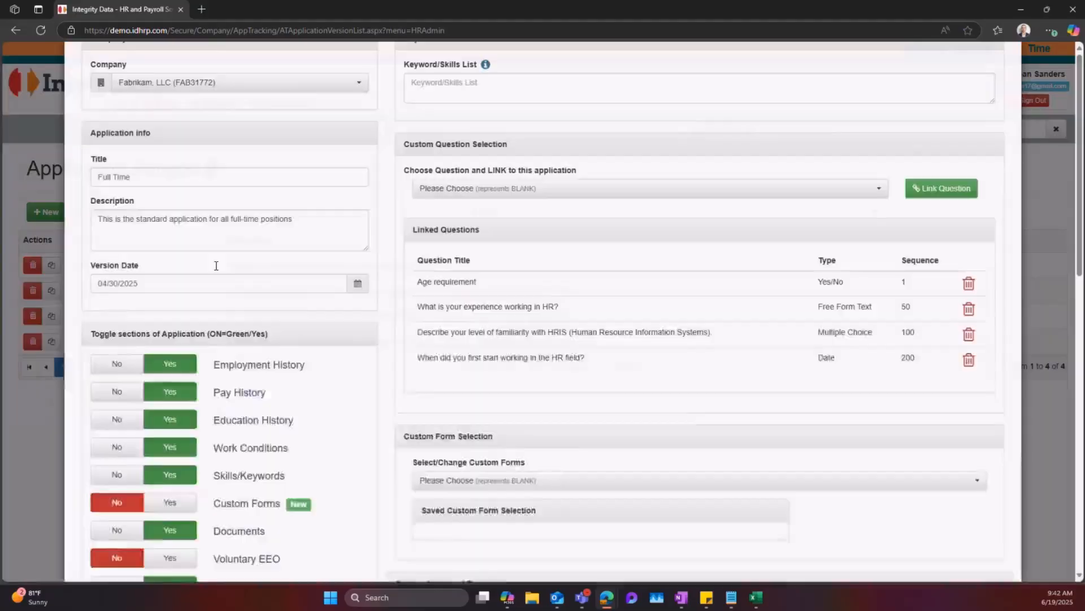
scroll(378, 337, "down", 3)
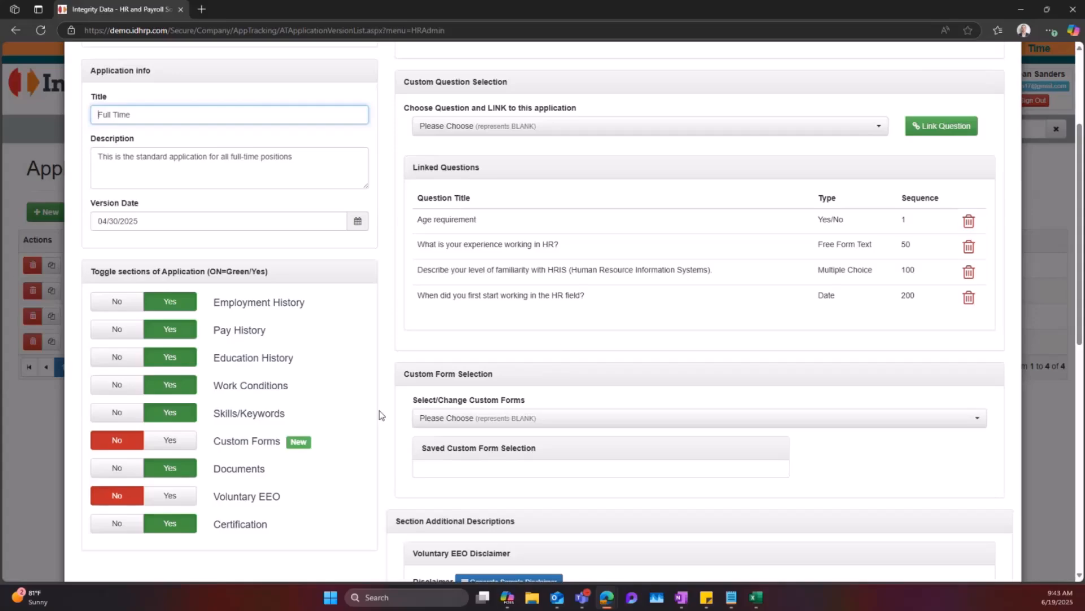
scroll(382, 411, "down", 5)
scroll(382, 410, "down", 3)
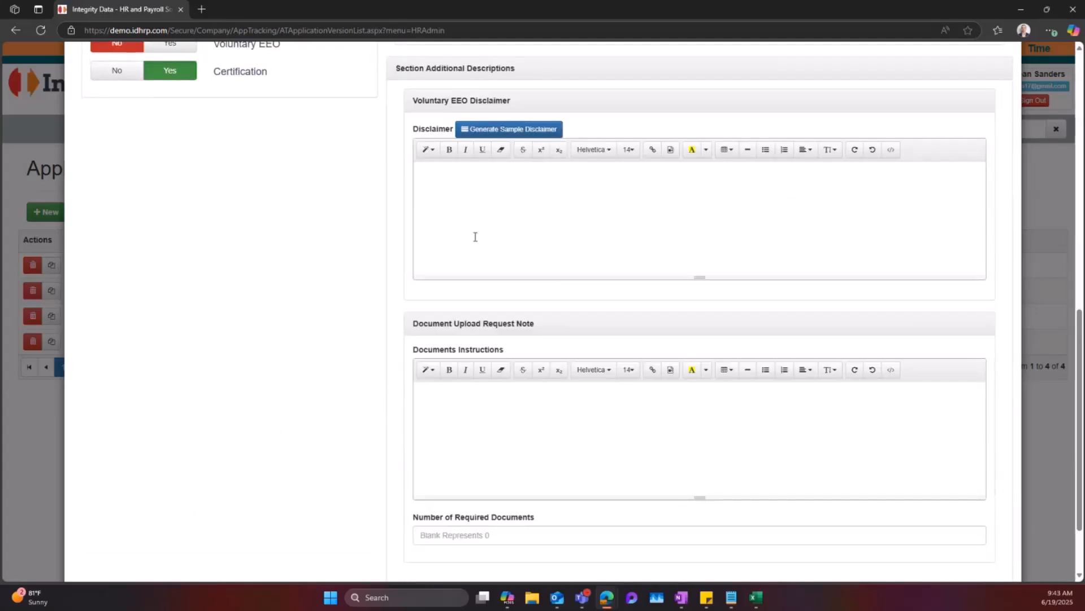
scroll(365, 318, "down", 2)
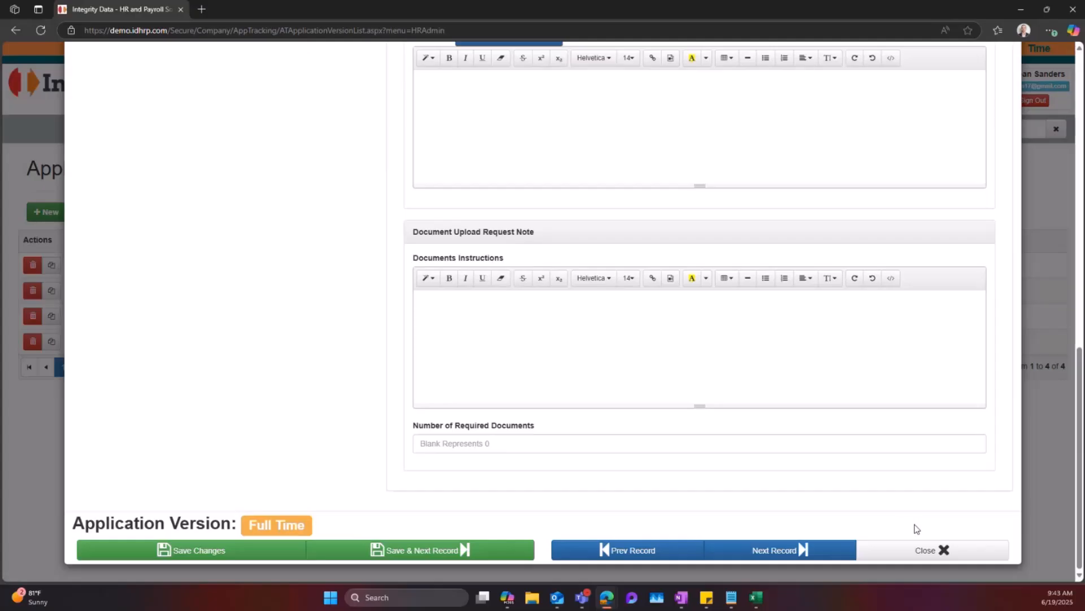
left_click(935, 550)
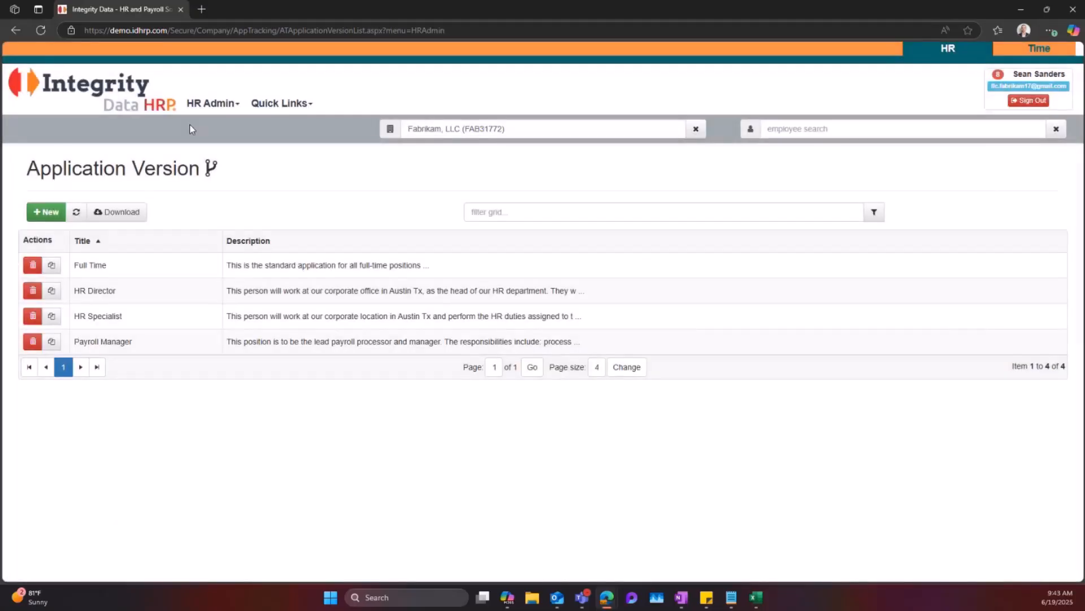
left_click(137, 105)
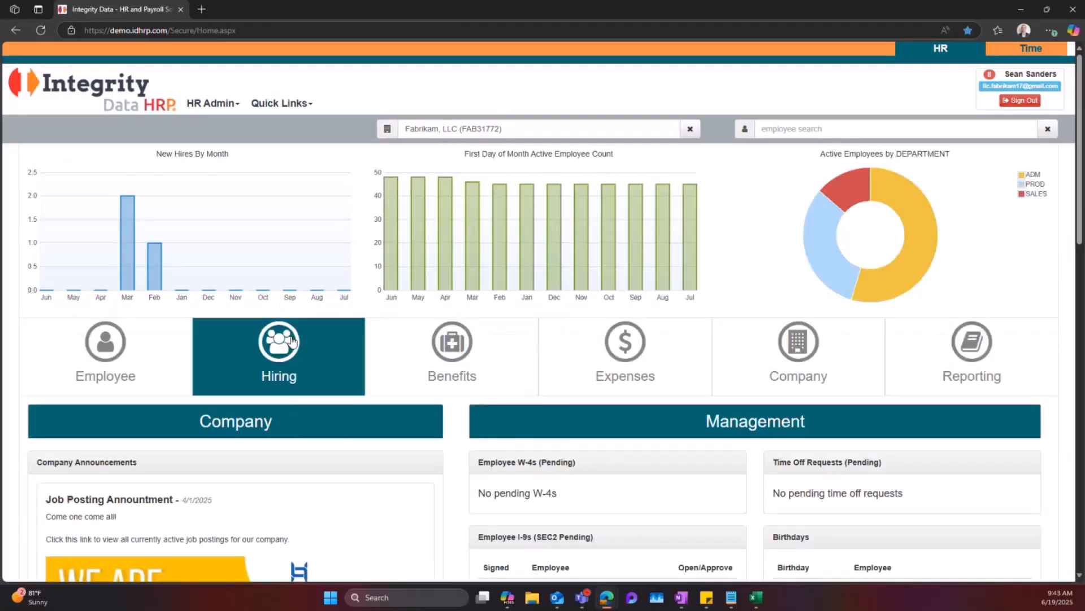
Step: Open the Construction Materials Technician job posting and review its description, links and available application versions
left_click(293, 344)
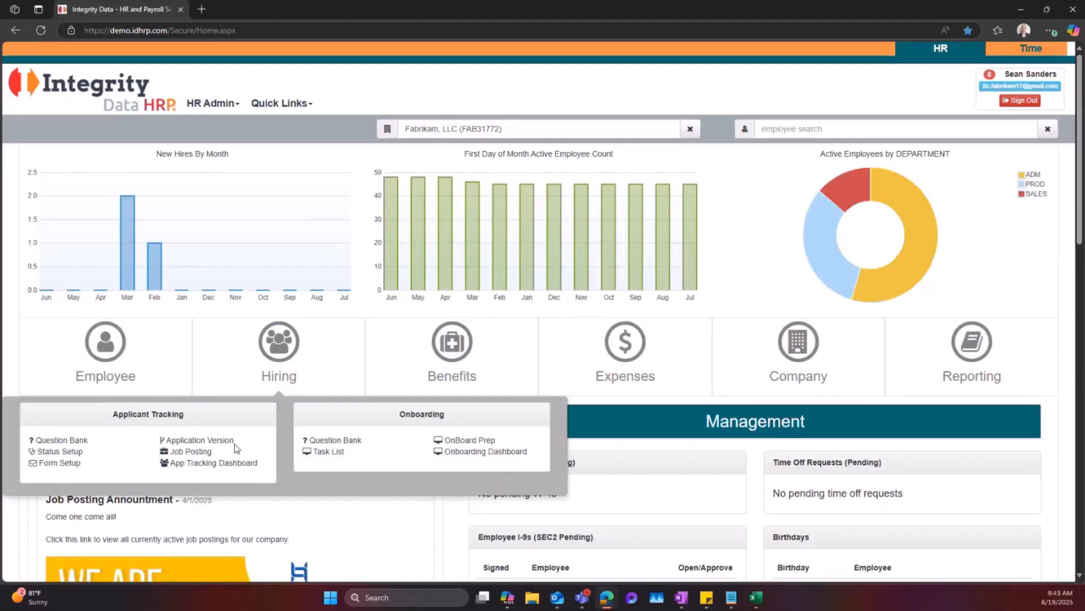
left_click(191, 451)
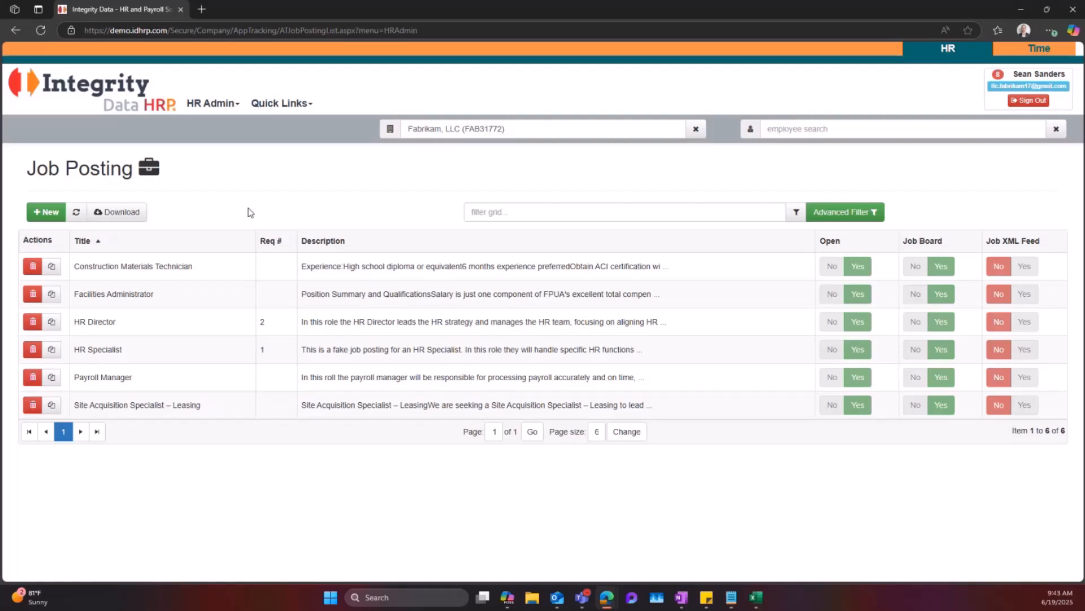
left_click(180, 271)
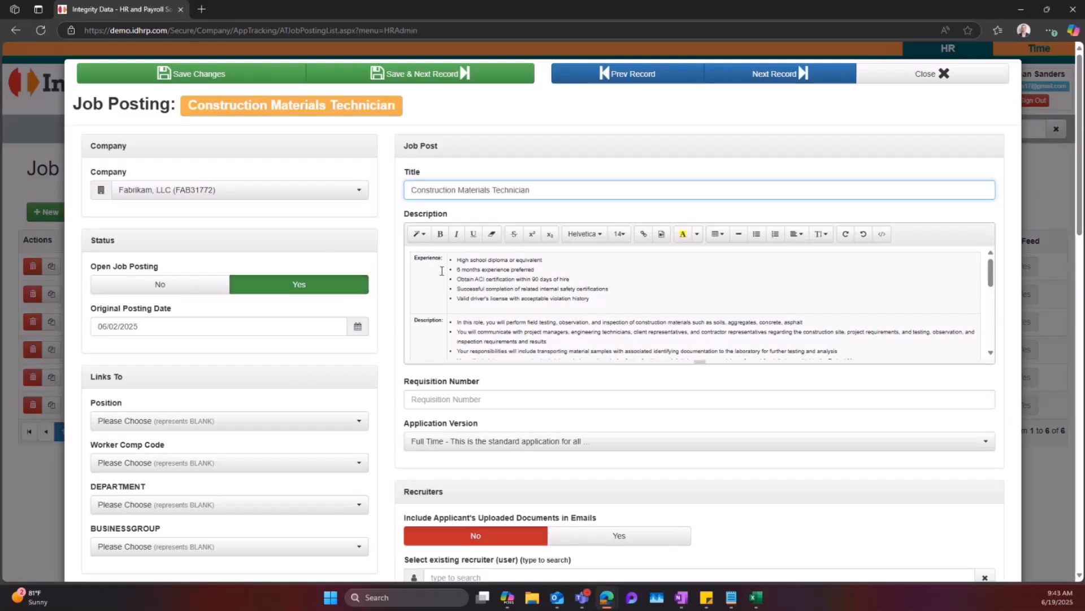
left_click_drag(997, 280, 996, 339)
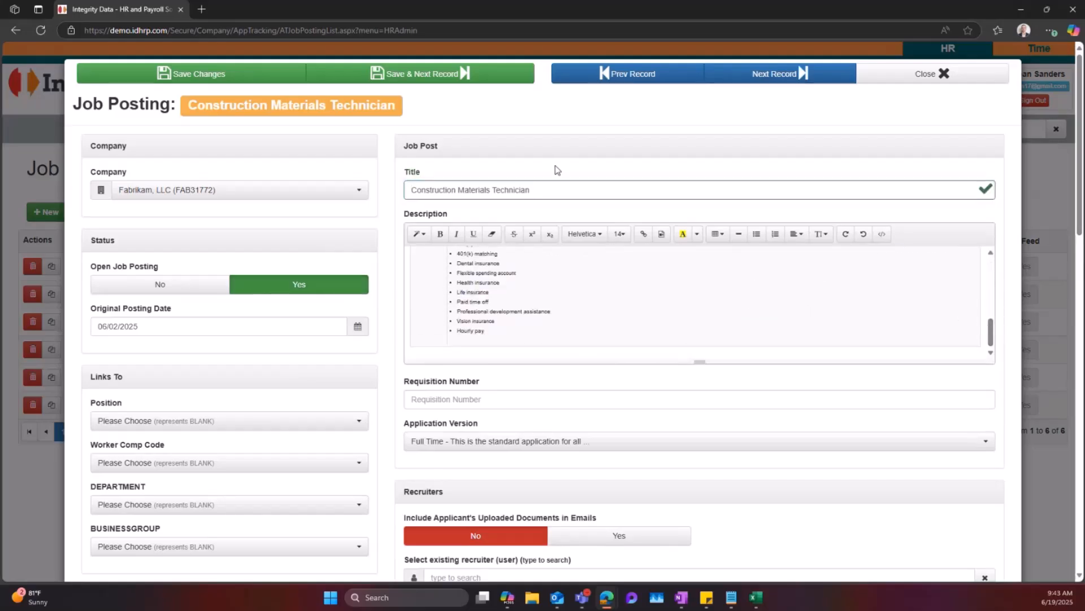
scroll(533, 177, "down", 1)
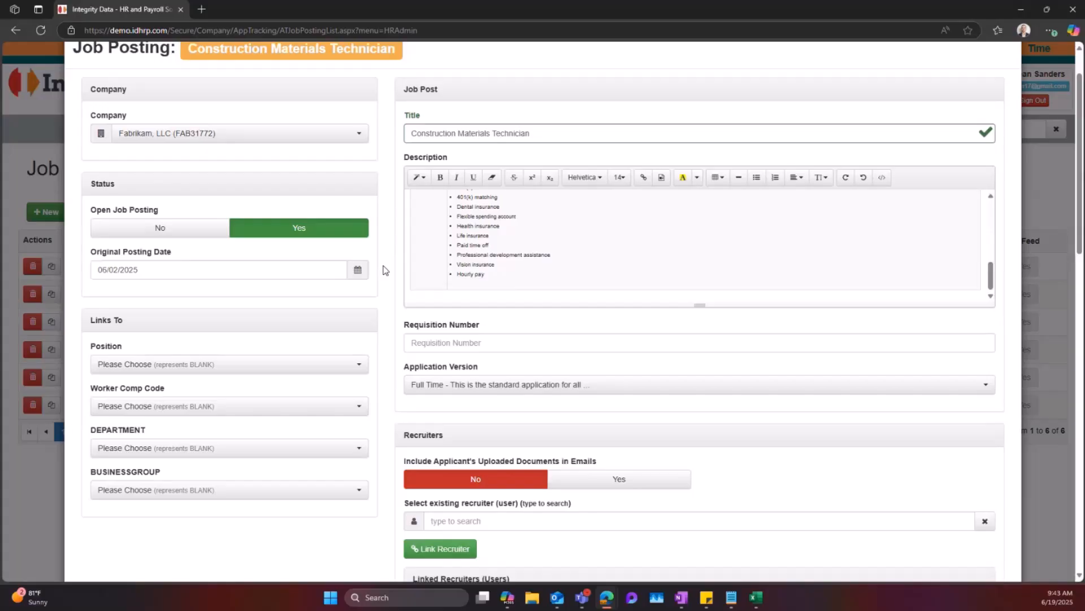
scroll(383, 269, "down", 2)
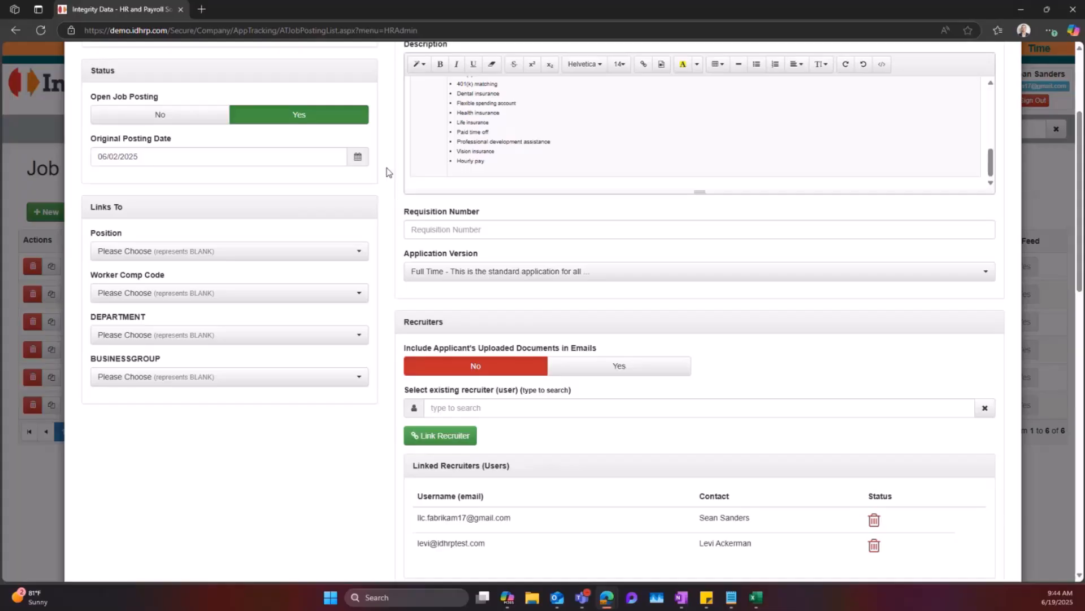
left_click(644, 272)
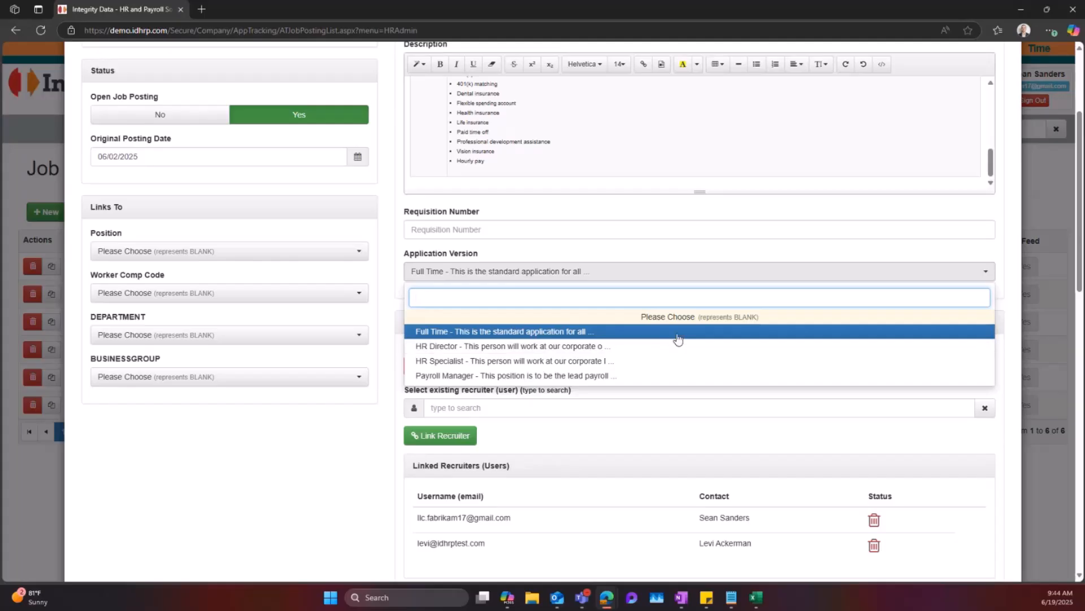
left_click(388, 223)
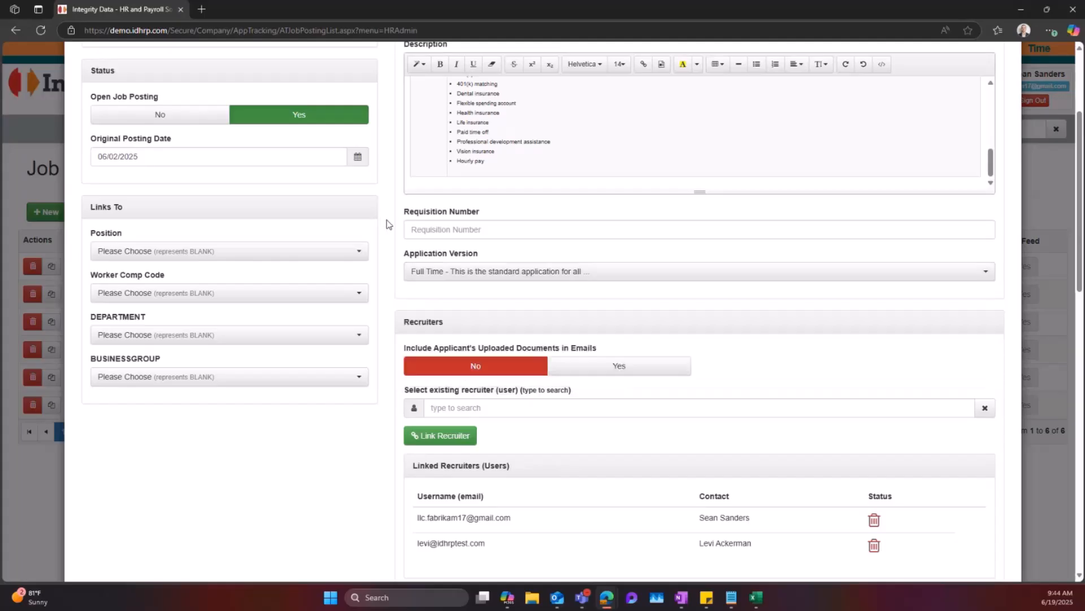
Step: Examine the posting's linked recruiters, job board settings, job attributes, compensation fields and external job boards
scroll(387, 225, "down", 2)
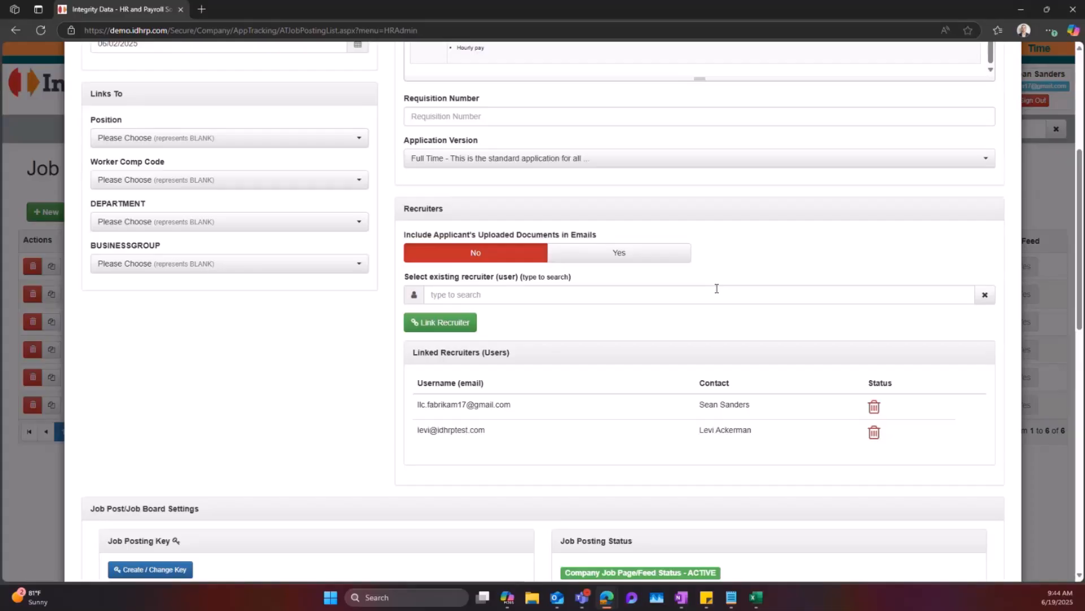
scroll(379, 362, "down", 5)
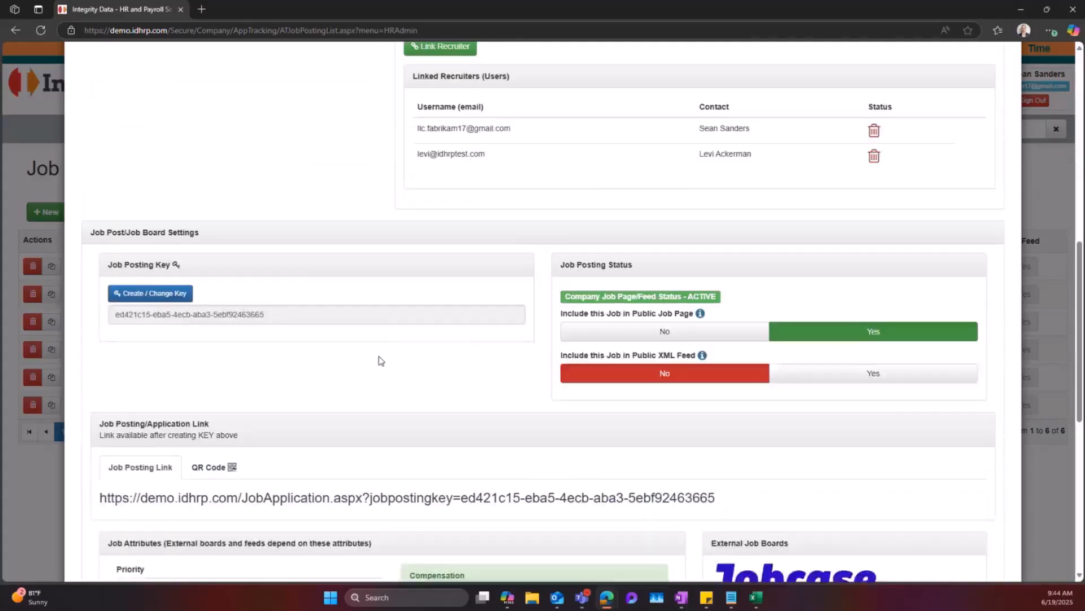
scroll(396, 350, "down", 5)
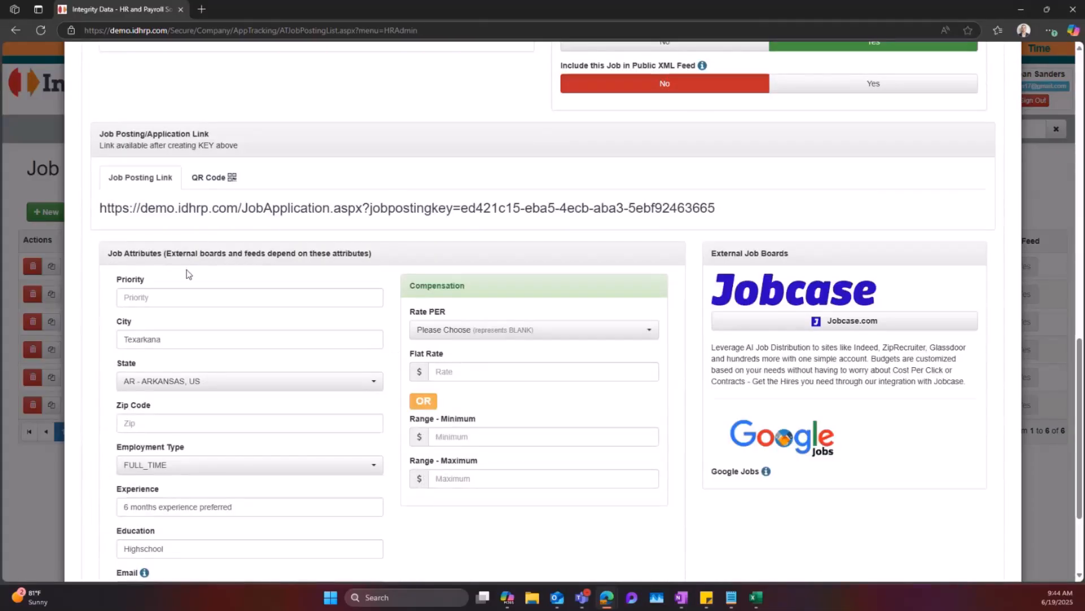
left_click_drag(108, 254, 146, 254)
left_click(358, 285)
scroll(390, 287, "down", 1)
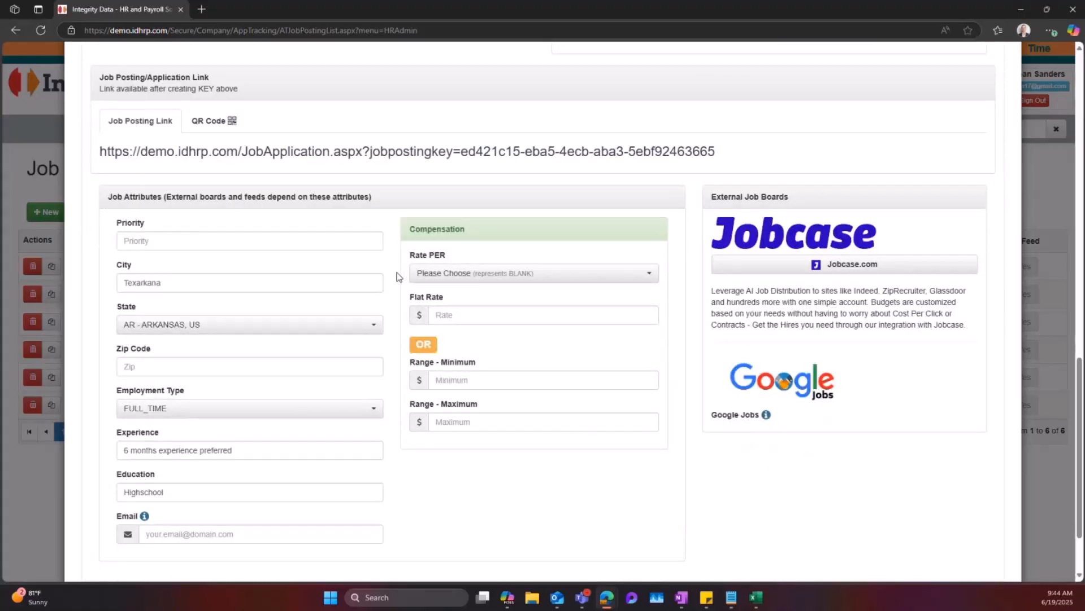
scroll(398, 277, "down", 1)
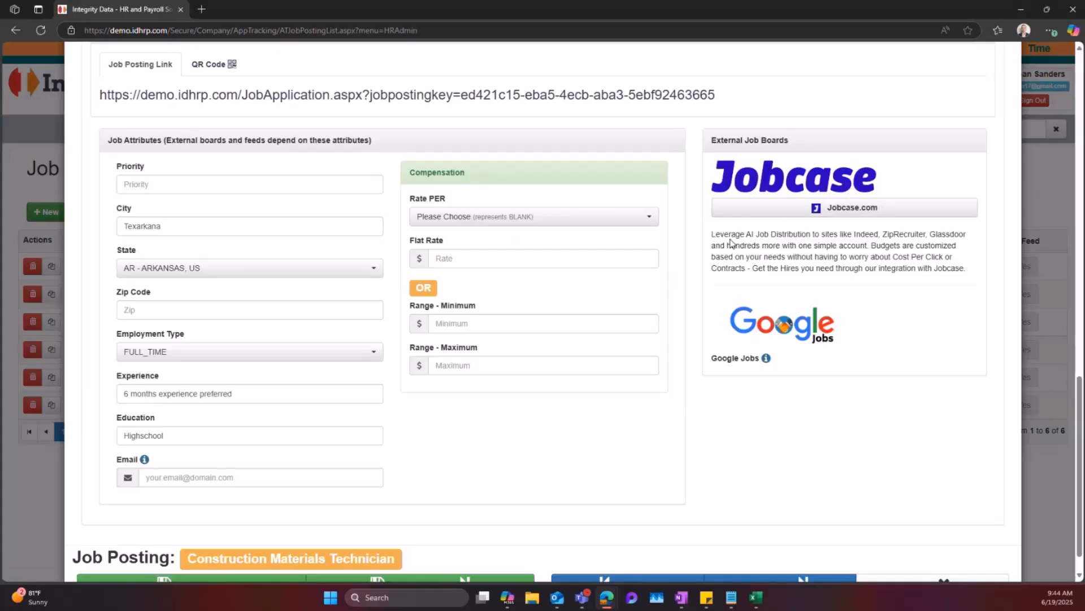
scroll(730, 242, "up", 3)
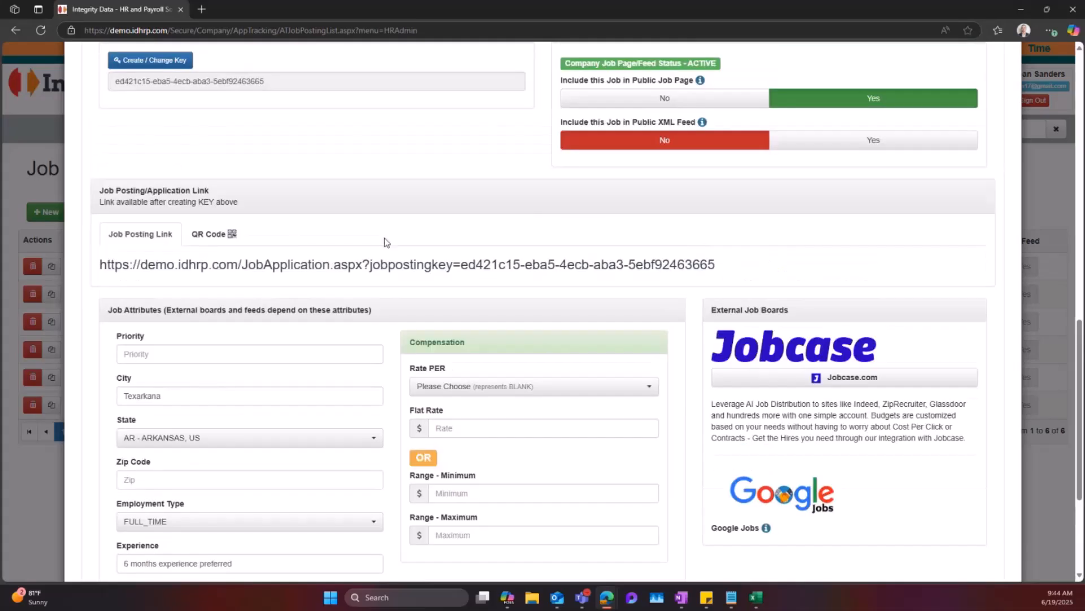
Step: Check the public job page setting and show the posting's QR code, then close the posting unsaved and return to the home dashboard
left_click_drag(560, 79, 695, 78)
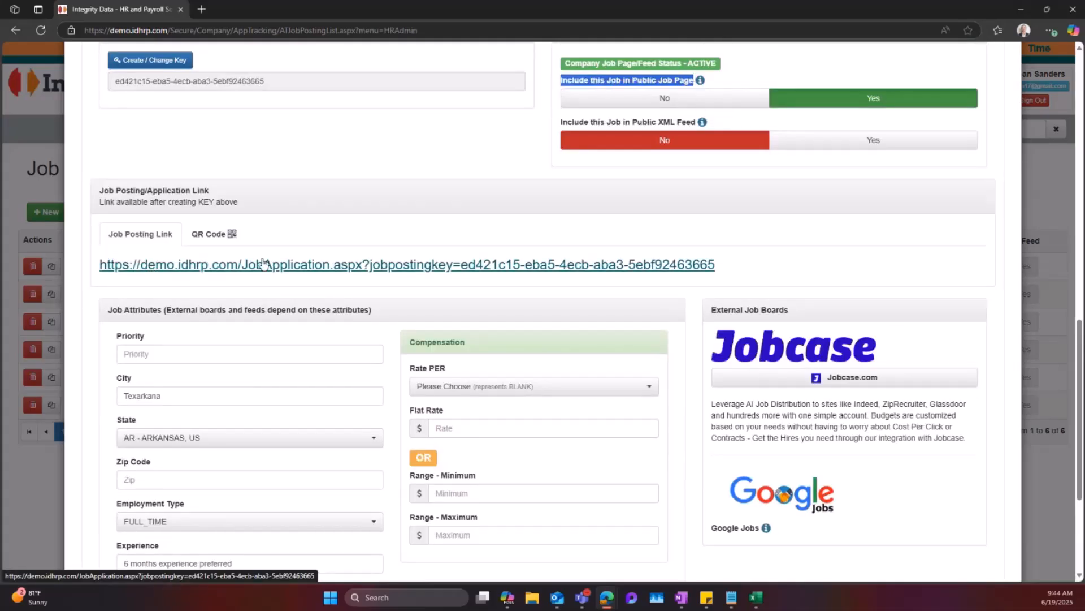
left_click(228, 233)
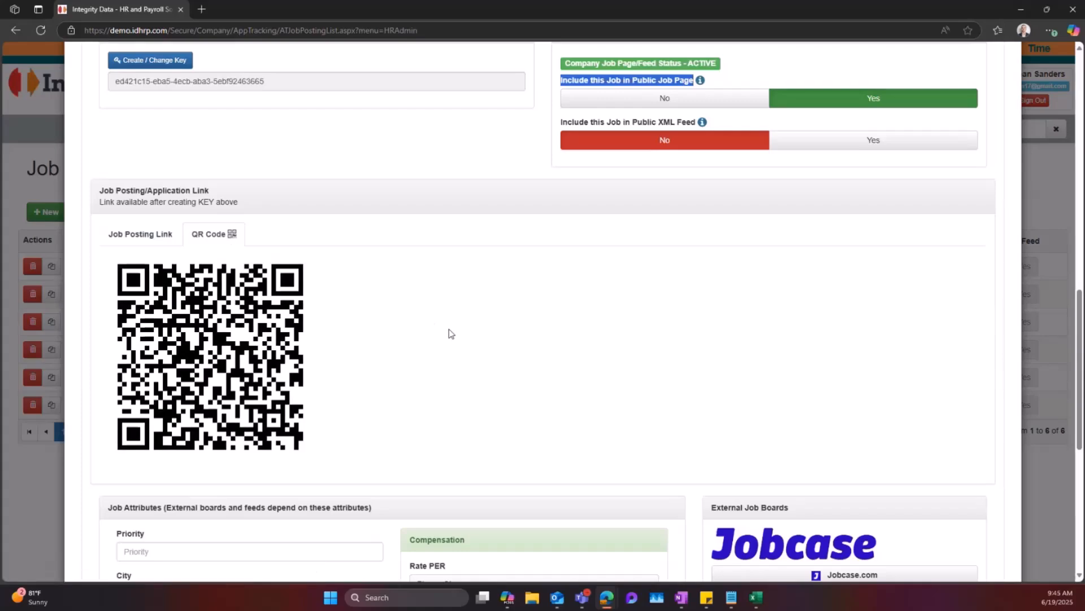
scroll(451, 333, "down", 3)
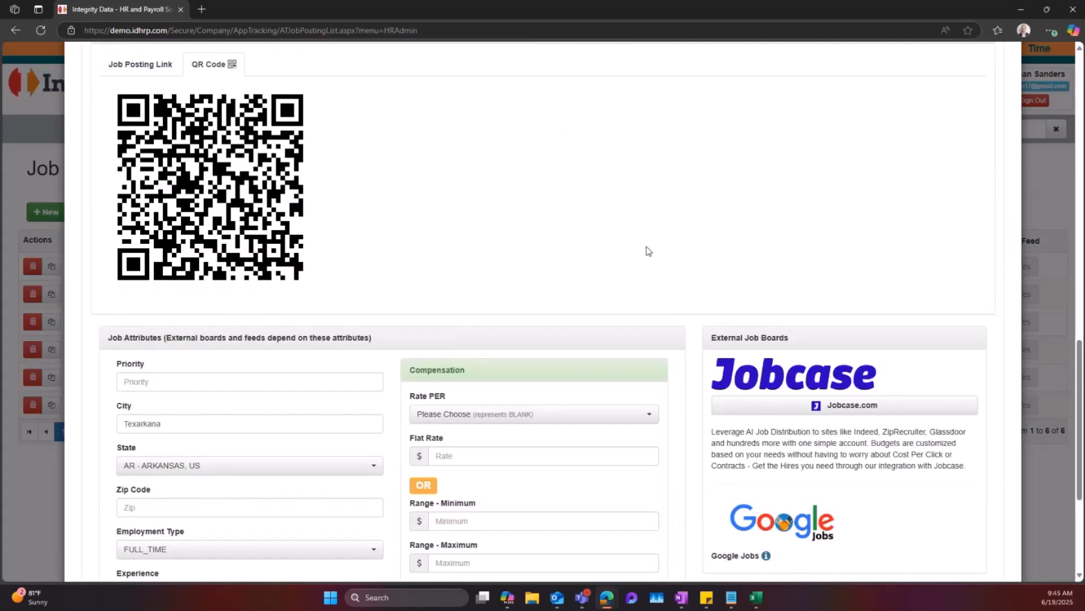
scroll(679, 271, "down", 2)
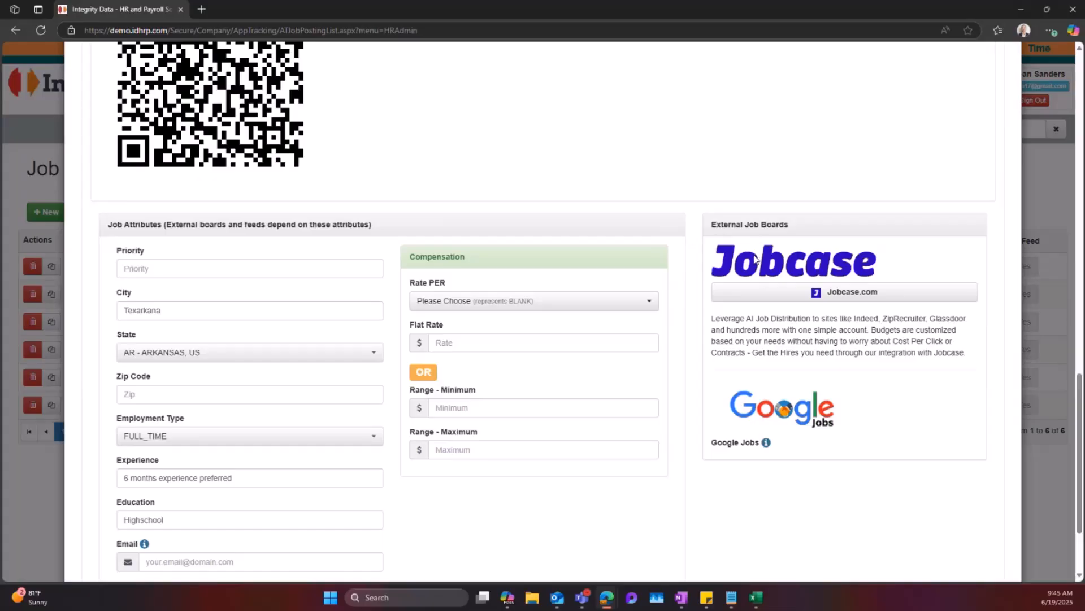
scroll(646, 313, "up", 10)
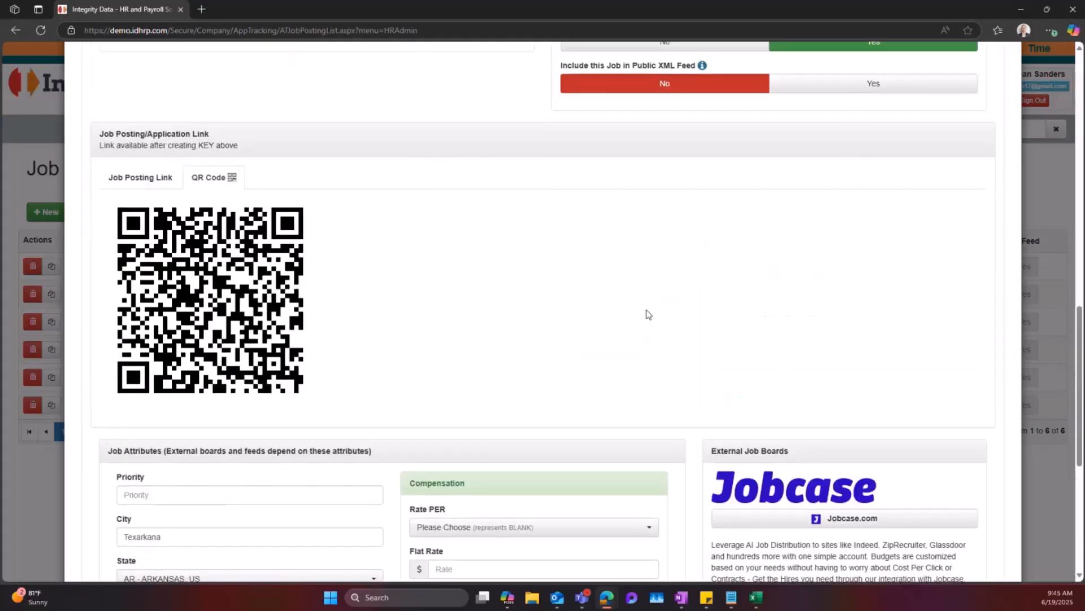
scroll(544, 335, "up", 10)
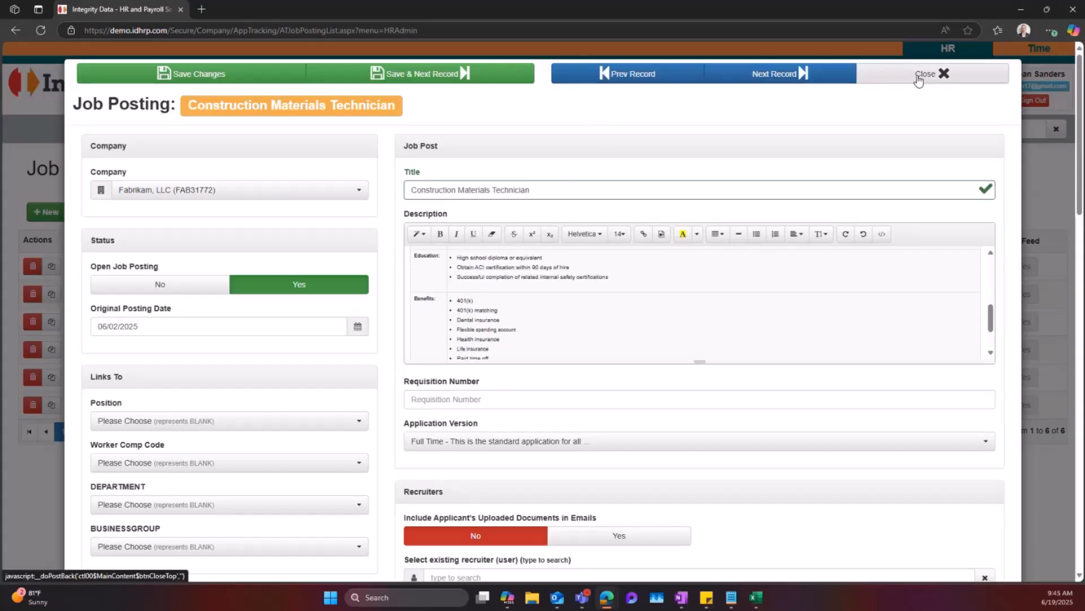
left_click(920, 79)
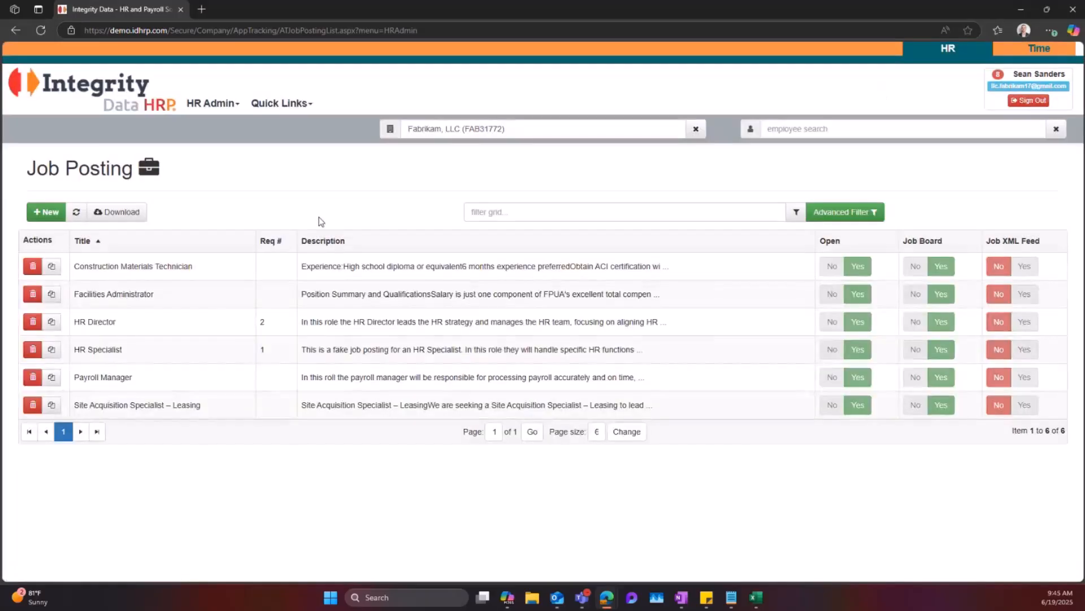
left_click(134, 100)
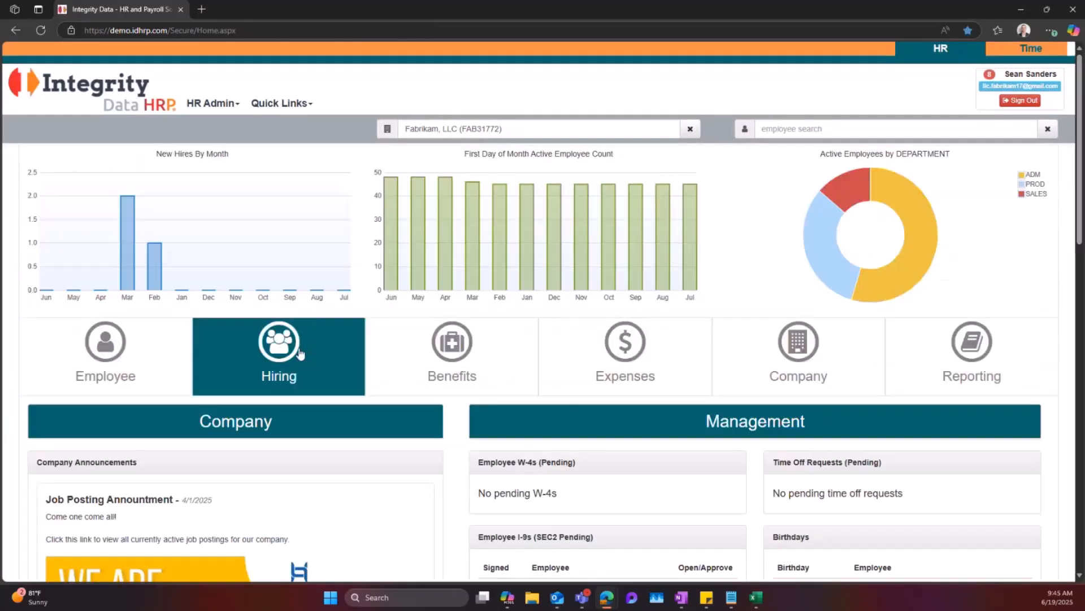
Step: Open the Applicant Tracking Dashboard and review the profile, employment and education history of the Payroll Manager applicant at Step 1: Application Completed
left_click(300, 353)
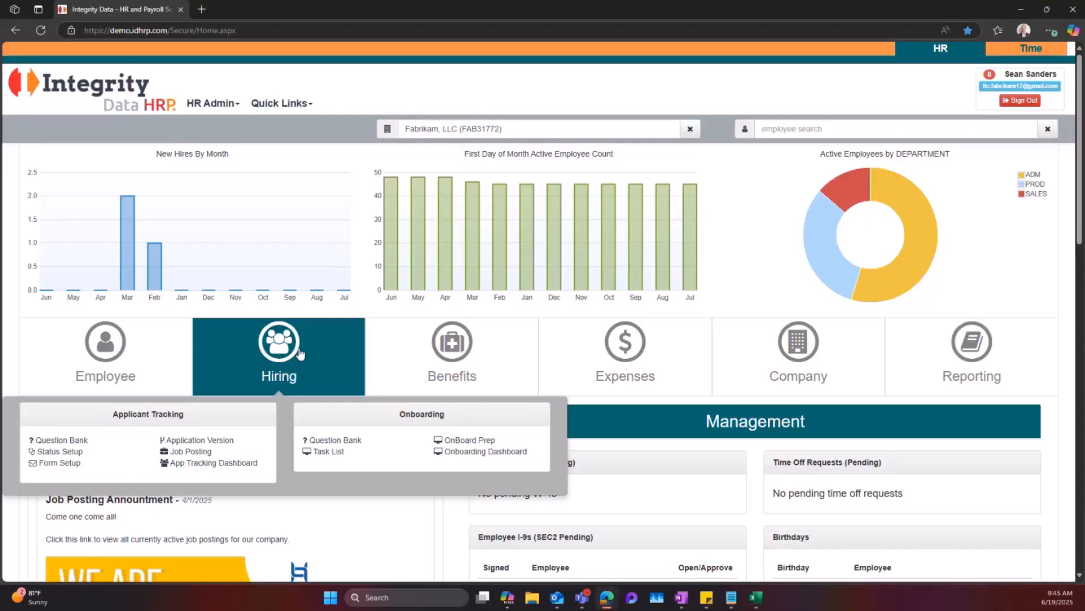
left_click(226, 465)
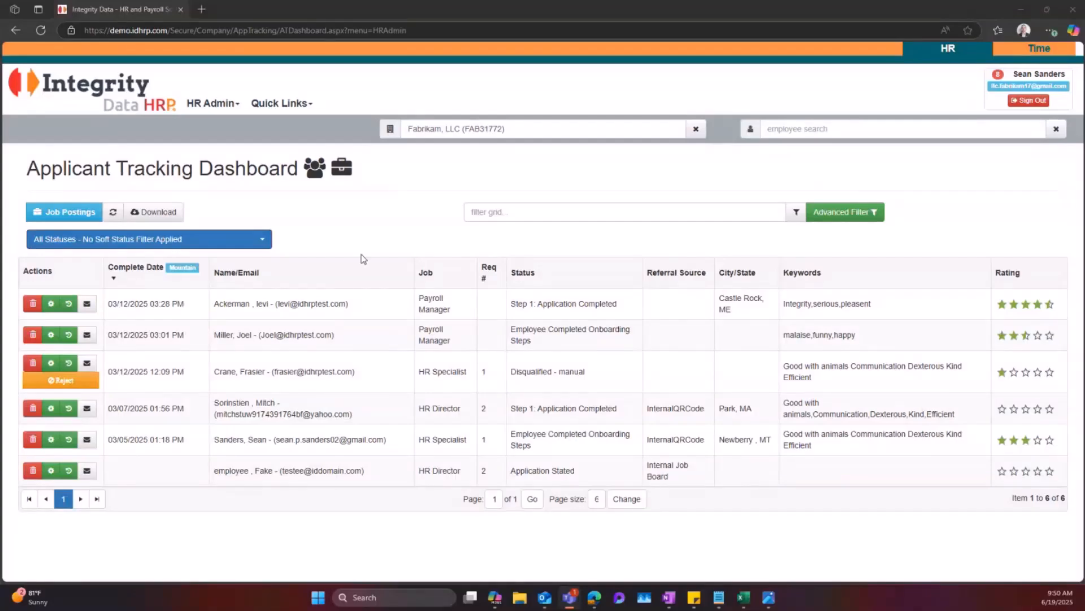
left_click(333, 306)
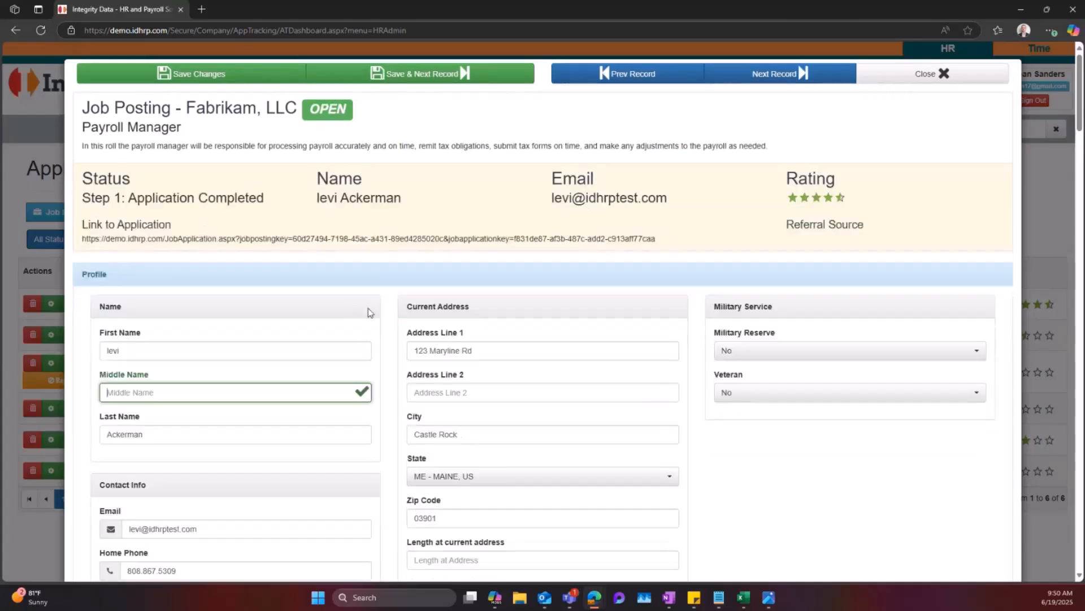
scroll(395, 298, "down", 2)
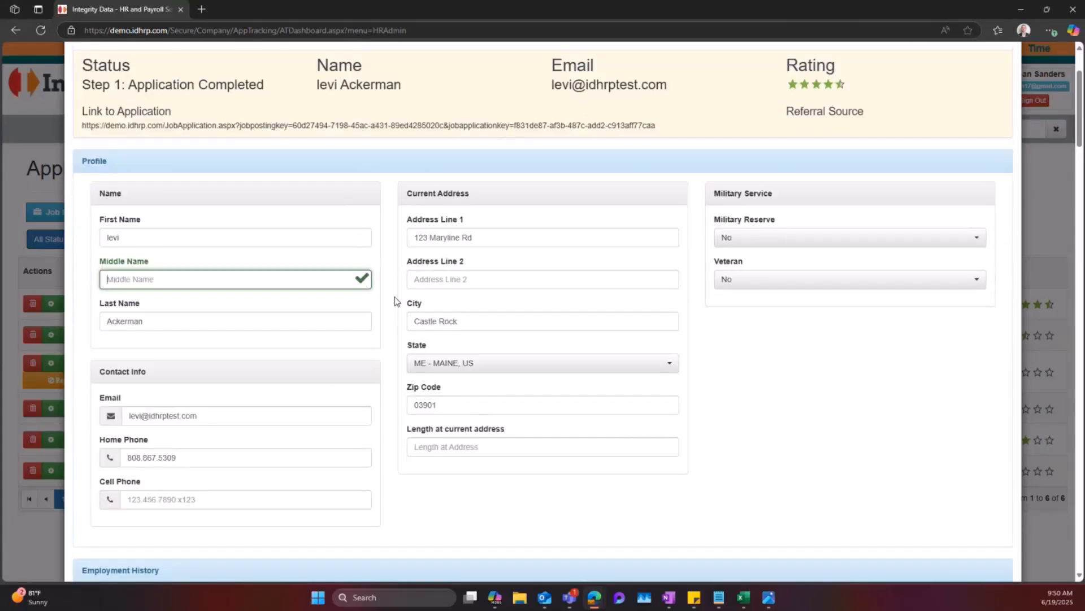
scroll(395, 301, "down", 4)
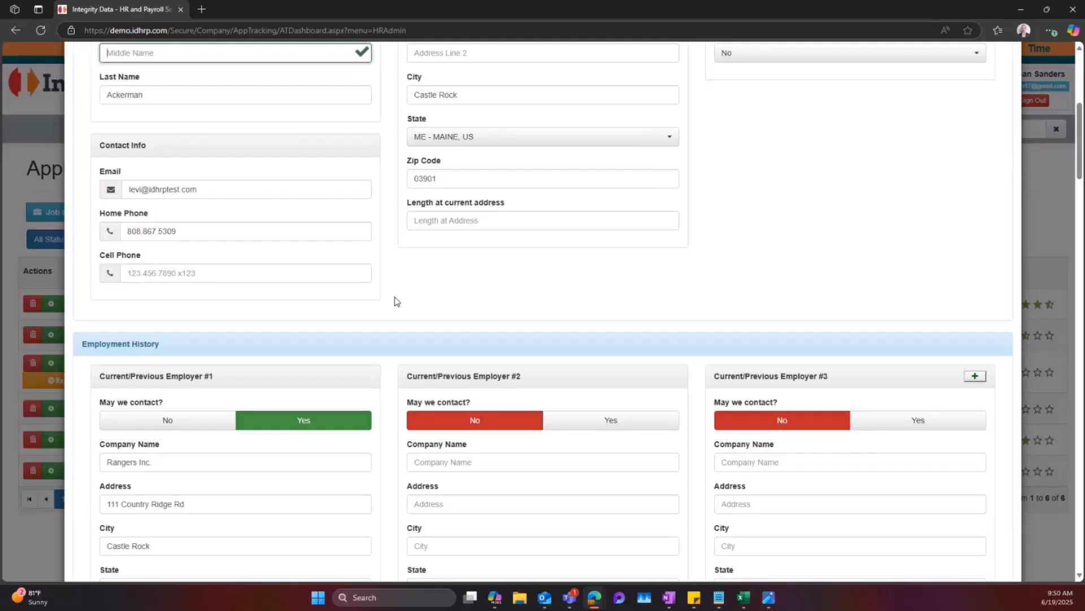
scroll(395, 301, "down", 2)
scroll(394, 299, "down", 4)
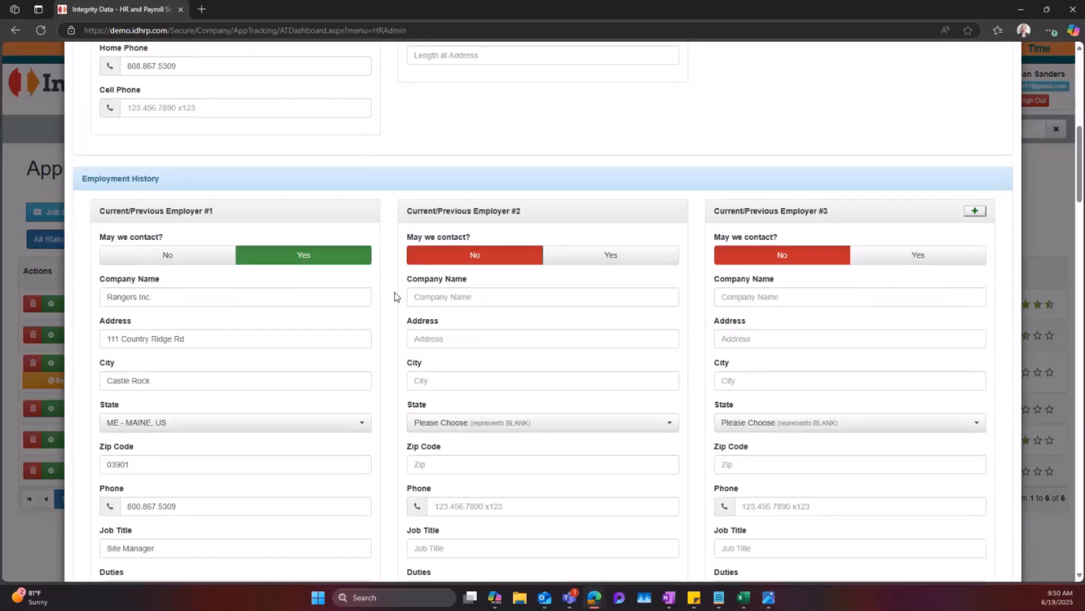
scroll(395, 297, "down", 4)
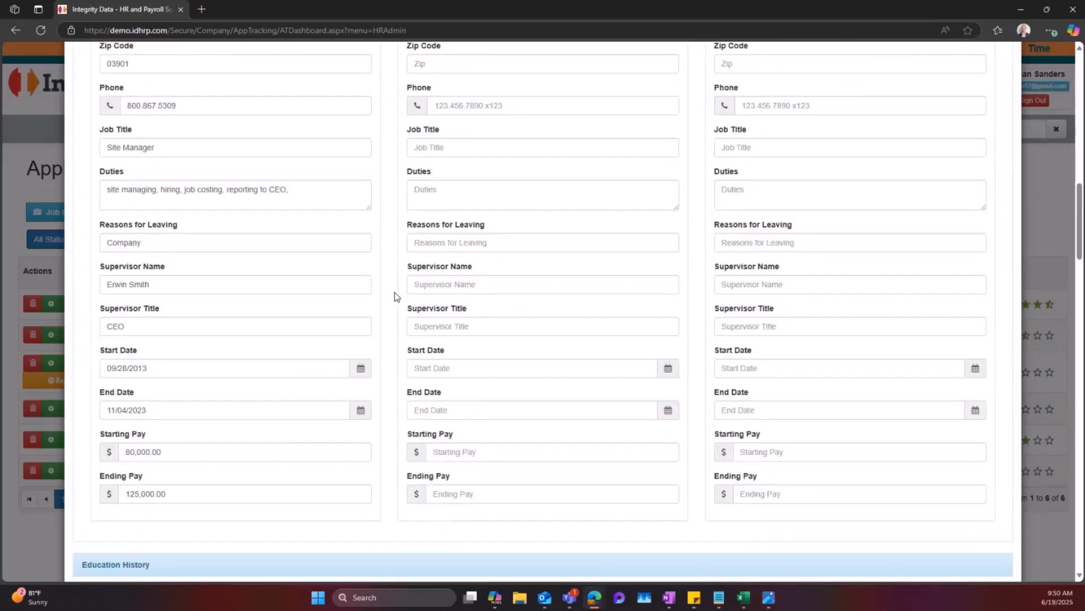
scroll(395, 297, "down", 6)
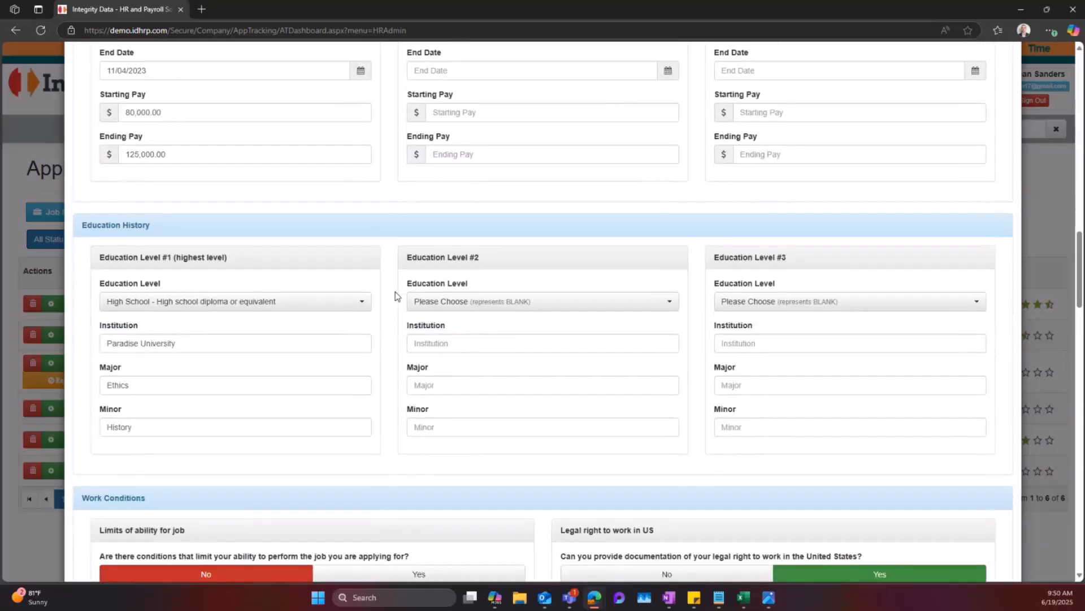
Step: Examine the application's work conditions, keywords, other questions, voluntary EEO information and attached documents
scroll(394, 296, "down", 4)
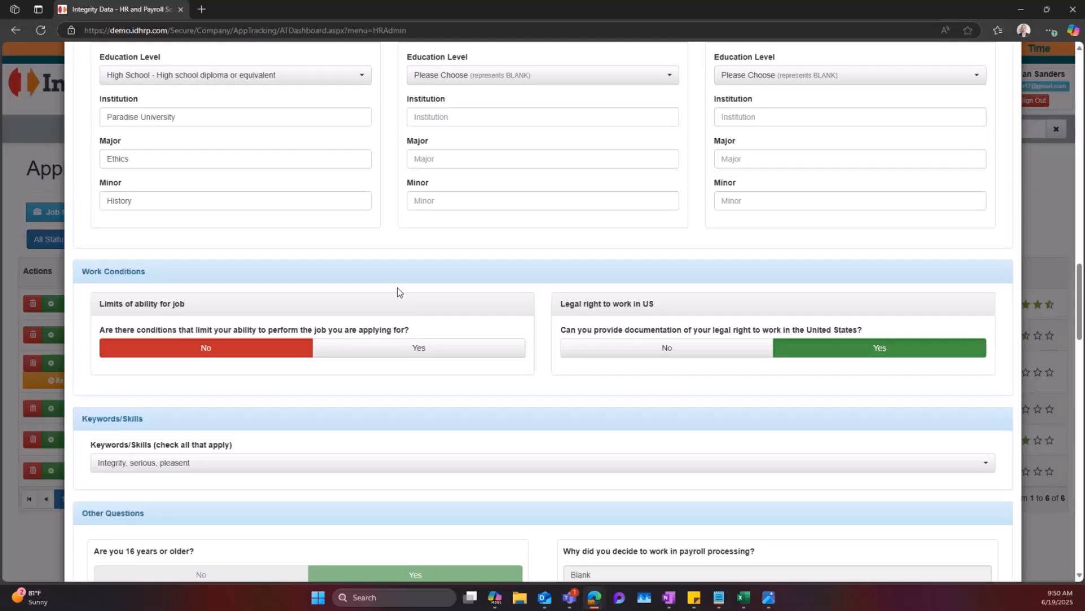
scroll(398, 292, "down", 2)
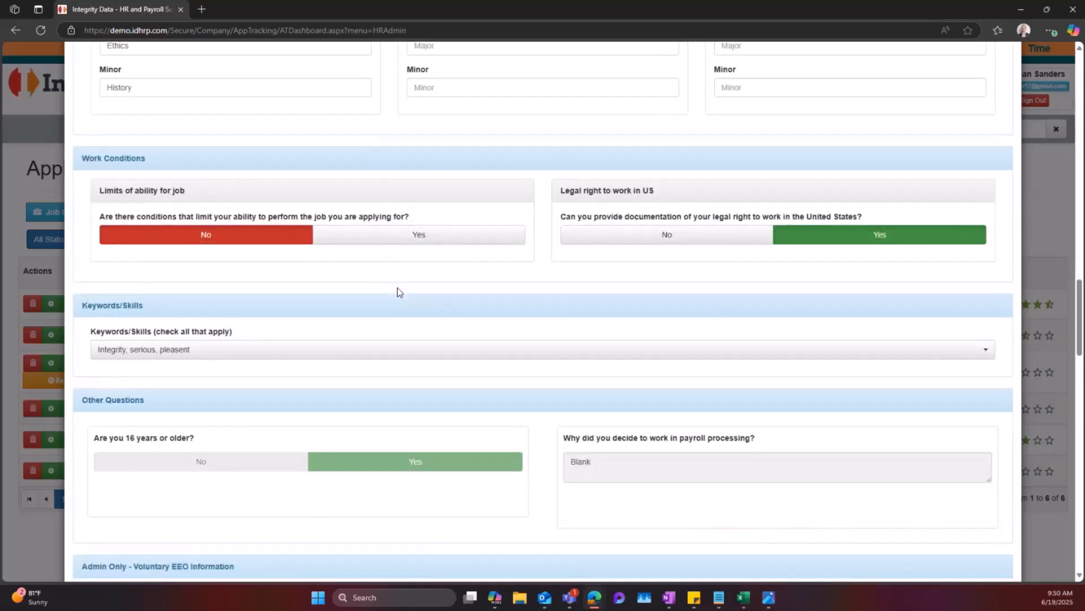
scroll(398, 291, "down", 2)
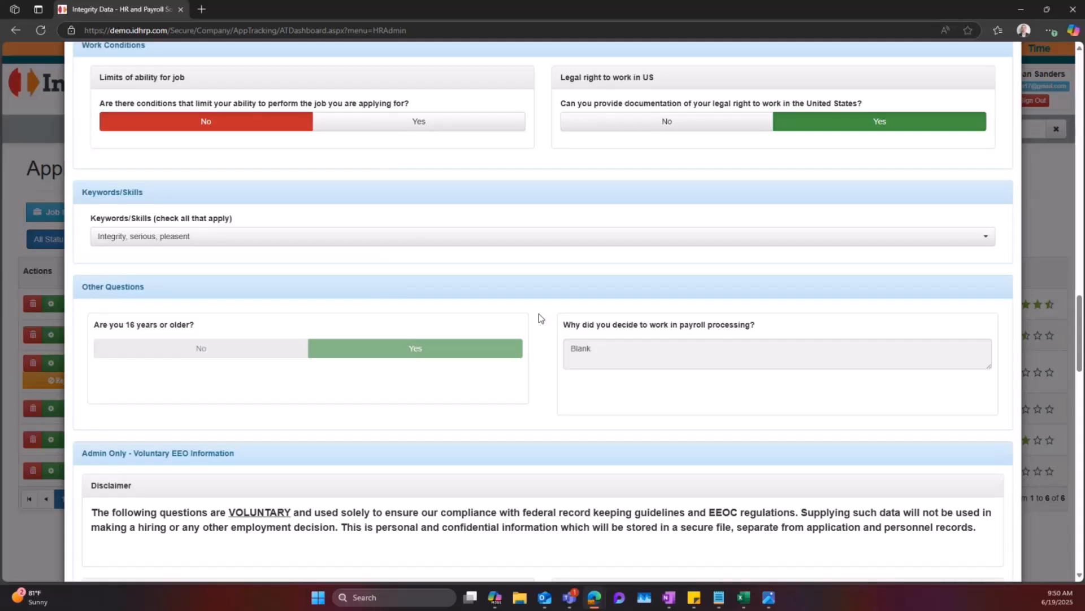
scroll(538, 317, "down", 3)
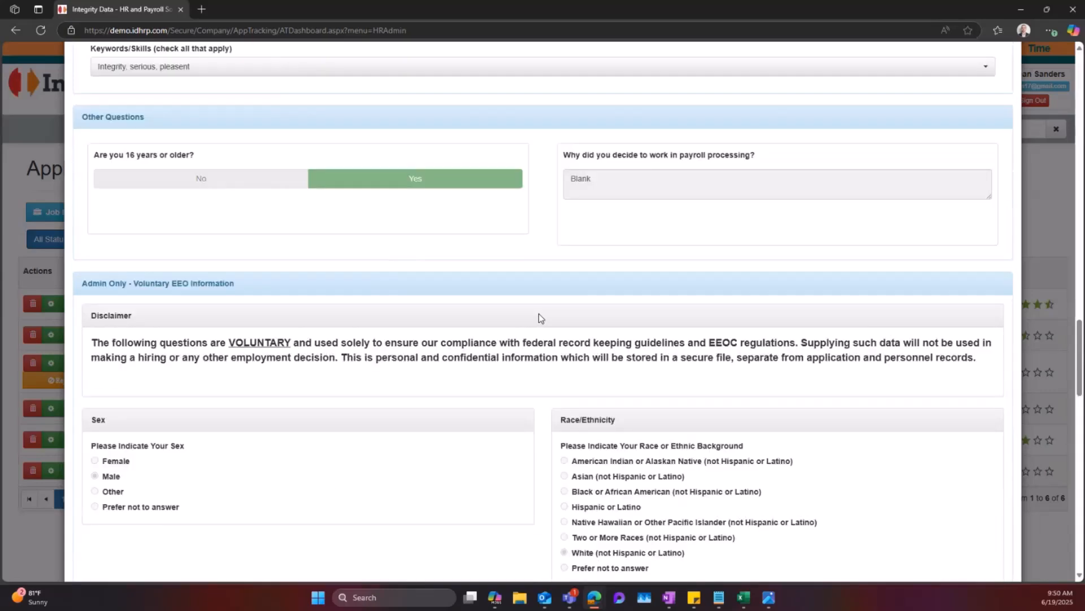
scroll(539, 317, "down", 2)
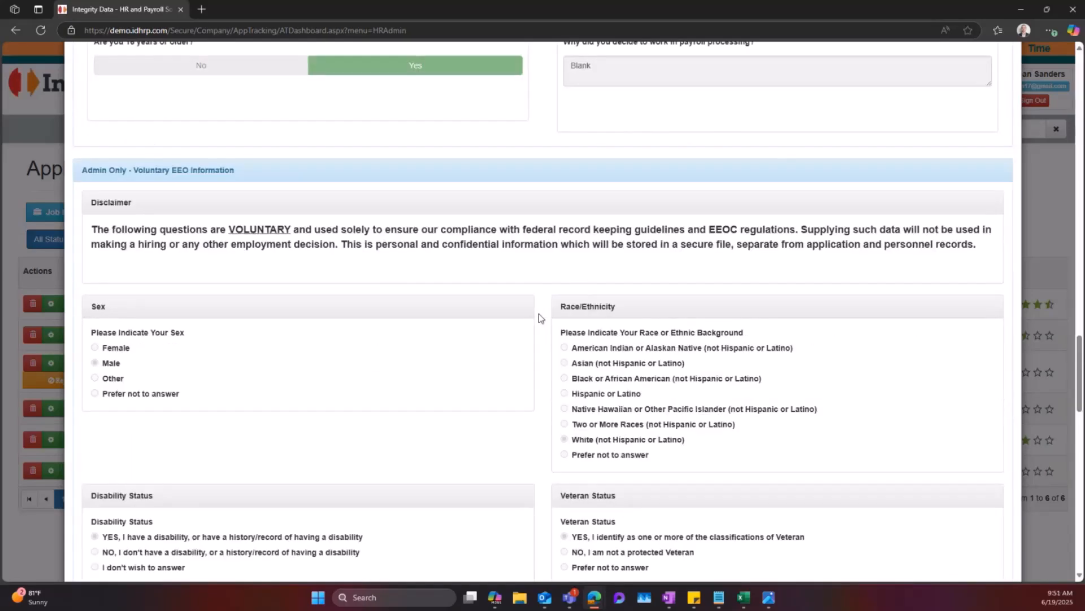
scroll(539, 315, "down", 5)
scroll(539, 318, "down", 2)
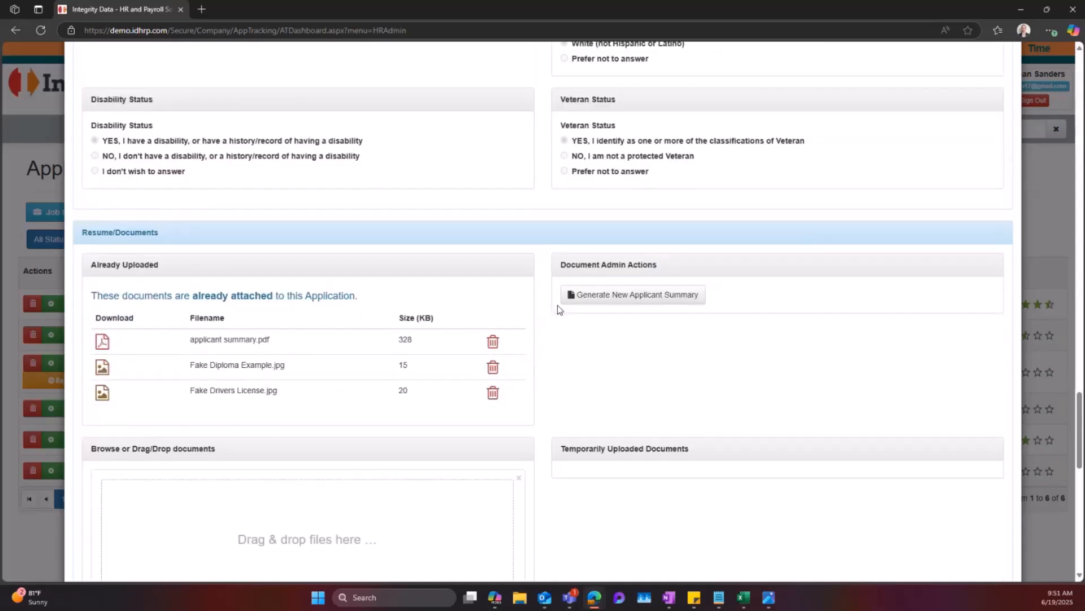
scroll(551, 316, "down", 1)
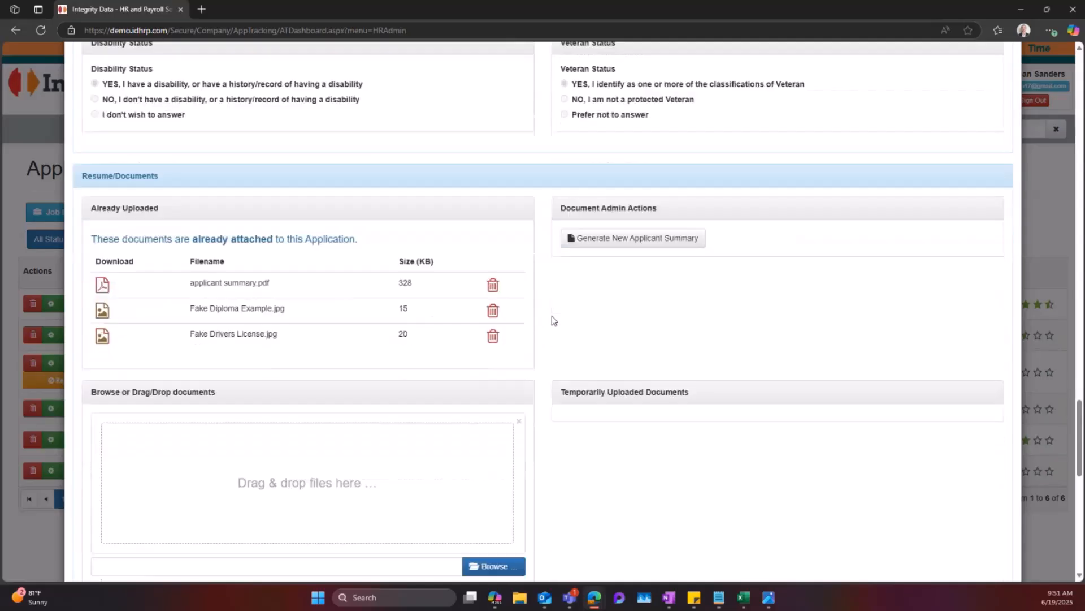
Step: Download the attached Fake Diploma Example.jpg, open it and move the image viewer clear of the document list
left_click(104, 317)
left_click(842, 86)
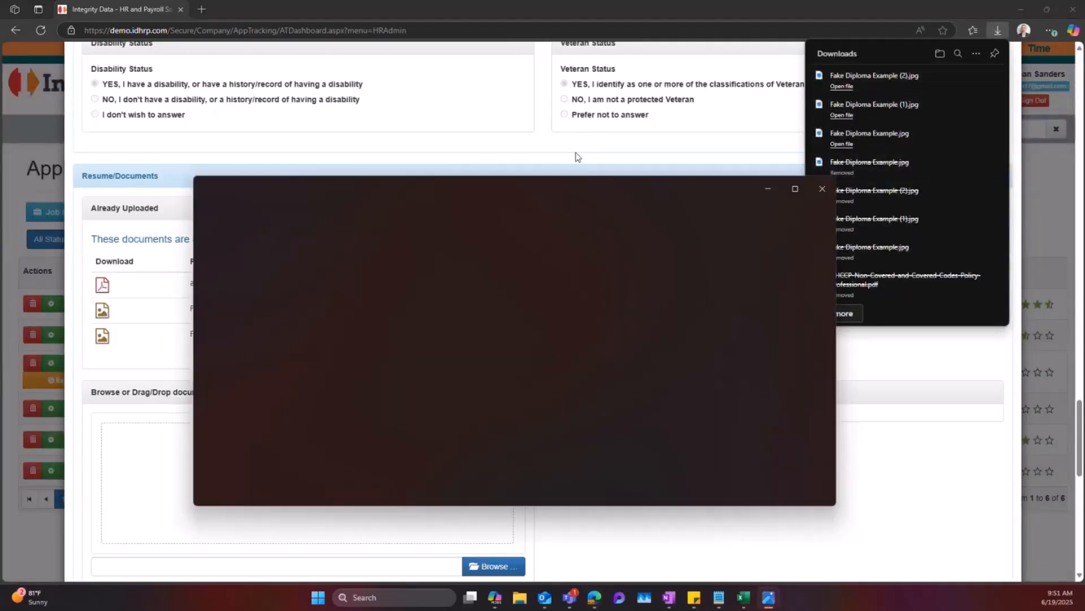
left_click_drag(569, 195, 730, 56)
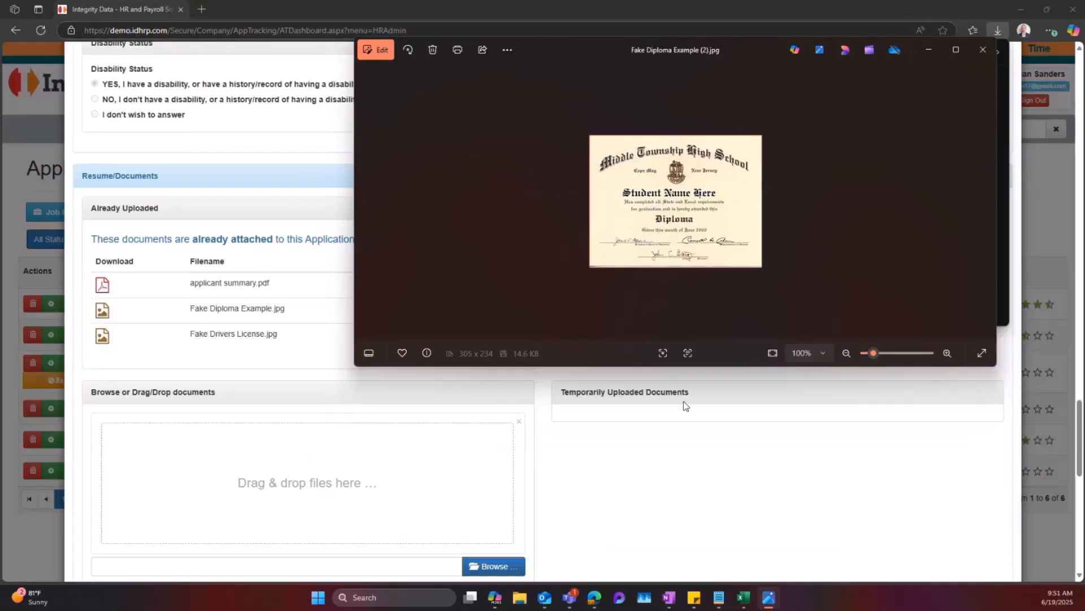
Step: Return to the application, check the e-signature at its end and close the record unsaved
left_click(595, 503)
scroll(595, 504, "down", 10)
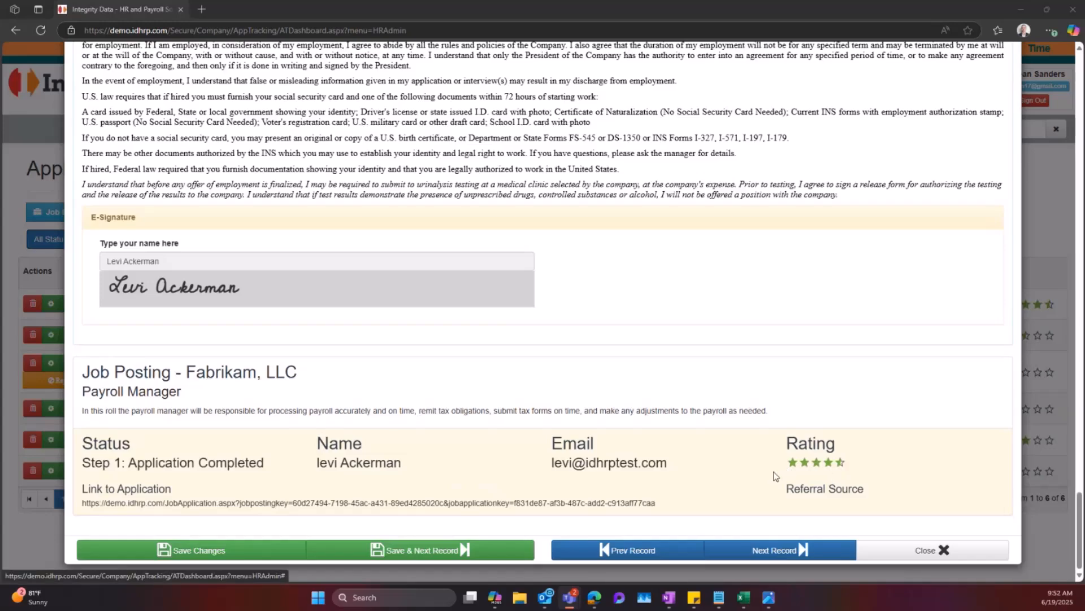
left_click(907, 560)
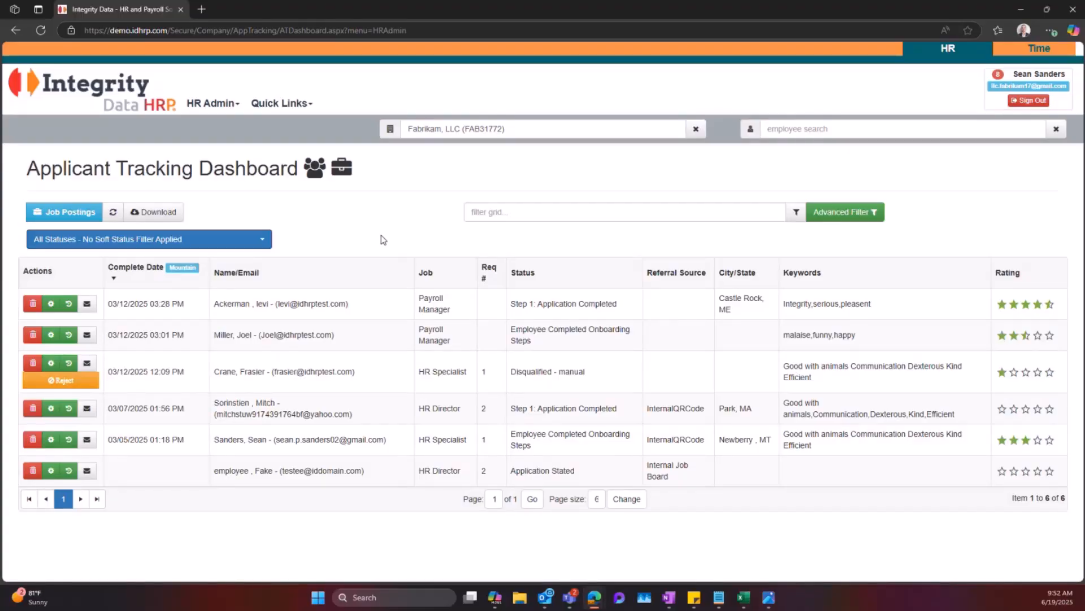
Step: Open the status change form for the same Payroll Manager applicant and preview the interview scheduling fields of Step 2: First interview
left_click(49, 306)
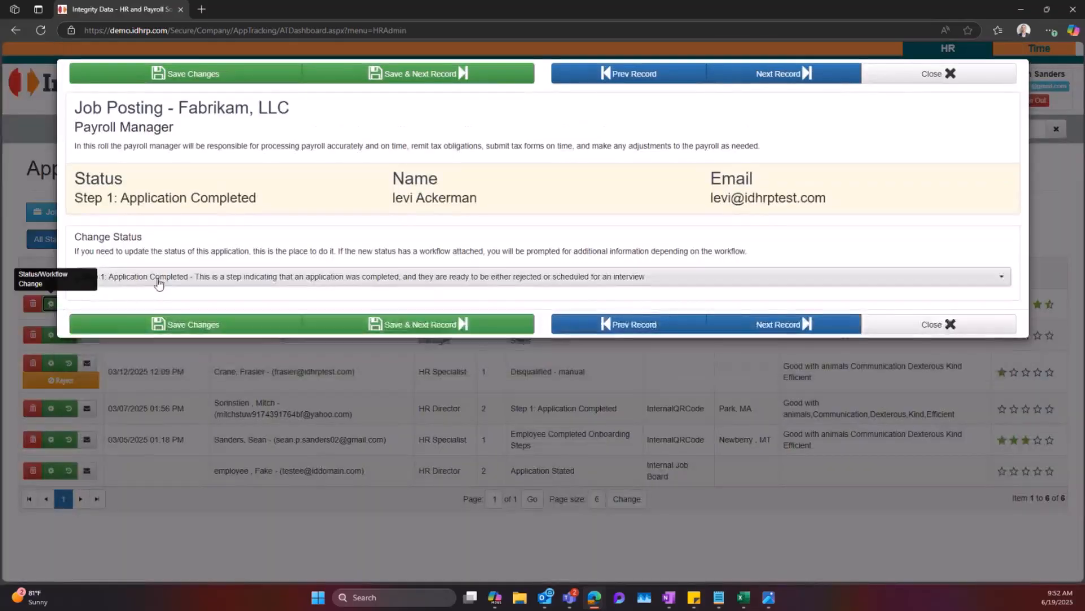
left_click(159, 280)
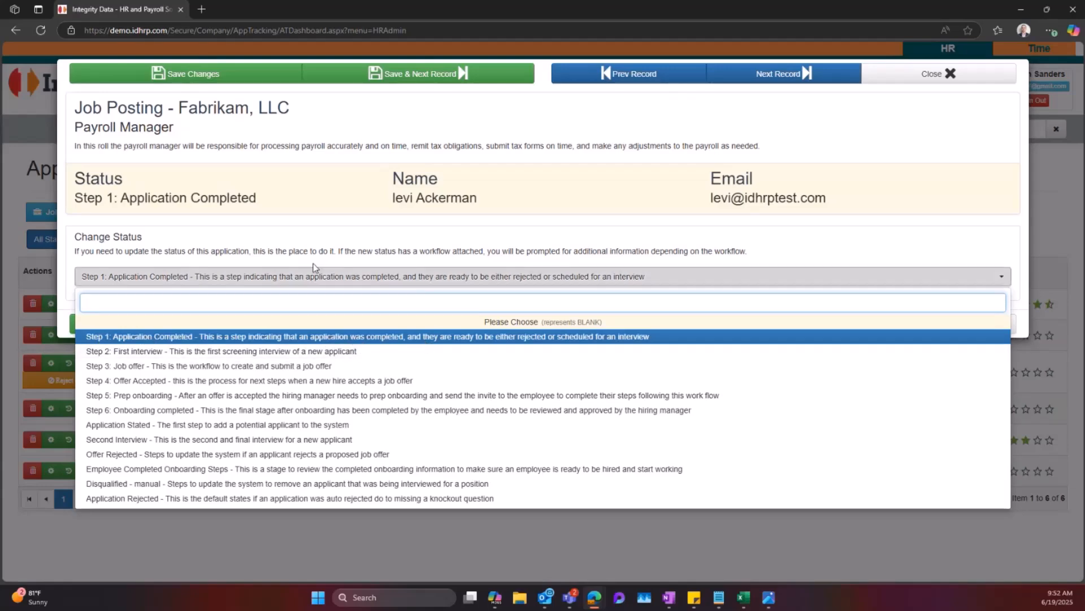
left_click(324, 274)
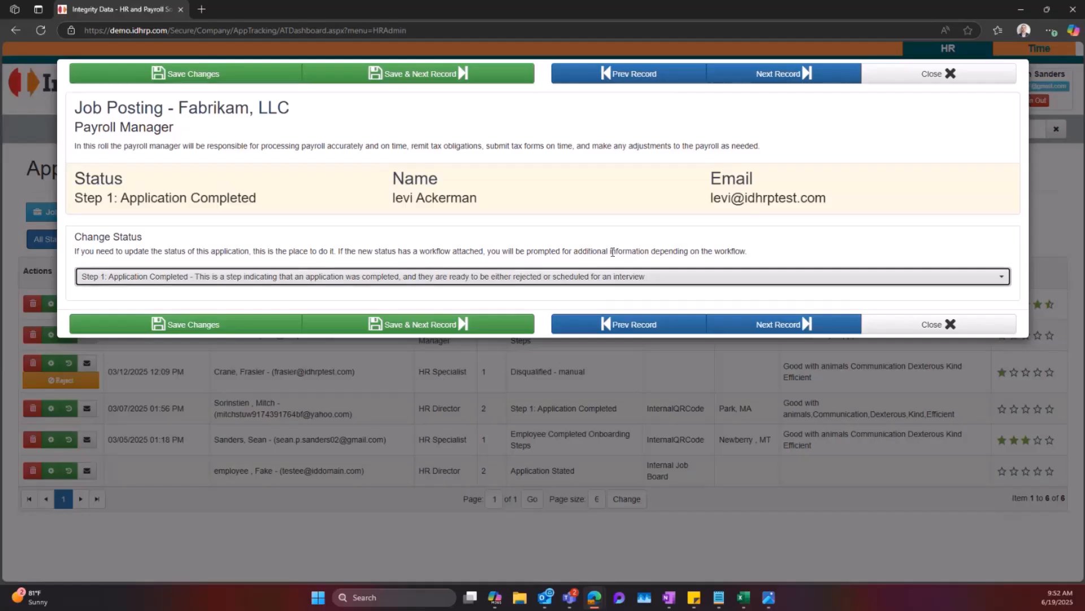
left_click(612, 277)
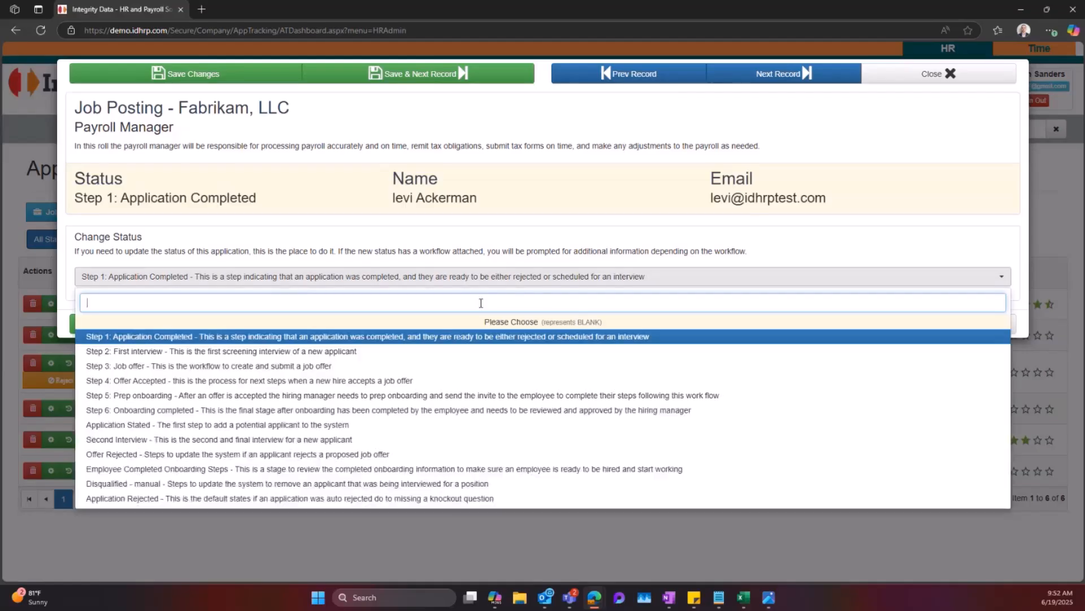
left_click(349, 353)
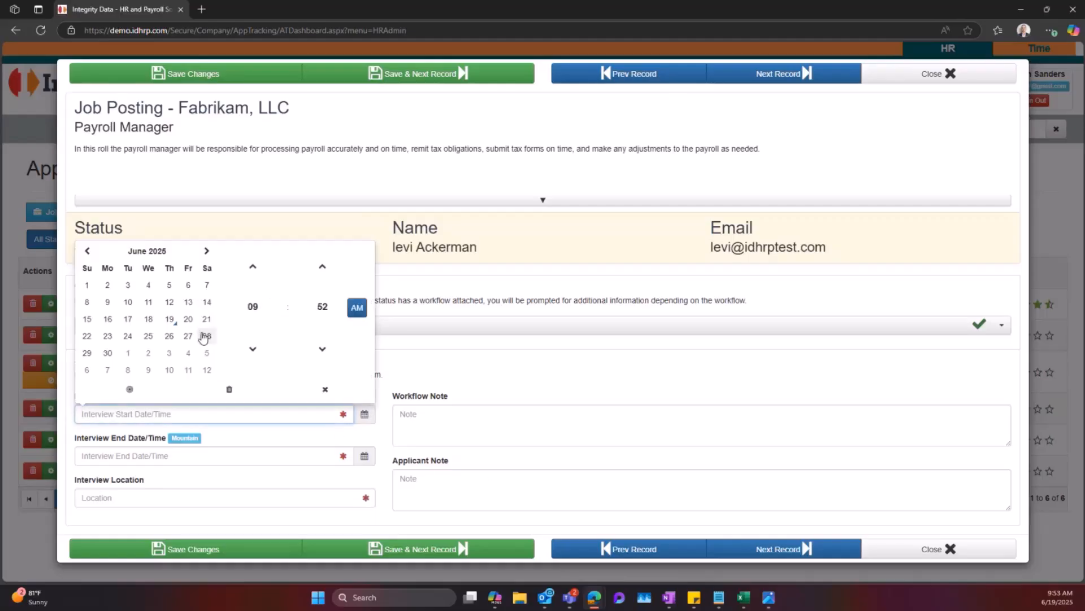
left_click(171, 321)
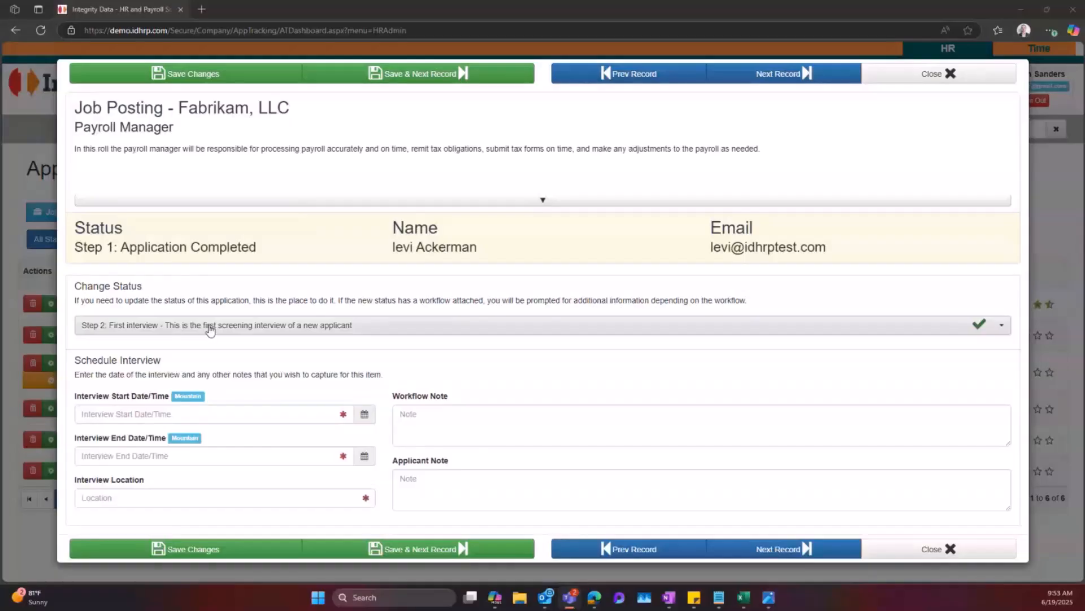
Step: Preview the Step 3: Job offer workflow with its attachable documents, and switch the status selection to Step 4: Offer Accepted
left_click(209, 328)
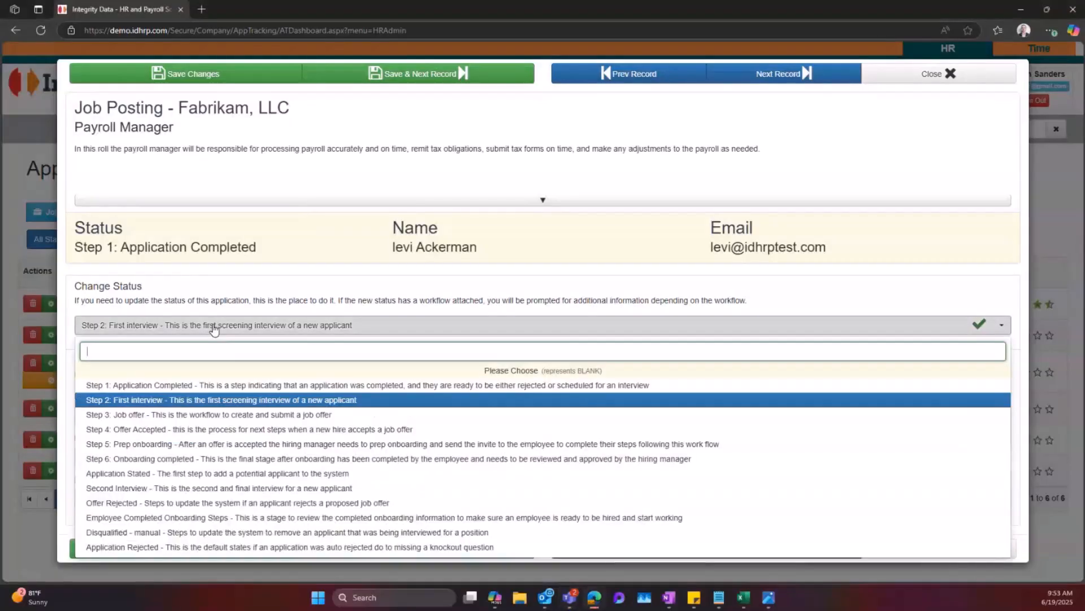
left_click(206, 416)
scroll(226, 373, "down", 2)
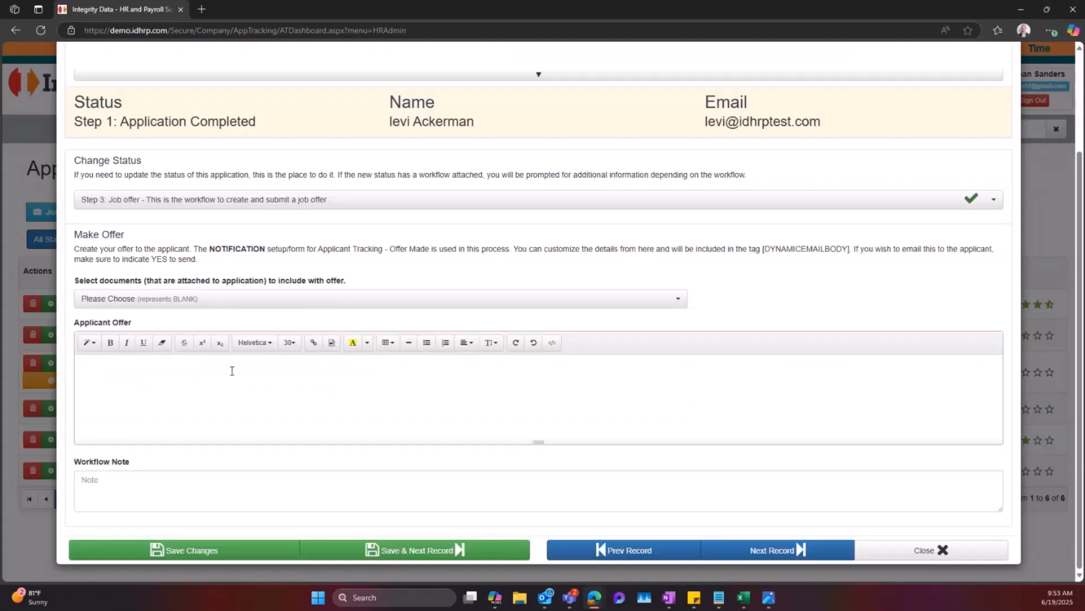
left_click(161, 311)
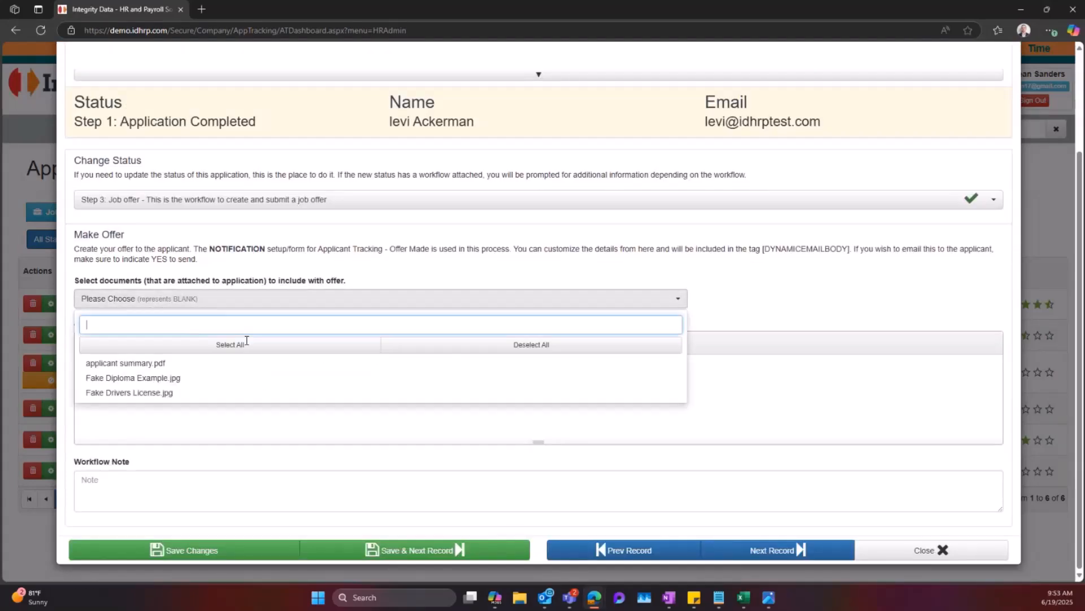
left_click(329, 274)
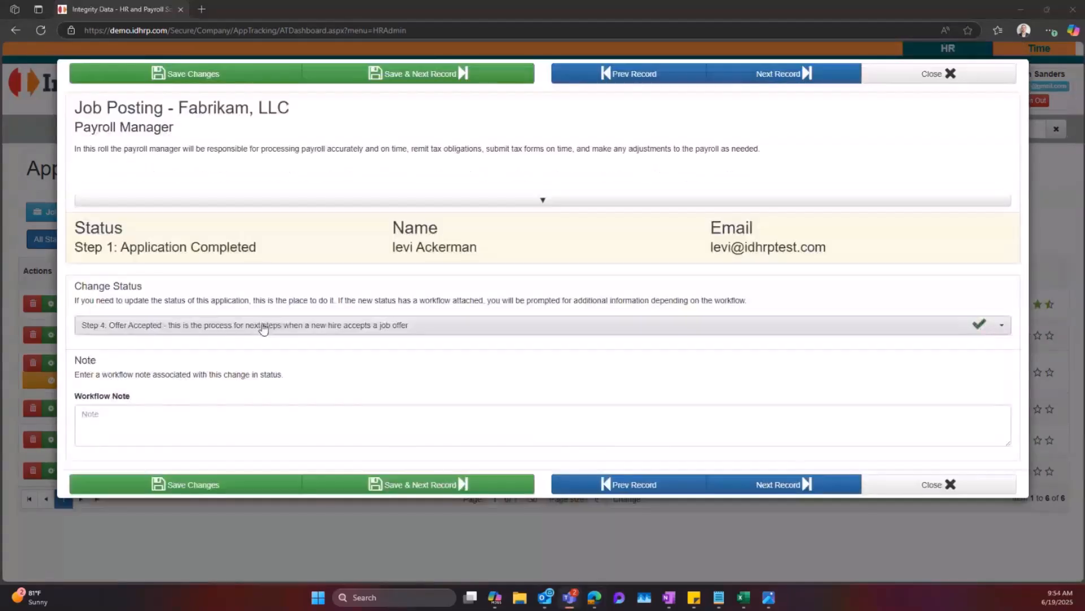
Step: Set the applicant's status to Step 5: Prep onboarding and save the change
left_click(262, 326)
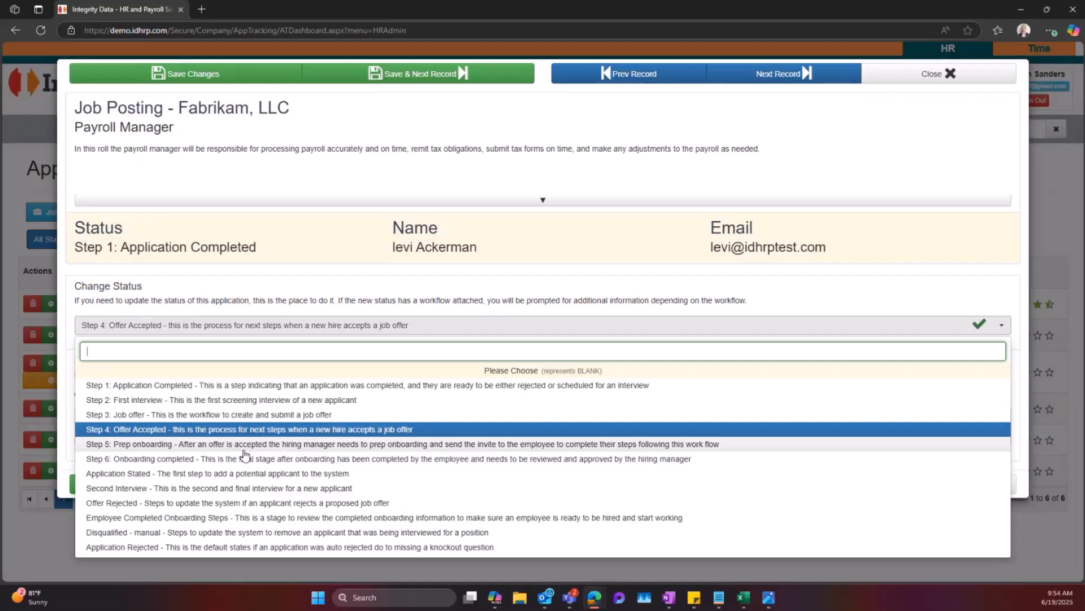
left_click(244, 449)
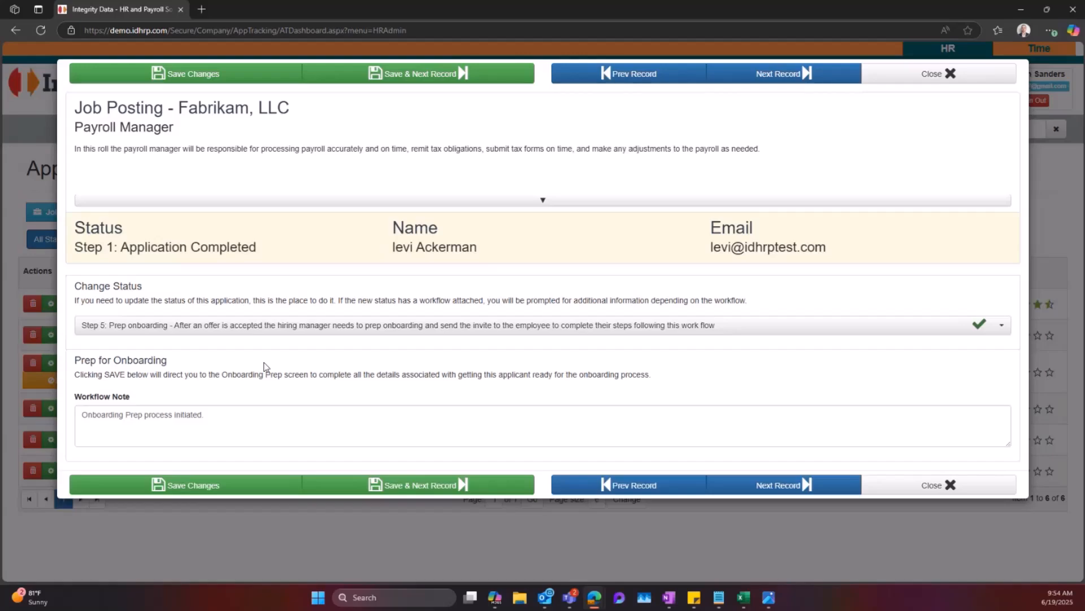
left_click(238, 486)
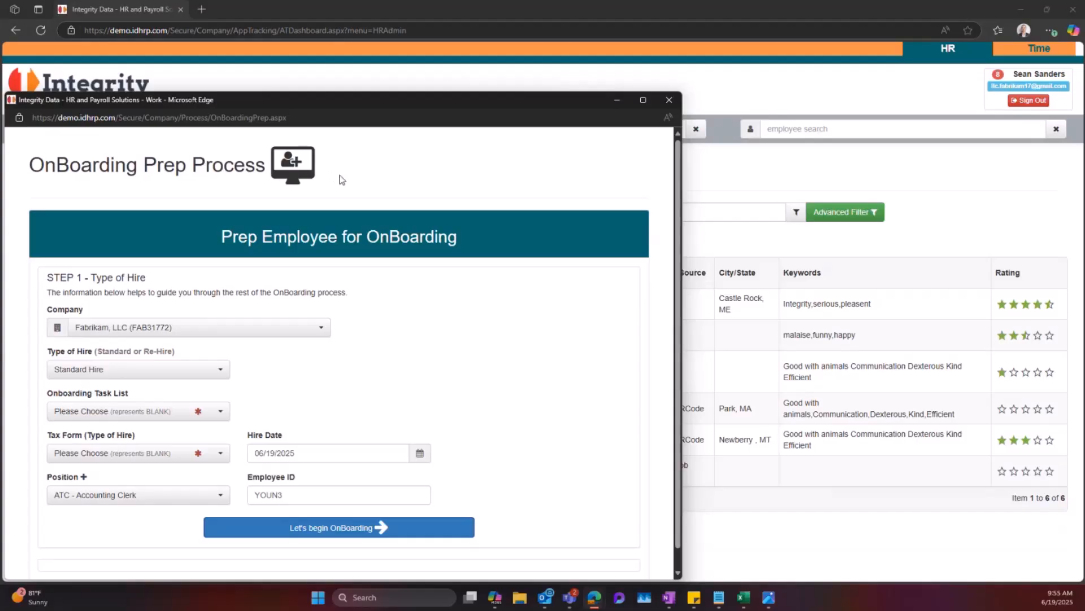
Step: Close the OnBoarding Prep Process window, return to the home dashboard and show the Hiring options
left_click(669, 100)
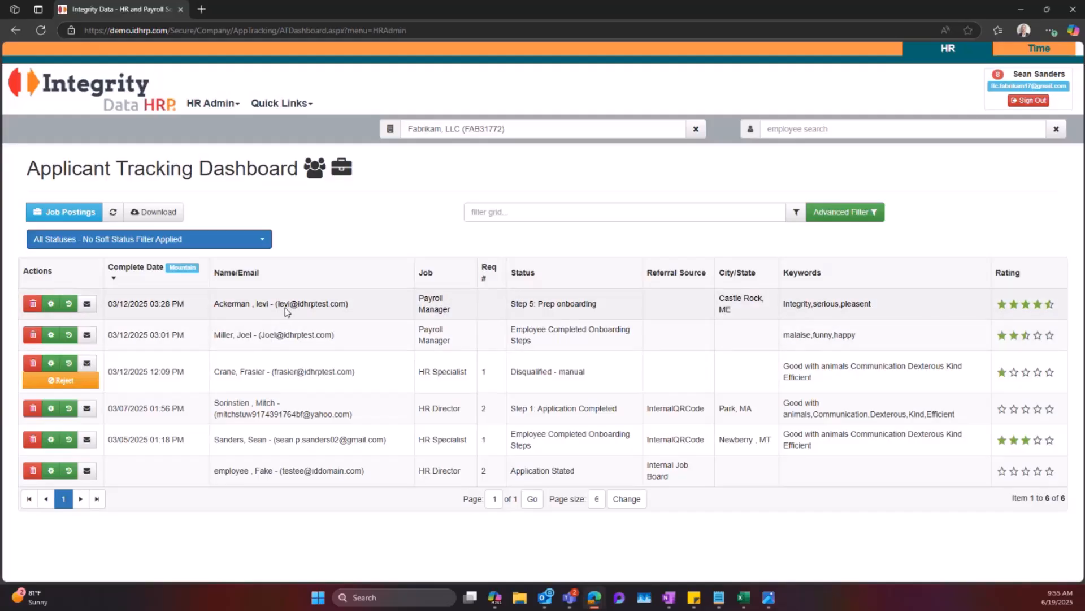
left_click(134, 109)
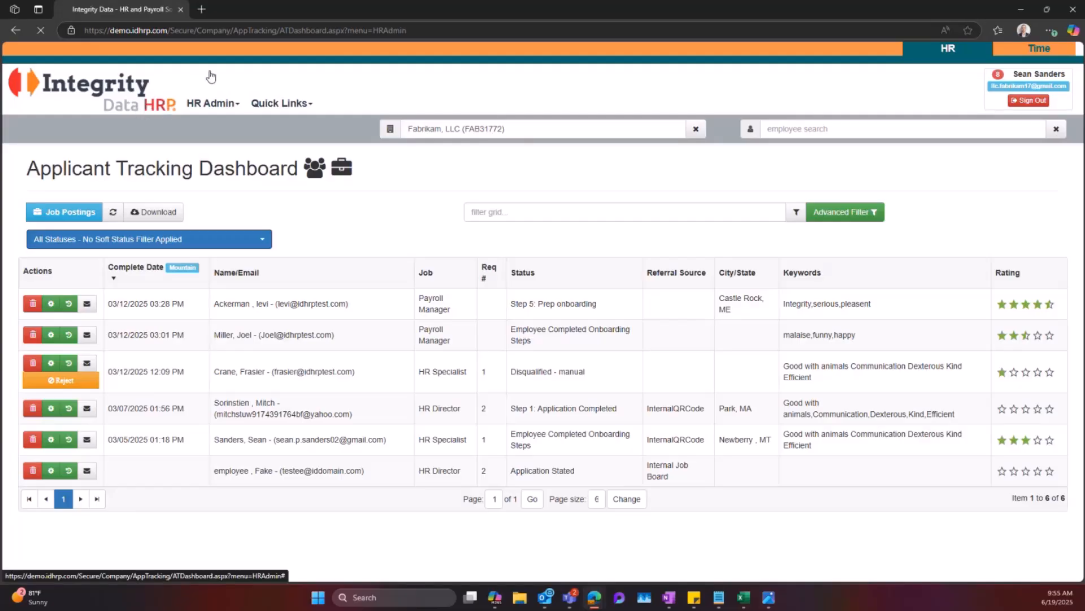
mouse_move(310, 376)
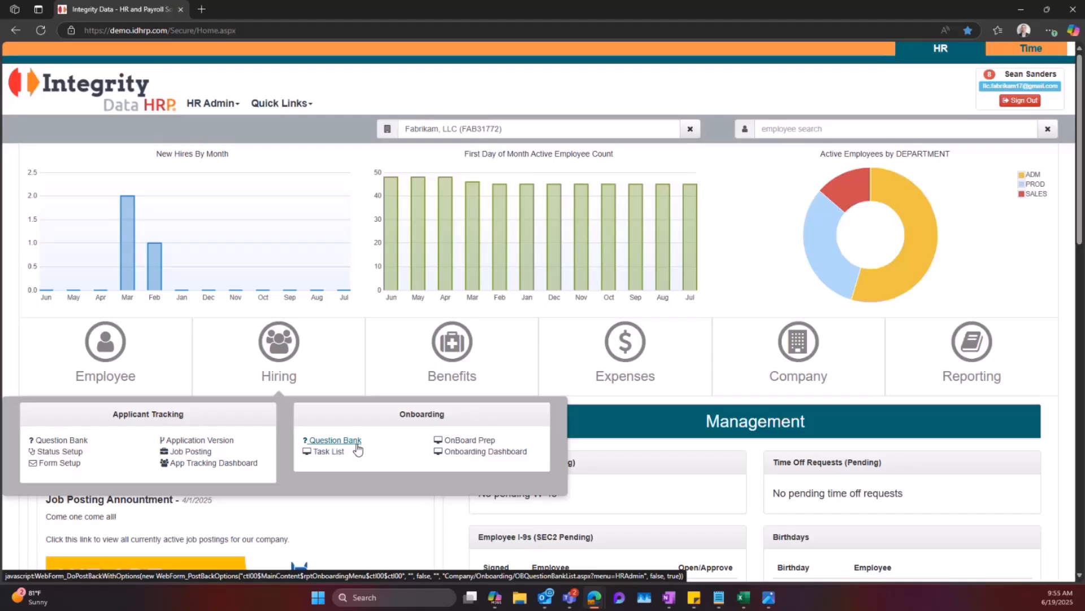
Step: View the Onboarding Task List page, return to the home dashboard and show the Hiring options
left_click(327, 454)
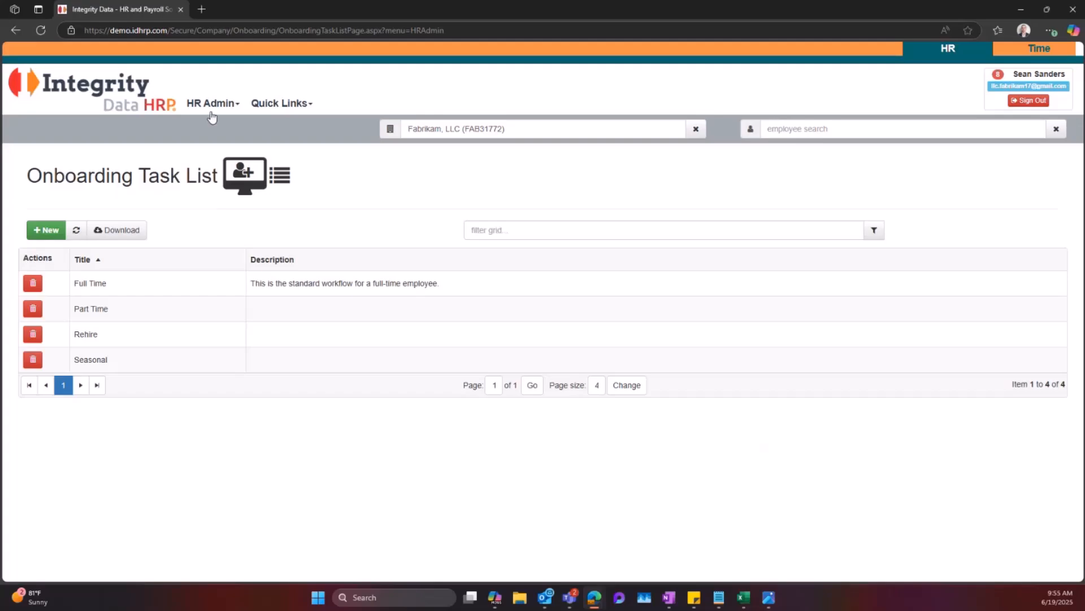
left_click(191, 110)
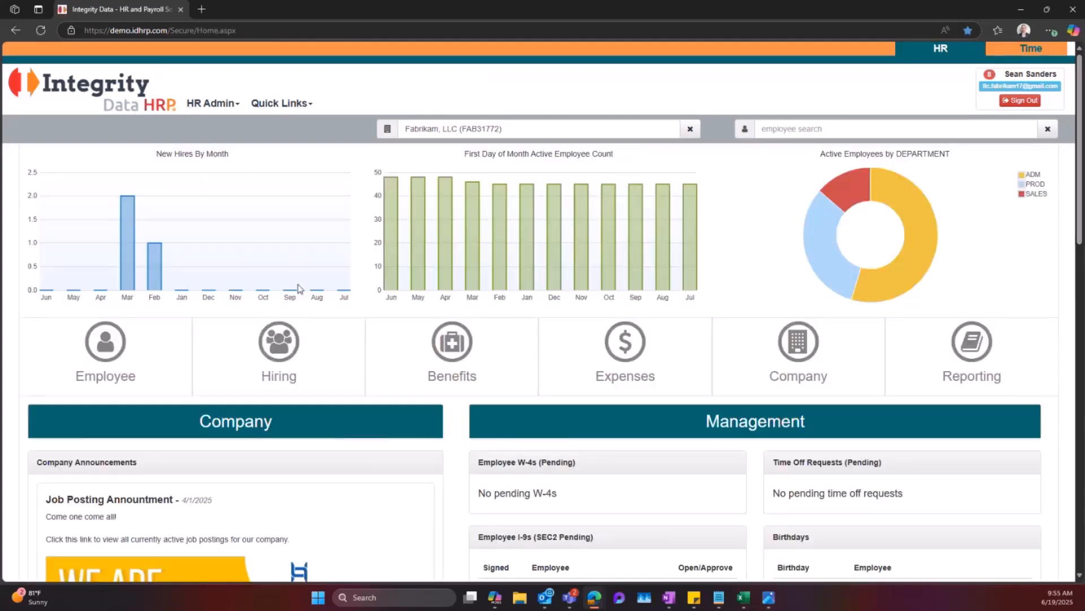
left_click(303, 356)
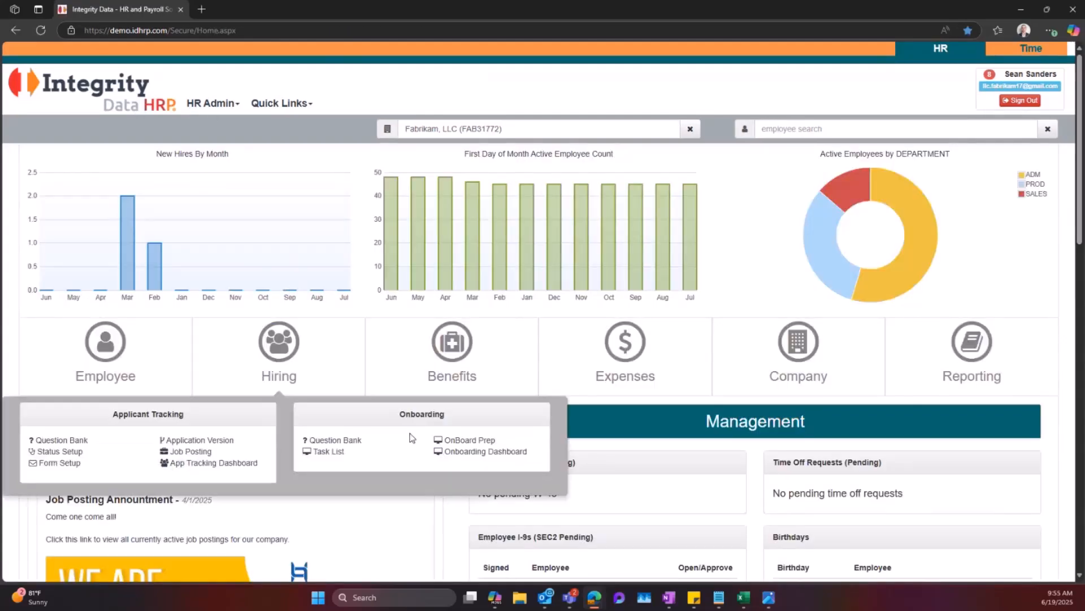
Step: Open OnBoard Prep, review the STEP 1 - Type of Hire fields and return to the home dashboard
left_click(483, 445)
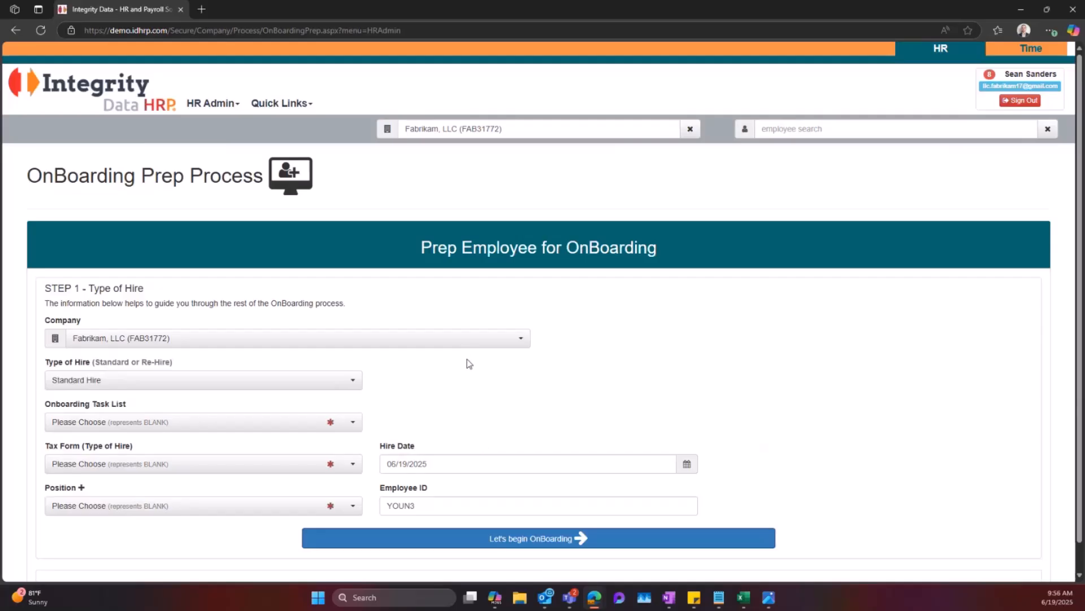
scroll(452, 359, "down", 1)
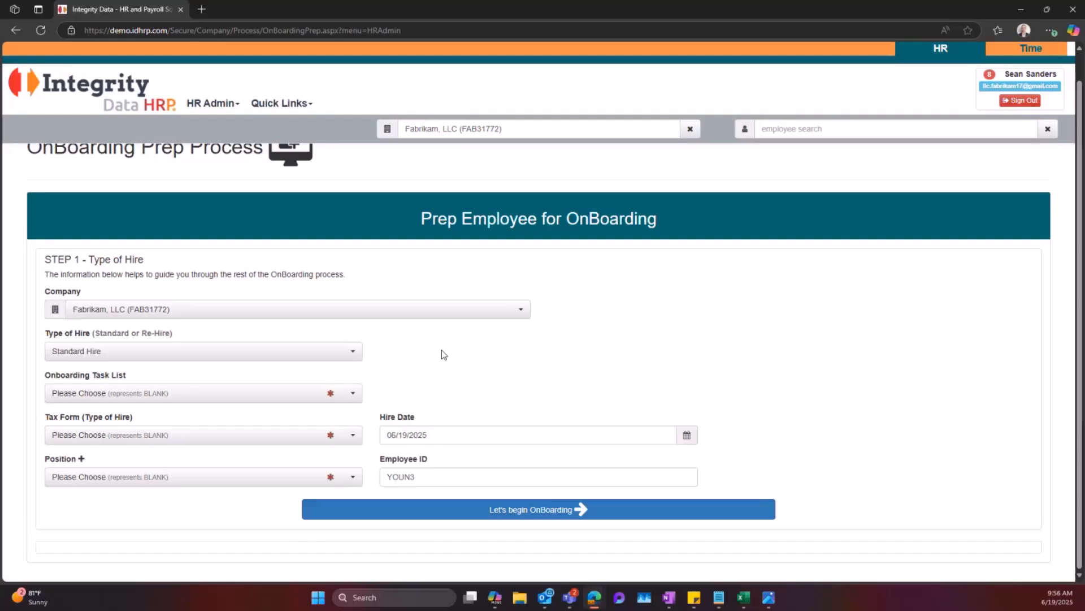
left_click(155, 64)
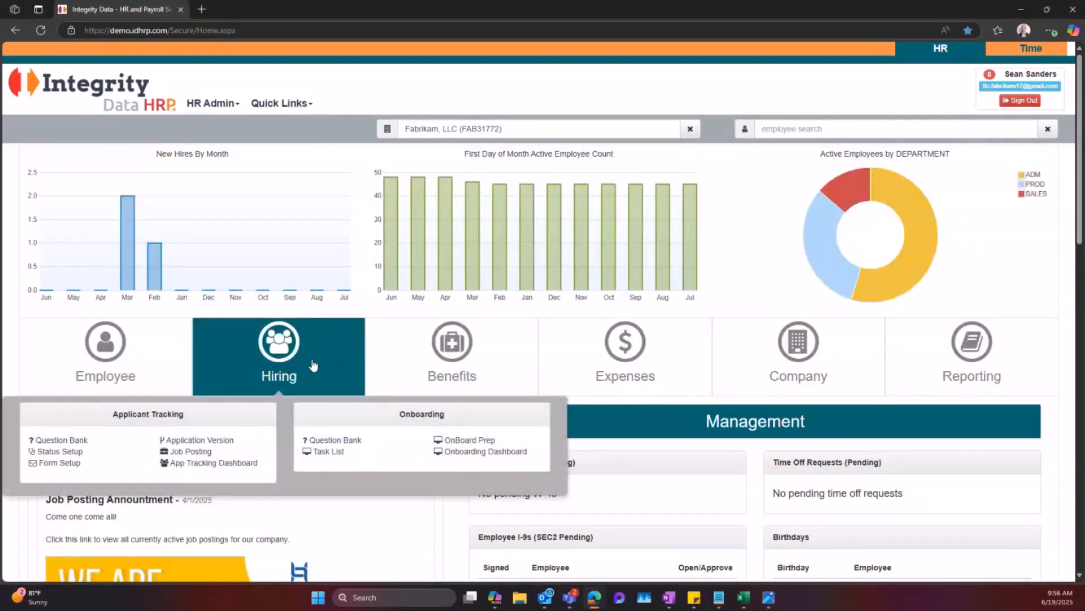
Step: Open the Onboarding Dashboard, open the record with the Requires Approval status and point out its Onboarding Task List field
left_click(497, 456)
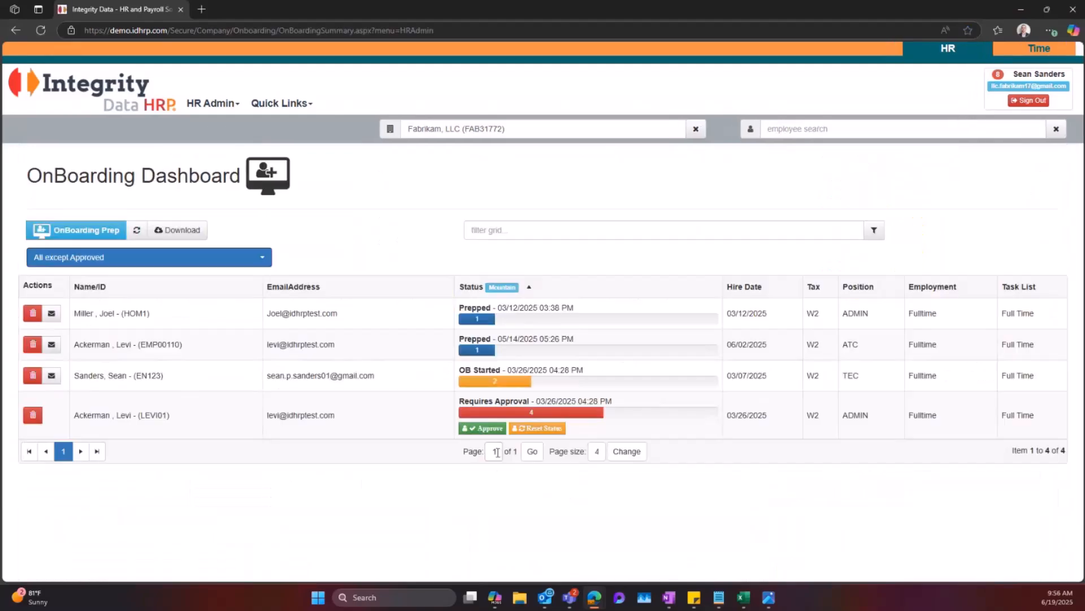
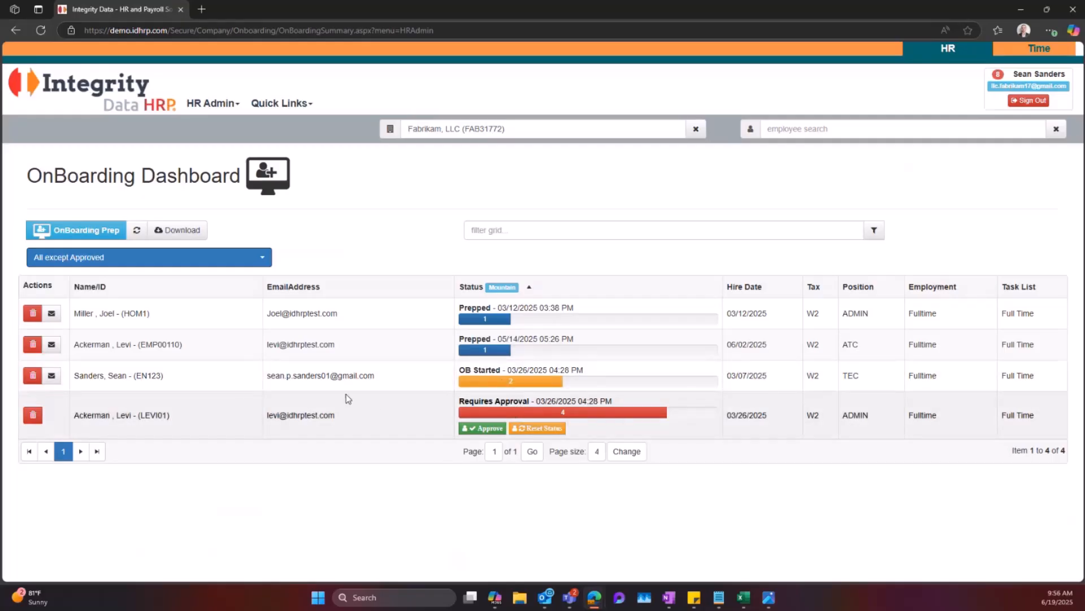
left_click(266, 419)
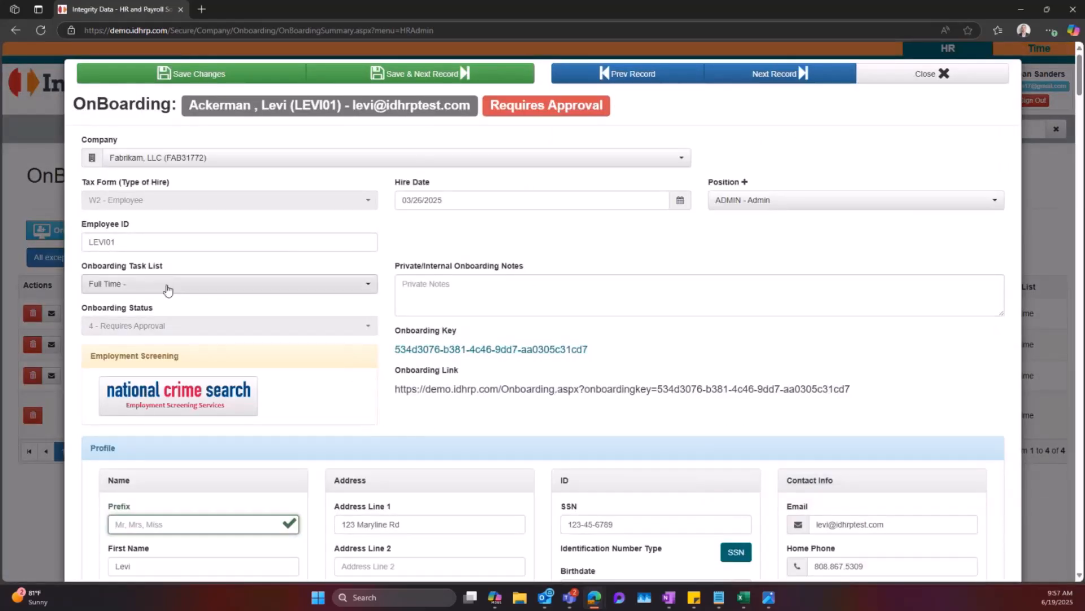
left_click_drag(83, 268, 163, 267)
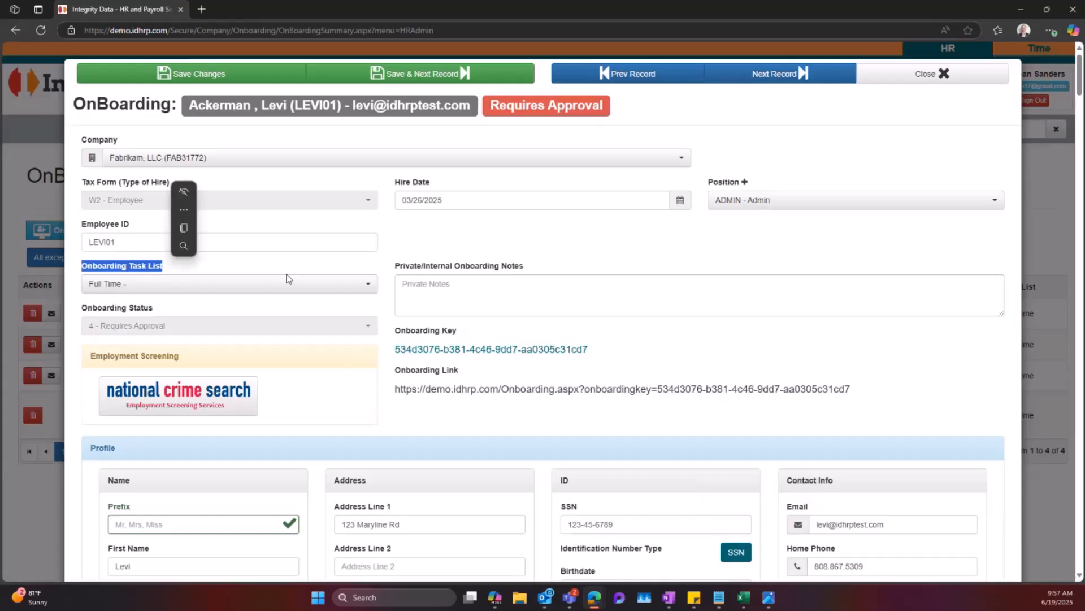
left_click(395, 267)
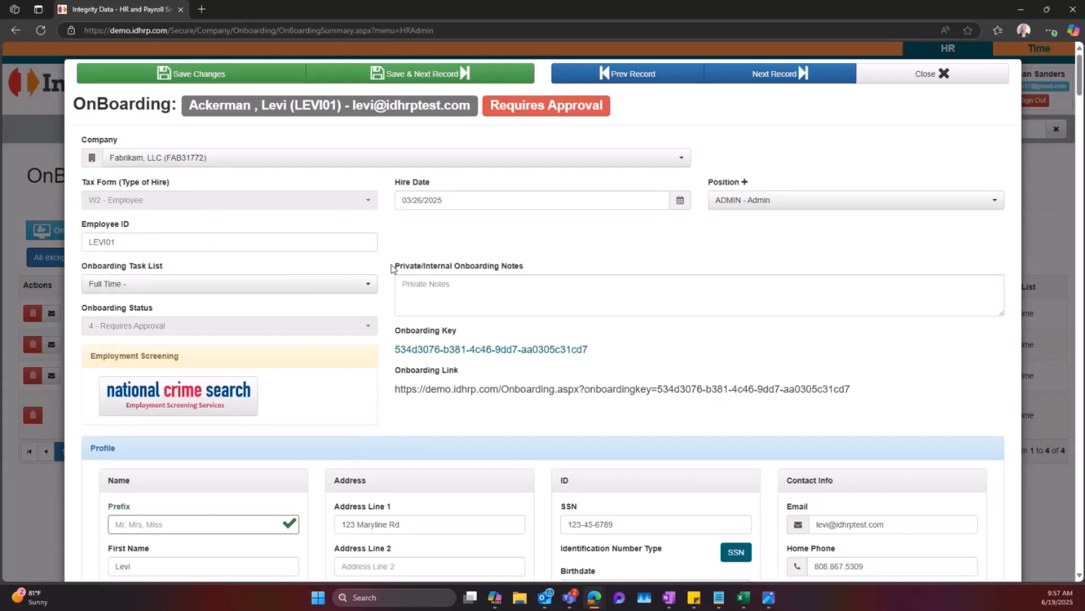
Step: Review the onboarding record's employment screening, profile, classification, compensation, benefits and employment sections
scroll(394, 268, "down", 3)
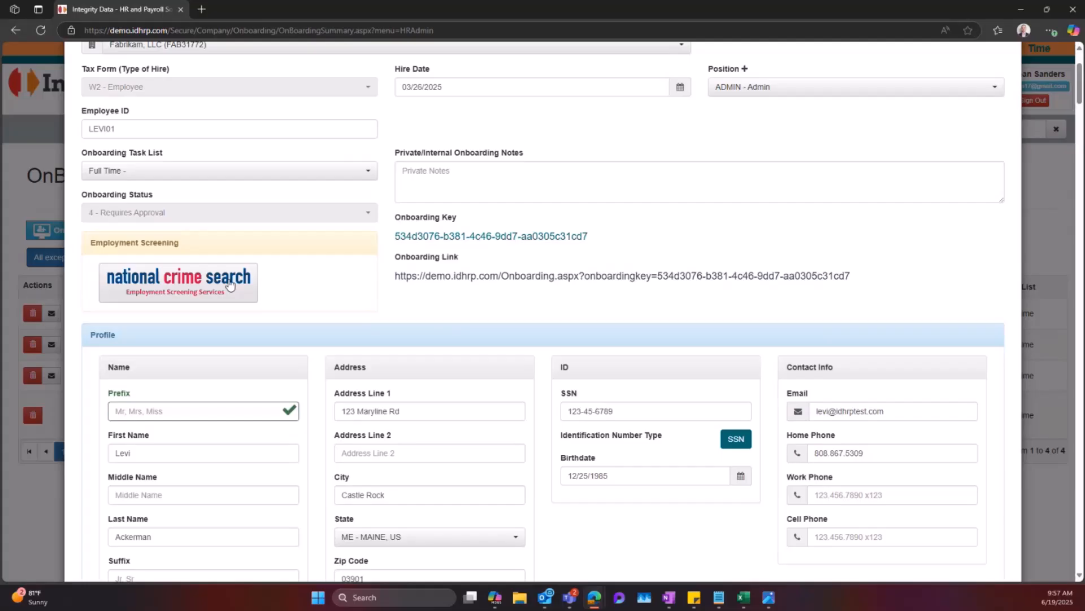
scroll(315, 291, "down", 2)
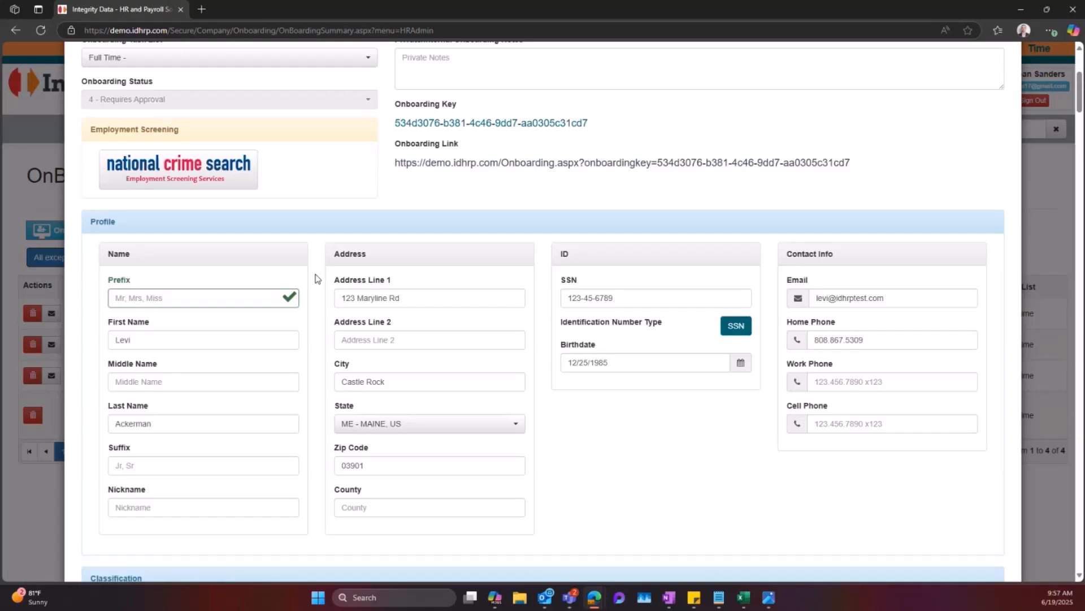
scroll(315, 278, "down", 7)
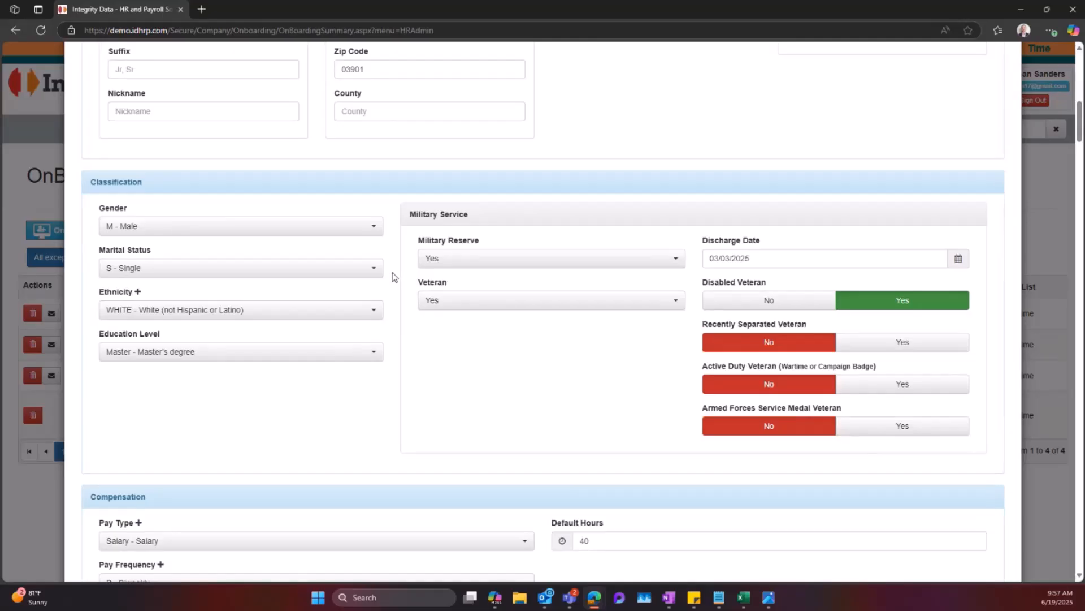
scroll(394, 277, "down", 4)
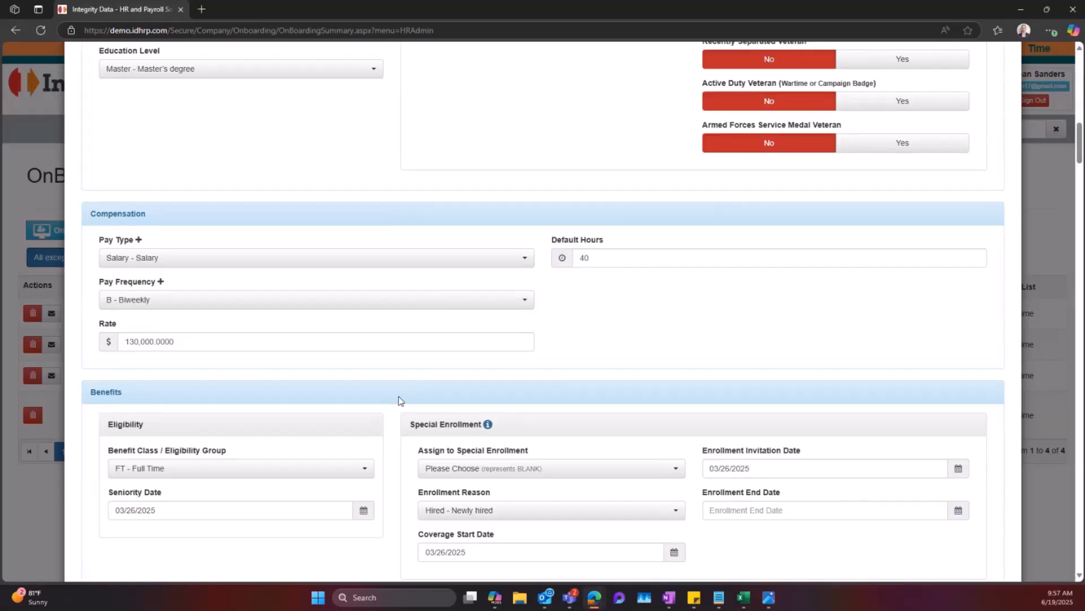
scroll(398, 395, "down", 3)
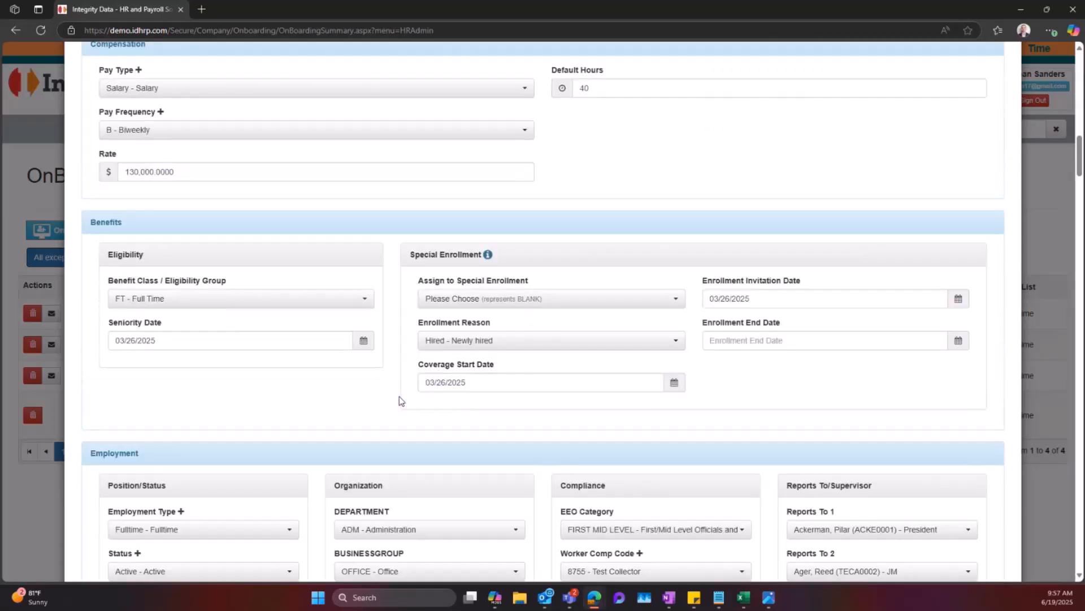
scroll(399, 399, "down", 4)
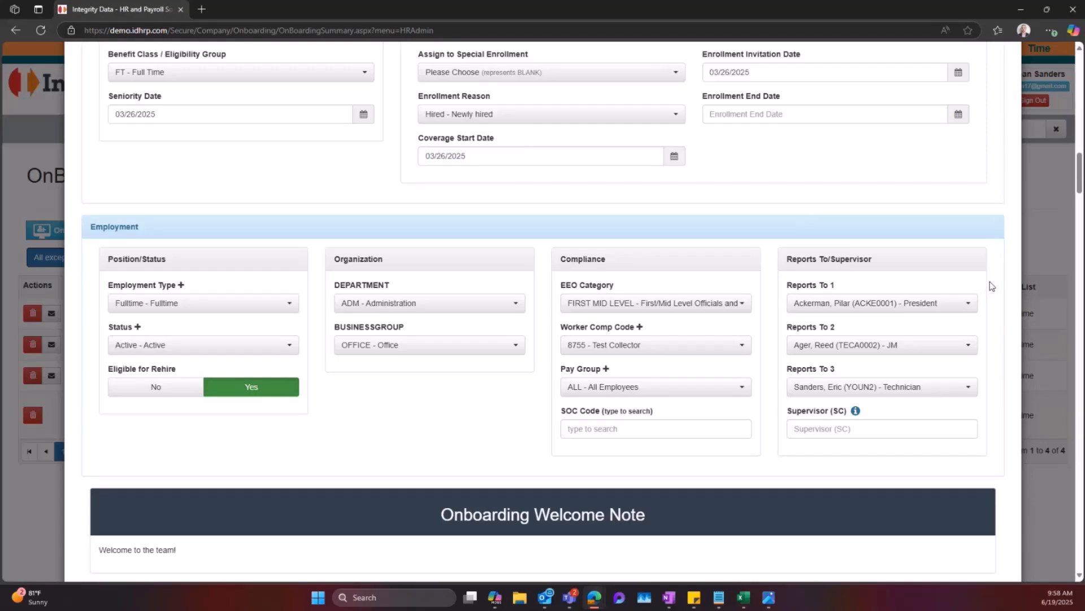
Step: Review the Onboarding Welcome Note, Emergency Contact fields and Custom Questions answers in the onboarding record
scroll(993, 286, "down", 3)
scroll(995, 287, "down", 4)
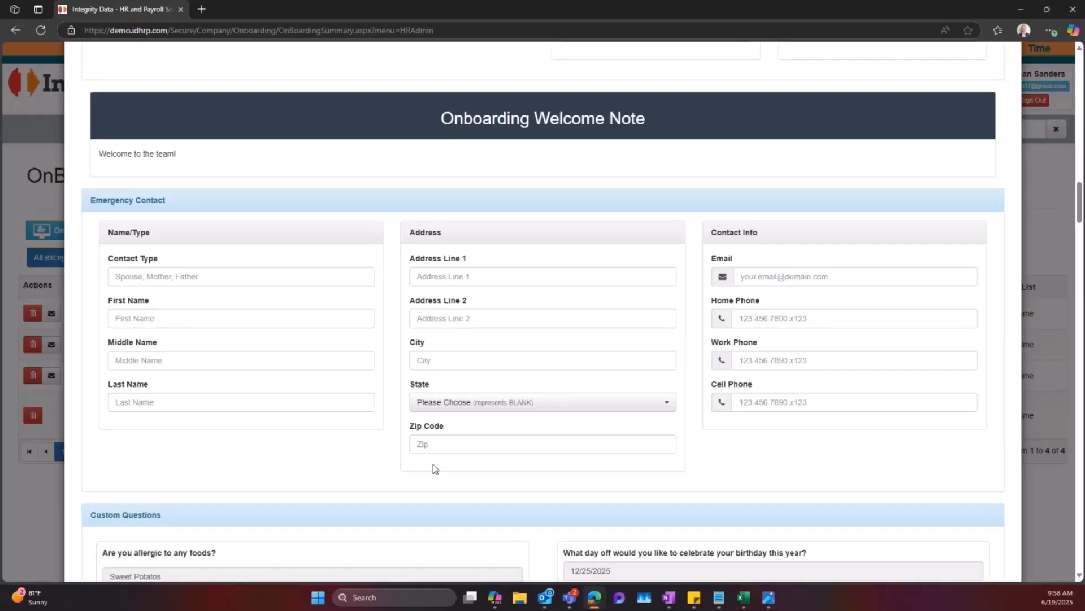
scroll(484, 478, "down", 3)
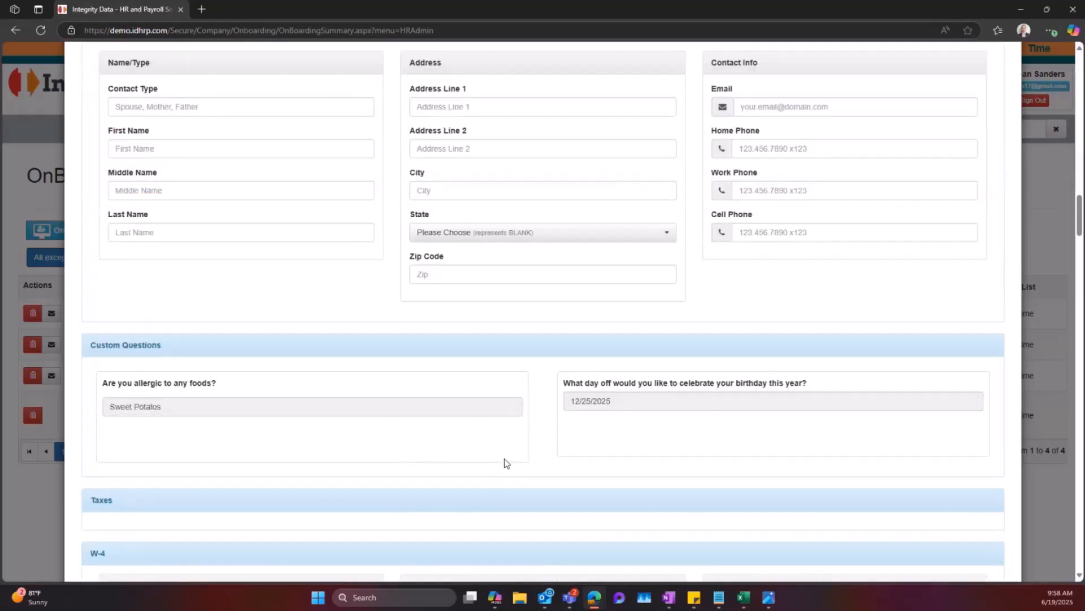
scroll(507, 459, "down", 1)
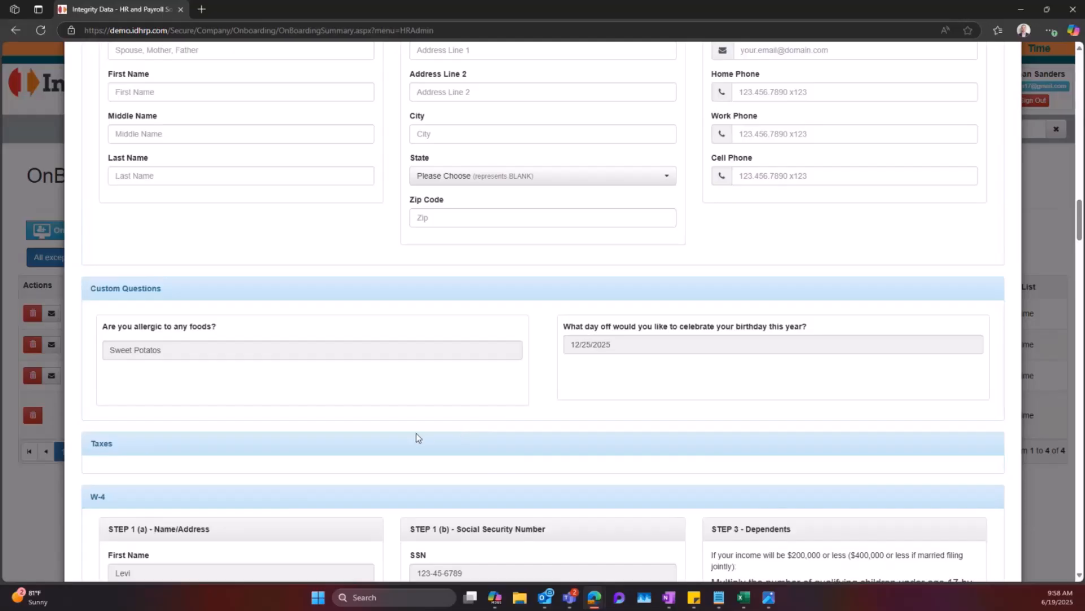
Step: Examine the new hire's W-4 section, from name and filing status through other adjustments to the e-signature
scroll(398, 433, "down", 2)
scroll(392, 427, "down", 3)
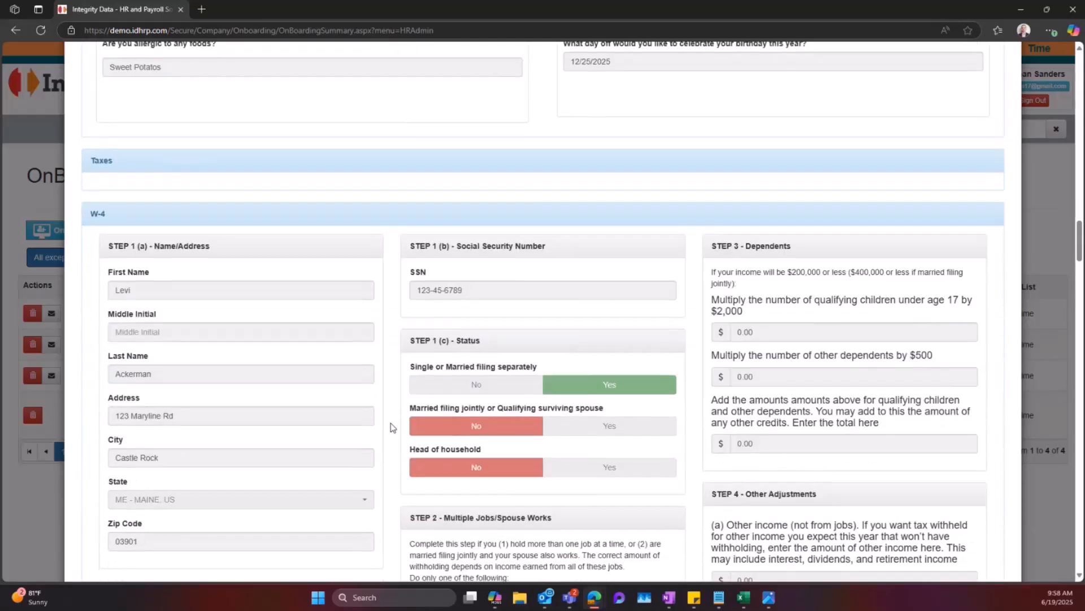
scroll(391, 428, "down", 1)
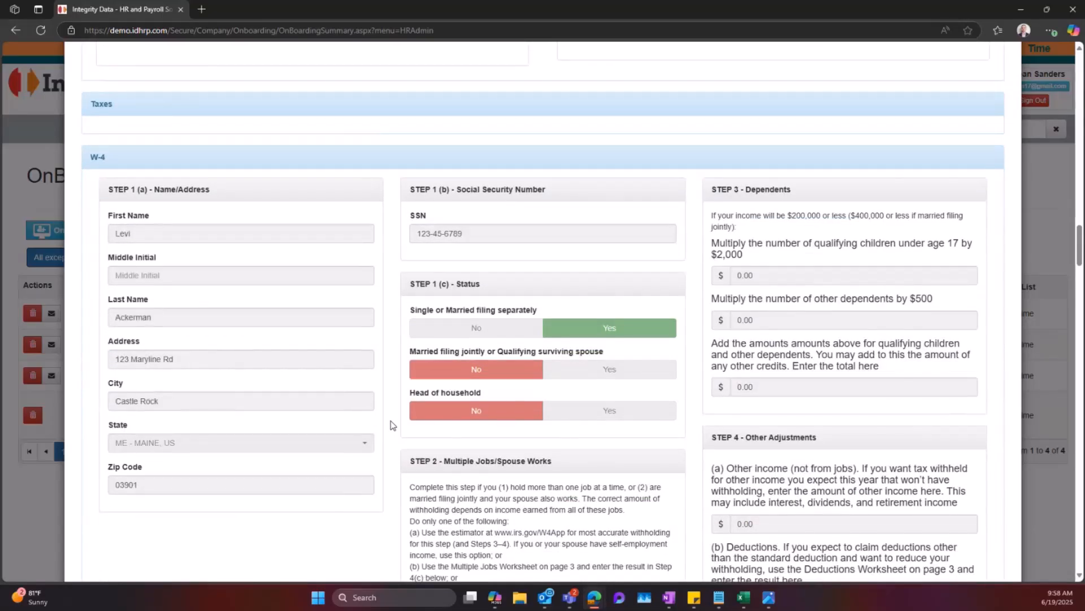
scroll(393, 425, "down", 1)
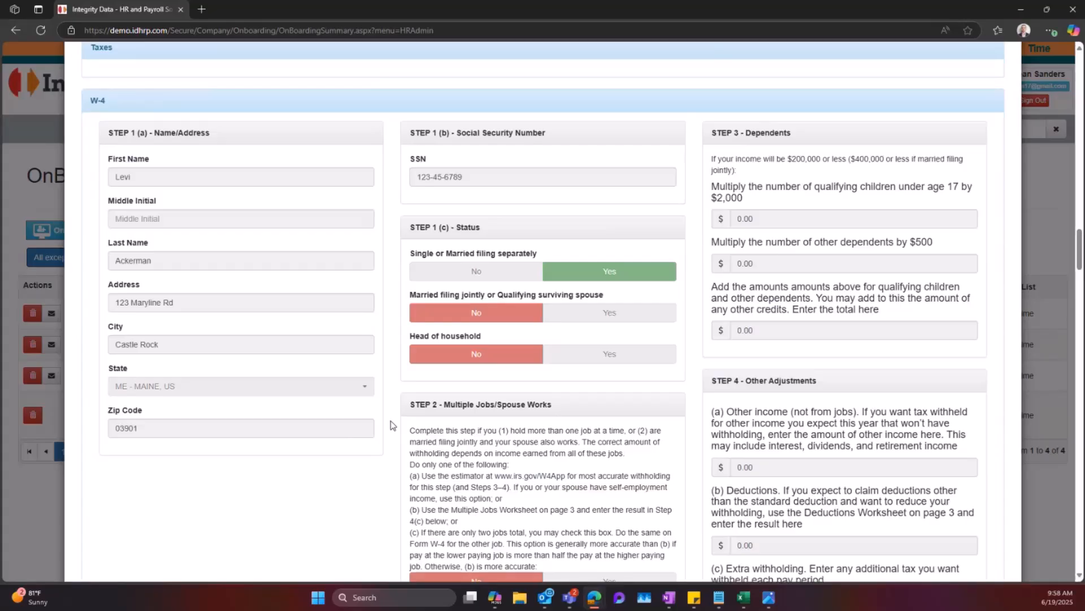
scroll(393, 424, "down", 2)
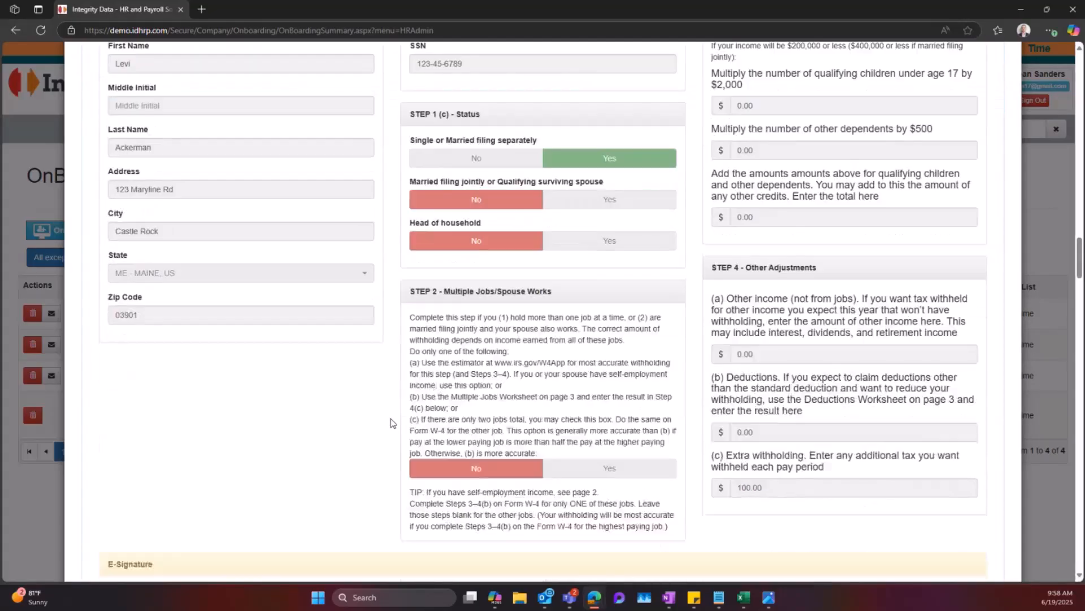
scroll(392, 422, "down", 4)
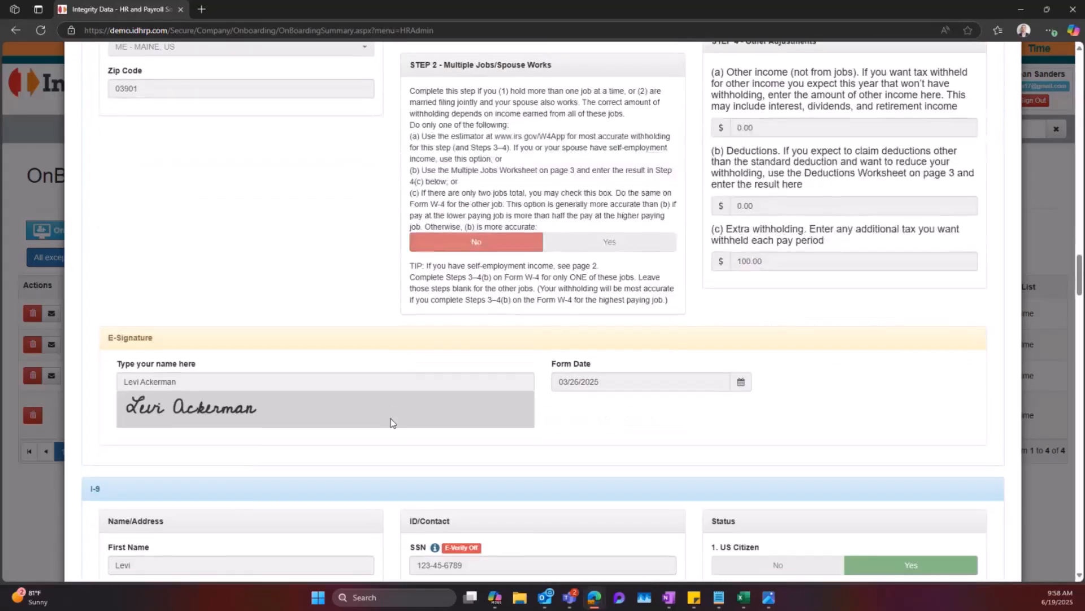
Step: Examine the I-9 section, including citizenship status, e-signature and the preparer or translator certification
scroll(388, 418, "down", 3)
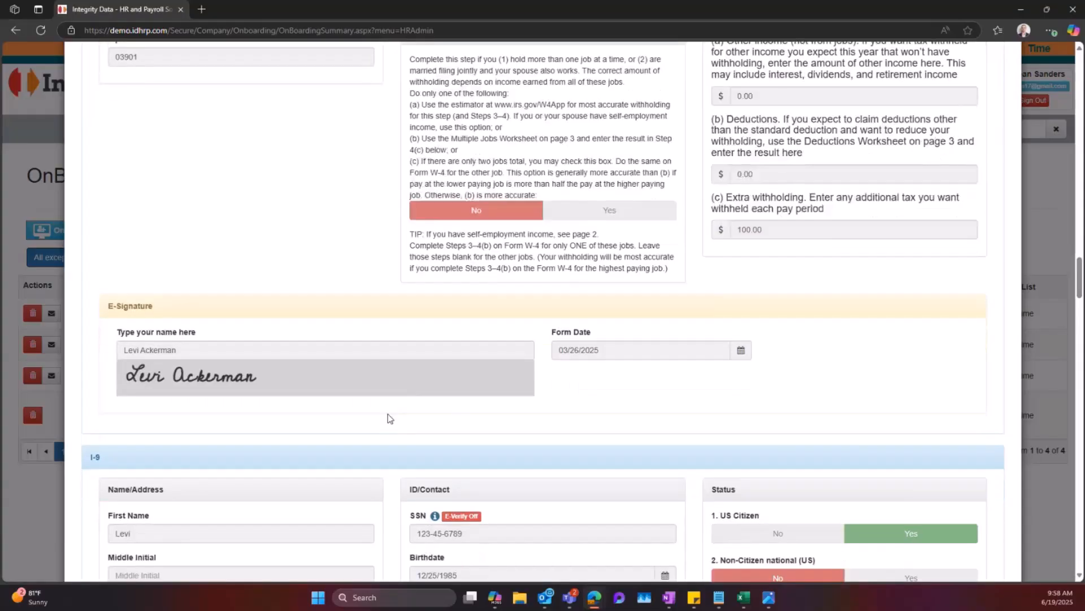
scroll(389, 416, "down", 1)
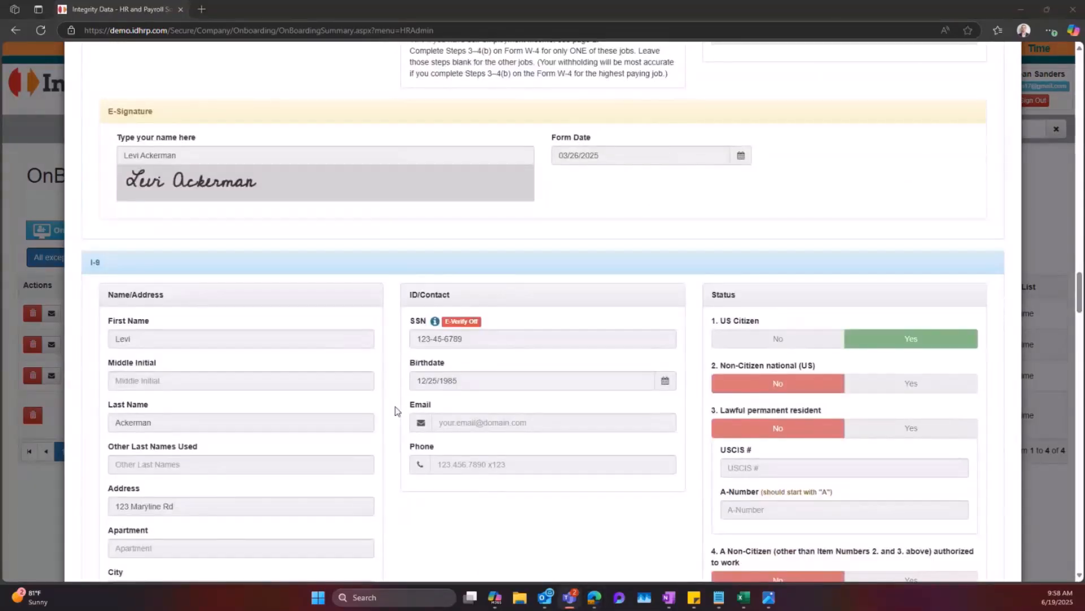
scroll(396, 411, "down", 3)
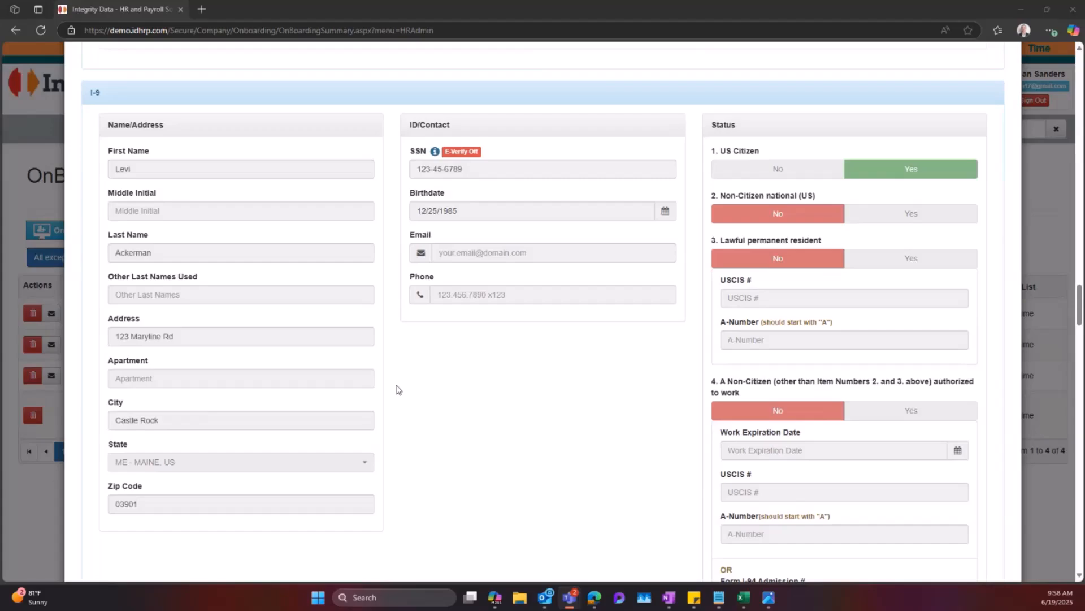
scroll(396, 389, "down", 12)
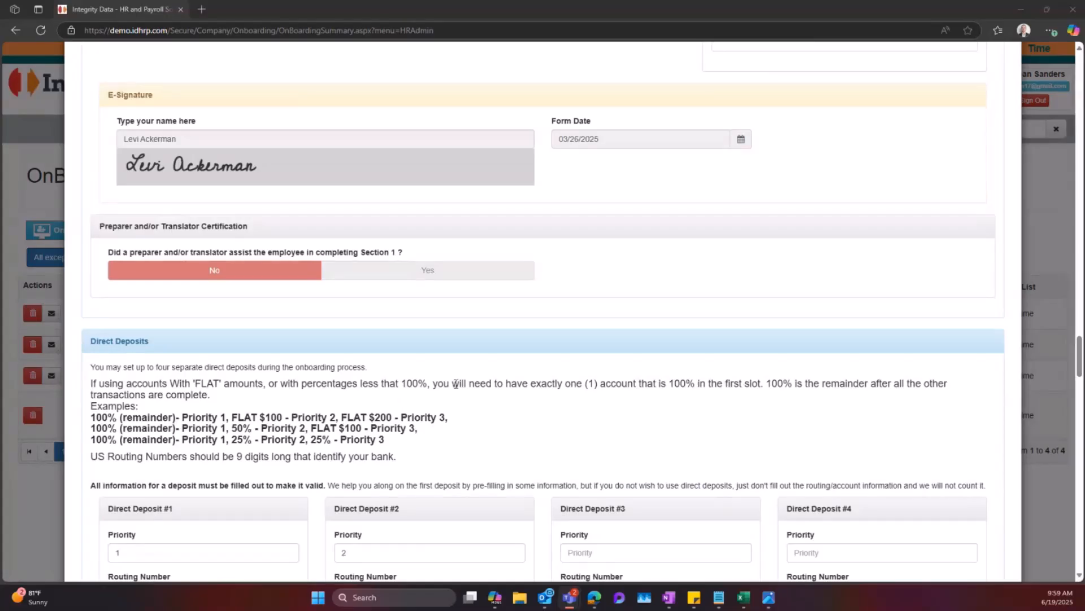
Step: Review the Direct Deposits section with the account types, amount codes and amounts of the four deposit slots
scroll(322, 402, "down", 3)
scroll(321, 401, "down", 1)
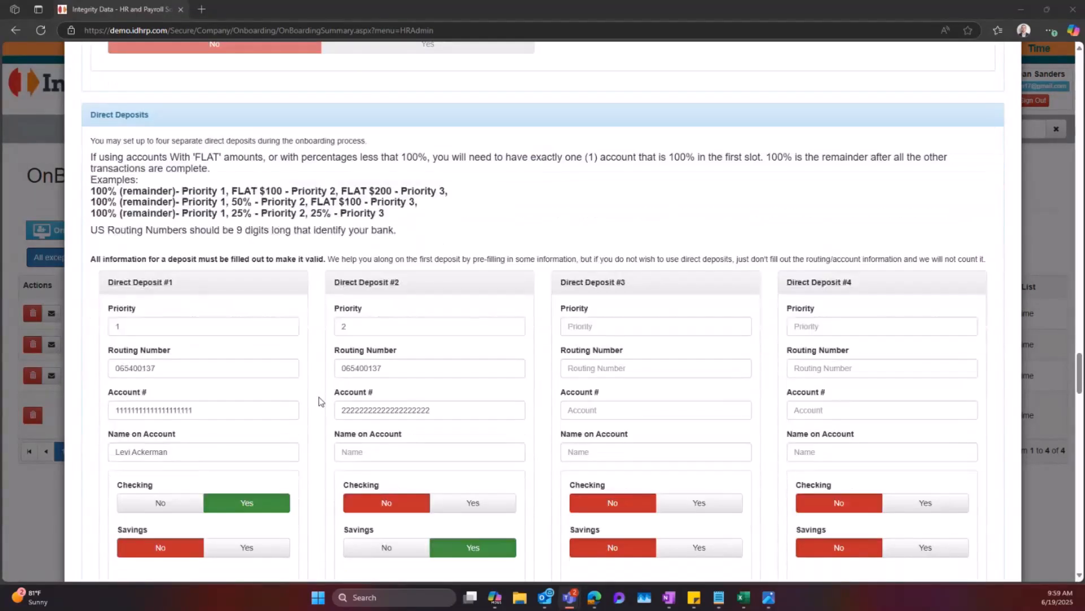
scroll(319, 401, "down", 3)
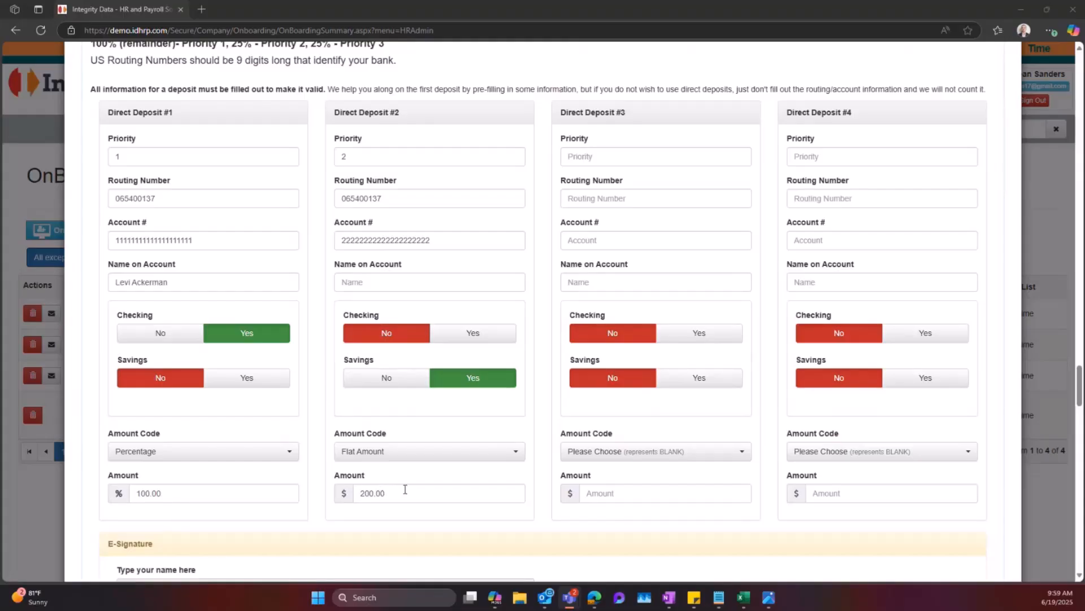
Step: Review the Background Check Authorization and the attached documents under Custom Document Upload
scroll(315, 478, "down", 10)
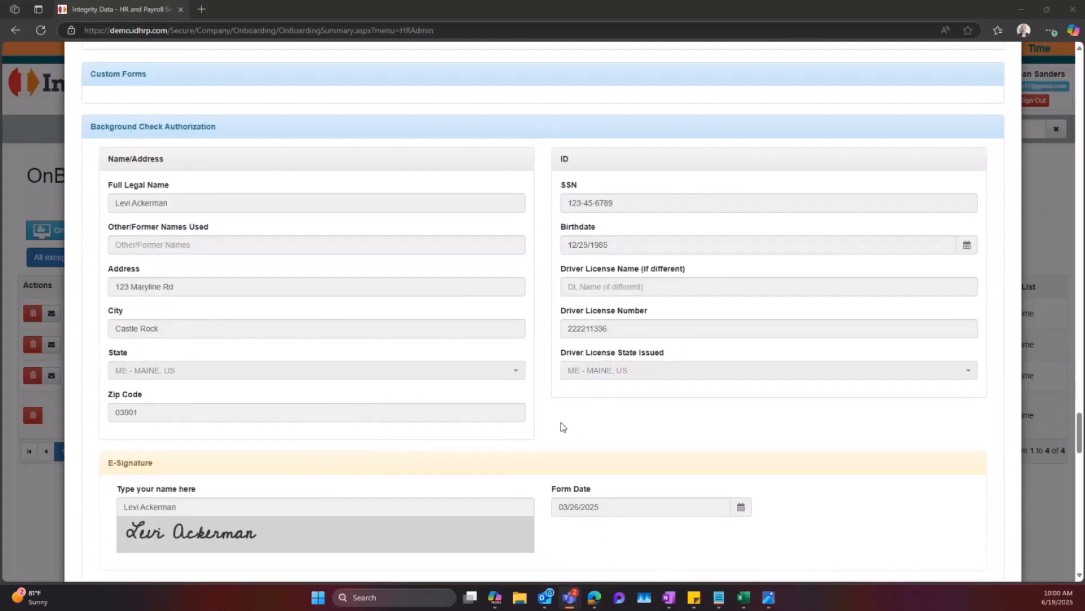
scroll(534, 428, "down", 3)
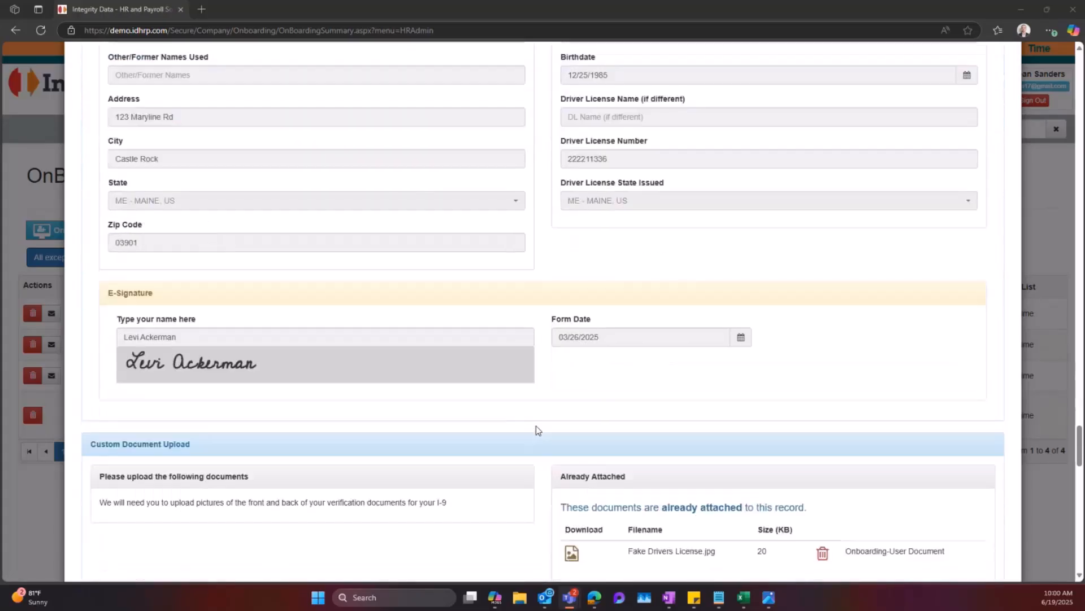
scroll(538, 429, "down", 3)
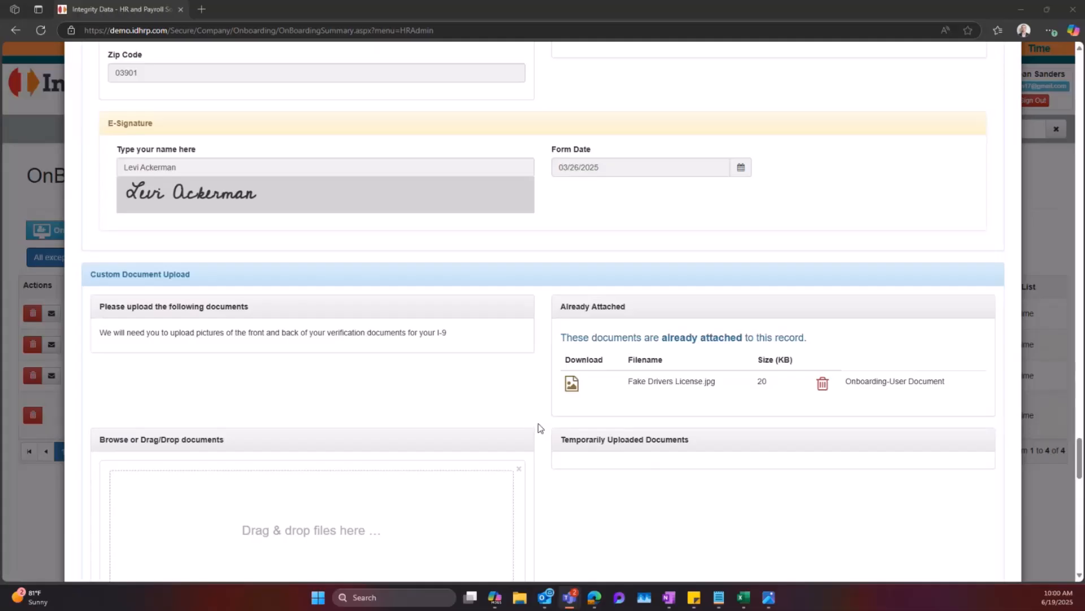
scroll(540, 428, "down", 1)
scroll(540, 428, "down", 1)
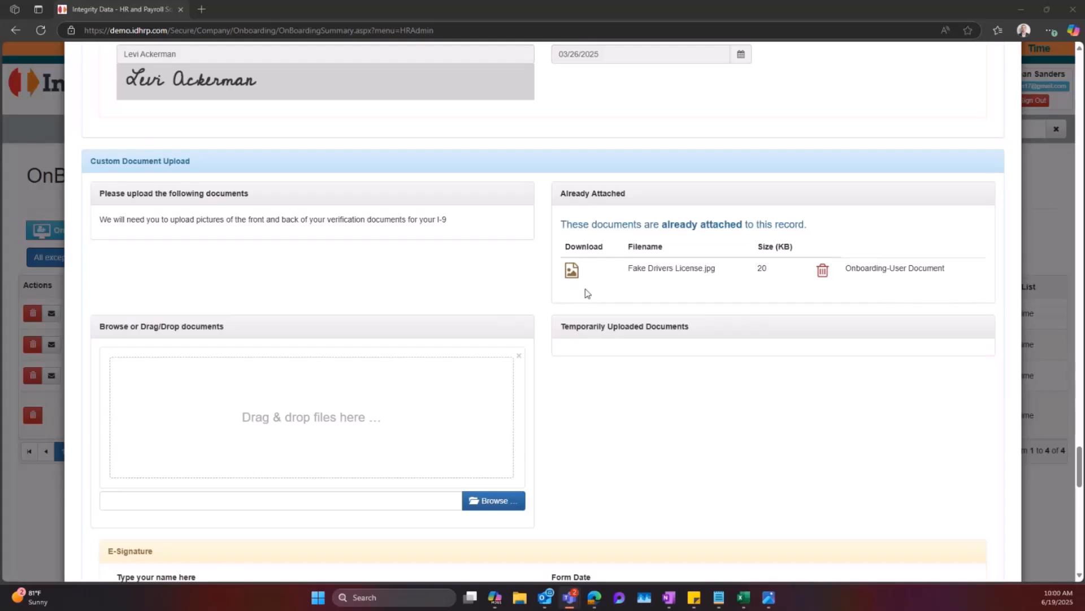
Step: Download the attached Fake Drivers License.jpg, view the image and close the viewer
left_click(571, 271)
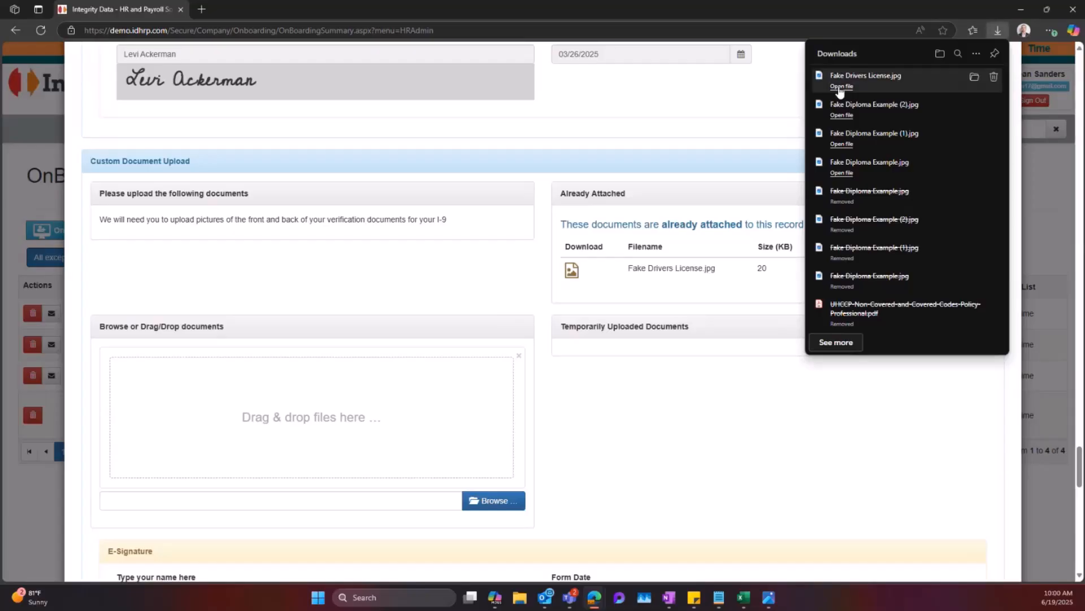
left_click(842, 87)
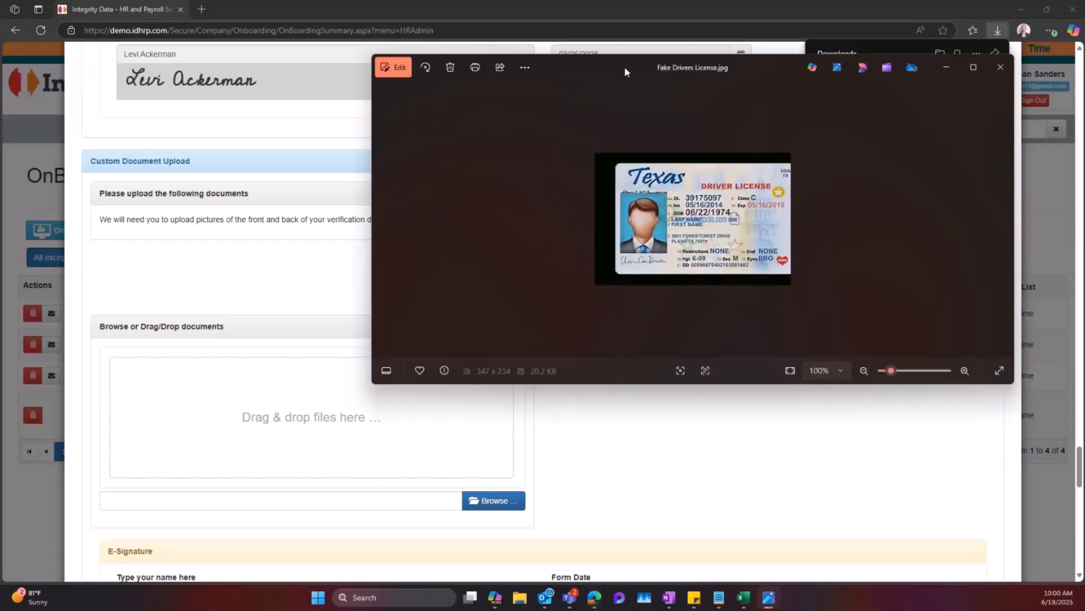
left_click_drag(625, 69, 628, 55)
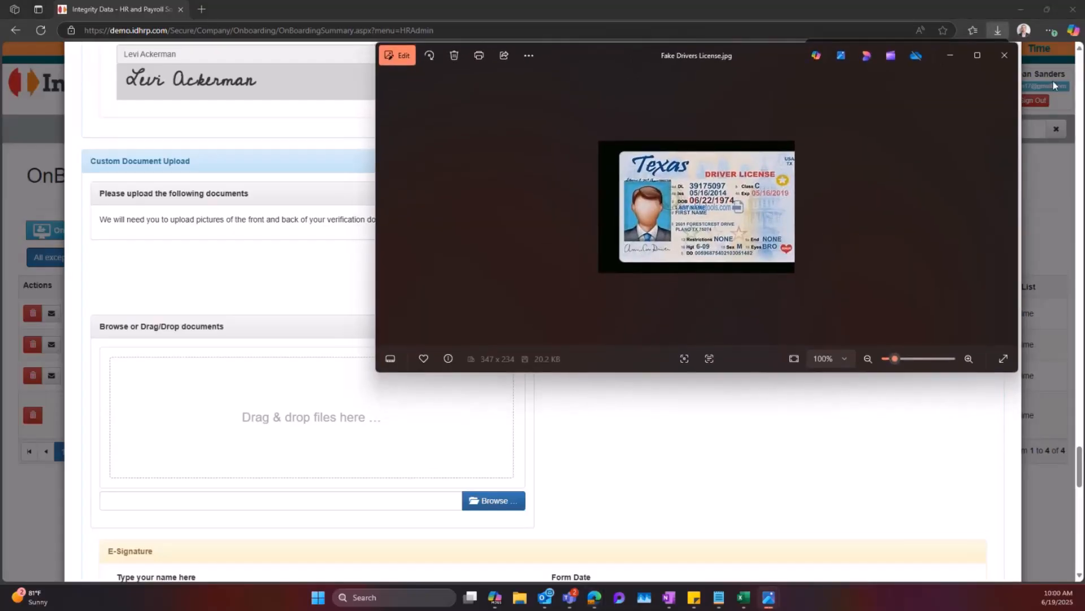
left_click(1005, 54)
Step: Examine the Custom Document Upload e-signature, the Onboarding Certification and the existing user selected in the User section
scroll(758, 517, "down", 3)
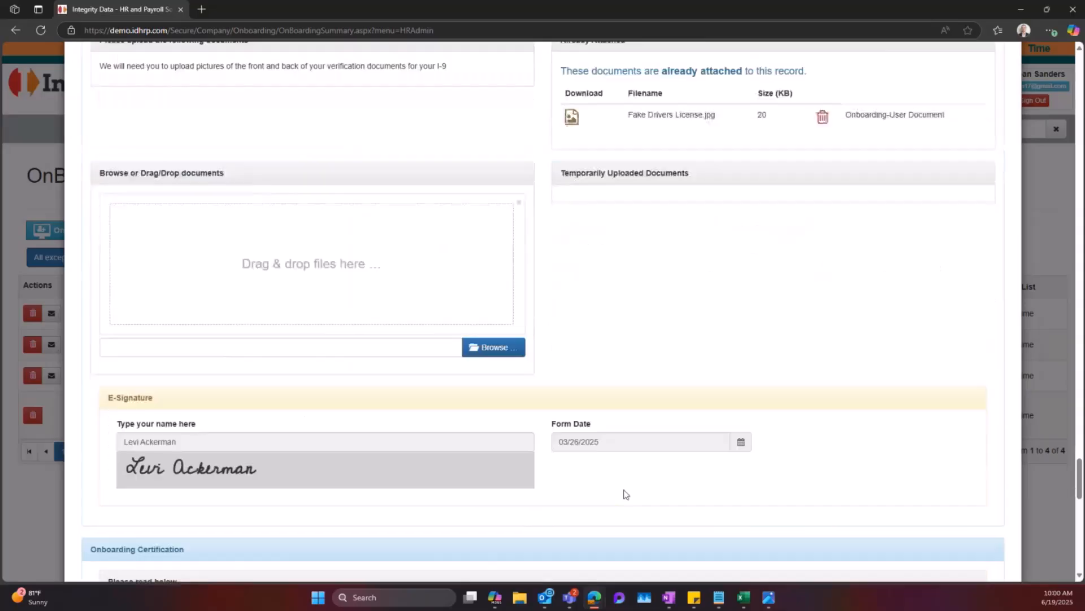
scroll(621, 487, "down", 7)
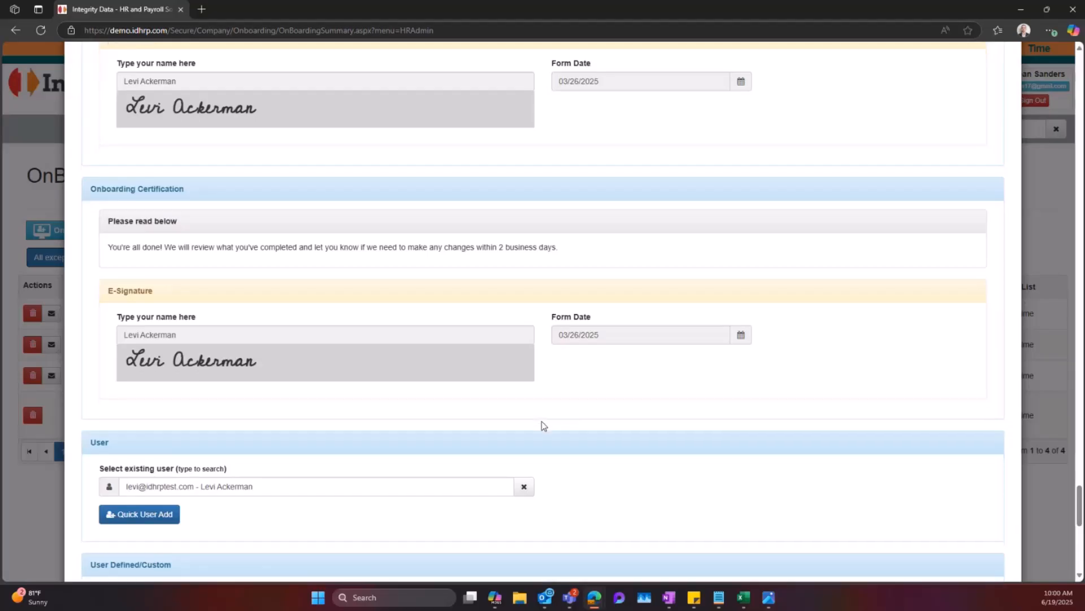
scroll(544, 426, "down", 3)
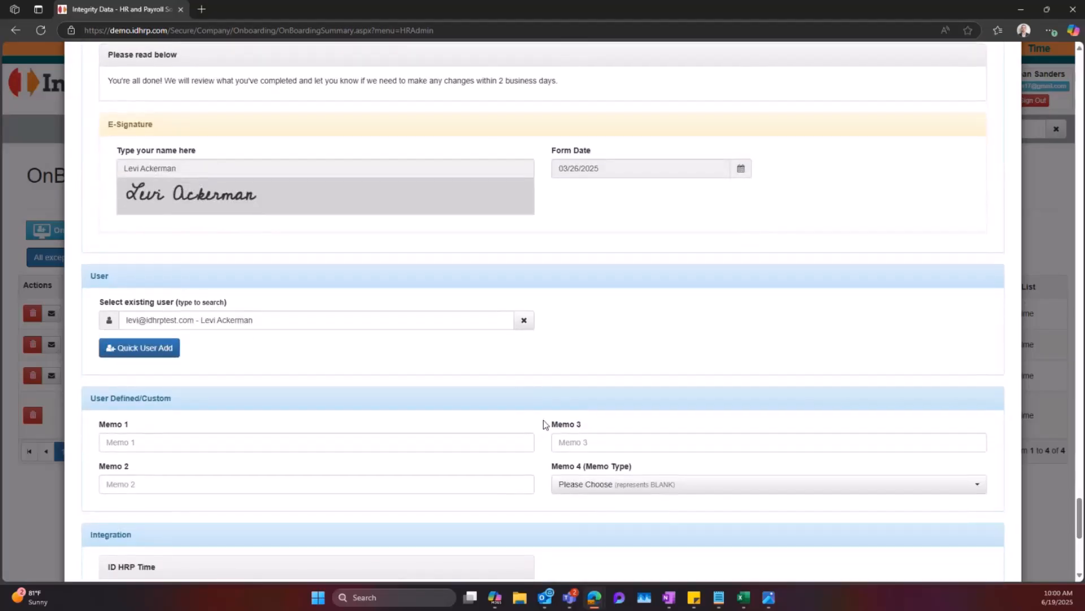
scroll(577, 420, "down", 2)
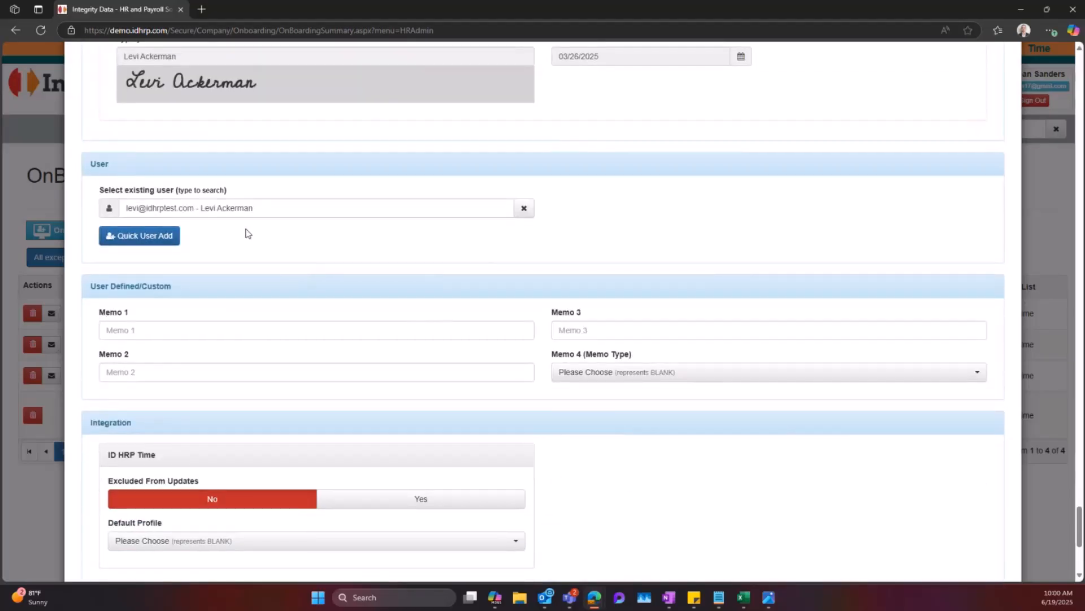
left_click_drag(97, 181, 229, 191)
left_click(297, 209)
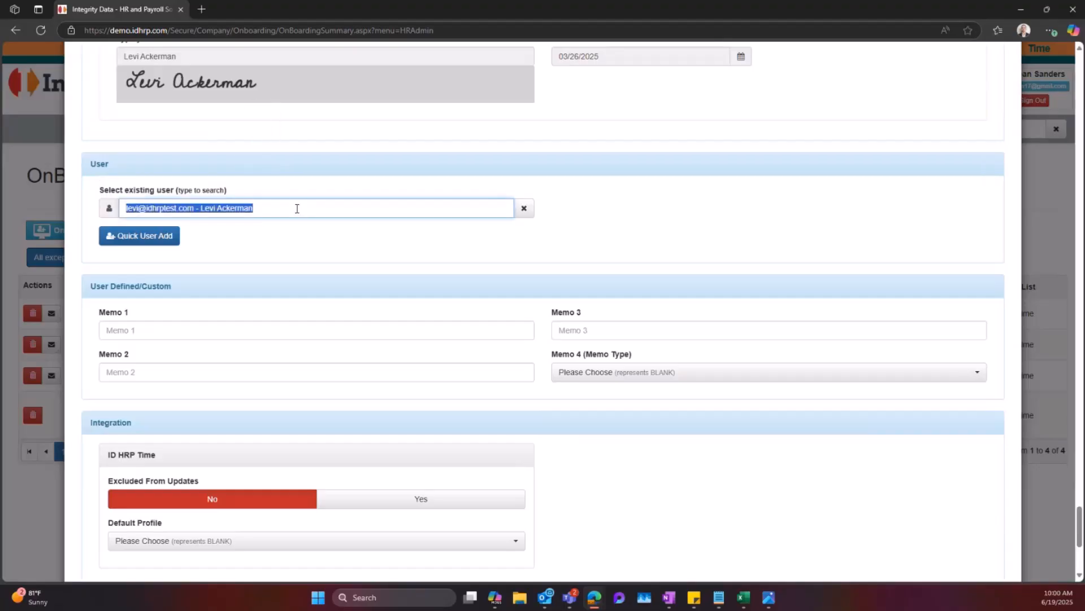
Step: View the Quick Add User form for the new hire, including its Timezone options, and close it without adding a user
left_click(158, 242)
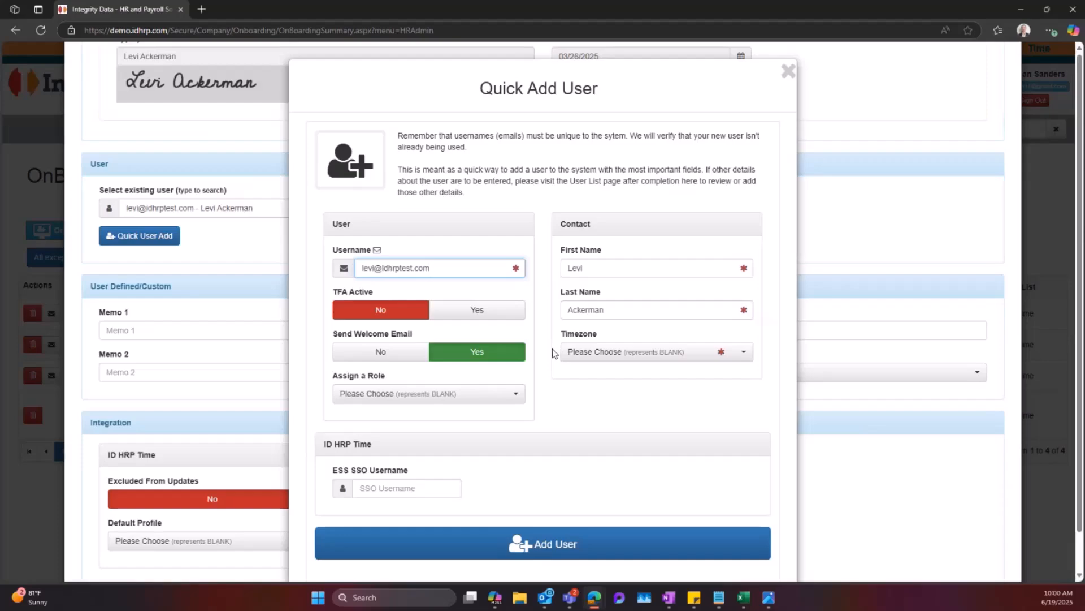
scroll(552, 348, "down", 1)
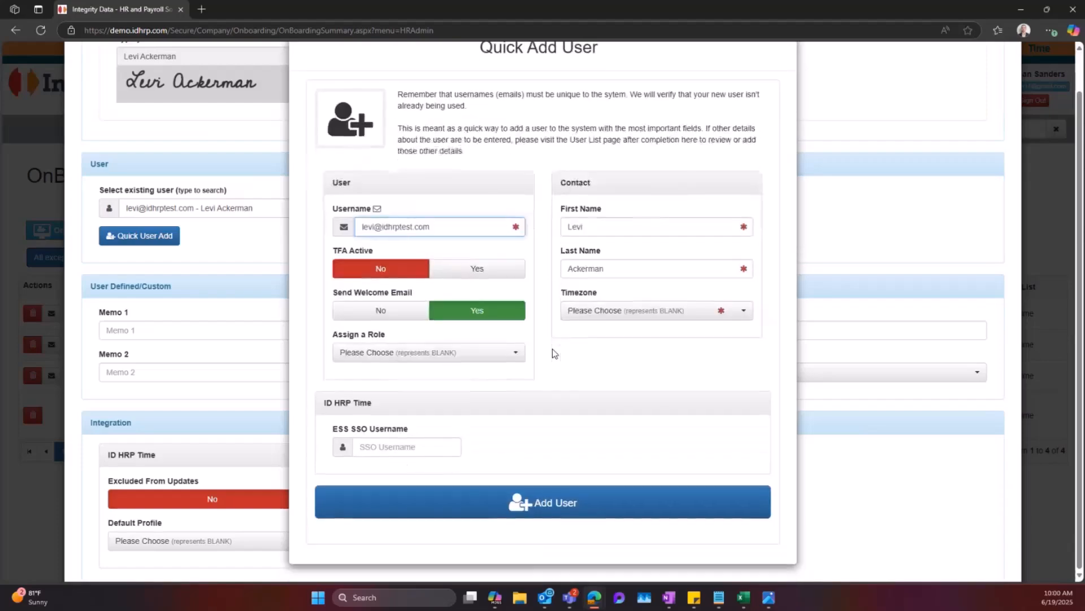
left_click(616, 313)
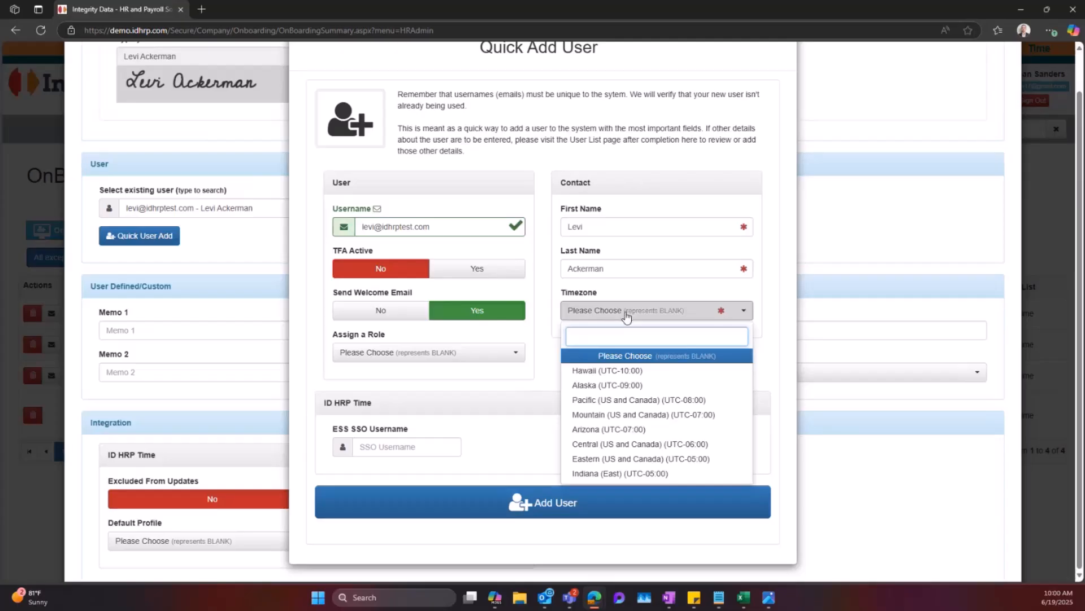
left_click(548, 311)
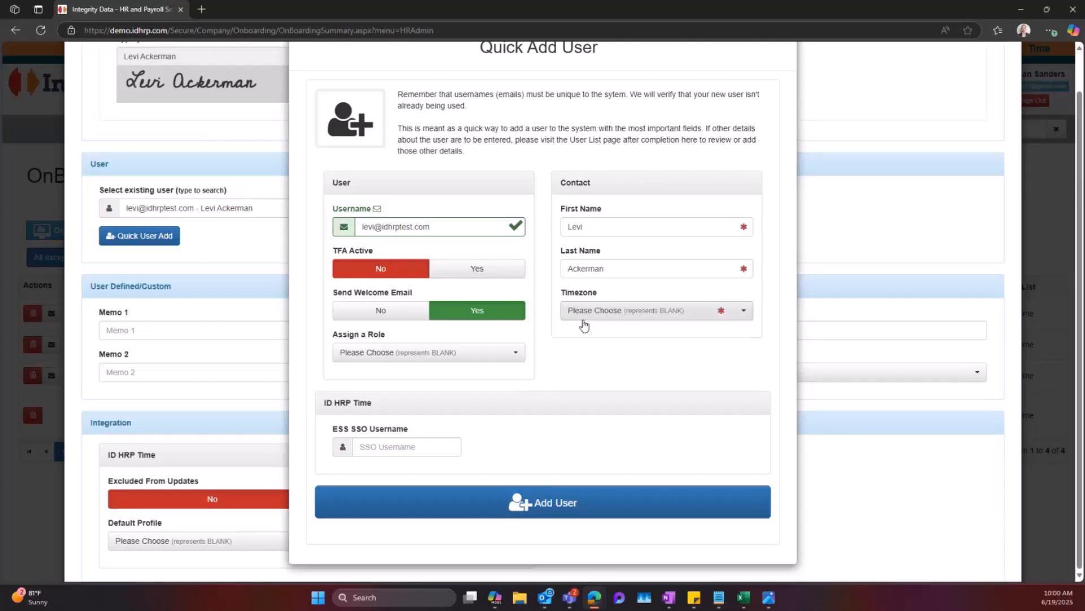
scroll(694, 181, "up", 1)
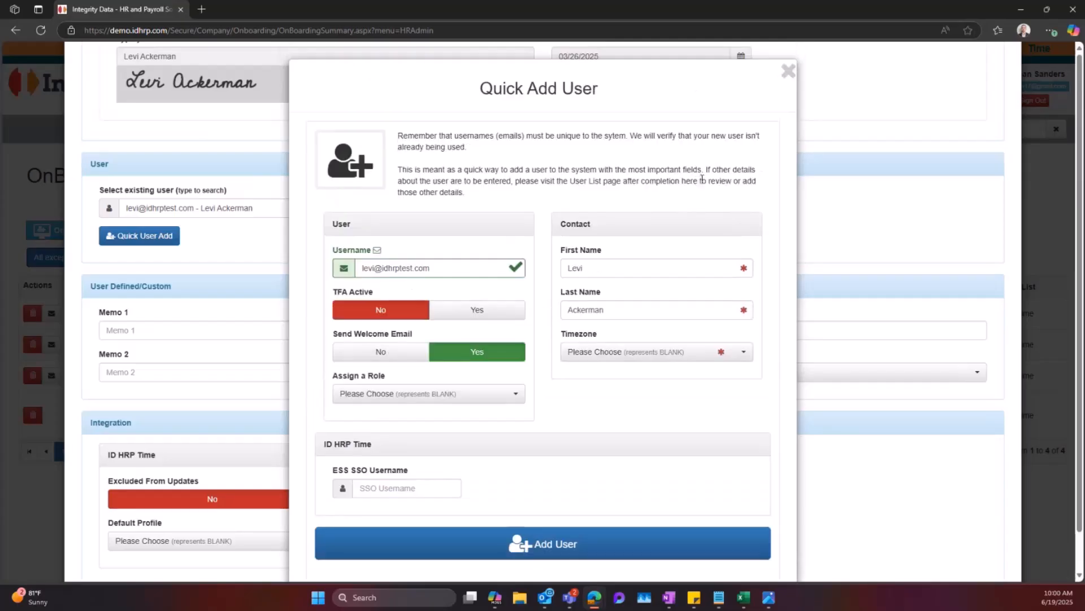
left_click(788, 72)
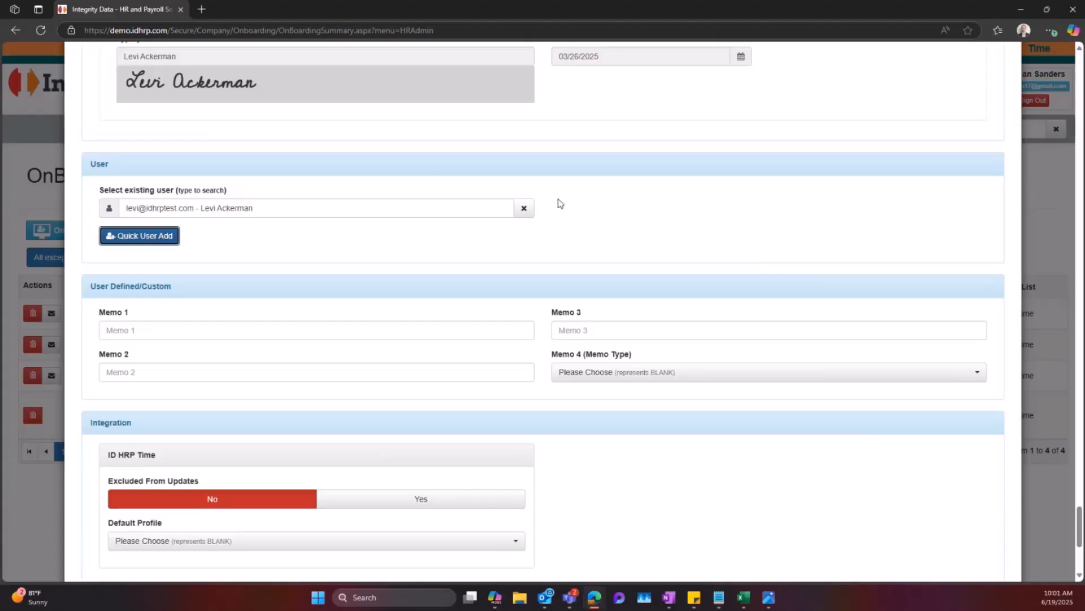
Step: Review the User Defined/Custom, Integration and Onboarding Documents sections, and close the onboarding record without saving
scroll(533, 253, "down", 2)
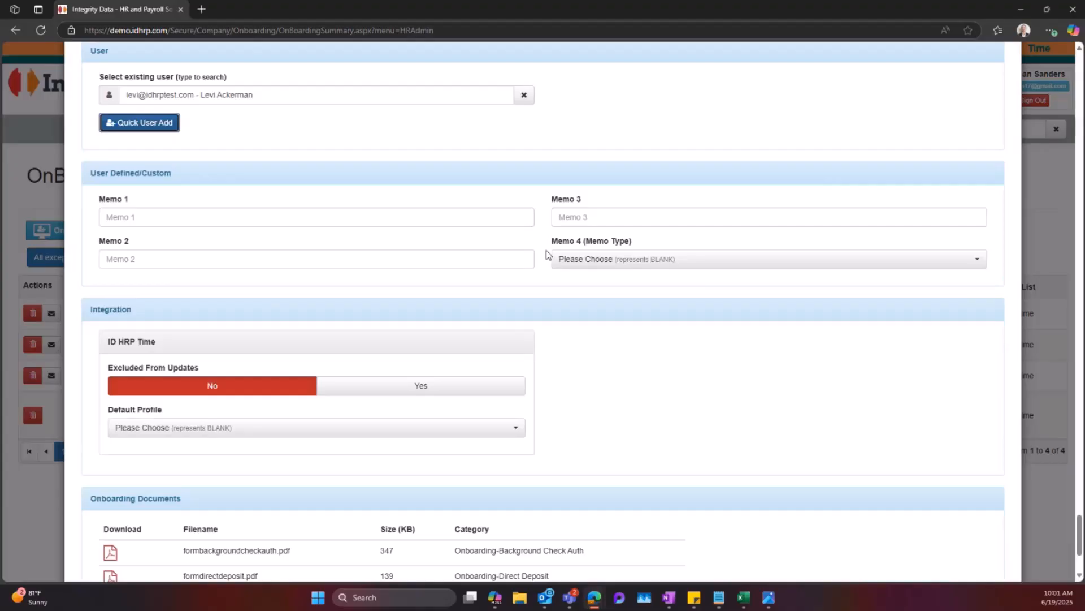
scroll(548, 253, "down", 3)
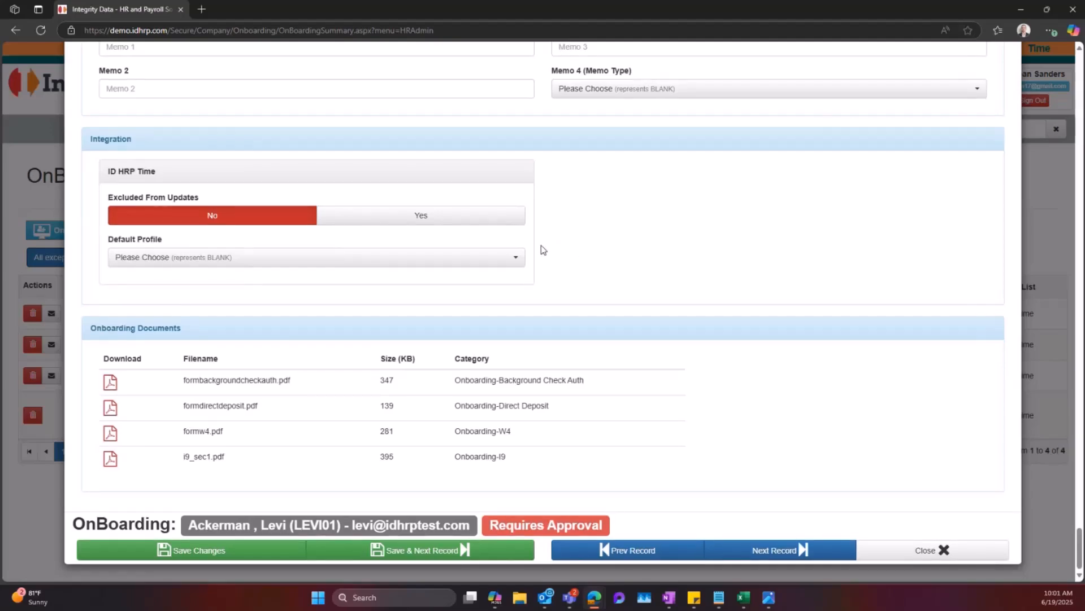
left_click(922, 551)
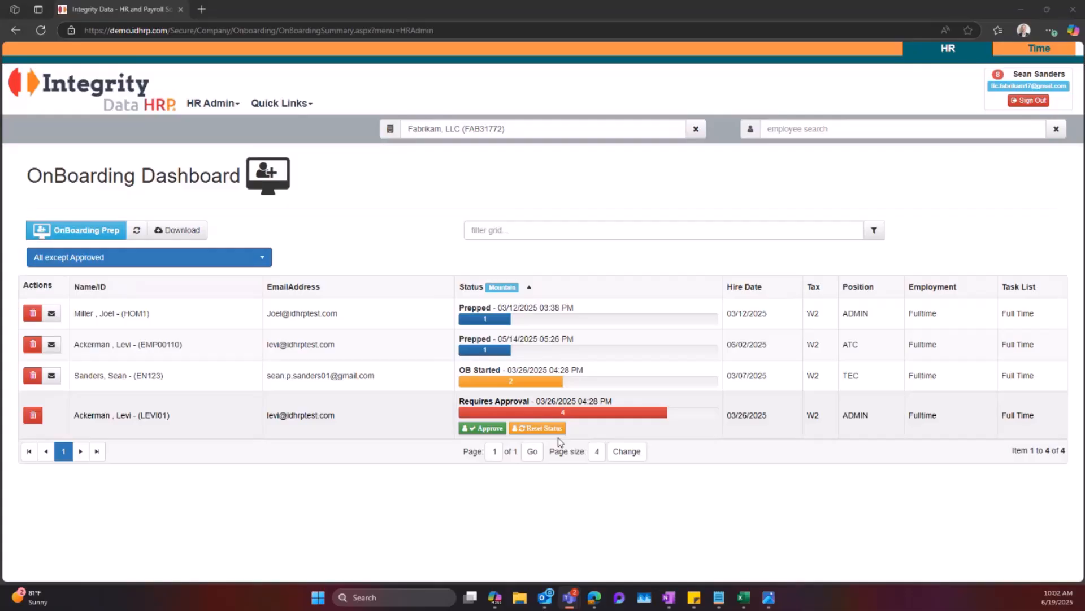
Step: Open the HP CORE health insurance plan from the Benefit Plans / Policies list, reached through Benefits on the home dashboard
left_click(106, 110)
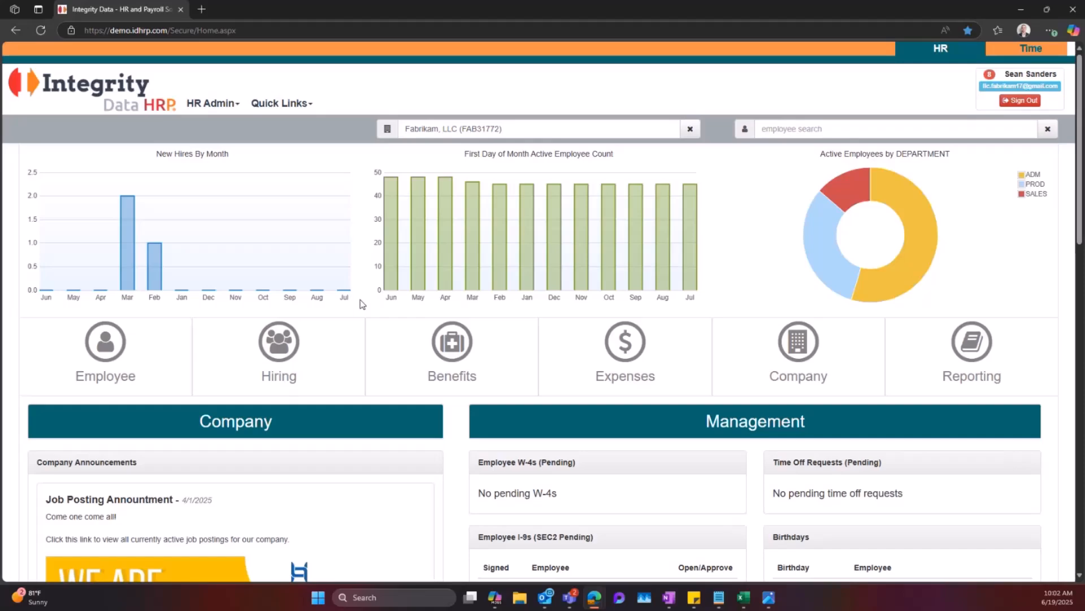
left_click(419, 356)
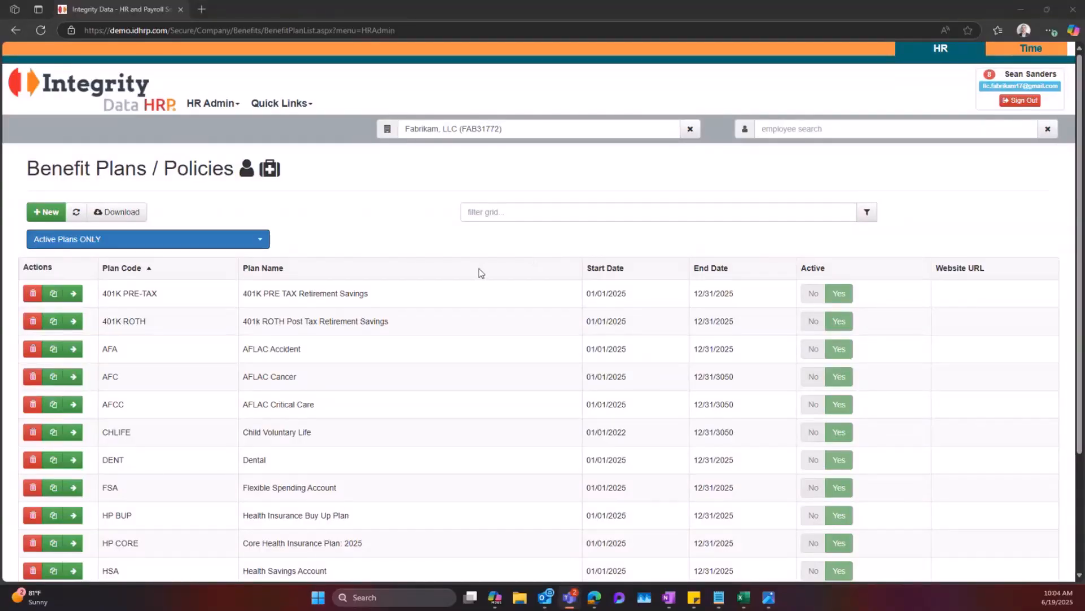
scroll(474, 276, "down", 1)
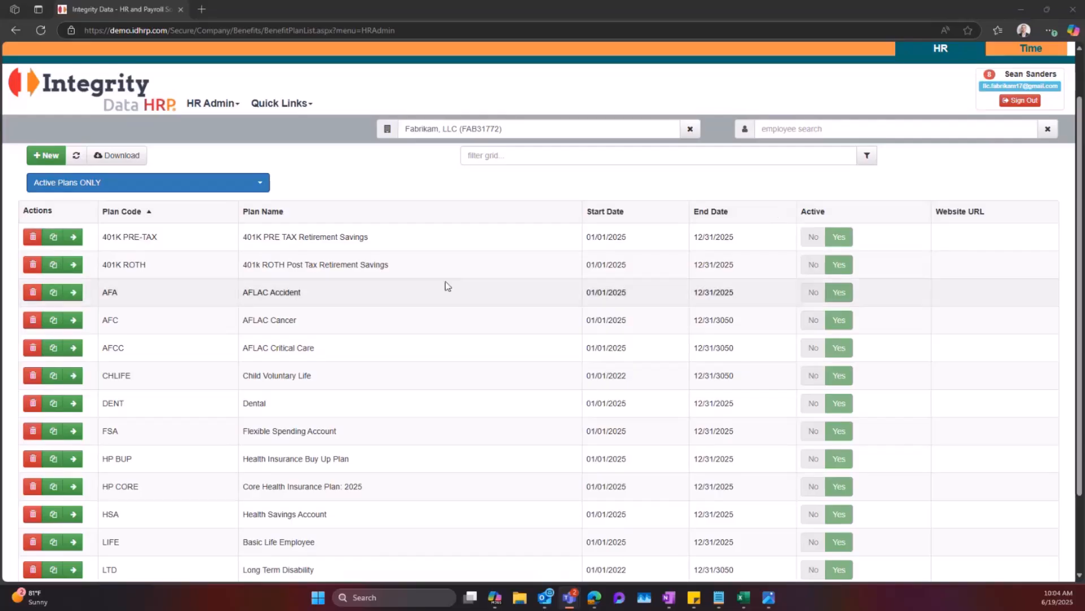
left_click(376, 487)
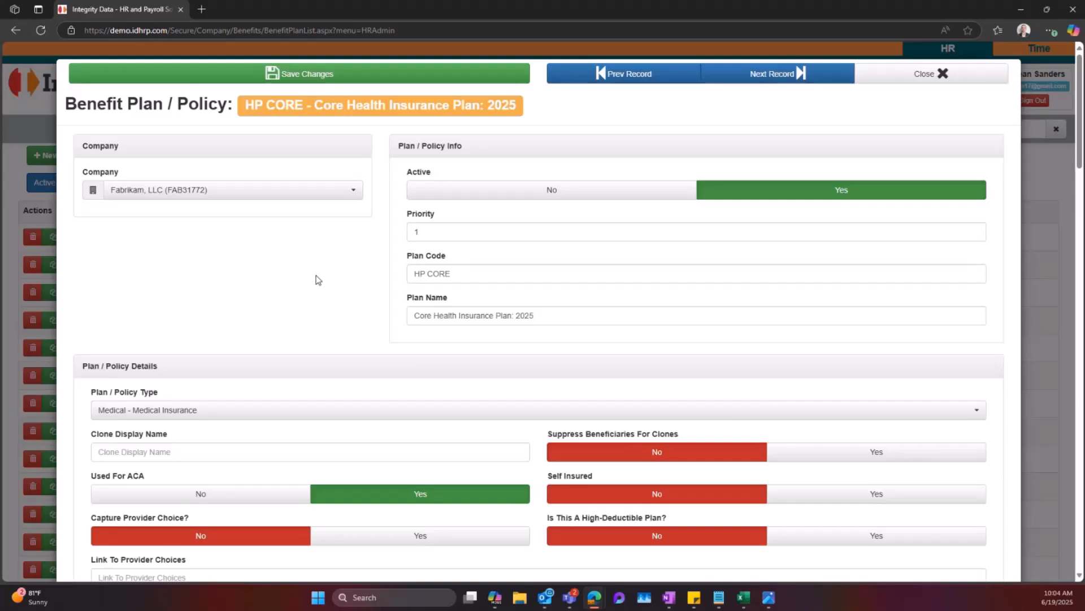
Step: Switch the plan's Plan / Policy Type to 401k - 401(k) Plan, and set it back to Medical - Medical Insurance
scroll(316, 277, "down", 2)
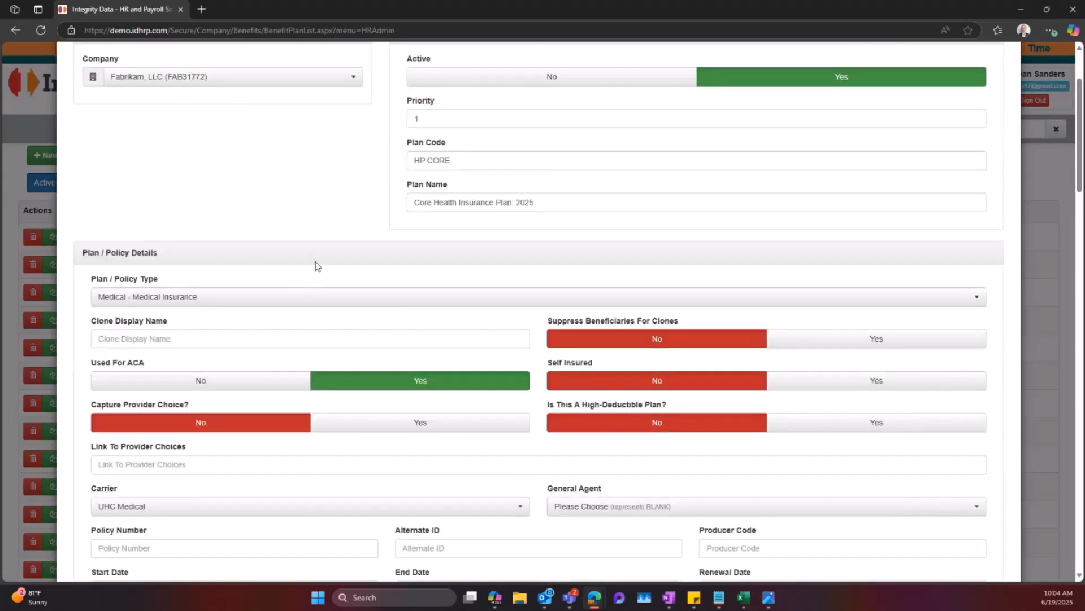
scroll(316, 267, "down", 1)
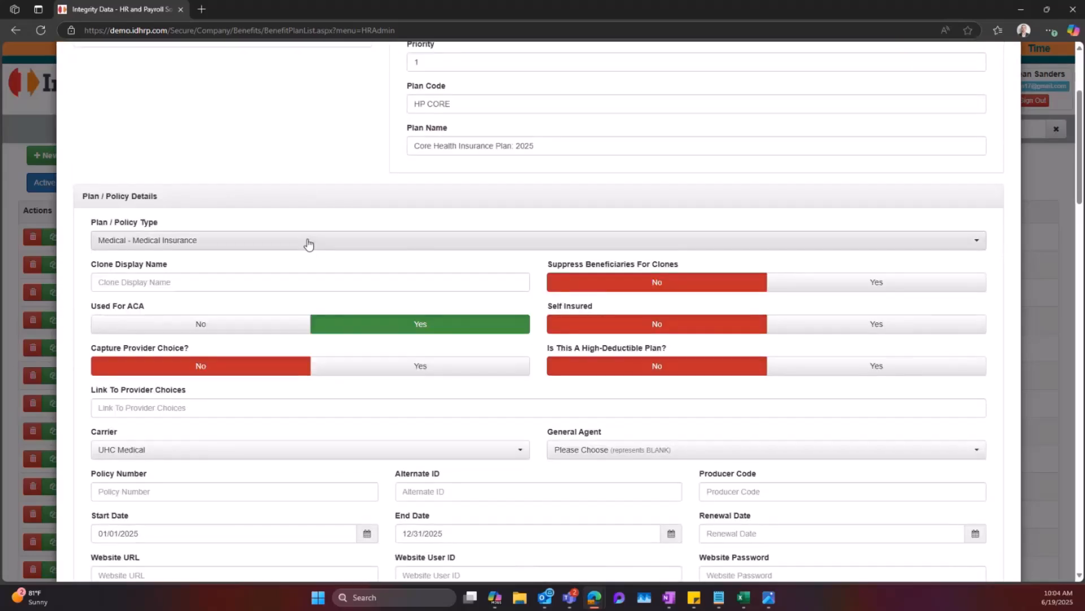
left_click(308, 243)
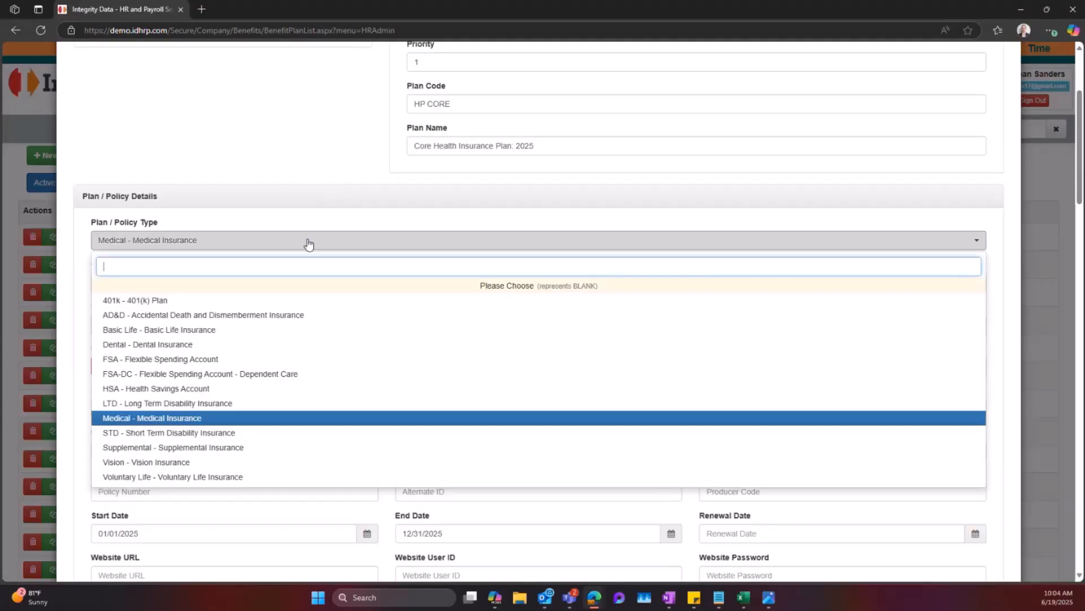
left_click(265, 302)
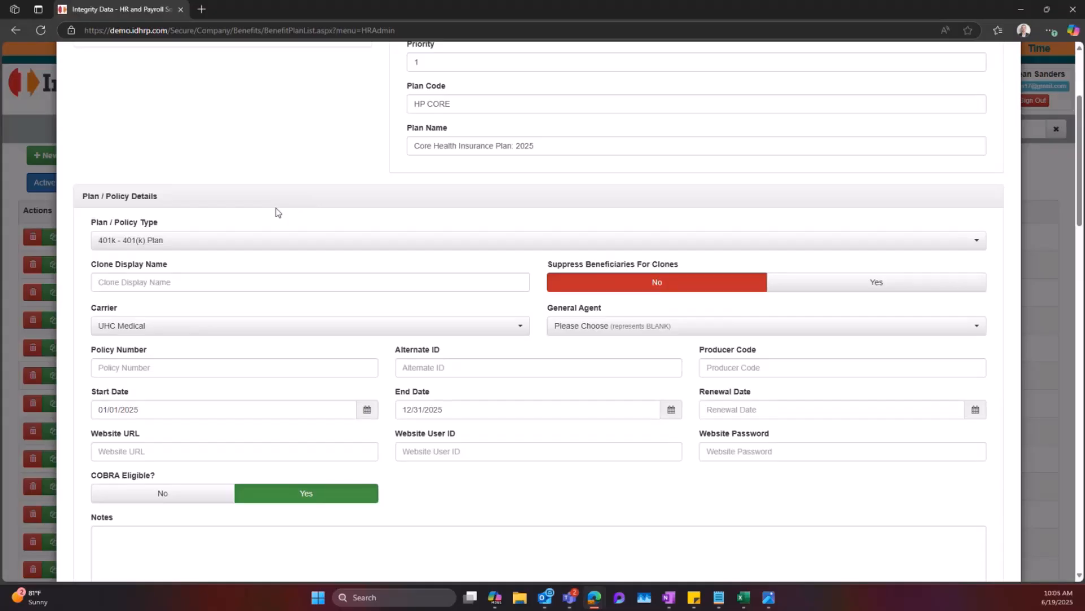
left_click(281, 242)
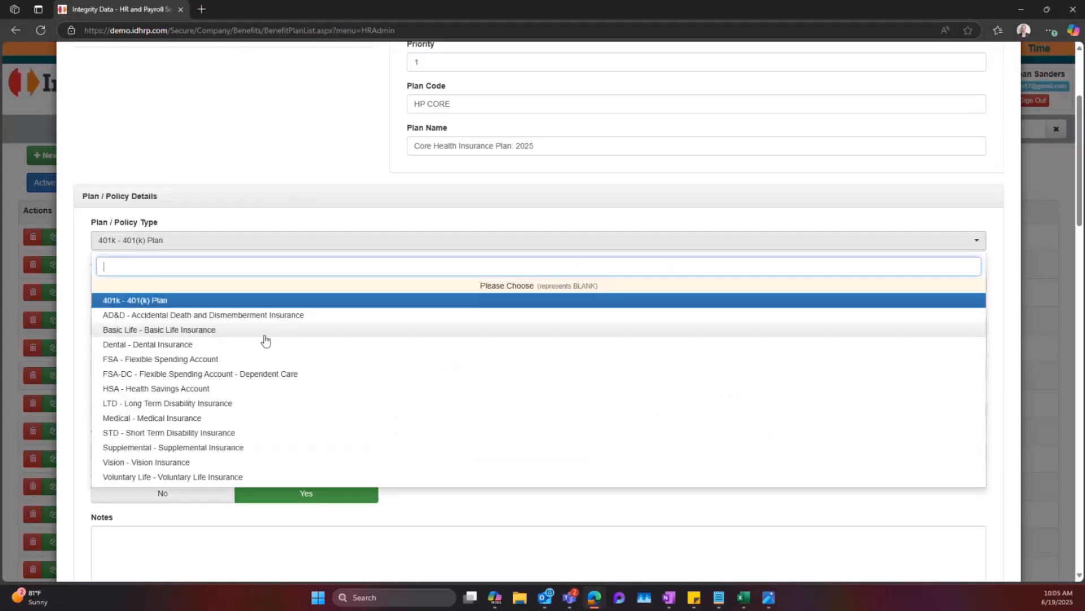
left_click(243, 417)
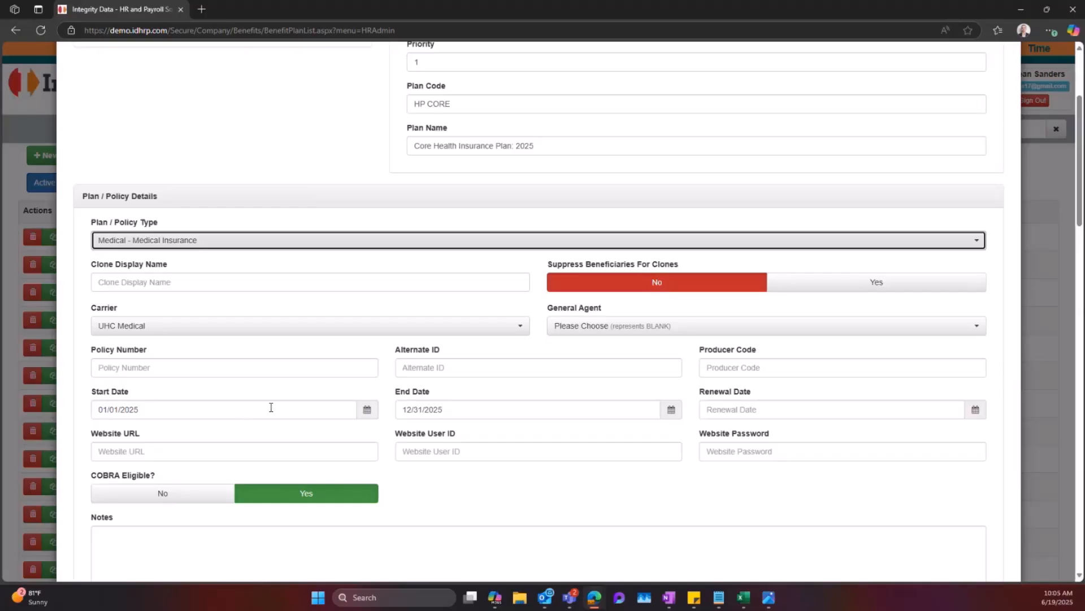
Step: Review the remaining plan details and the available Waiting Rule options under Eligibility & Enrollment, keeping the current rule
scroll(388, 380, "down", 3)
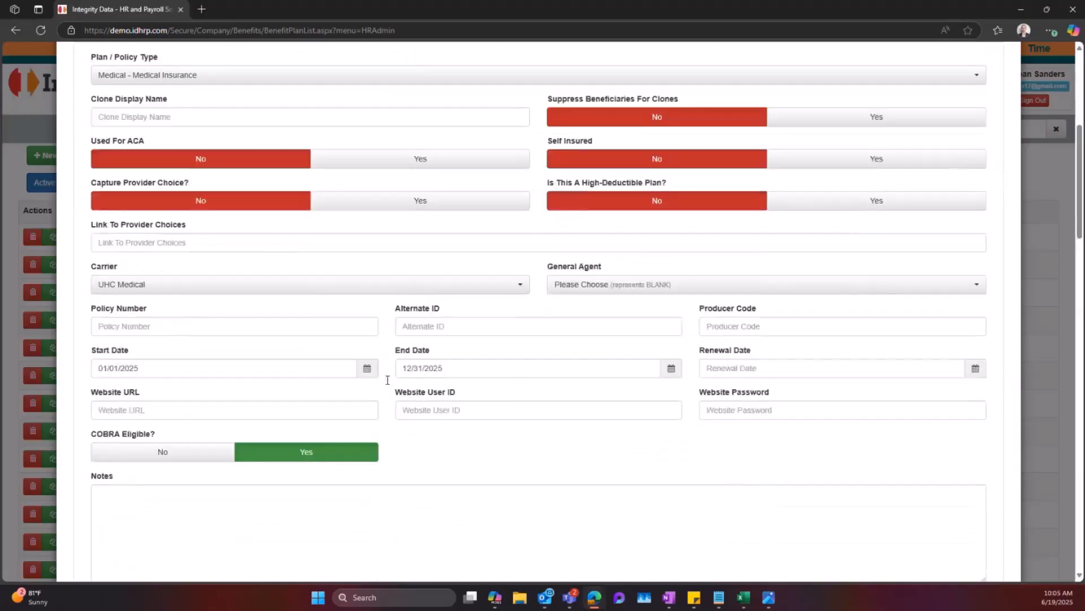
scroll(388, 382, "down", 4)
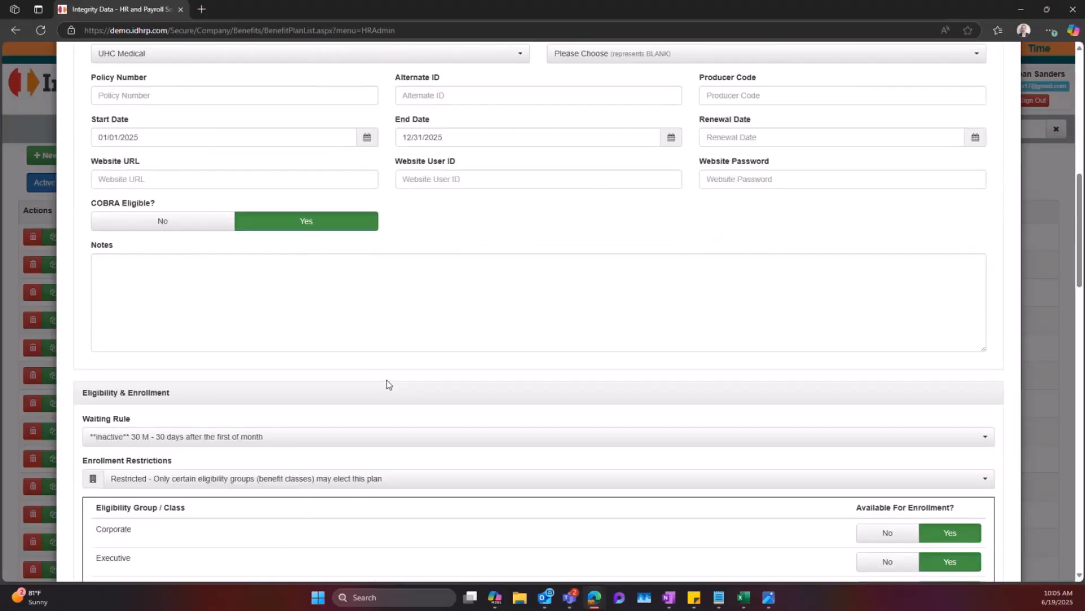
scroll(240, 365, "down", 3)
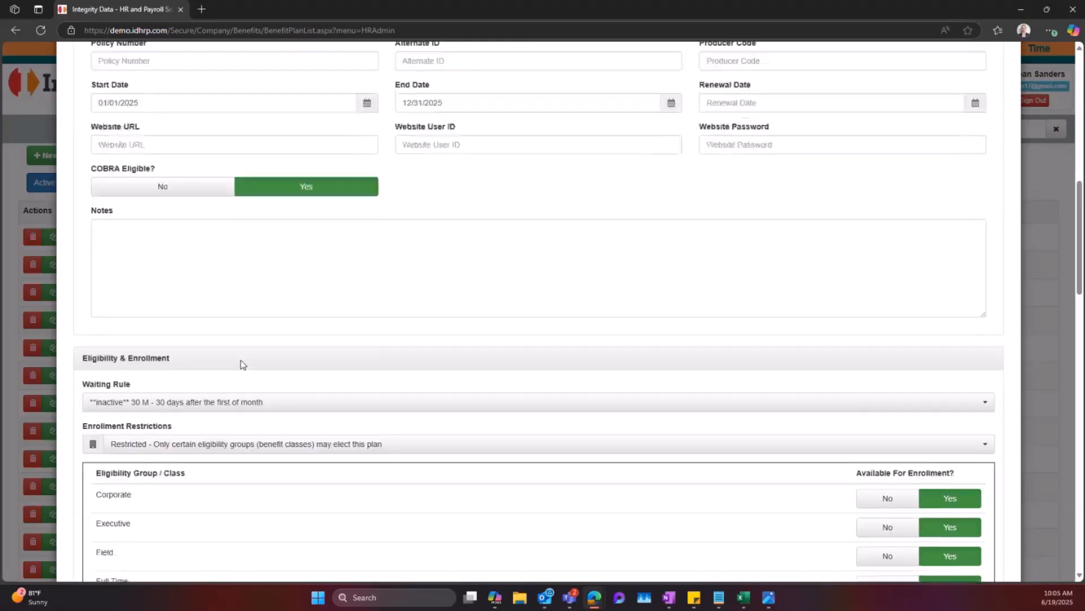
scroll(250, 350, "down", 1)
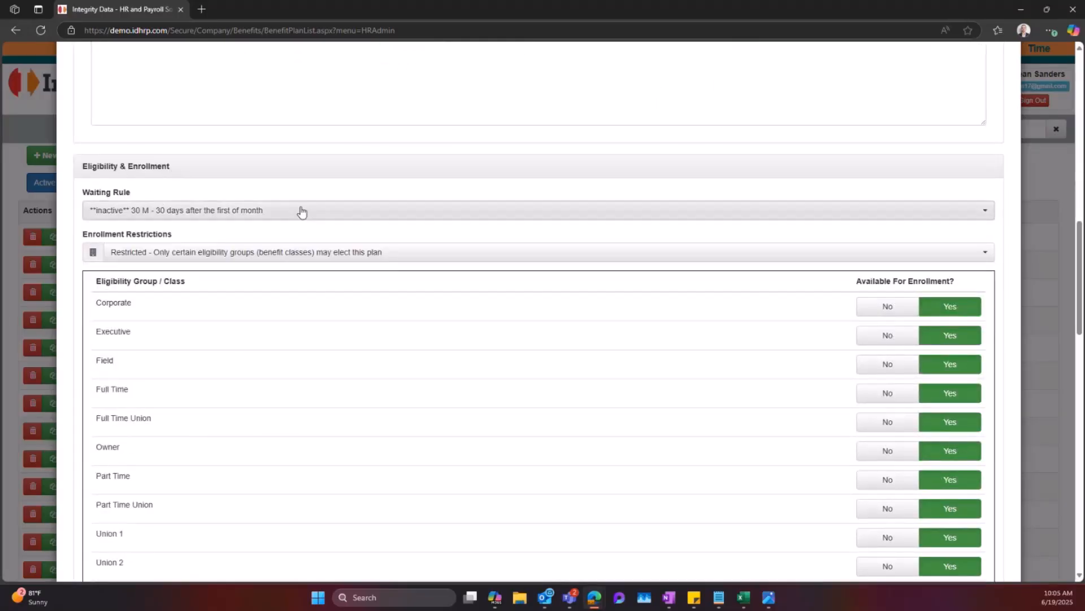
scroll(316, 271, "up", 1)
left_click(322, 271)
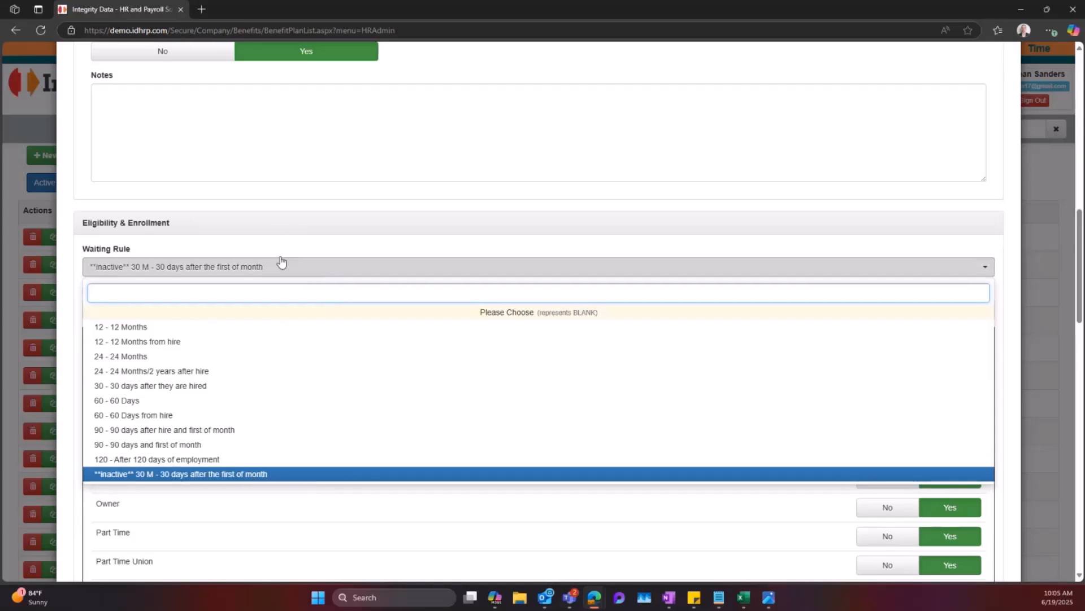
left_click(286, 234)
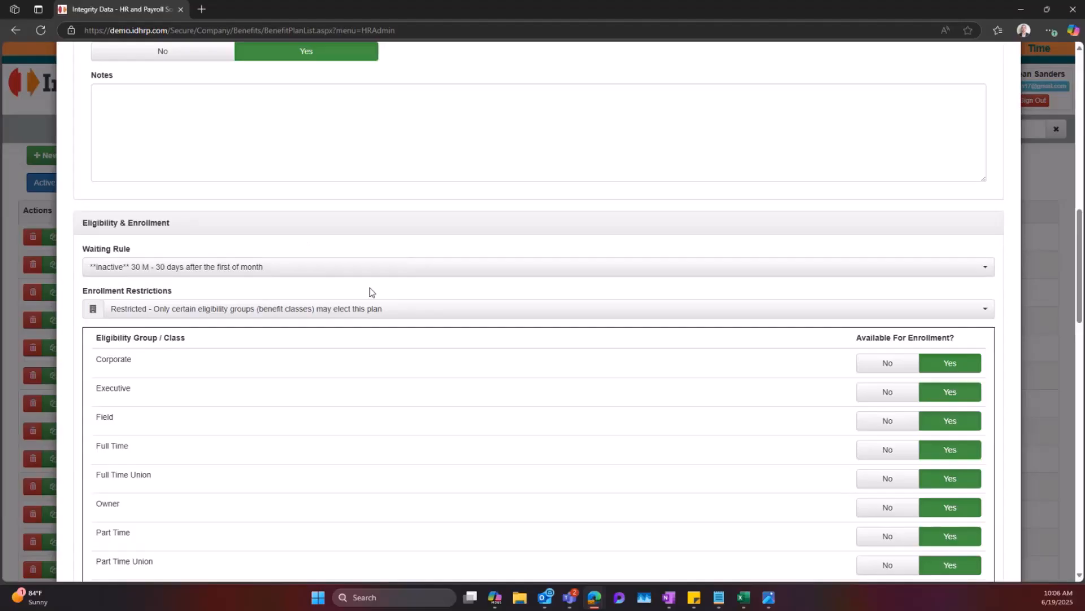
Step: Examine the Enrollment Restrictions options and the eligibility groups available for enrollment, keeping the Restricted setting
scroll(467, 291, "down", 1)
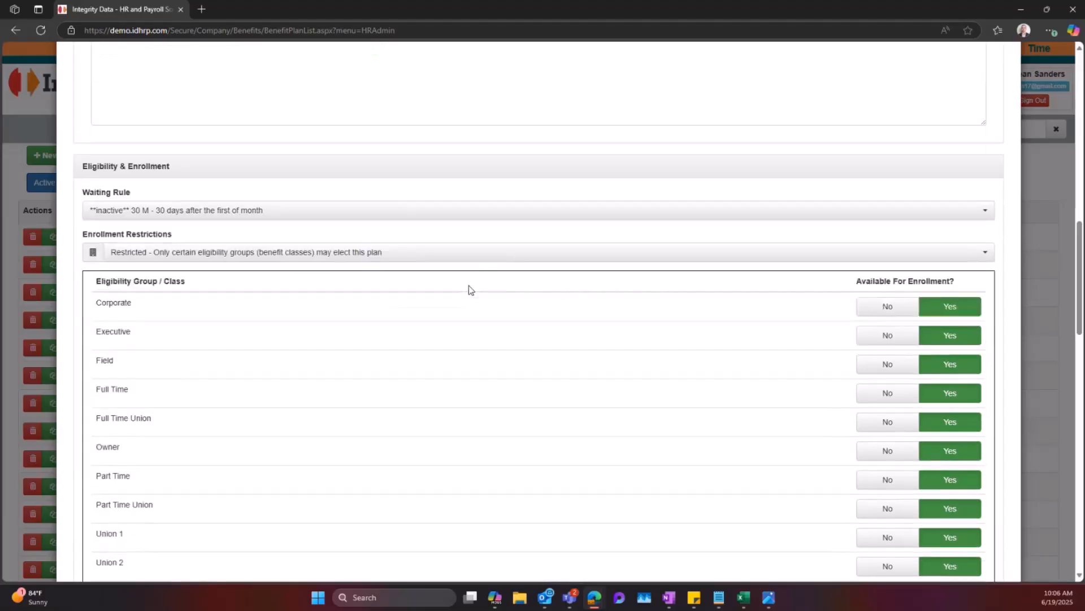
scroll(473, 255, "down", 2)
left_click(460, 142)
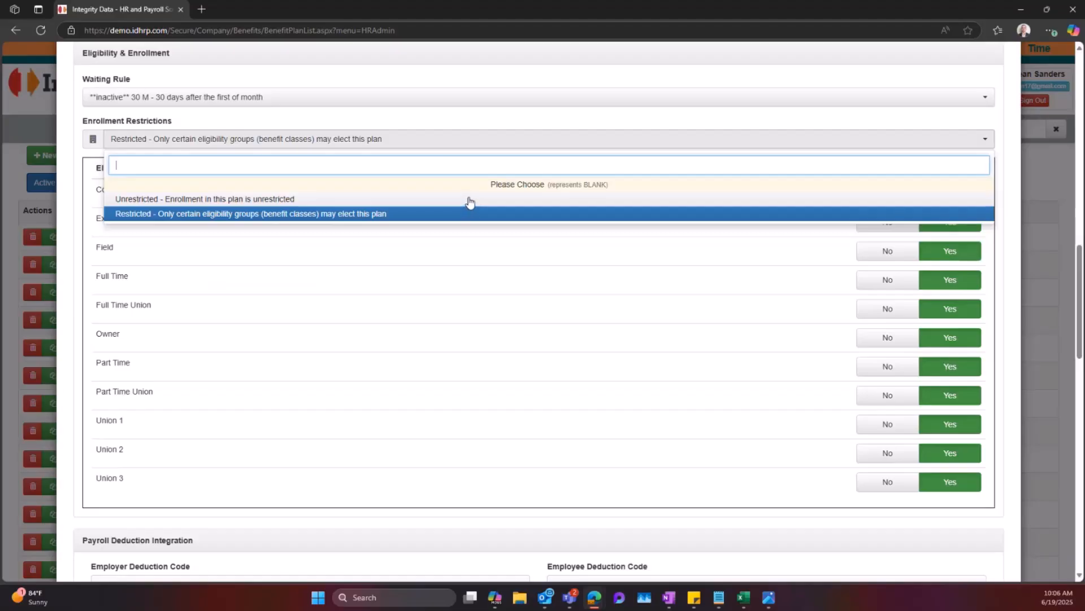
left_click(77, 152)
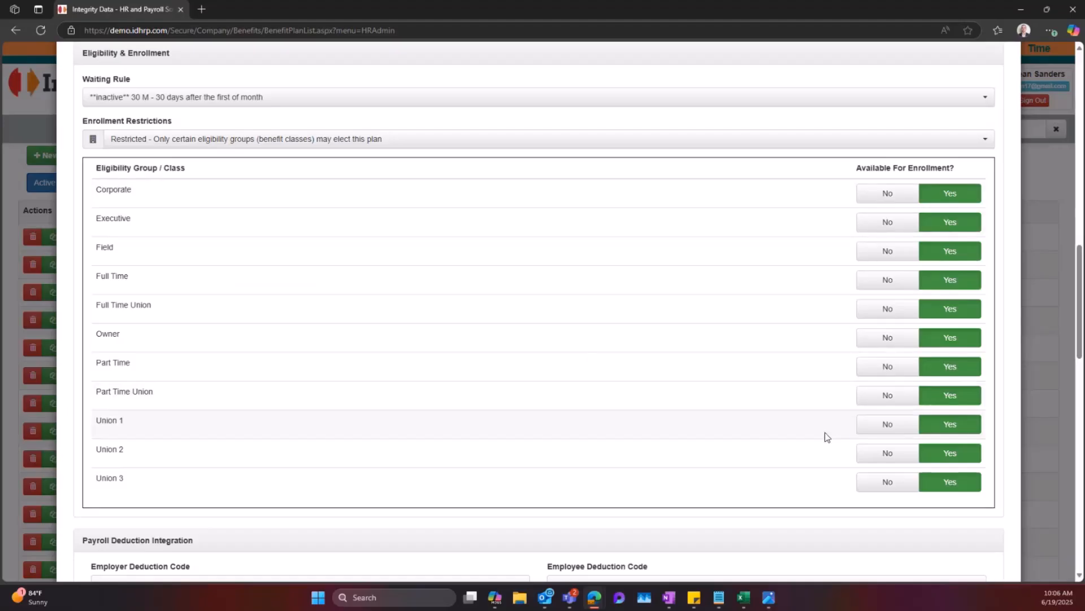
Step: Make the benefit plan unavailable for enrollment to the Union 1, Union 2 and Union 3 eligibility groups
left_click(885, 433)
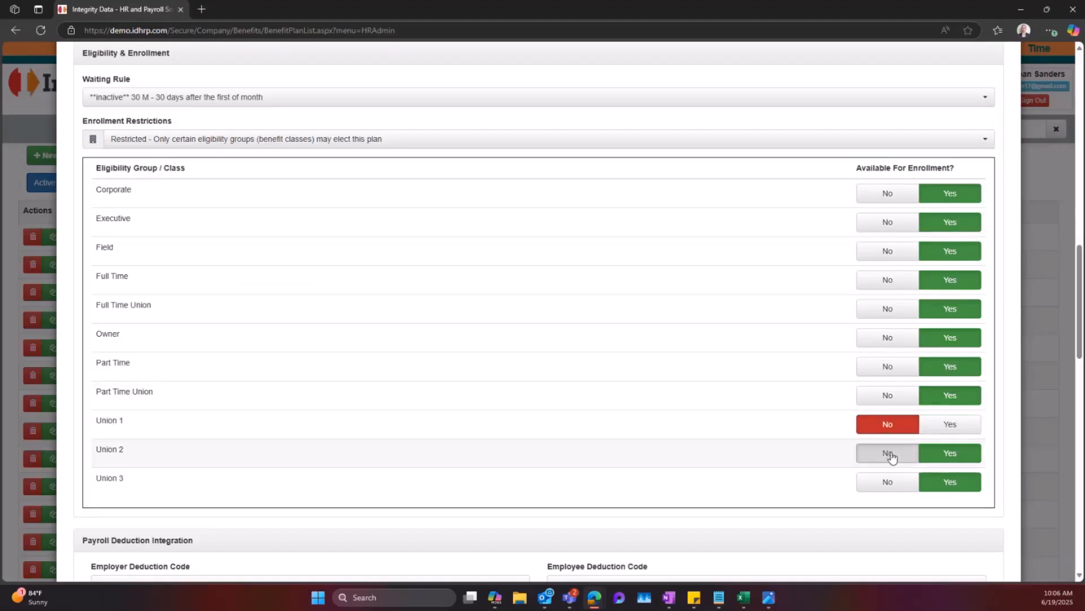
left_click(888, 455)
left_click(891, 483)
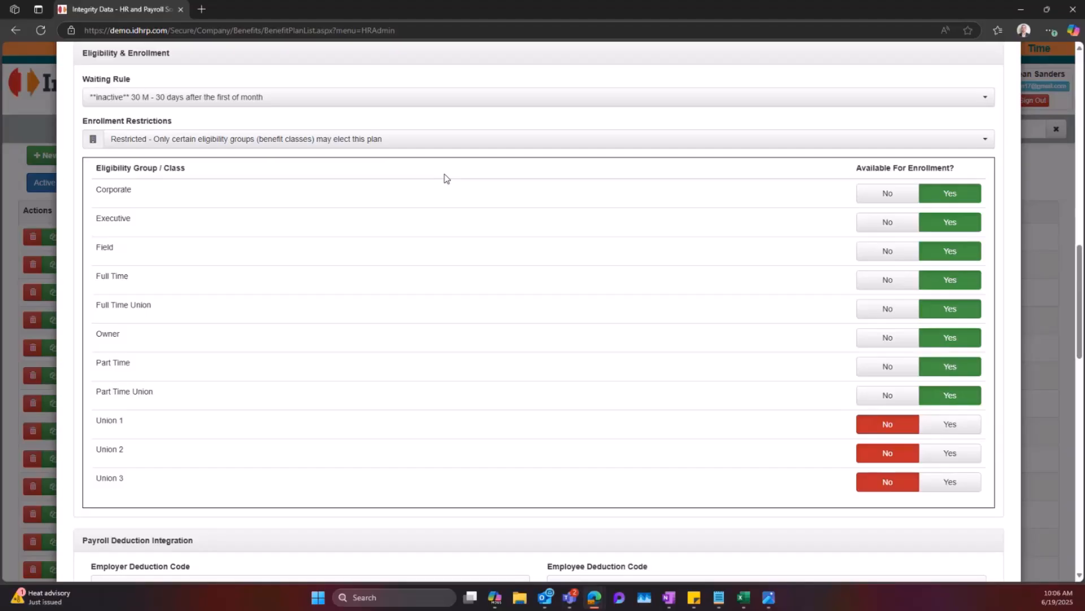
Step: Review the plan's payroll deduction settings and attached covered-codes policy PDF, then return to the plan record
scroll(446, 178, "down", 7)
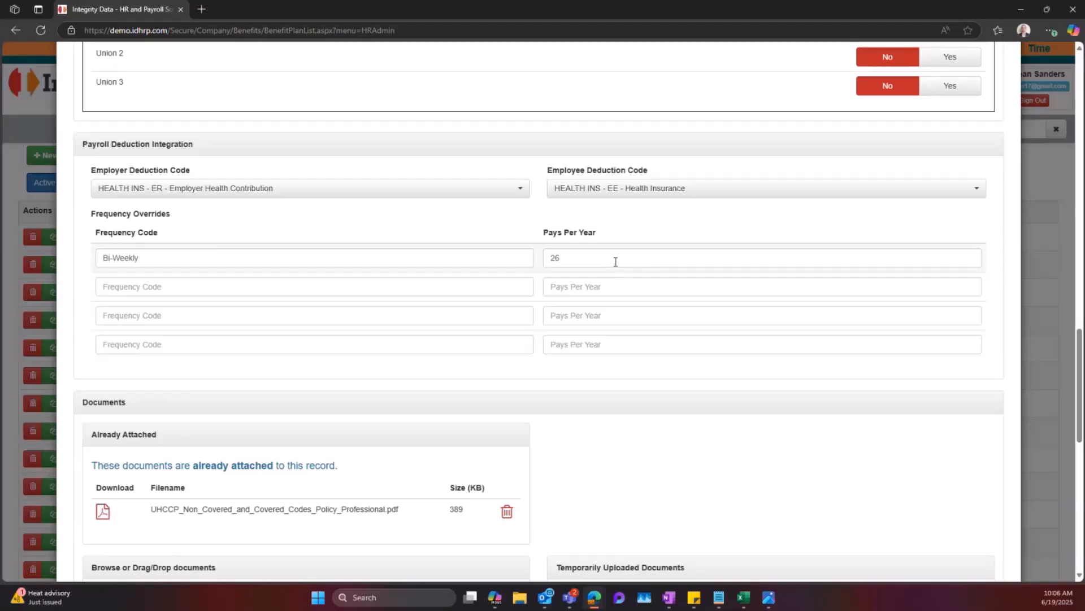
scroll(617, 259, "down", 5)
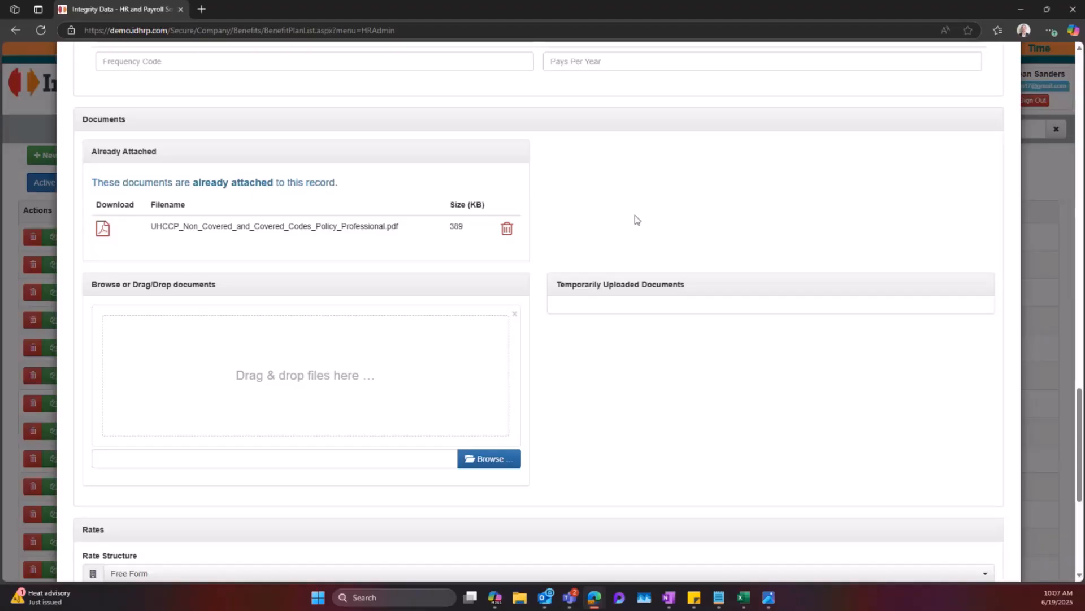
left_click(104, 227)
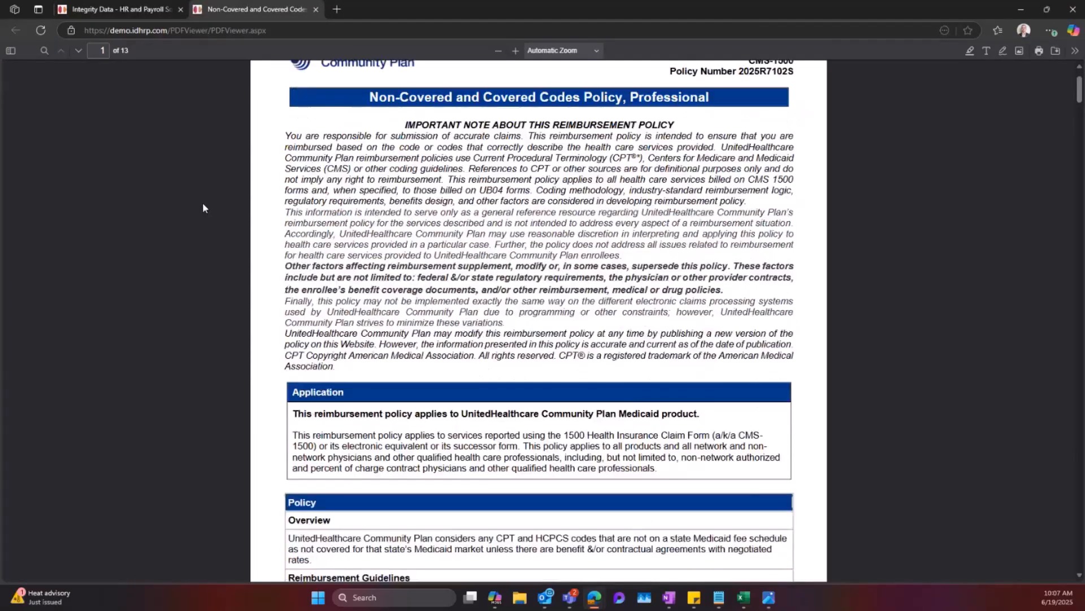
scroll(203, 209, "down", 4)
left_click(83, 9)
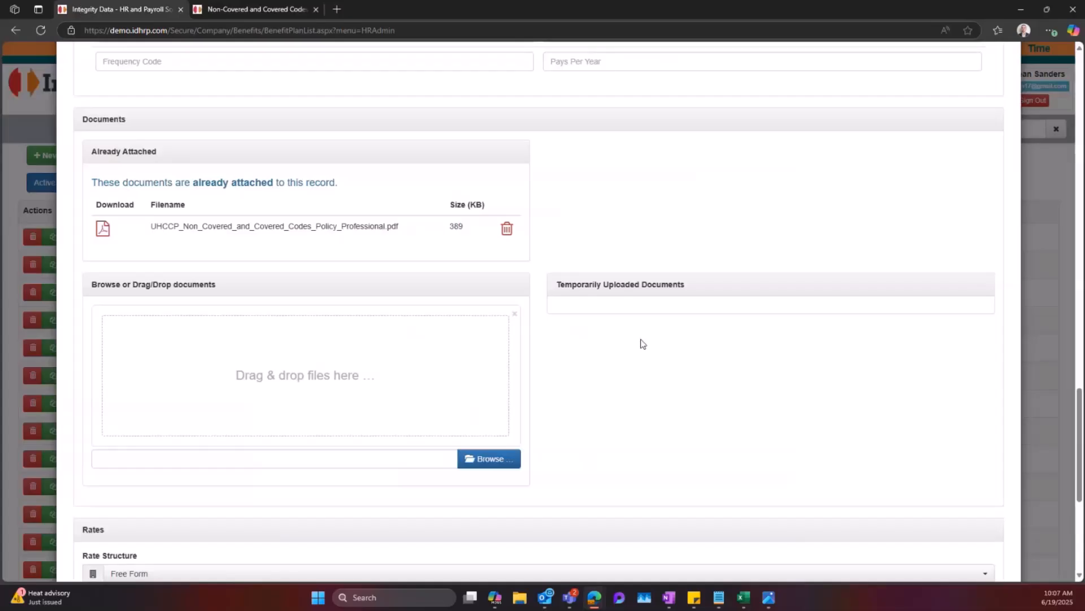
Step: Change the plan's rate structure to Age Banded and close the record without saving
scroll(566, 331, "down", 5)
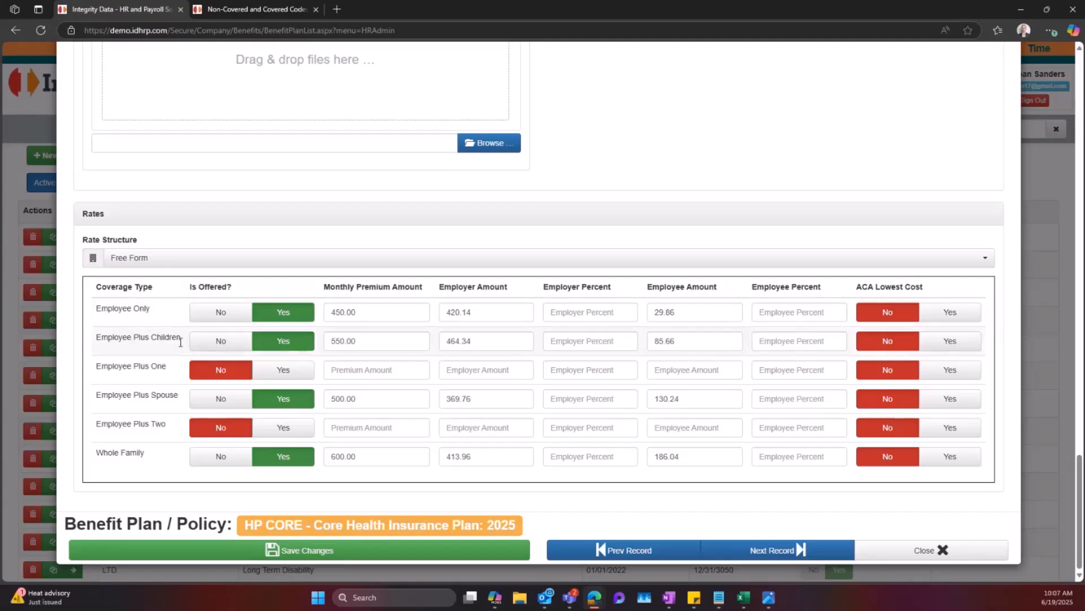
left_click(354, 258)
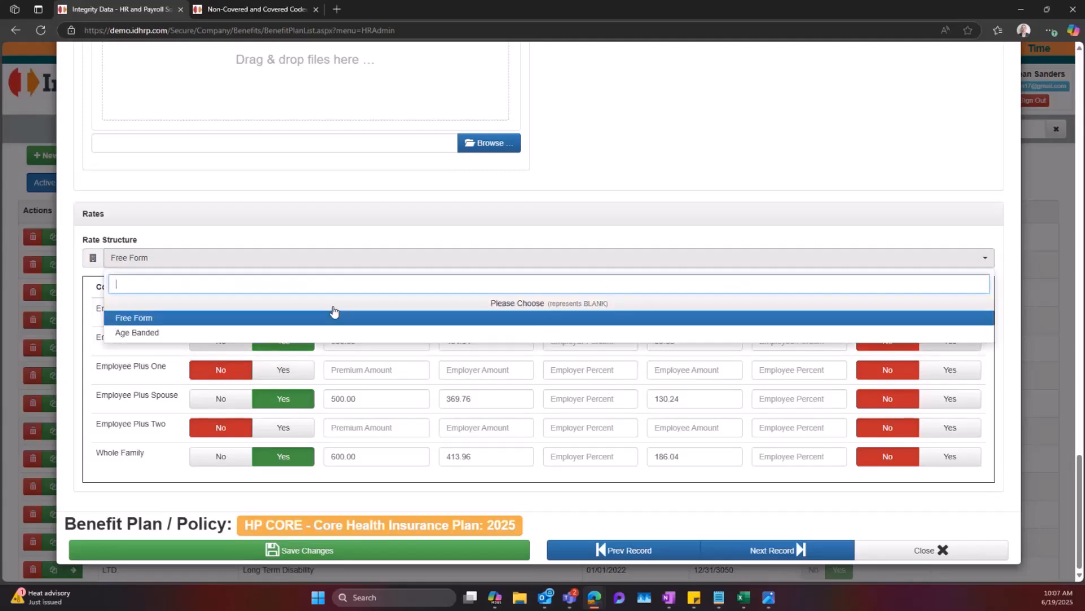
left_click(318, 333)
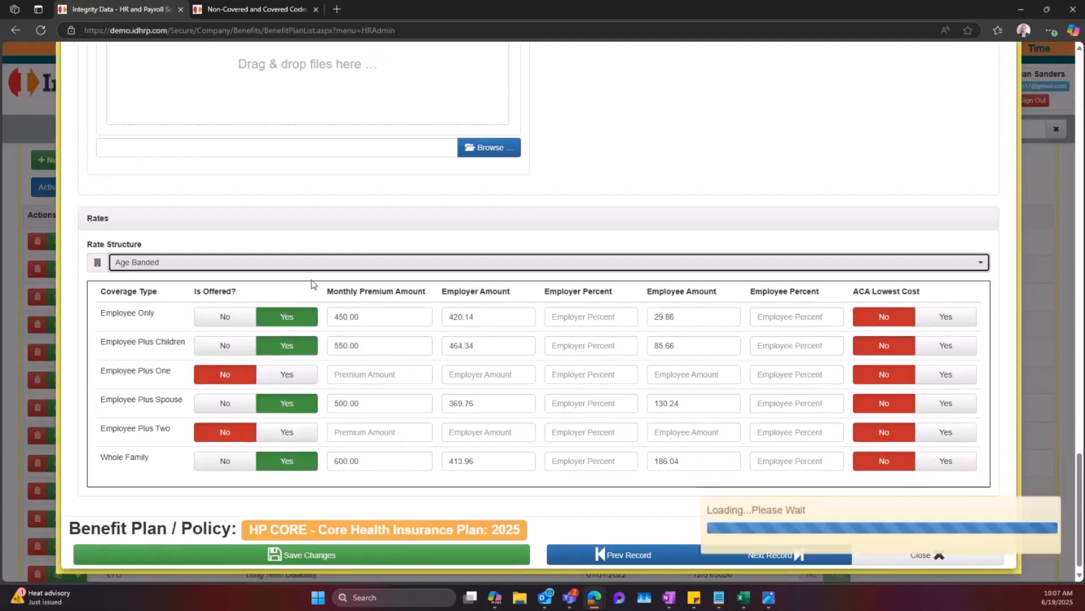
scroll(565, 367, "down", 4)
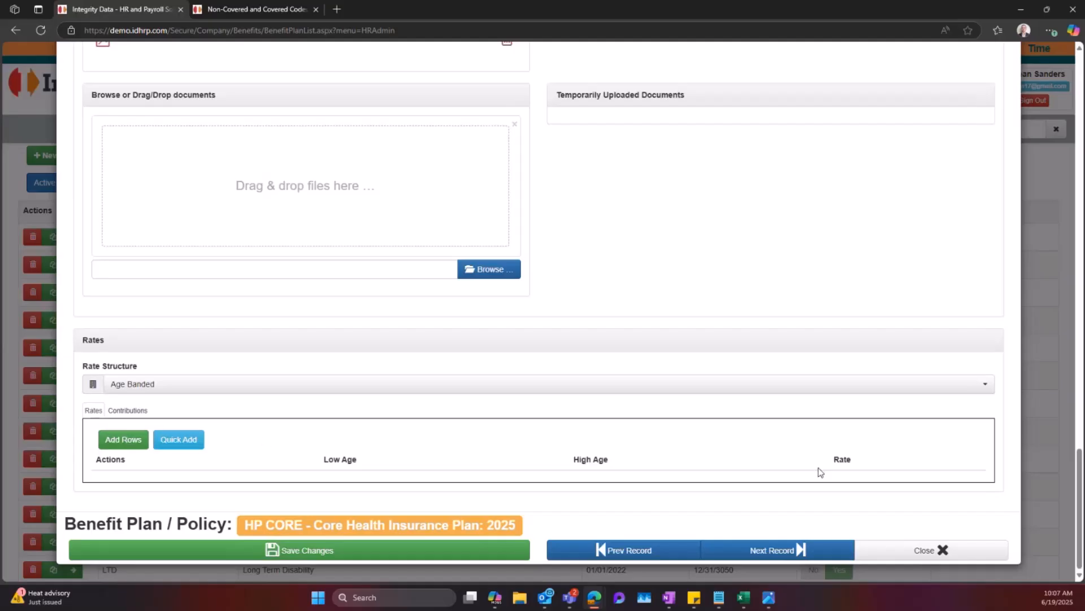
left_click(981, 551)
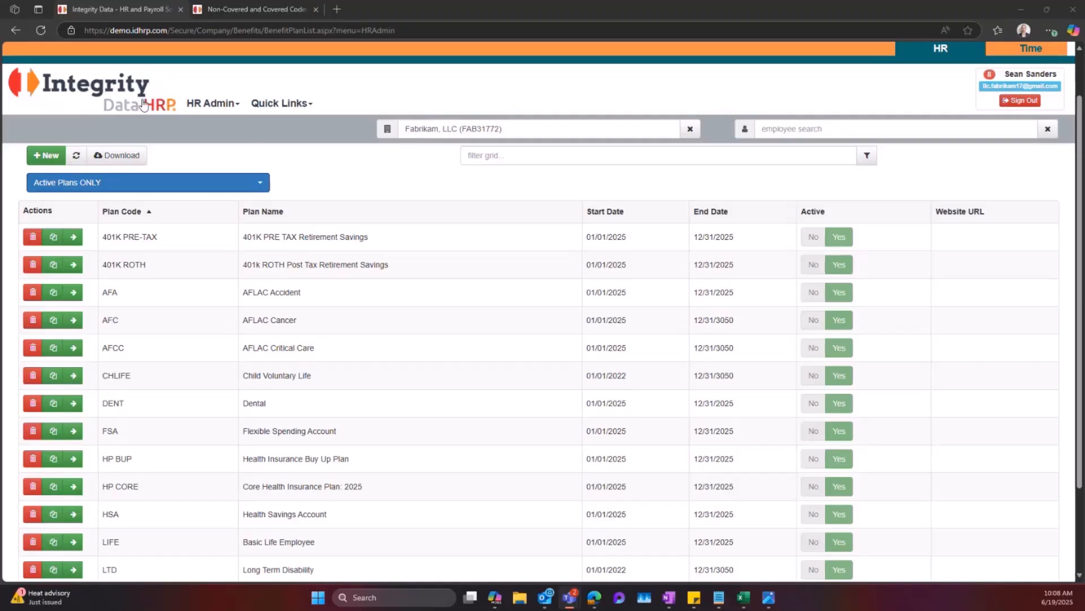
Step: Return to the home dashboard and open the Open Enrollment Setup page under Benefits
scroll(333, 170, "up", 1)
left_click(79, 72)
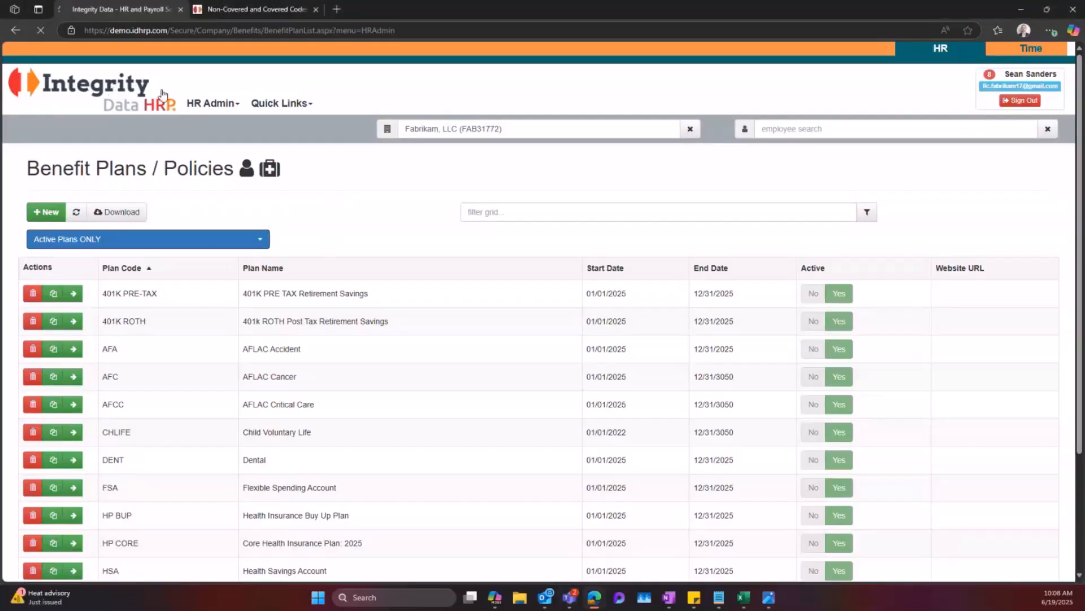
left_click(494, 378)
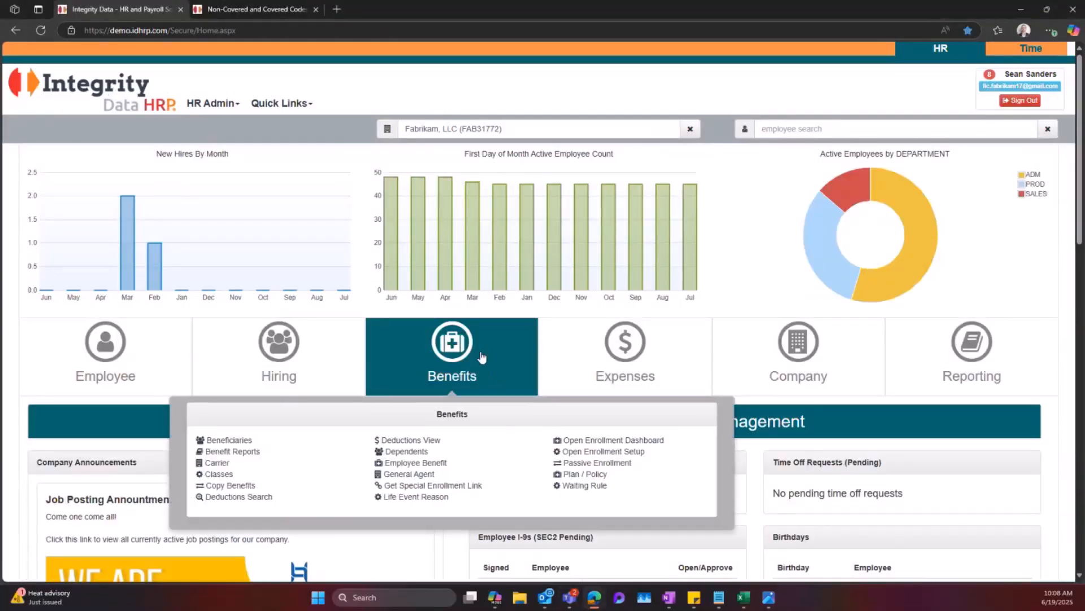
left_click(622, 453)
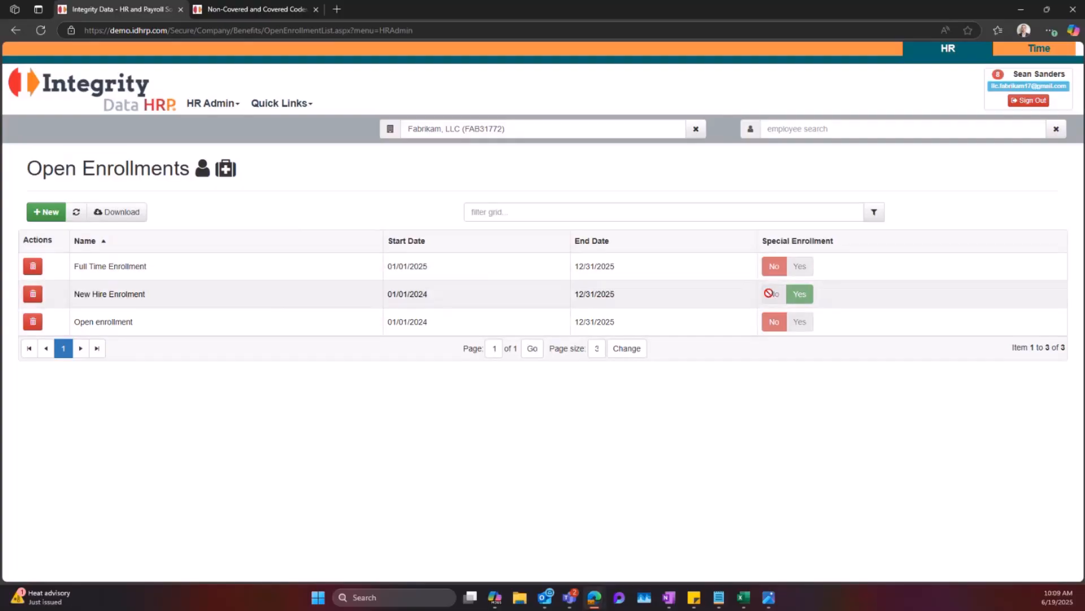
Step: Open the Full Time Enrollment record and review its dates, introduction text, custom acknowledgement and included benefit plans
left_click(166, 273)
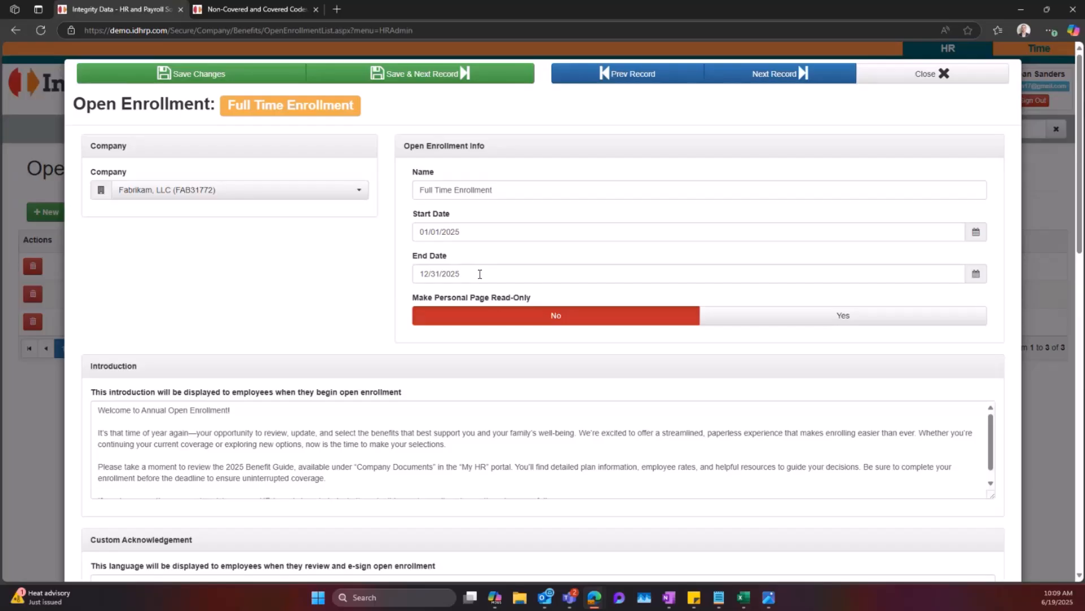
scroll(235, 273, "down", 3)
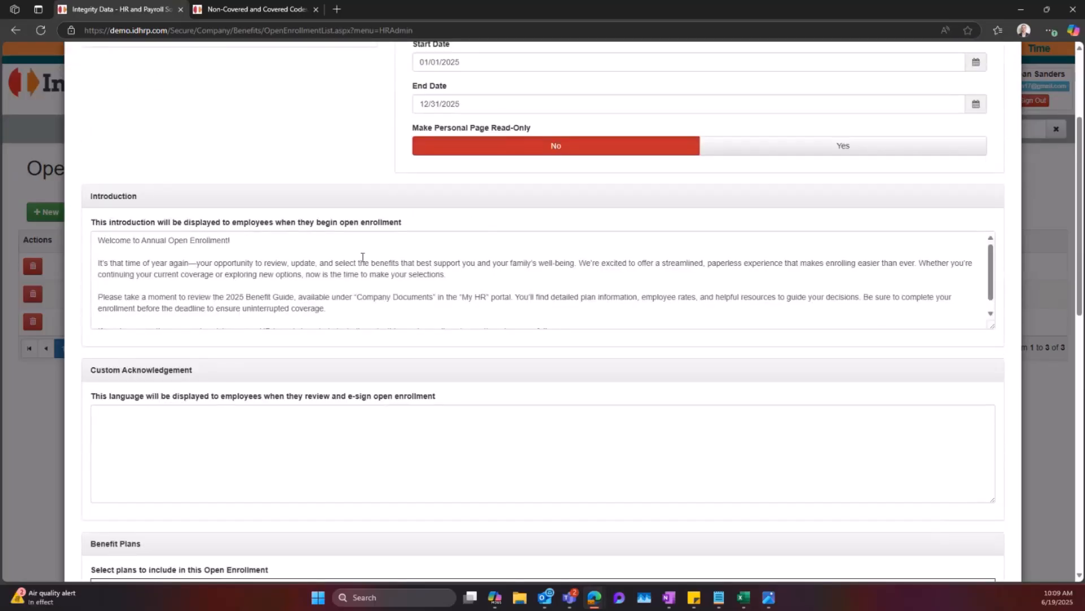
scroll(366, 257, "down", 1)
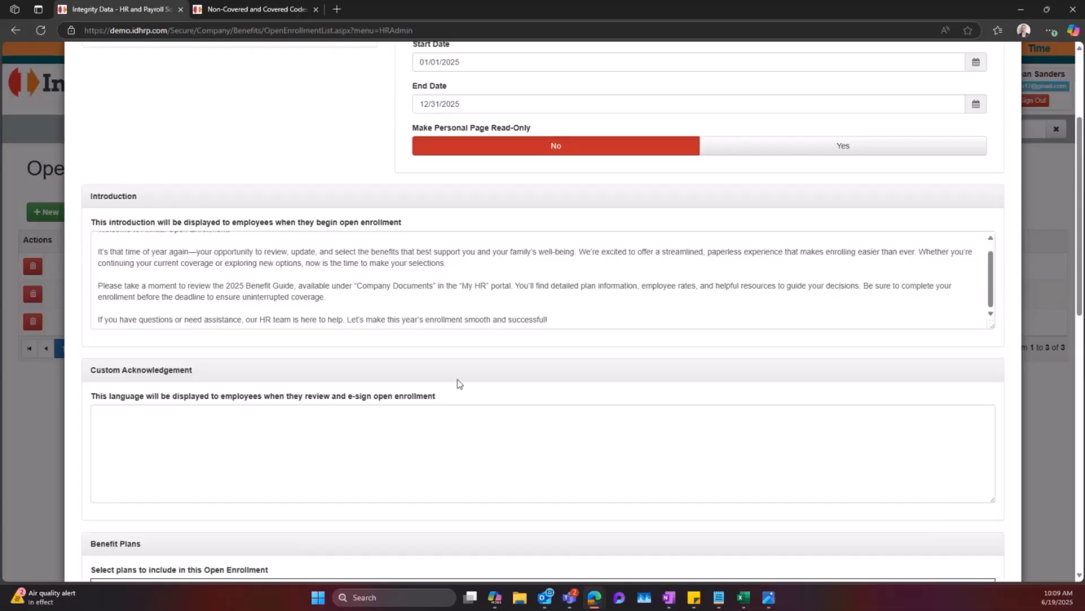
scroll(456, 381, "down", 3)
scroll(435, 310, "down", 4)
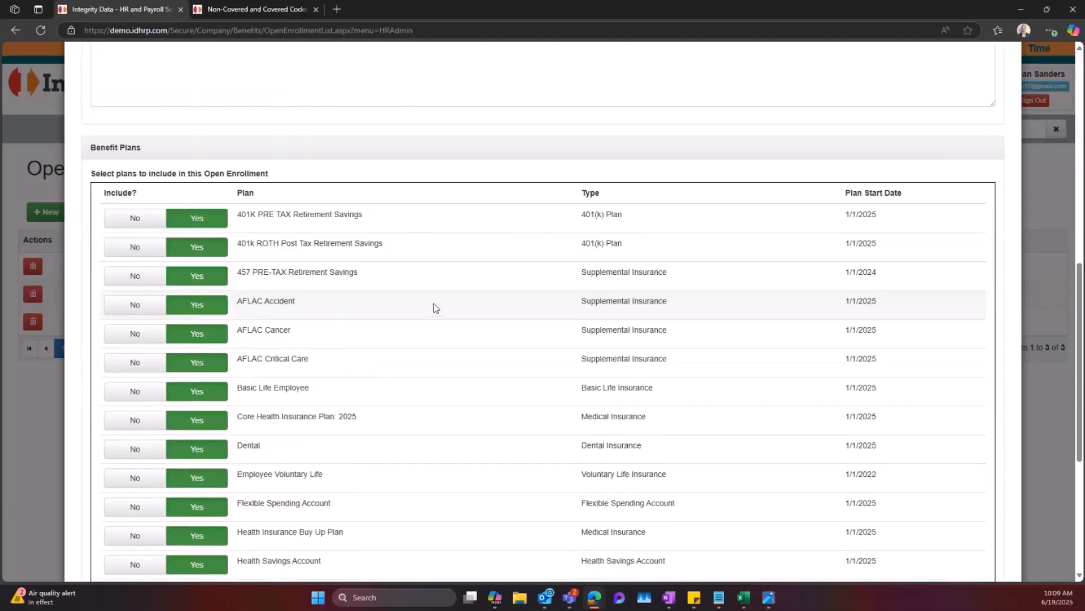
scroll(447, 249, "down", 3)
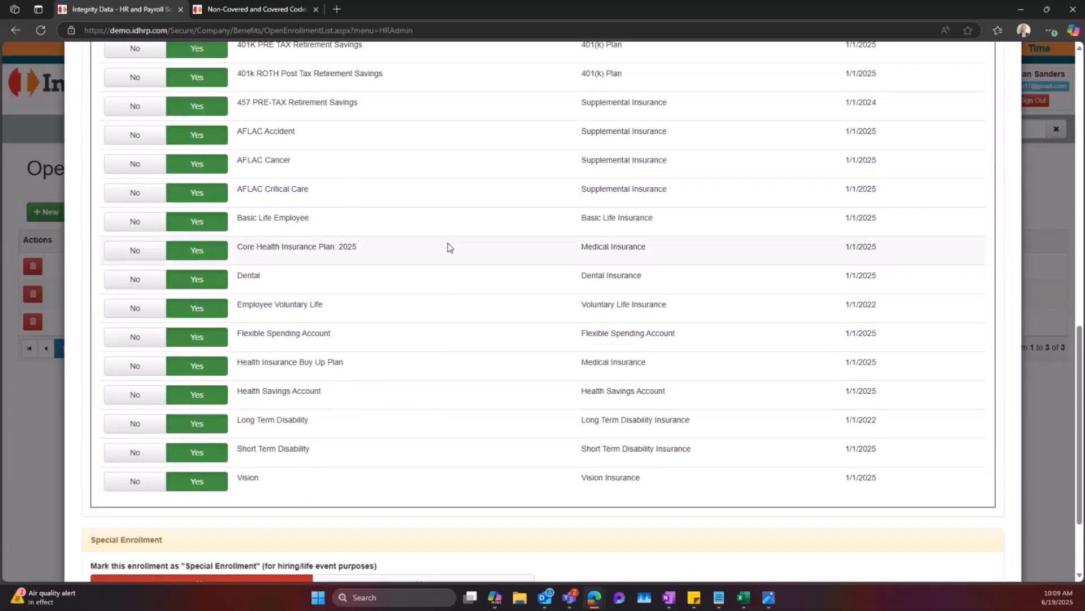
Step: Exclude the AFLAC Cancer and AFLAC Critical Care plans from Full Time Enrollment and close the record without saving
scroll(451, 246, "up", 1)
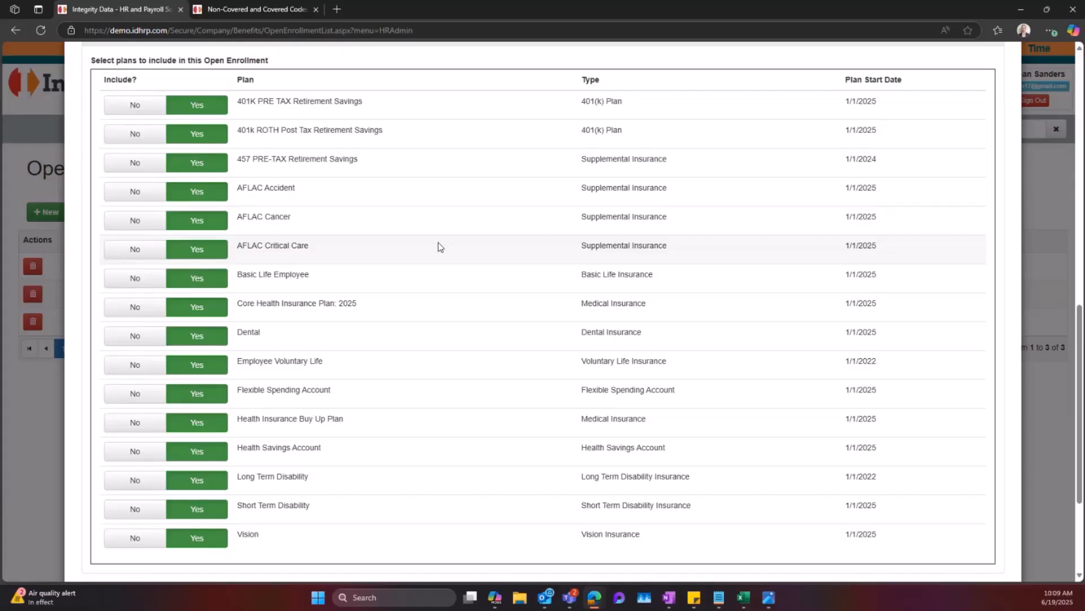
left_click(131, 221)
left_click(145, 256)
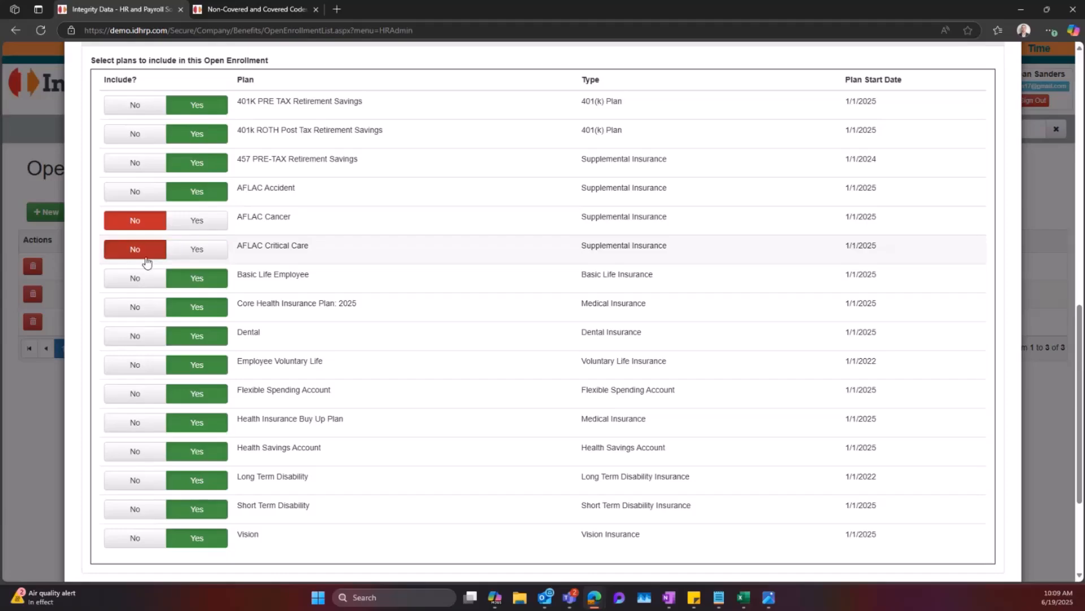
scroll(457, 412, "down", 3)
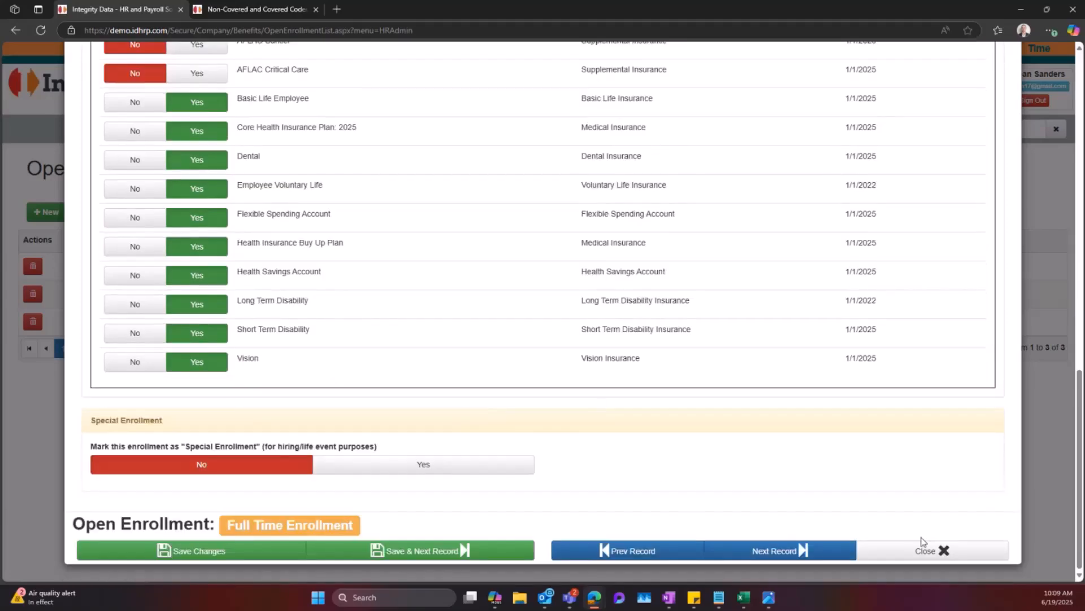
left_click(941, 550)
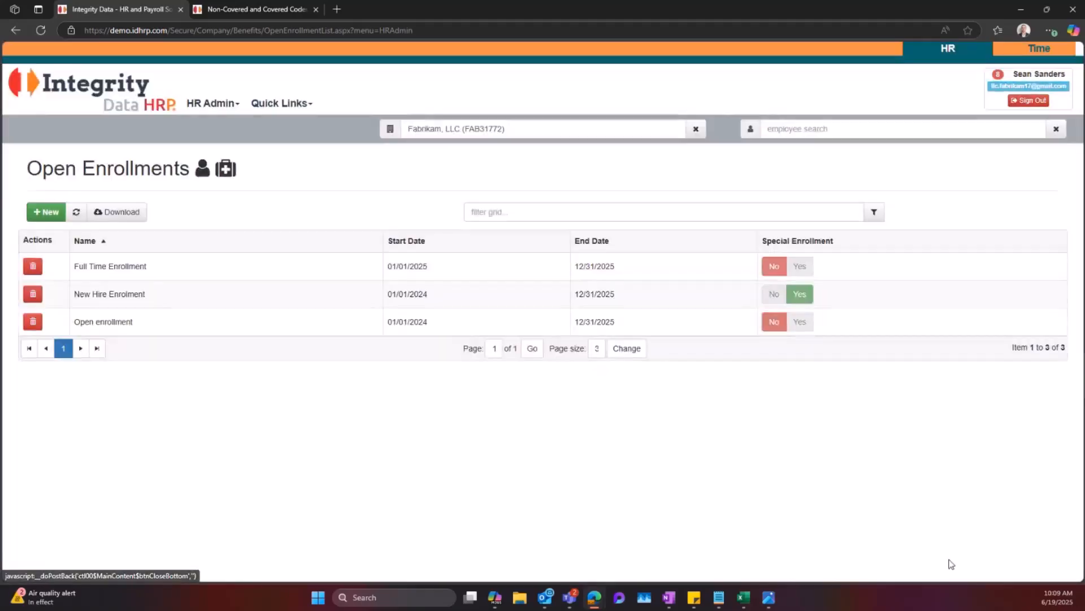
Step: Open the New Hire Enrolment record, examine its special enrollment invitation options and enrollment reasons, and close it
left_click(137, 298)
scroll(354, 450, "down", 6)
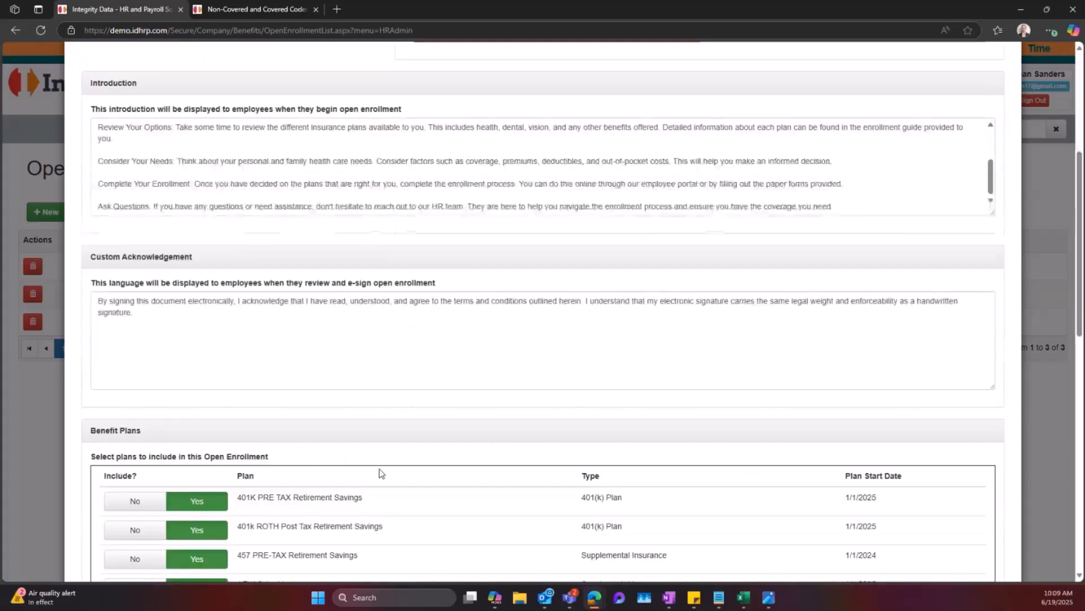
scroll(379, 474, "down", 8)
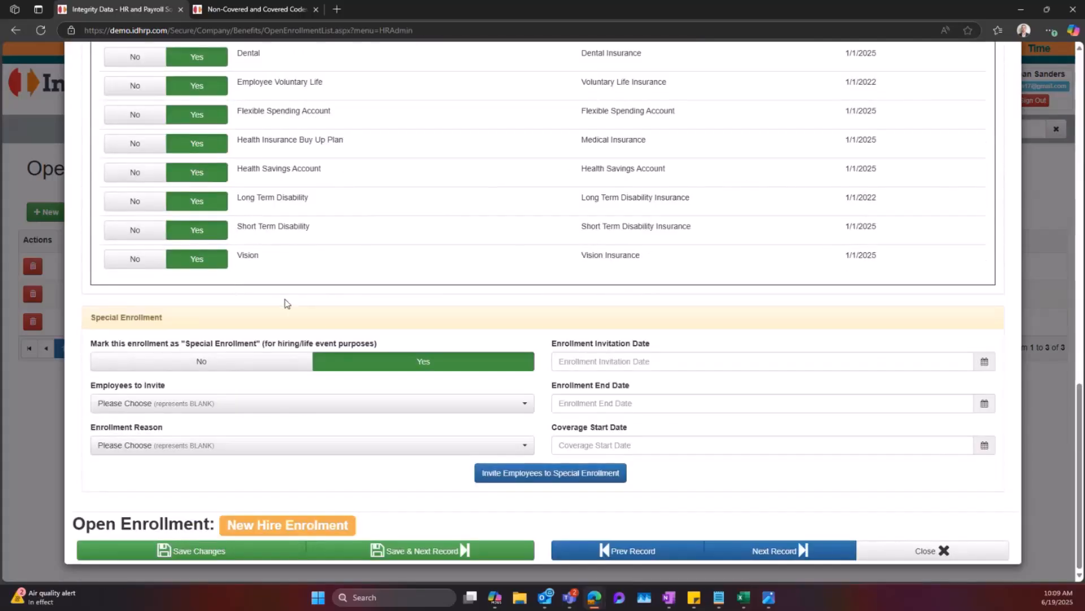
left_click(234, 402)
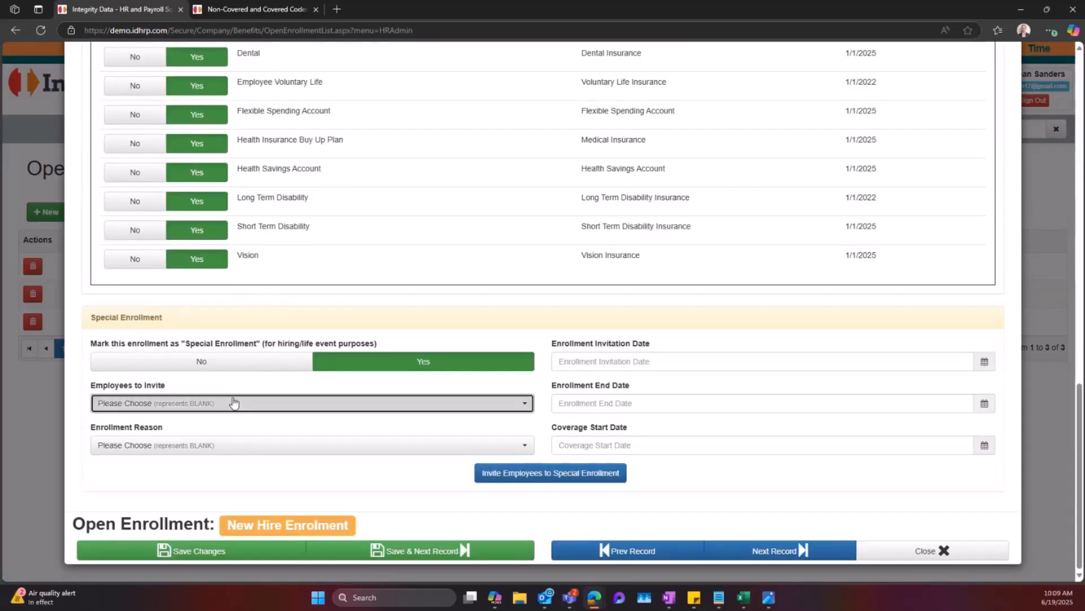
left_click(297, 403)
left_click(291, 444)
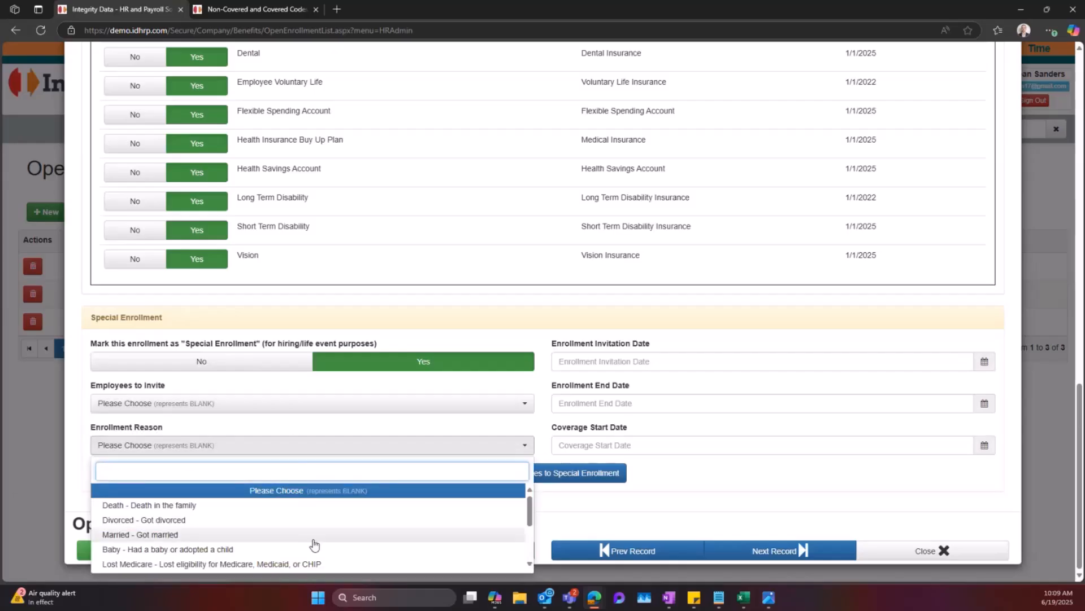
left_click(331, 450)
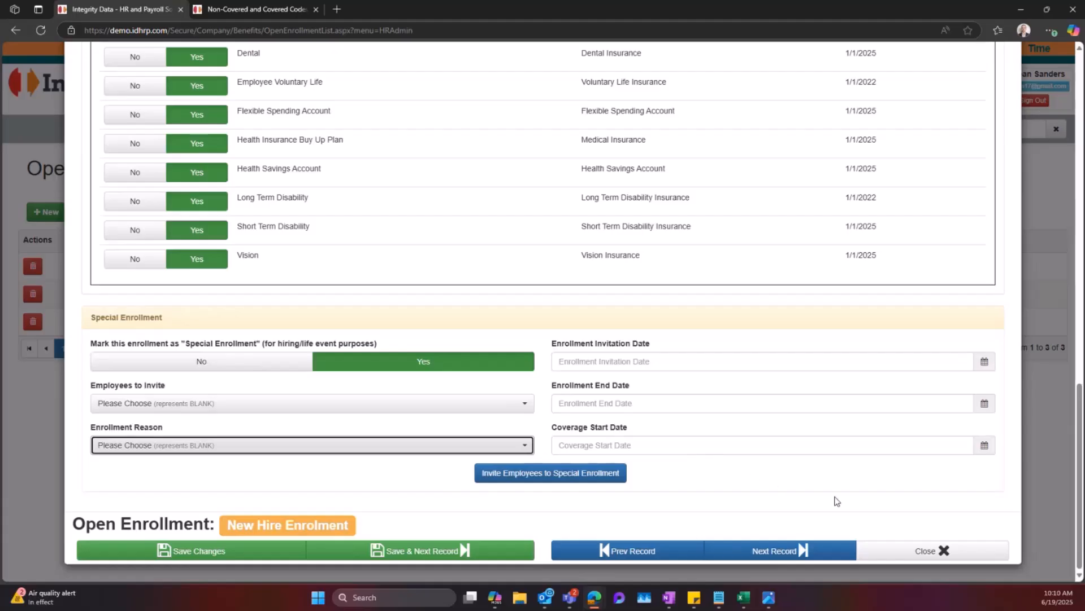
left_click(922, 551)
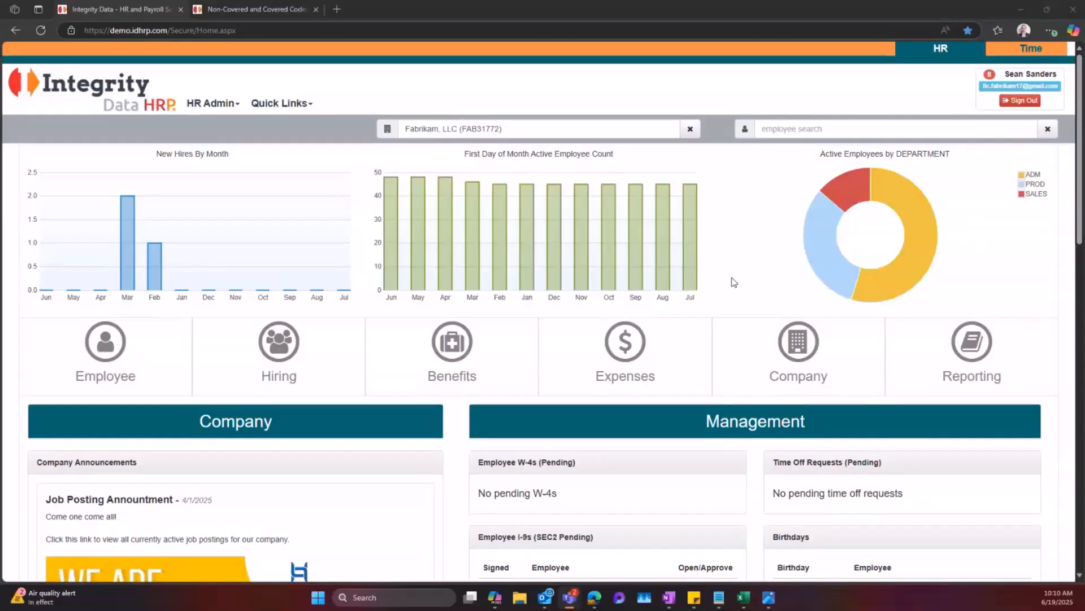
Step: Open the custom expense types, examine the Supply Reimbursement type's settings, and close the record
left_click(643, 361)
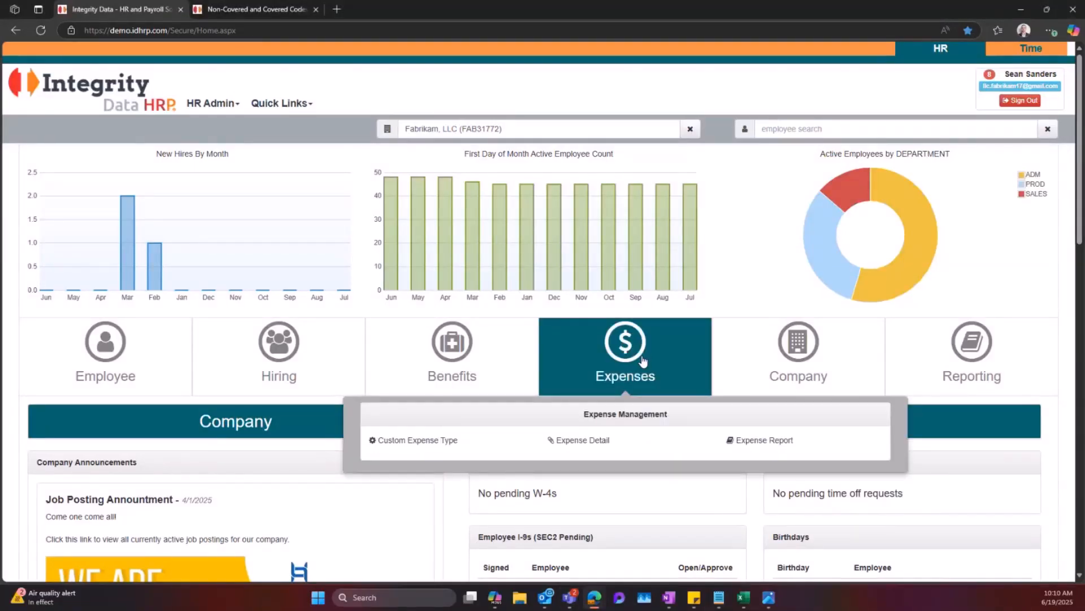
left_click(434, 440)
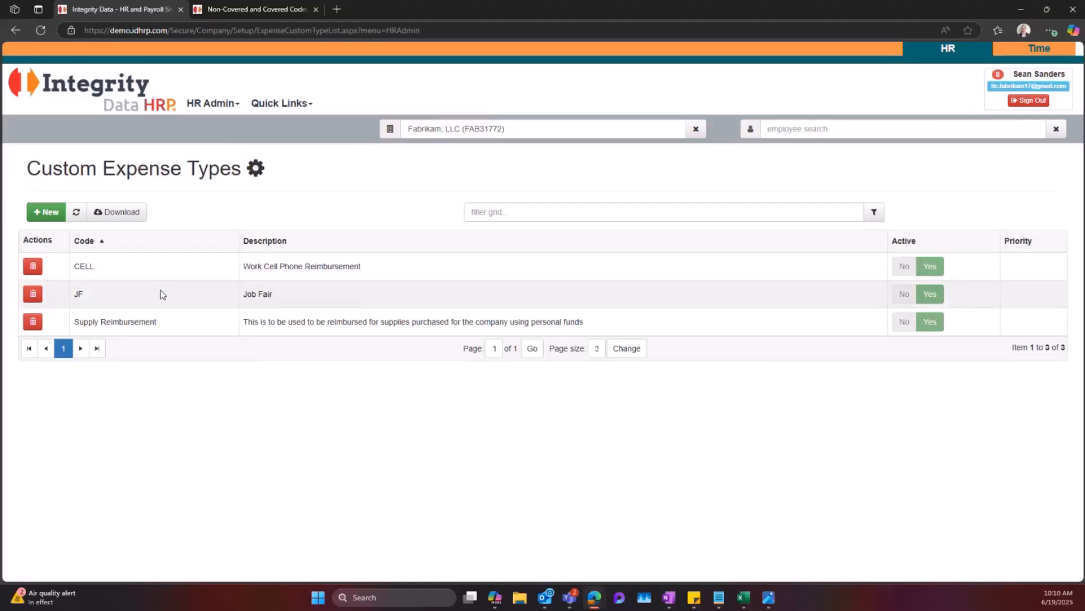
left_click(191, 332)
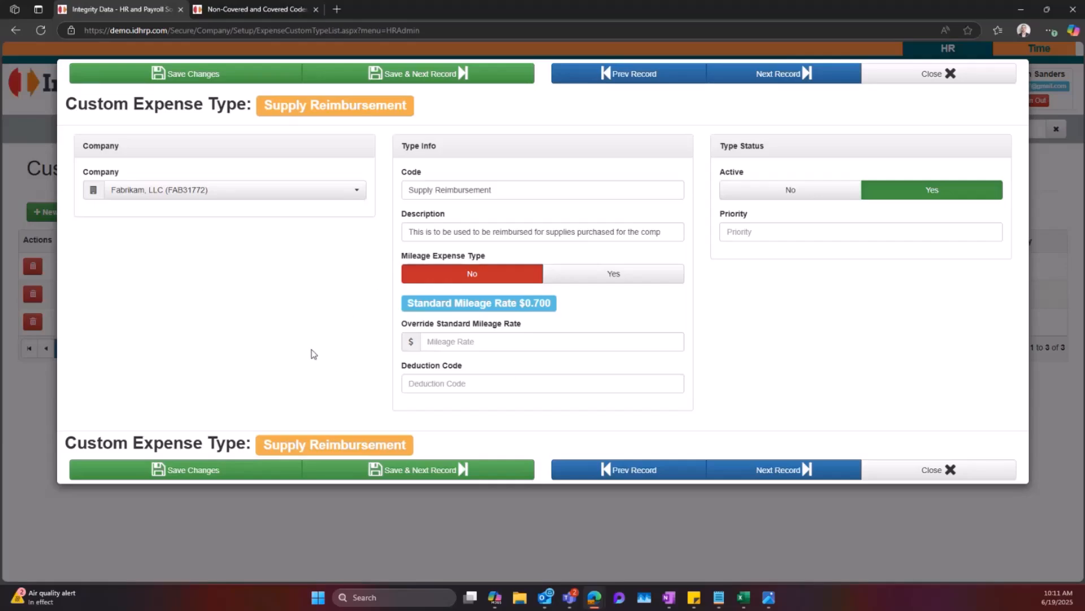
left_click(950, 472)
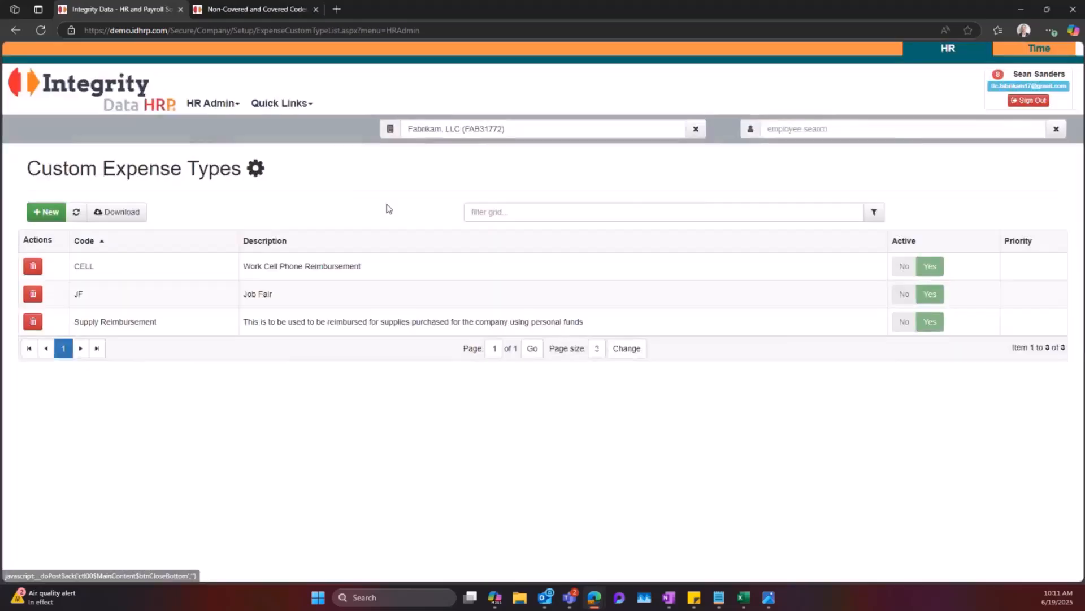
Step: Open the Expense Detail list from the home dashboard's expense management options
left_click(666, 351)
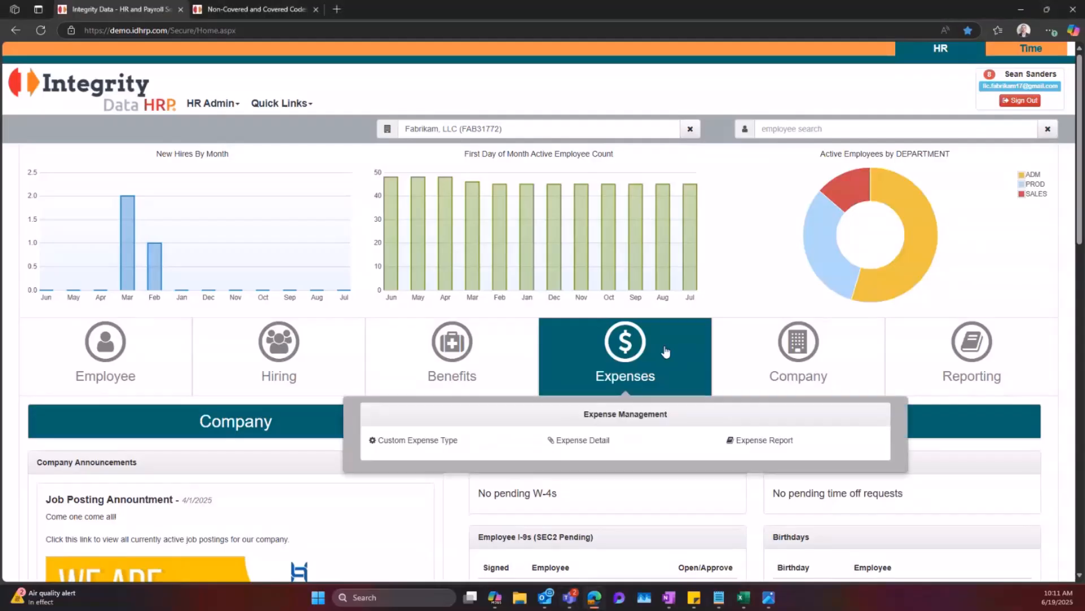
left_click(600, 447)
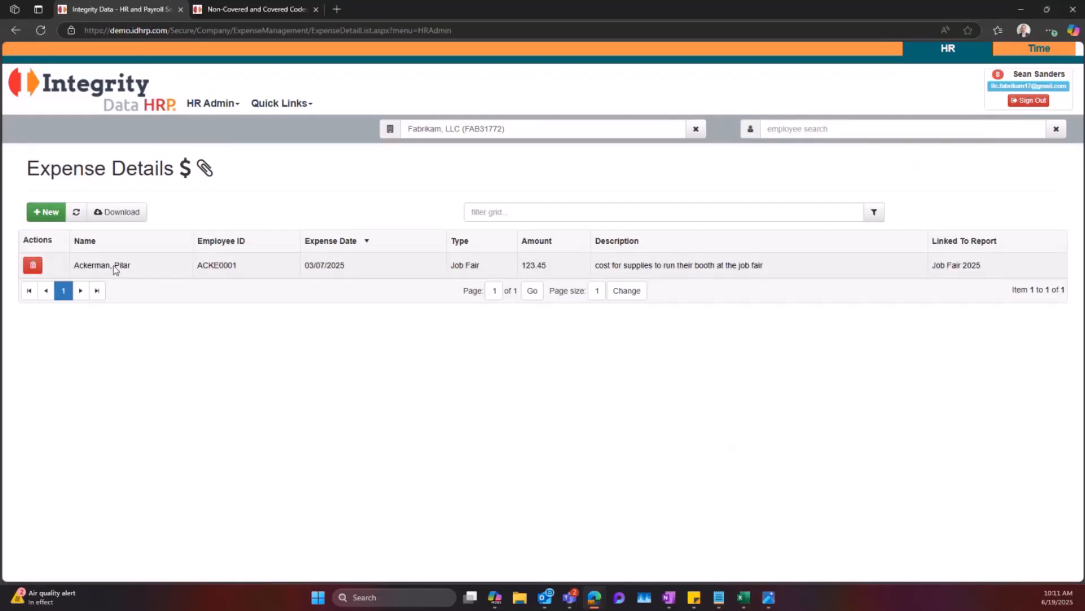
Step: Start a new expense detail for an employee and set its expense type to JF - Job Fair
left_click(45, 212)
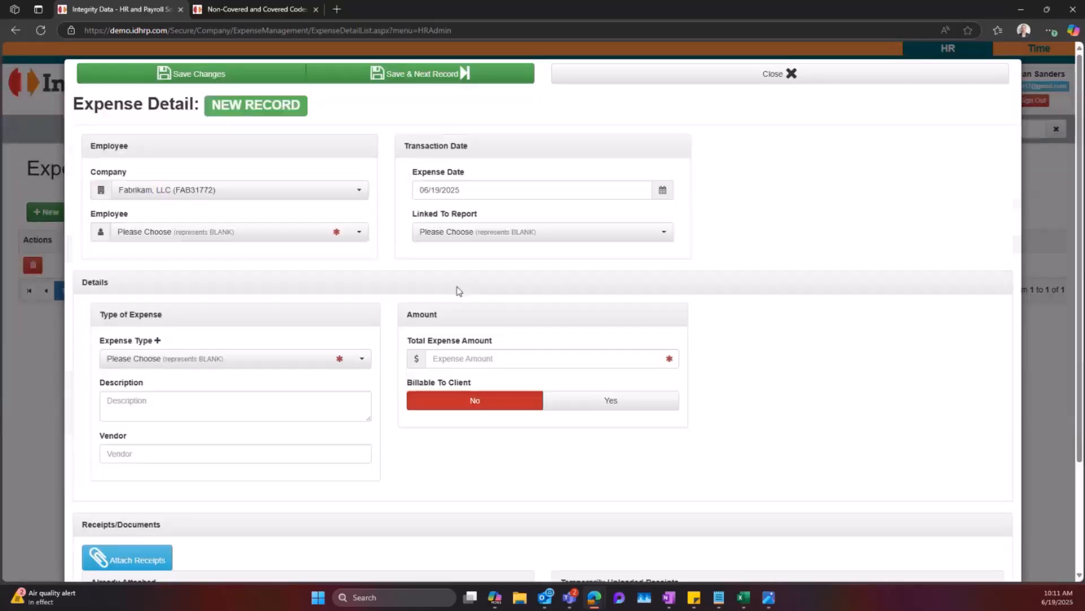
left_click(290, 232)
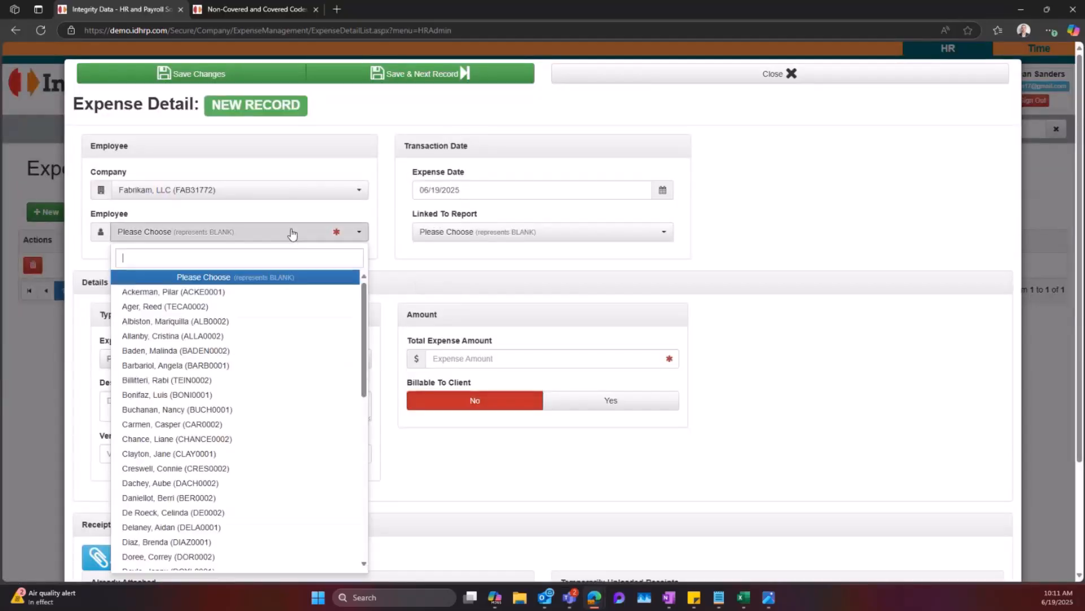
left_click(297, 394)
scroll(280, 338, "down", 1)
left_click(252, 303)
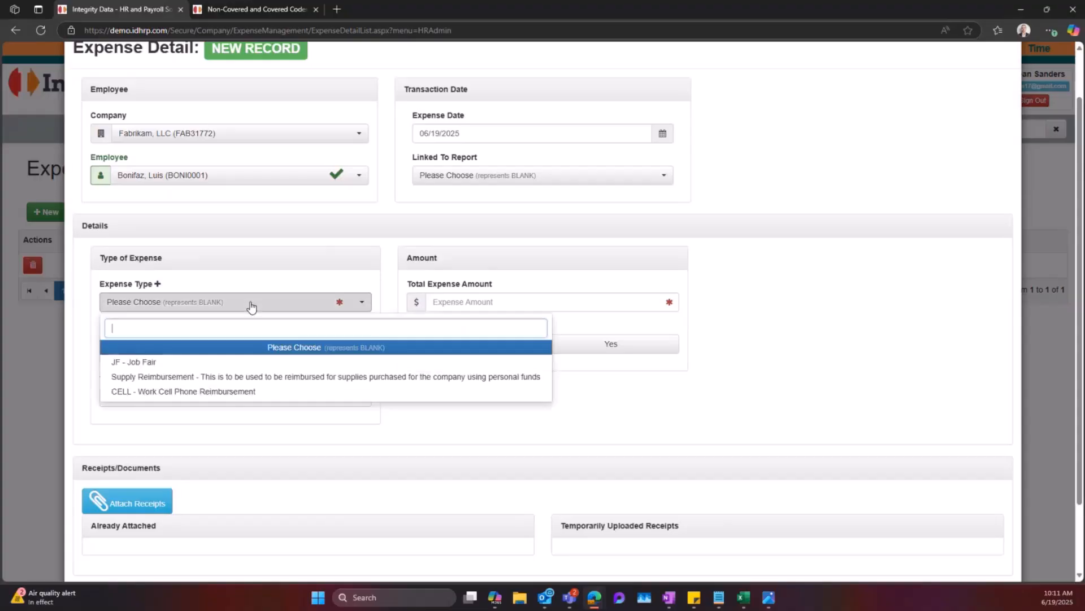
left_click(268, 363)
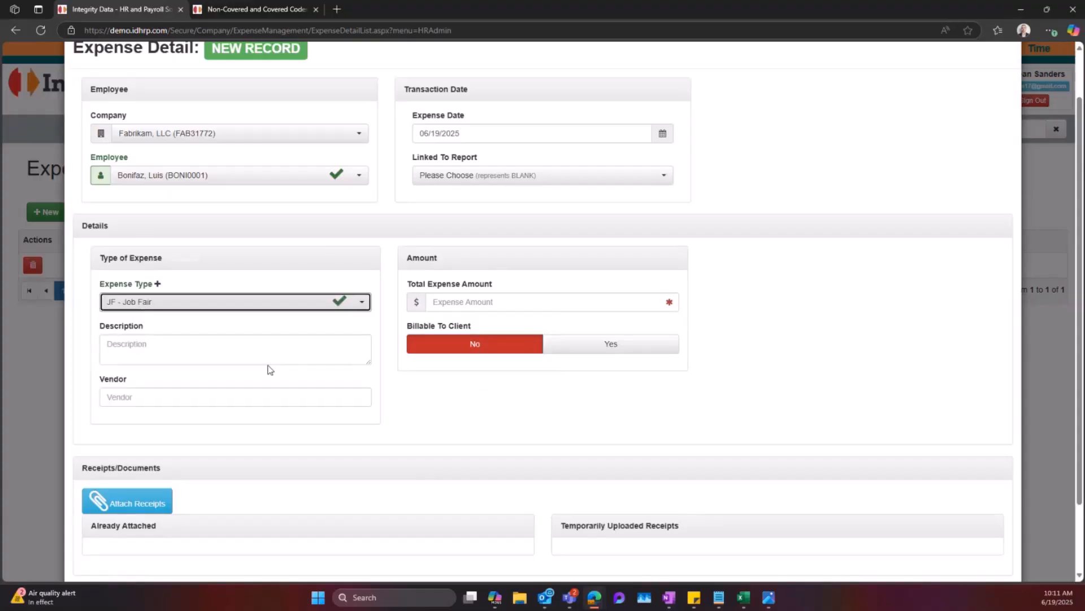
Step: Examine the new expense's description, vendor, amount, billable and receipt fields, and close the record without saving
left_click(237, 353)
left_click(242, 396)
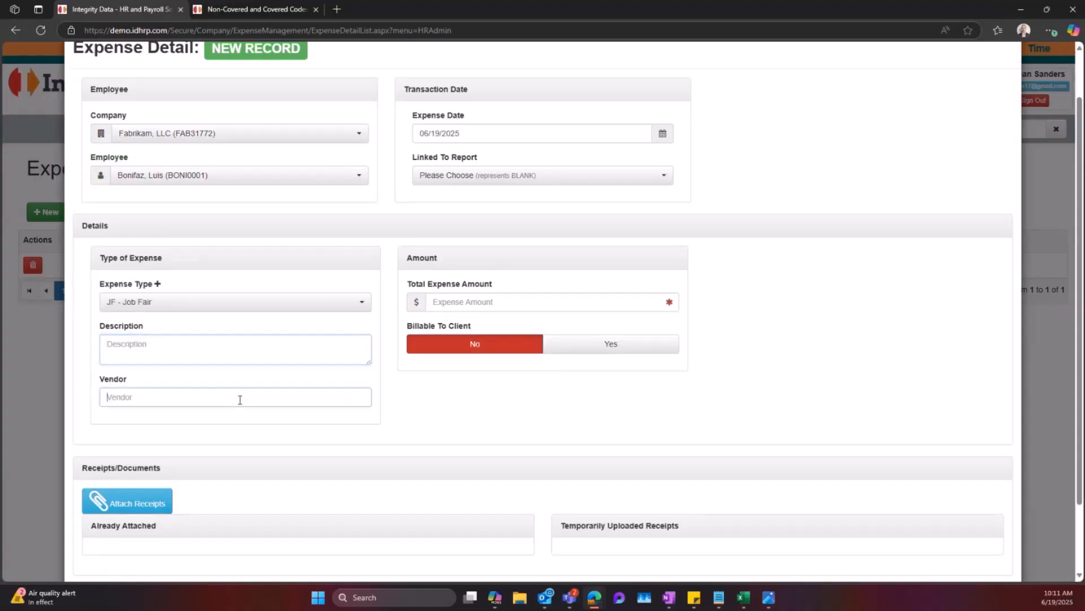
left_click(578, 306)
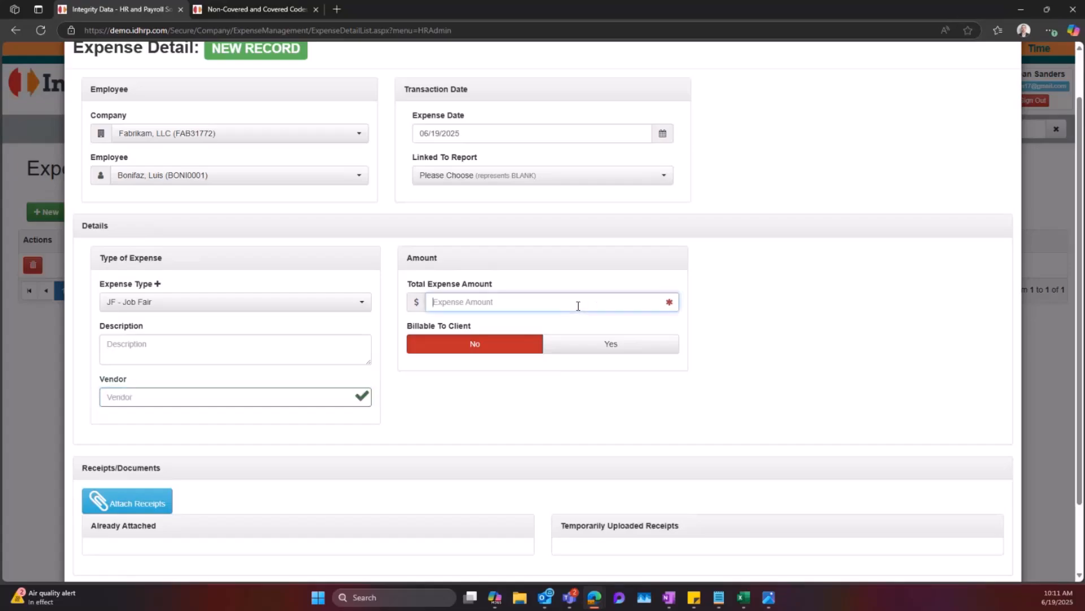
left_click_drag(469, 331, 397, 330)
left_click(715, 325)
scroll(711, 317, "down", 2)
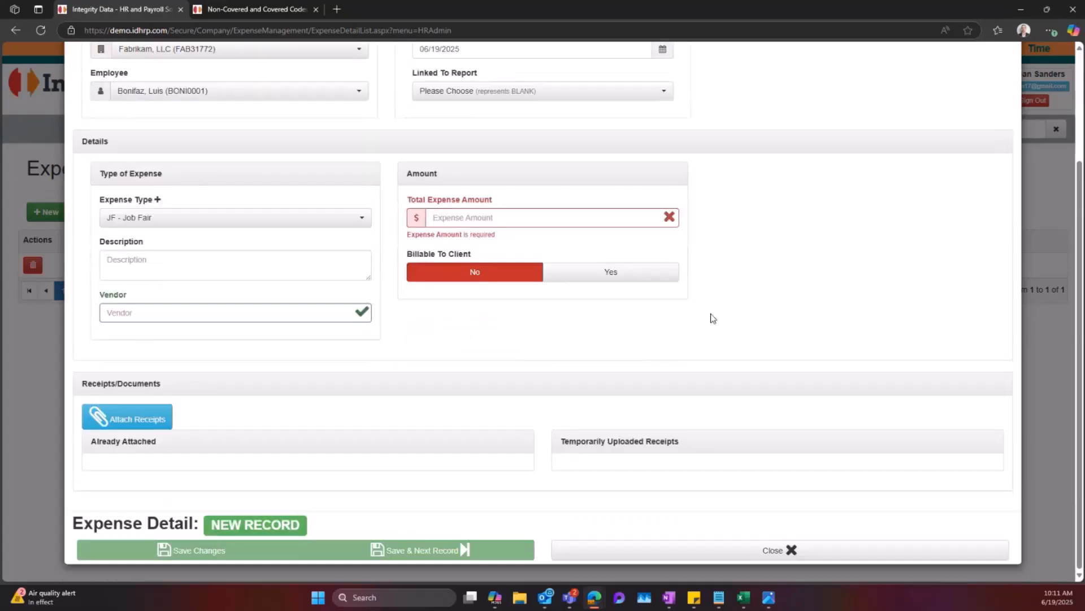
left_click(125, 416)
left_click(814, 551)
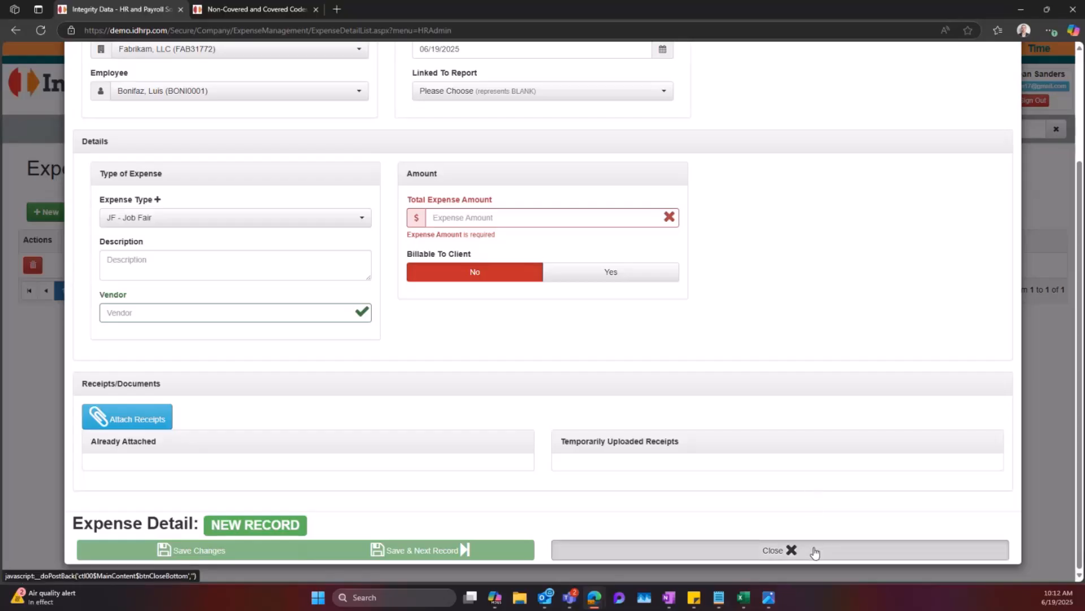
Step: Review the existing job fair expense record, close it, and open the Expense Reports list
left_click(146, 265)
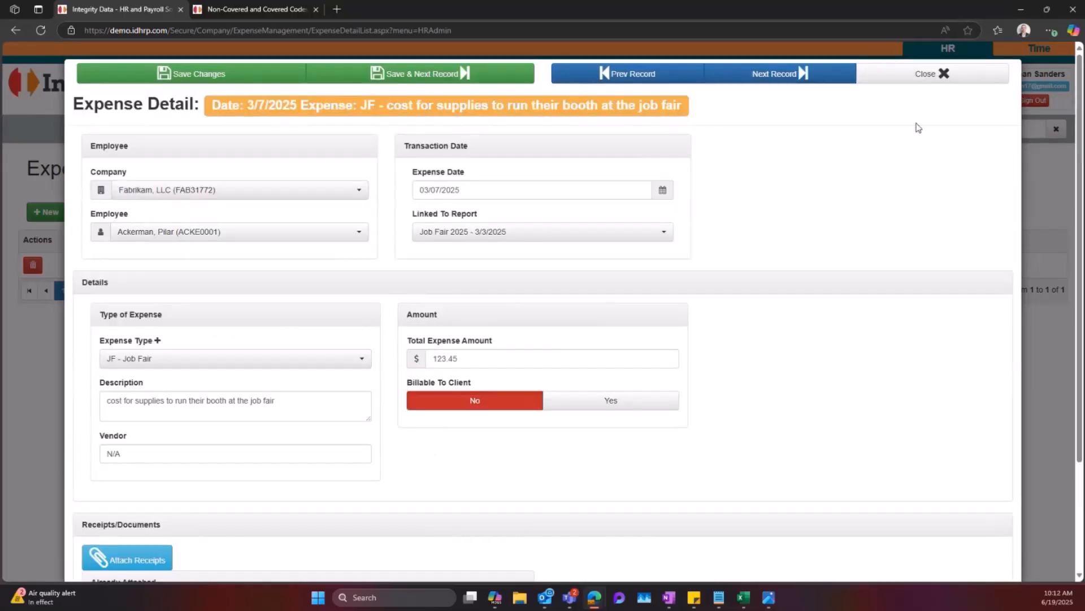
left_click(934, 74)
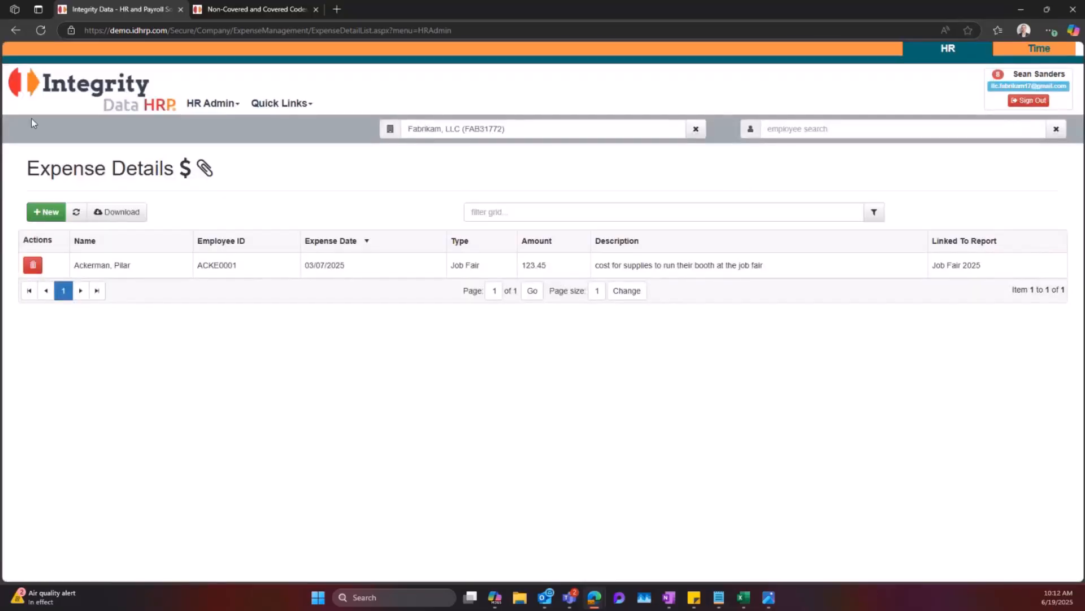
left_click(111, 100)
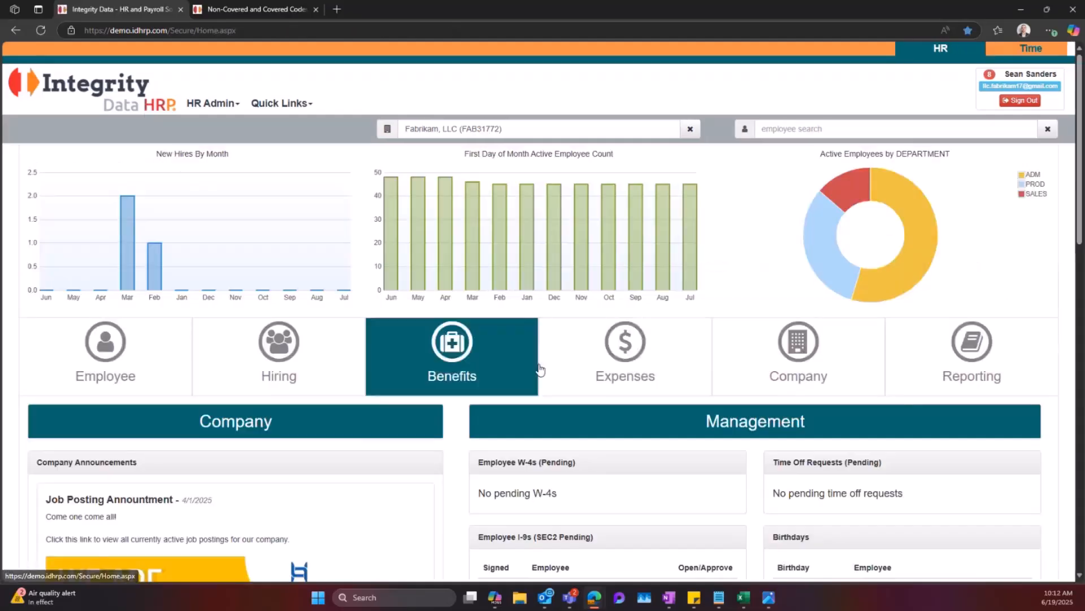
left_click(603, 352)
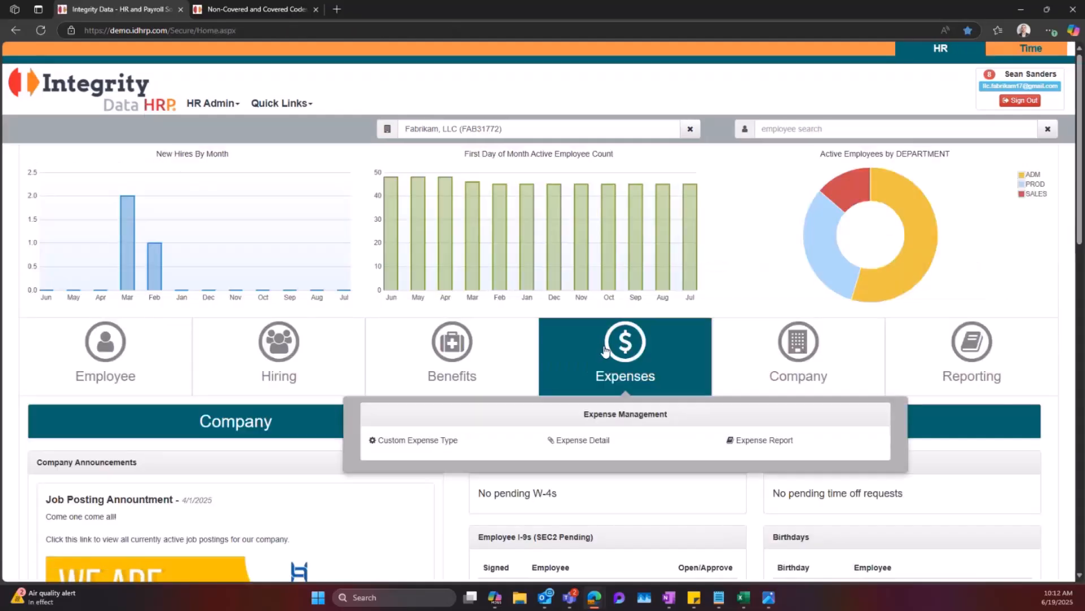
left_click(764, 441)
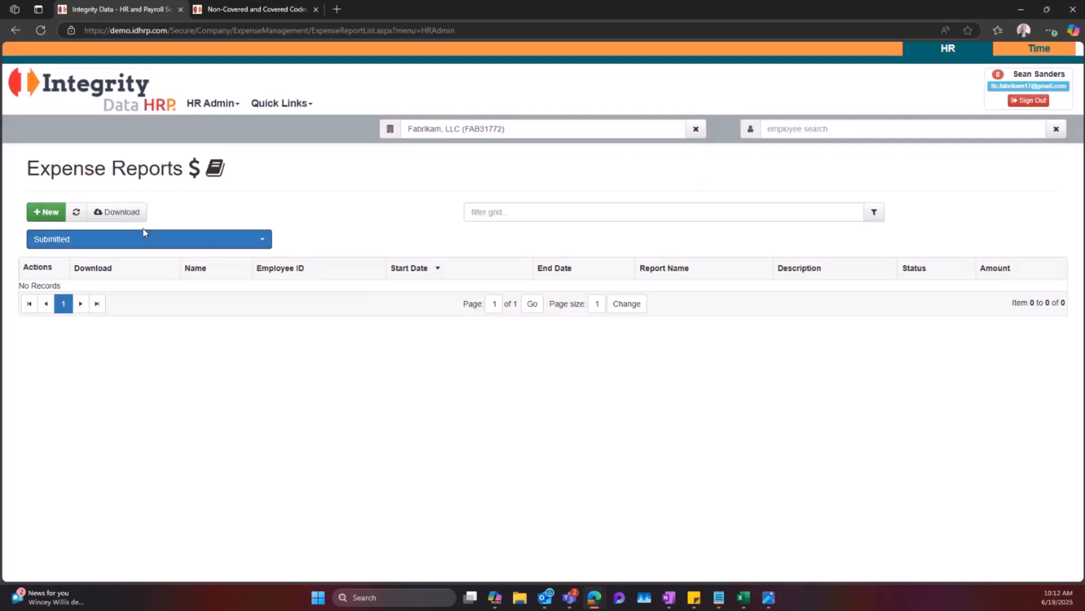
Step: Show expense reports of all statuses, and examine the Job Fair 2025 report's expenses and status options before closing it without saving
left_click(127, 241)
left_click(121, 284)
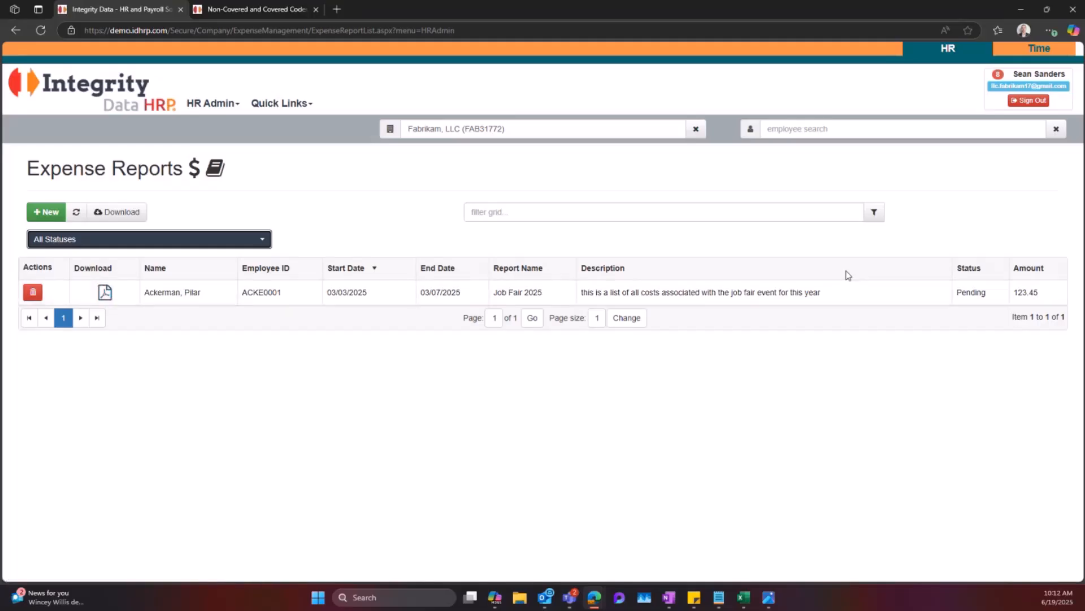
left_click(976, 294)
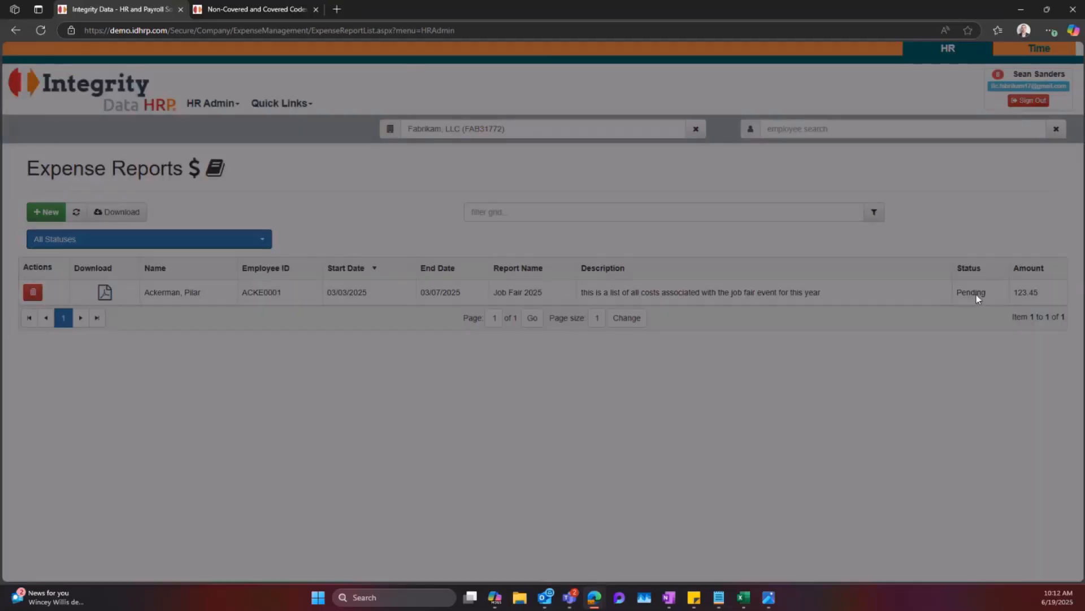
scroll(407, 339, "down", 5)
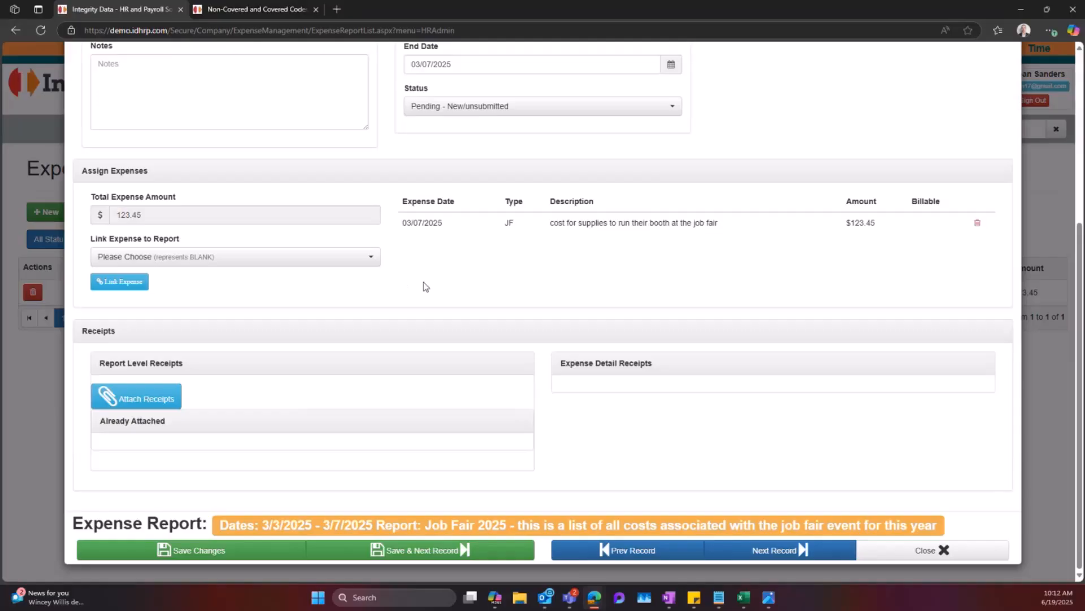
left_click(505, 108)
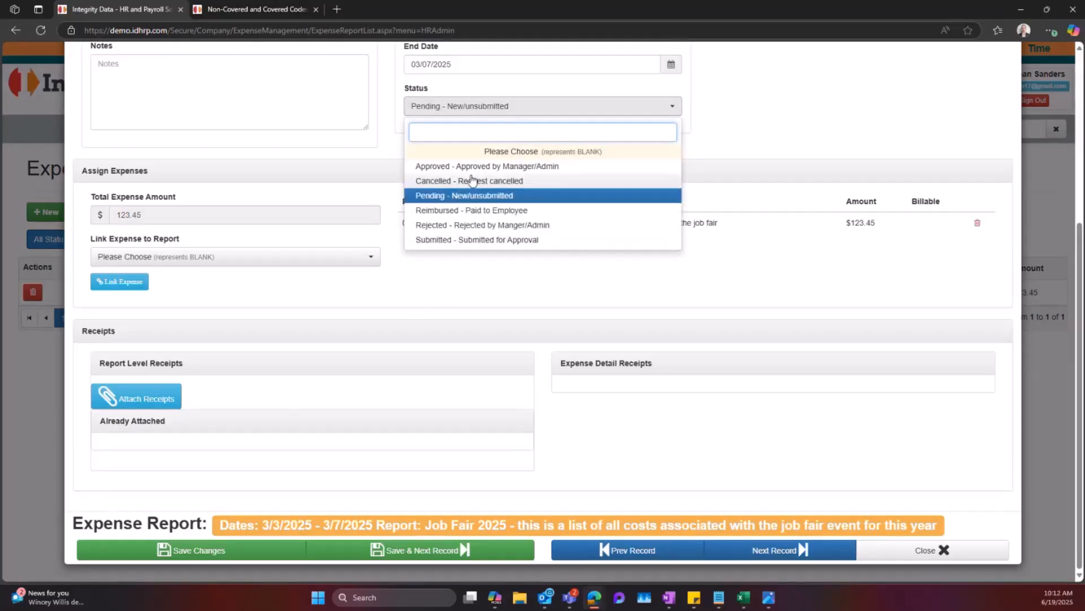
left_click(922, 549)
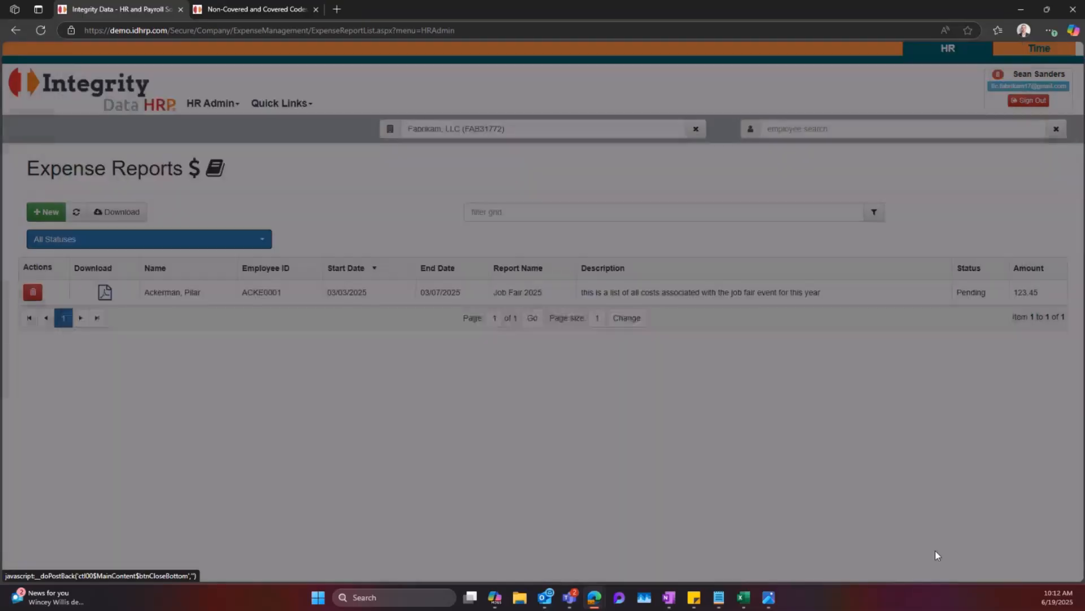
Step: Open the company's achievement types, examine the 1Y type's settings, and close the record
left_click(132, 99)
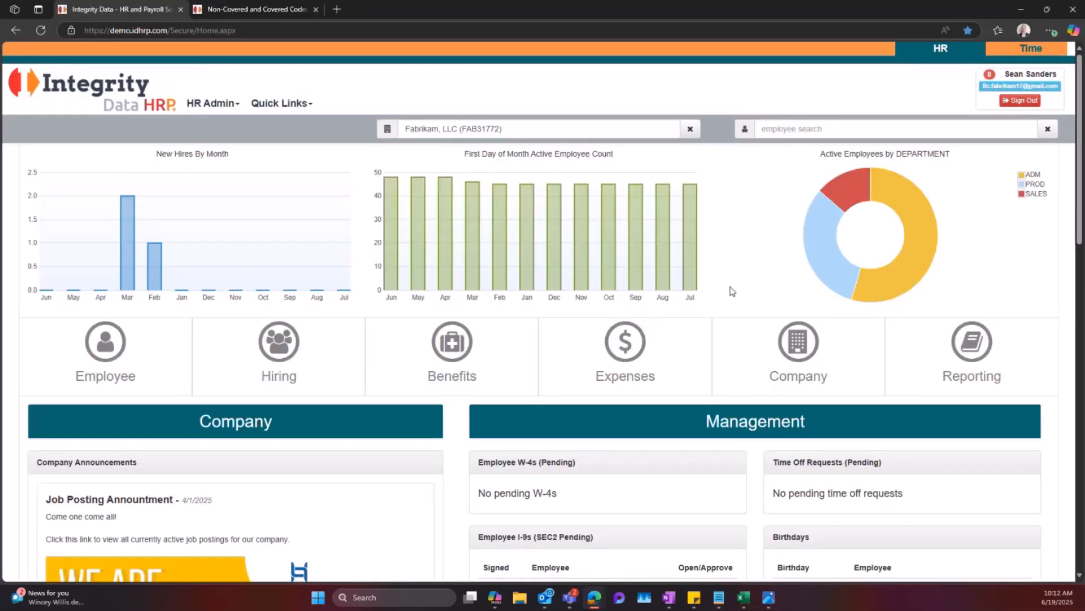
left_click(794, 346)
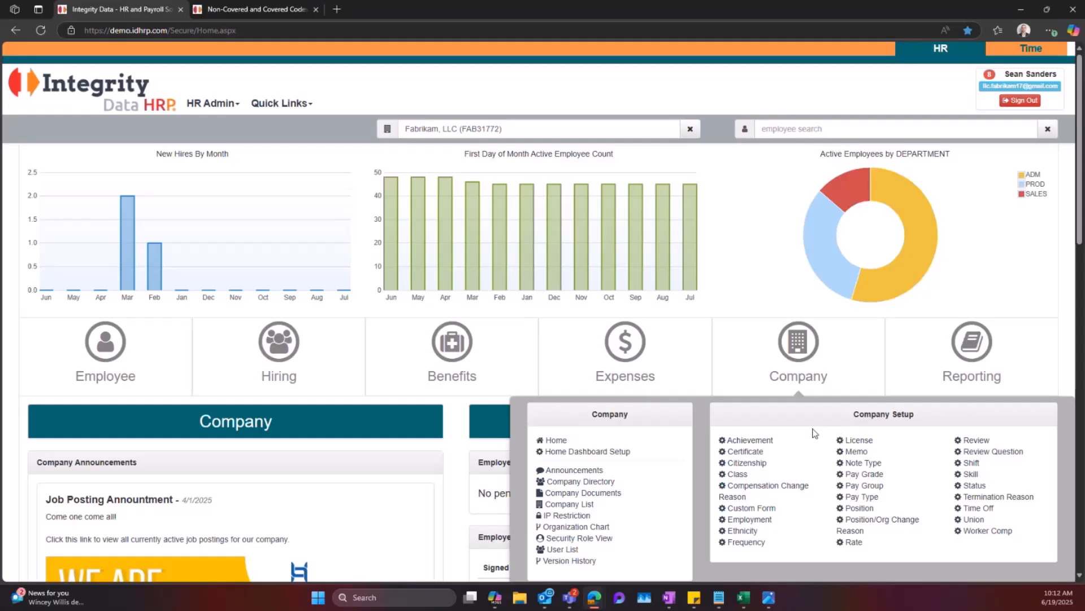
left_click(755, 442)
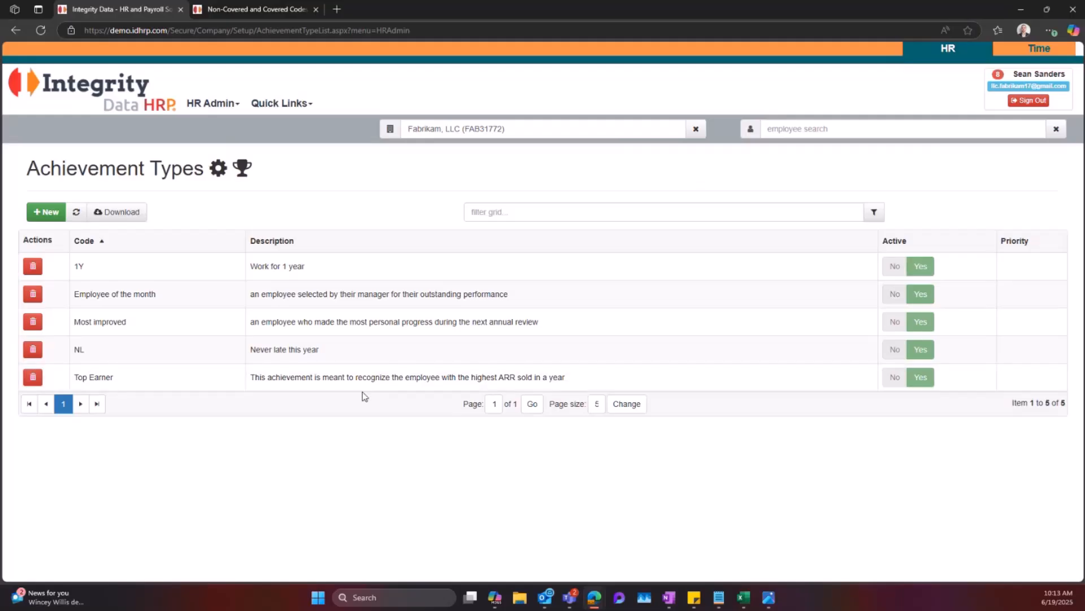
left_click(340, 271)
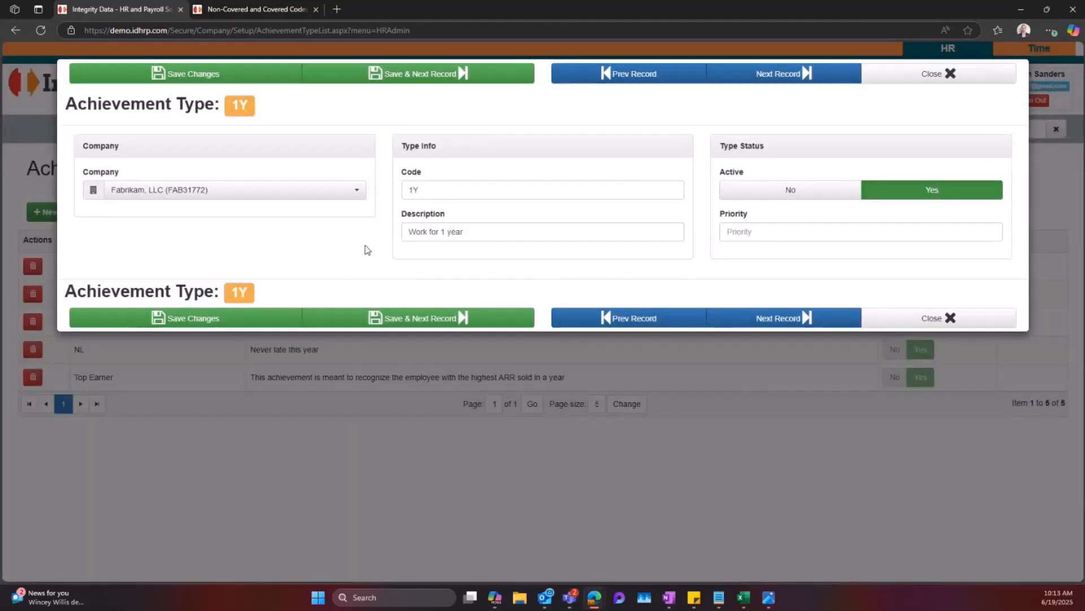
left_click(948, 317)
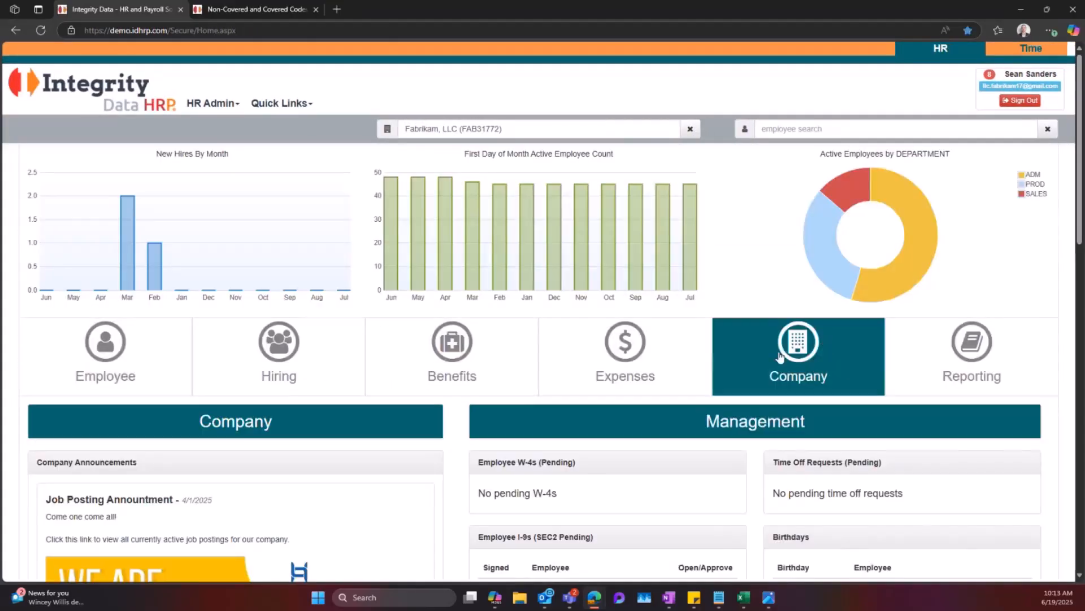
Step: Open the company's certificate types, examine the CPP type's settings, and close the record
mouse_move(783, 359)
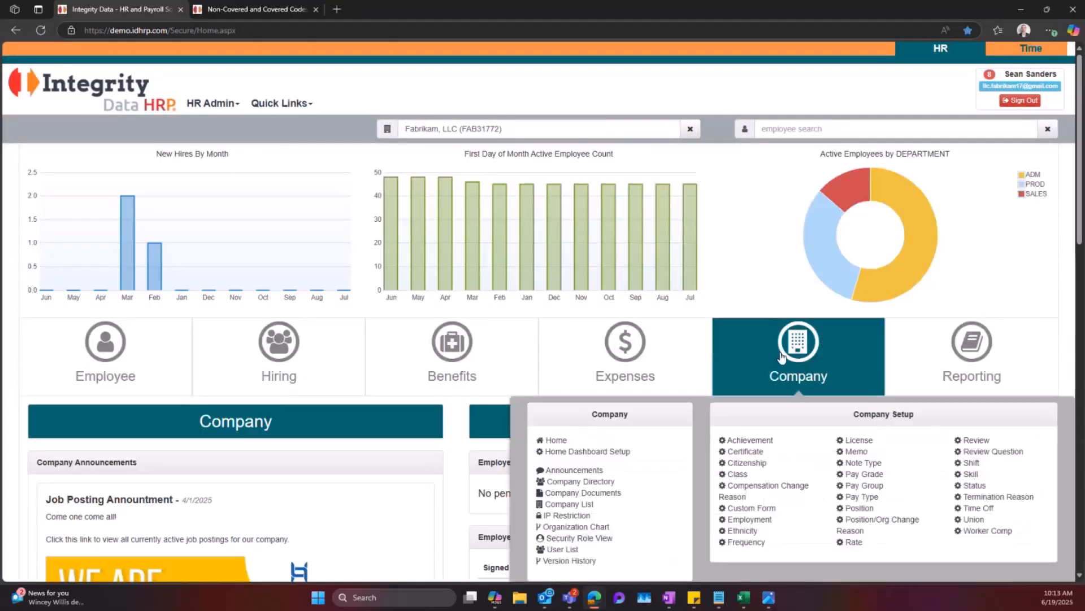
left_click(757, 454)
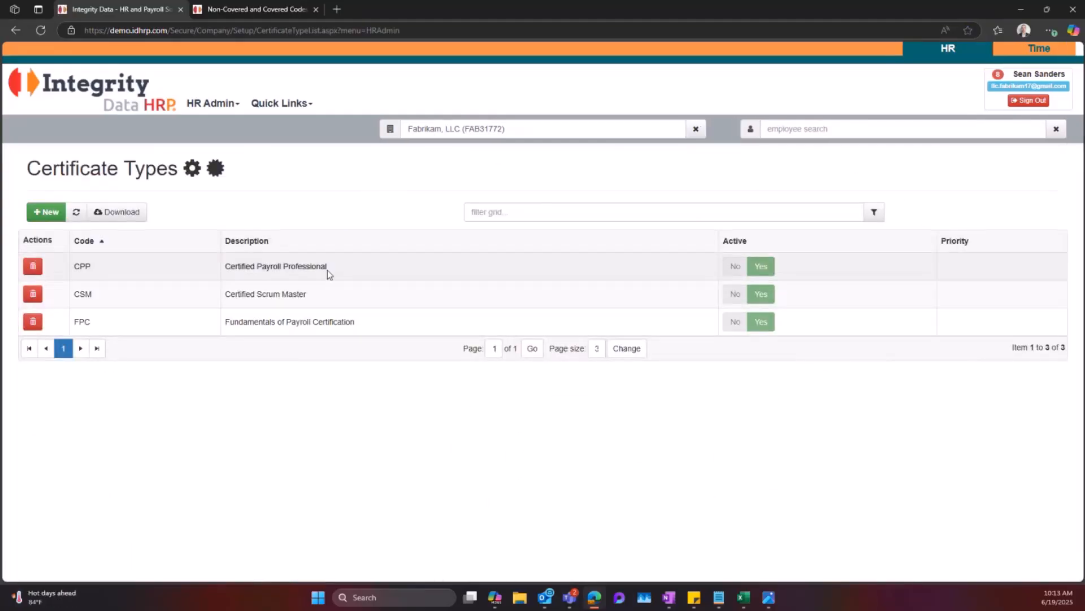
left_click(298, 269)
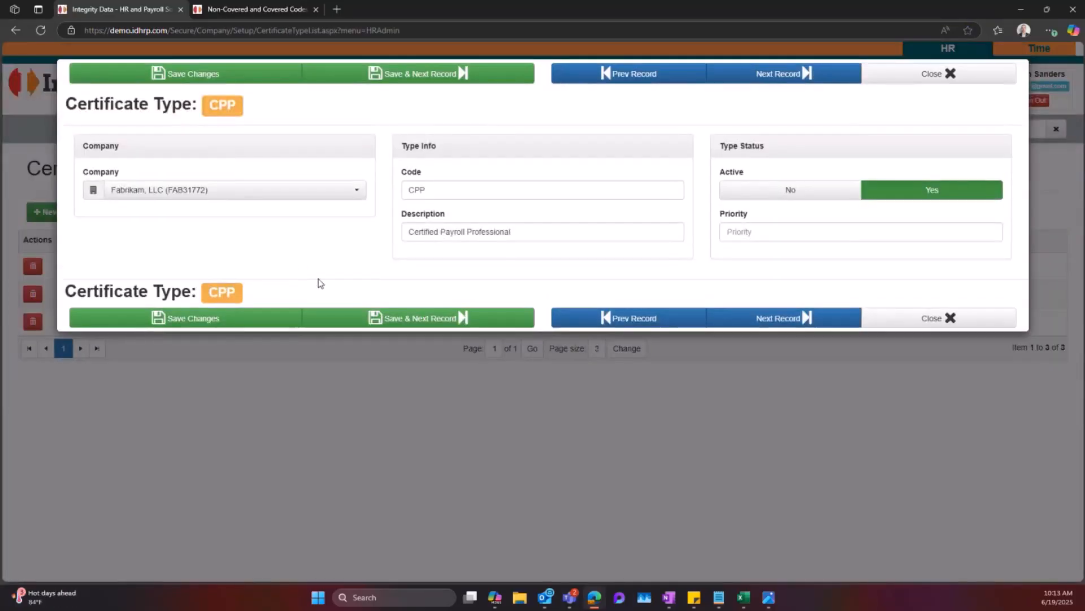
left_click(914, 305)
Step: Open the company's license types, examine the DL type's settings, and close the record
left_click(129, 100)
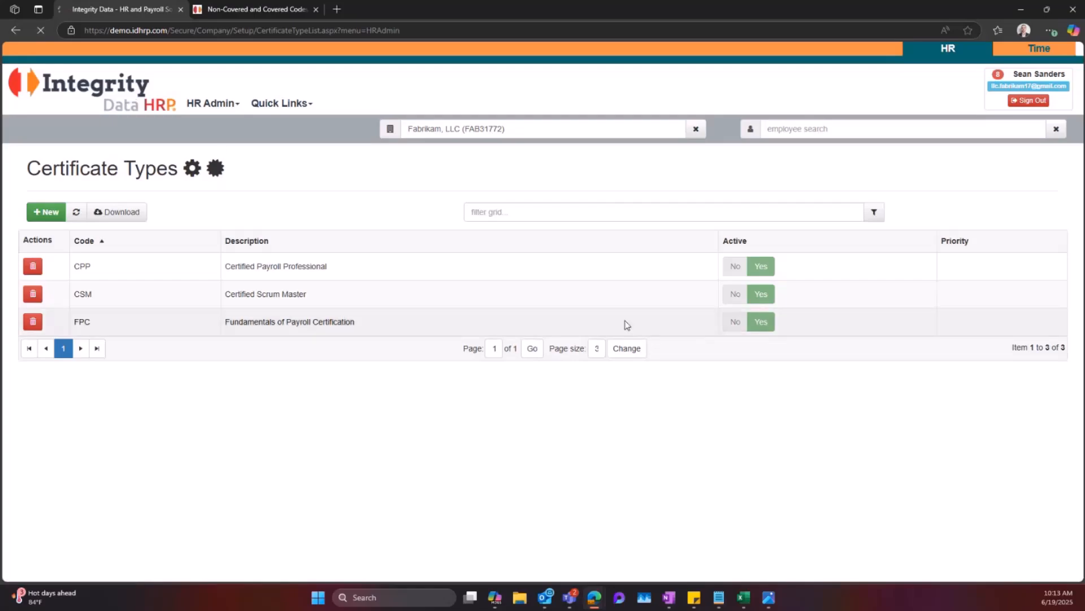
mouse_move(765, 354)
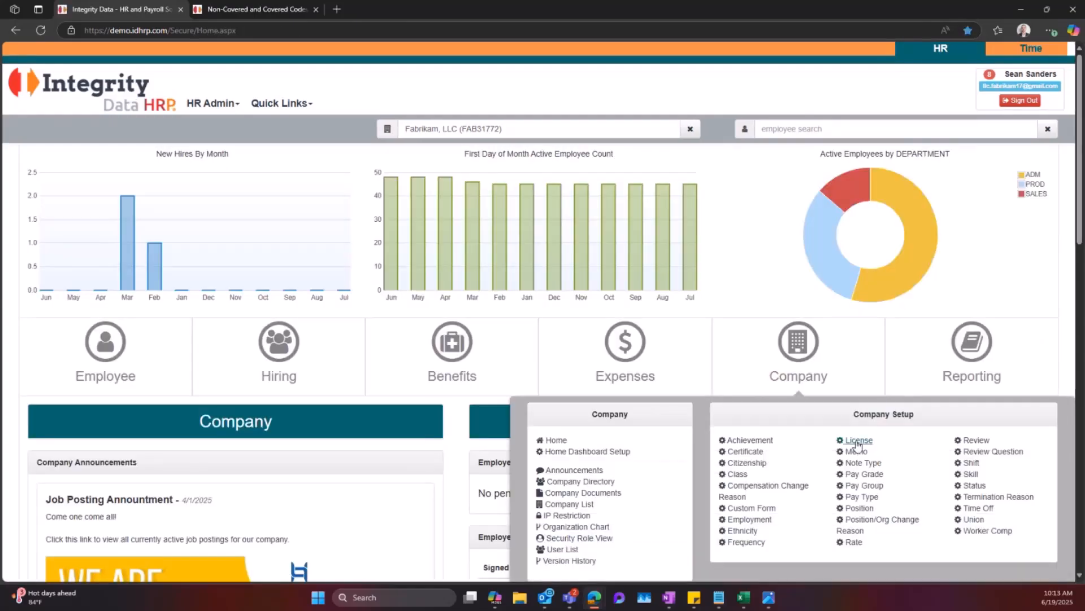
left_click(859, 440)
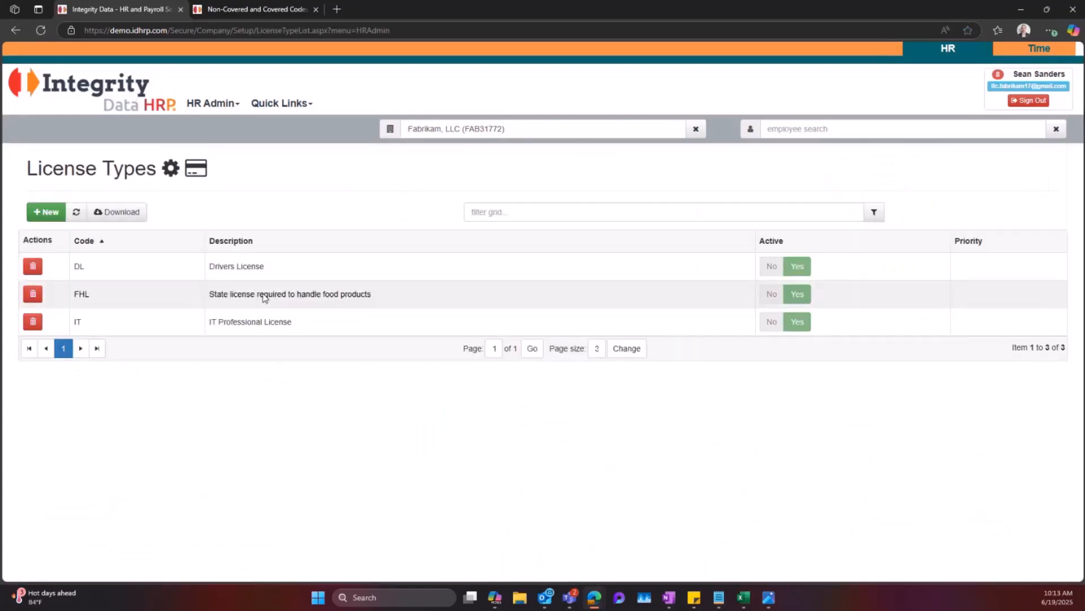
left_click(152, 276)
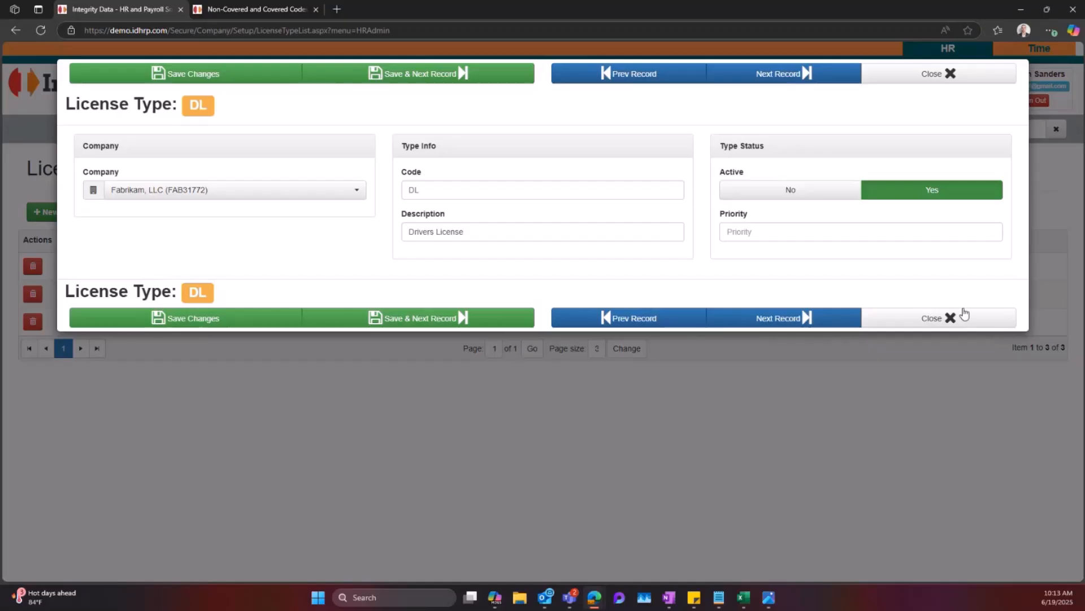
left_click(980, 320)
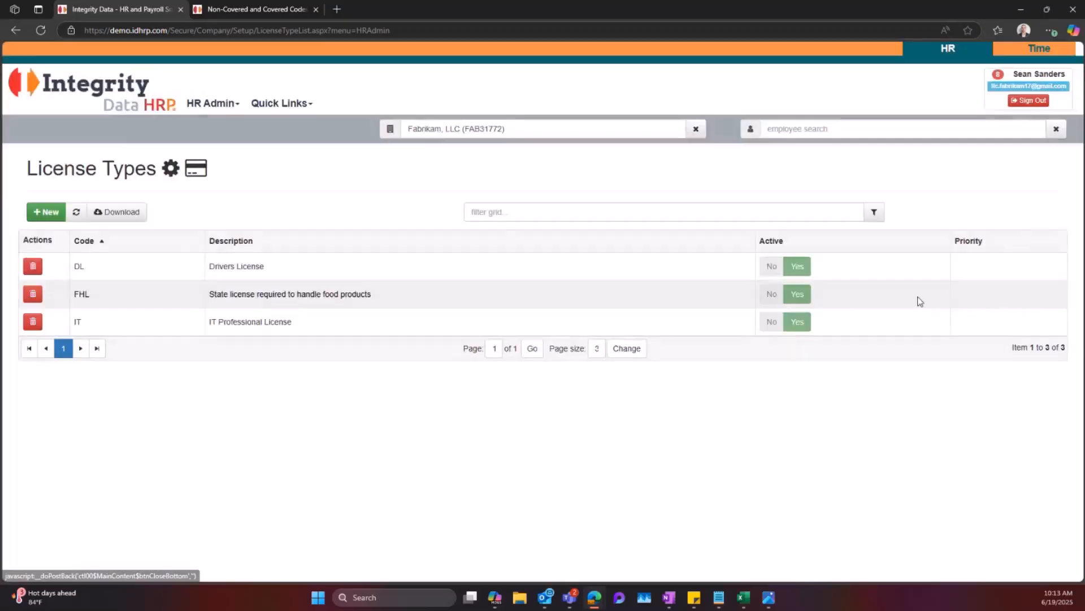
Step: Open the employee achievements list and view the employee record with the NL achievement
left_click(119, 109)
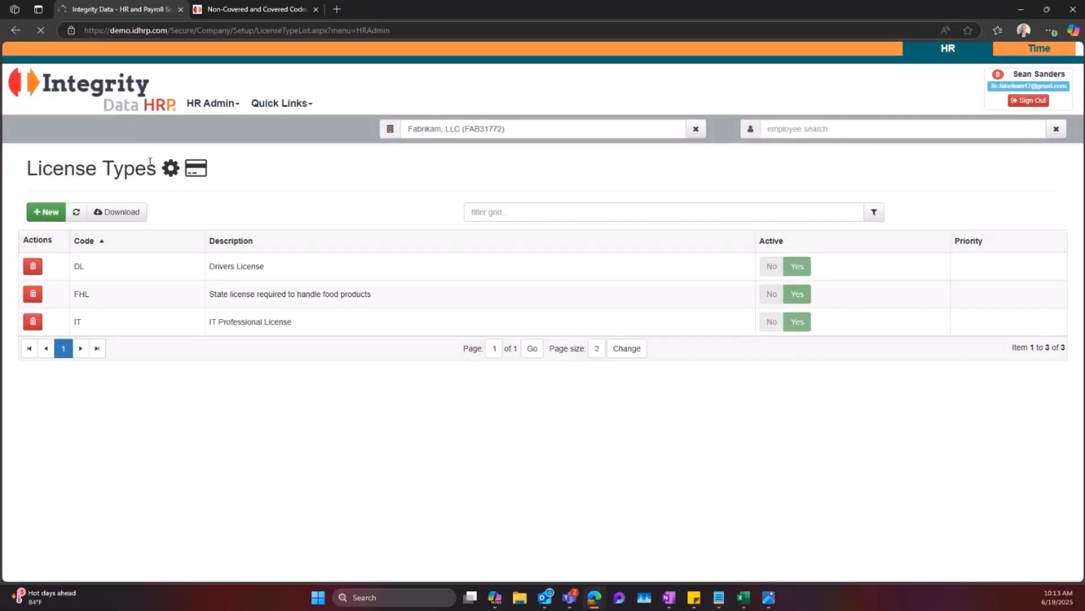
mouse_move(123, 349)
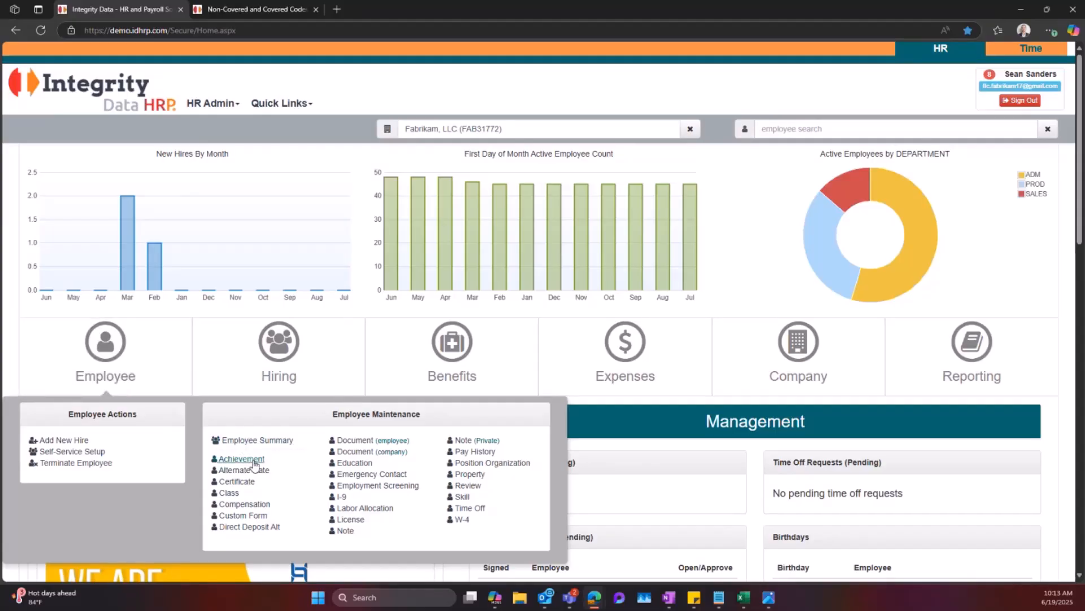
left_click(254, 463)
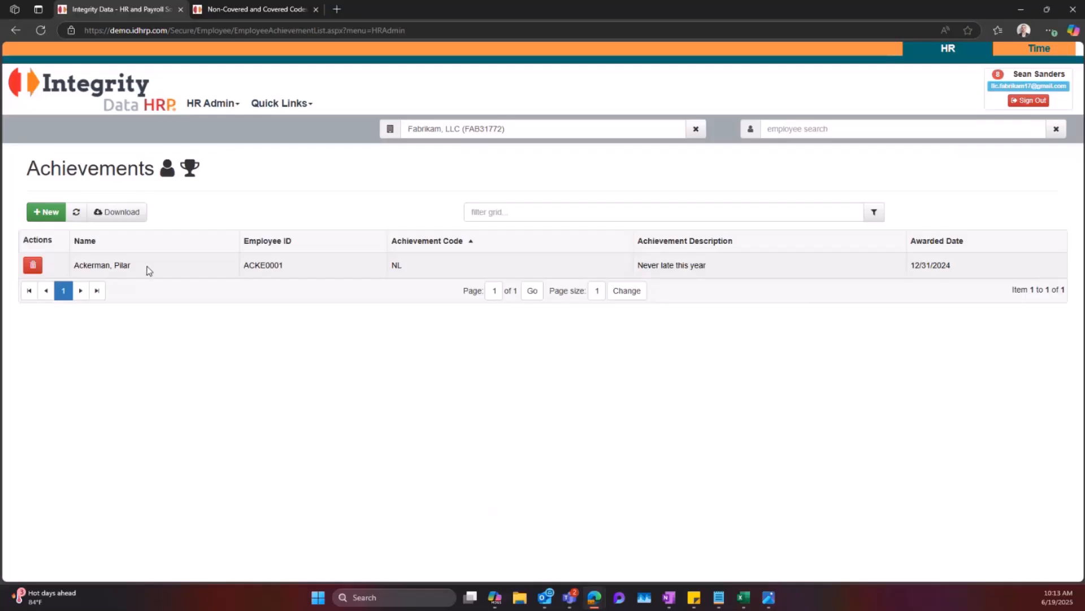
left_click(149, 270)
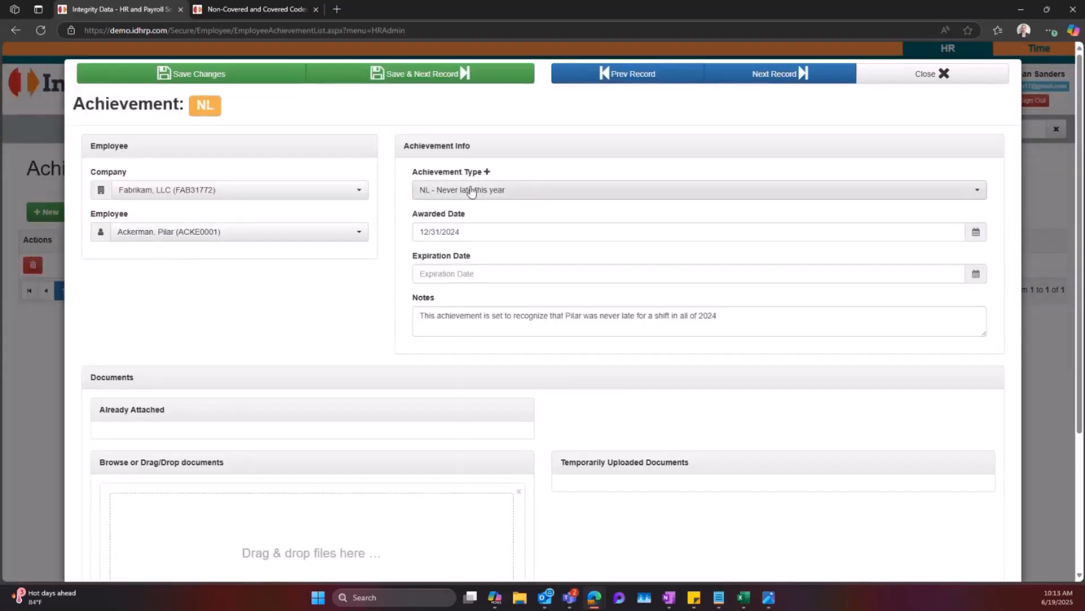
Step: Examine the achievement type, awarded date, notes and documents sections of the NL achievement record and close it
left_click(525, 195)
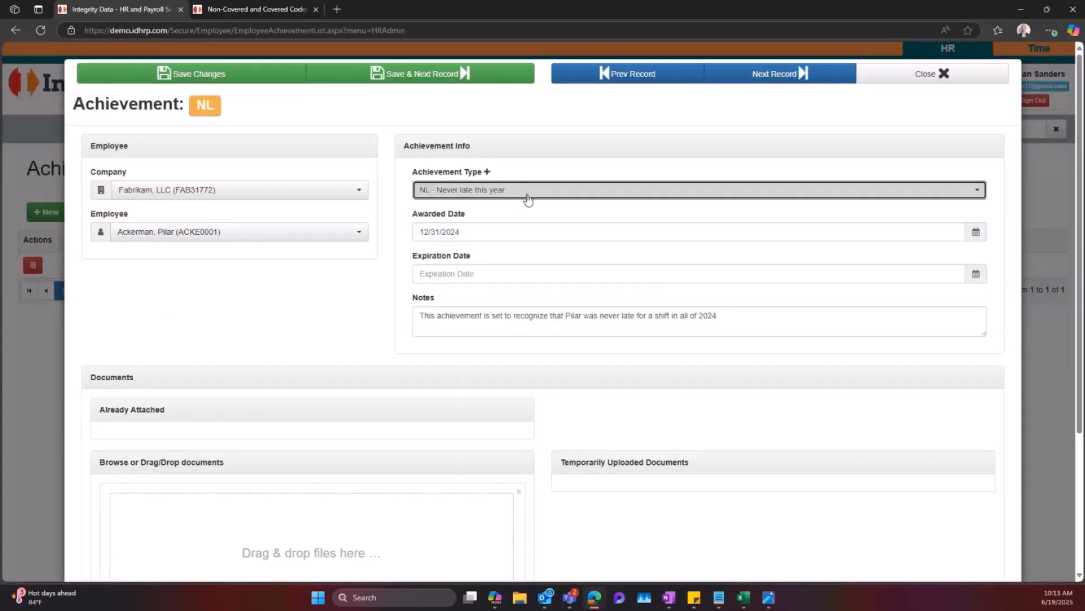
left_click(306, 300)
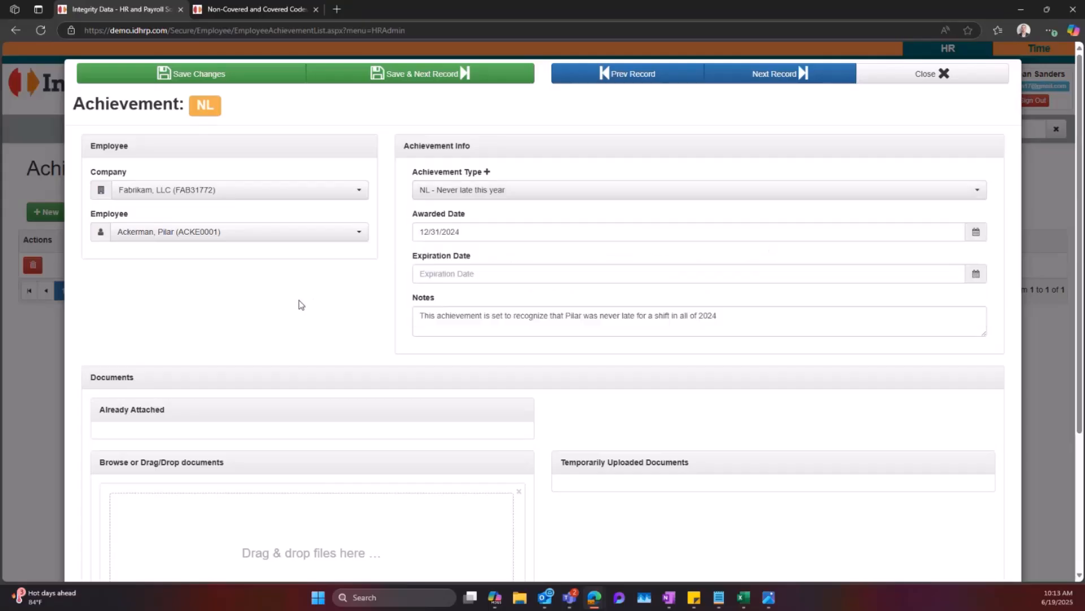
scroll(303, 304, "down", 1)
scroll(304, 302, "down", 3)
left_click(918, 551)
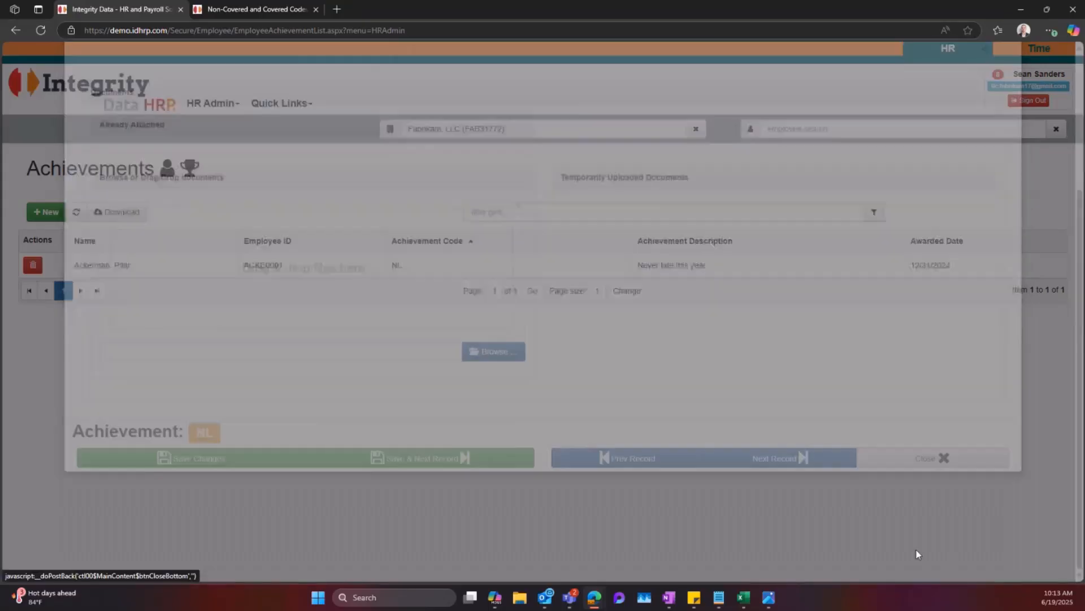
Step: Open the employee certificates list, examine the employee record with the CPP certificate, and close the record
left_click(114, 104)
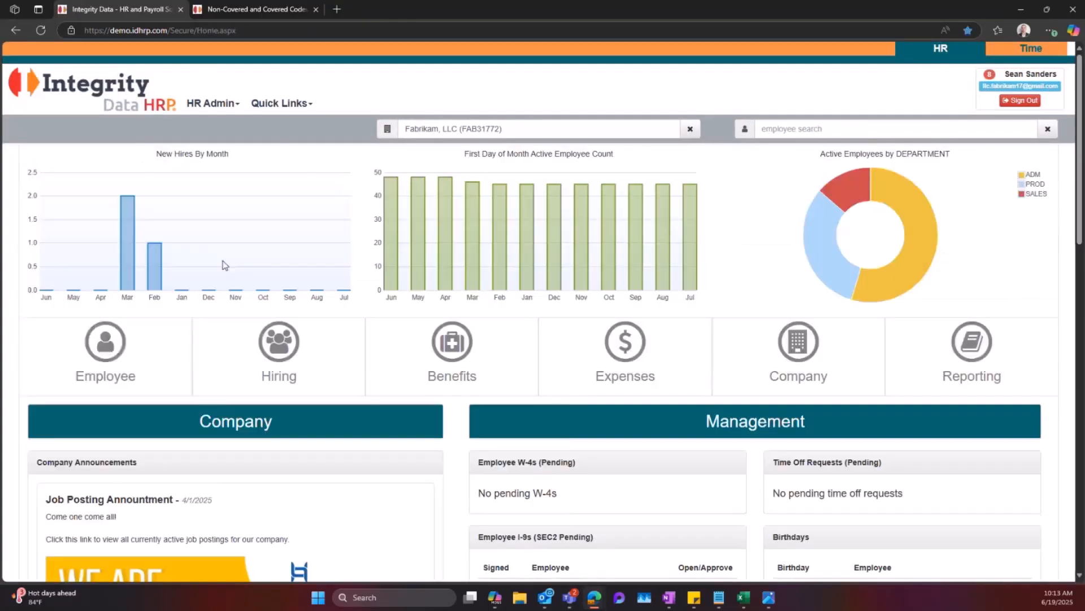
left_click(114, 382)
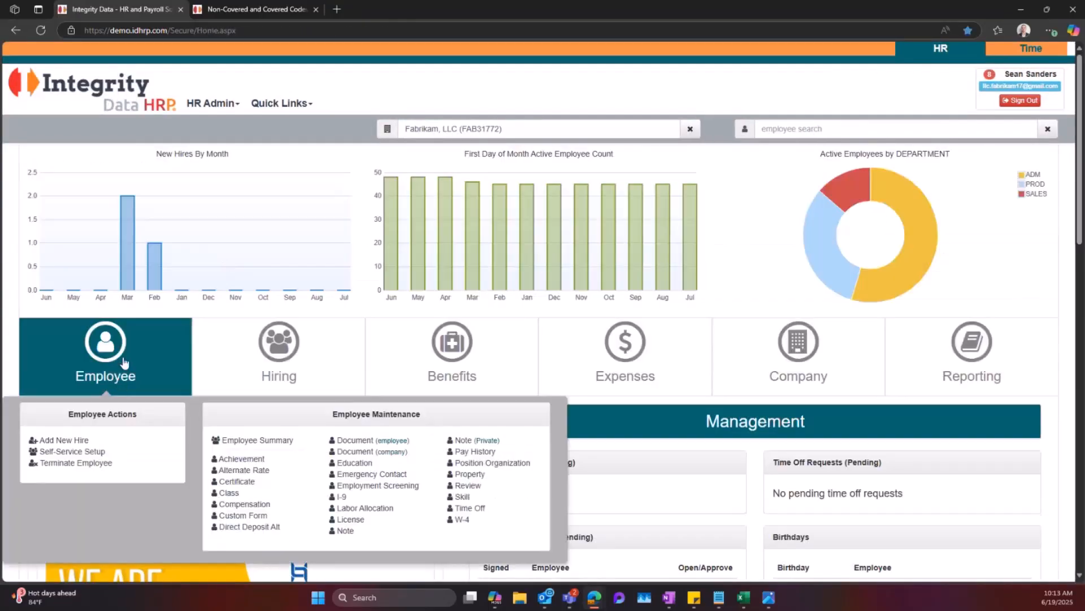
left_click(250, 488)
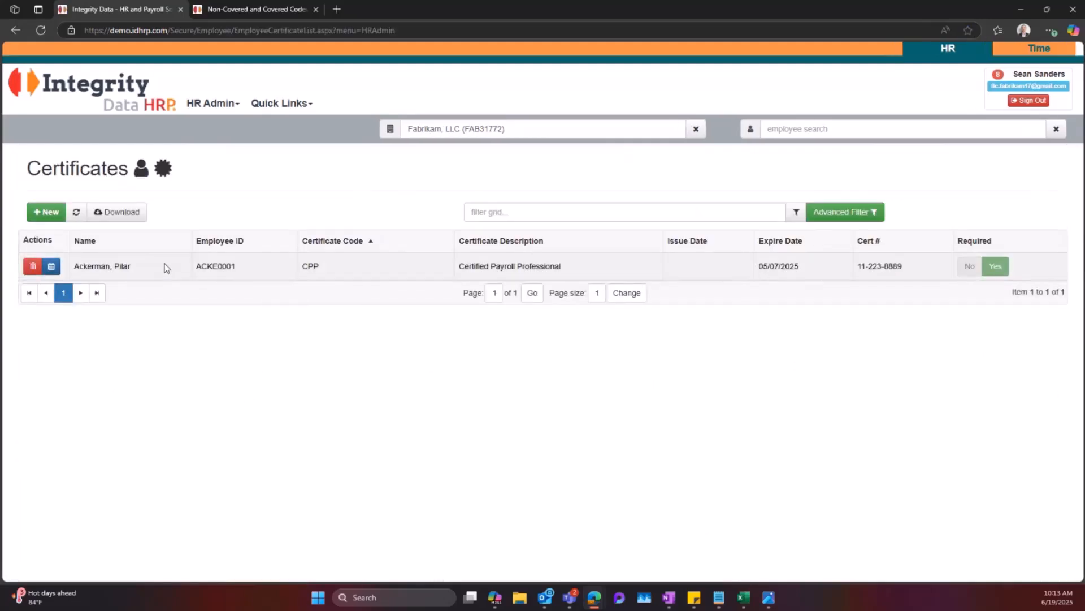
left_click(165, 267)
scroll(255, 316, "down", 3)
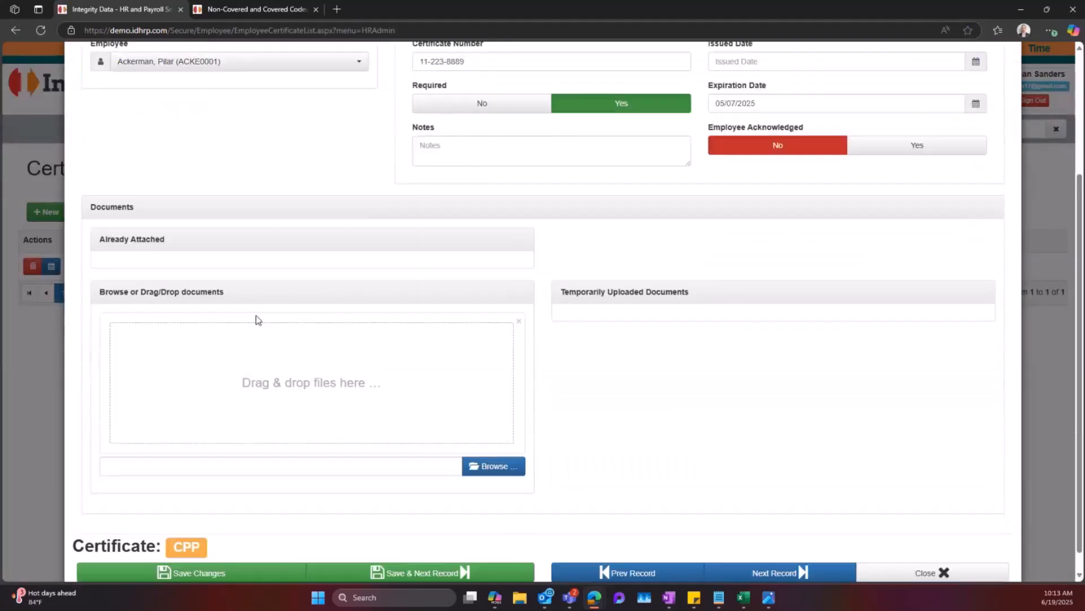
scroll(256, 317, "up", 3)
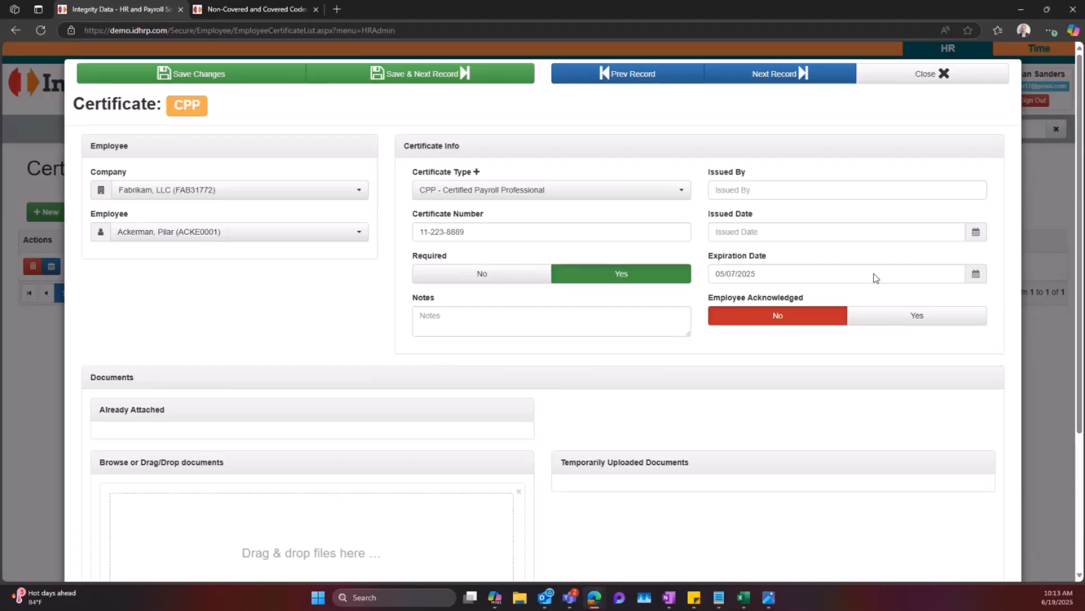
left_click(954, 78)
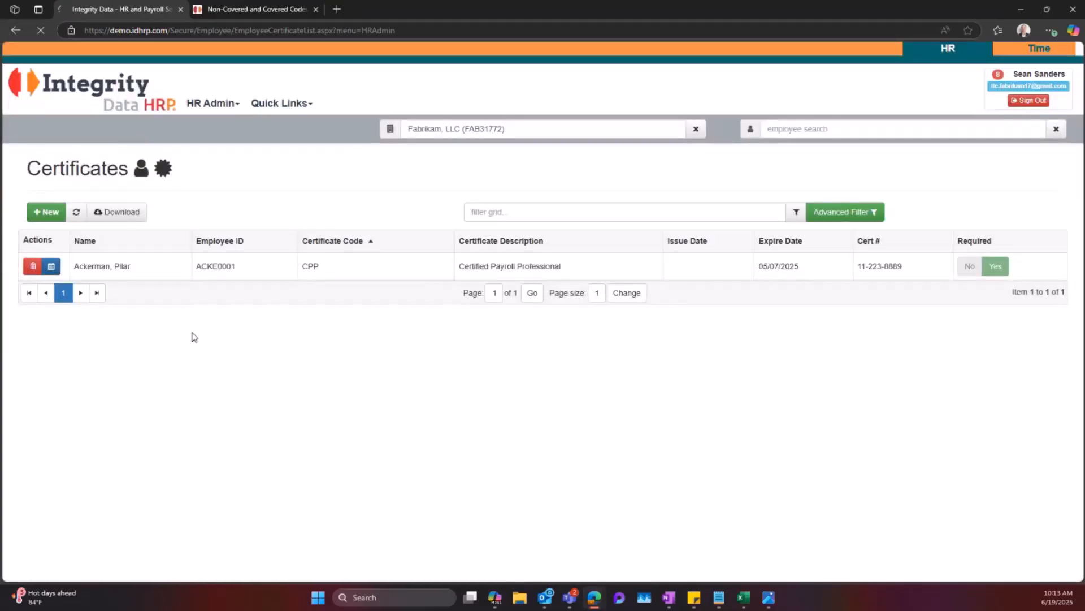
Step: Open the employee licenses list and view the attached documents of the employee record with the DL license
mouse_move(147, 382)
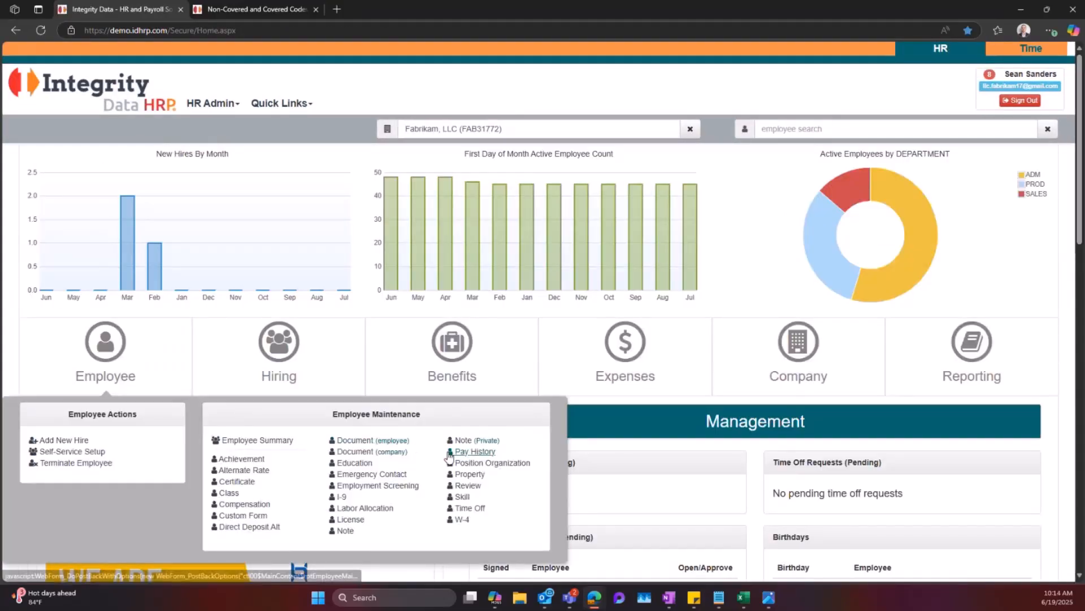
left_click(350, 519)
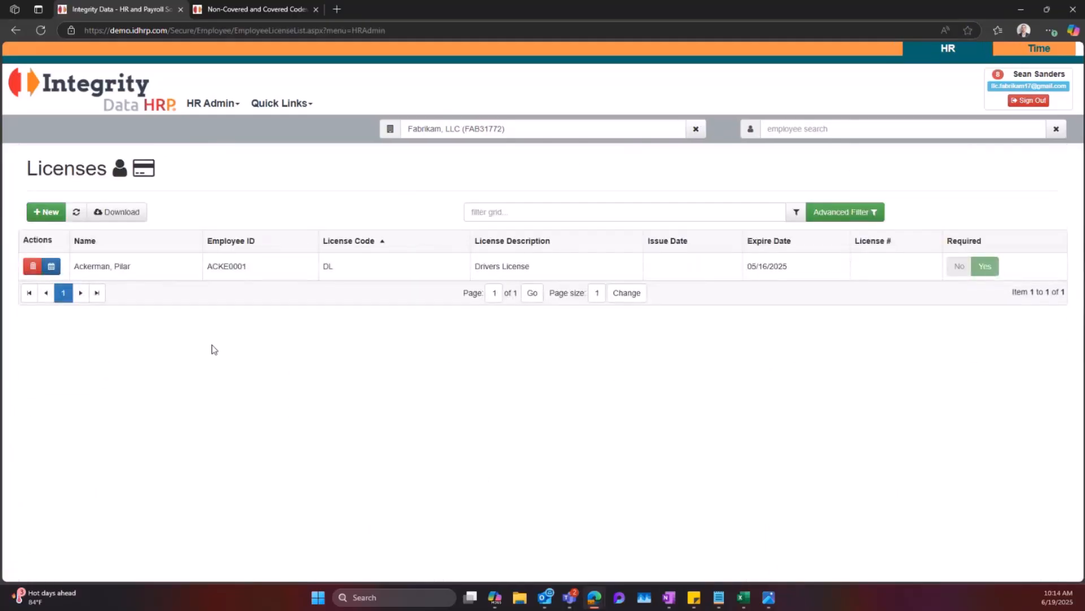
left_click(169, 272)
scroll(265, 445, "down", 4)
scroll(265, 443, "down", 1)
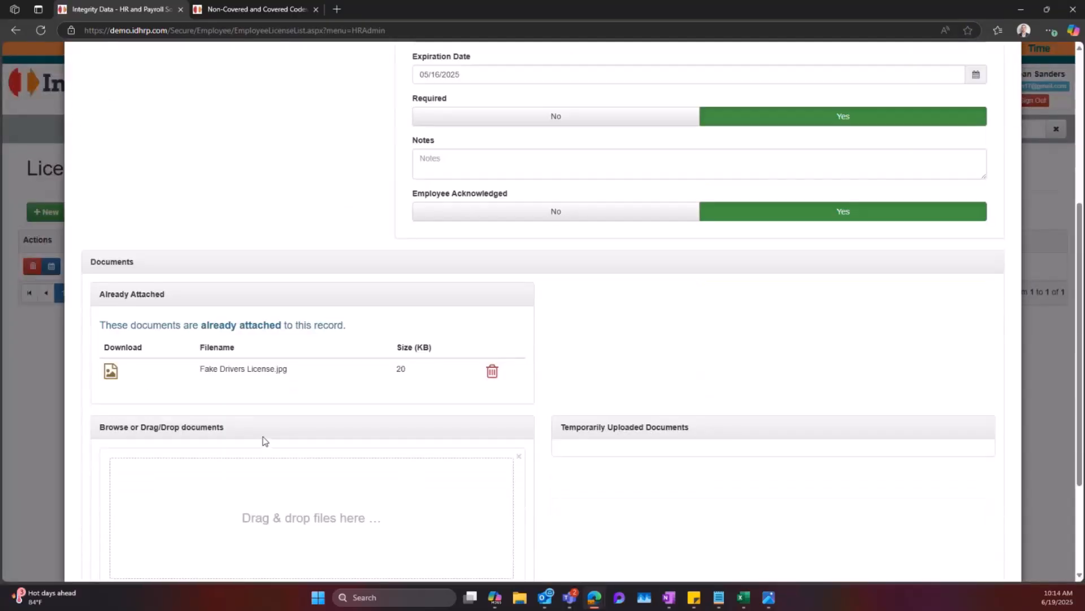
Step: Download the attached Fake Drivers License.jpg, view the image, and return to the license record
left_click(111, 372)
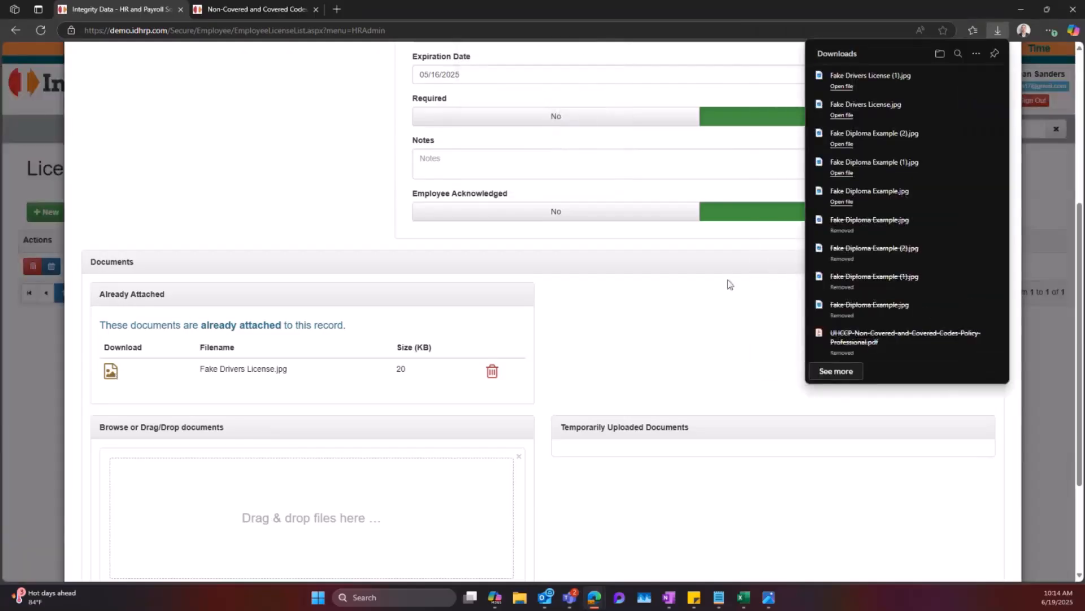
left_click(845, 91)
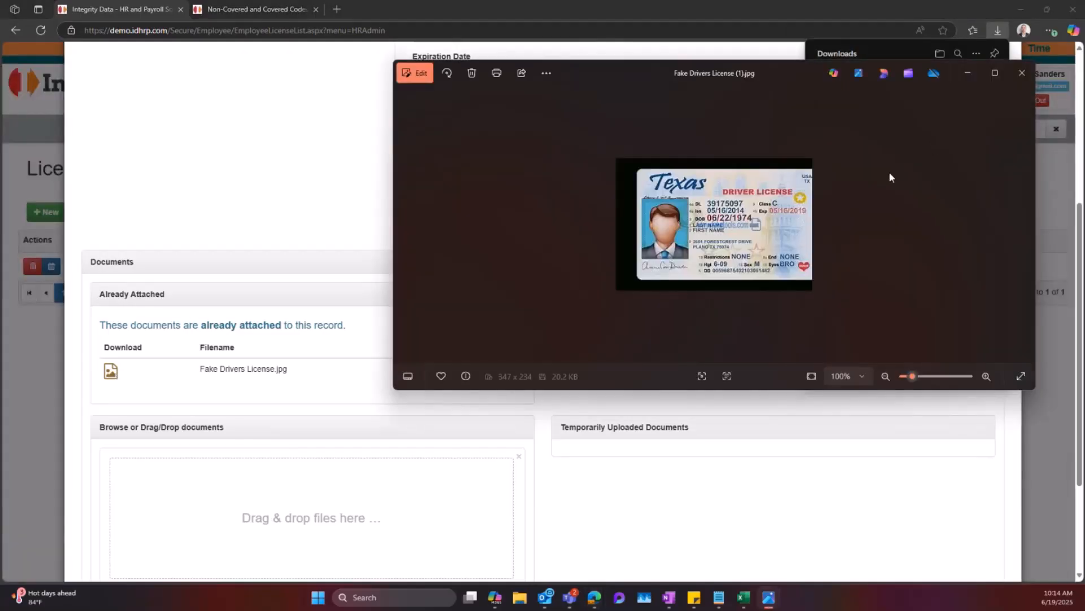
left_click(1022, 72)
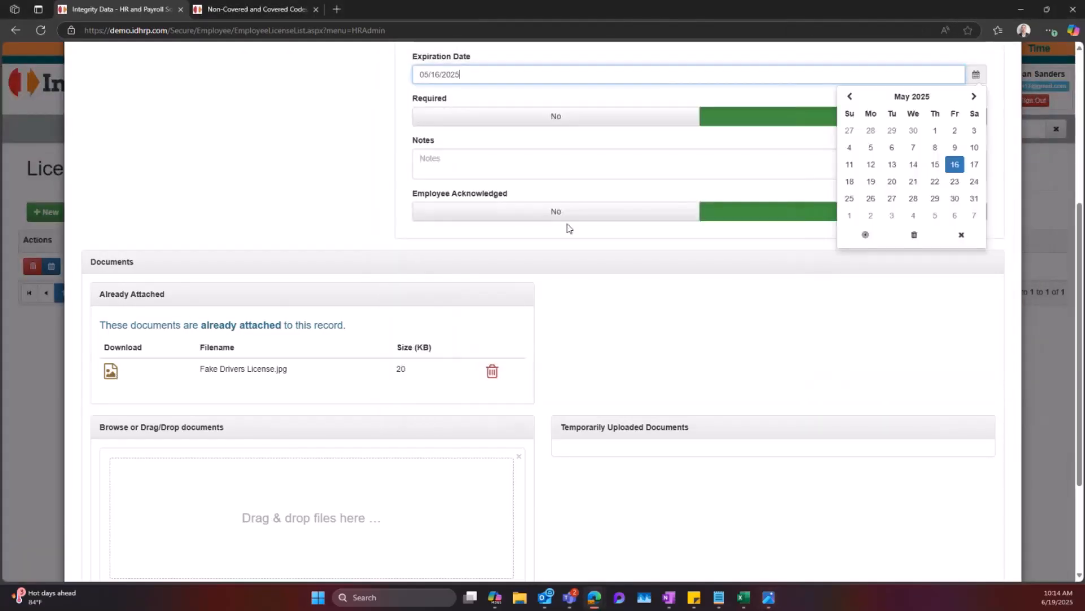
left_click(582, 310)
Step: Examine the rest of the DL license record, including its upload section and license details, and close it
scroll(628, 309, "down", 3)
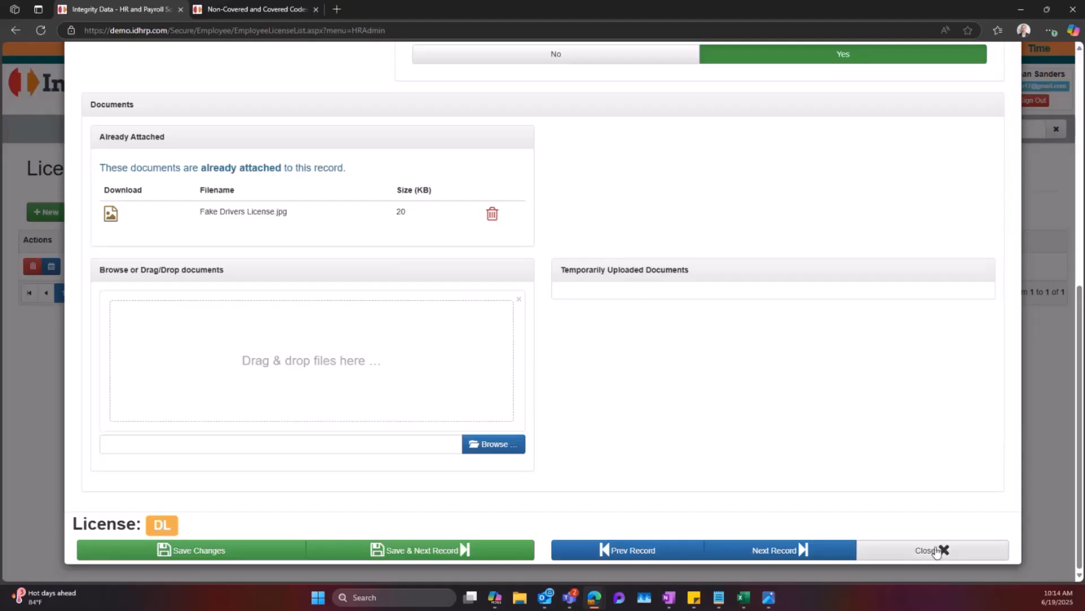
scroll(753, 467, "up", 8)
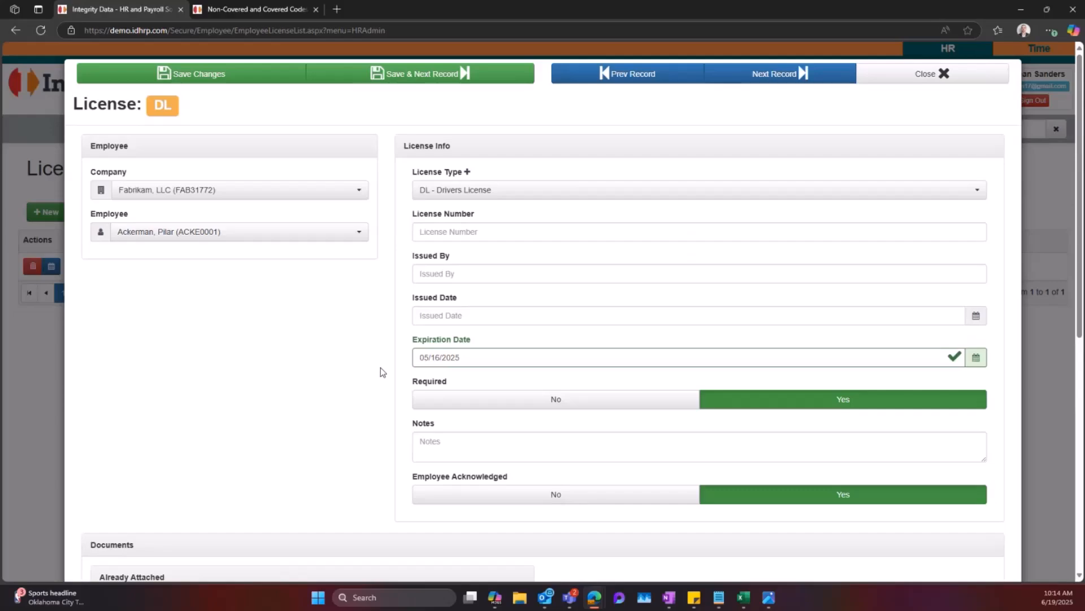
left_click(904, 75)
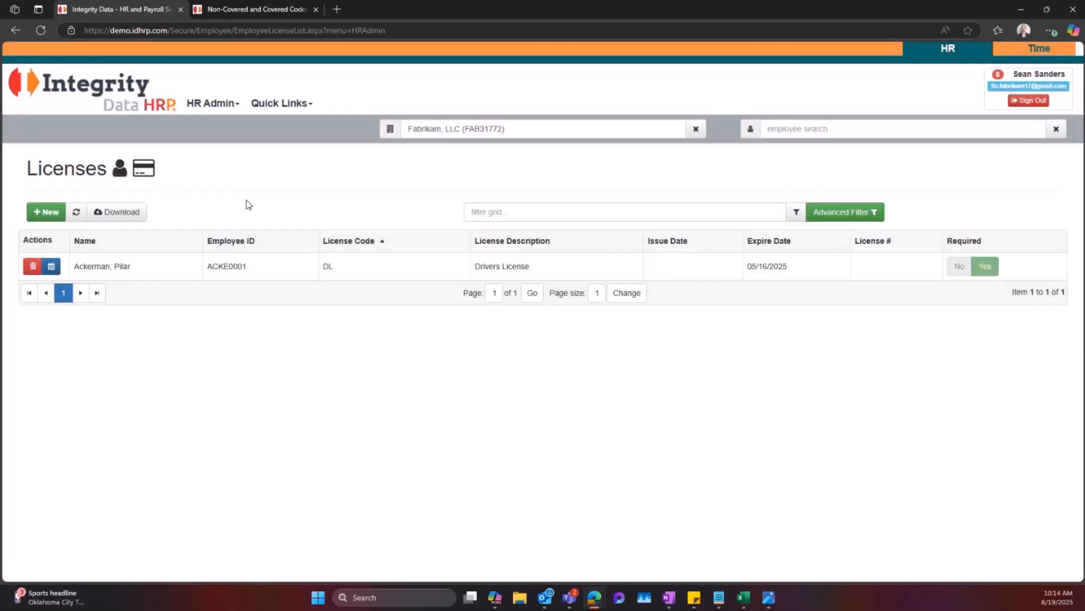
Step: Open the company's review types and open the Annual Manager Review type
left_click(111, 100)
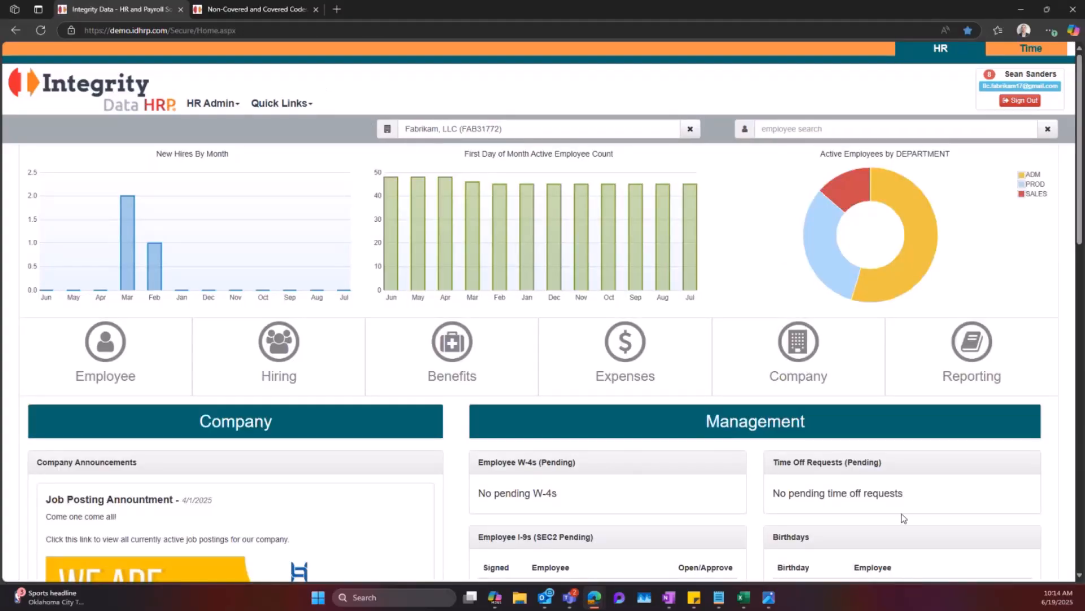
mouse_move(803, 377)
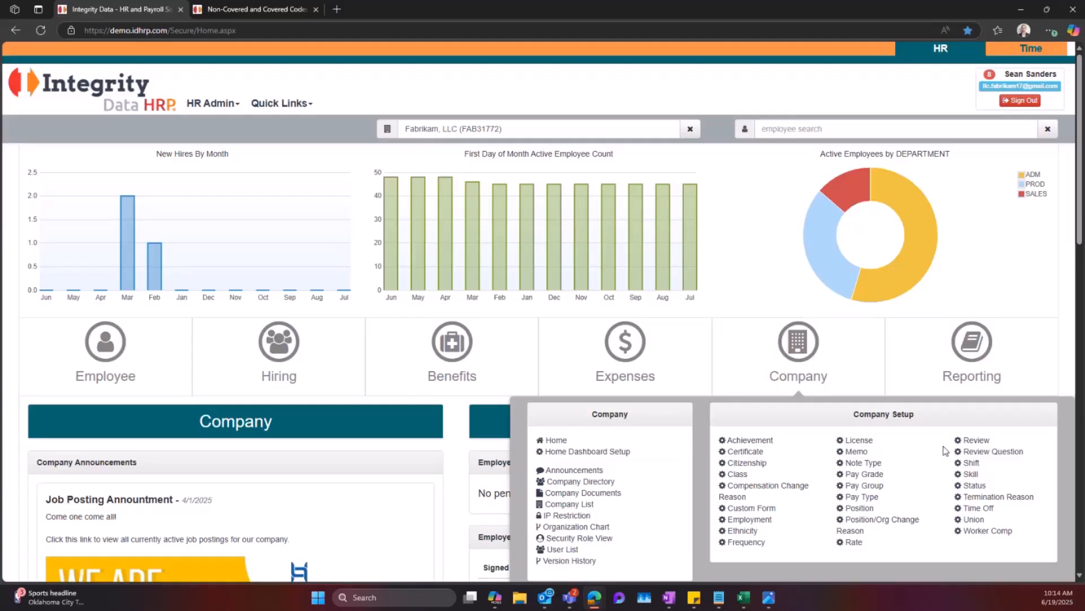
left_click(967, 442)
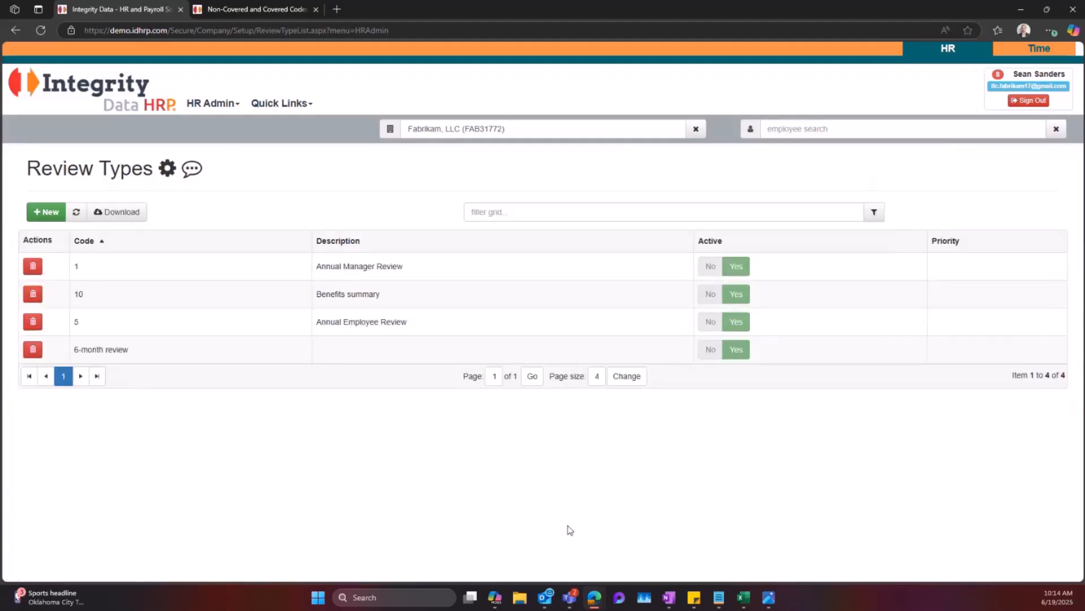
left_click(231, 266)
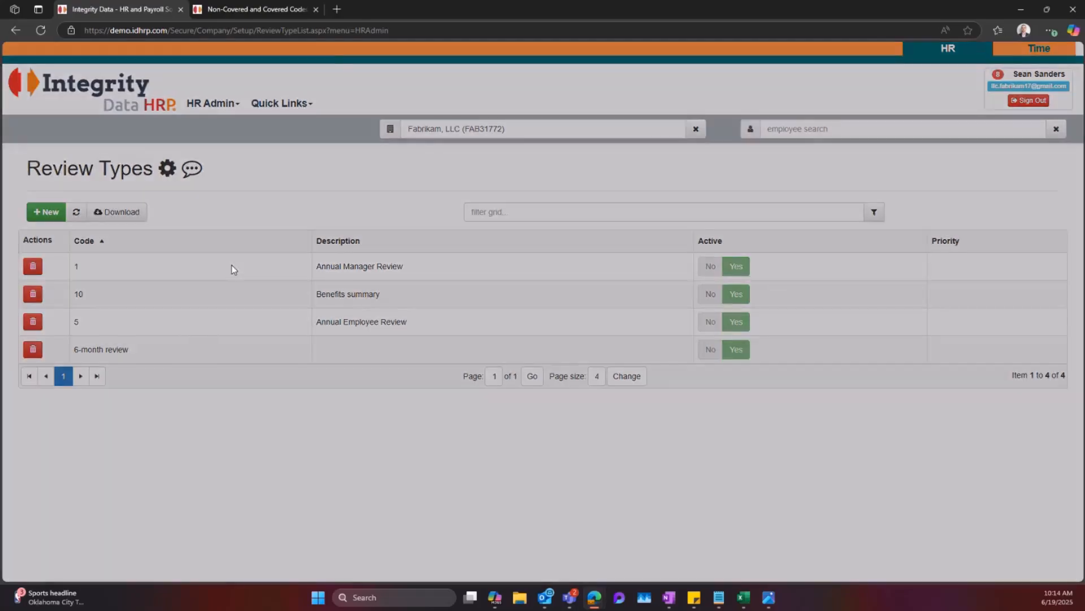
Step: Examine the review type's instructions, company document settings and linked questions, and close the record
scroll(456, 322, "down", 4)
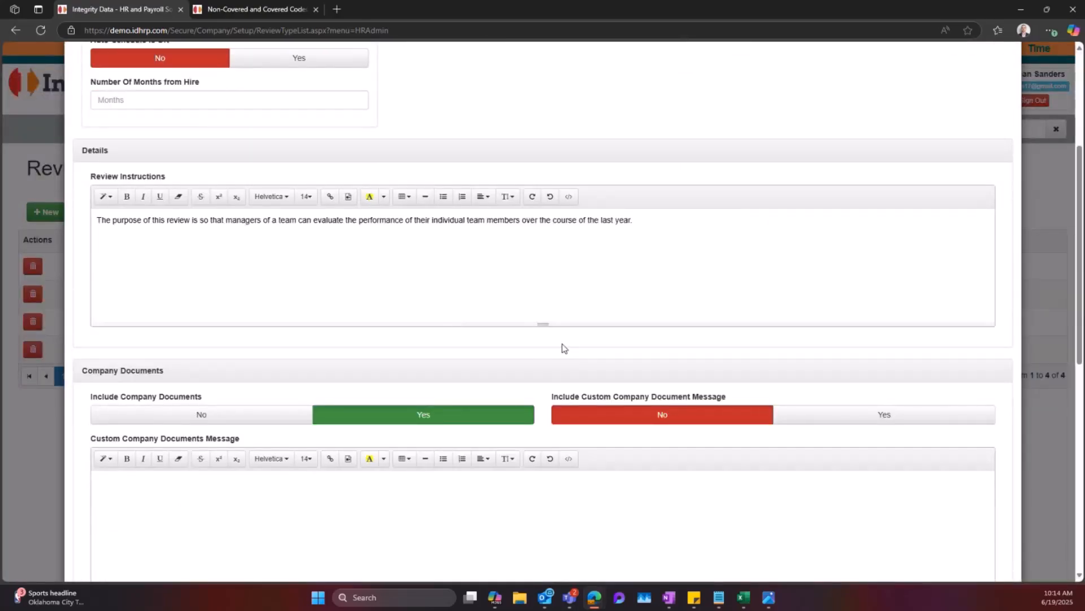
scroll(564, 347, "down", 1)
scroll(540, 362, "down", 1)
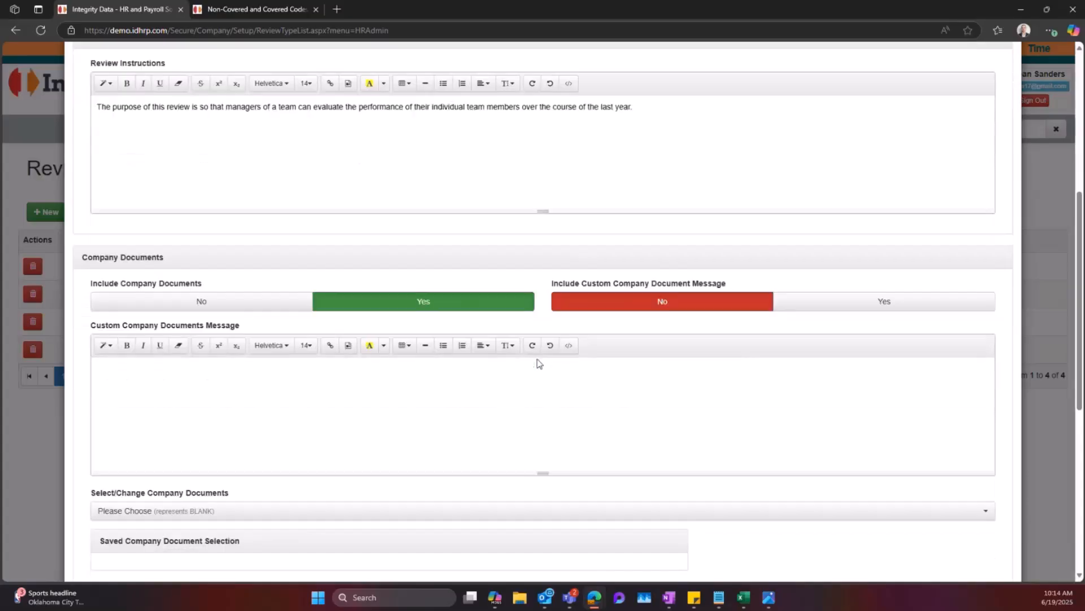
scroll(540, 358, "down", 3)
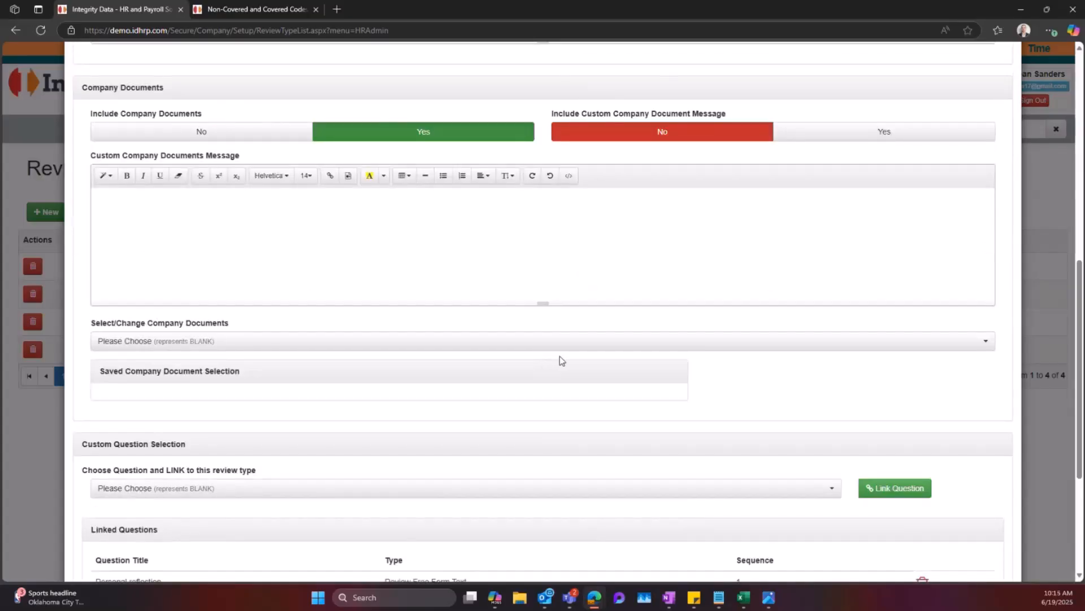
scroll(562, 360, "down", 4)
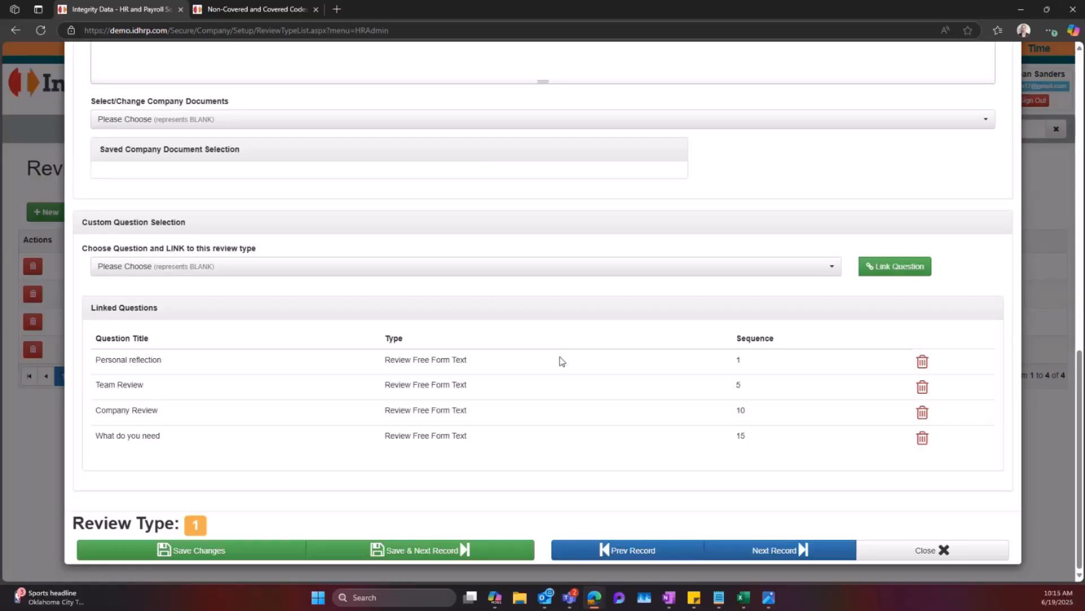
left_click(928, 558)
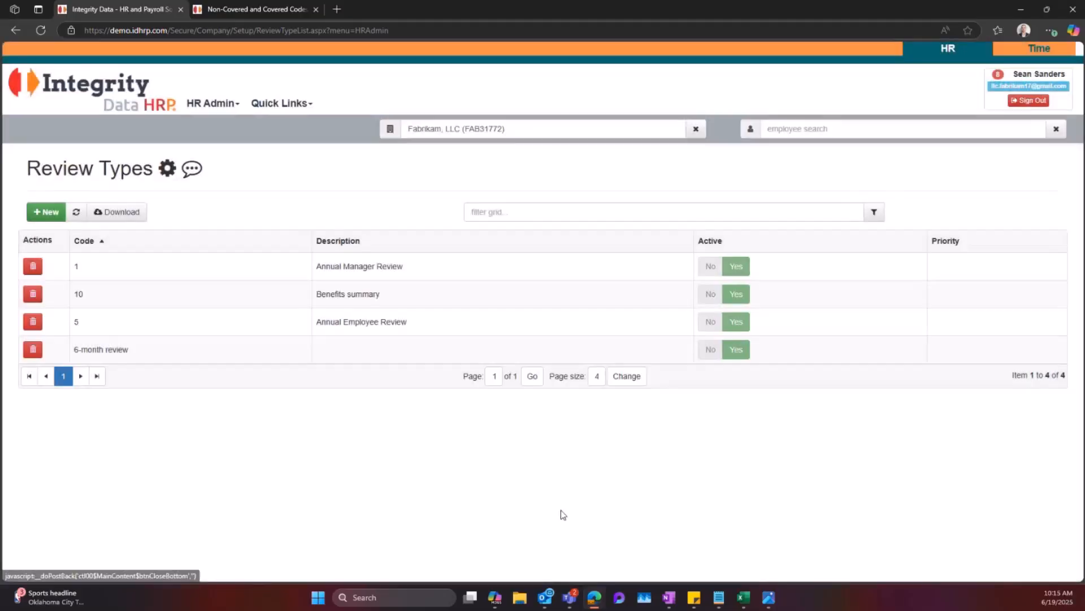
Step: Open the employee reviews list from the employee maintenance options
left_click(129, 109)
mouse_move(108, 343)
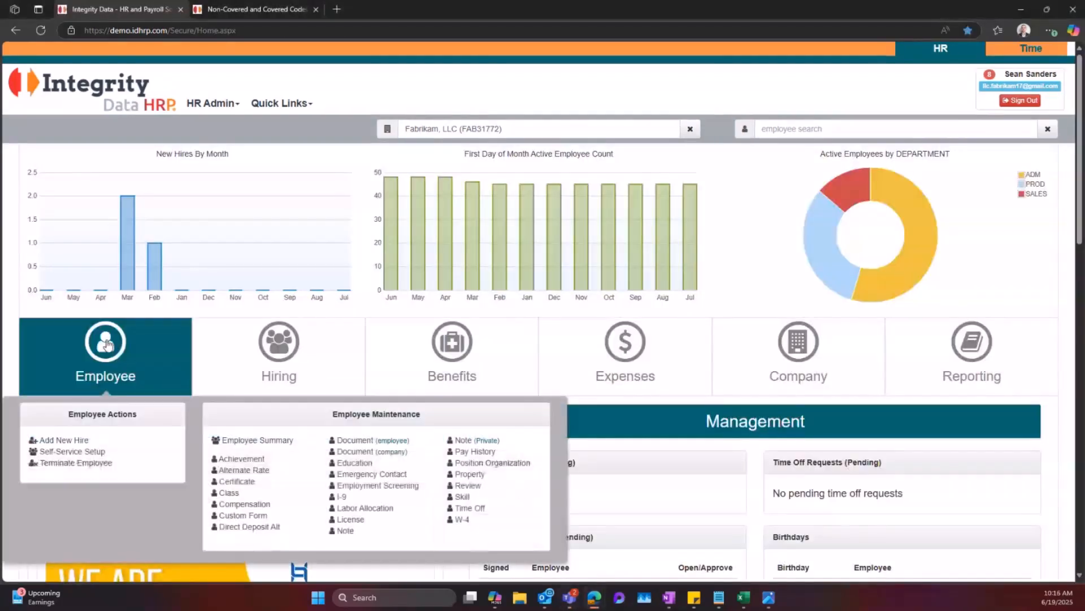
left_click(475, 486)
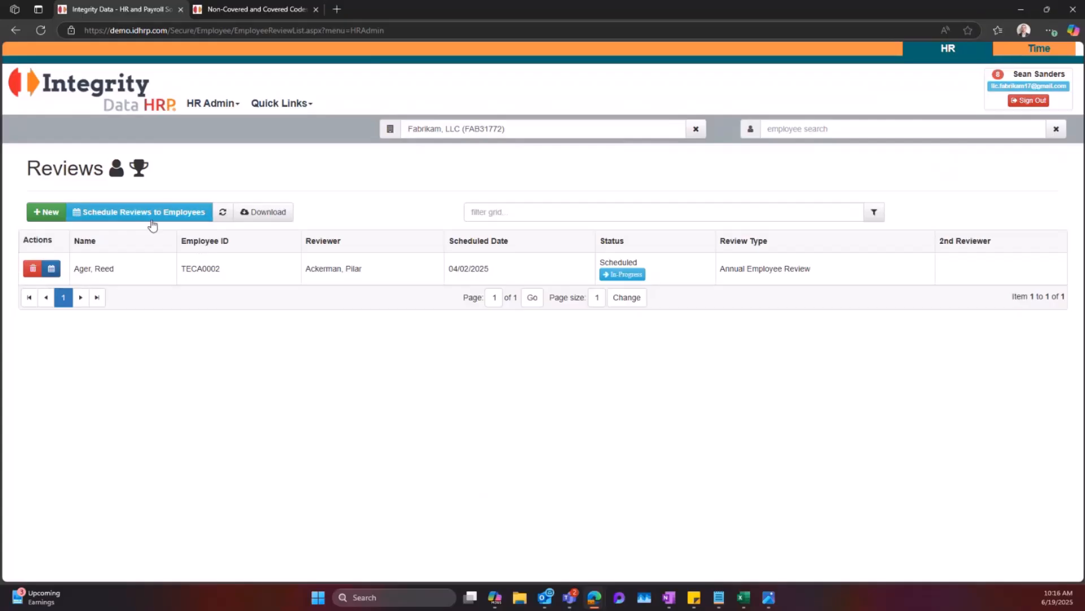
Step: Start scheduling employee reviews with the 6-month review type at 6 months from hire, and proceed to choosing employees
left_click(134, 217)
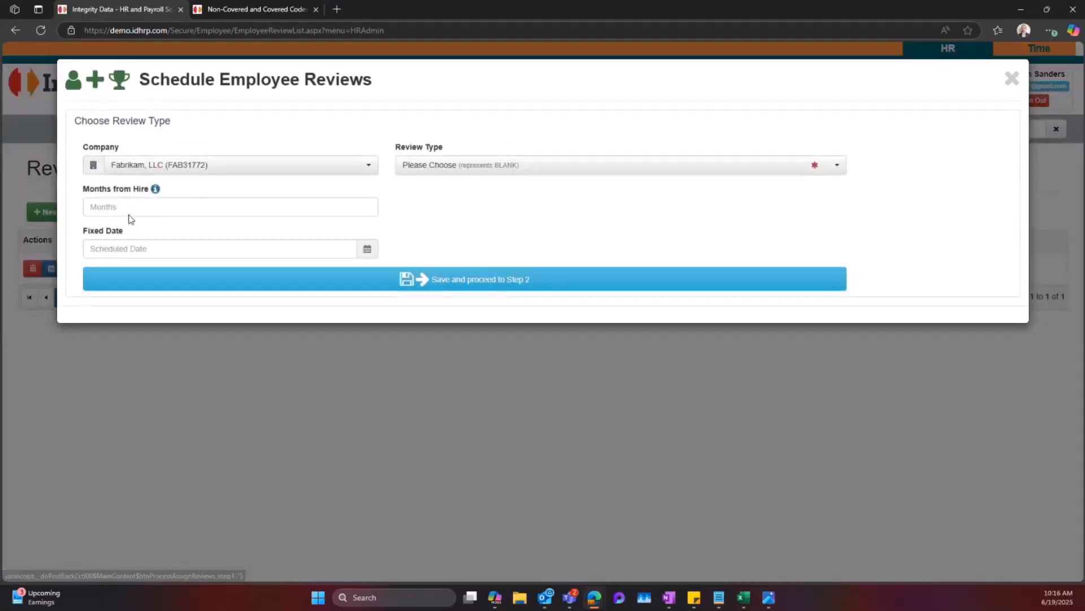
left_click(463, 167)
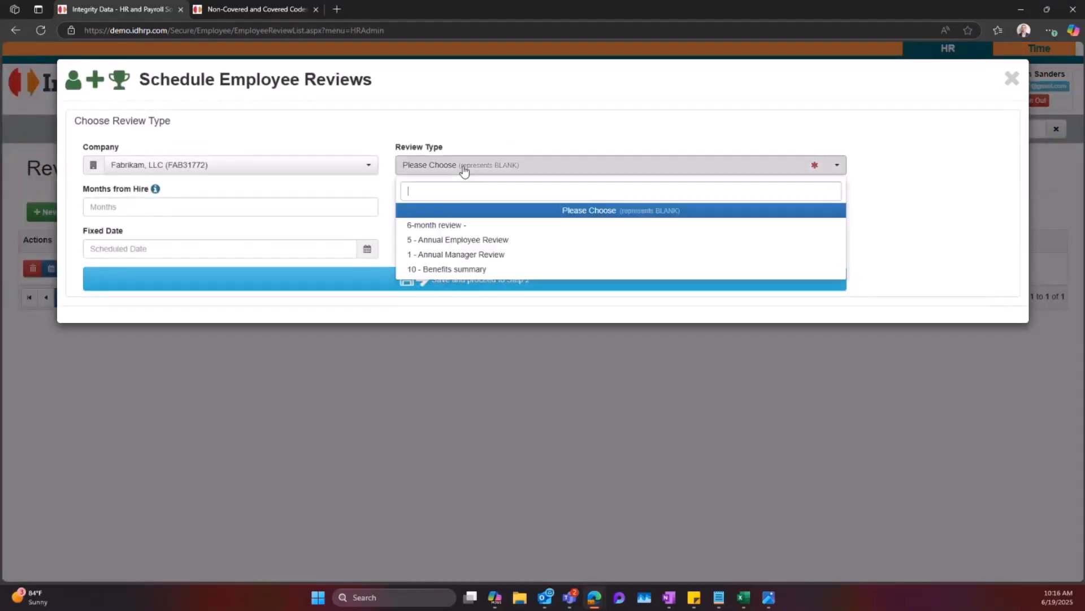
left_click(475, 226)
left_click(251, 204)
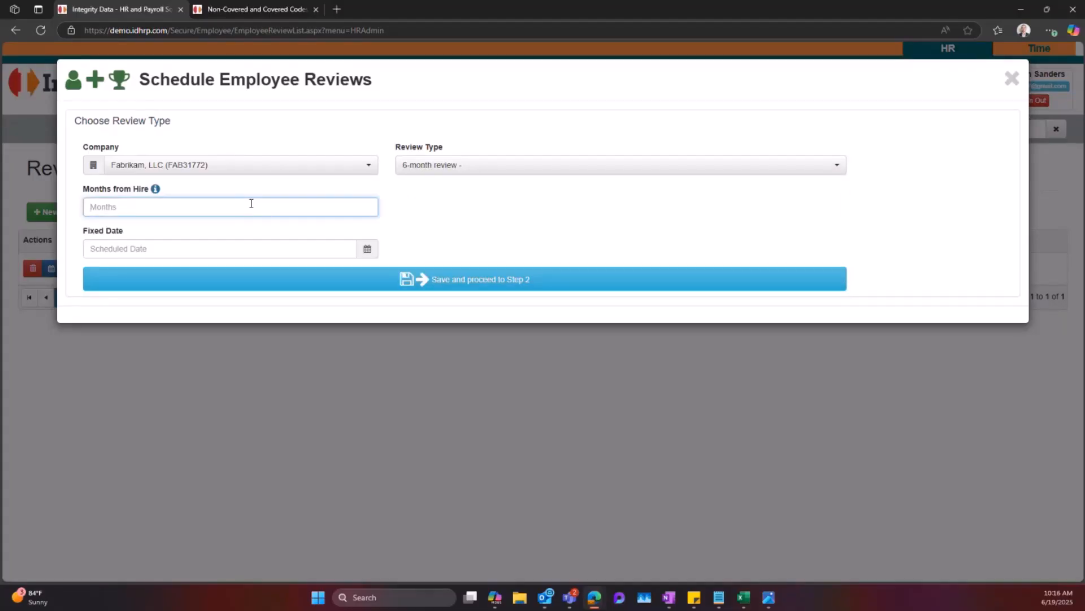
type("6")
left_click(361, 278)
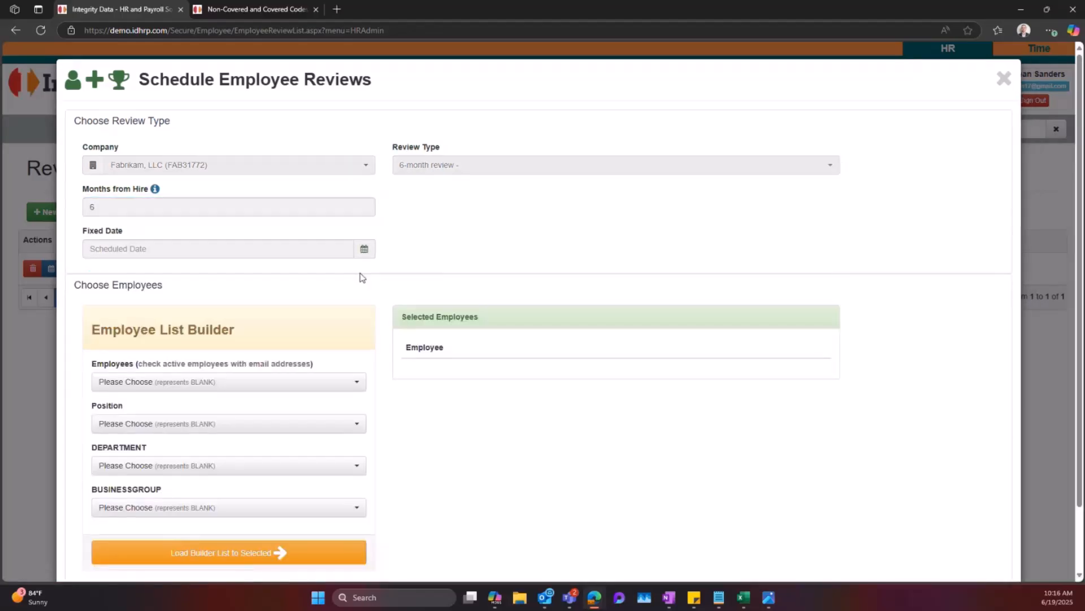
Step: Examine the employee, position, department and business group choices offered for building the review's employee list
scroll(381, 274, "down", 2)
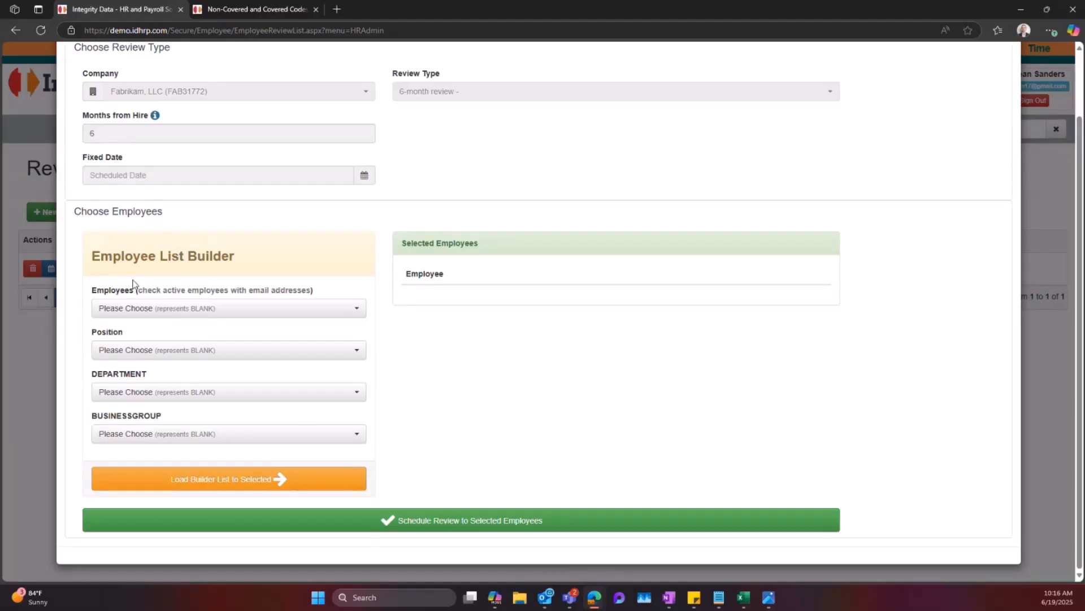
left_click(168, 311)
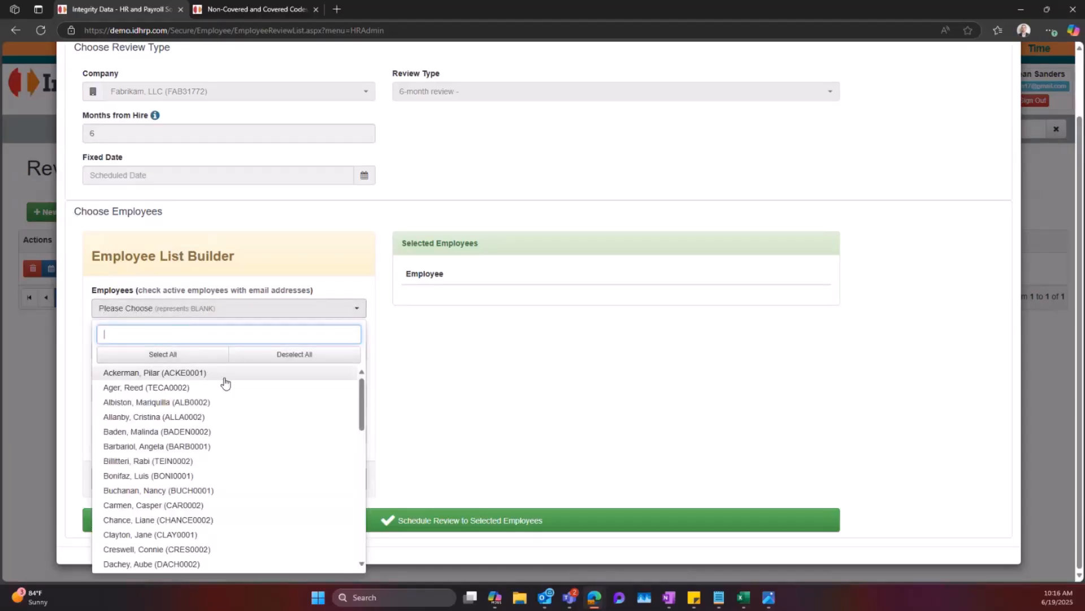
left_click(478, 385)
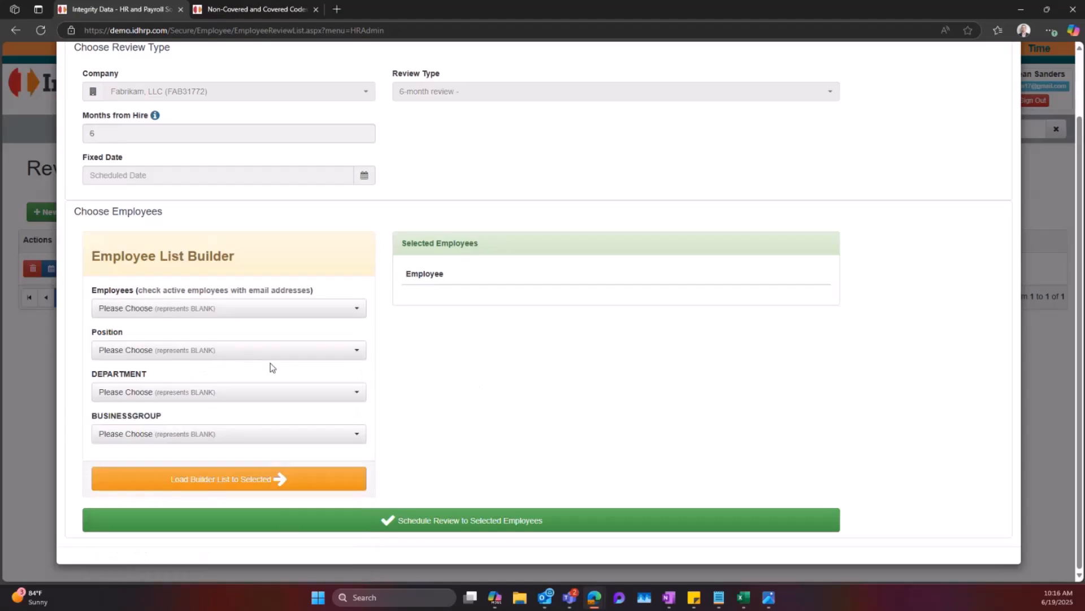
left_click(243, 350)
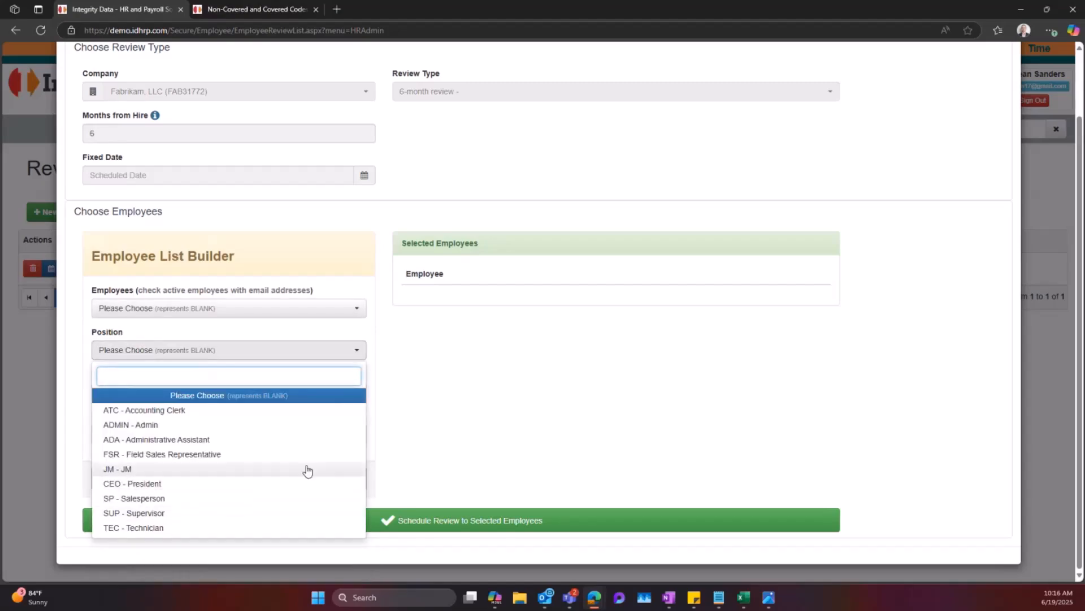
left_click(443, 431)
left_click(312, 403)
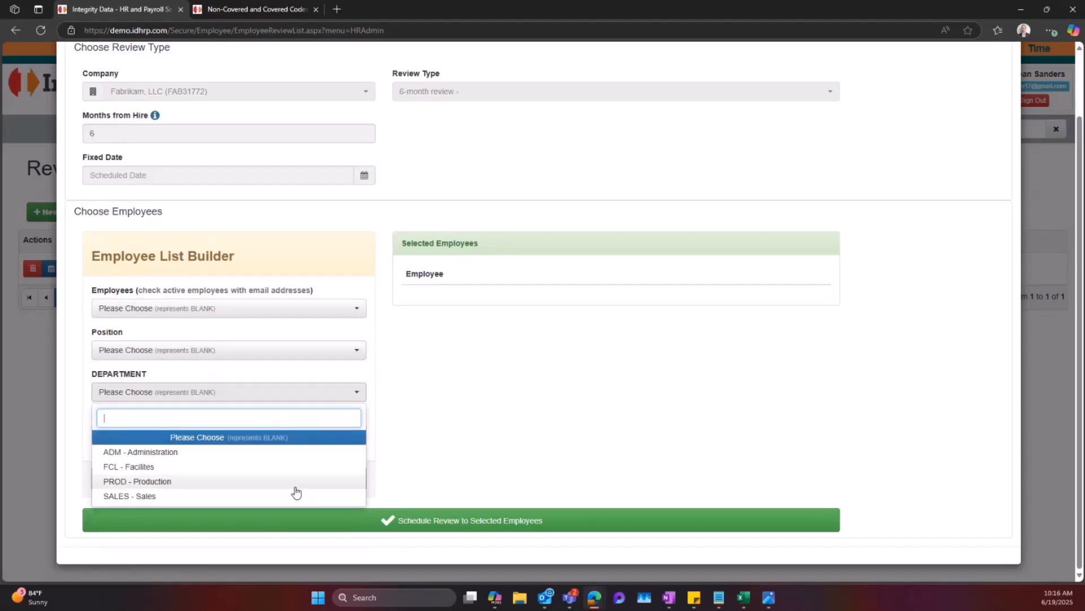
left_click(428, 429)
left_click(337, 431)
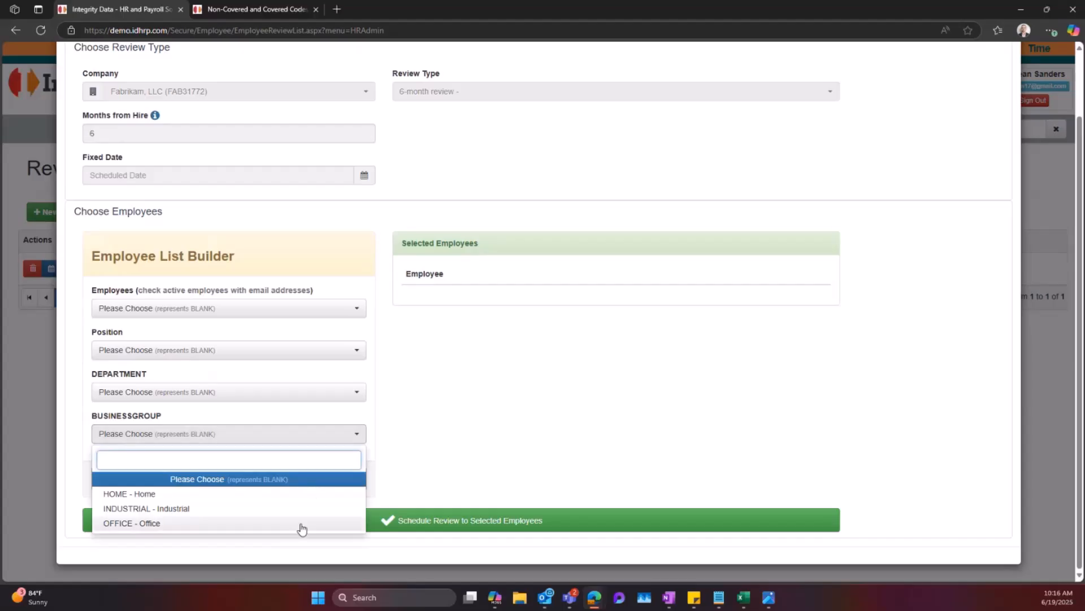
left_click(465, 436)
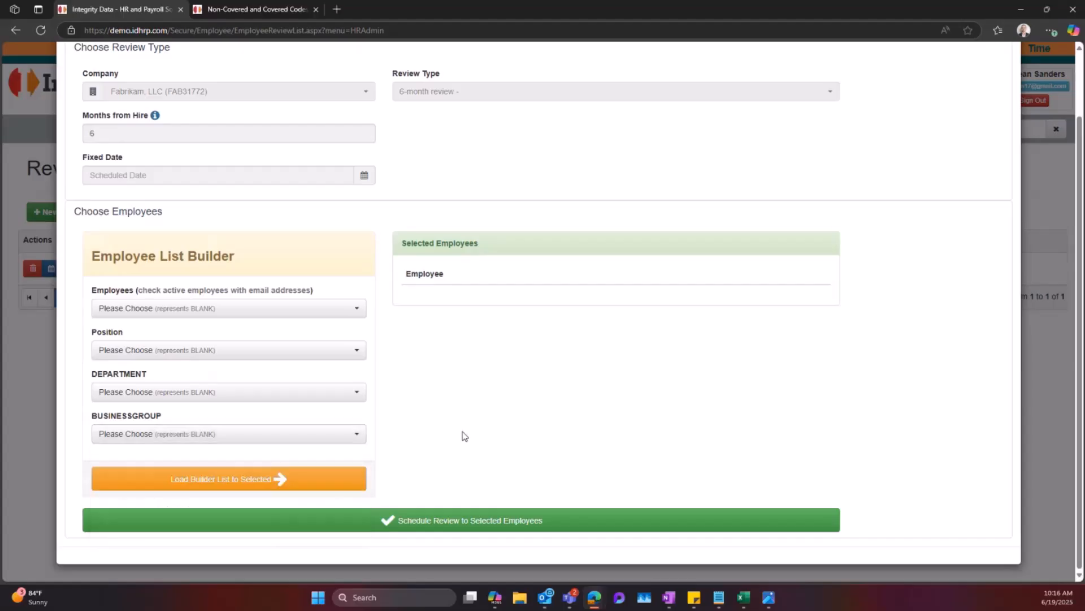
Step: Load the ADM - Administration department's employees into the selected list and schedule the 6-month review for them
left_click(303, 396)
left_click(264, 453)
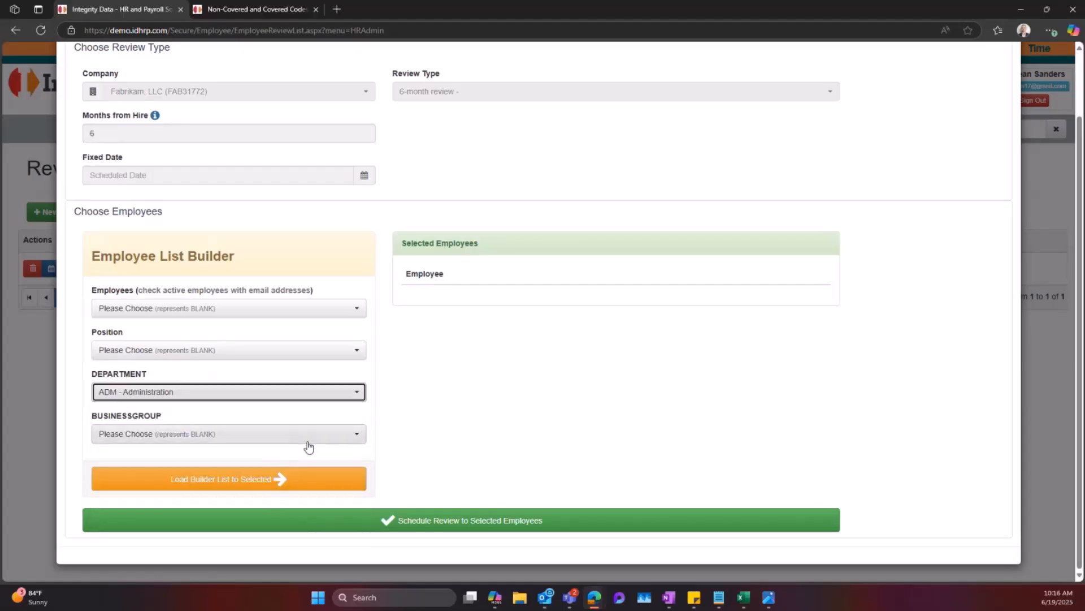
left_click(284, 478)
scroll(650, 339, "down", 1)
scroll(650, 339, "down", 1)
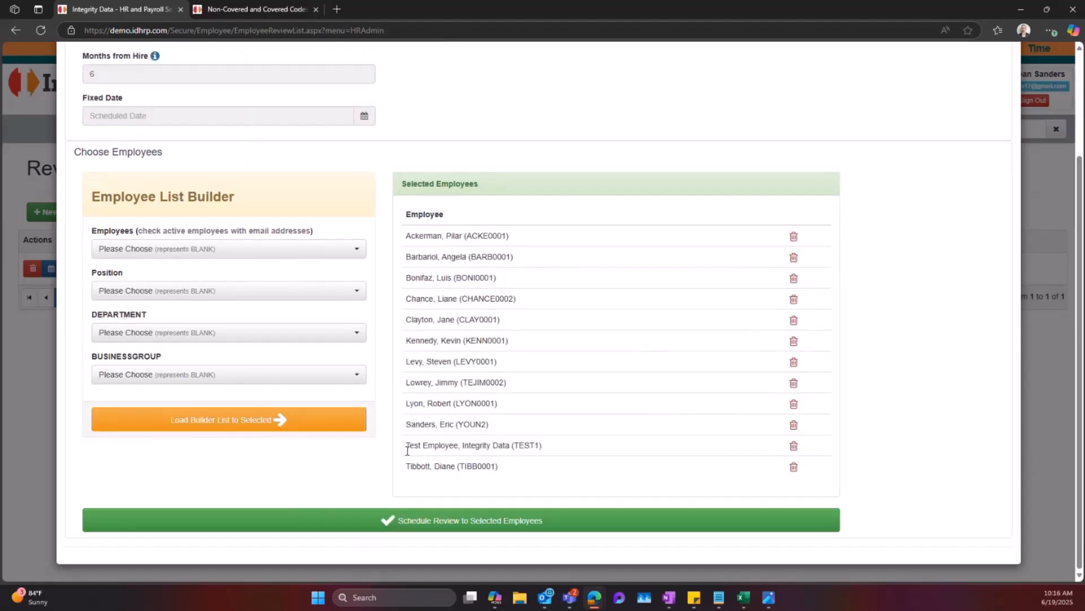
left_click(396, 522)
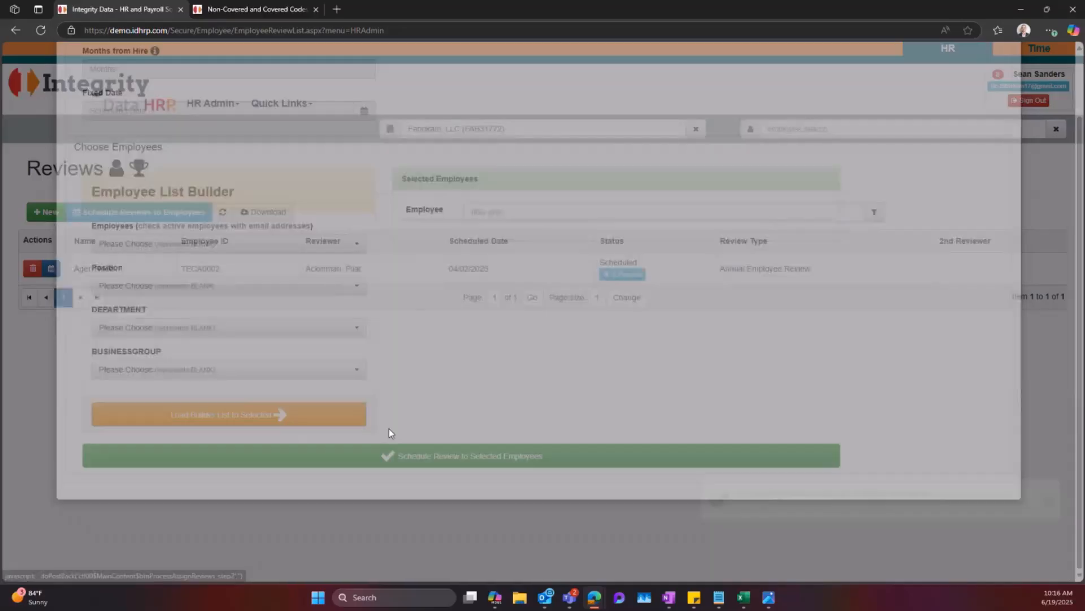
Step: Open the 6-month review scheduled for 09/05/2025, examine its reviewers, instructions, notes and documents sections, and close it
scroll(389, 432, "down", 3)
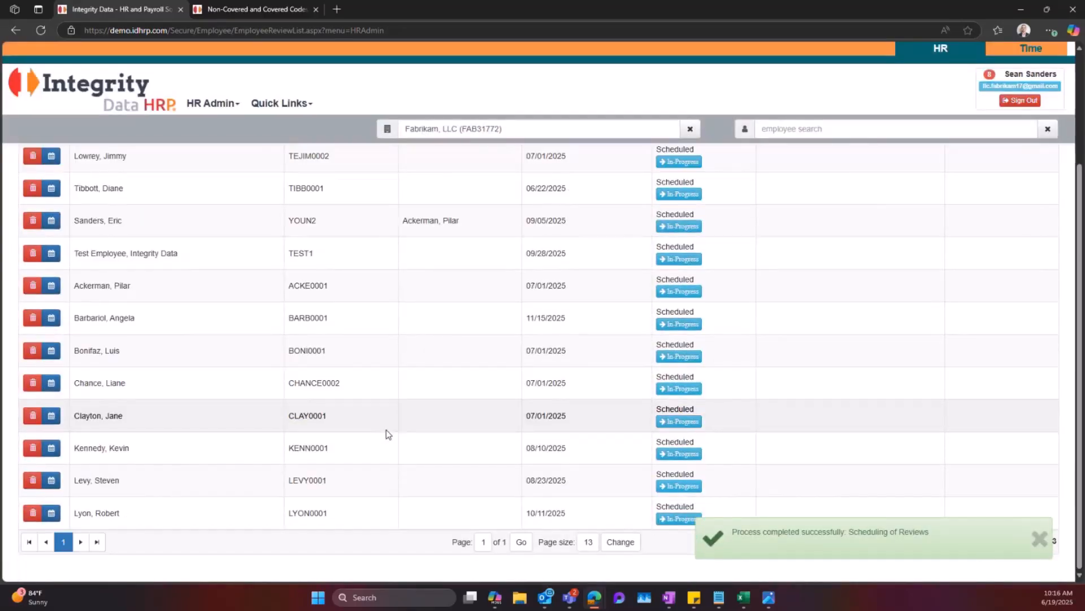
scroll(386, 434, "up", 3)
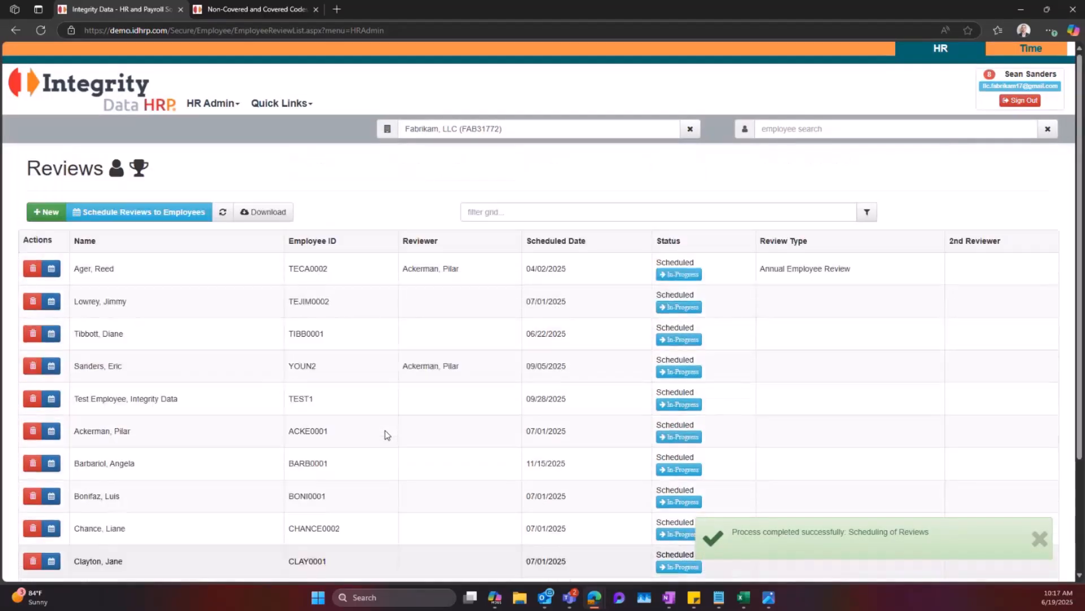
left_click(232, 368)
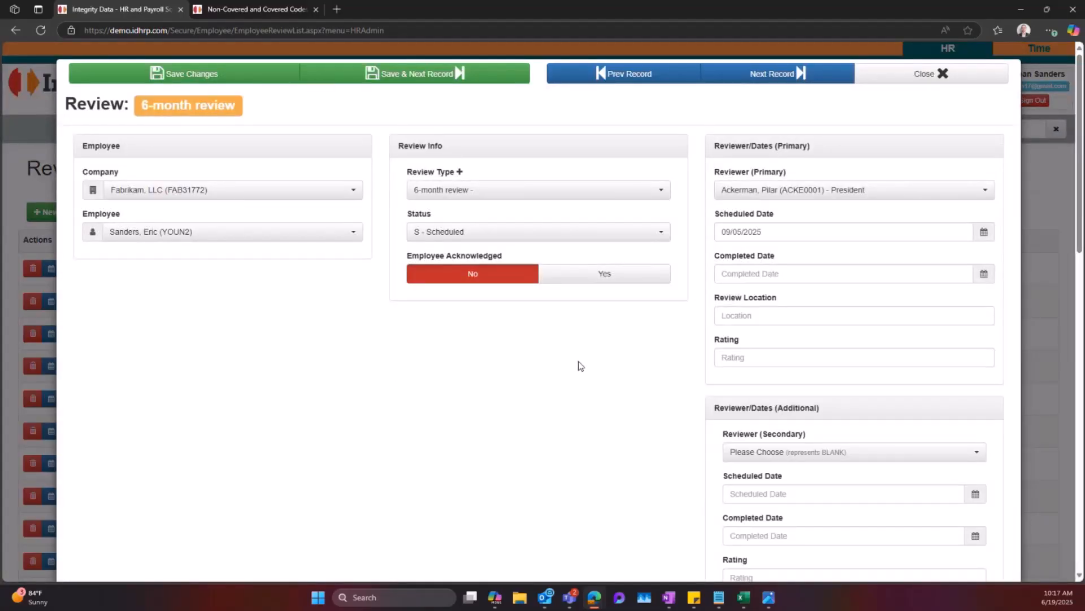
scroll(583, 365, "down", 2)
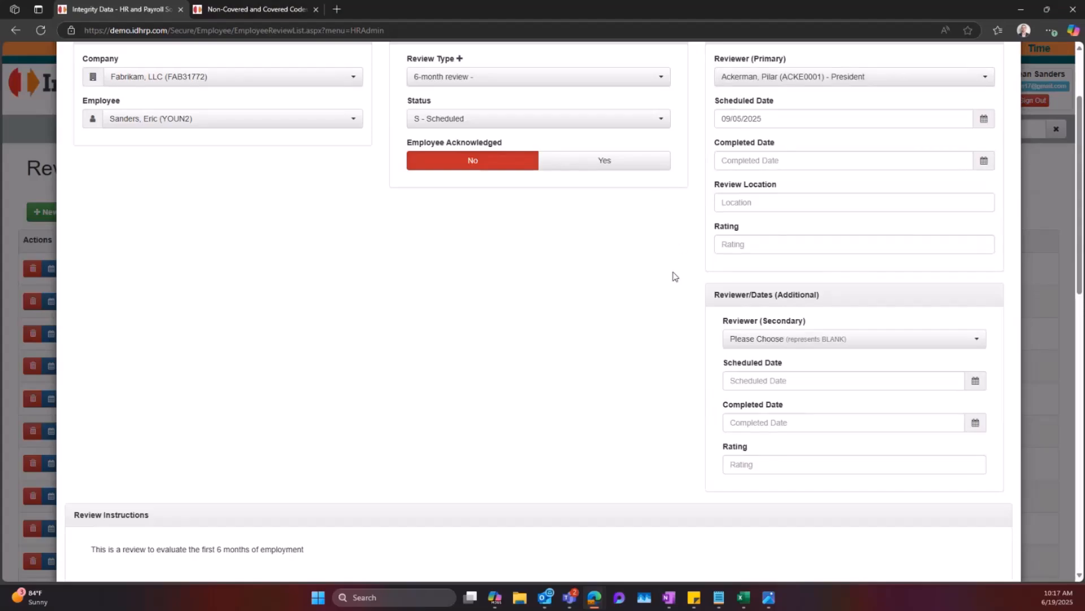
scroll(670, 275, "down", 4)
scroll(645, 268, "down", 2)
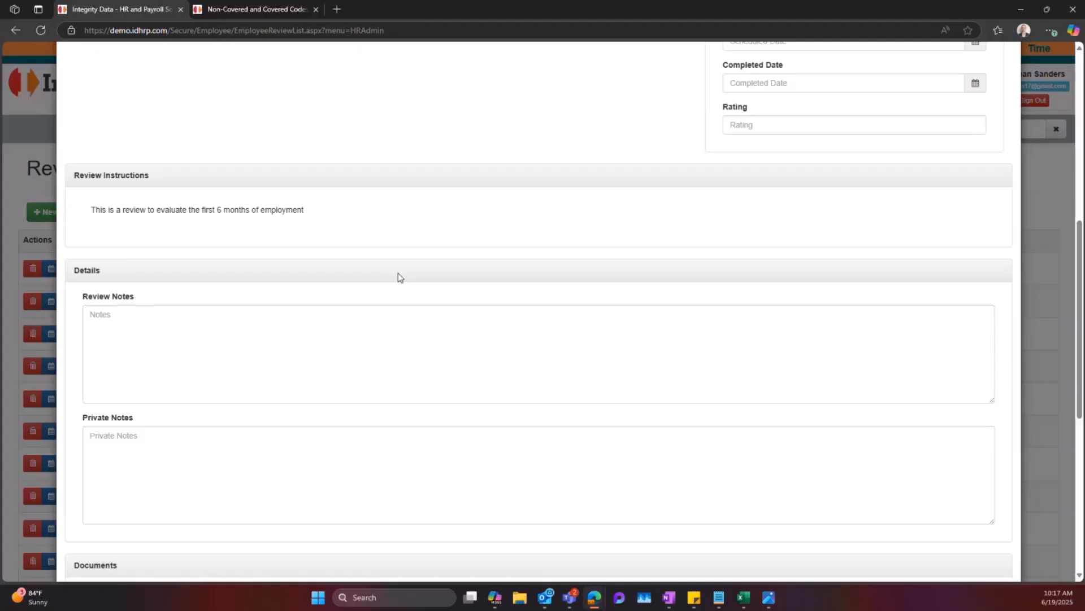
scroll(398, 276, "down", 4)
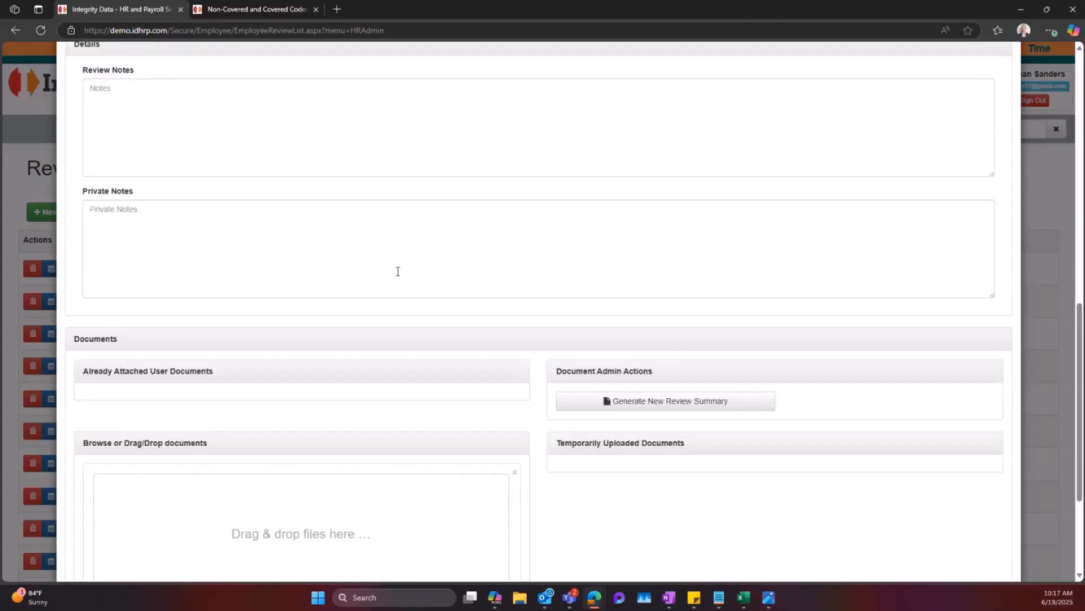
scroll(398, 271, "down", 1)
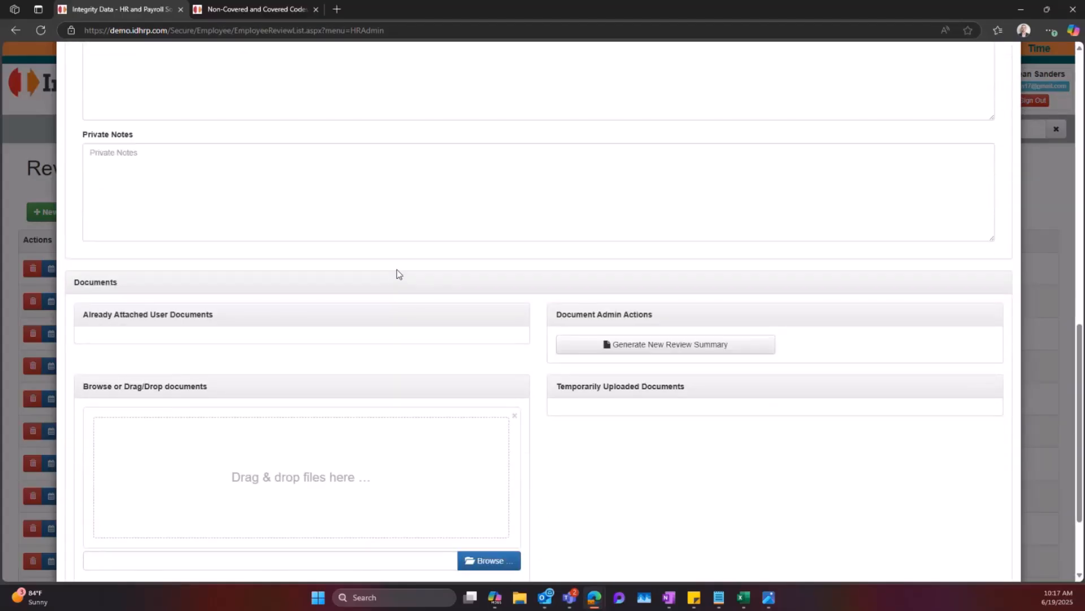
scroll(398, 274, "down", 2)
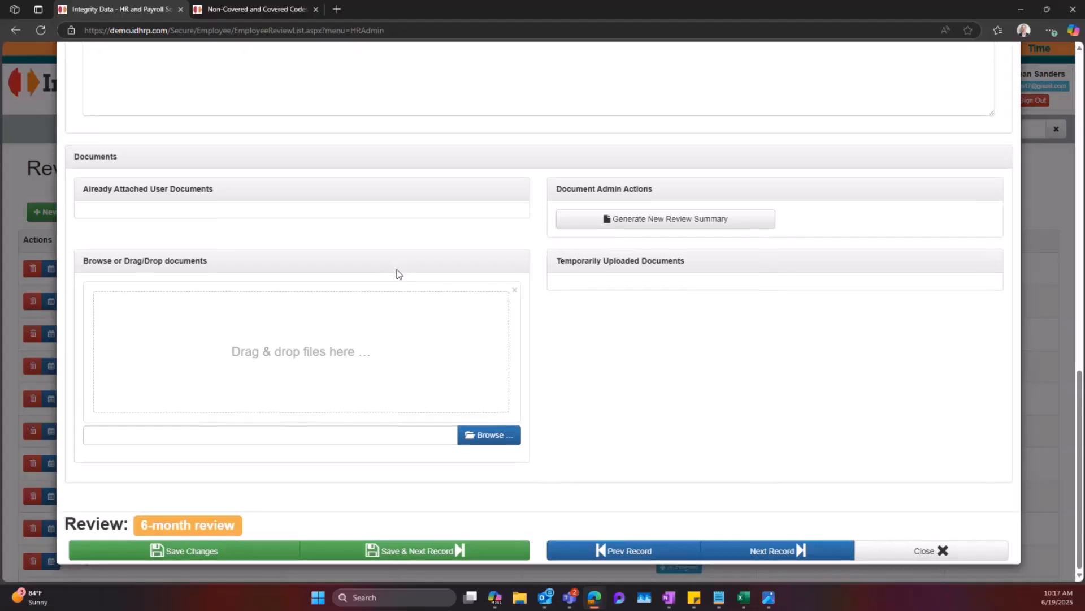
left_click(960, 551)
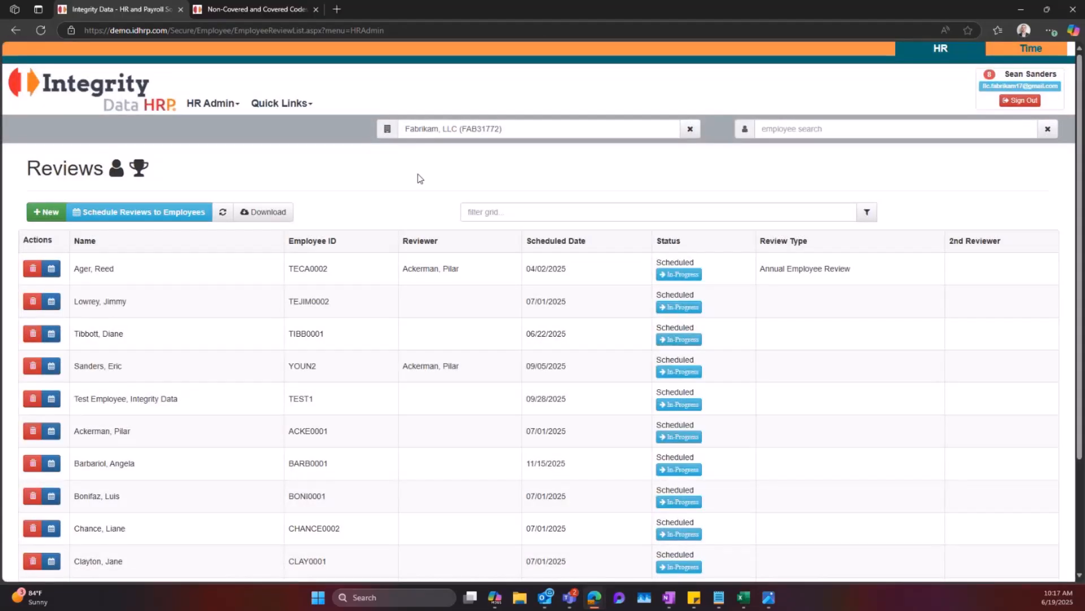
Step: Open the company's class types and open the 2025 NY State Sexual Harassment Prevention Training class
left_click(148, 113)
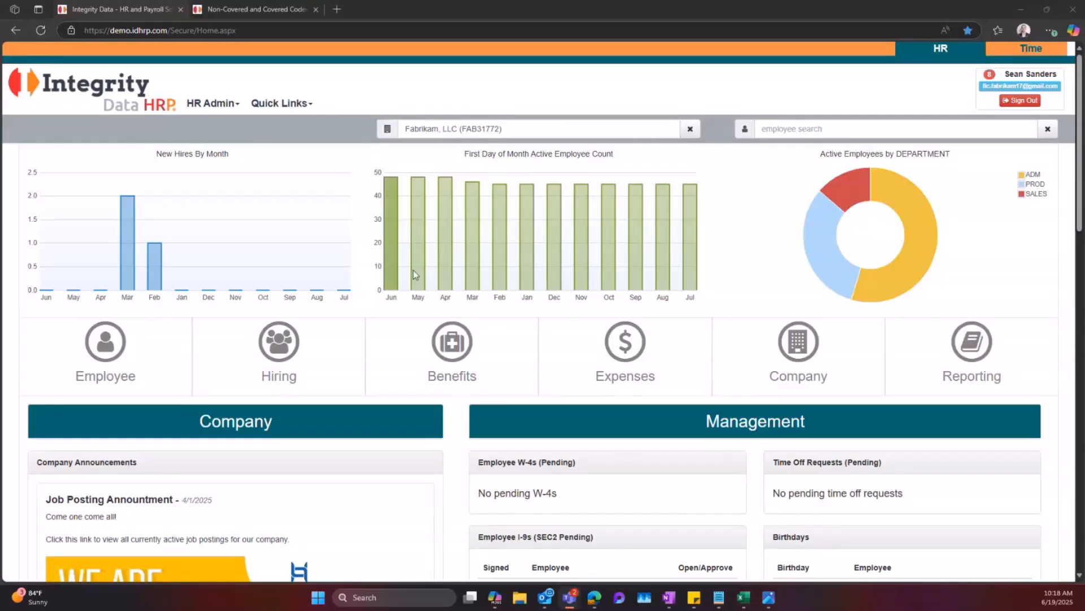
left_click(798, 353)
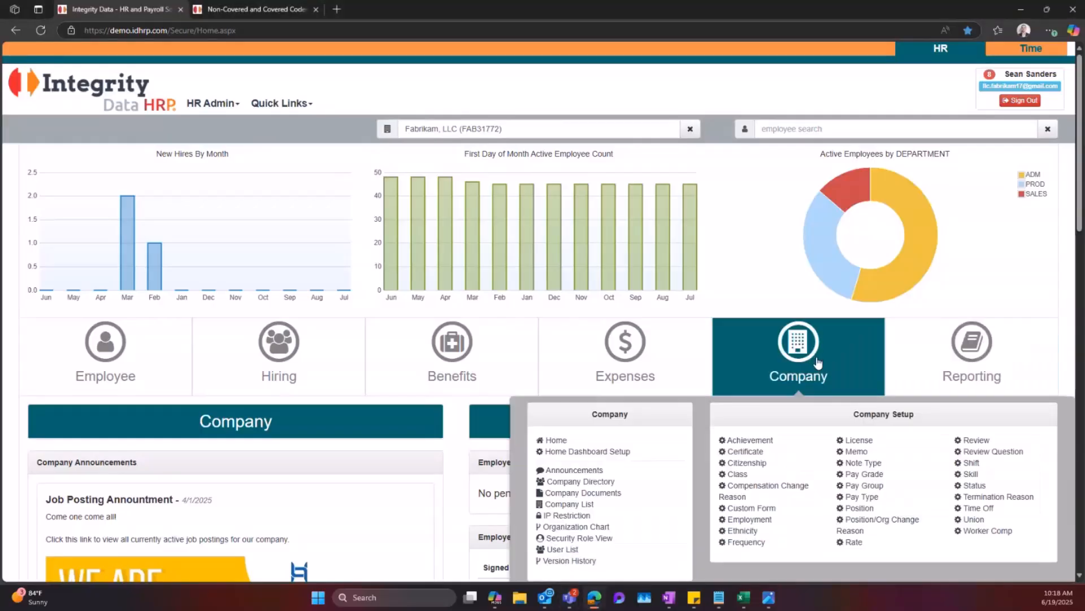
left_click(744, 476)
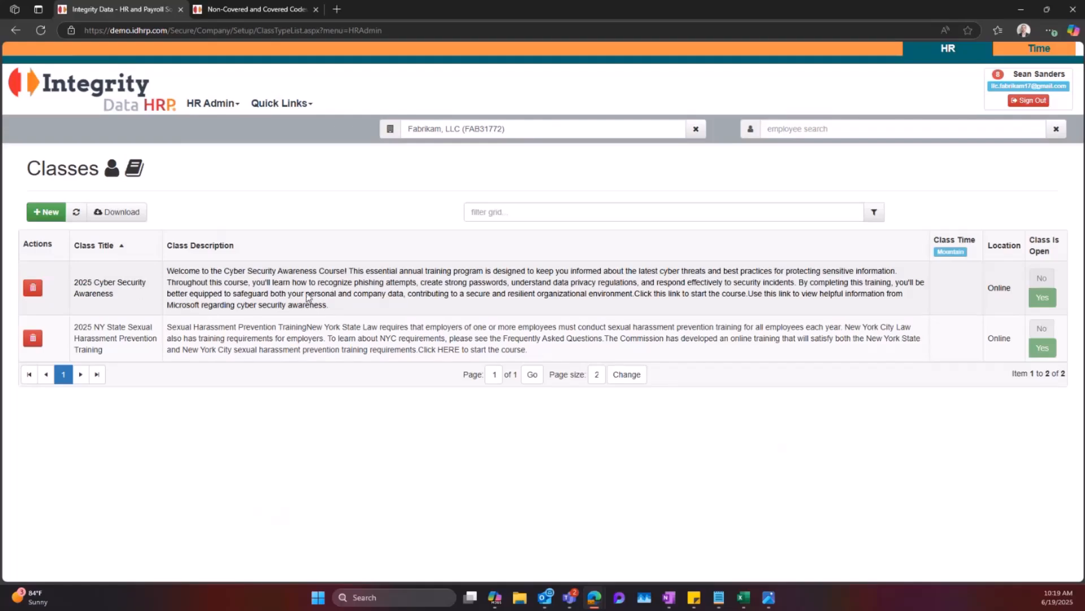
left_click(141, 350)
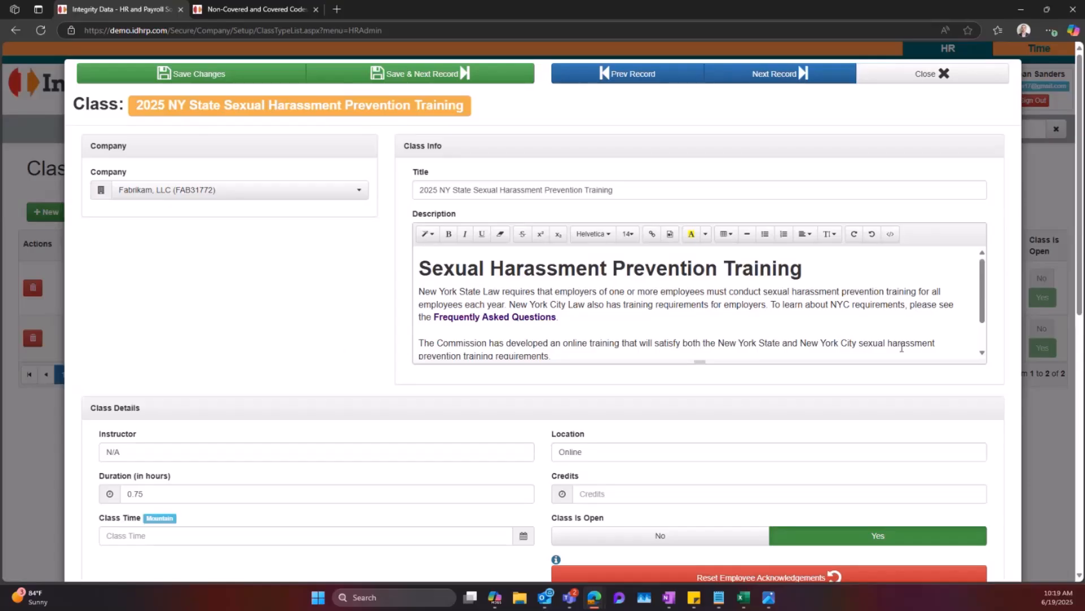
Step: Examine the training class's description, details, acknowledgement reset option and attached documents, and close the record
scroll(534, 325, "down", 1)
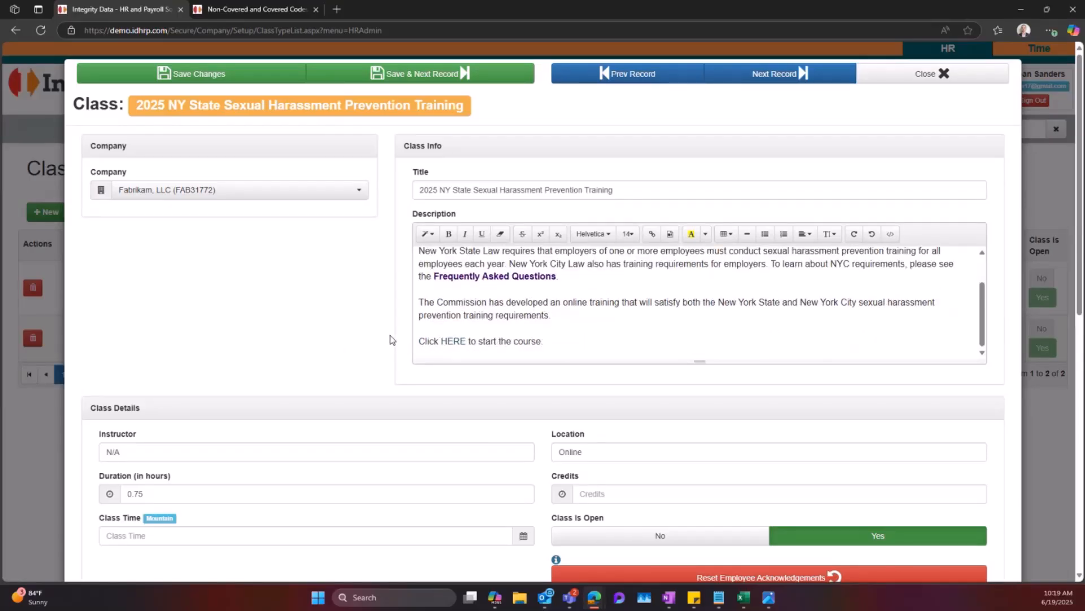
scroll(392, 338, "down", 1)
scroll(392, 338, "down", 3)
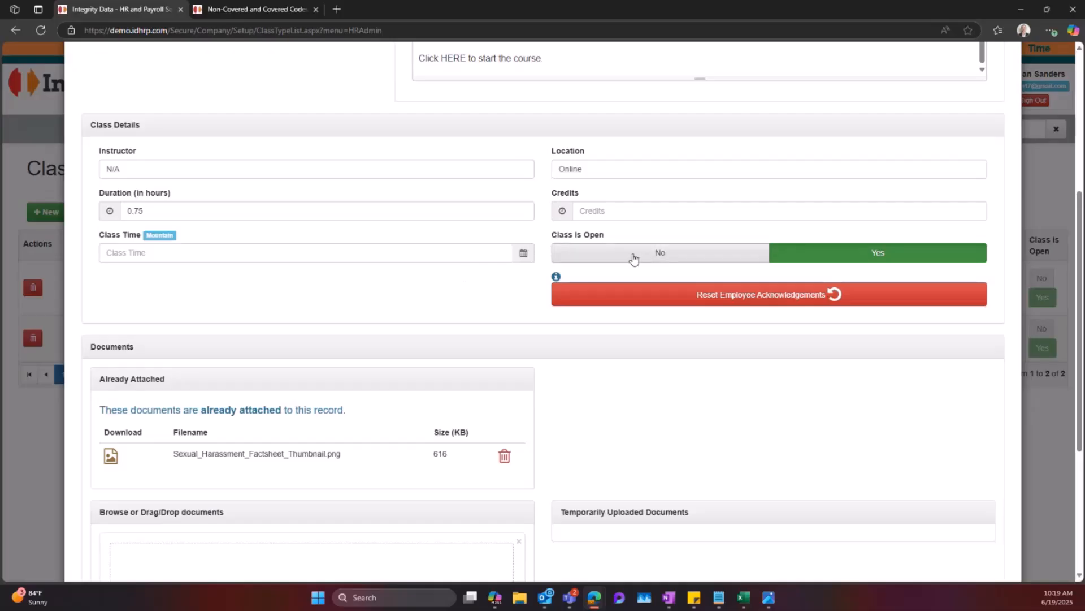
scroll(514, 287, "down", 2)
scroll(430, 293, "down", 1)
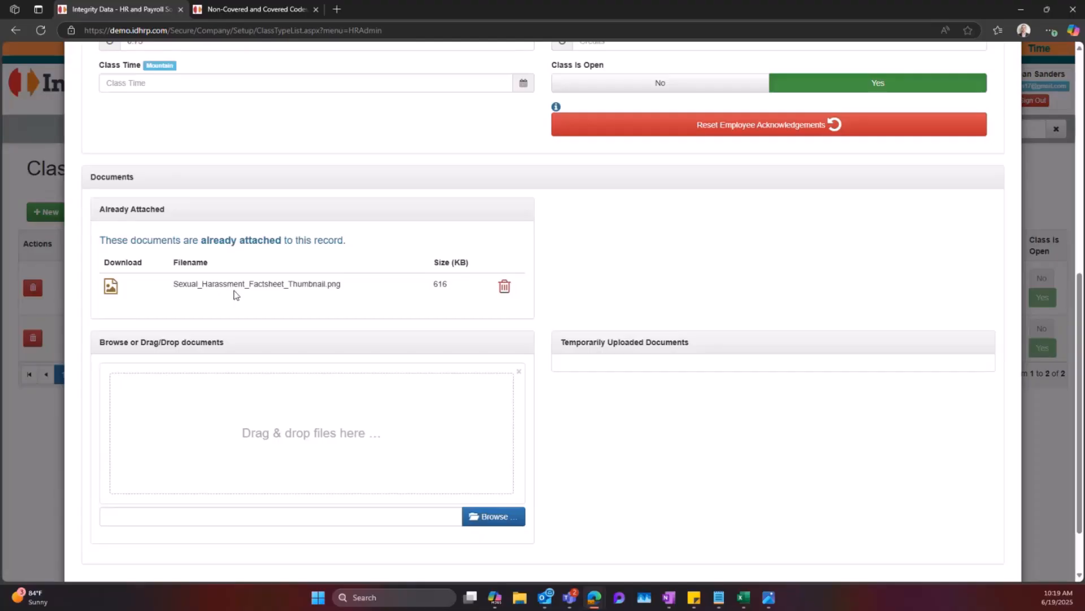
scroll(250, 298, "down", 1)
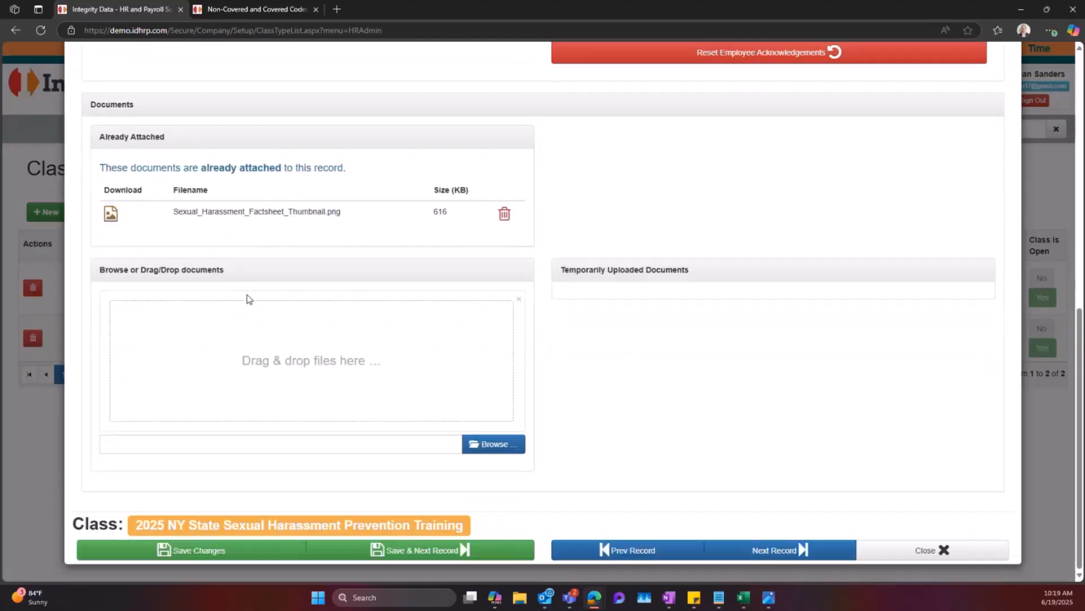
left_click(969, 546)
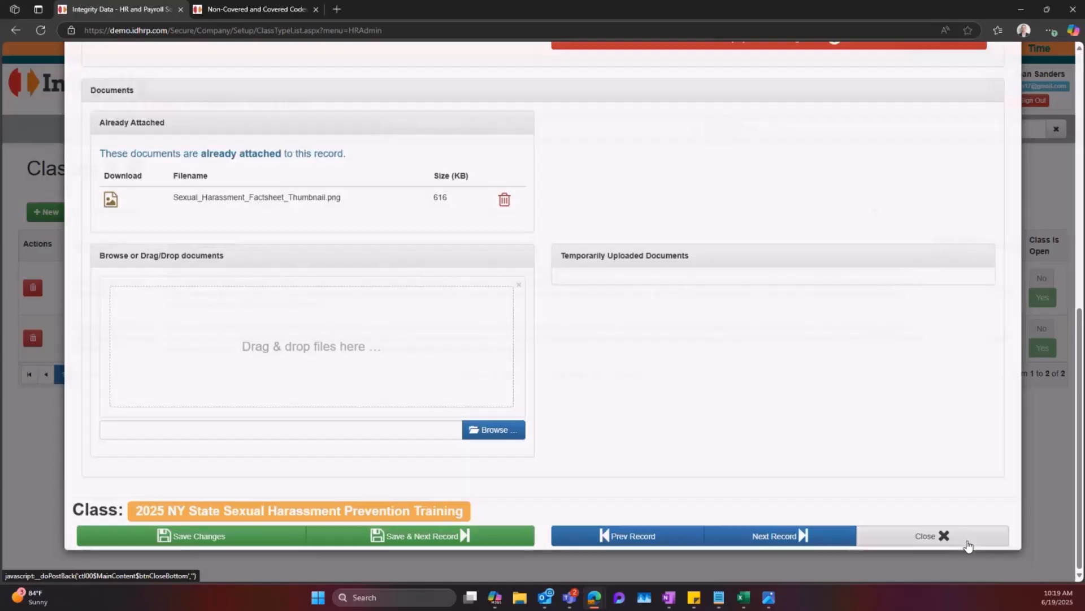
Step: Return to the home dashboard and open the employee classes list from the employee maintenance options
left_click(134, 111)
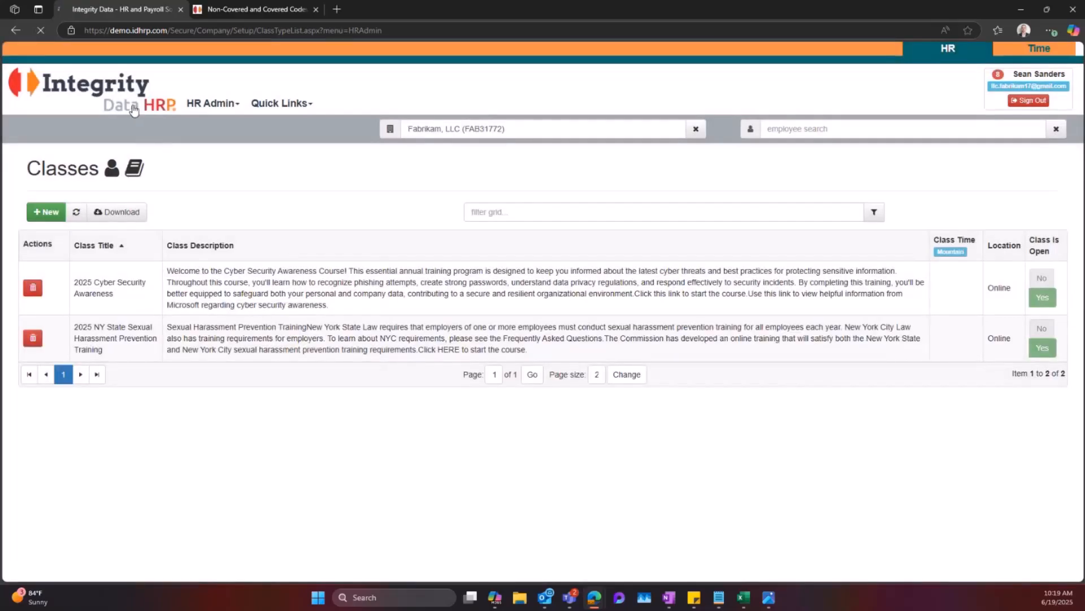
mouse_move(122, 346)
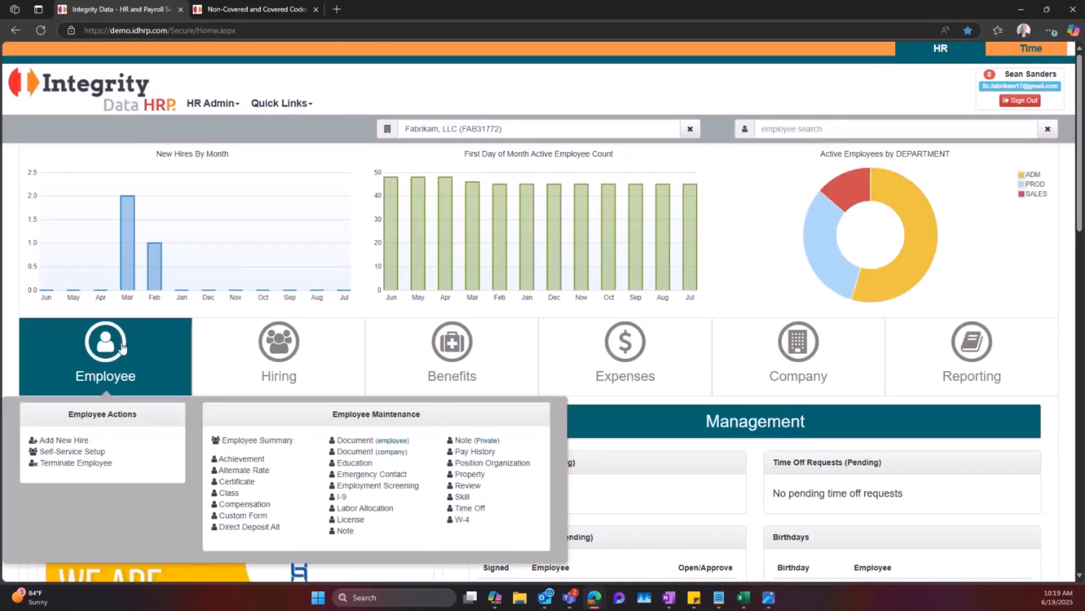
left_click(228, 493)
Step: Open a blank employee class record to examine its fields, and close it without saving
left_click(48, 212)
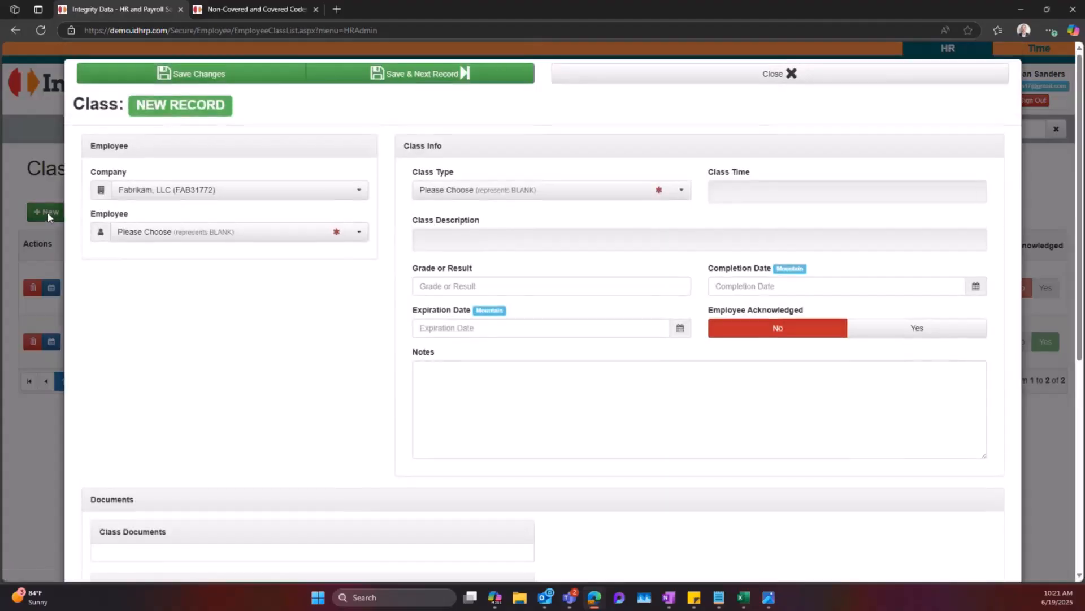
scroll(337, 283, "down", 1)
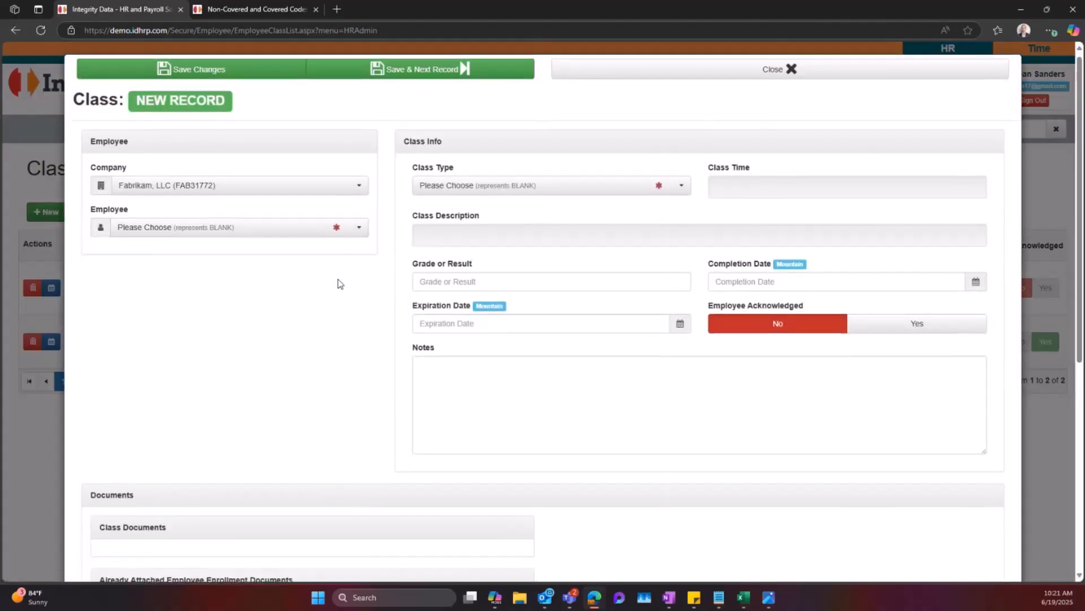
scroll(339, 283, "up", 1)
left_click(792, 75)
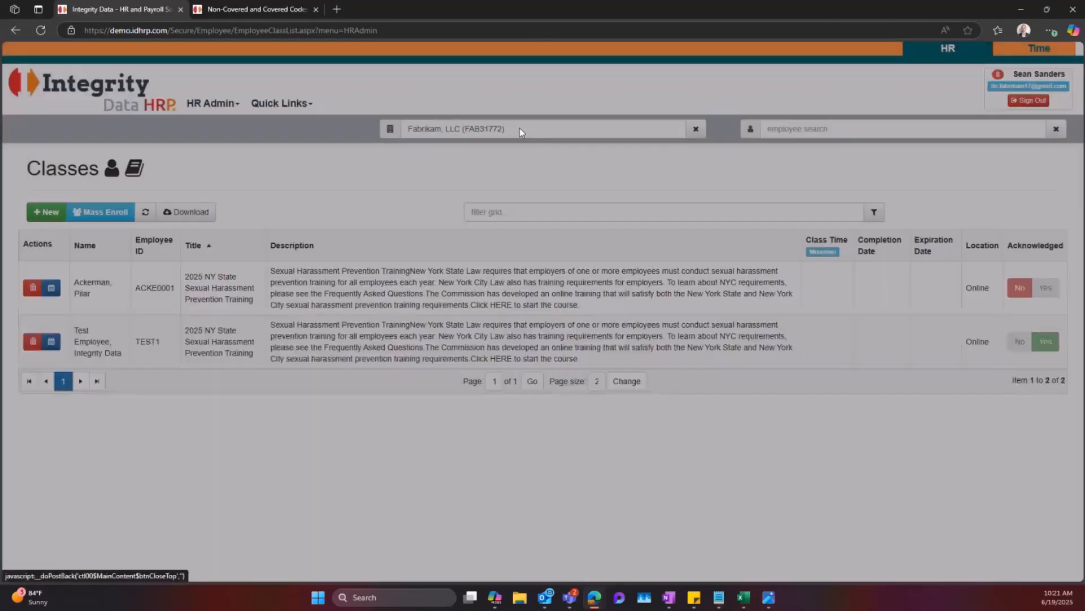
Step: Start a mass enrollment for the 2025 NY State Sexual Harassment Prevention Training class with expiration date 07/04/2025 and proceed to employee selection
left_click(118, 214)
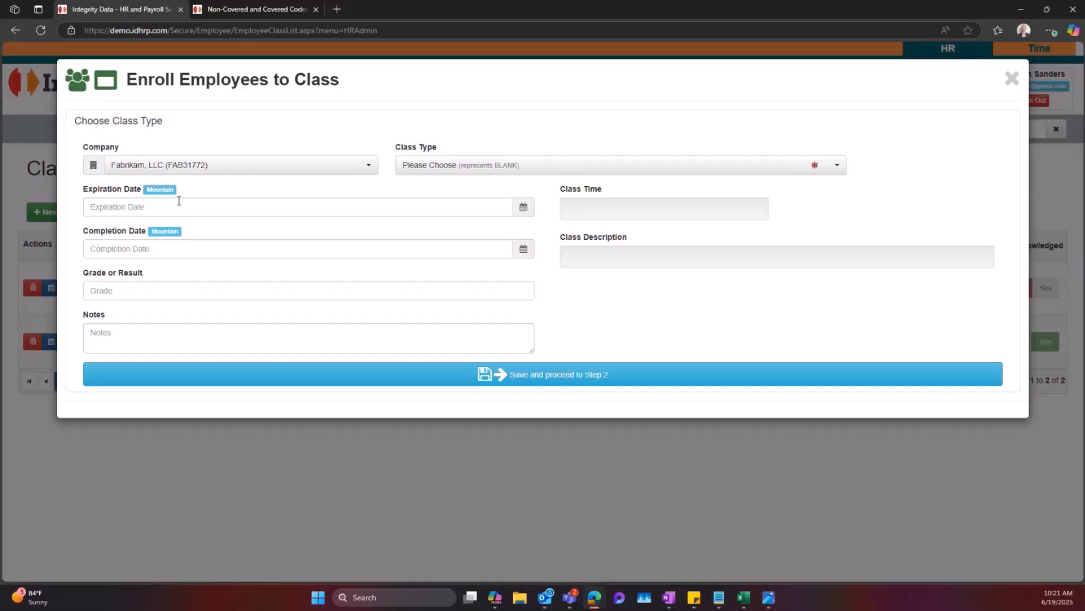
left_click(511, 176)
left_click(532, 237)
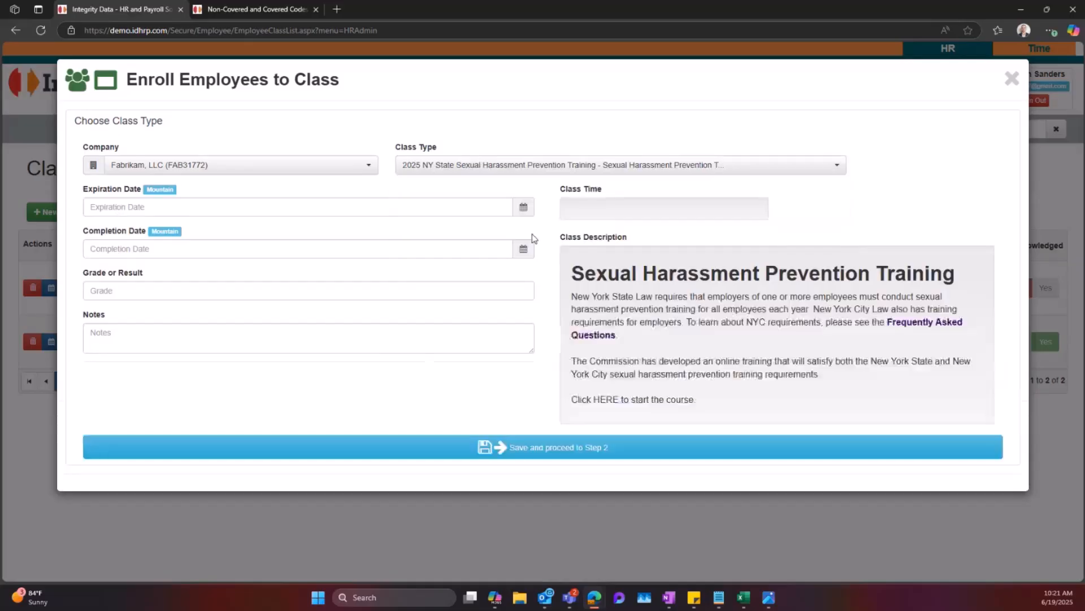
left_click(523, 207)
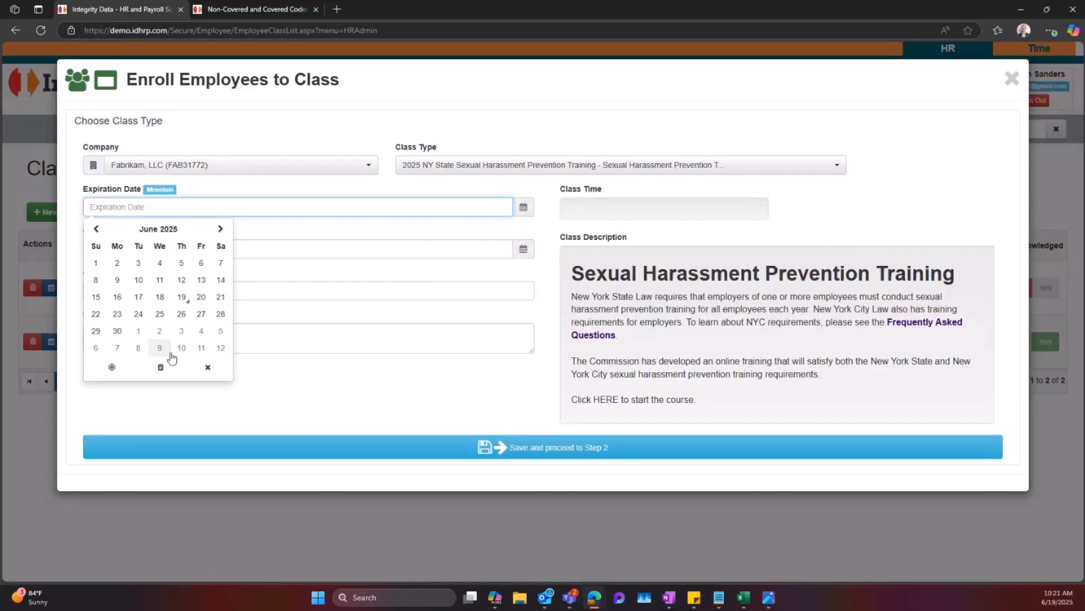
left_click(201, 331)
left_click(445, 447)
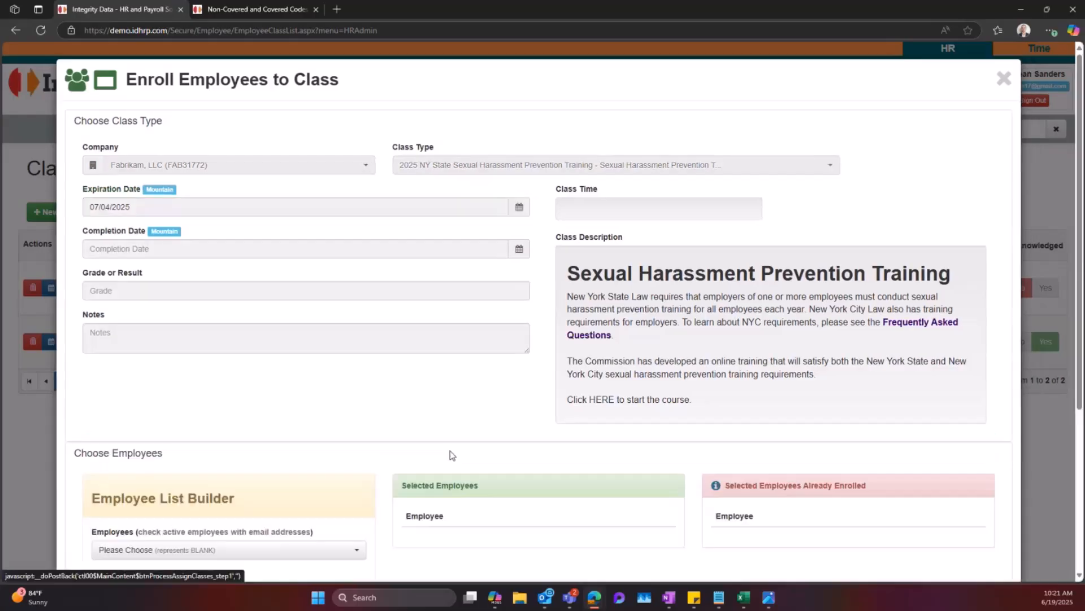
Step: Select three individual employees in the employee list builder, and clear the whole selection
scroll(430, 396, "down", 4)
left_click(334, 309)
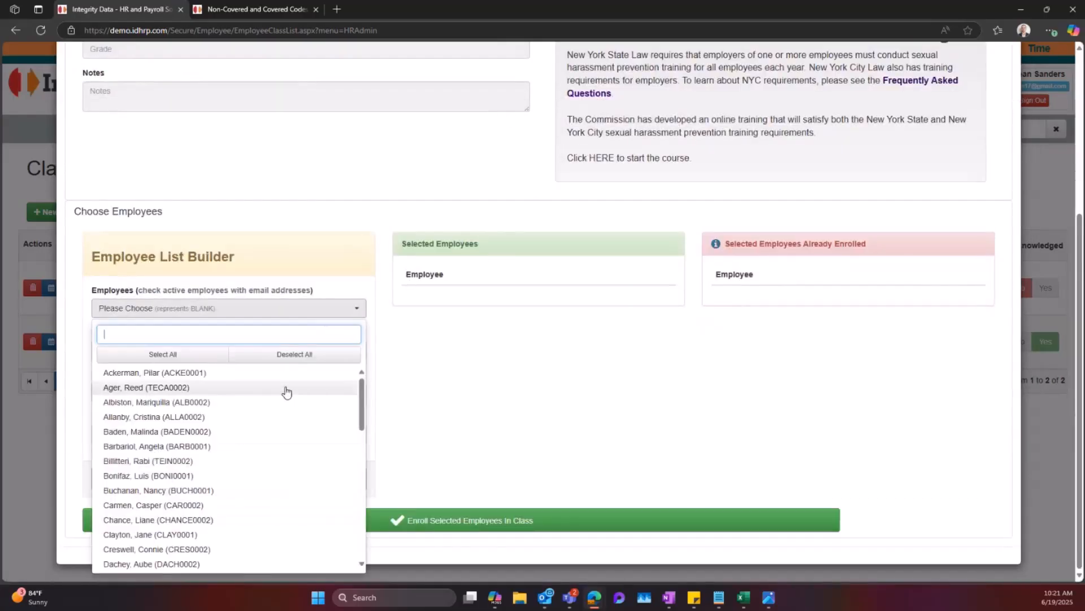
left_click(286, 389)
left_click(283, 432)
left_click(285, 475)
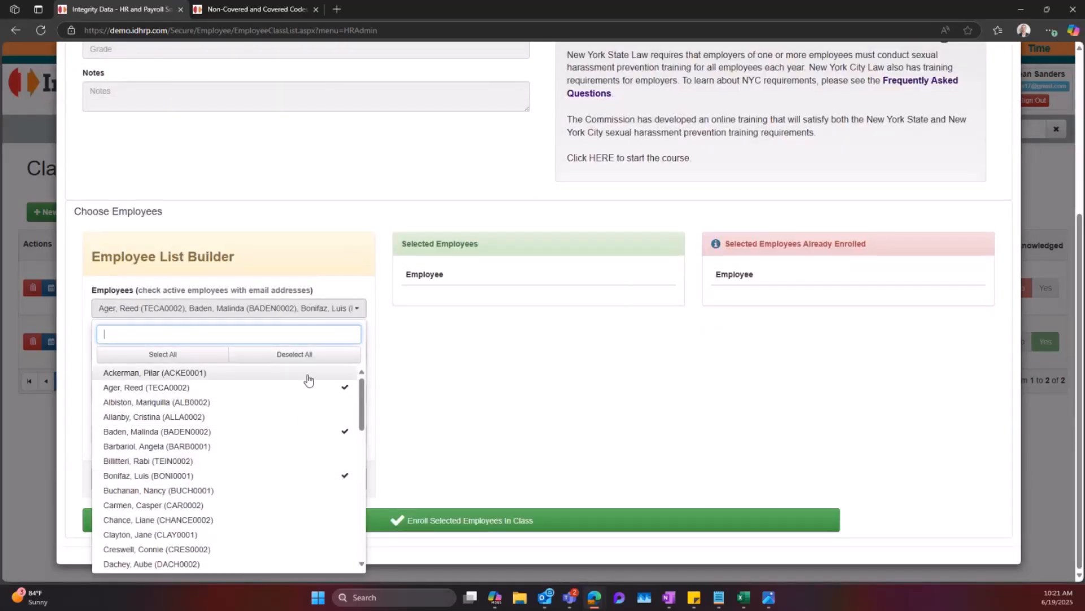
left_click(306, 357)
left_click(415, 371)
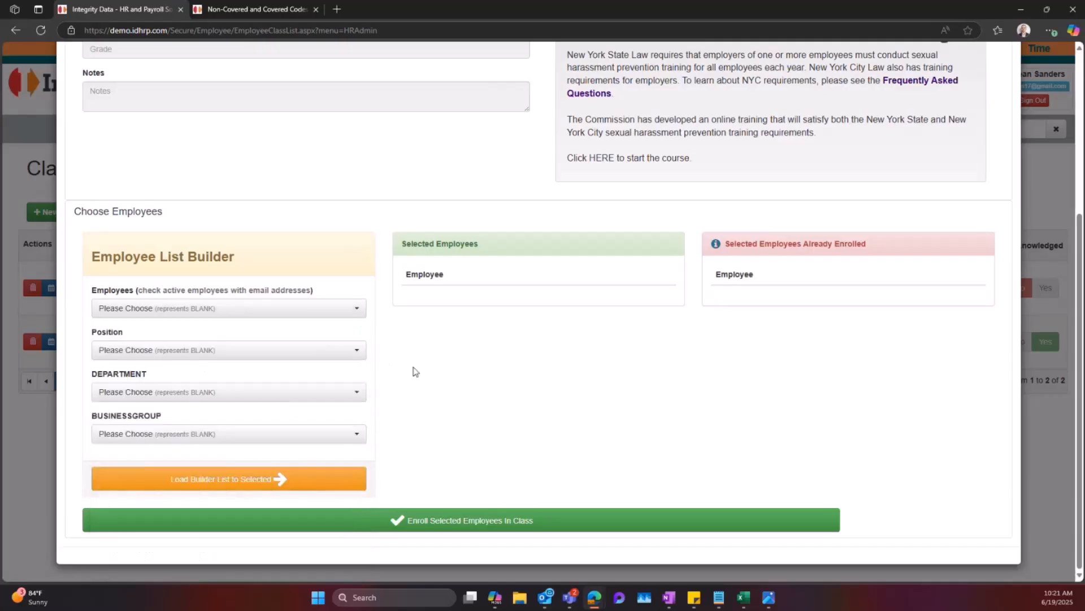
Step: Set the employee list builder's department to PROD - Production and submit the class enrollment
left_click(292, 393)
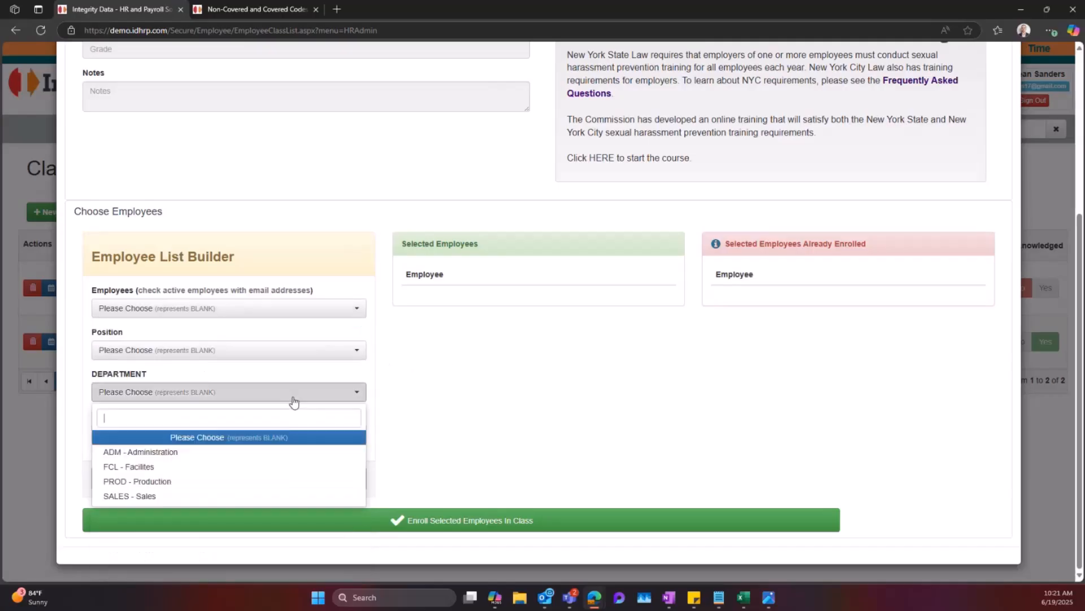
left_click(285, 481)
left_click(283, 517)
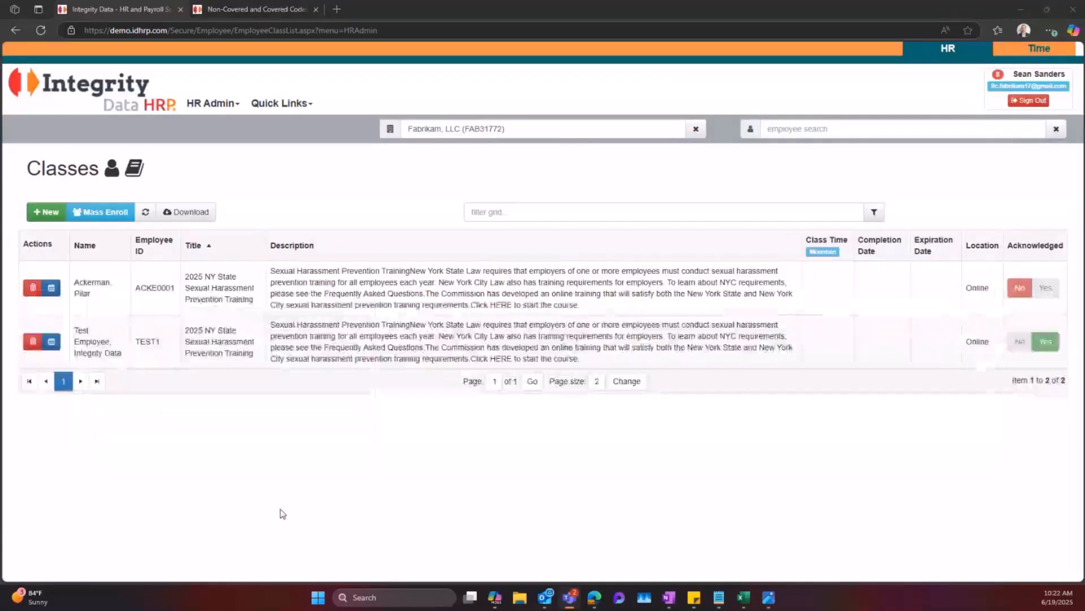
Step: Open the first employee's class record and examine its description, acknowledgement, notes and document sections
left_click(119, 294)
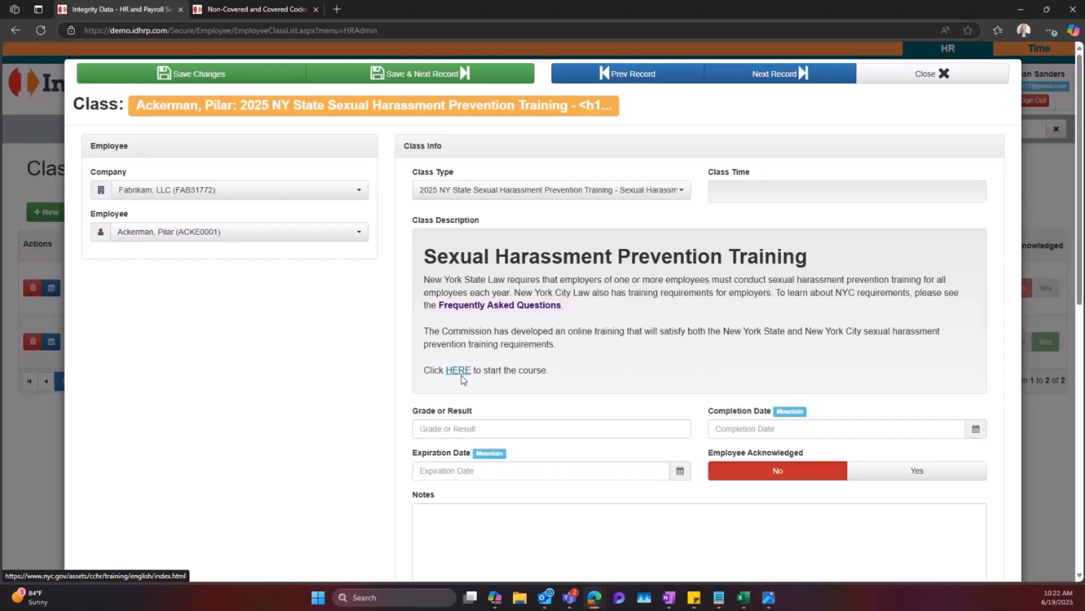
scroll(463, 330, "down", 2)
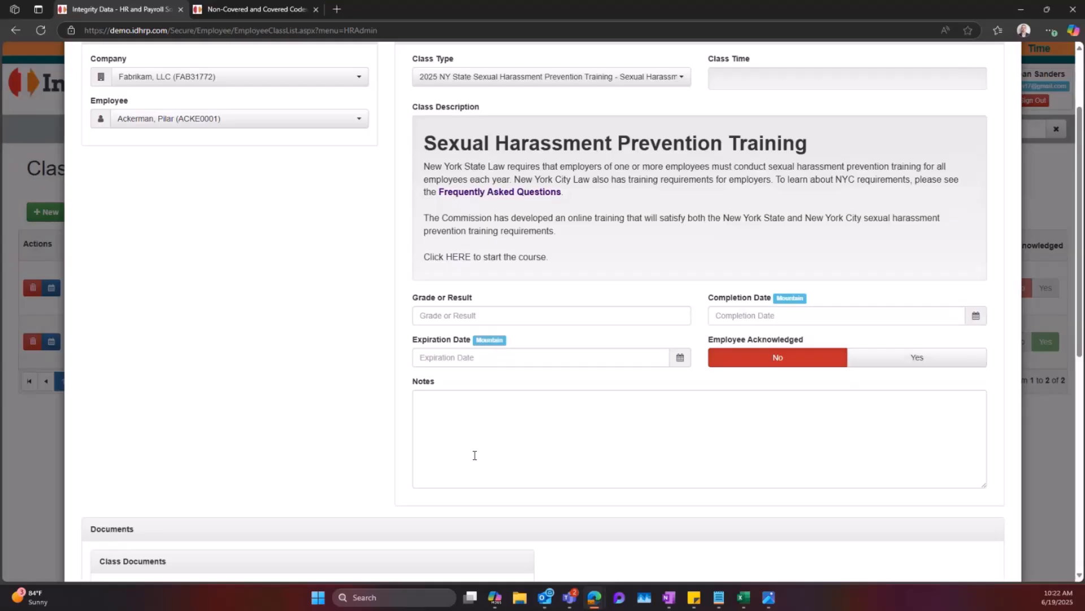
scroll(417, 414, "down", 8)
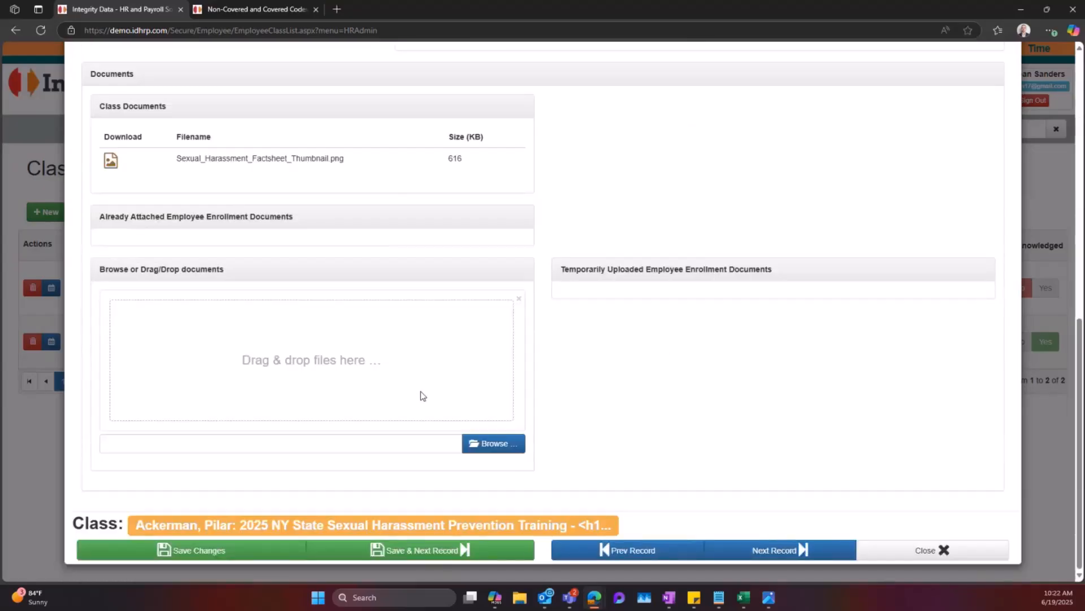
scroll(420, 390, "up", 8)
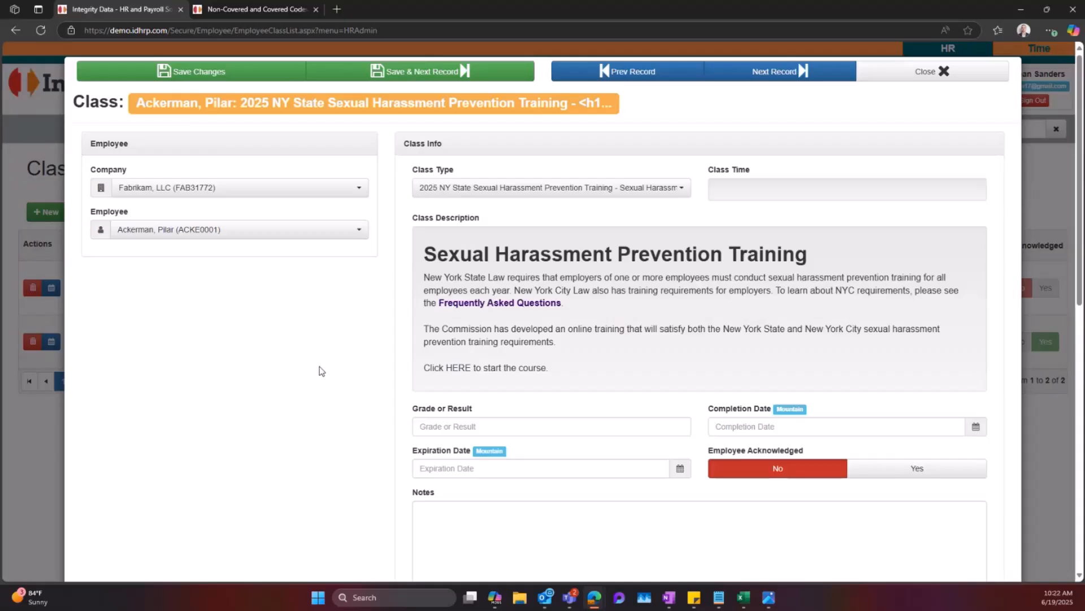
Step: Launch the online training course linked in the class description, play its opening, and return to the class record
left_click(457, 368)
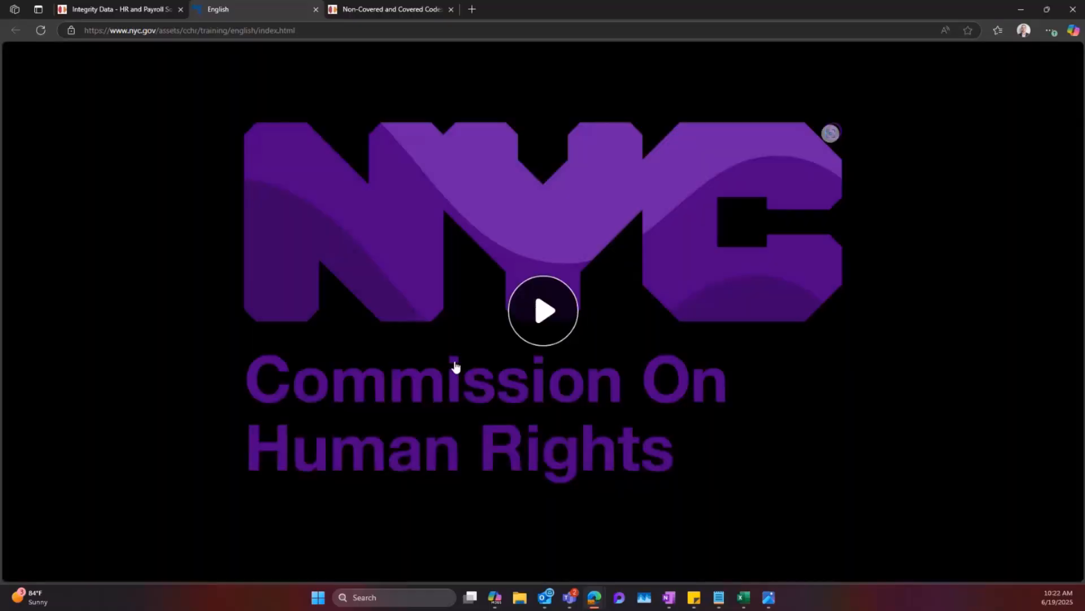
left_click(540, 320)
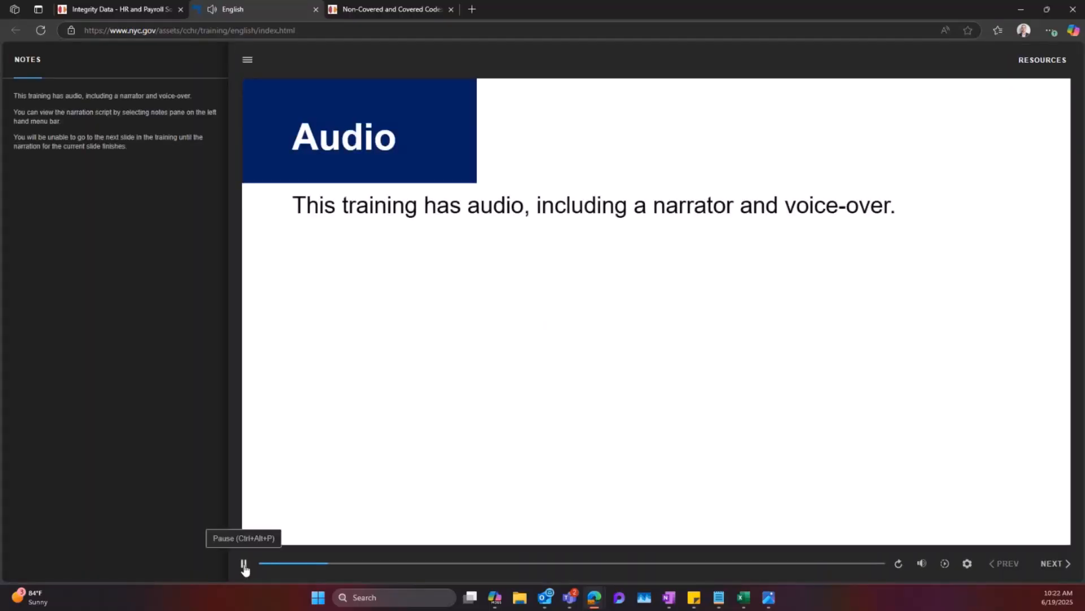
left_click(104, 12)
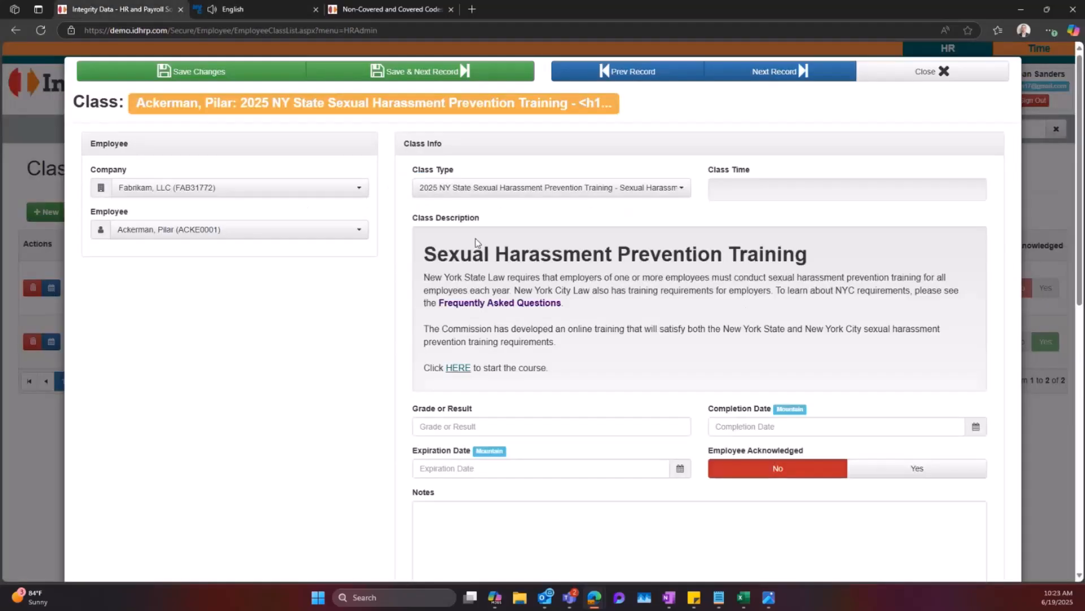
Step: Close the class record and open the standard reports list from the home dashboard's reporting options
left_click(927, 68)
left_click(143, 101)
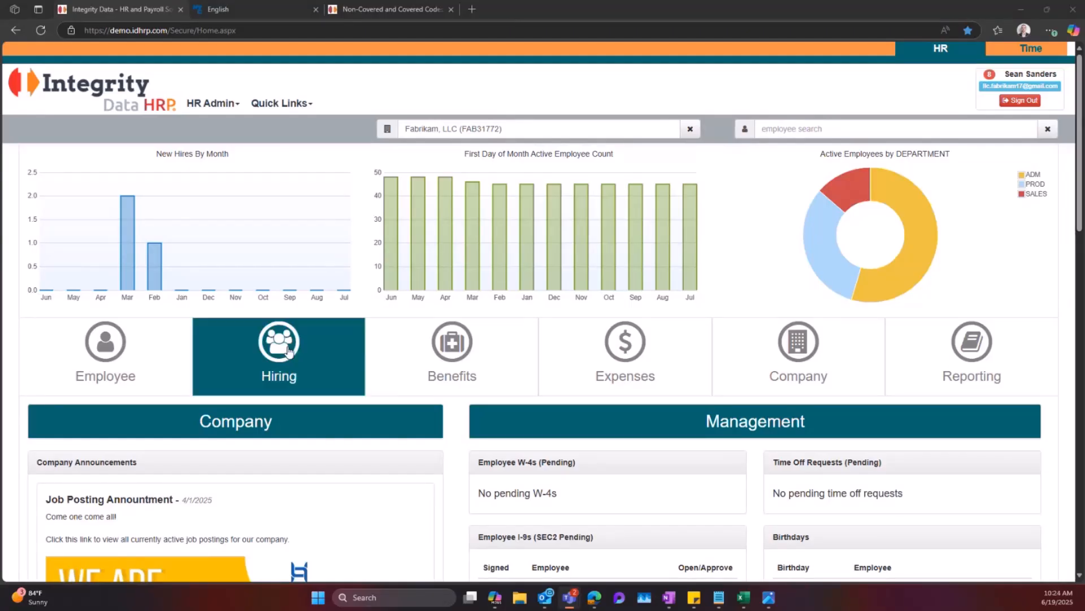
left_click(1039, 386)
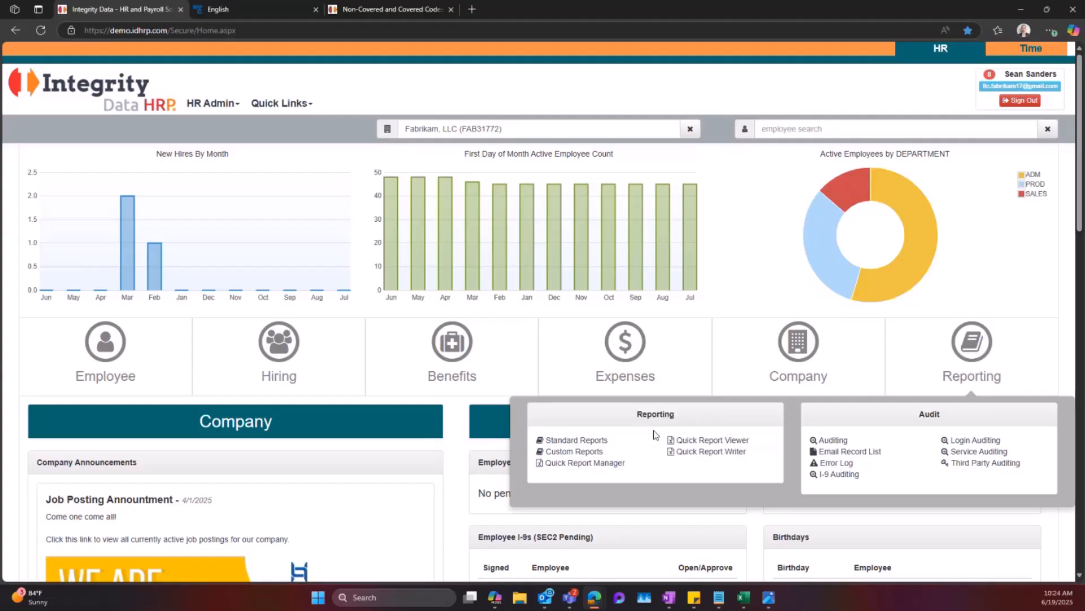
left_click(607, 443)
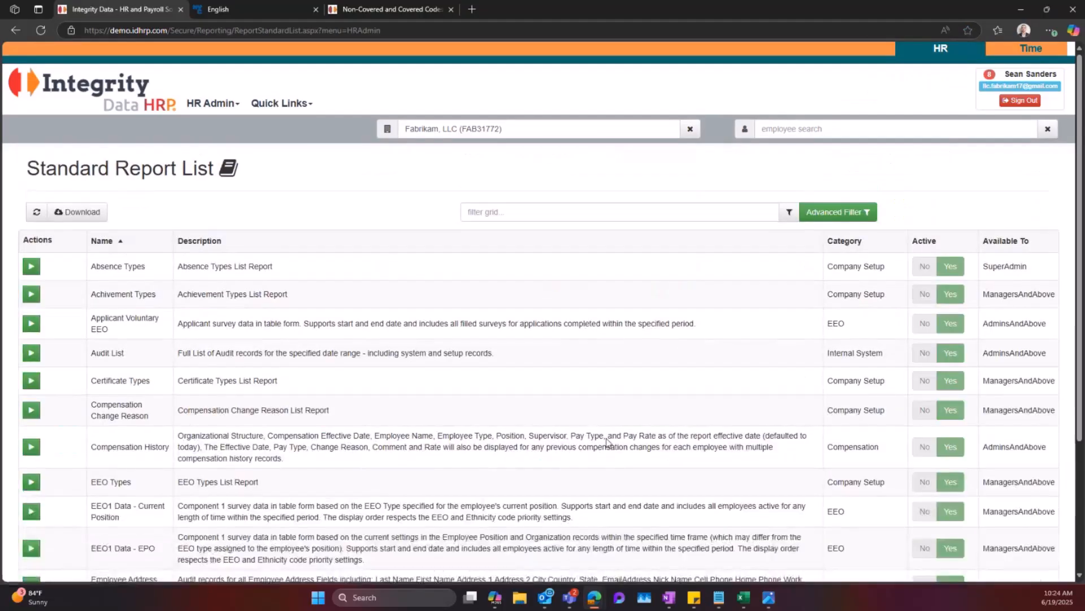
Step: Browse the standard reports, view the Audit List report's definition and security settings, and close it
scroll(604, 442, "down", 3)
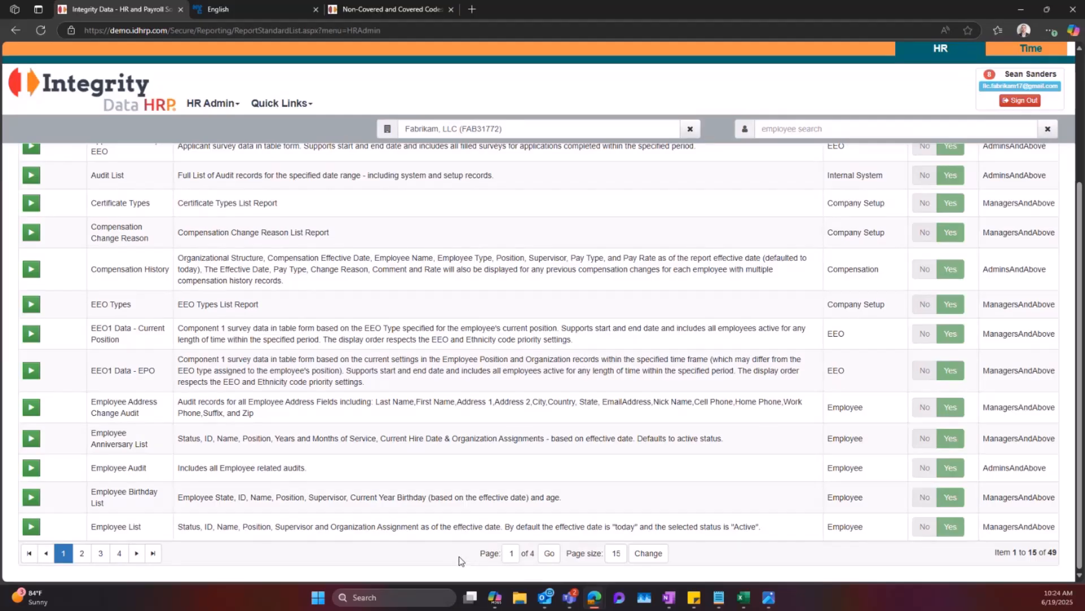
scroll(339, 286, "up", 3)
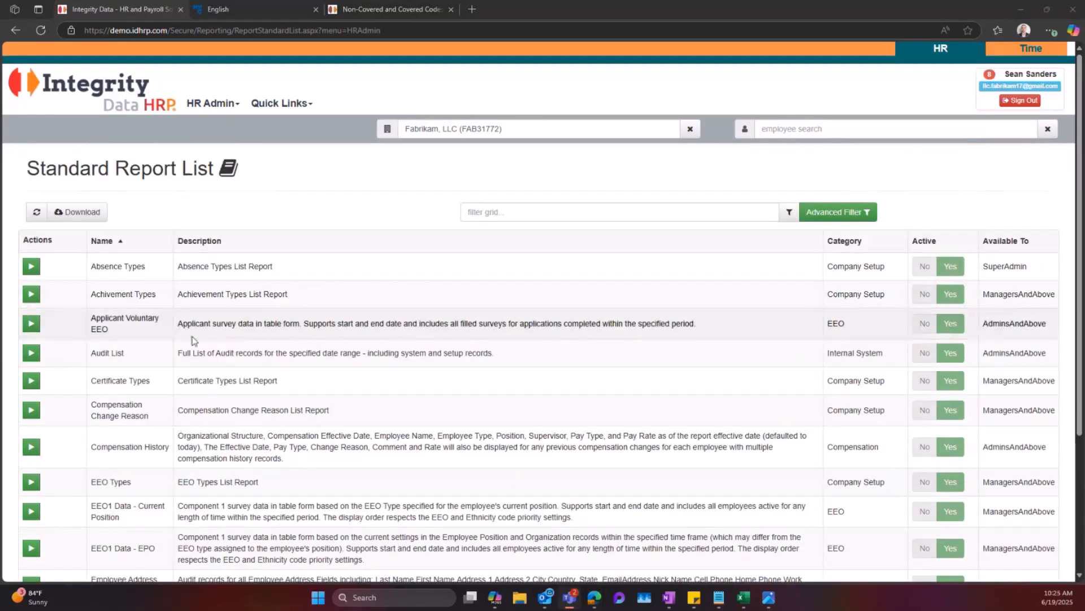
left_click(157, 354)
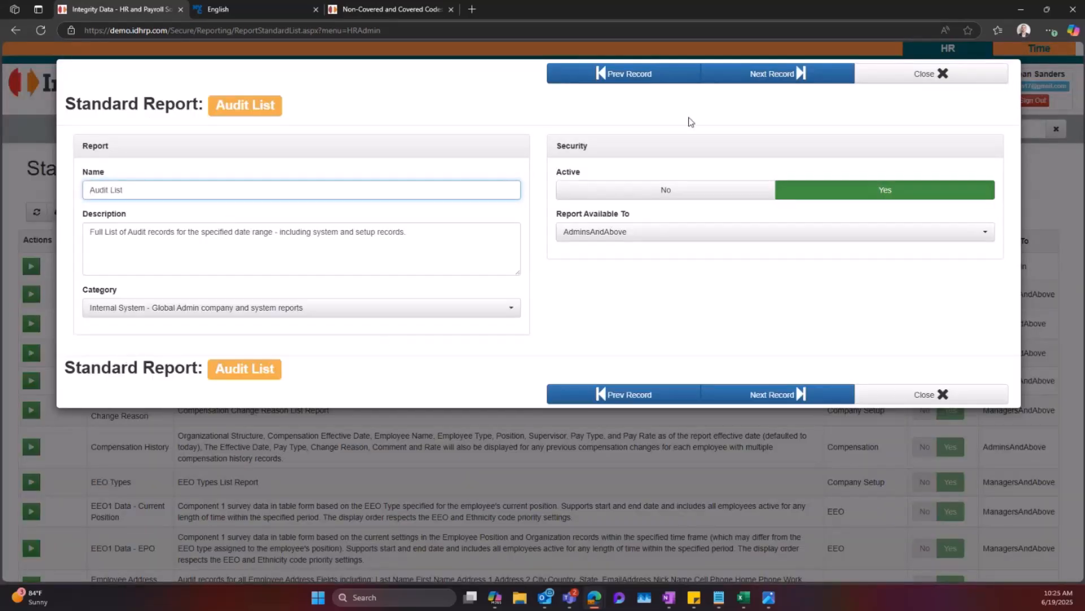
left_click(947, 75)
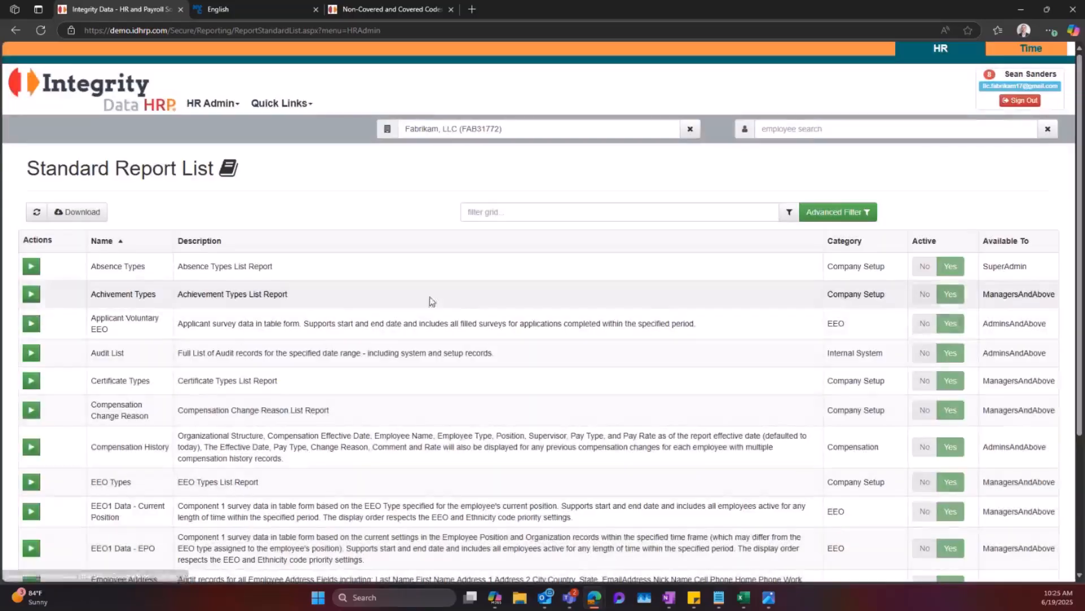
Step: Execute the Audit List report for Fabrikam, LLC, examine its output and date filters, and close the report window
left_click(31, 353)
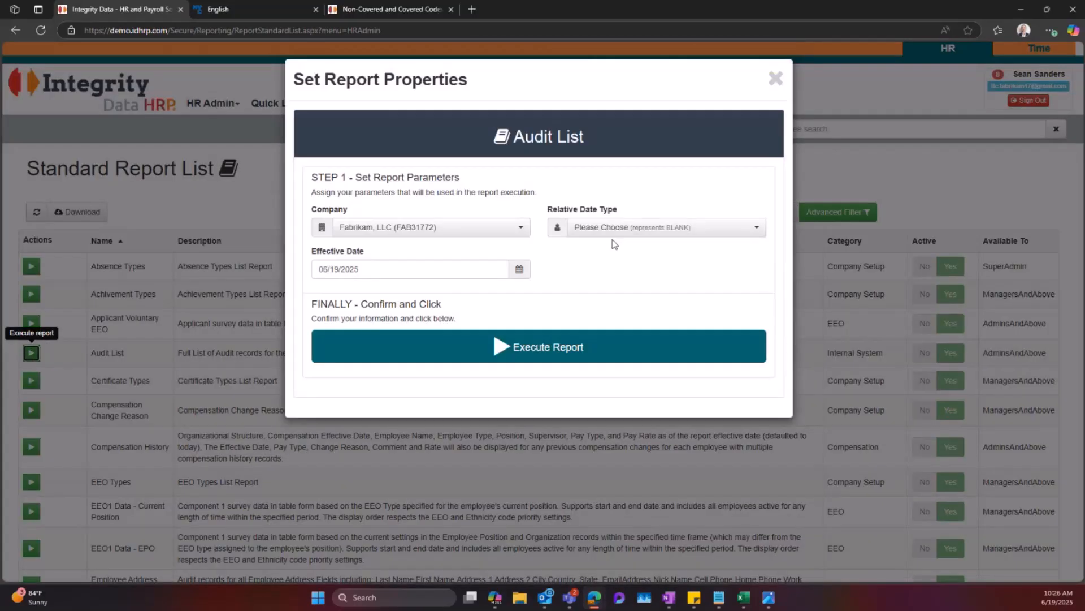
left_click(630, 339)
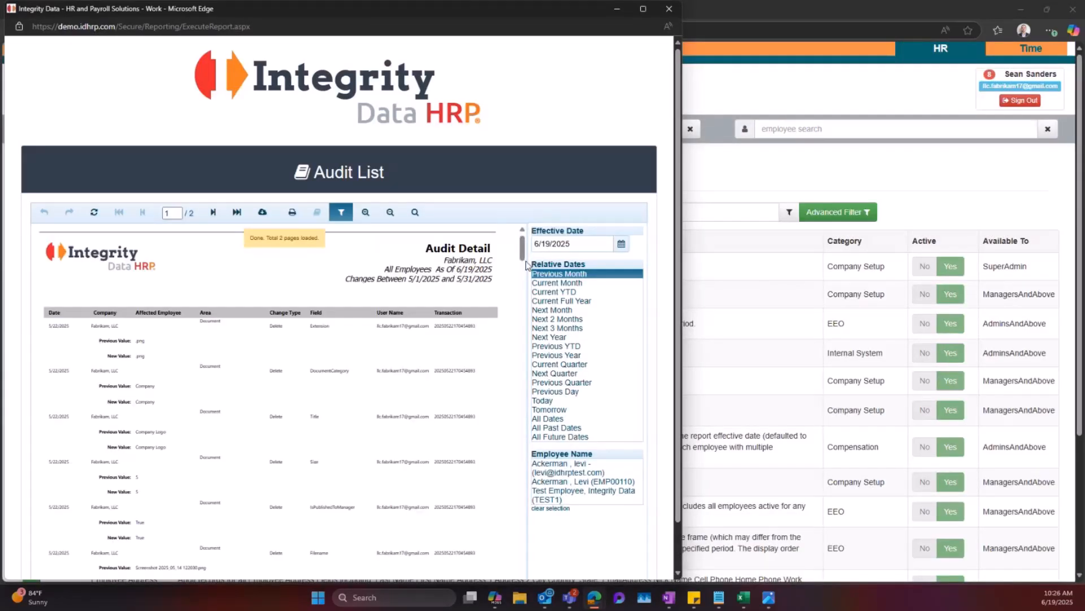
mouse_move(521, 255)
left_mouse_down()
mouse_move(520, 278)
mouse_move(521, 250)
left_mouse_up()
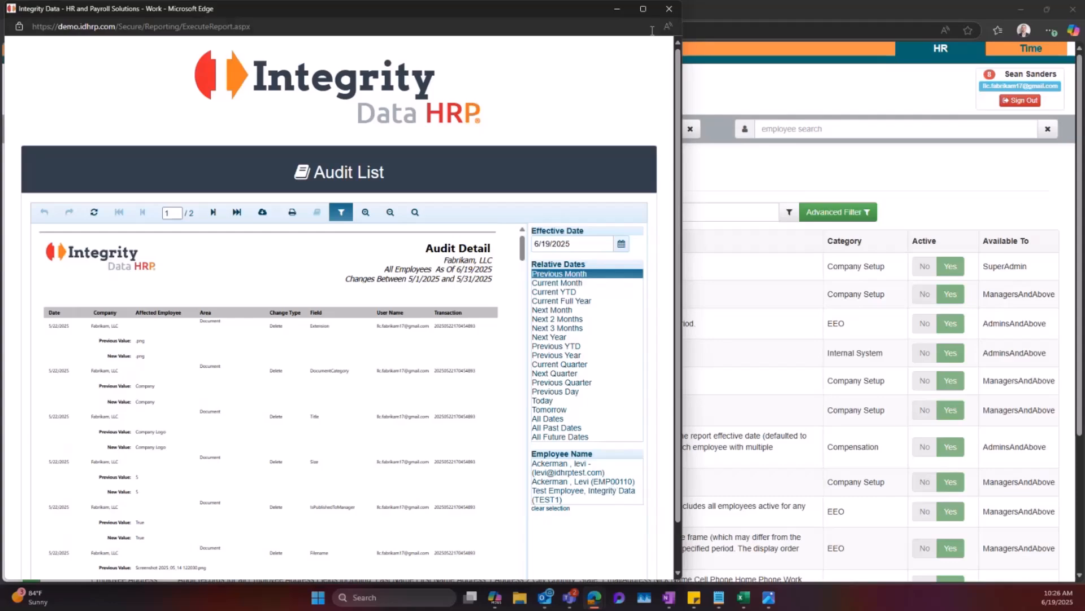
left_click(667, 10)
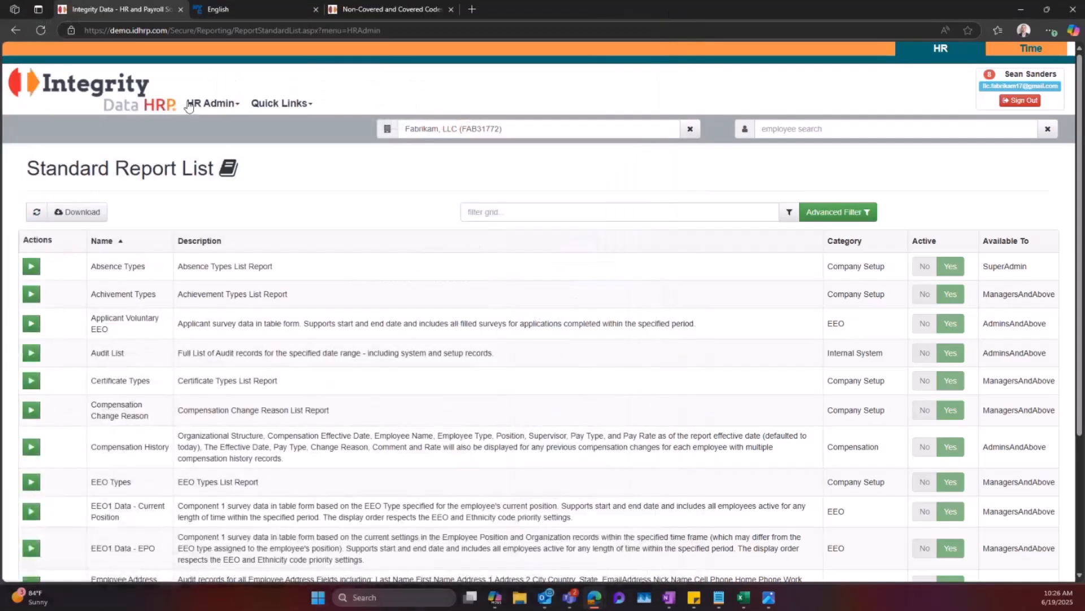
Step: Return to the home dashboard and open the custom reports list
left_click(138, 105)
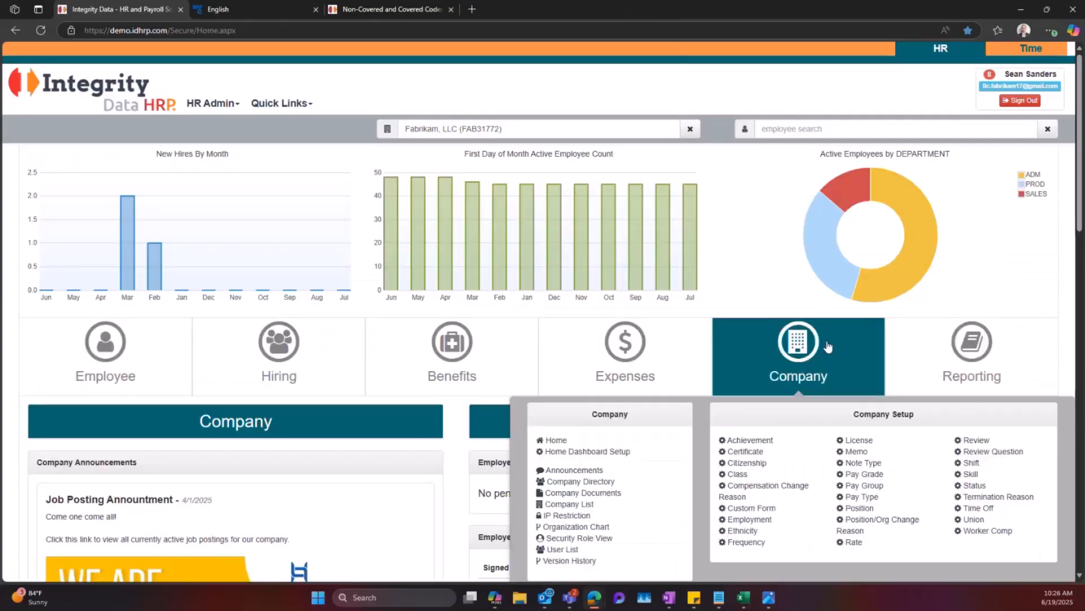
mouse_move(929, 345)
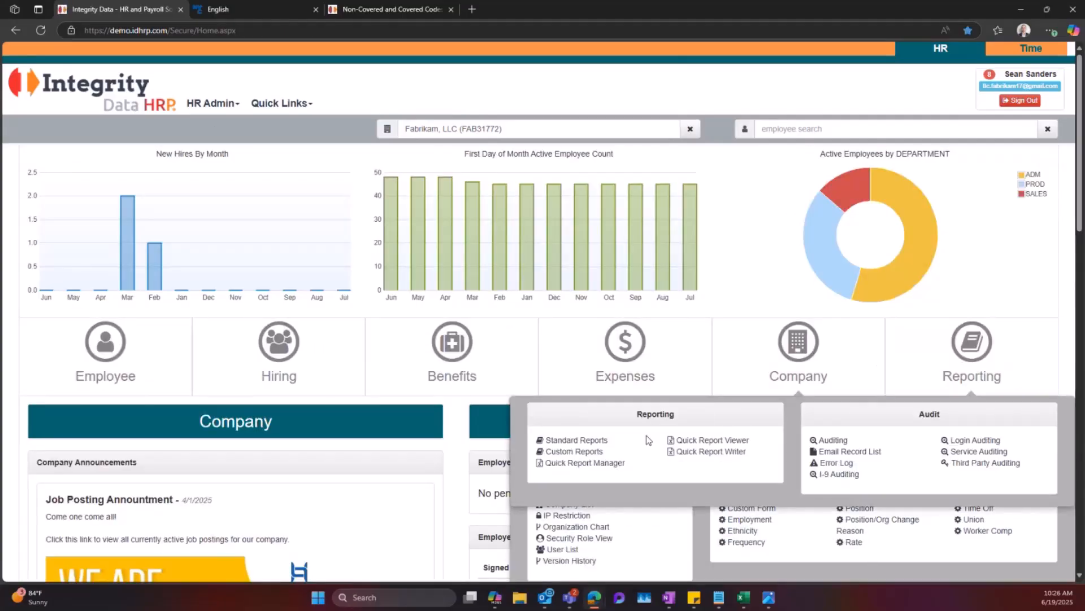
left_click(591, 456)
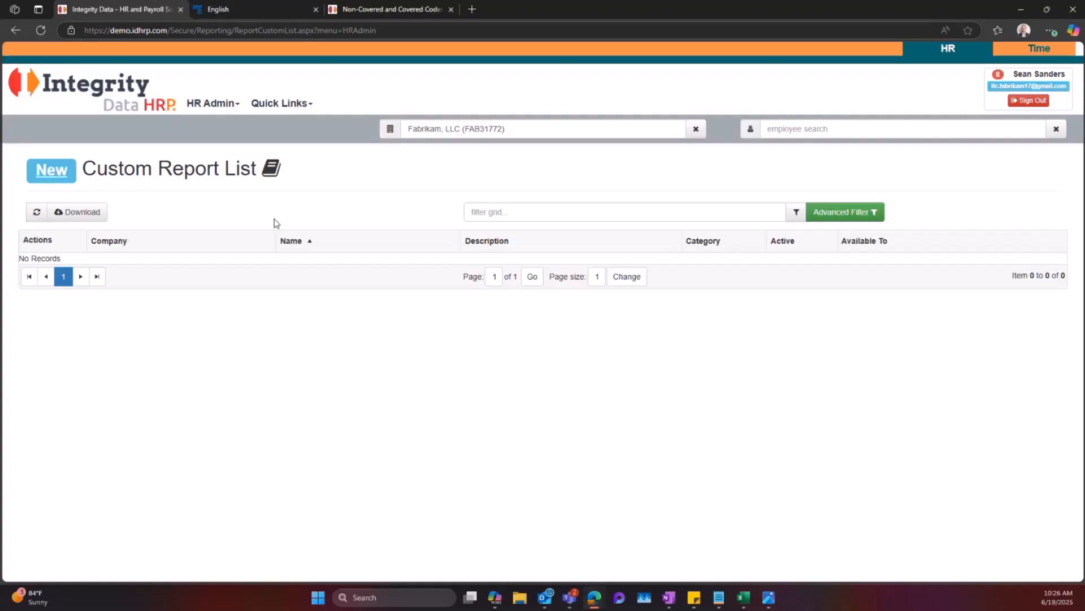
Step: Open the Quick Report Writer from the home dashboard and examine its field selection, report settings, filtering and output options
left_click(137, 110)
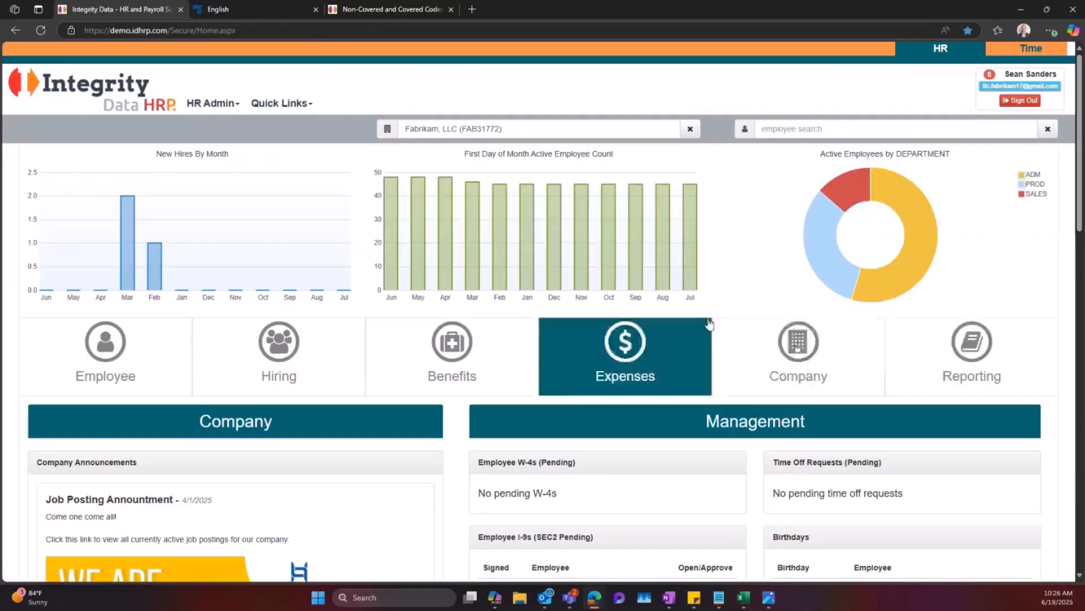
mouse_move(945, 372)
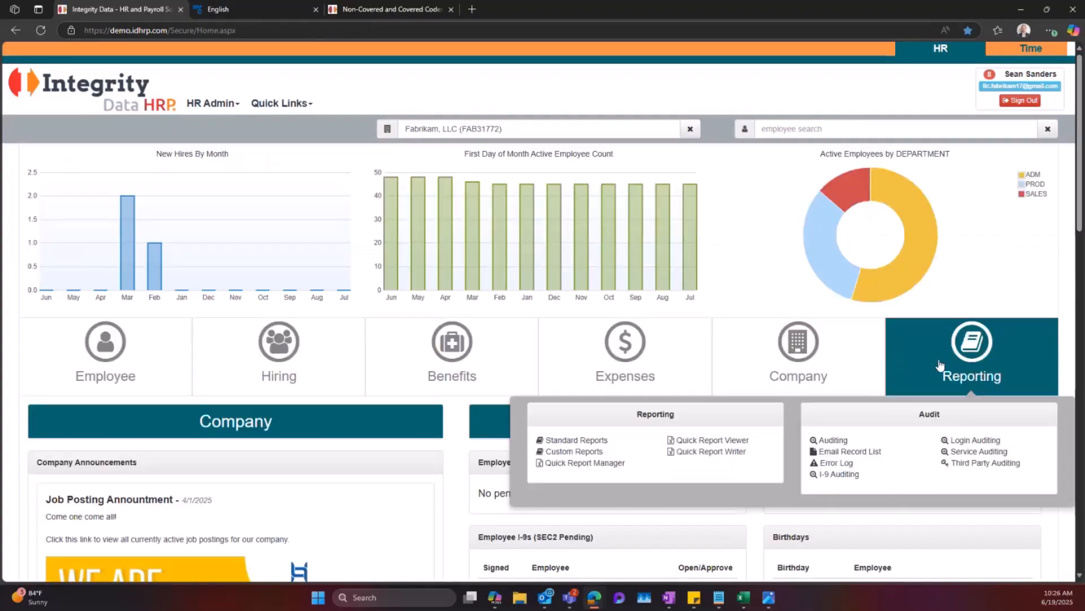
left_click(731, 452)
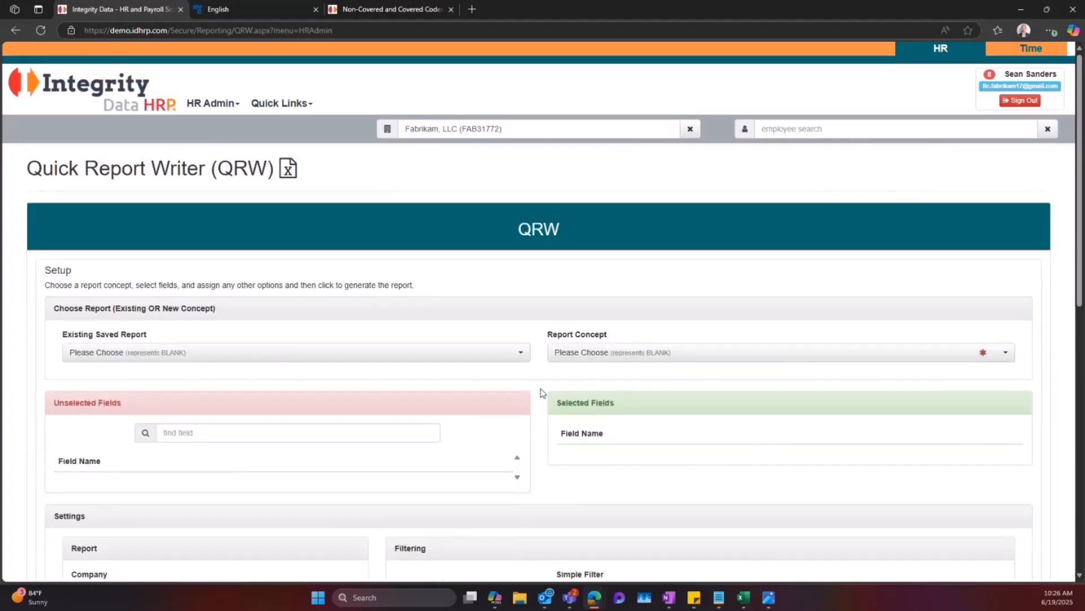
scroll(543, 393, "down", 3)
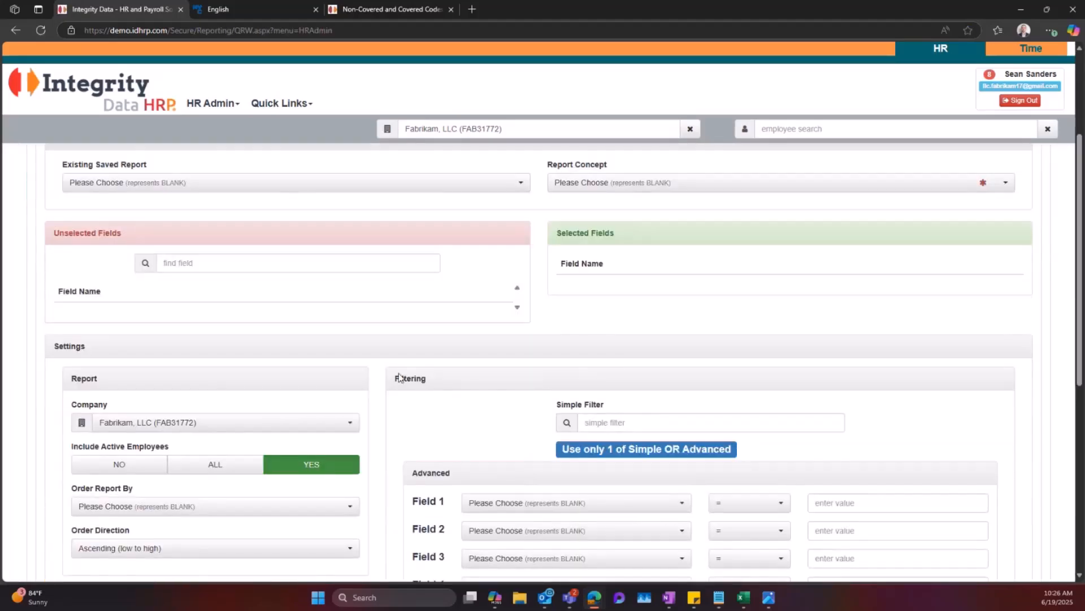
scroll(399, 380, "down", 1)
scroll(380, 385, "down", 2)
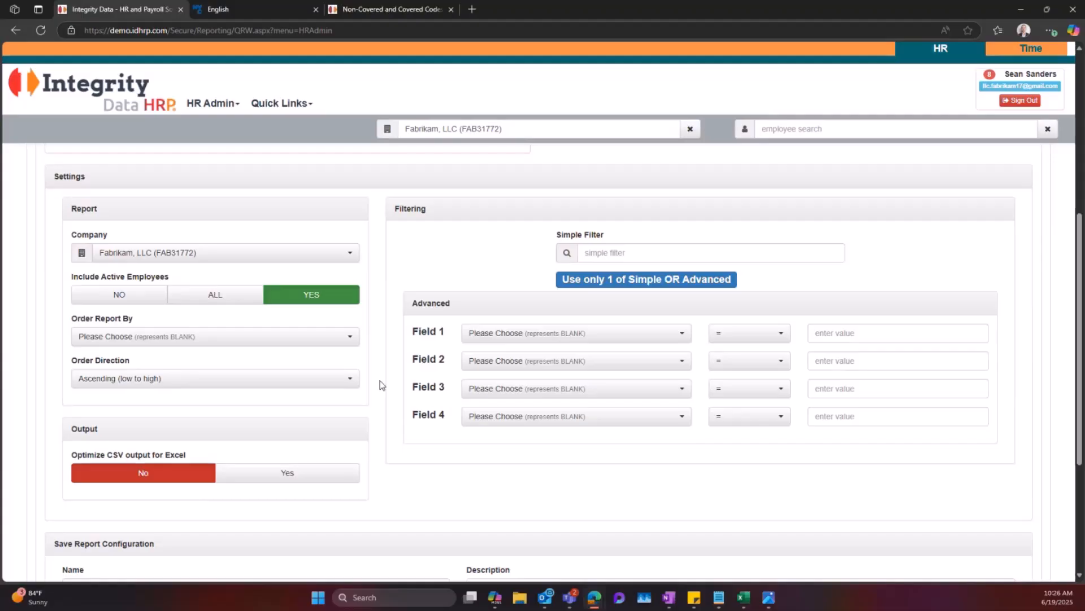
Step: Review the Quick Report Writer's save configuration and output options, and return to the home dashboard
scroll(380, 385, "down", 3)
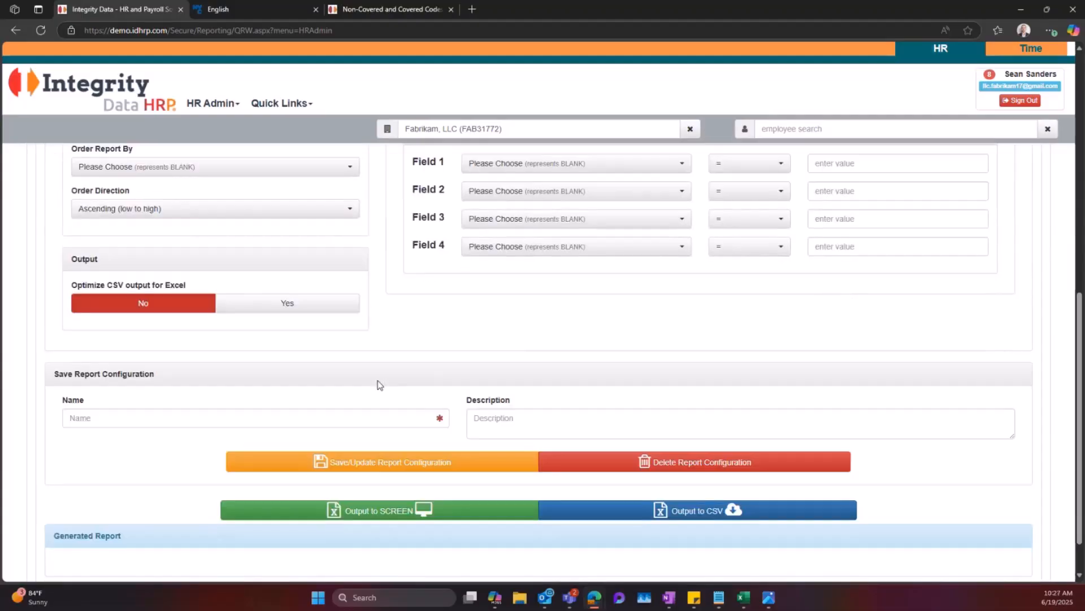
scroll(178, 462, "down", 1)
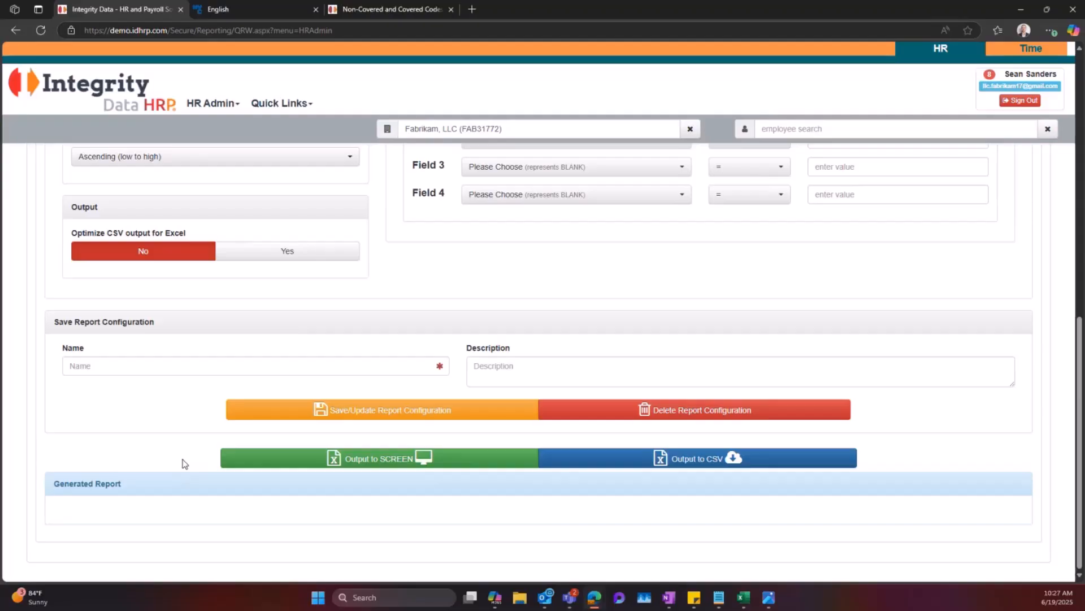
scroll(182, 463, "up", 10)
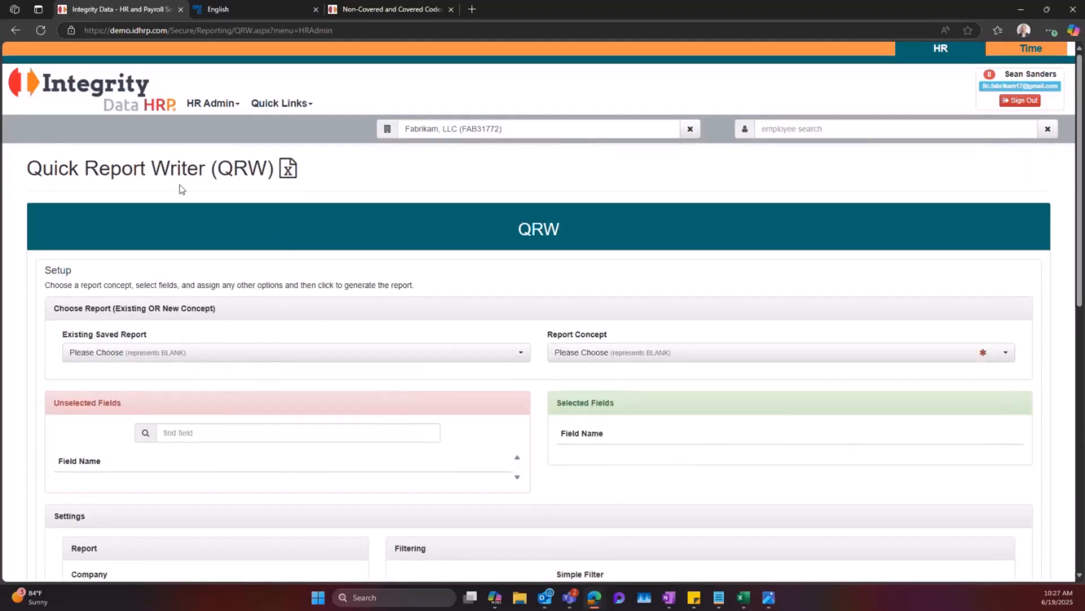
left_click(126, 107)
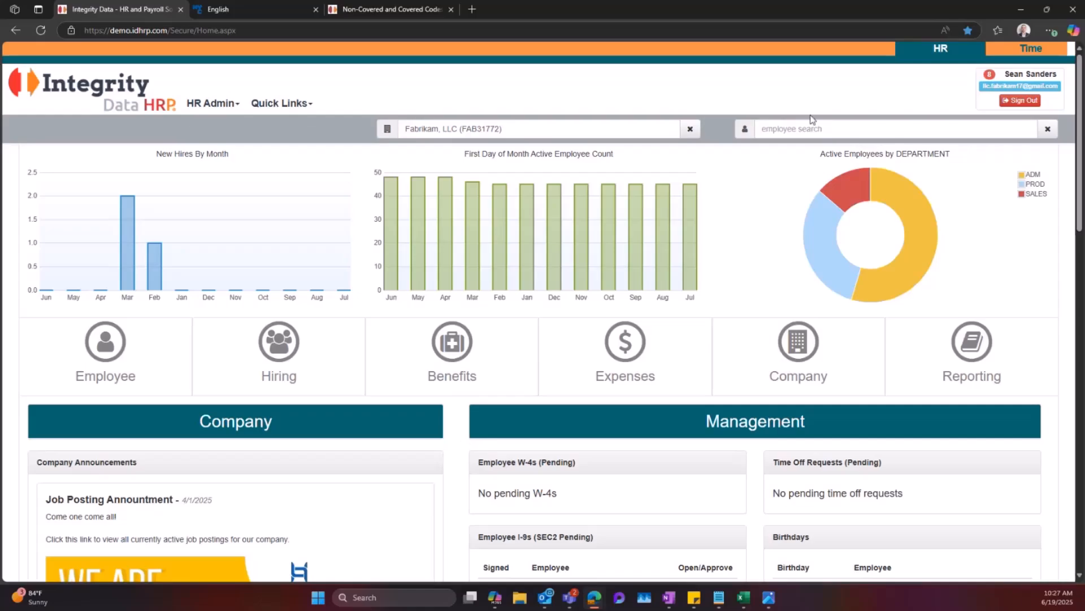
Step: Sign out of the HR administrator account and look over the test employee's self-service dashboard
left_click(1022, 101)
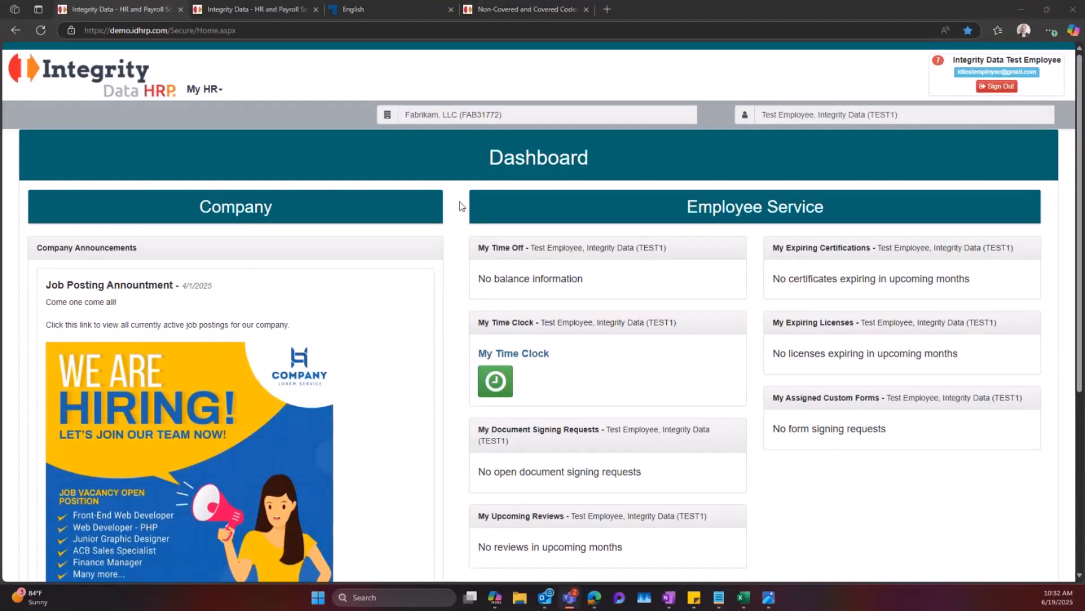
scroll(461, 205, "down", 3)
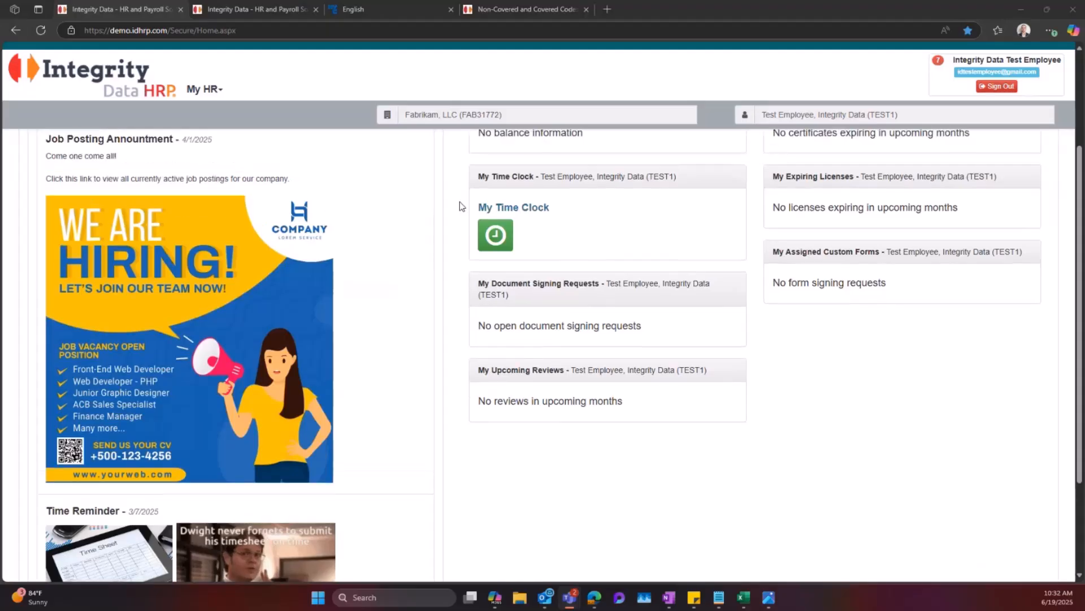
scroll(461, 205, "up", 3)
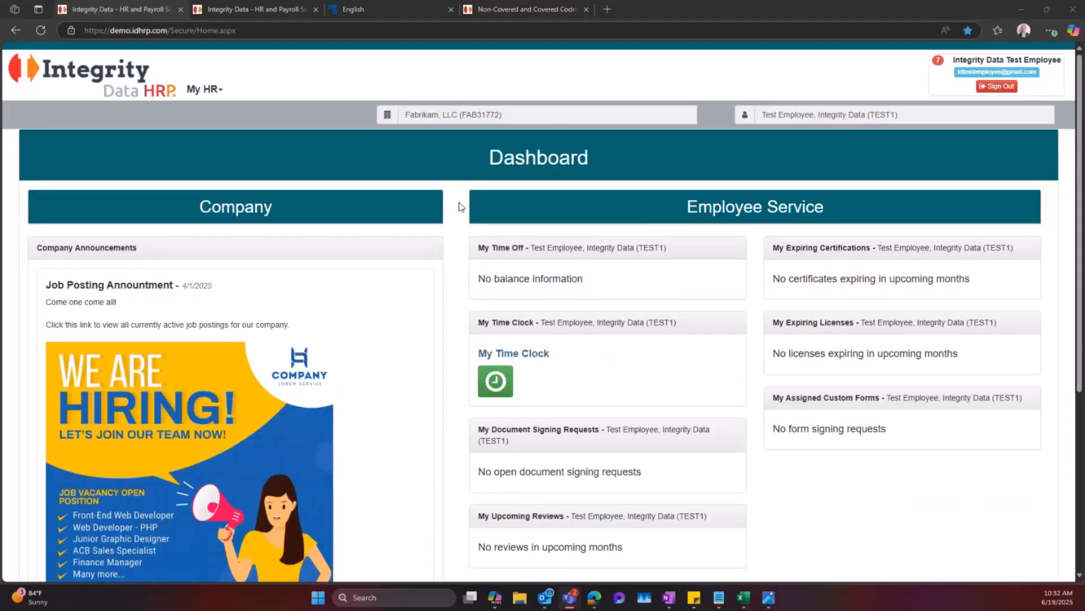
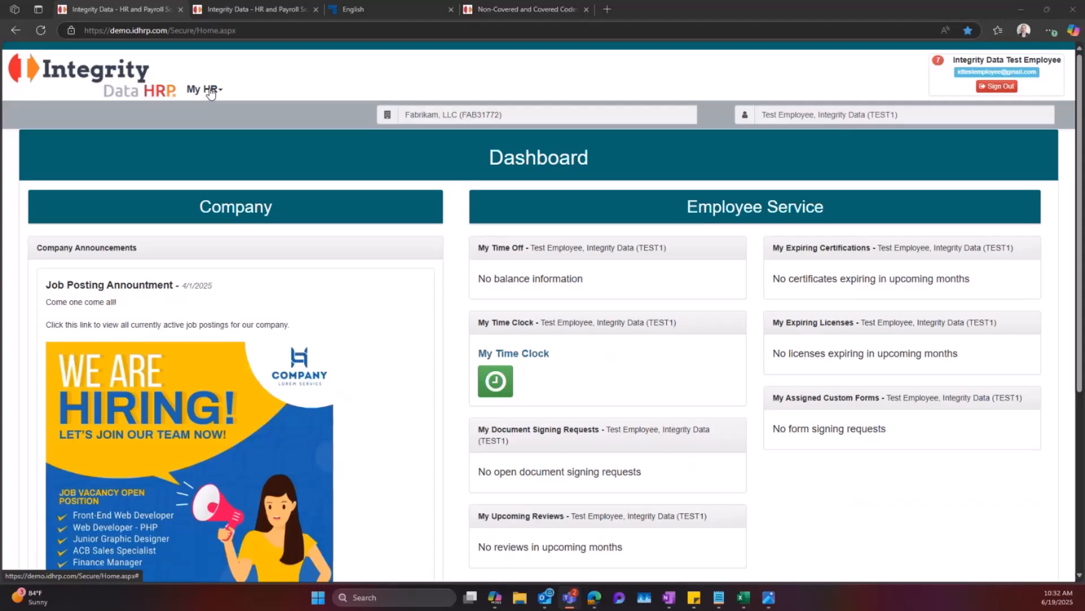
Step: View the employee's pay history and open the list of direct deposit change requests
left_click(210, 91)
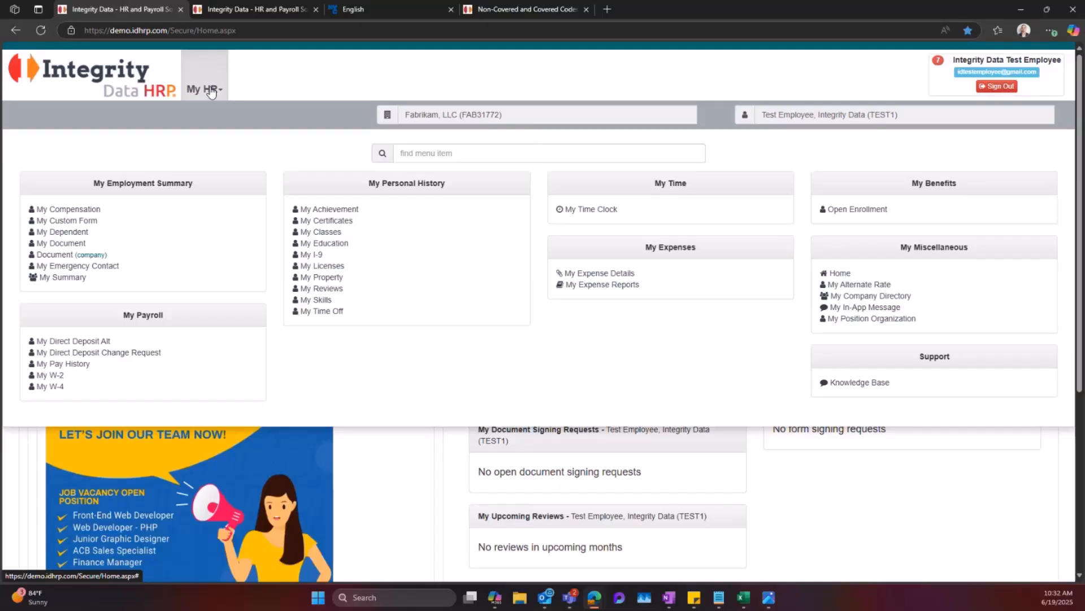
left_click(80, 366)
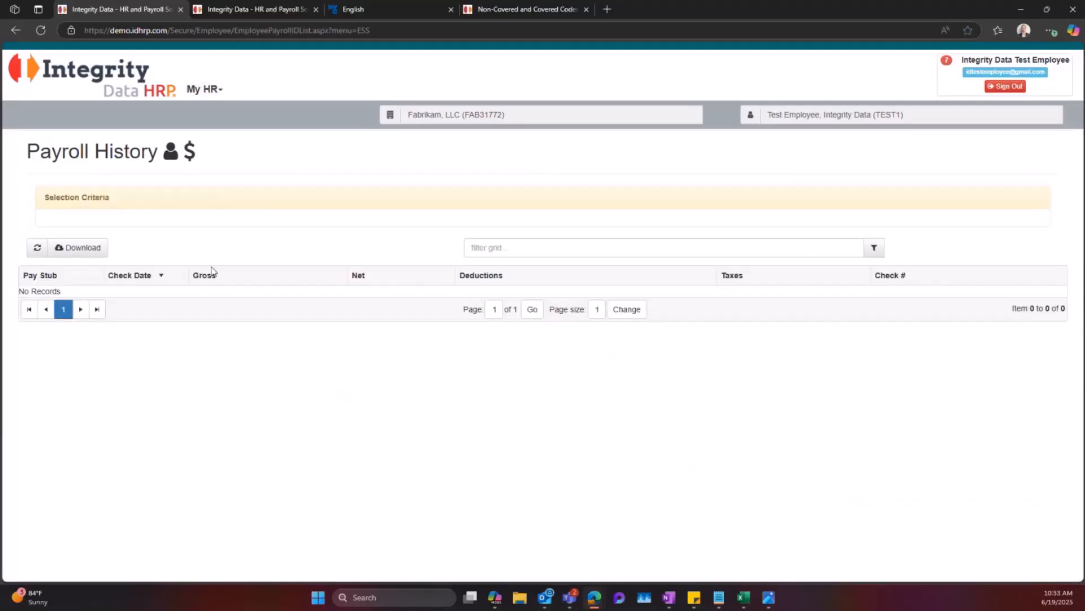
left_click(207, 96)
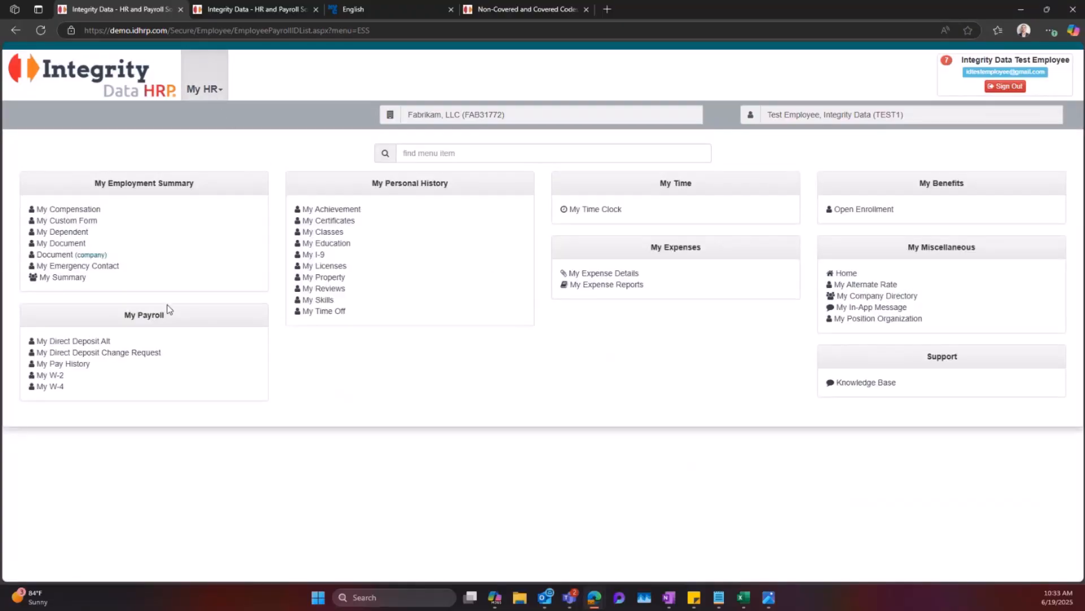
left_click(151, 353)
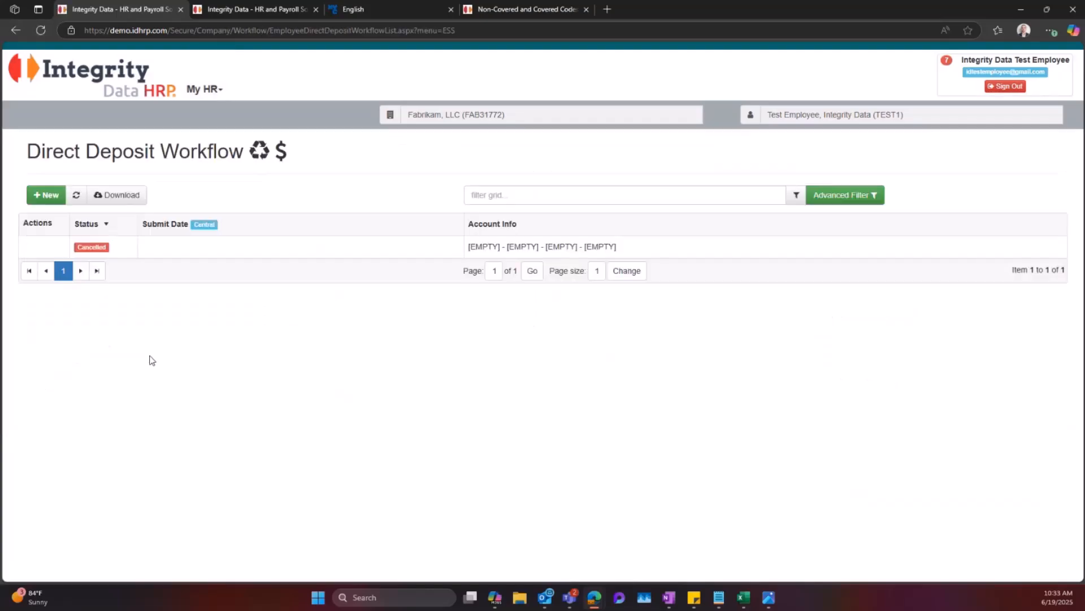
Step: Open a new direct deposit request, examine its instructions and the four account sections, and close it without saving
left_click(47, 194)
scroll(305, 300, "down", 3)
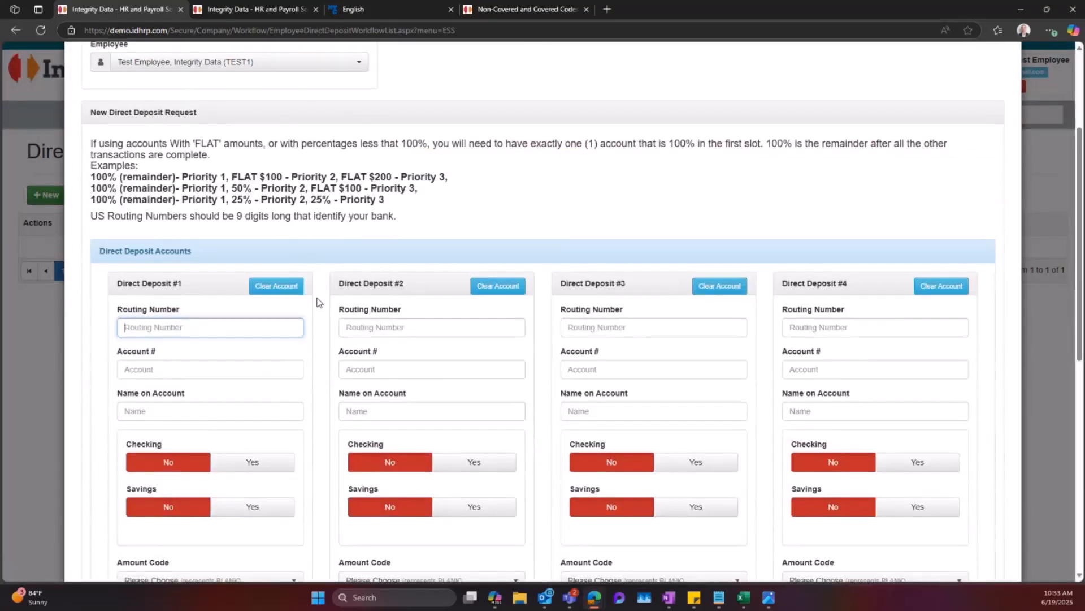
scroll(317, 305, "down", 2)
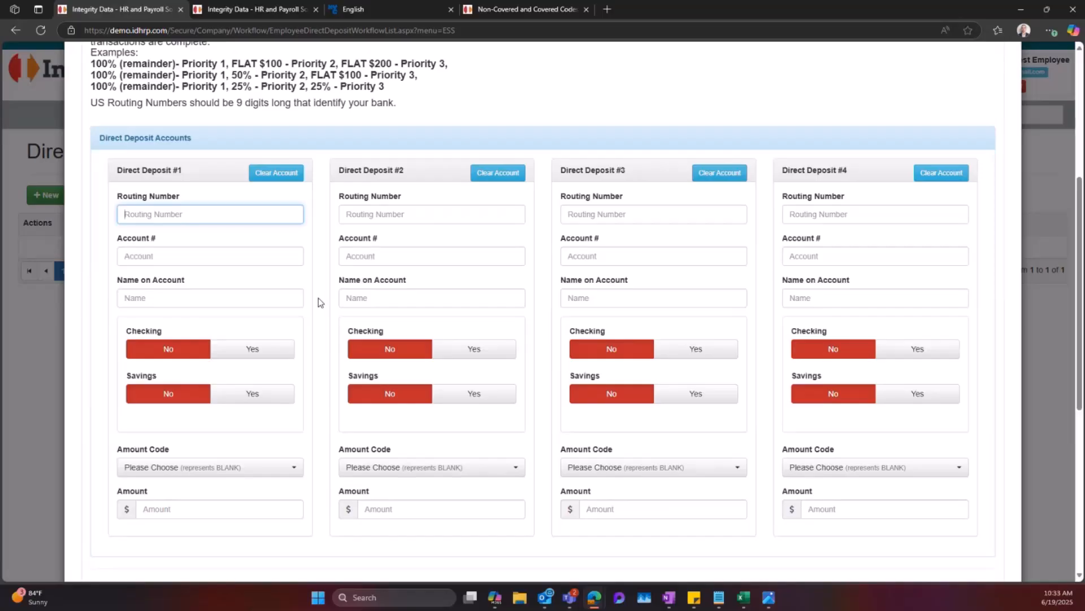
scroll(318, 302, "up", 5)
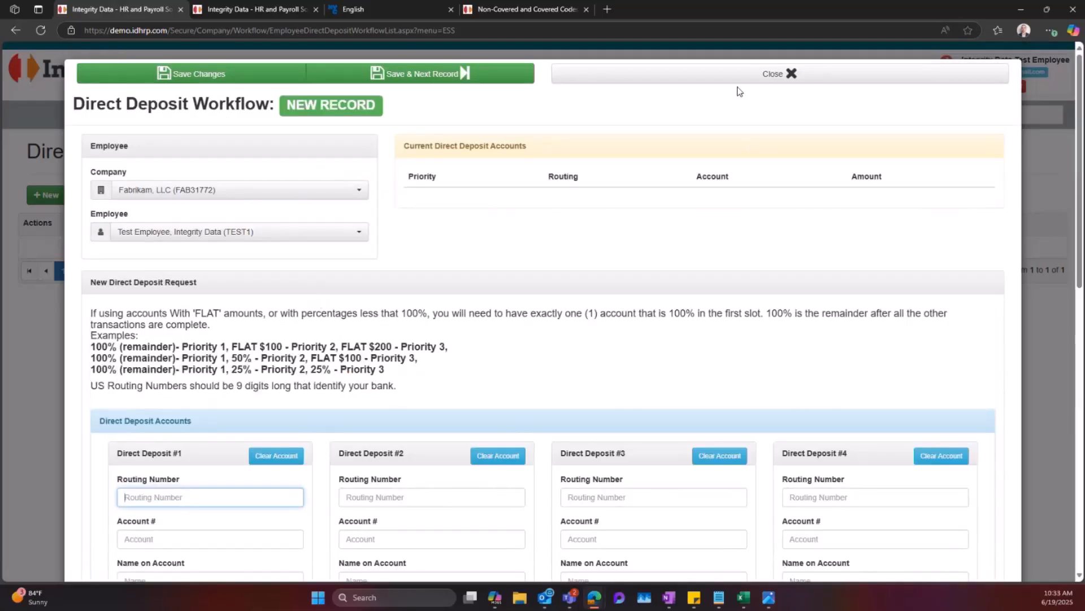
left_click(733, 83)
Step: Open a new W-4 for approval from the employee's W-4 list, examine its sections through e-signature and submission, and close it unsaved
left_click(204, 88)
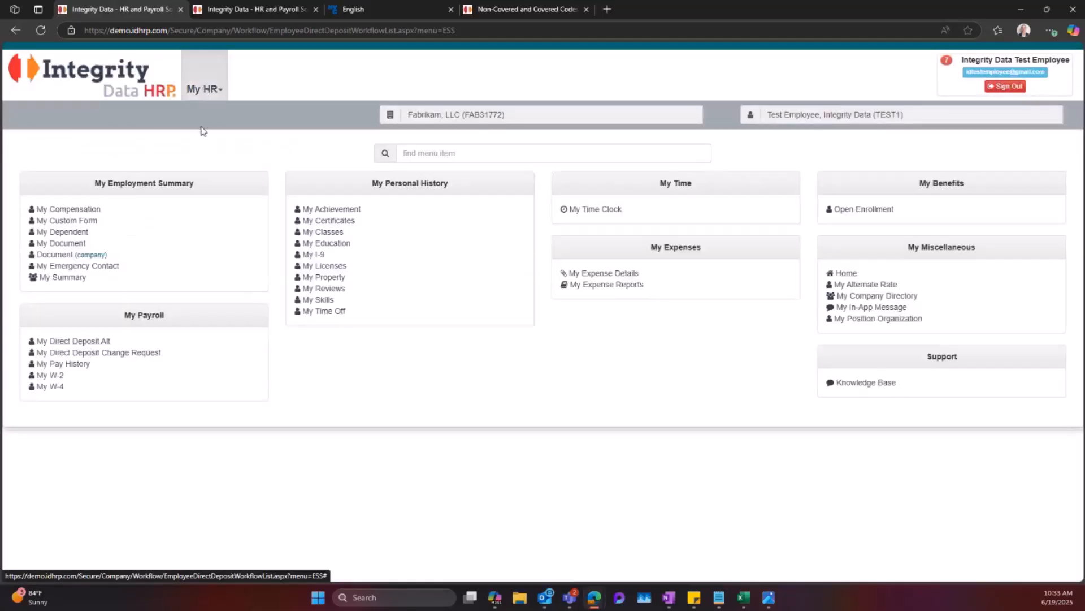
left_click(57, 390)
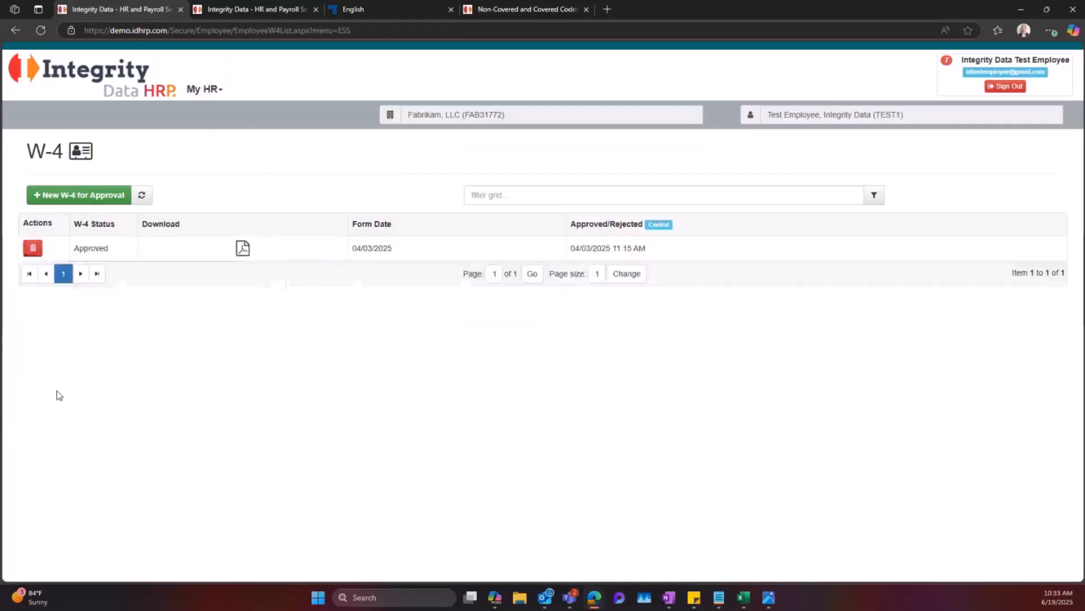
left_click(98, 200)
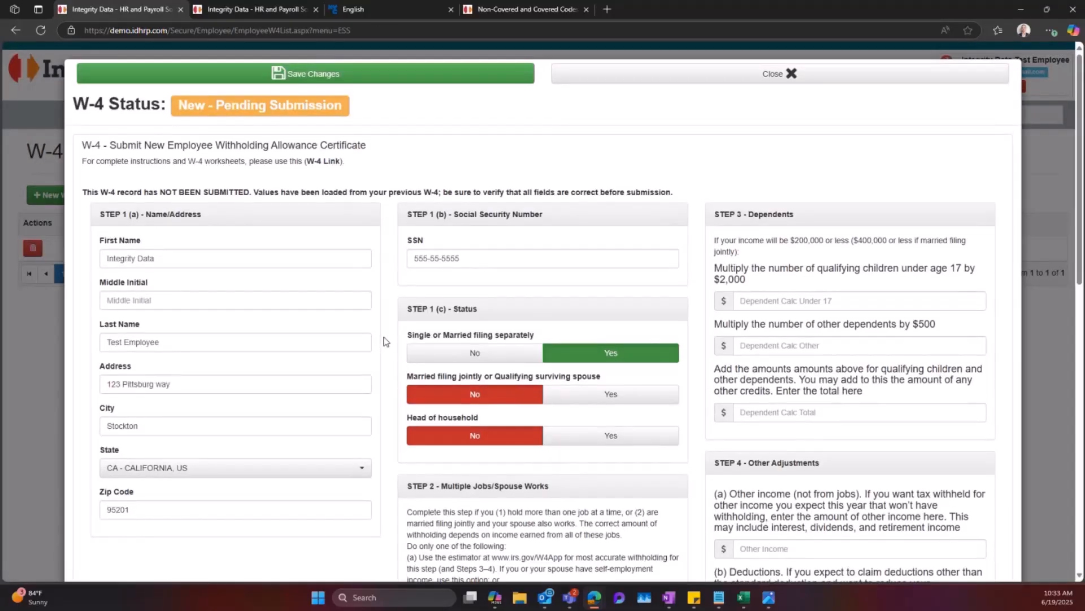
scroll(385, 340, "down", 2)
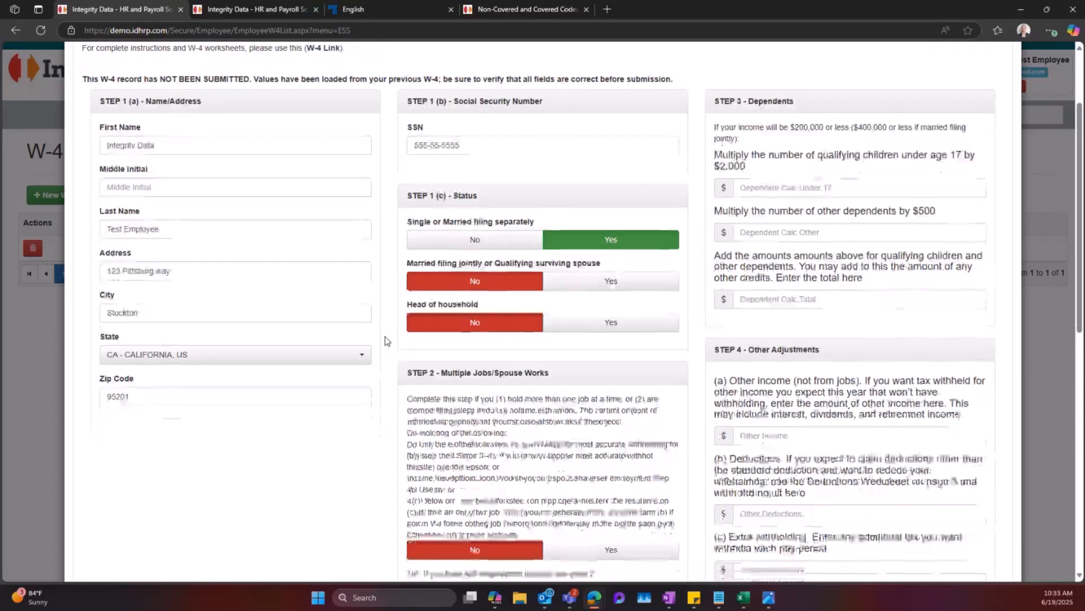
scroll(386, 339, "down", 8)
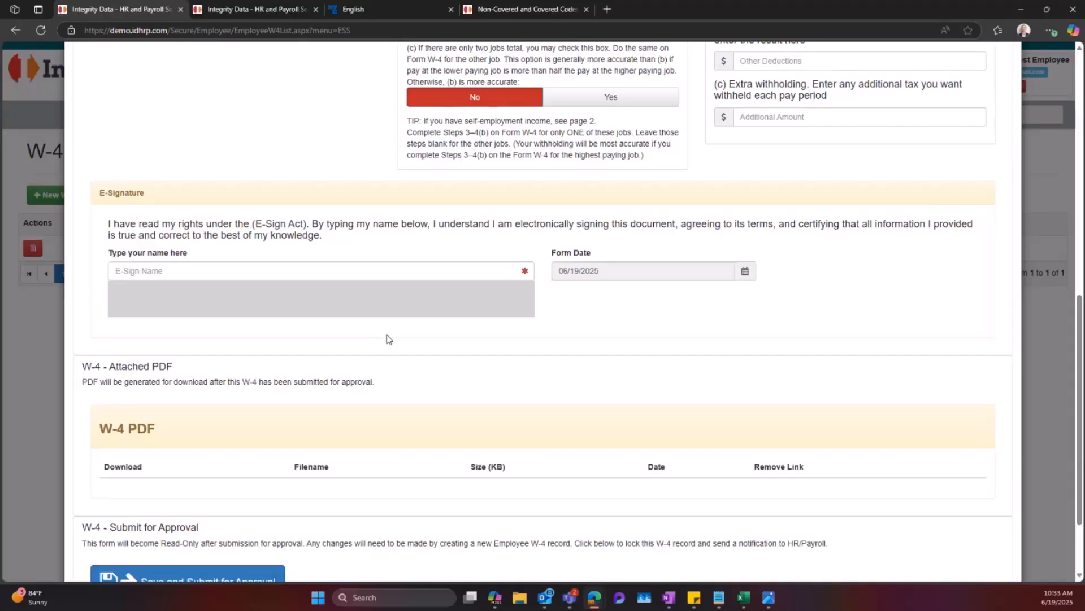
scroll(386, 339, "down", 2)
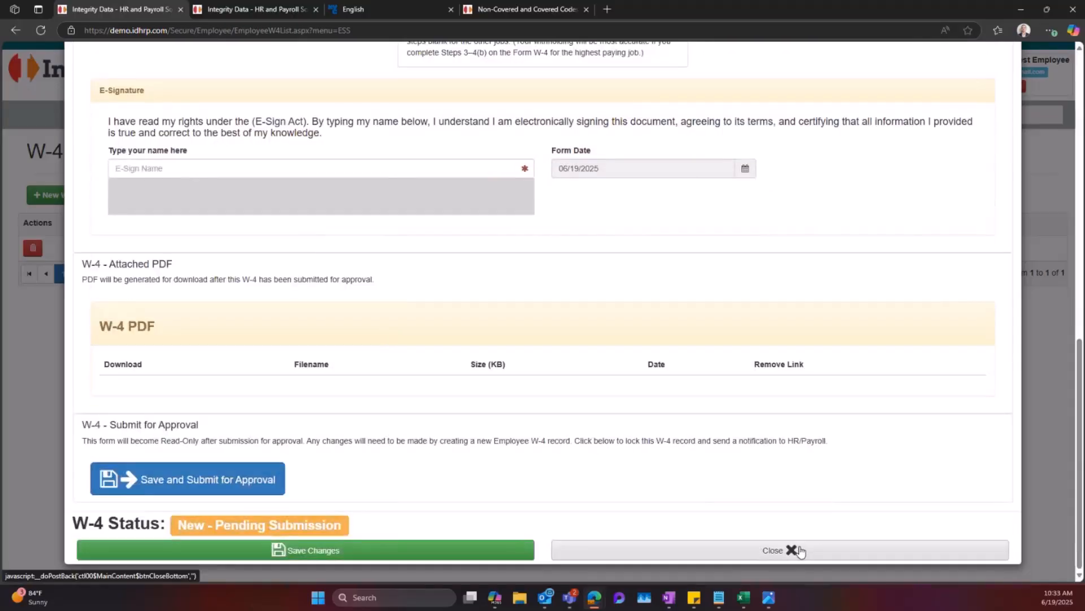
left_click(799, 550)
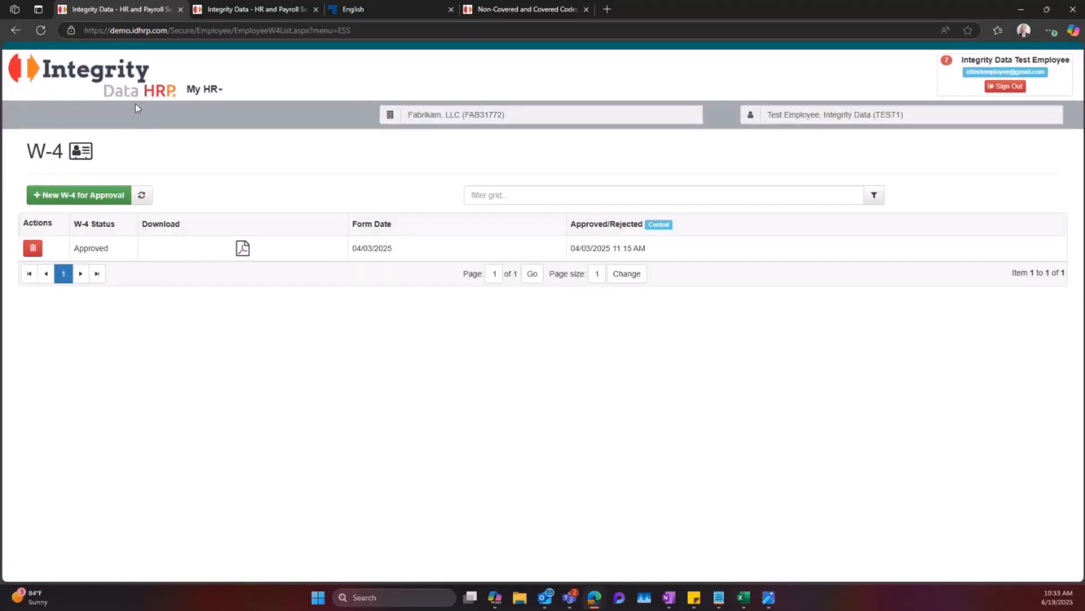
Step: View the employee's licenses and open the expense details list
left_click(208, 92)
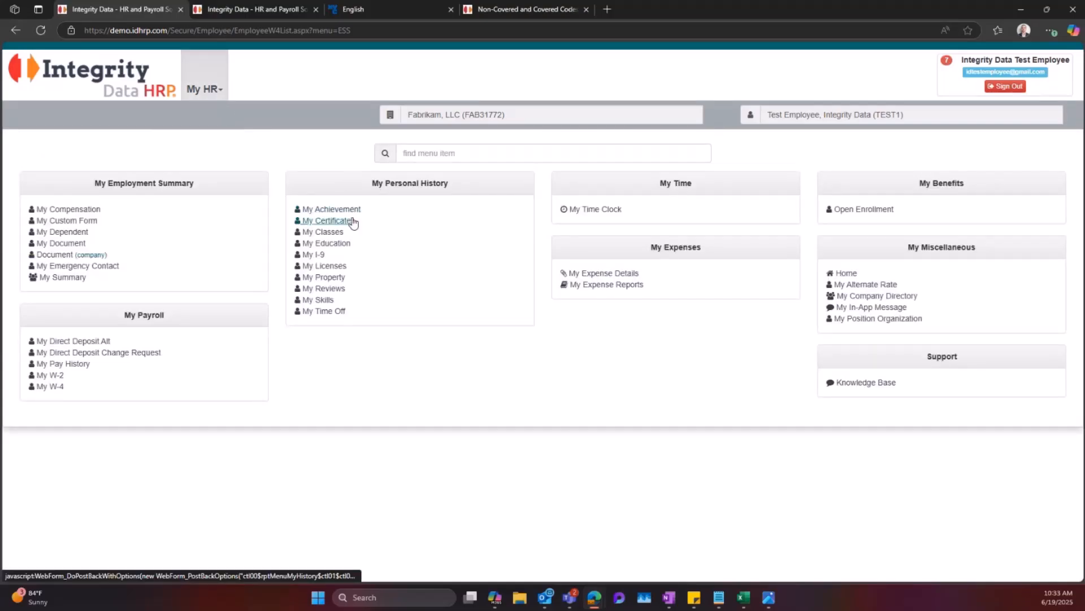
left_click(333, 270)
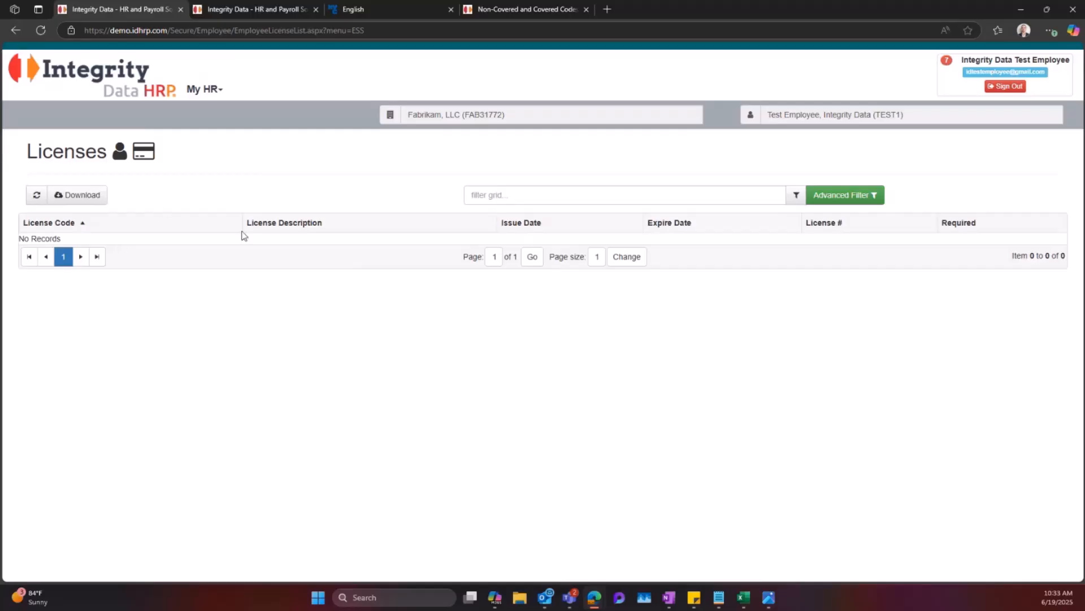
left_click(213, 92)
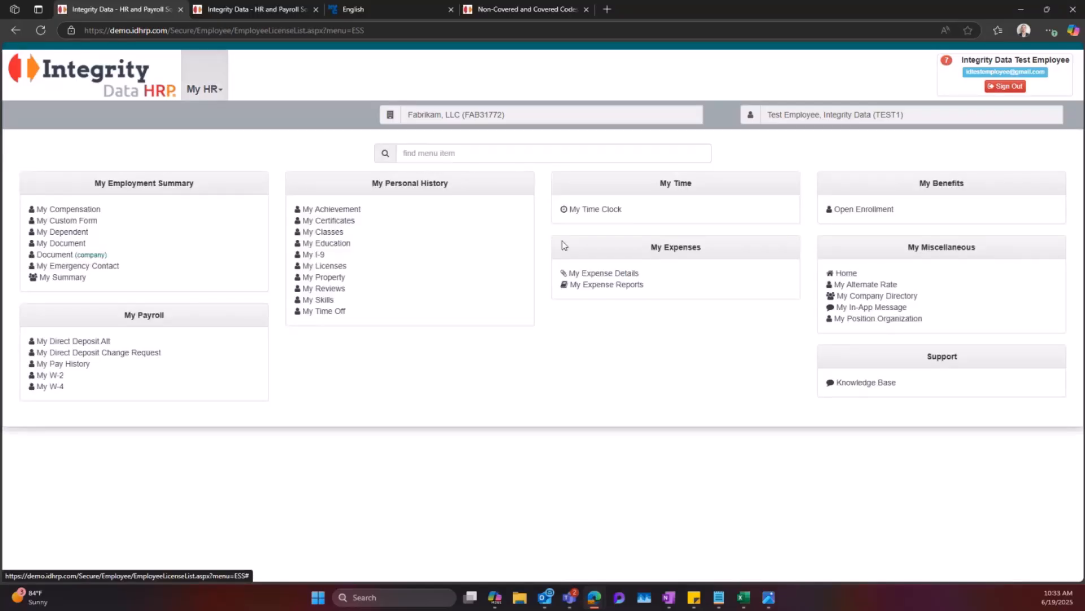
left_click(631, 277)
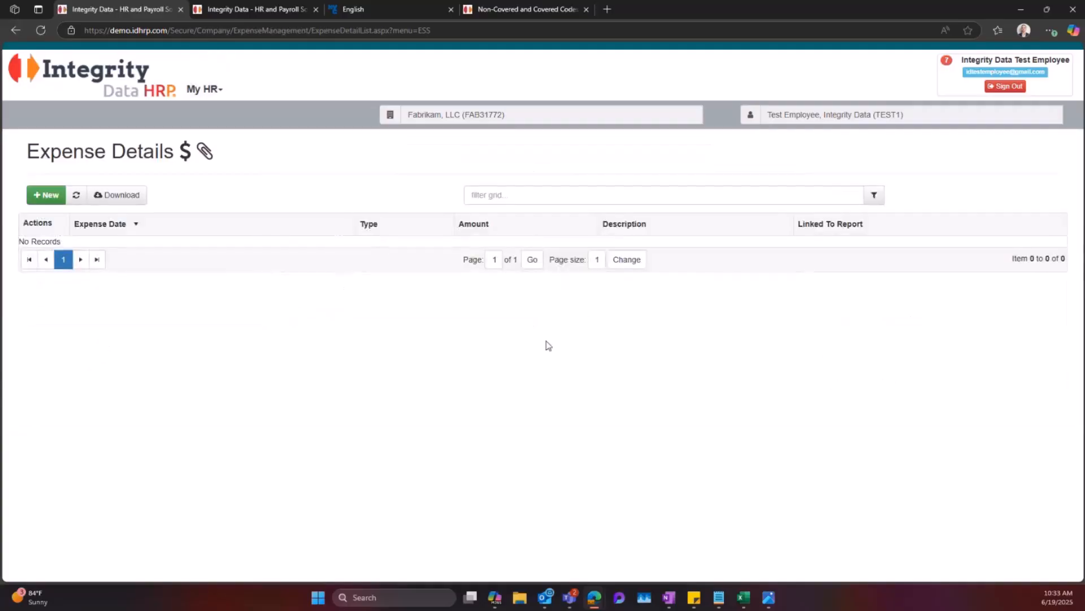
Step: Open a new expense detail record, review its expense type, amount and receipt fields, and close it without saving
left_click(48, 199)
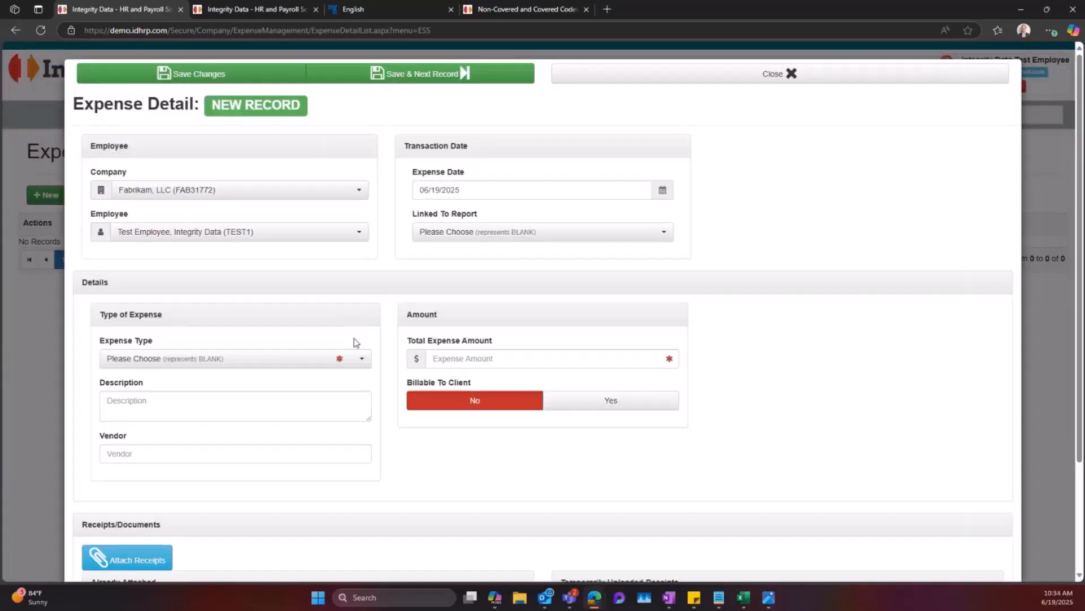
scroll(398, 320, "down", 2)
scroll(397, 324, "up", 3)
left_click(682, 85)
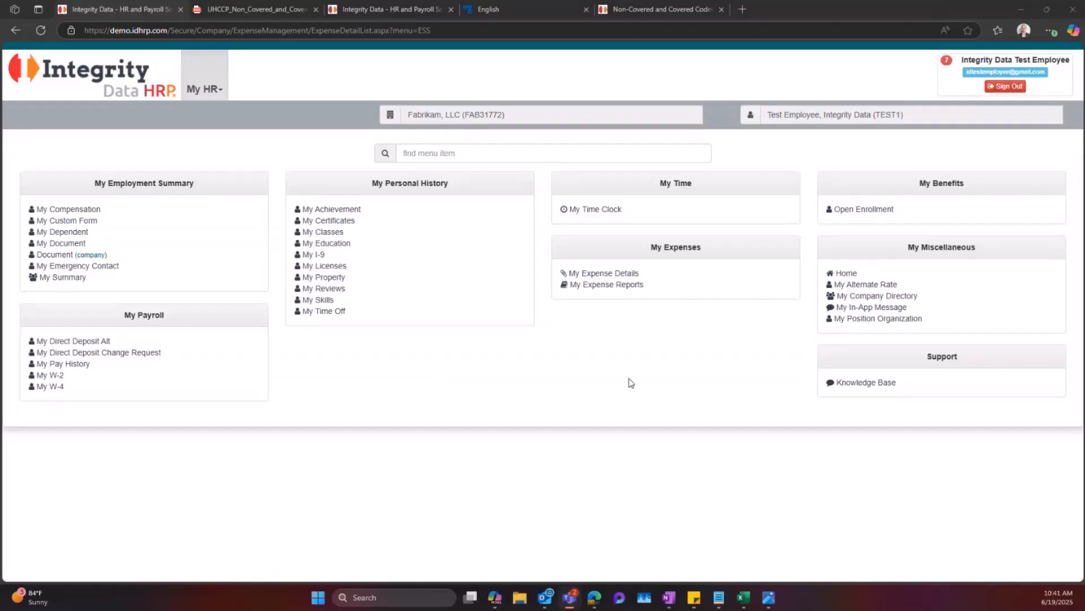
Step: Open the employee's open enrollment page, continue the Full Time Enrollment, and advance past the introduction
left_click(865, 210)
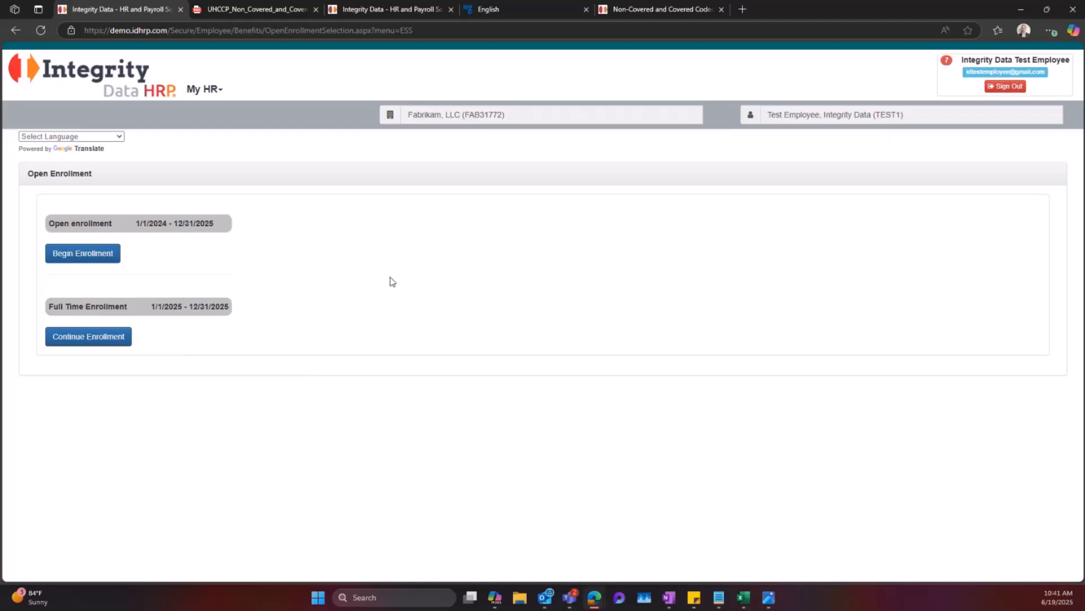
left_click(90, 339)
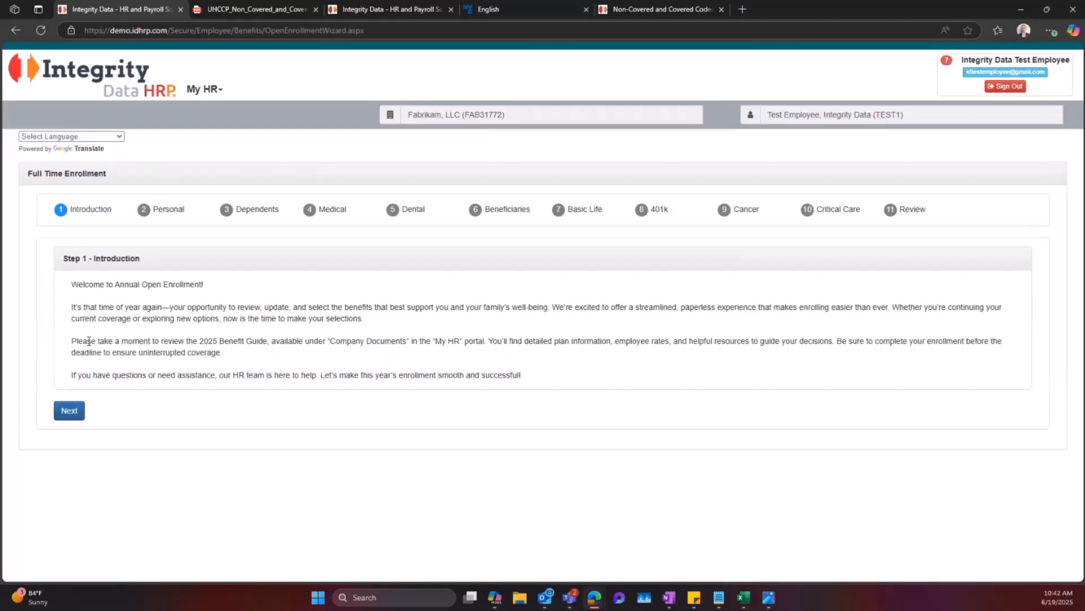
left_click(70, 411)
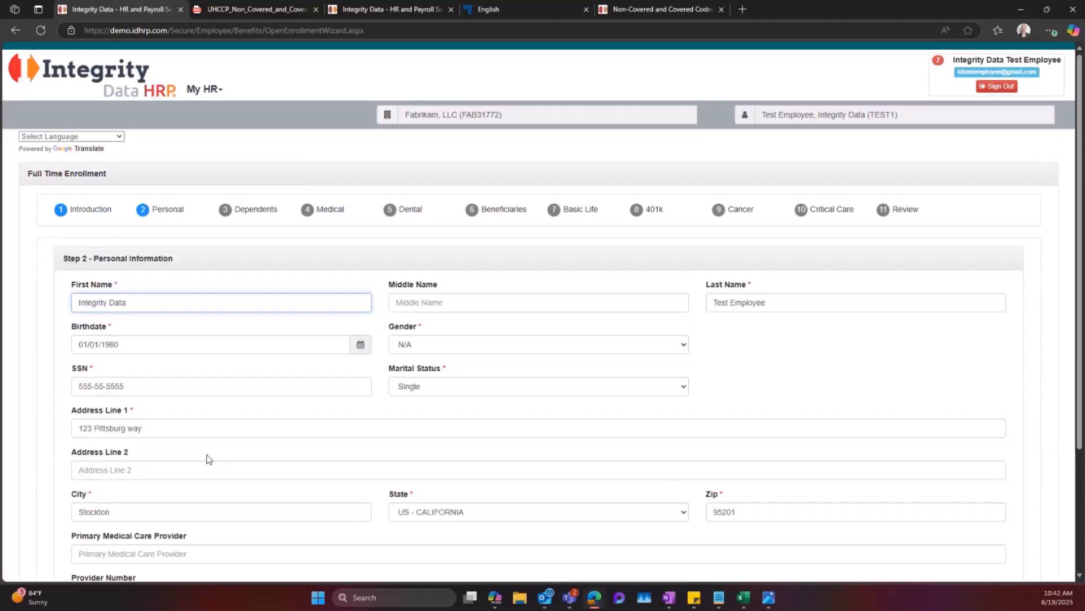
Step: Review the personal information and tobacco use answer in the enrollment, and continue to the Dependents step
scroll(390, 402, "down", 3)
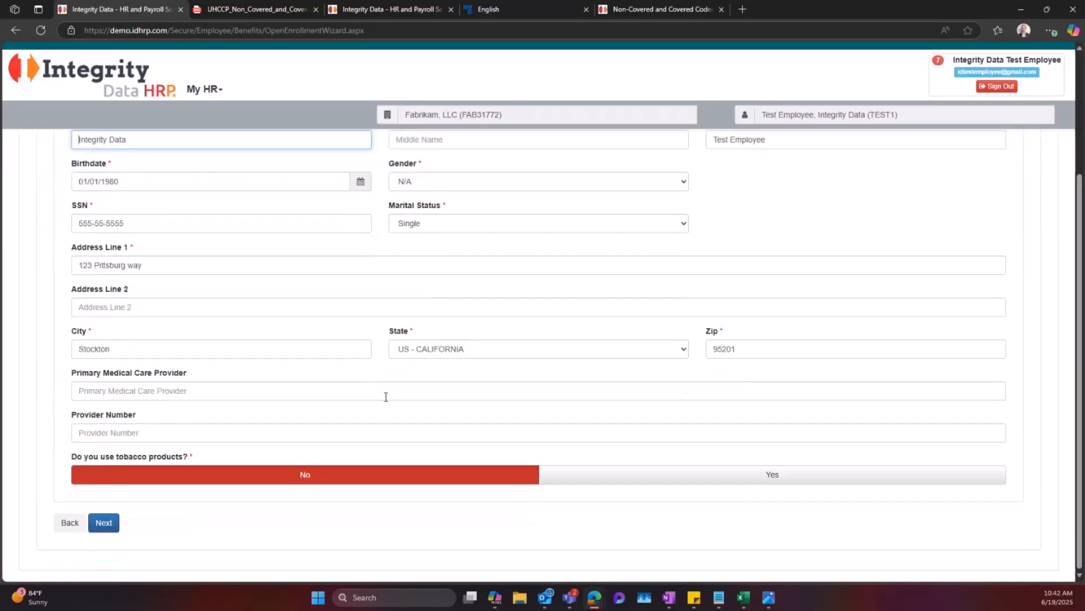
scroll(386, 397, "up", 3)
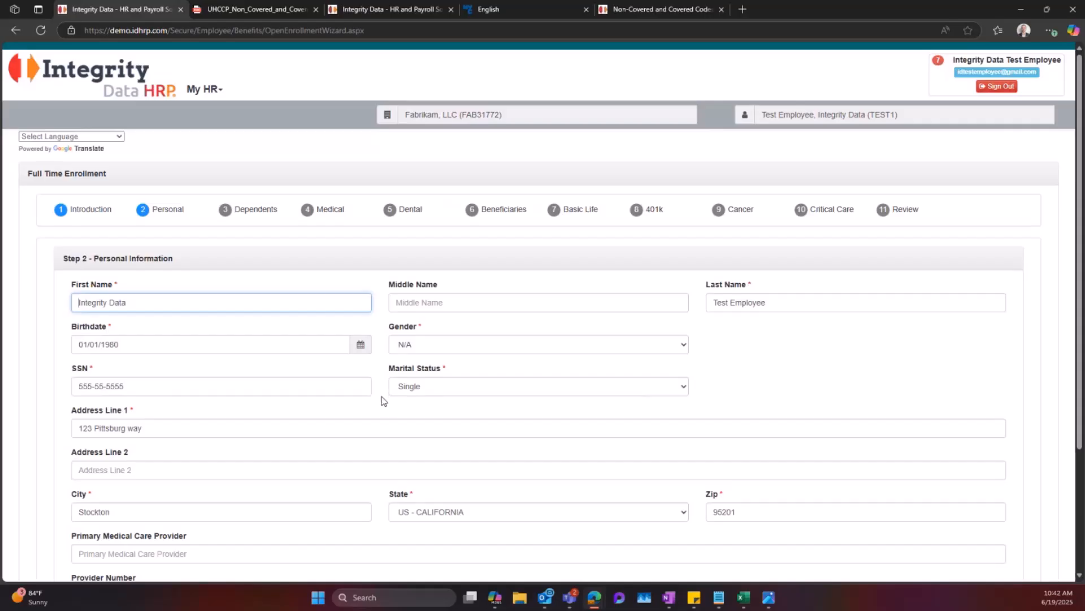
scroll(384, 401, "down", 3)
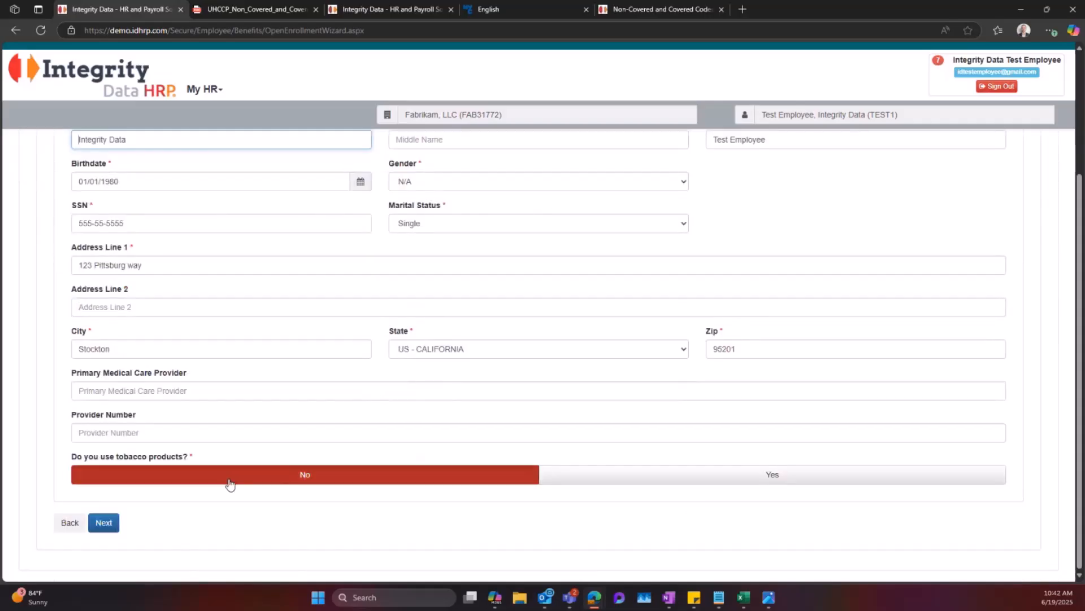
left_click(103, 522)
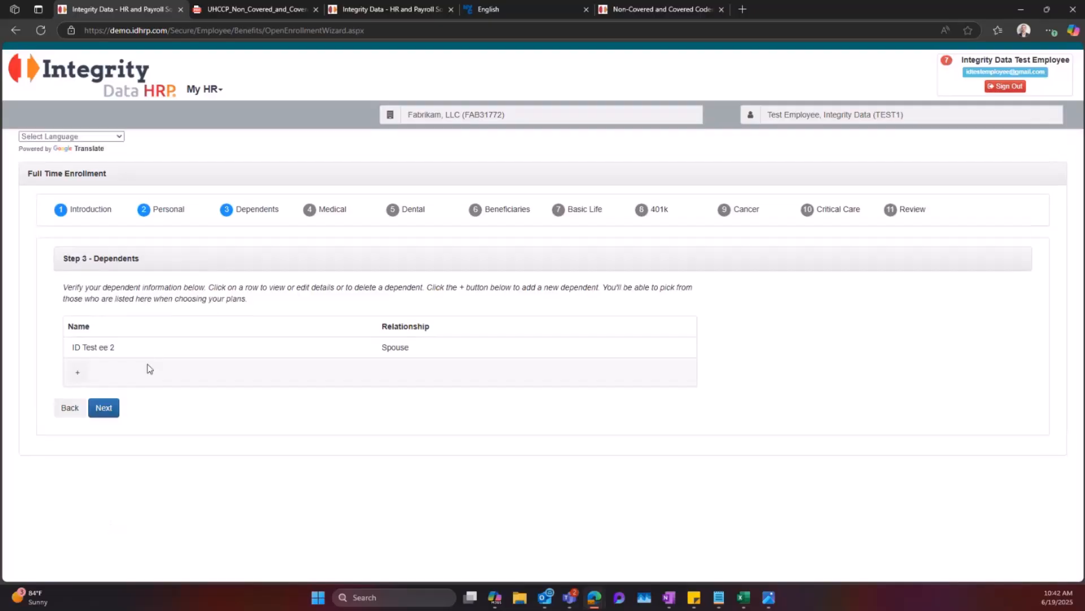
Step: Review the spouse's dependent details and contact information, close the record without saving, and continue to the Medical step
left_click(149, 356)
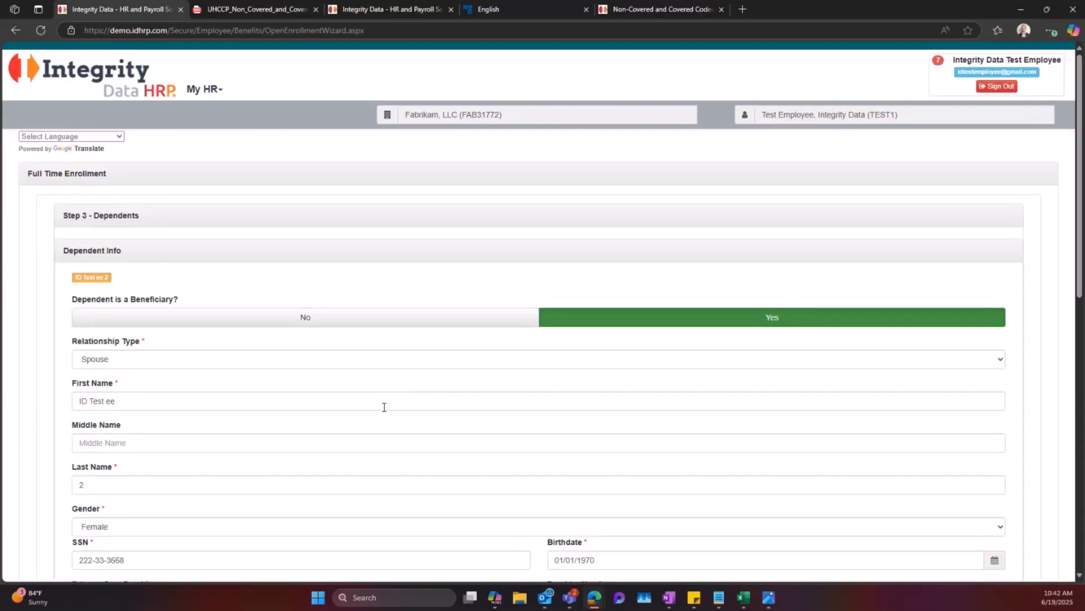
scroll(452, 404, "down", 1)
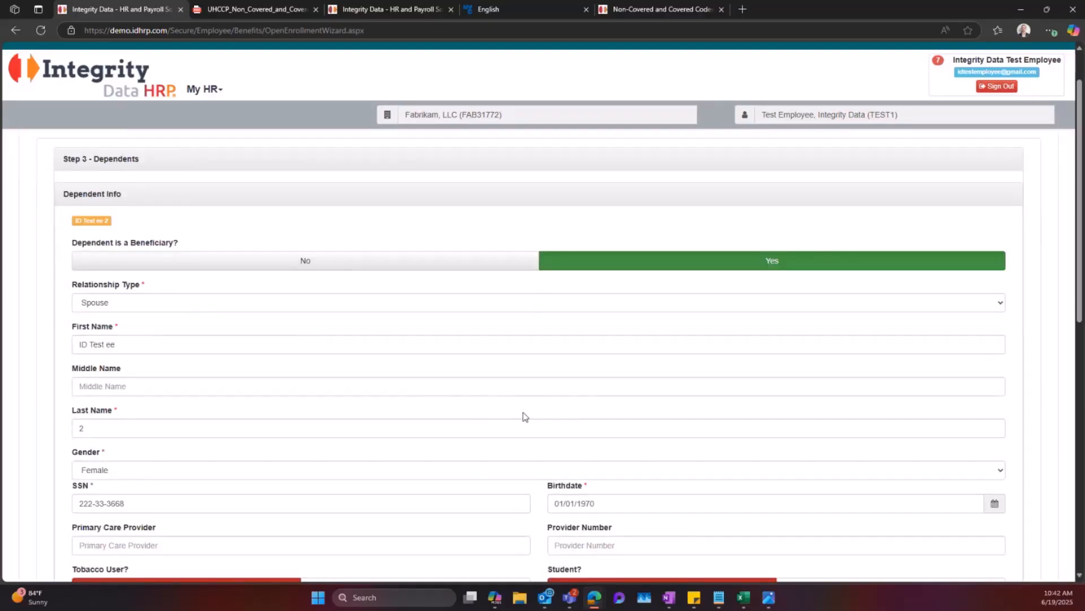
scroll(525, 418, "down", 3)
scroll(526, 419, "down", 7)
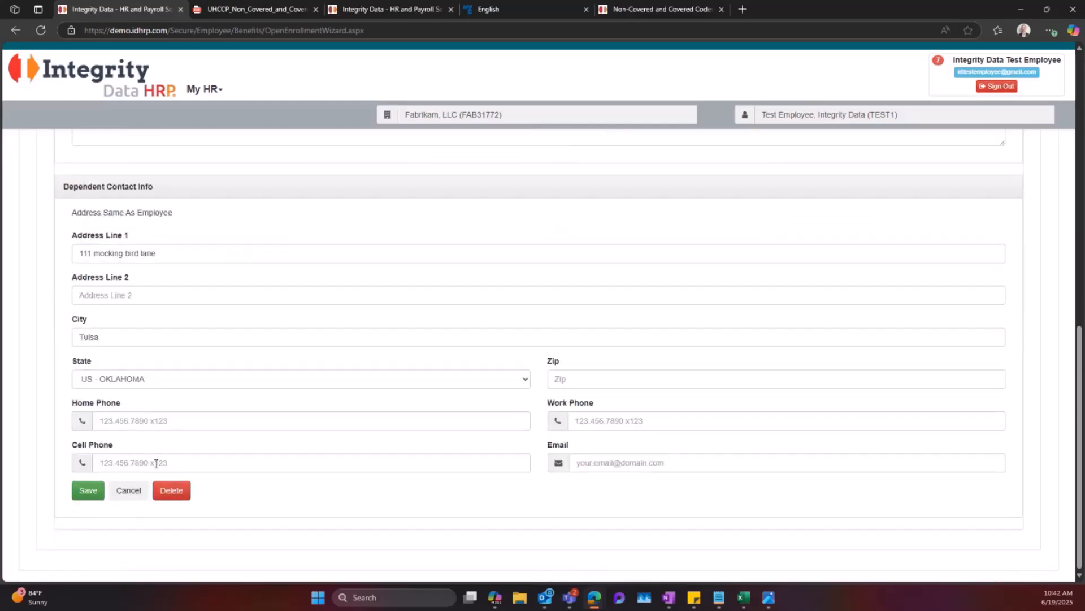
left_click(131, 492)
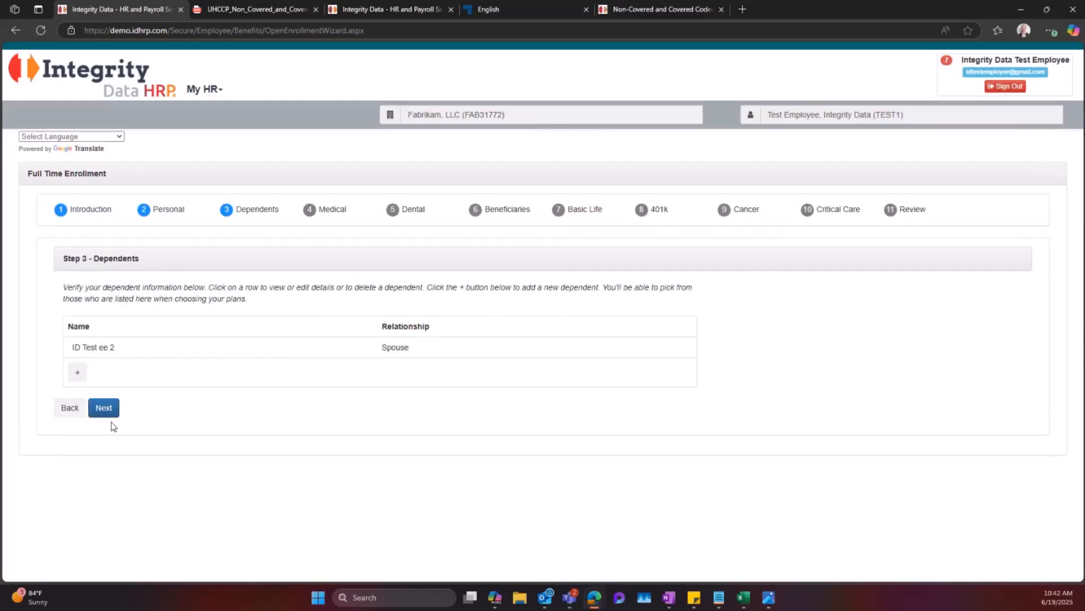
left_click(105, 408)
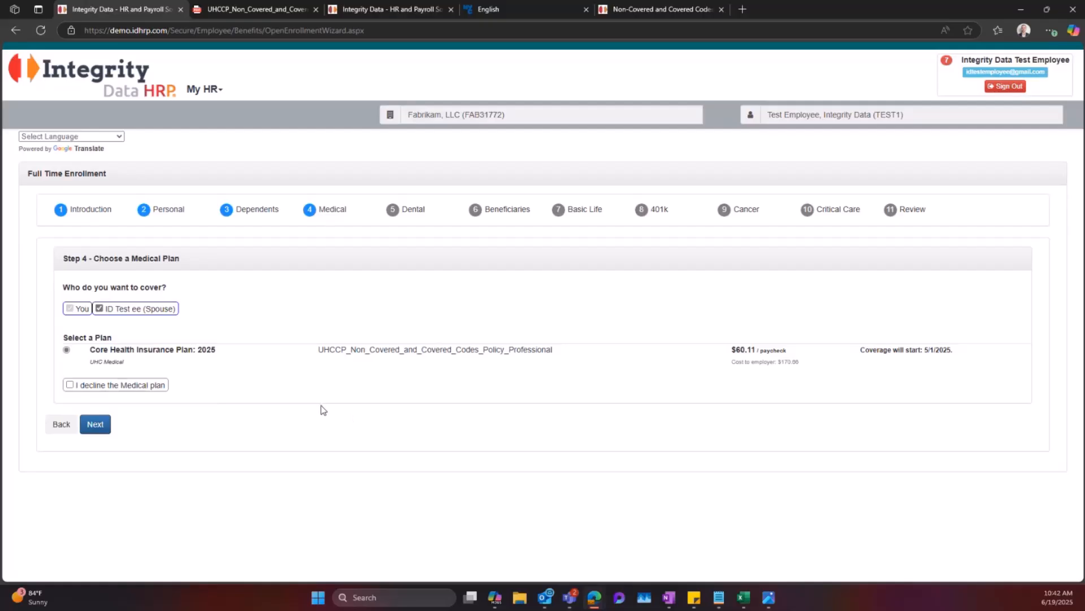
Step: Compare the medical plan's paycheck cost with the spouse excluded, and restore the spouse's coverage
left_click(99, 310)
left_click_drag(729, 350, 797, 352)
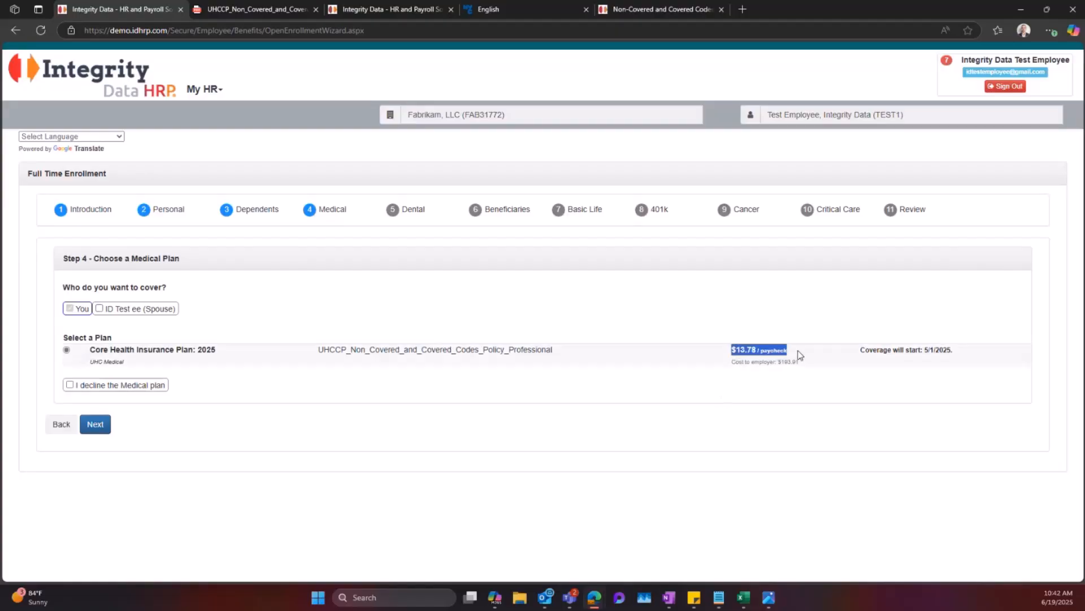
left_click(107, 310)
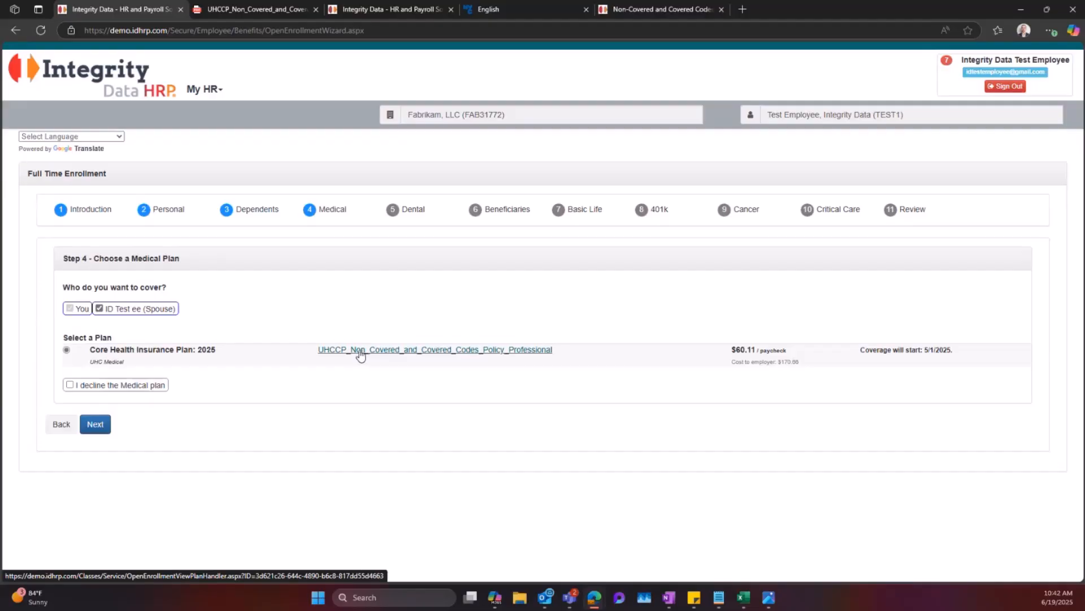
Step: View the medical plan's UHCCP policy document, and return to the enrollment to continue to the Dental step
left_click(265, 12)
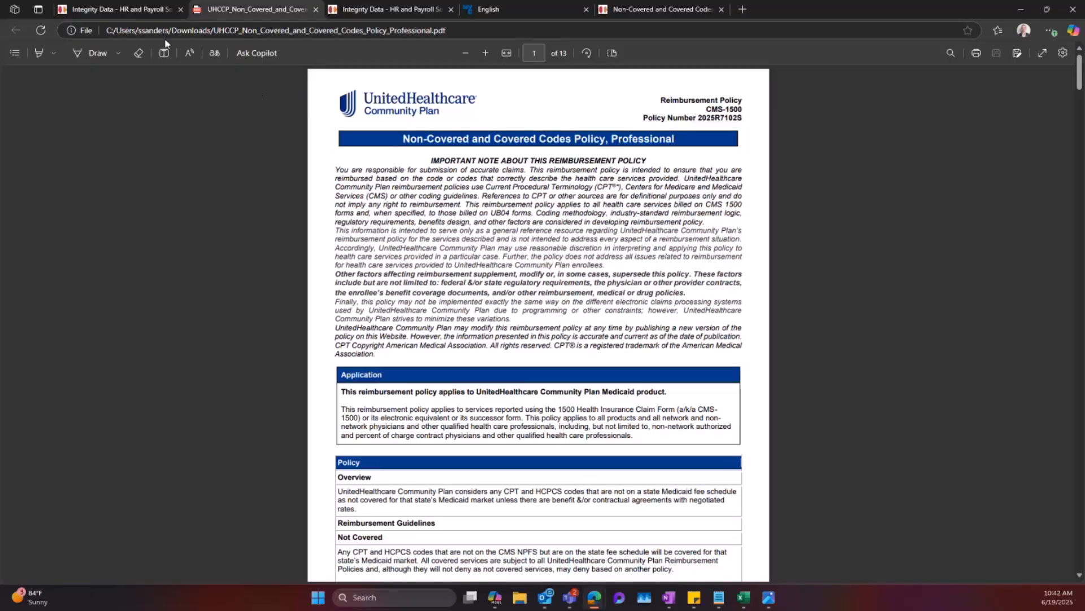
left_click(121, 12)
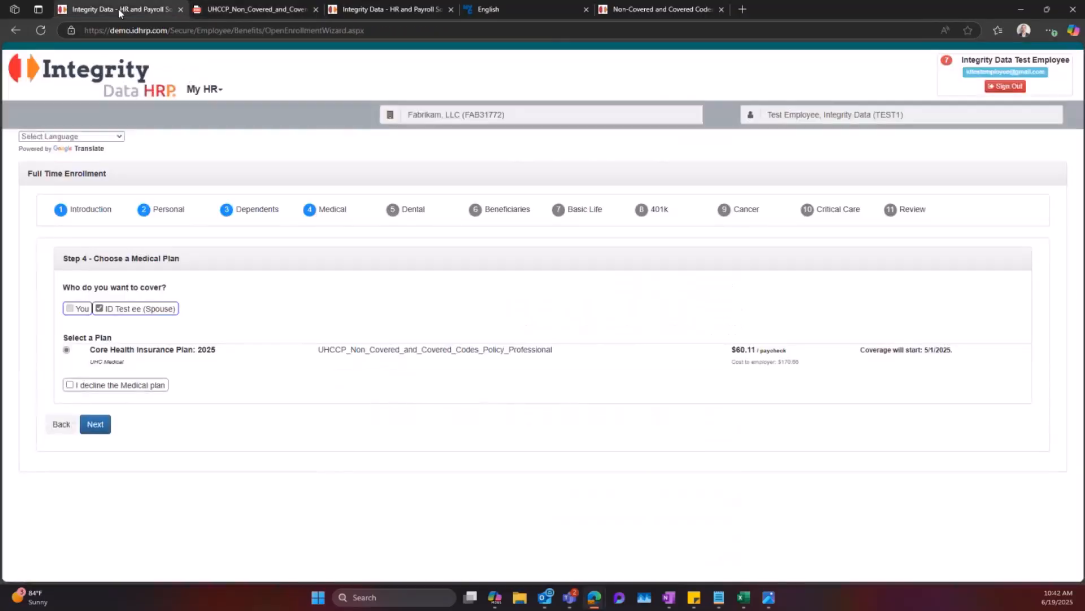
left_click(98, 434)
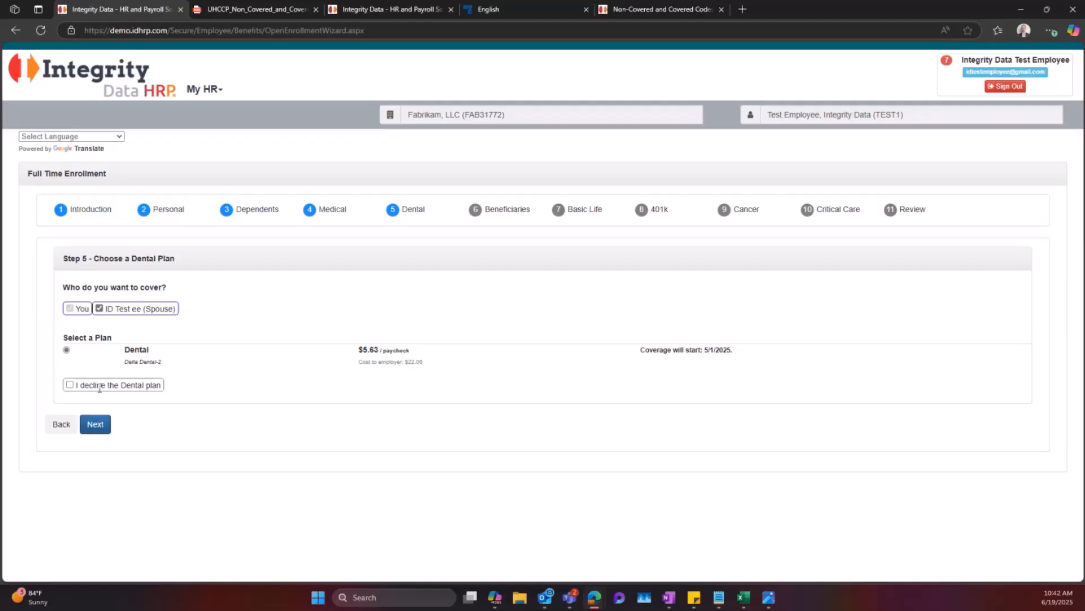
Step: Decline the dental plan and advance through the Beneficiaries and Basic Life steps to the 401k plan
left_click(95, 450)
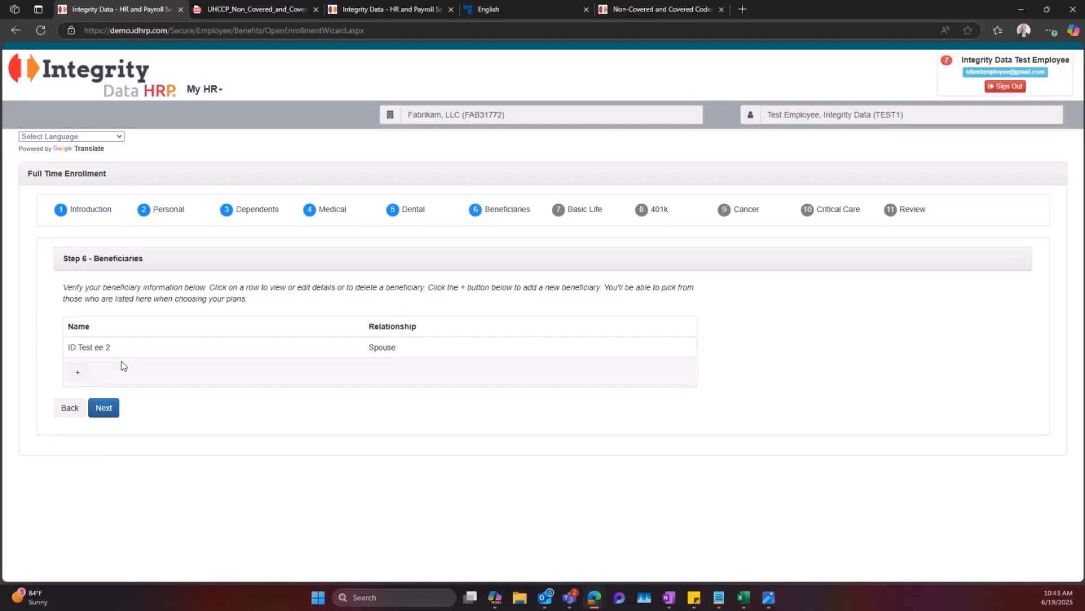
left_click(106, 409)
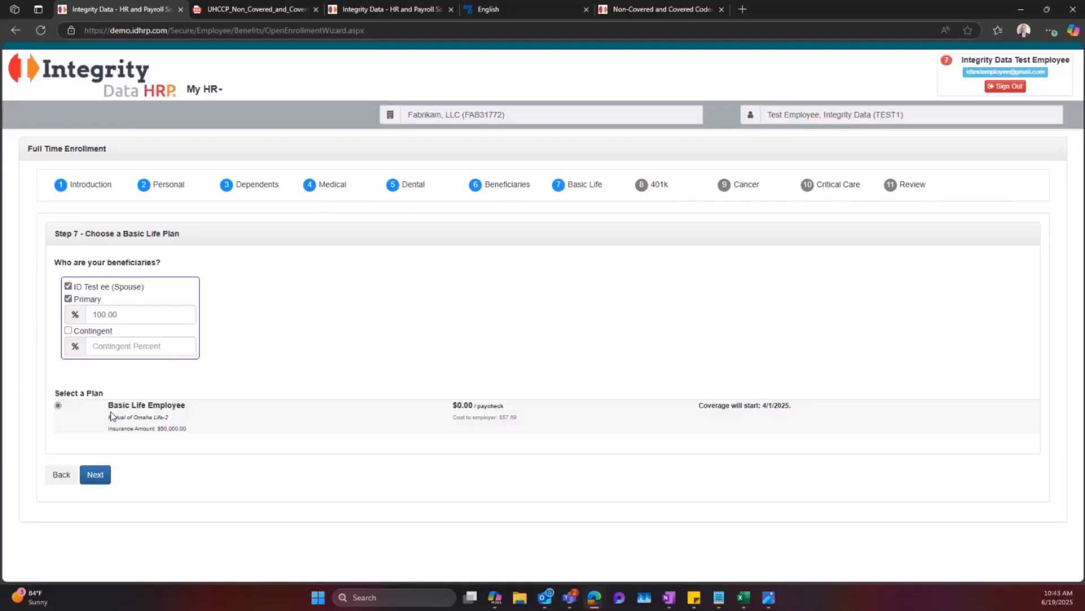
left_click(95, 497)
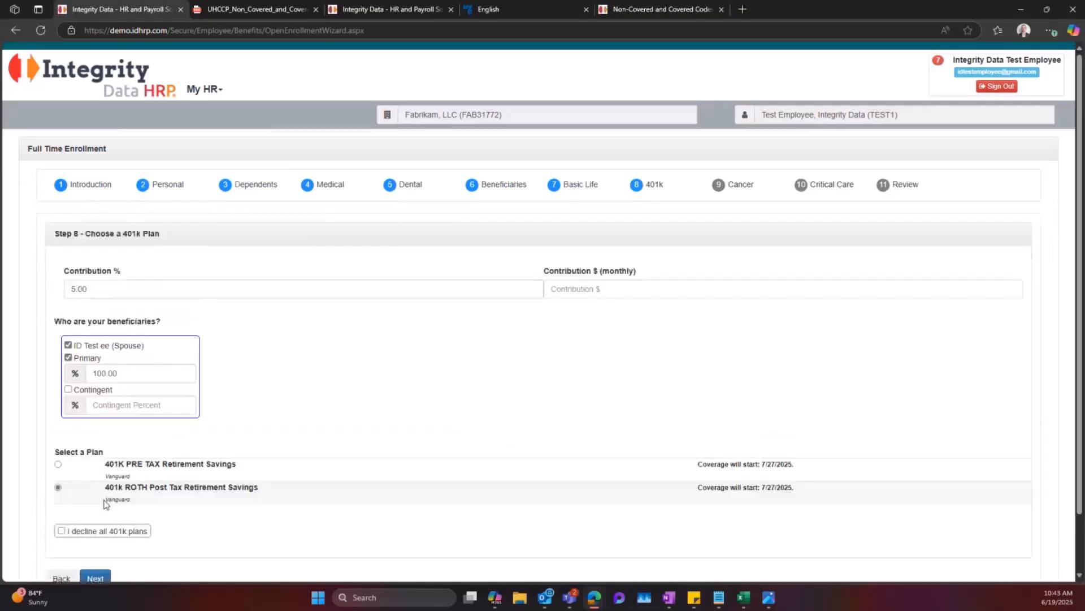
Step: Keep the 401k ROTH election and the declined Cancer and Critical Care plans, advancing to the election review
scroll(108, 503, "down", 1)
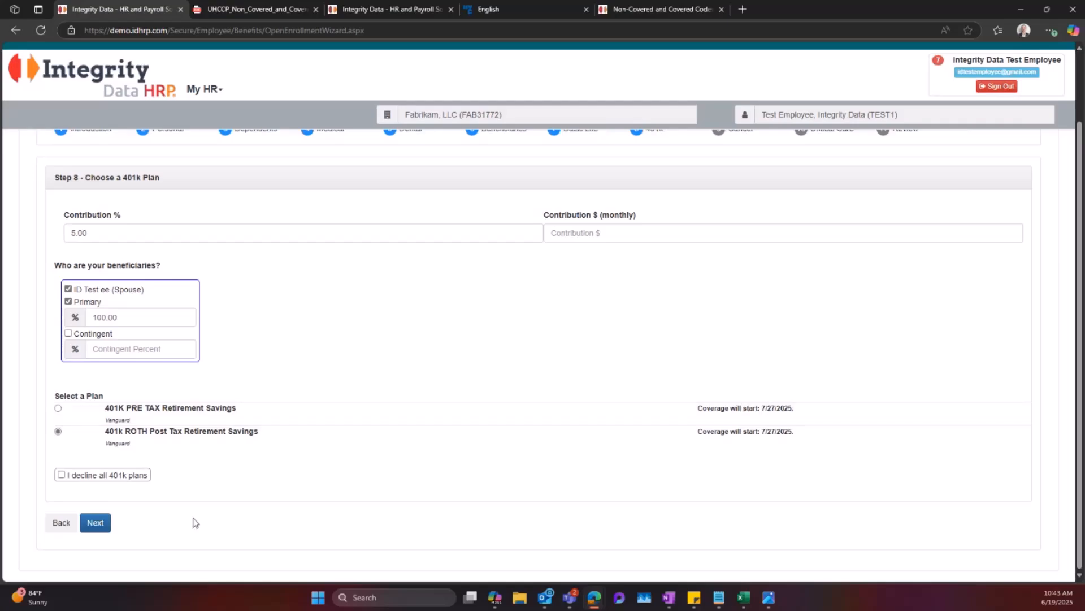
left_click(108, 522)
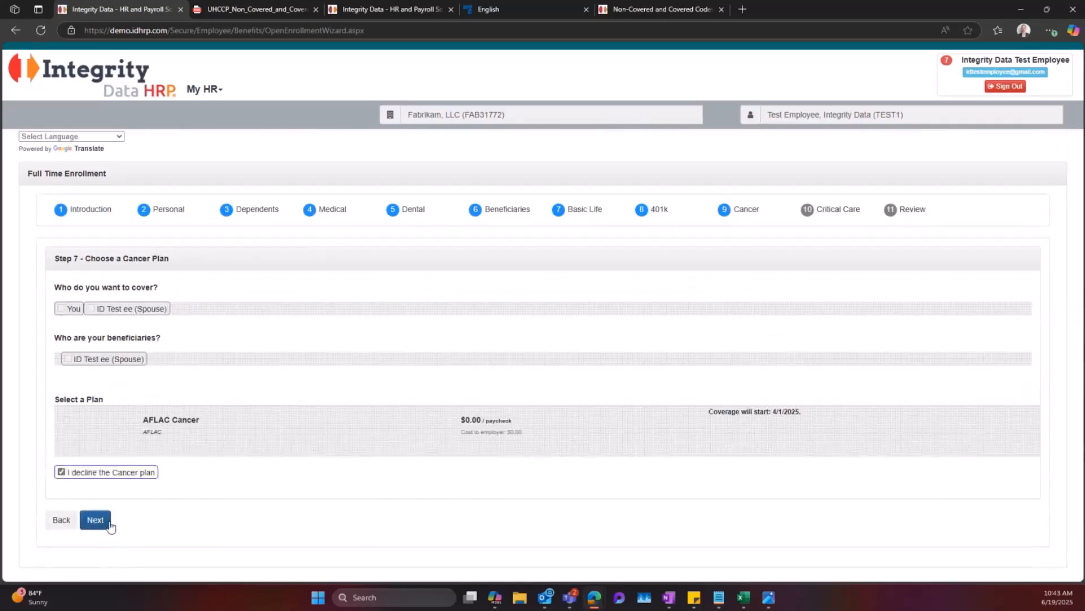
left_click(109, 524)
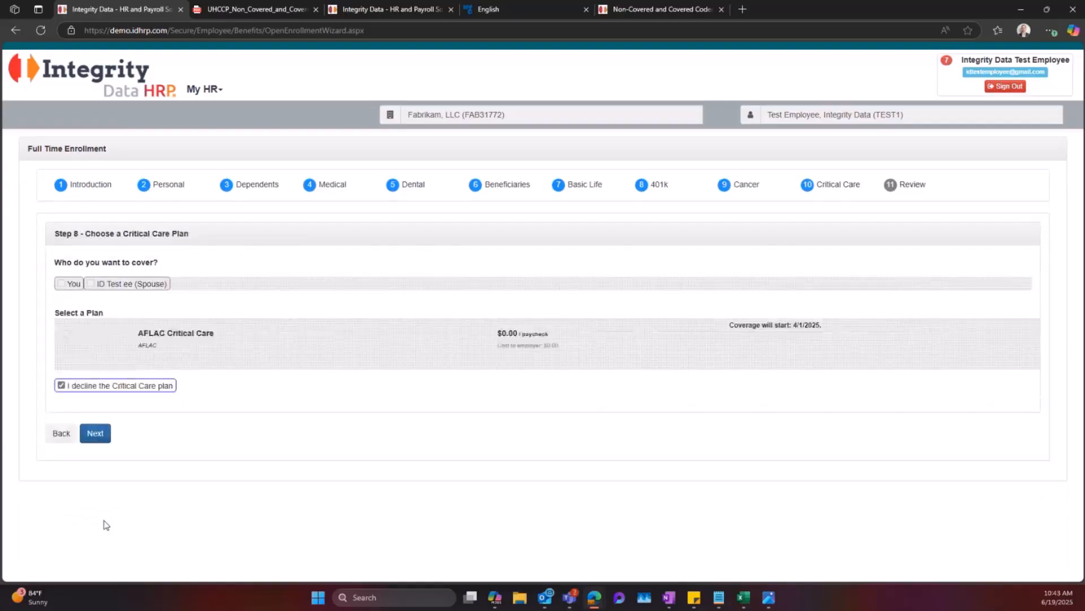
left_click(101, 459)
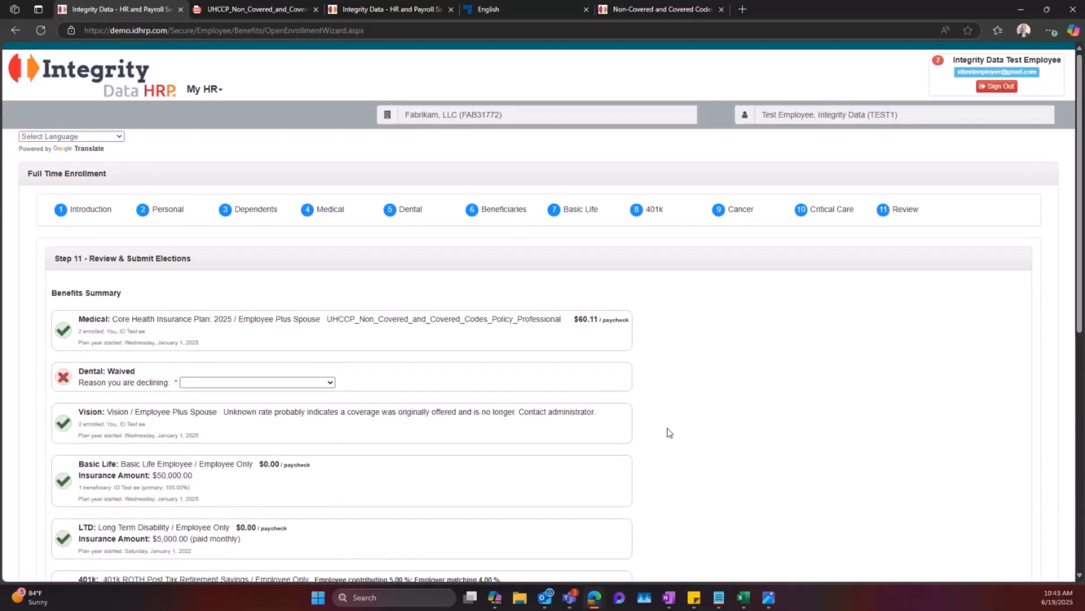
Step: Review the benefits summary and set the reason for declining dental to "Cost too high"
scroll(670, 431, "down", 1)
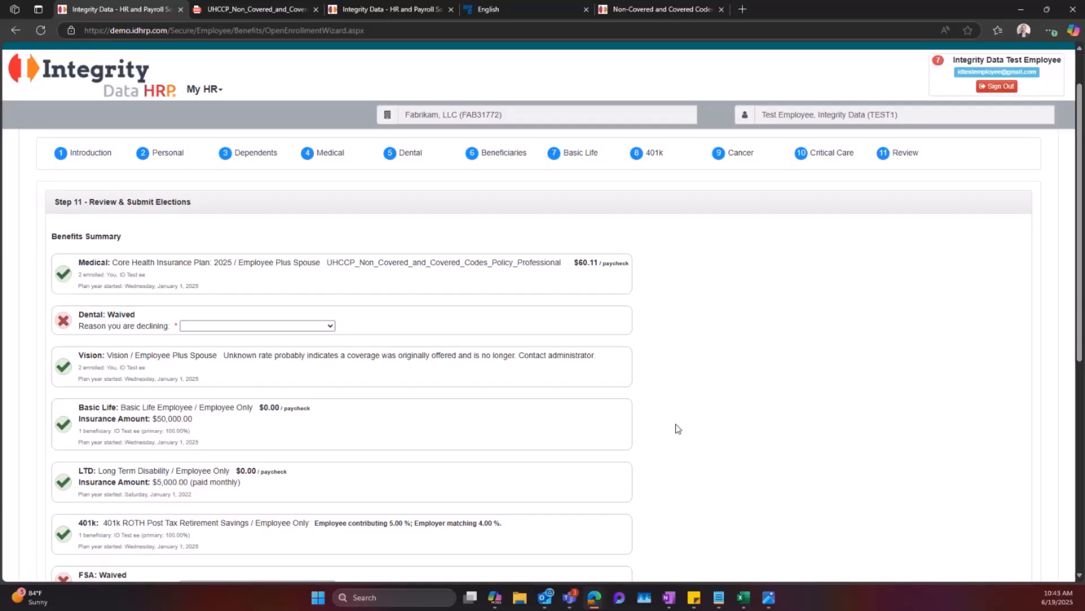
scroll(679, 428, "down", 1)
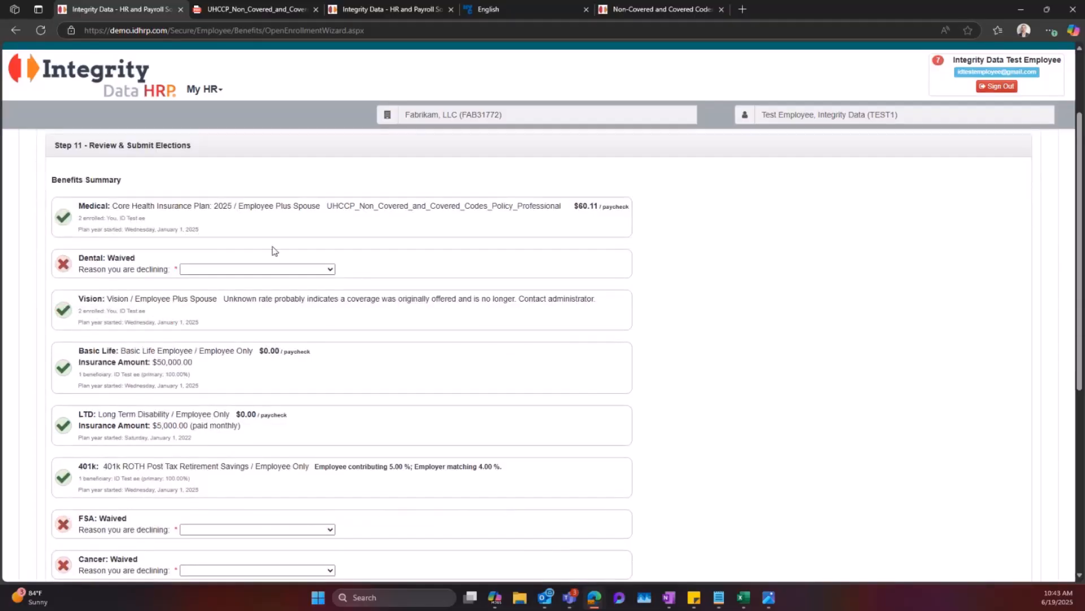
left_click(333, 270)
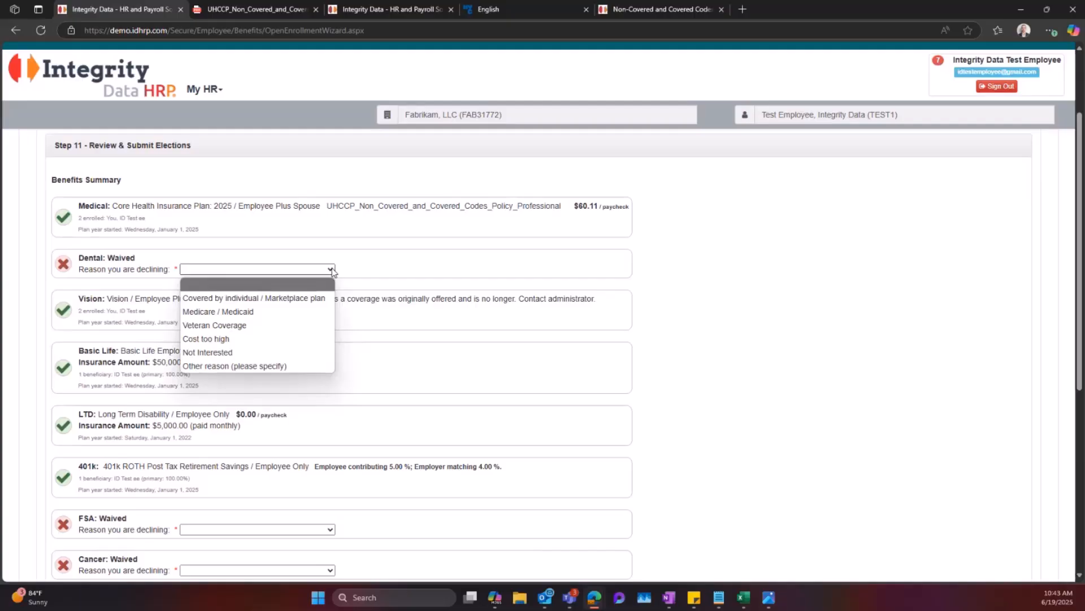
left_click(304, 339)
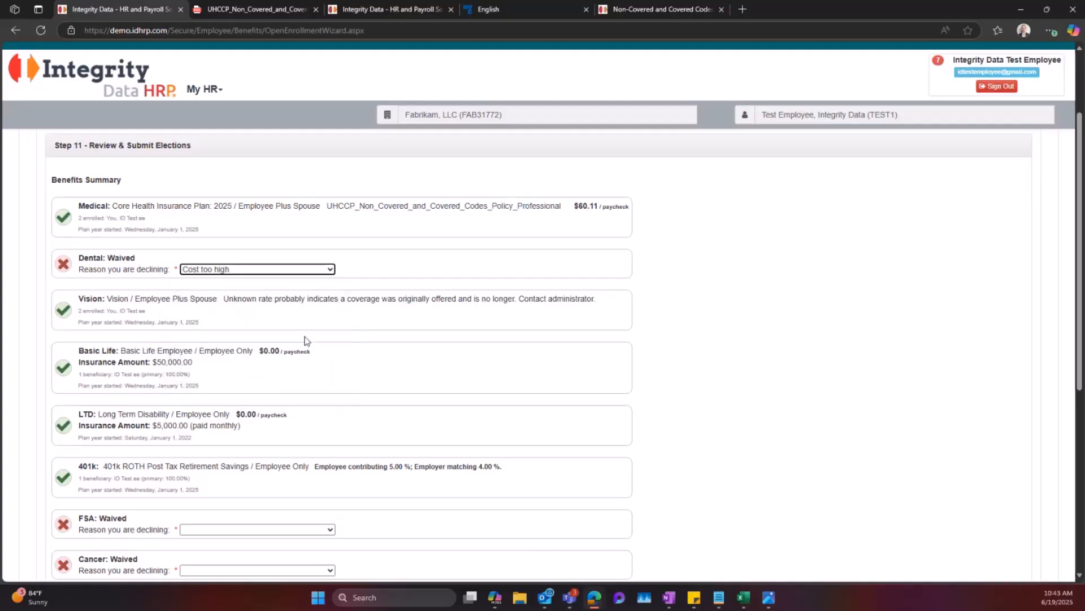
Step: Set the decline reason to "Medicare / Medicaid" for the FSA, Cancer and Critical Care plans
scroll(317, 342, "down", 5)
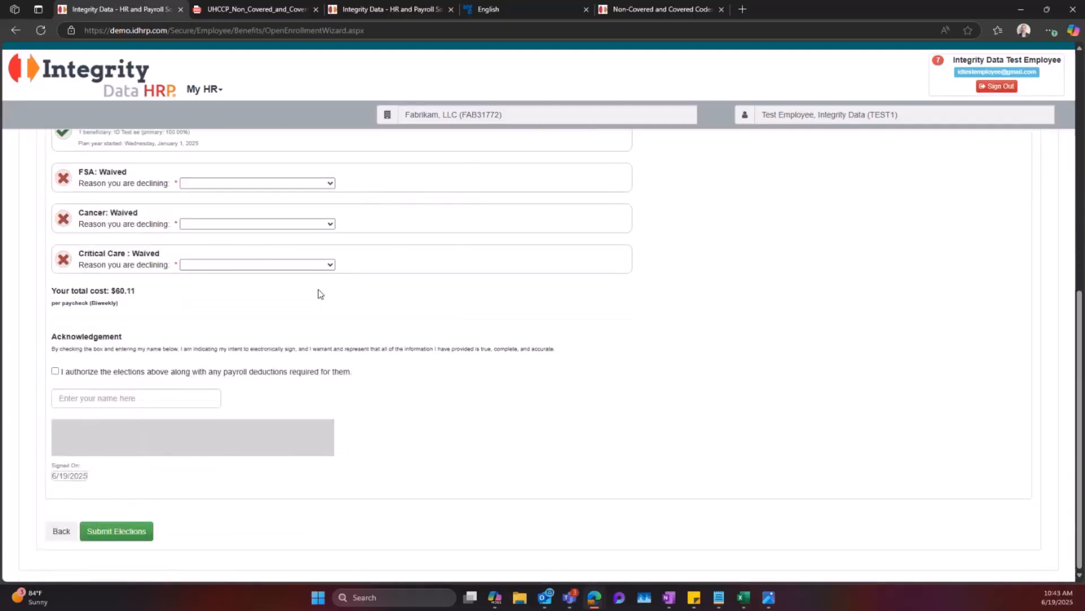
scroll(314, 277, "up", 1)
left_click(317, 240)
left_click(305, 282)
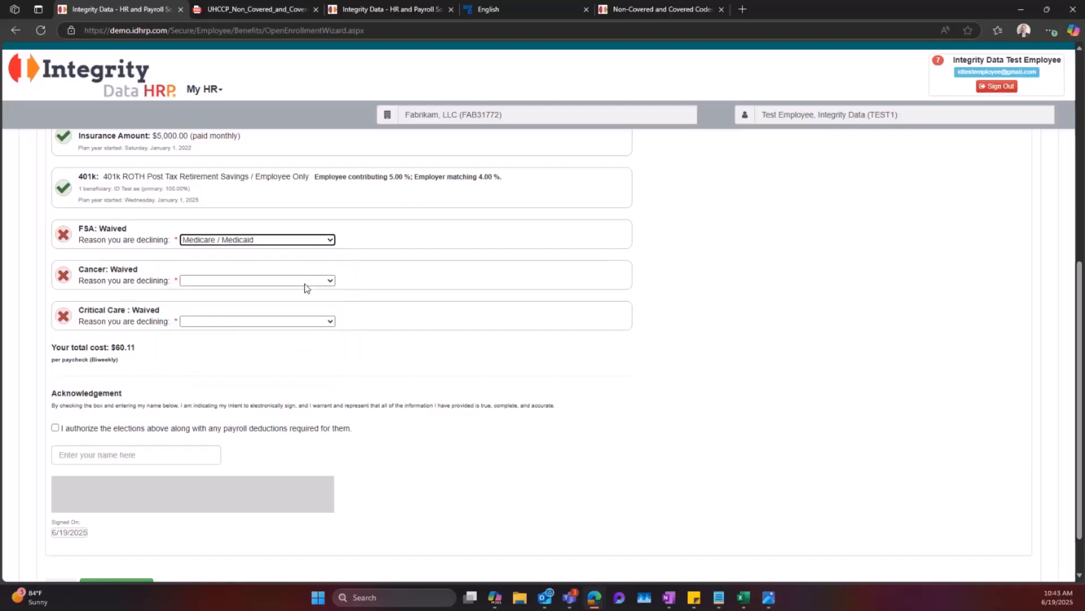
left_click(310, 281)
left_click(294, 322)
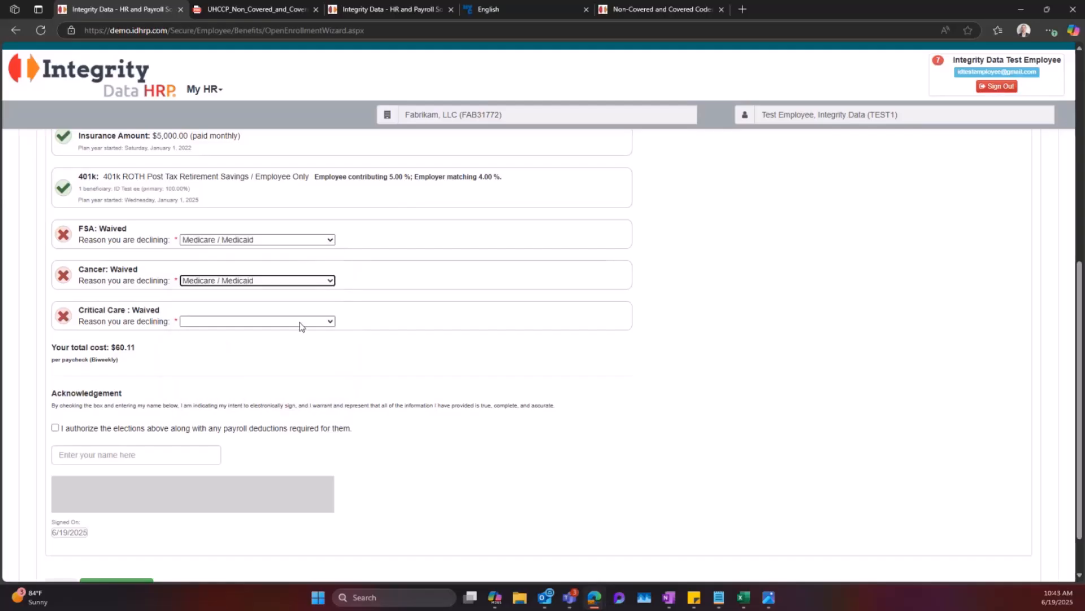
left_click(301, 322)
left_click(288, 361)
scroll(285, 368, "down", 1)
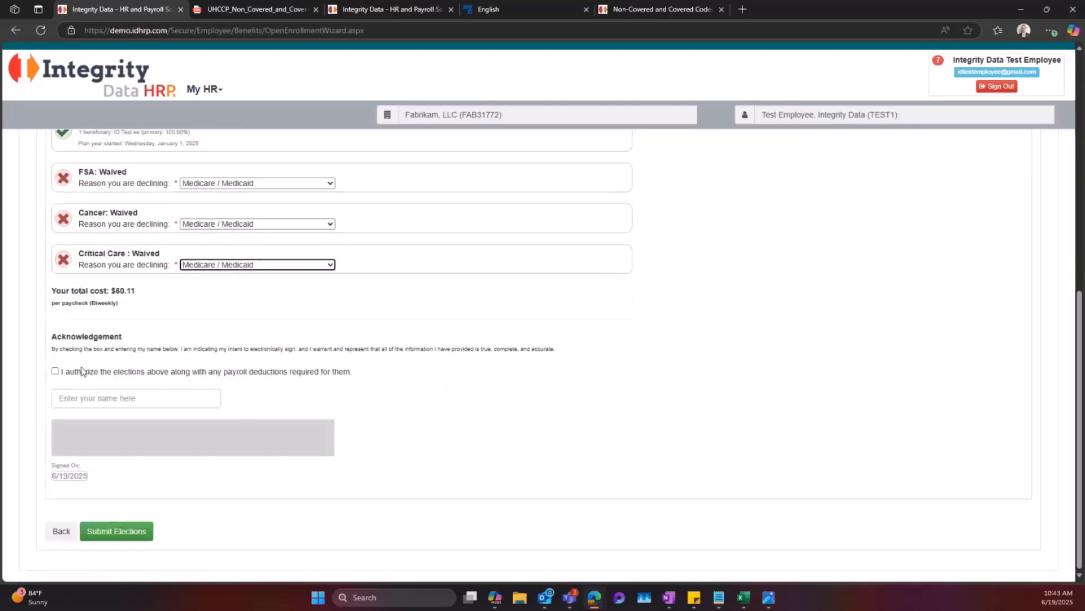
Step: Authorize the elections and payroll deductions, sign with the employee's name, and submit the elections
left_click(55, 371)
left_click(81, 396)
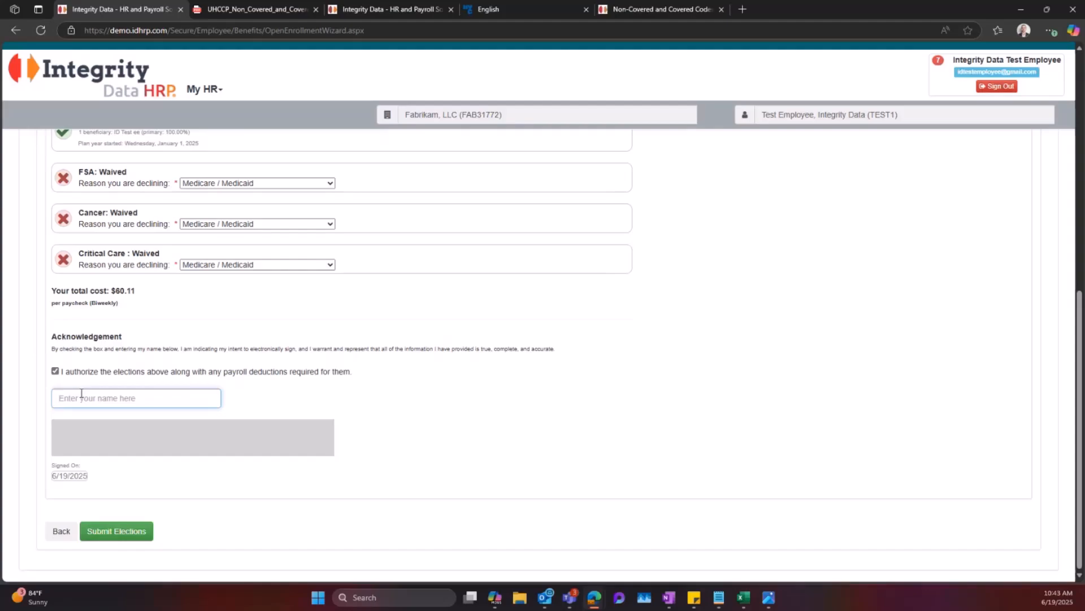
type("Test E")
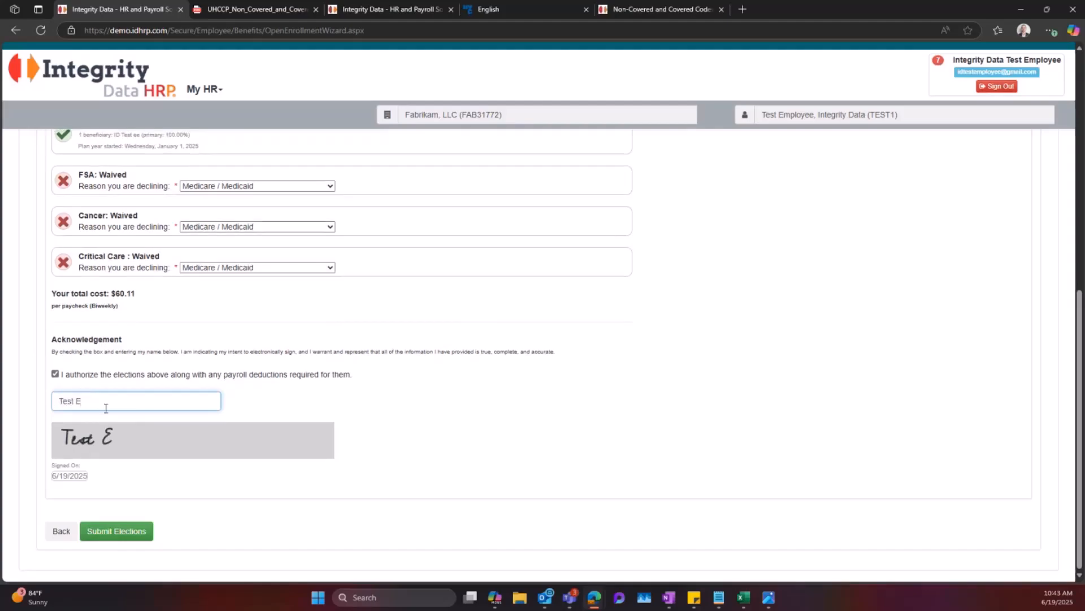
left_click(111, 535)
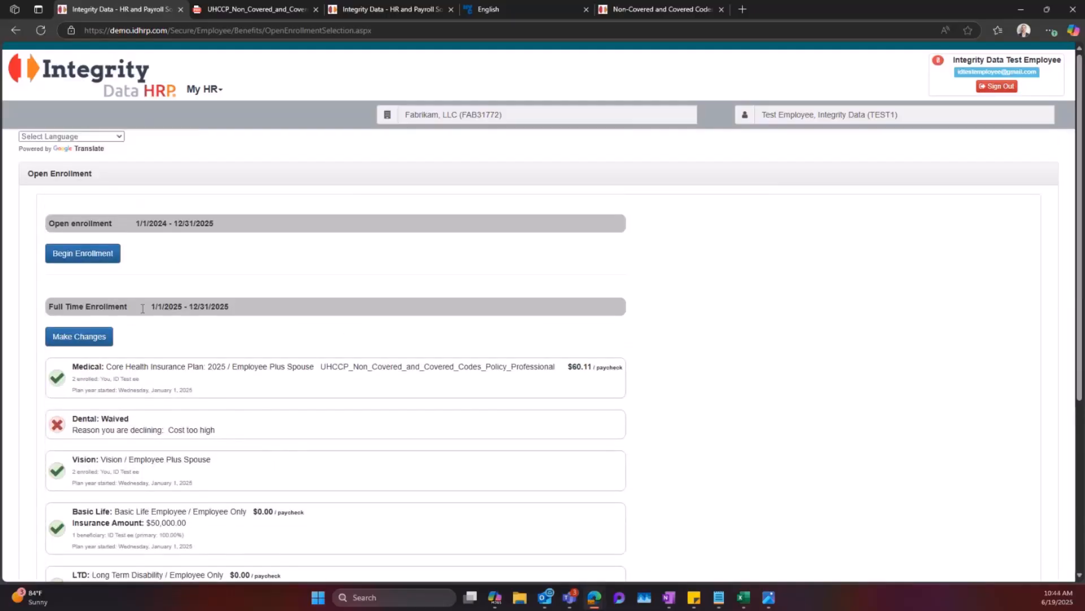
Step: Review the submitted Full Time Enrollment's date range and return to the home page
left_click_drag(148, 306, 236, 318)
left_click(215, 333)
left_click(123, 97)
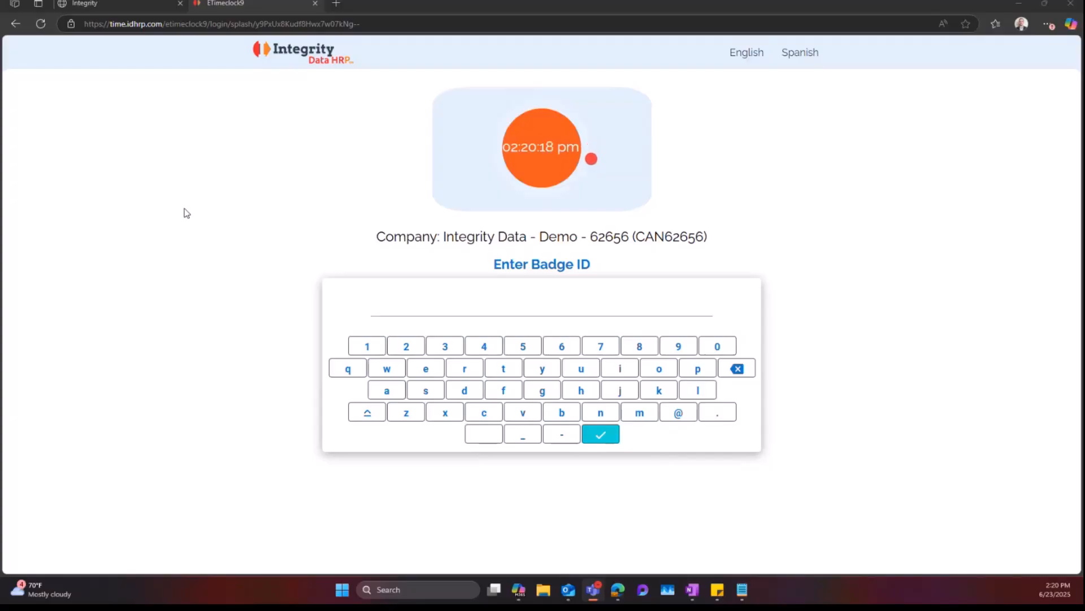
Step: Sign in to ETimeclock9 with the first employee's badge ID and record a Start punch
left_click(379, 305)
type("21")
left_click(600, 434)
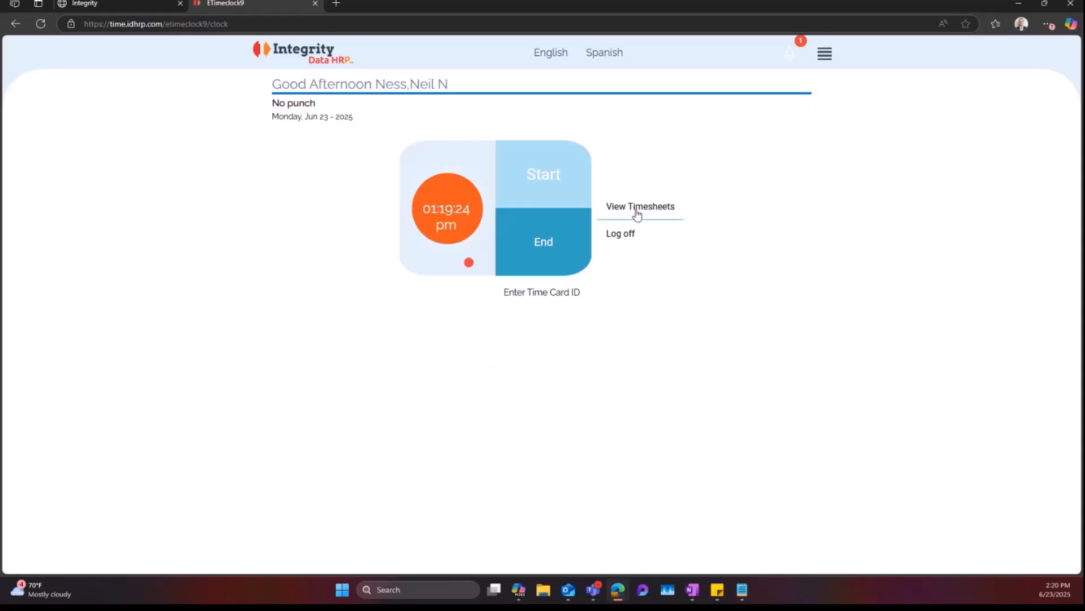
left_click(545, 191)
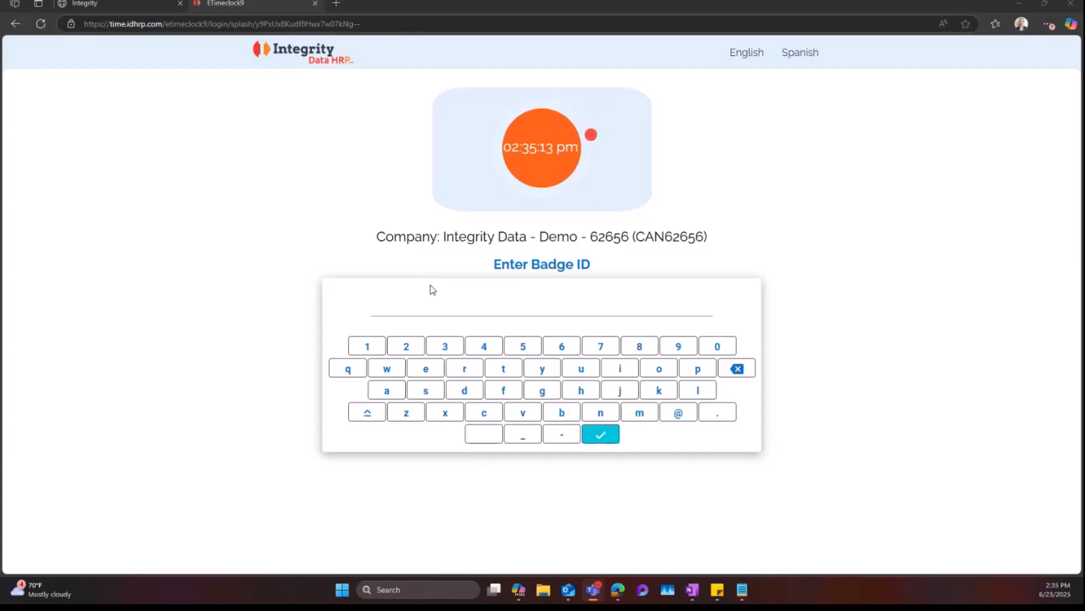
Step: Sign in to the time clock with the second employee's badge ID
left_click(431, 305)
type("11")
left_click(601, 435)
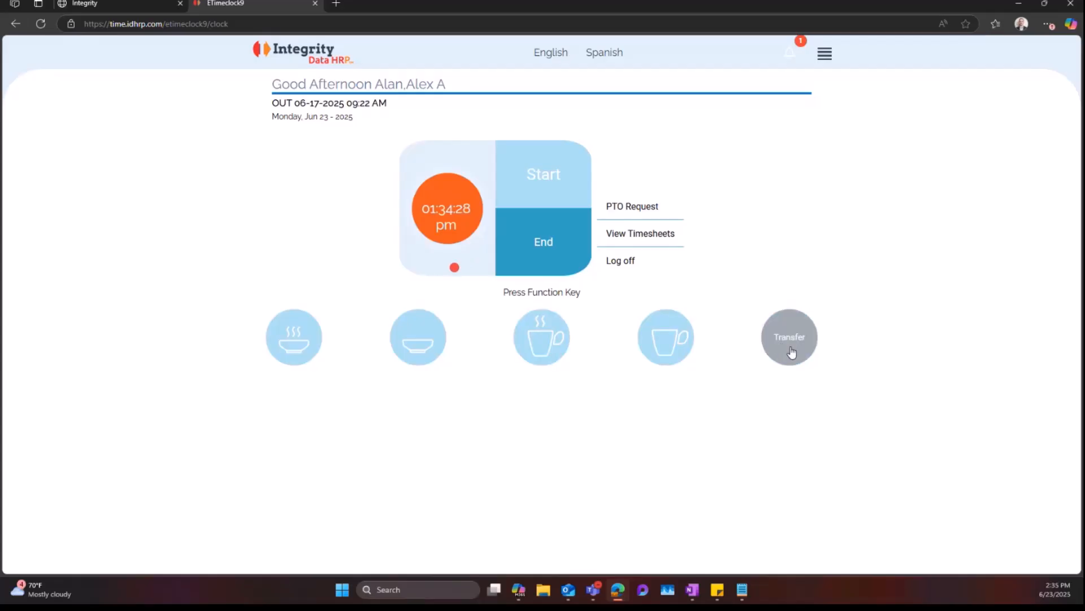
Step: Begin a Start punch for the second employee and assign JOB 101 as its job
left_click(537, 177)
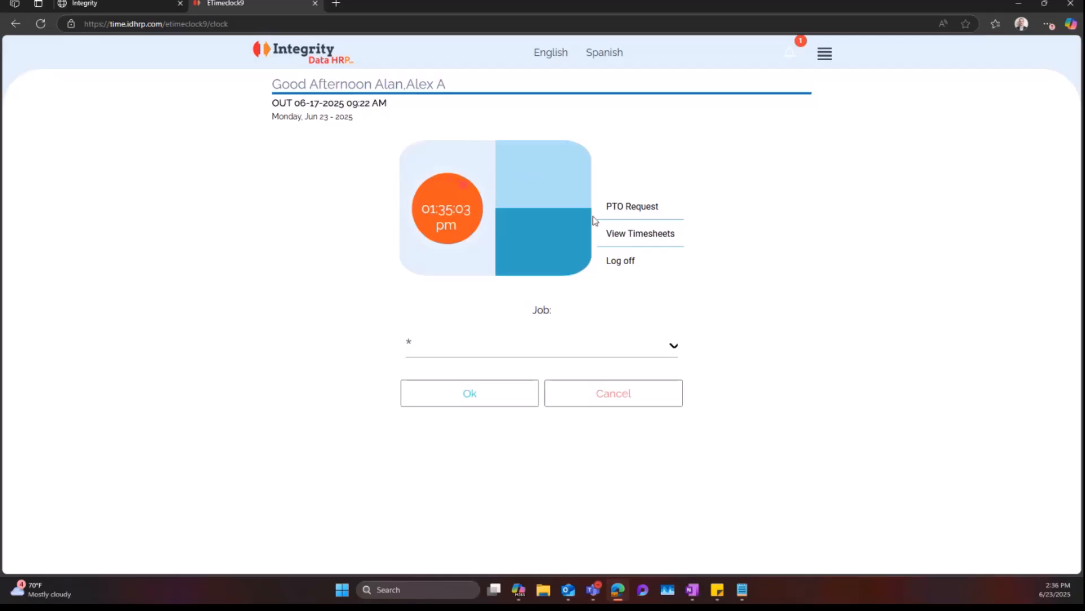
left_click(675, 348)
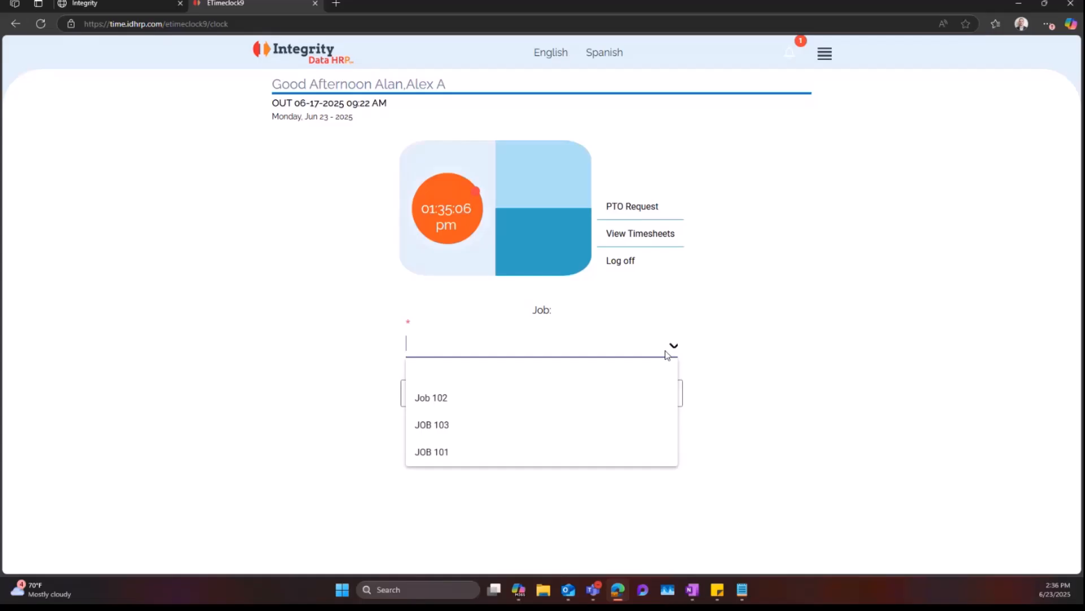
left_click(578, 450)
left_click(480, 403)
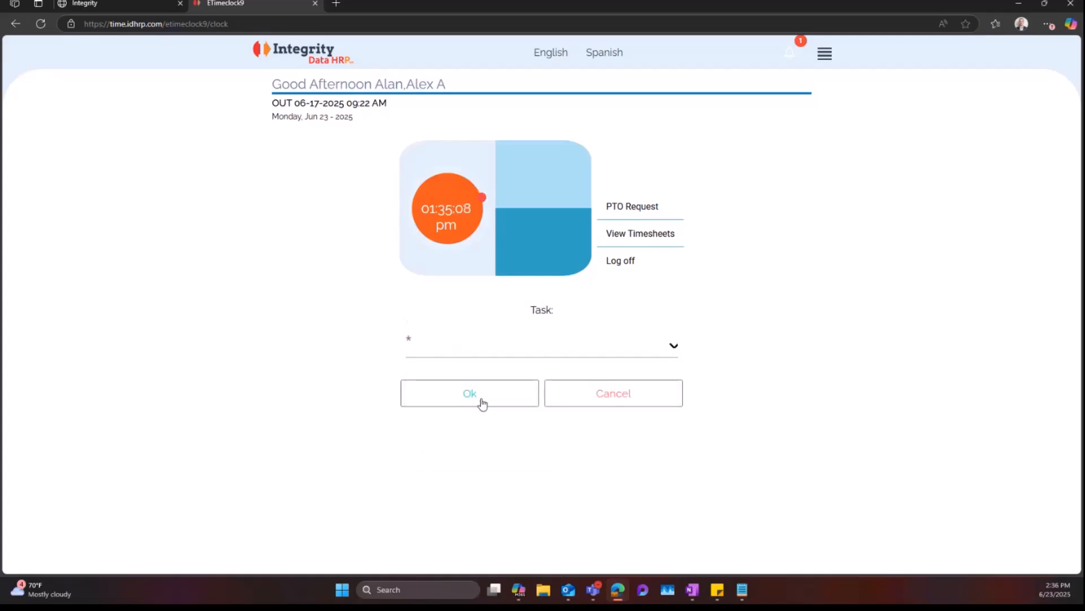
Step: Complete the Start punch with the Concrete Pour task and the Labor position
left_click(508, 347)
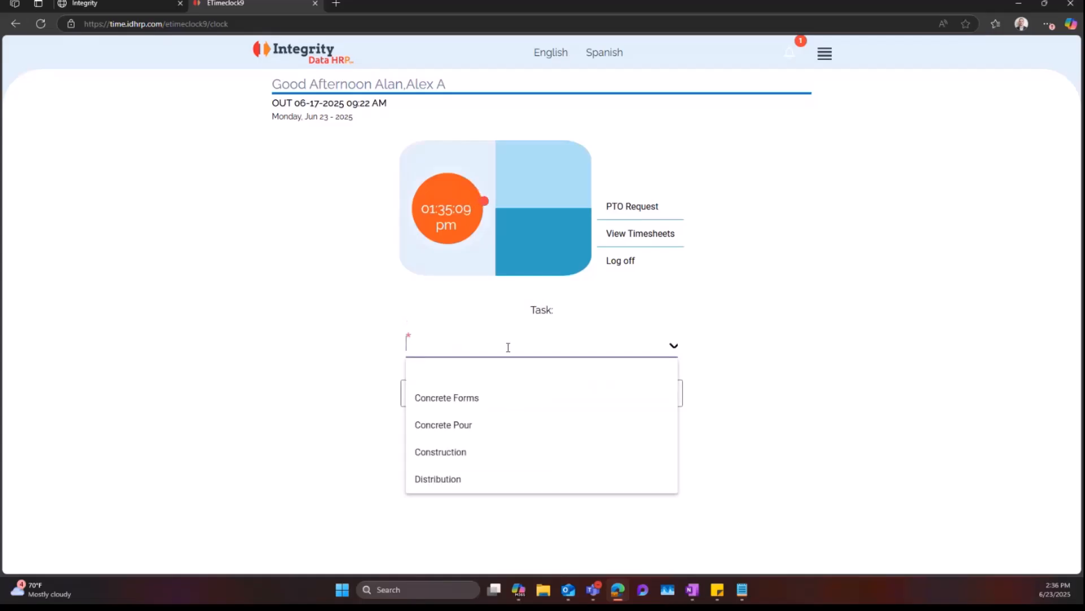
left_click(518, 431)
left_click(516, 403)
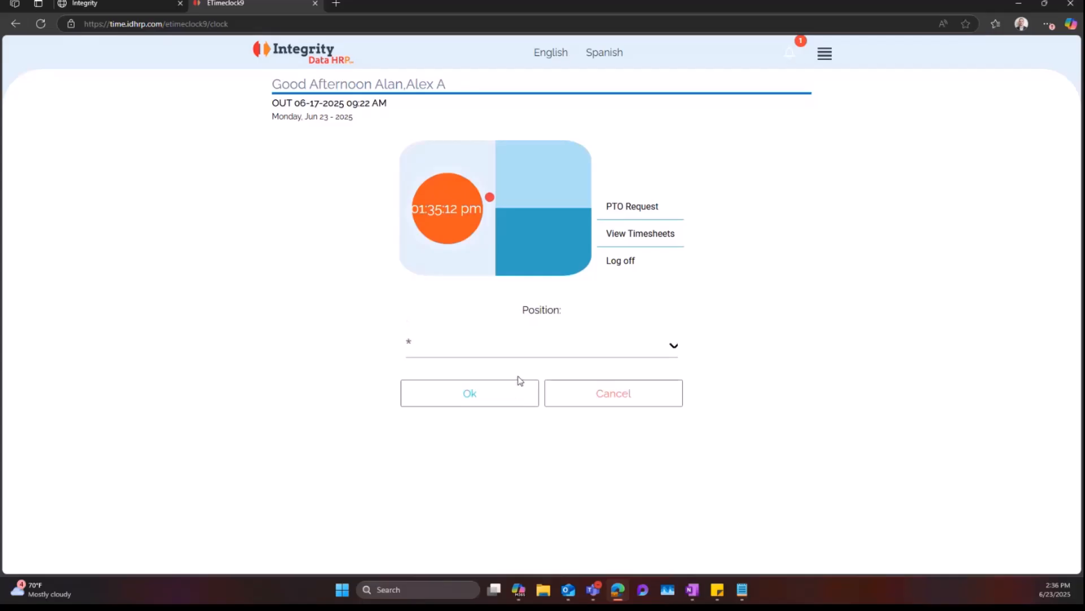
left_click(525, 347)
left_click(516, 478)
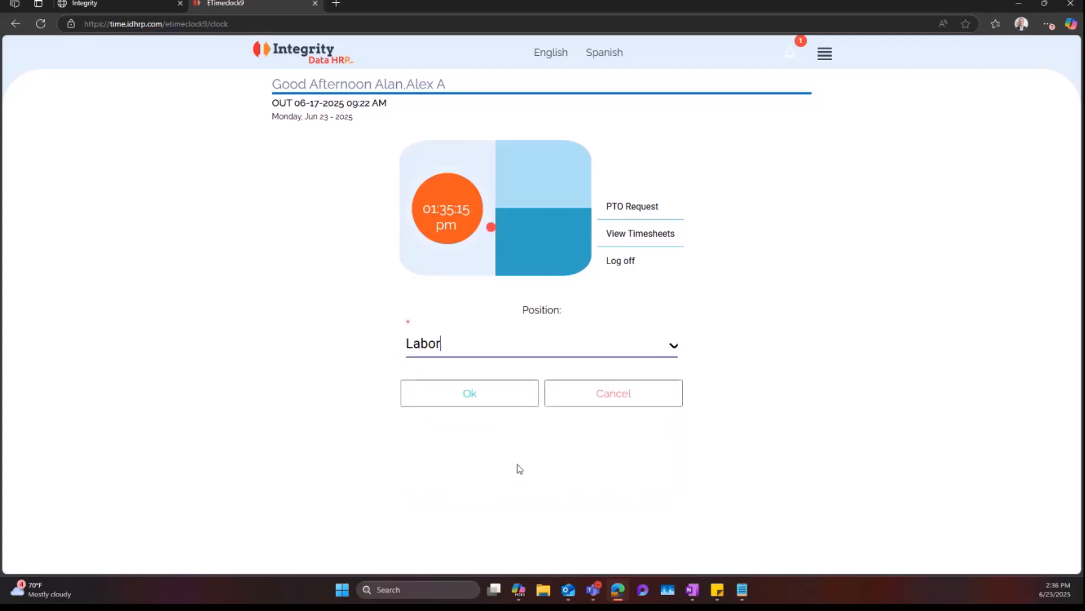
left_click(516, 400)
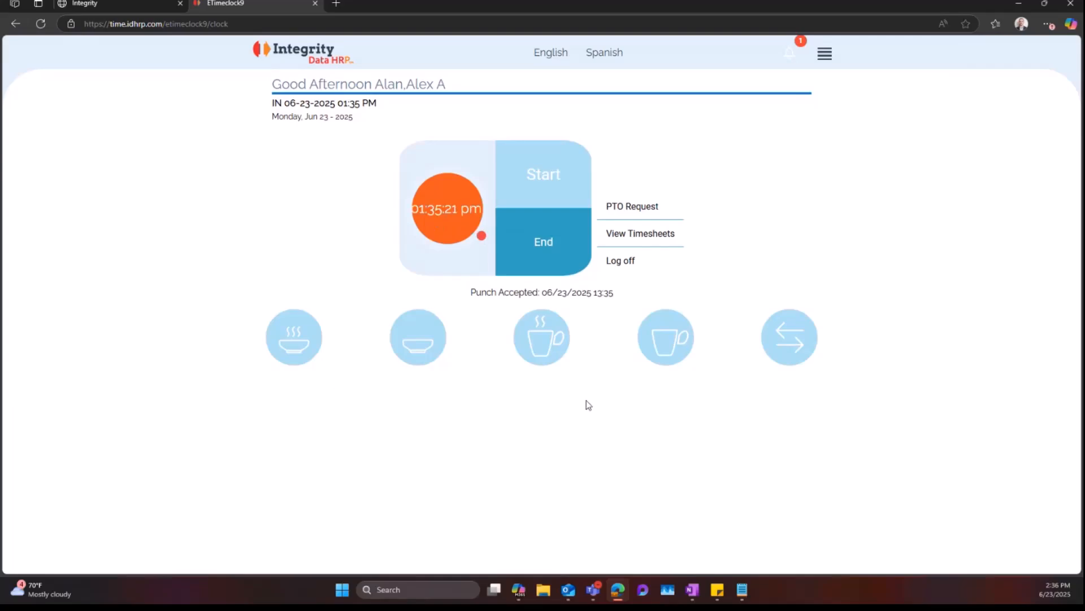
Step: Transfer the clocked-in employee to Job 102 with the Production task and the Foreman position
left_click(797, 351)
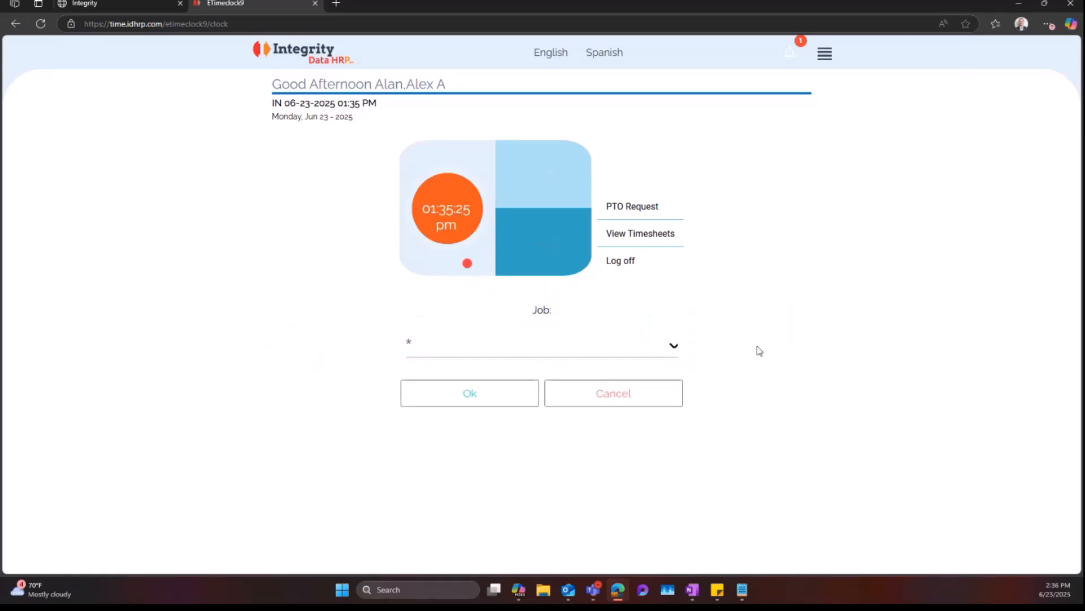
left_click(653, 343)
left_click(590, 396)
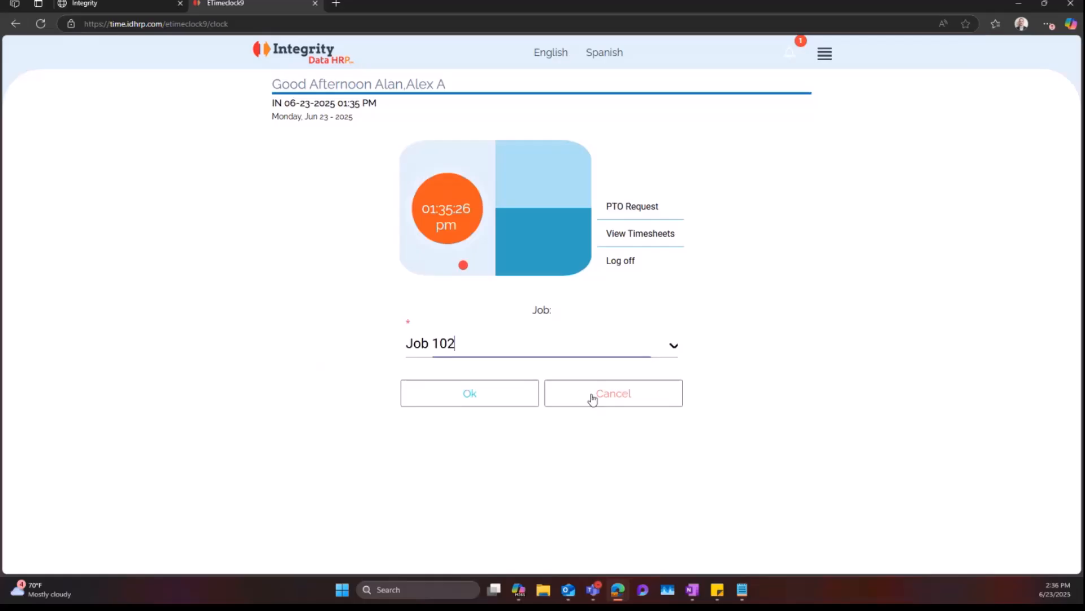
left_click(520, 400)
left_click(537, 347)
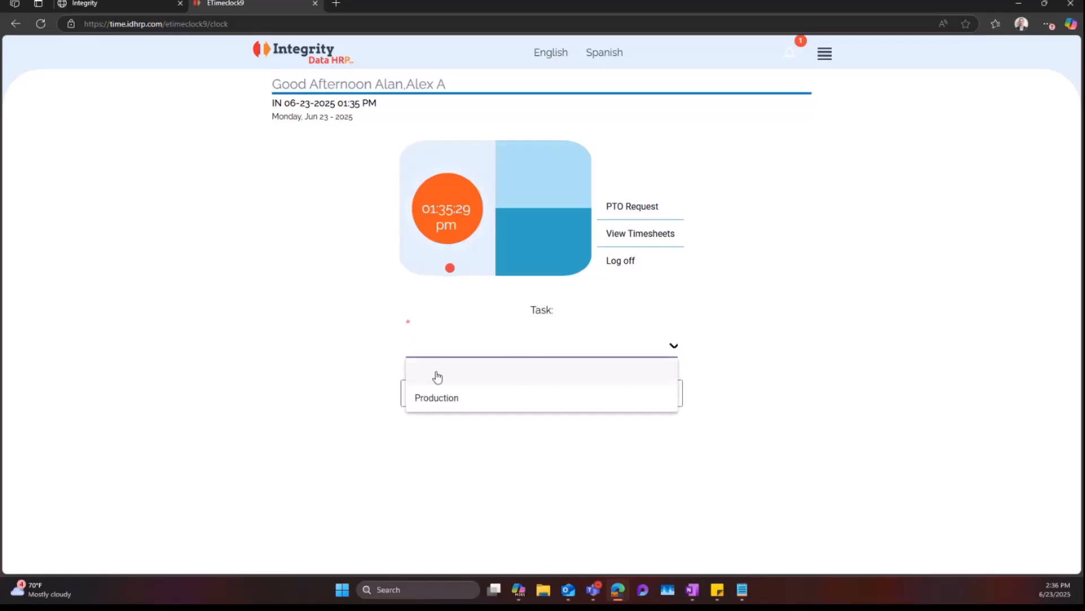
left_click(491, 411)
left_click(492, 398)
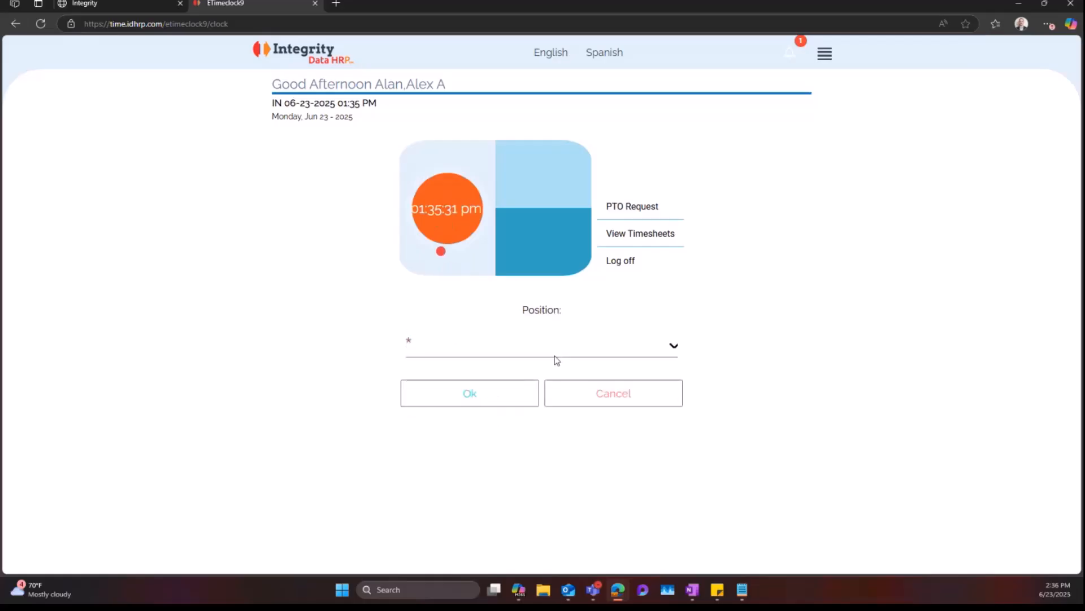
left_click(563, 355)
left_click(518, 425)
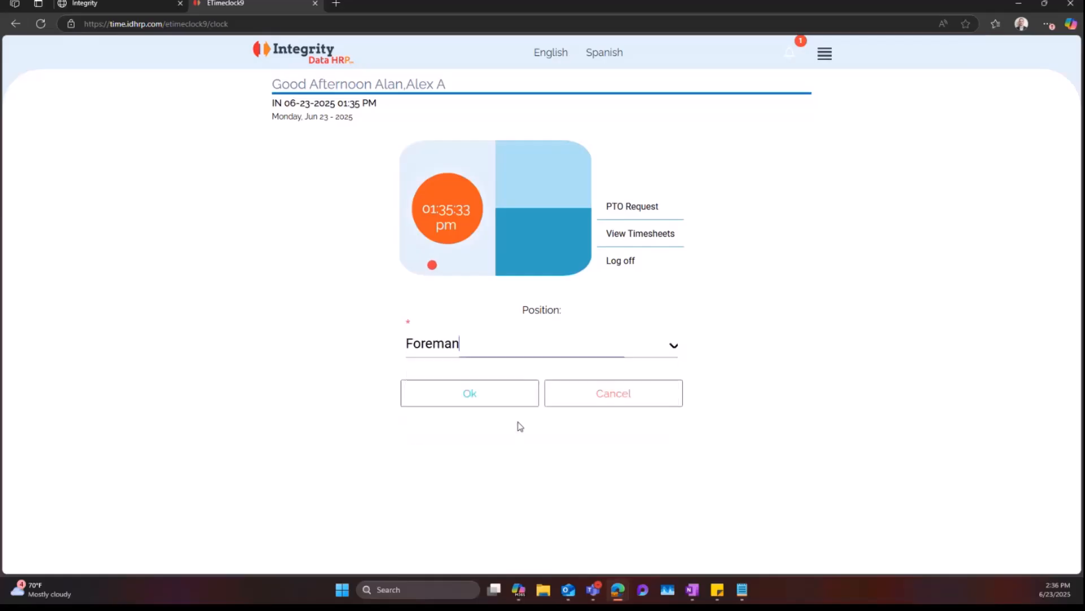
left_click(492, 399)
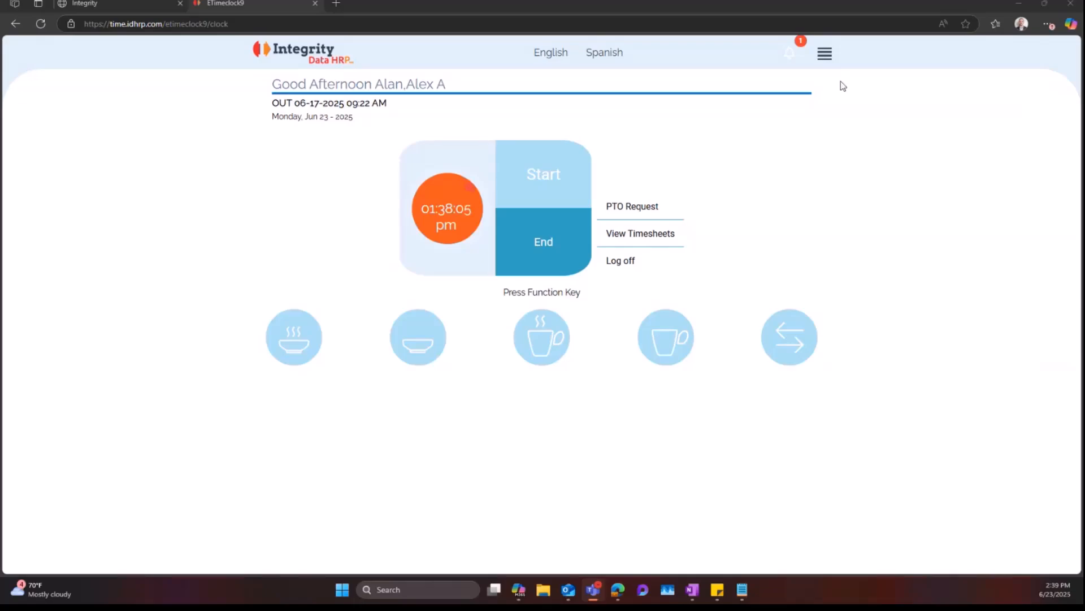
Step: Review the employee's available hours in the PTO Banks and return to the clock page
left_click(825, 57)
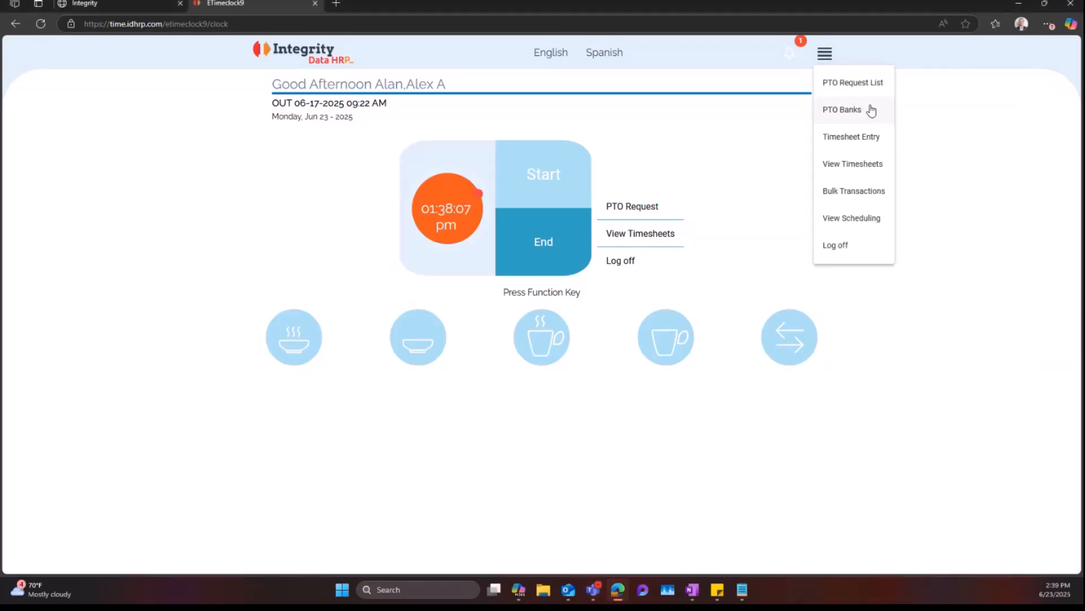
left_click(873, 113)
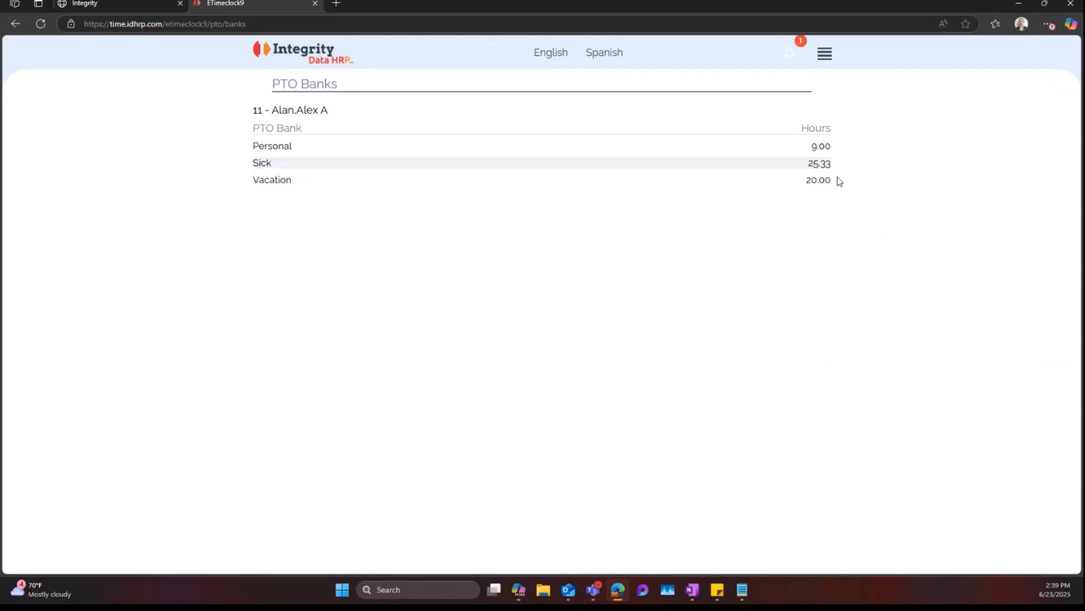
left_click(825, 54)
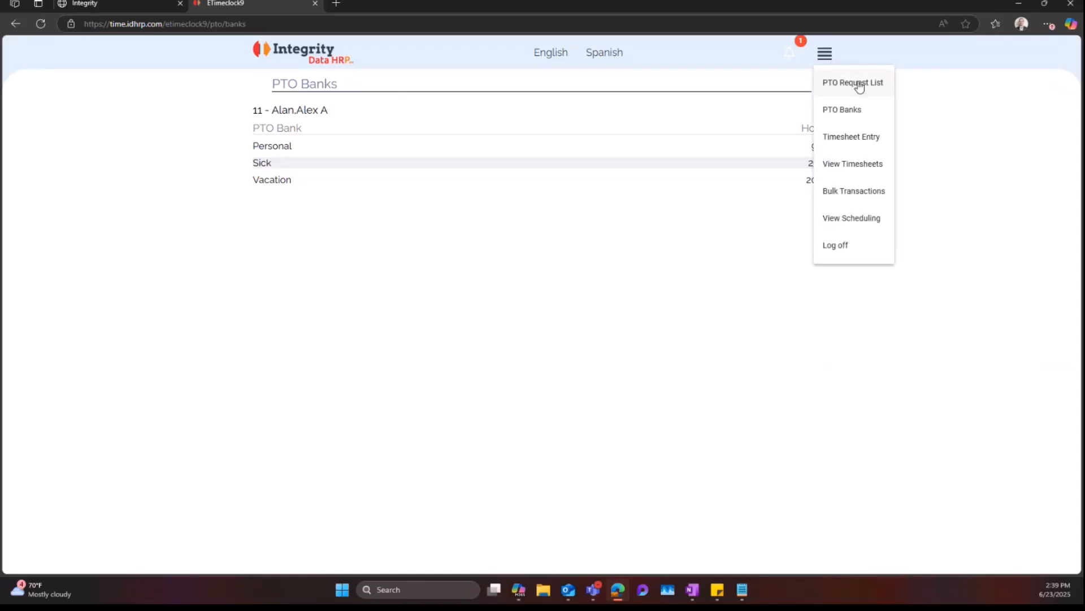
left_click(314, 58)
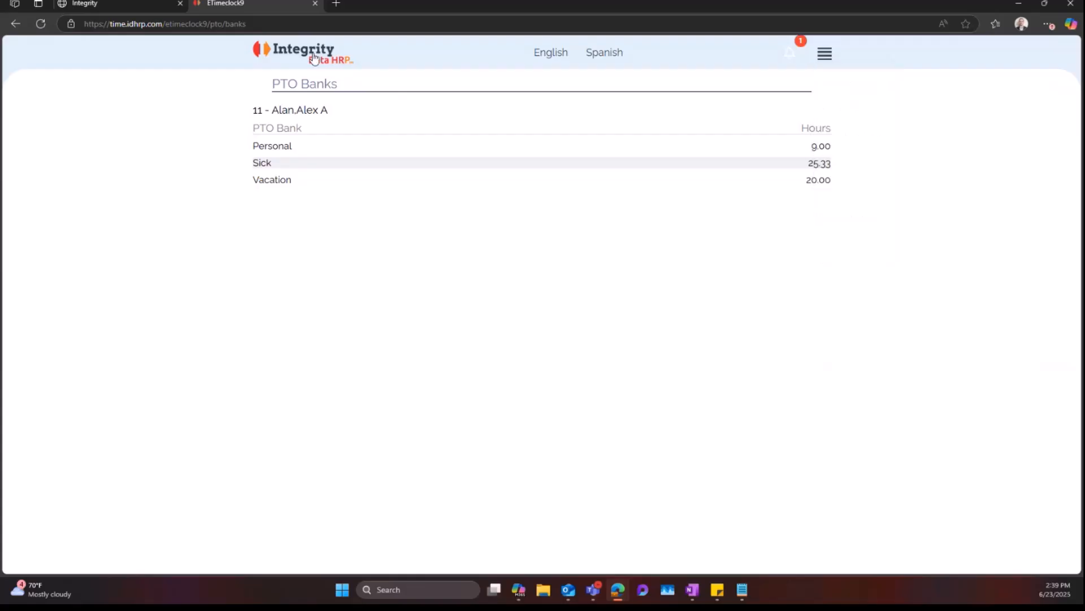
left_click(314, 58)
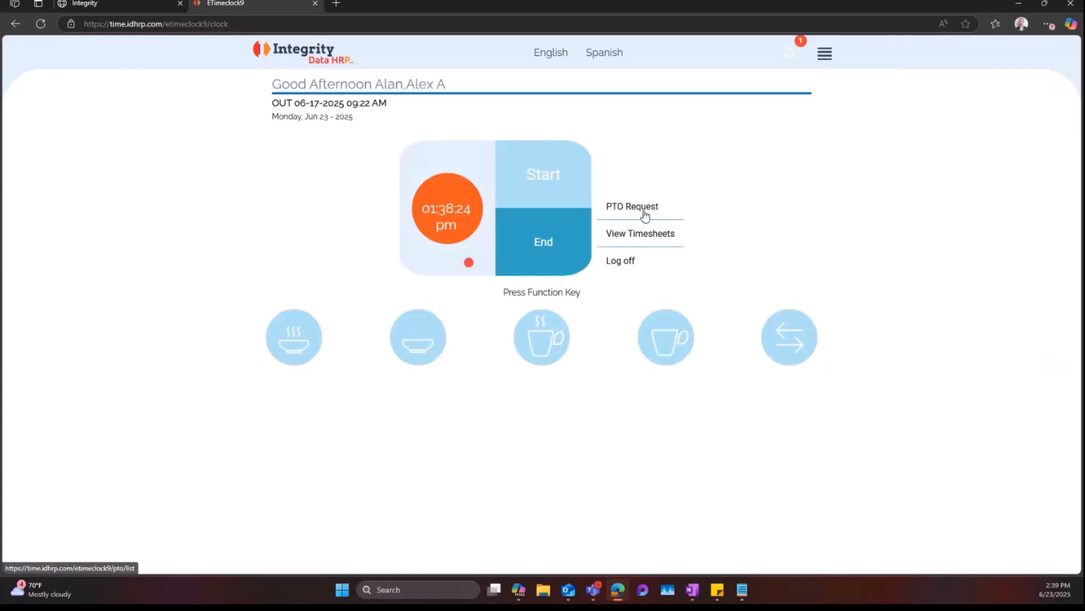
Step: Examine the employee's PTO requests in the June 2025 calendar and the 2025 list, ending back in the calendar view
left_click(645, 216)
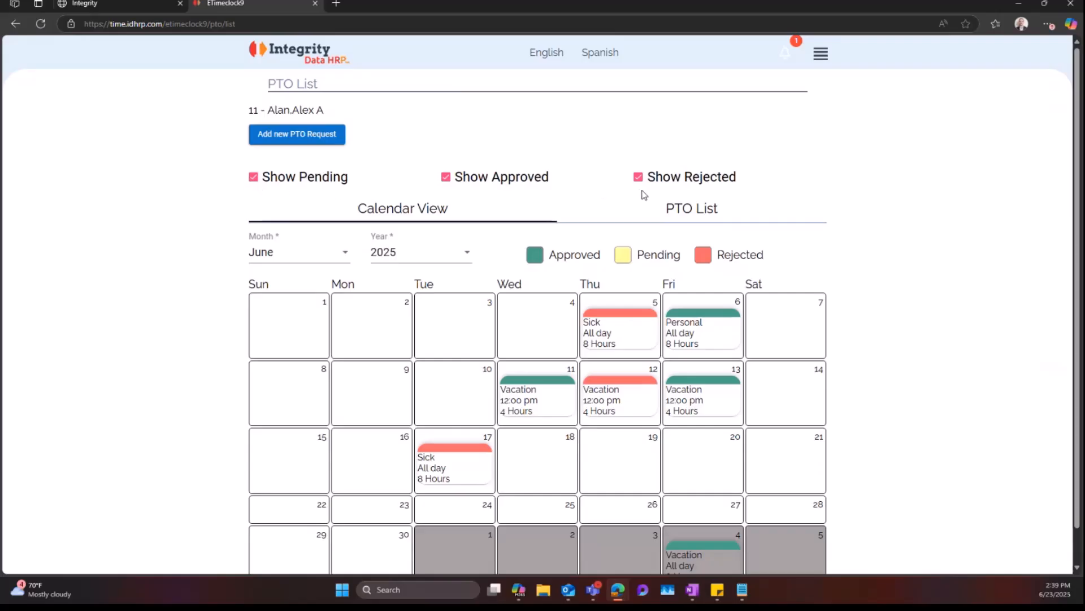
scroll(645, 195, "down", 1)
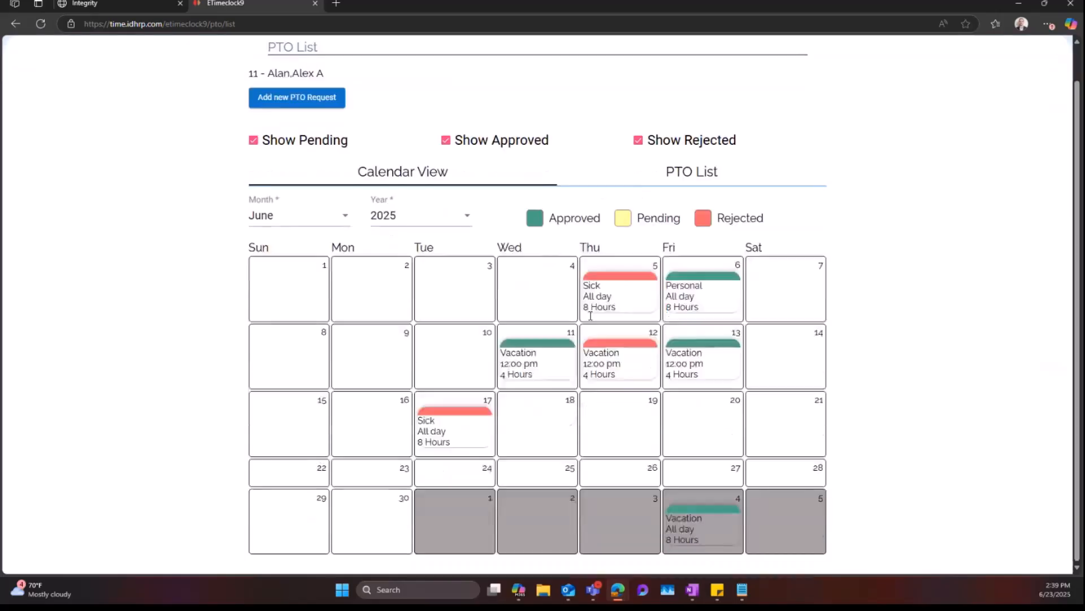
left_click(658, 182)
scroll(630, 203, "down", 1)
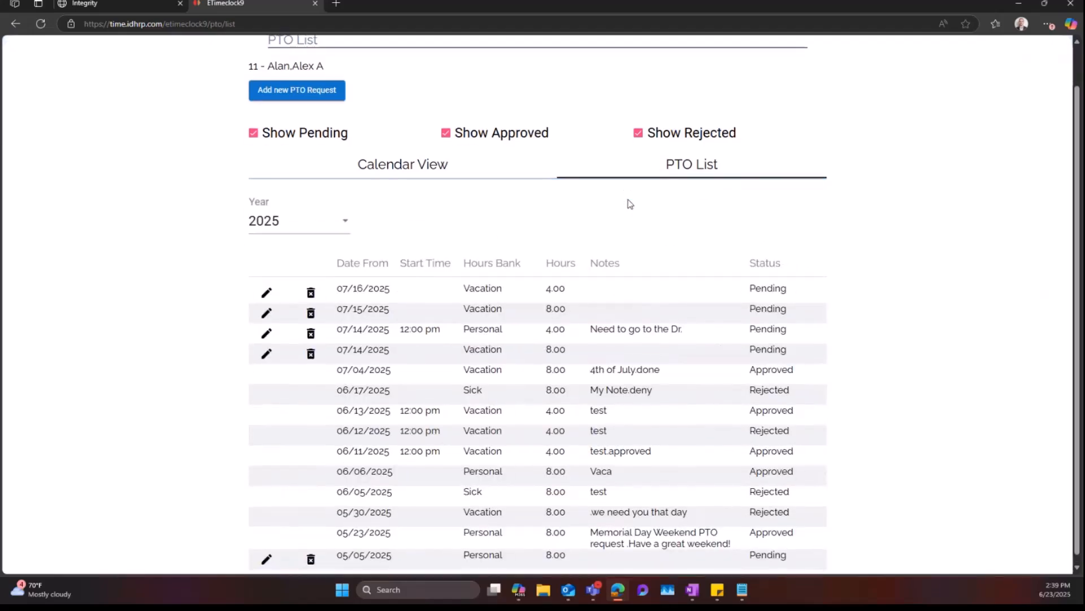
scroll(632, 210, "down", 1)
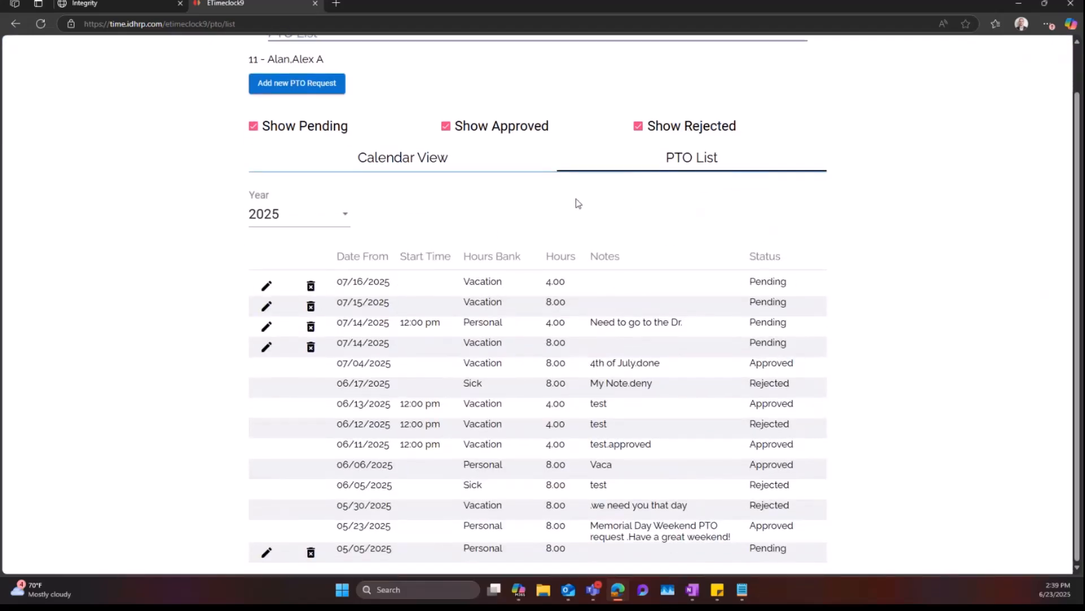
scroll(579, 203, "up", 1)
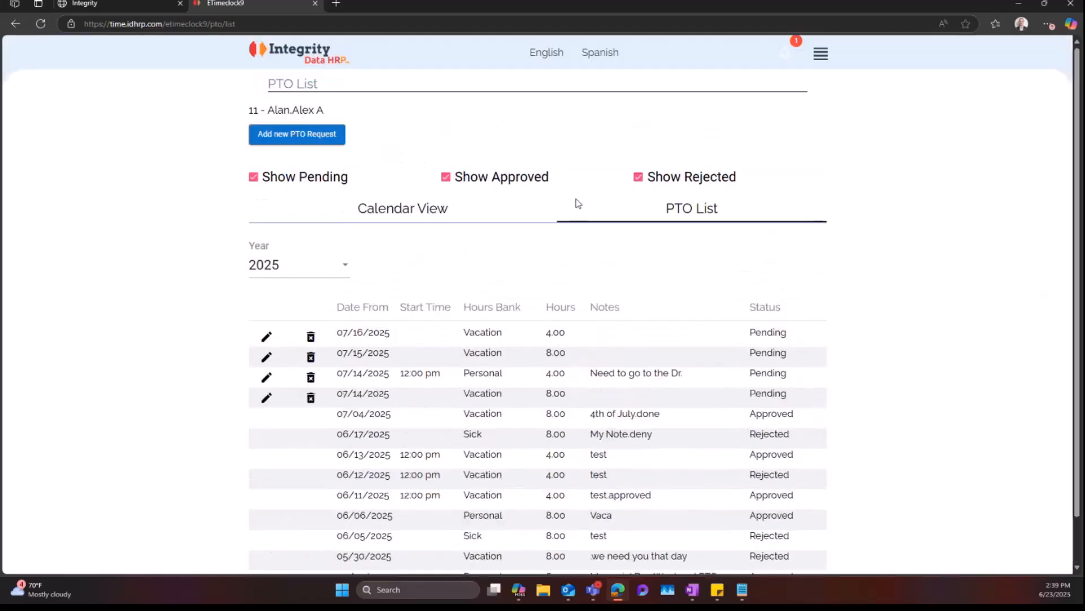
left_click(427, 210)
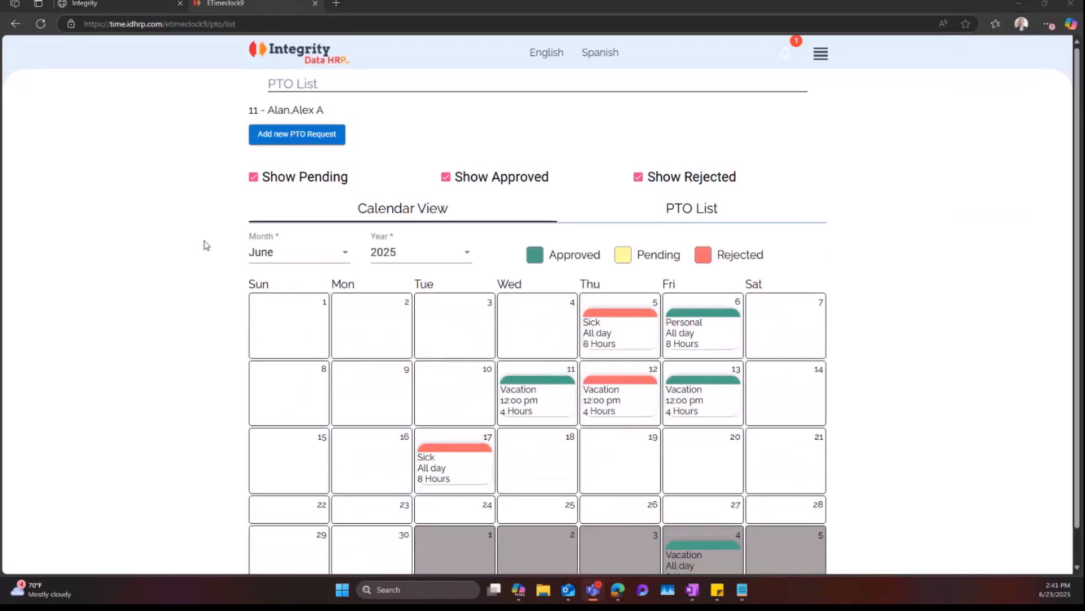
Step: Start a new PTO request dated 8/4/2025 with 8 hours per day
left_click(277, 143)
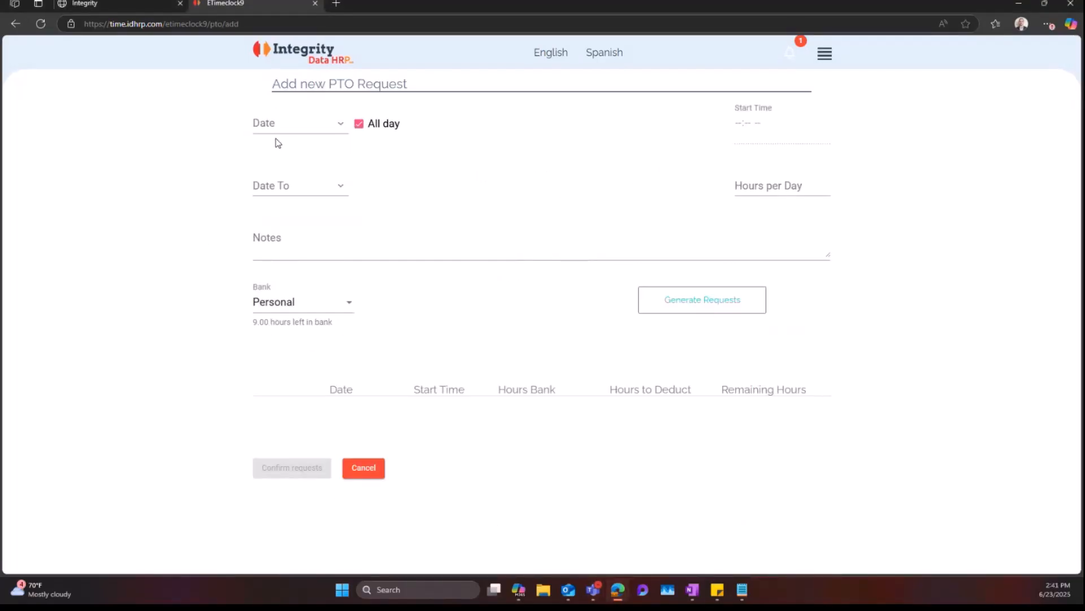
left_click(341, 127)
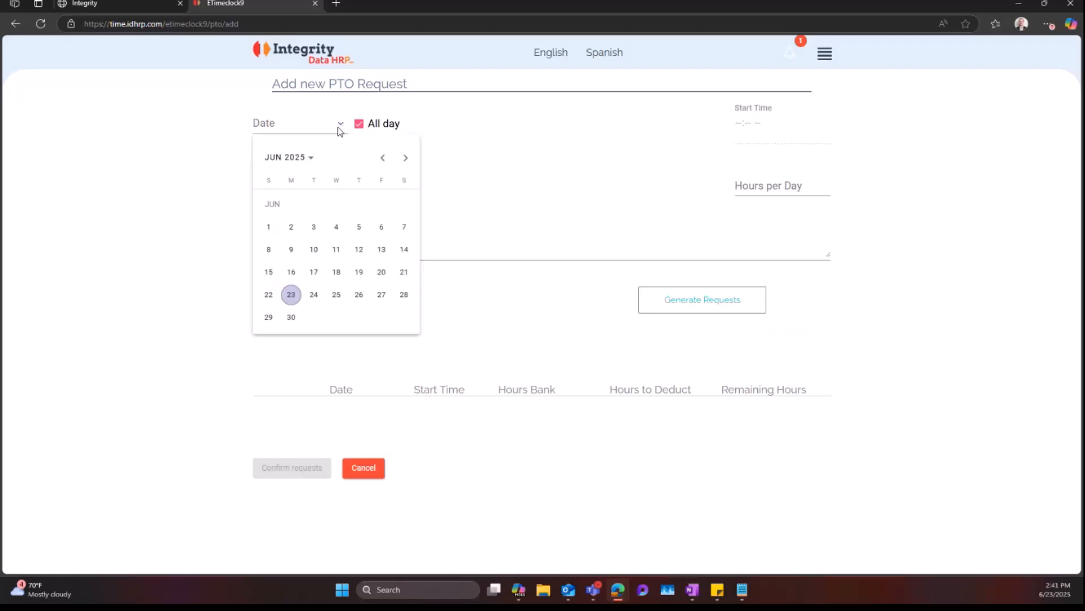
left_click(407, 159)
left_click(406, 158)
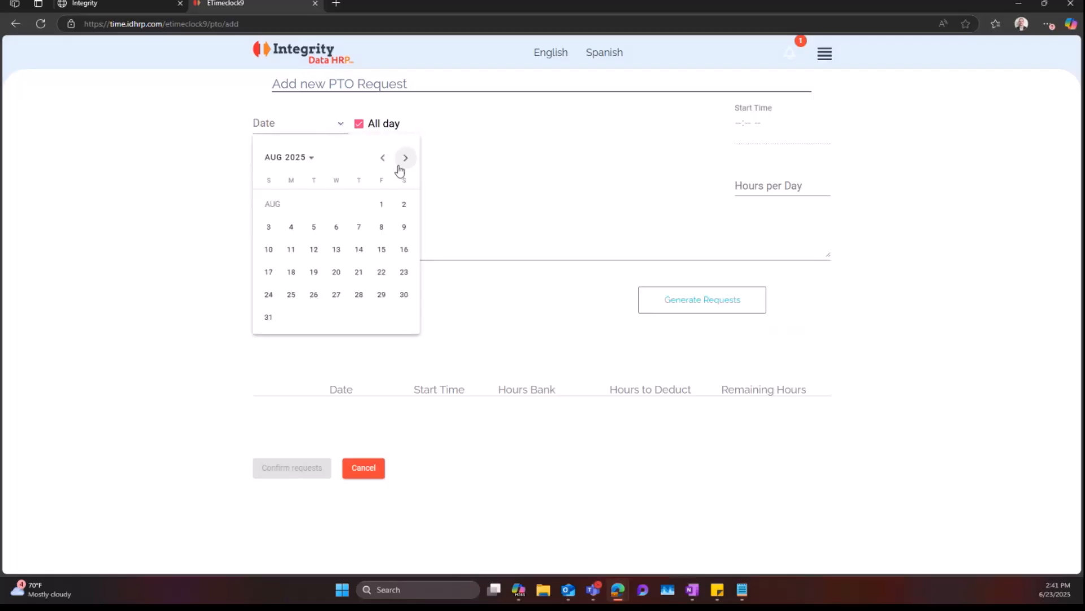
left_click(291, 229)
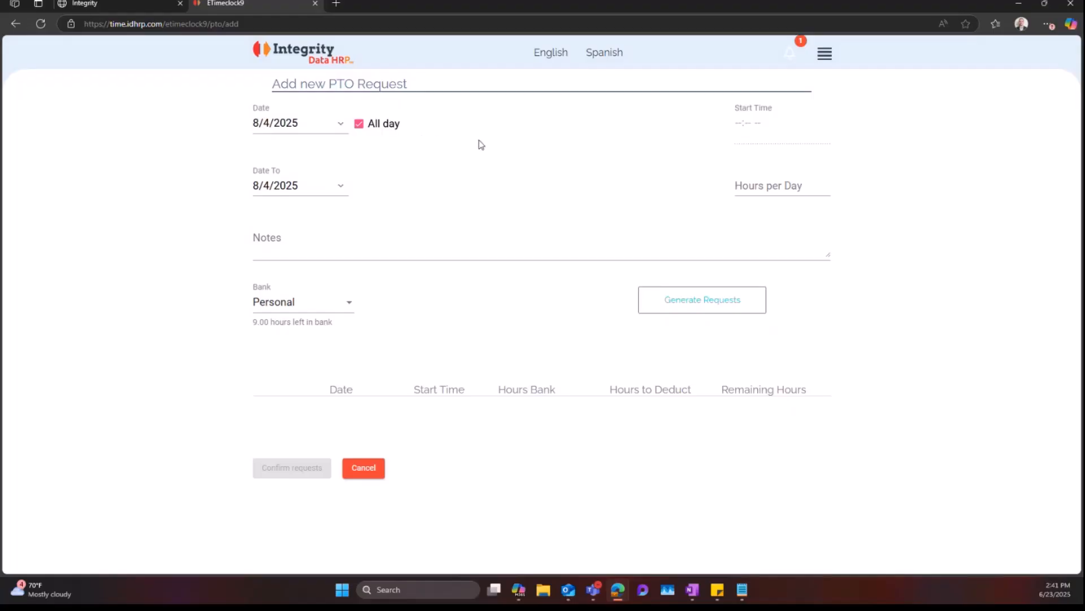
left_click(753, 184)
type("8")
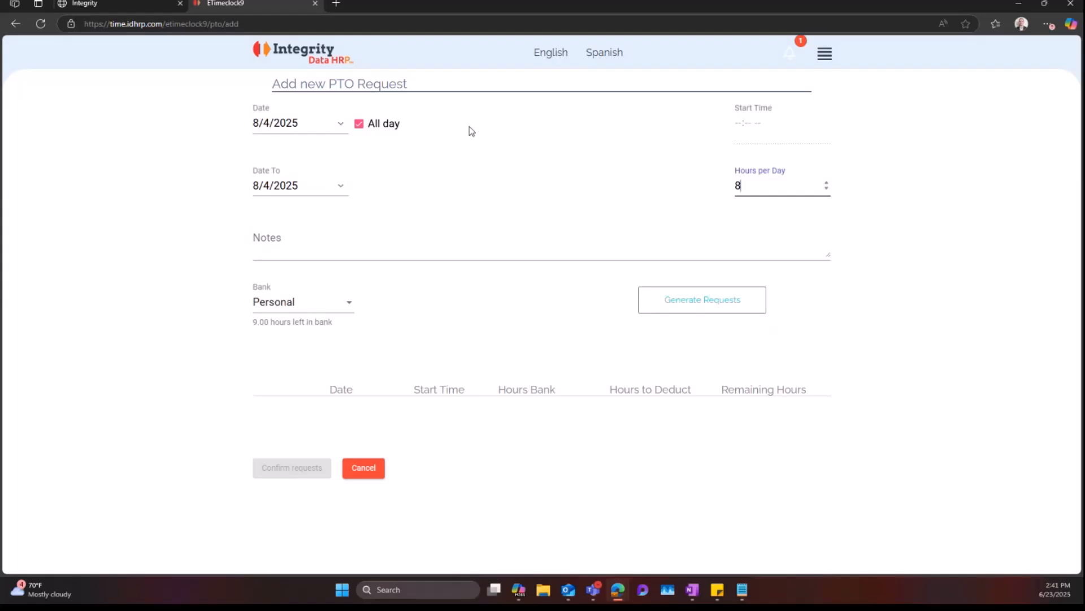
Step: Make the request partial-day, starting at 02:30 PM with 2 hours per day
left_click(384, 132)
left_click(825, 122)
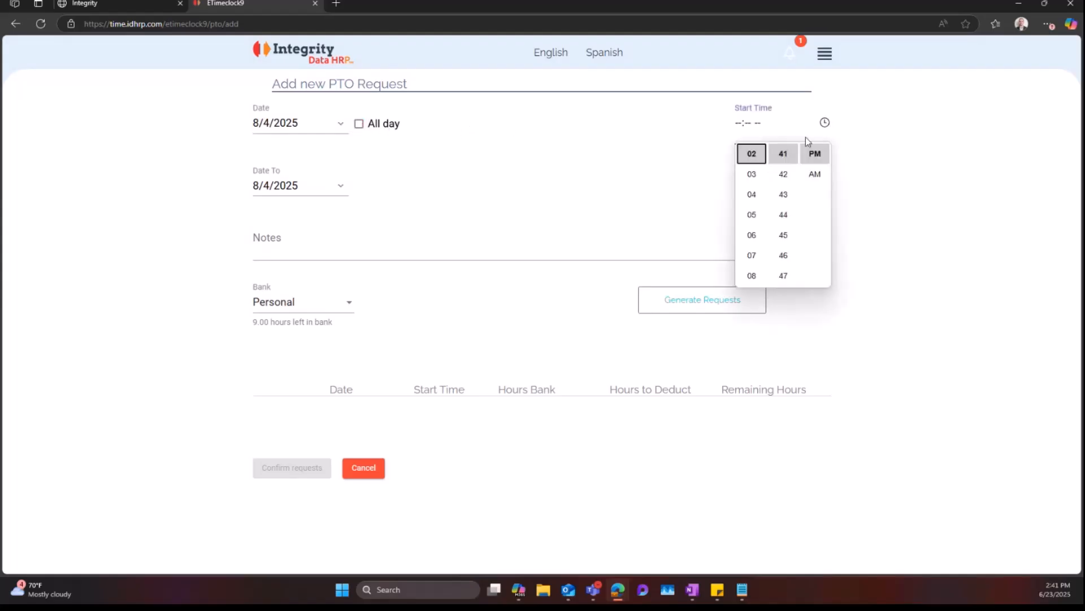
scroll(785, 180, "up", 3)
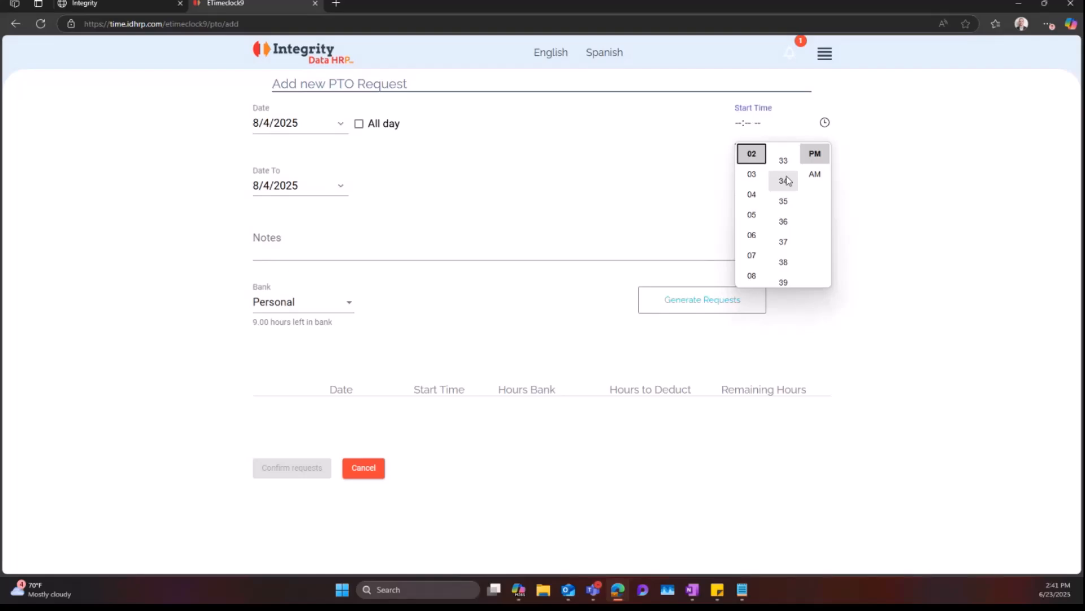
scroll(786, 181, "up", 1)
left_click(783, 155)
left_click(697, 218)
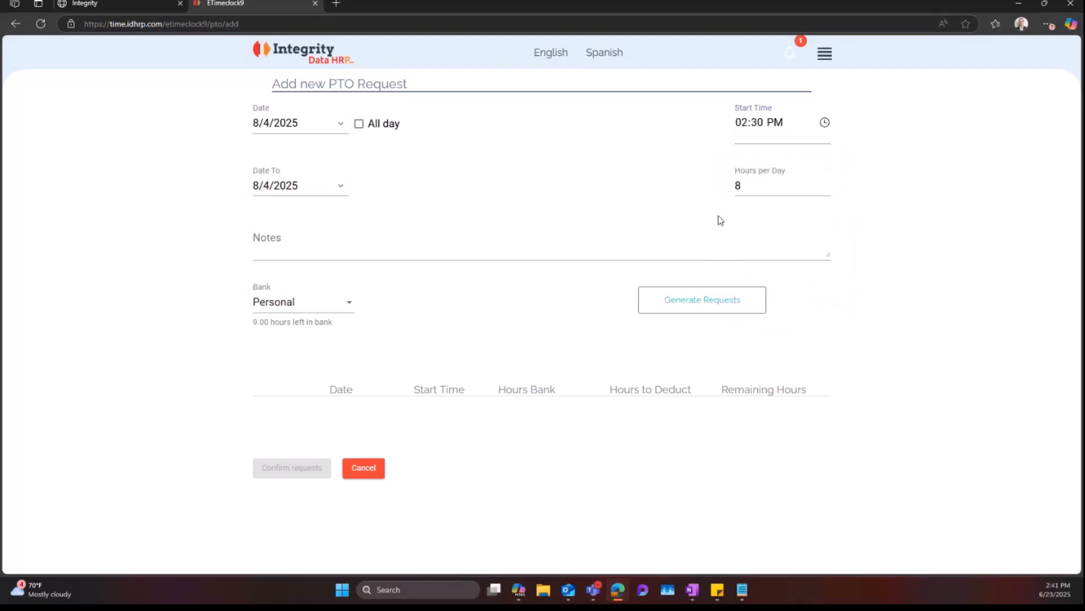
double_click(755, 187)
Step: Add the note "Dr. Visit" to the PTO request
left_click(377, 253)
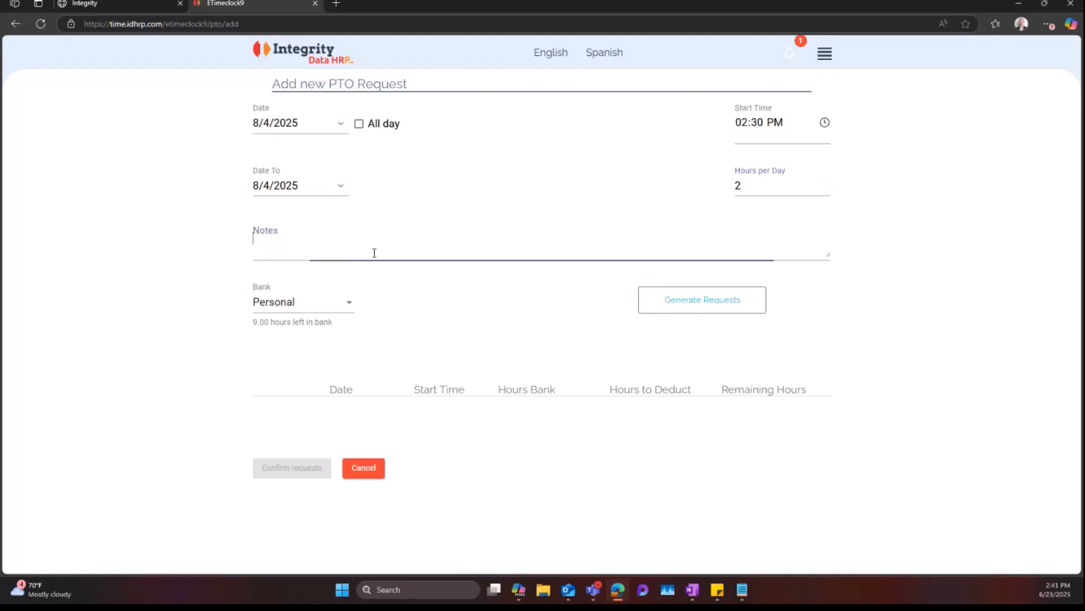
type("Dr. V")
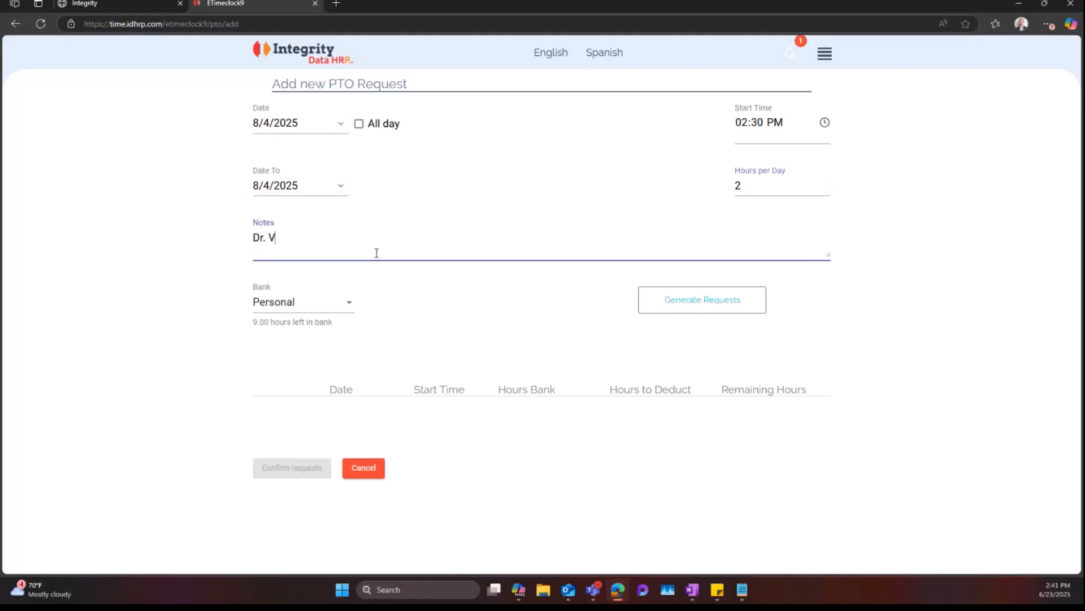
type("isit")
Step: Keep Personal as the request's hours bank, and generate and confirm the PTO request
left_click(287, 302)
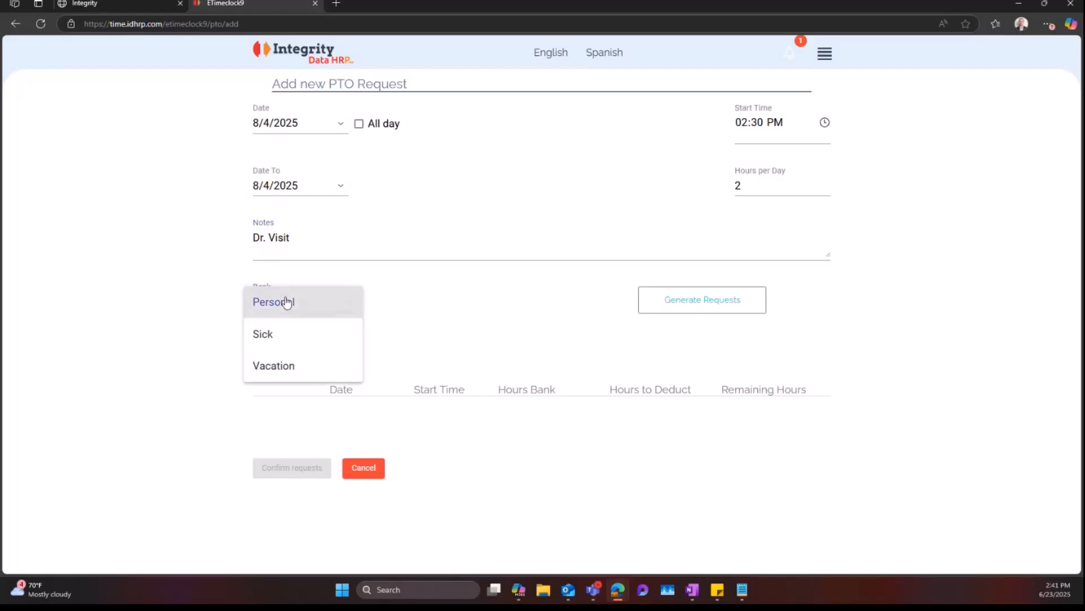
left_click(409, 307)
left_click_drag(256, 323, 329, 327)
left_click(365, 340)
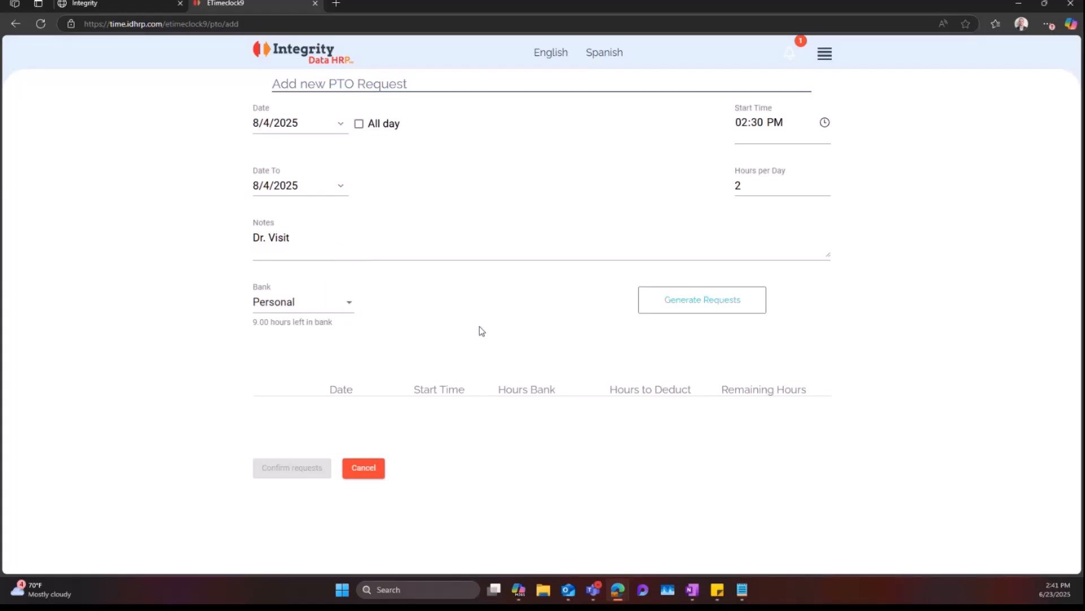
left_click(727, 308)
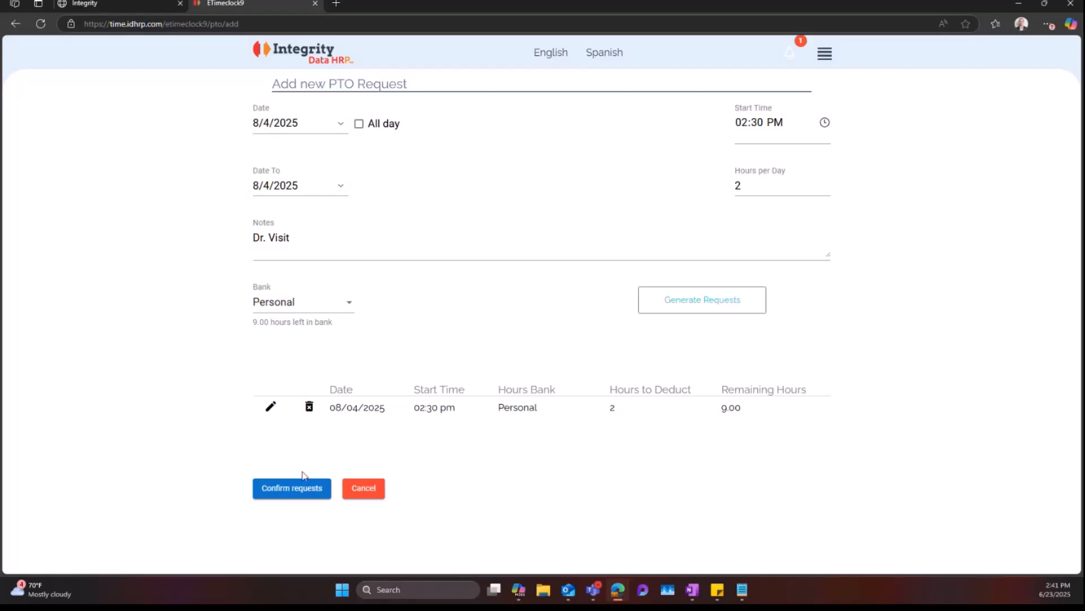
left_click(296, 488)
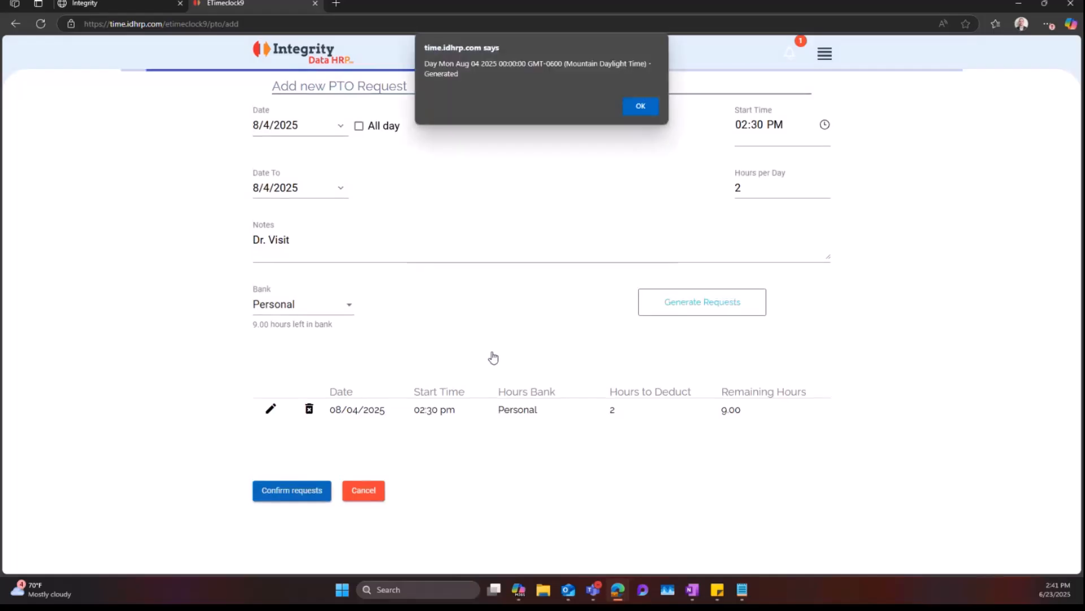
Step: Acknowledge the generated PTO request and display August 2025 in the PTO calendar
left_click(642, 106)
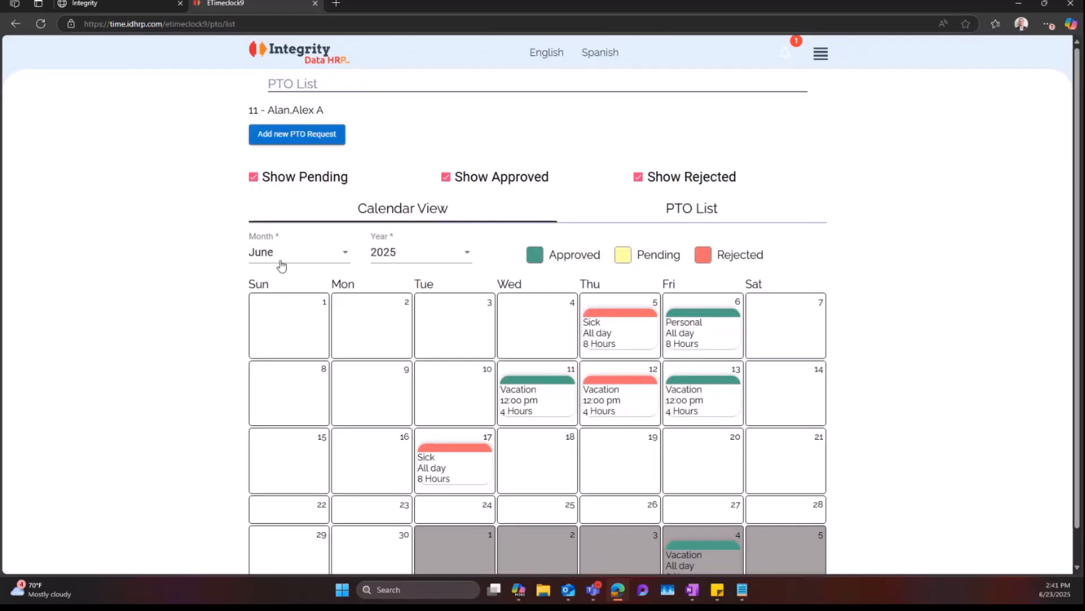
left_click(334, 259)
left_click(334, 313)
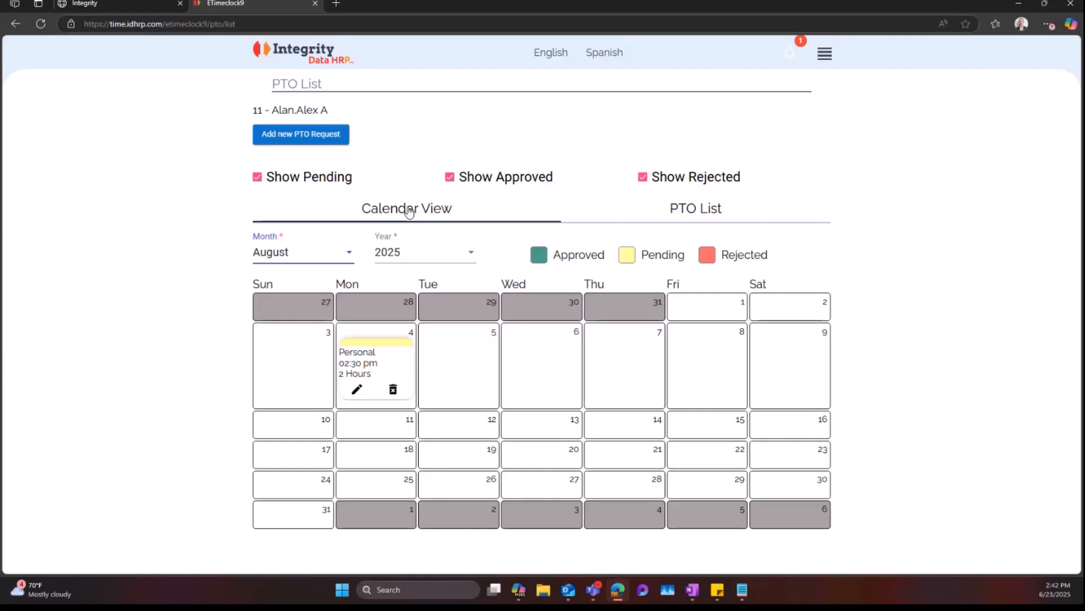
Step: Return to the clock screen and view the employee's timesheet for pay period 04/27/2025 - 05/03/2025
left_click(318, 66)
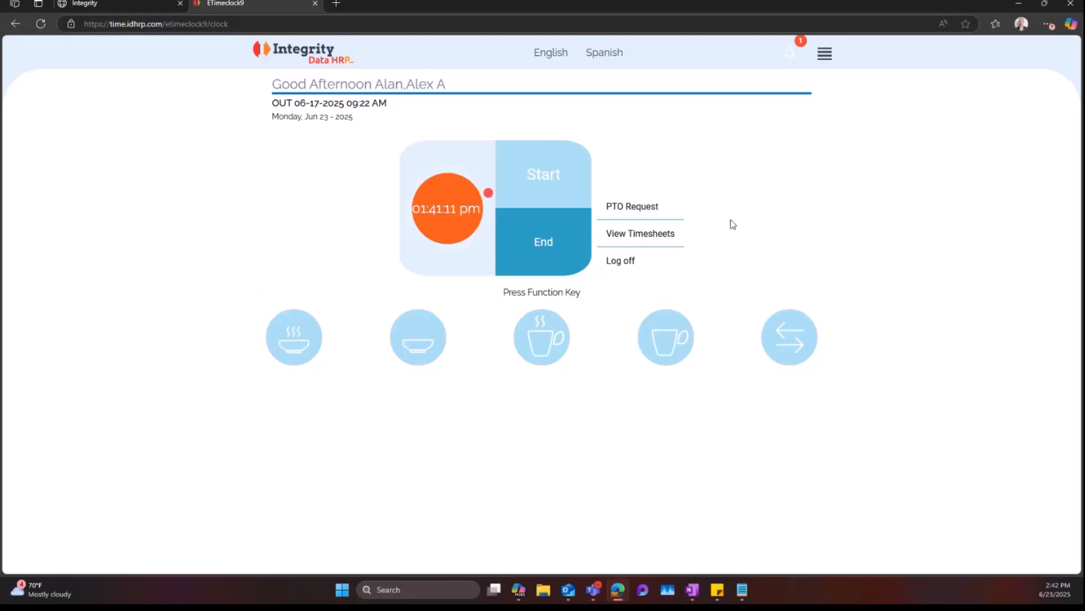
left_click(659, 242)
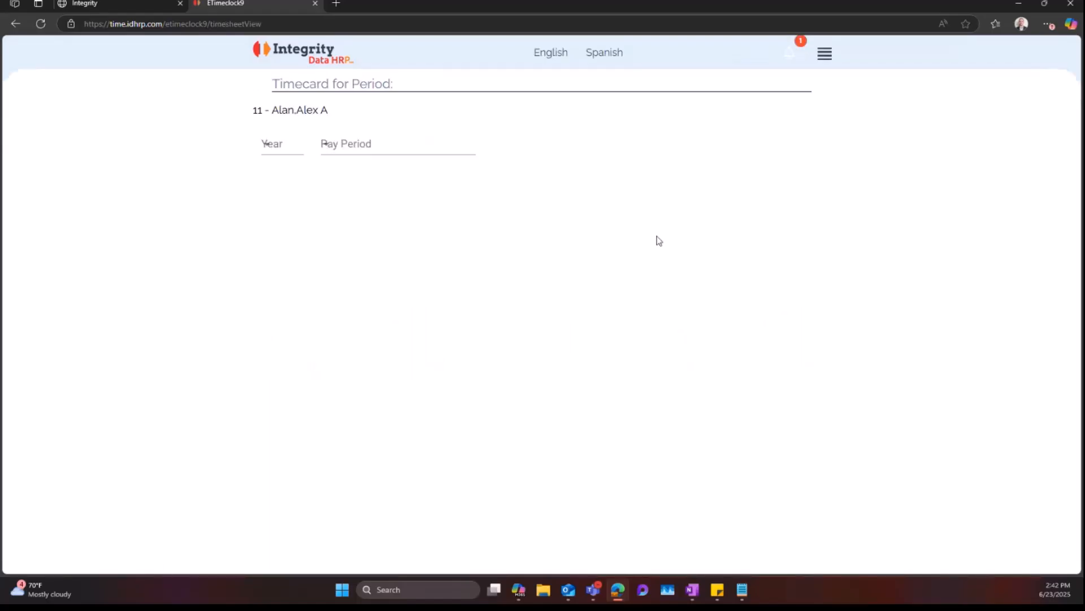
left_click(338, 151)
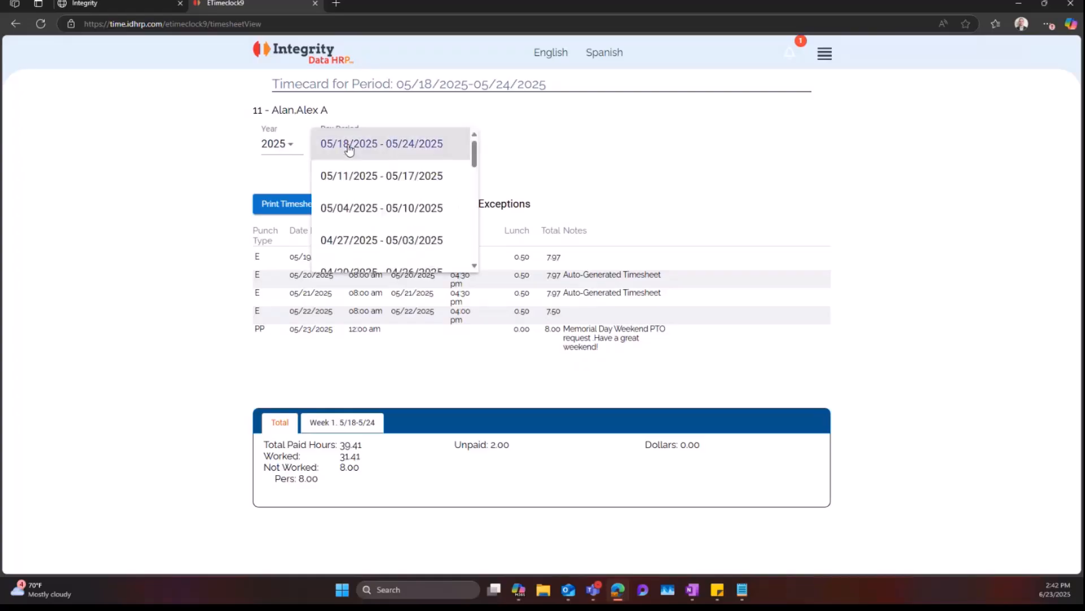
left_click(379, 243)
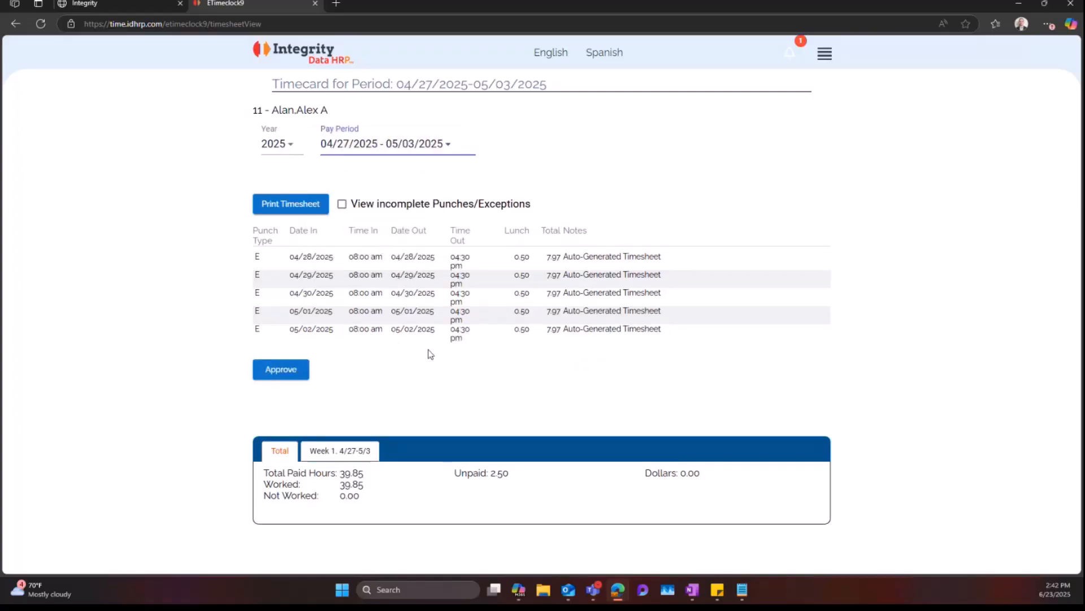
Step: Approve the 04/27/2025 - 05/03/2025 timesheet and accept the attestation that the time worked is accurate
left_click(287, 375)
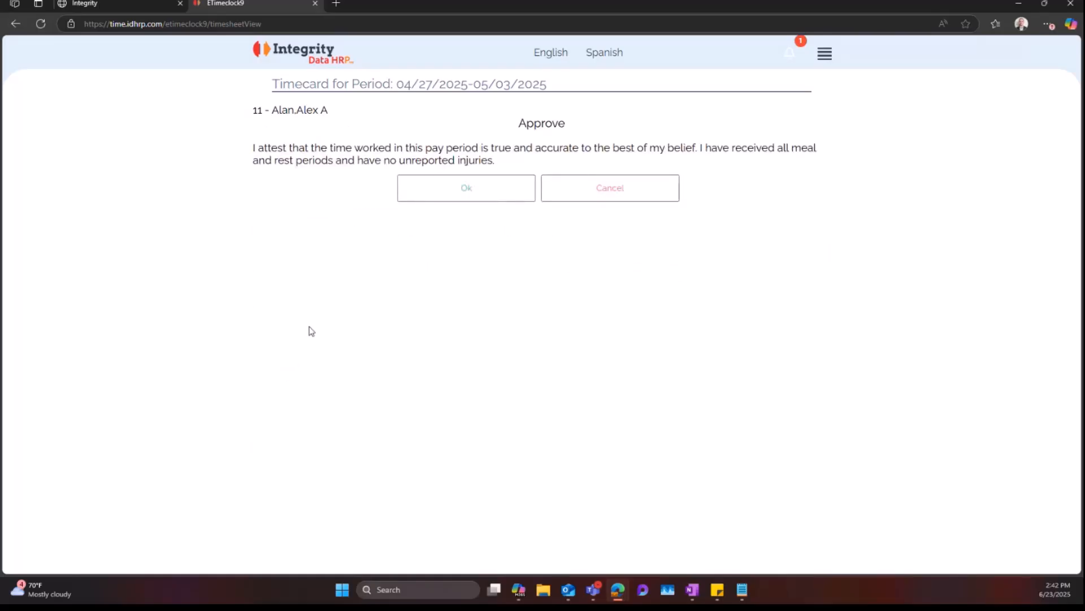
left_click(454, 197)
left_click(627, 91)
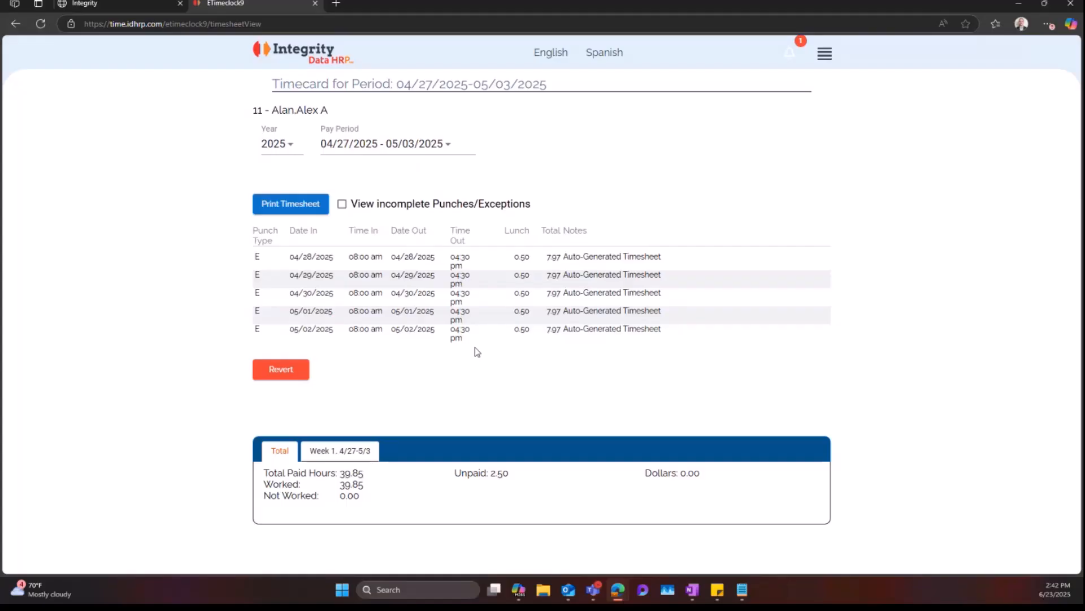
Step: Log off the current employee and sign in to the time clock with another employee's badge ID
left_click(333, 57)
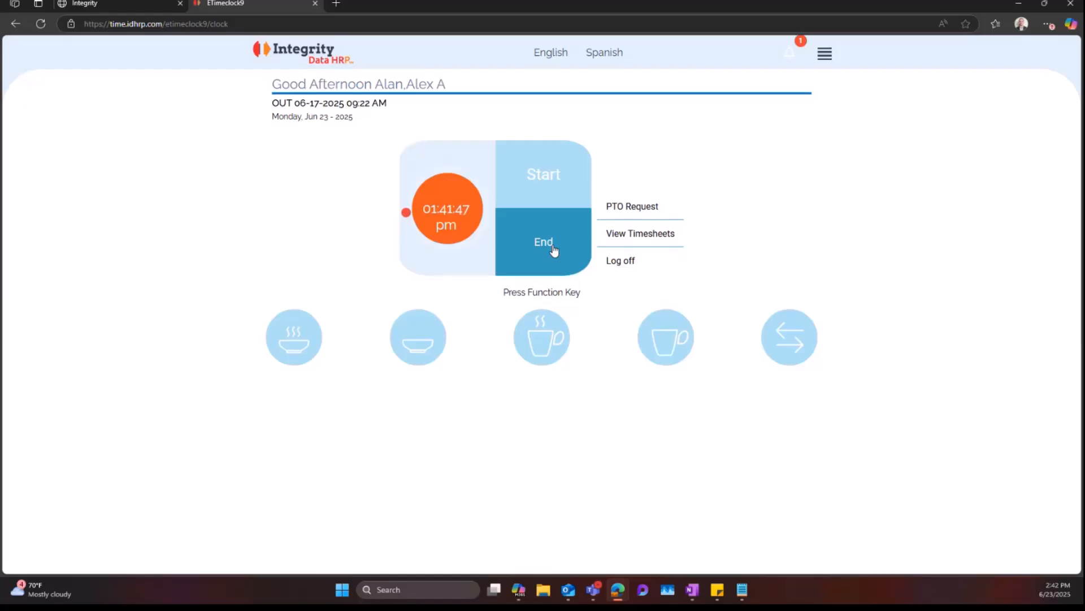
left_click(622, 264)
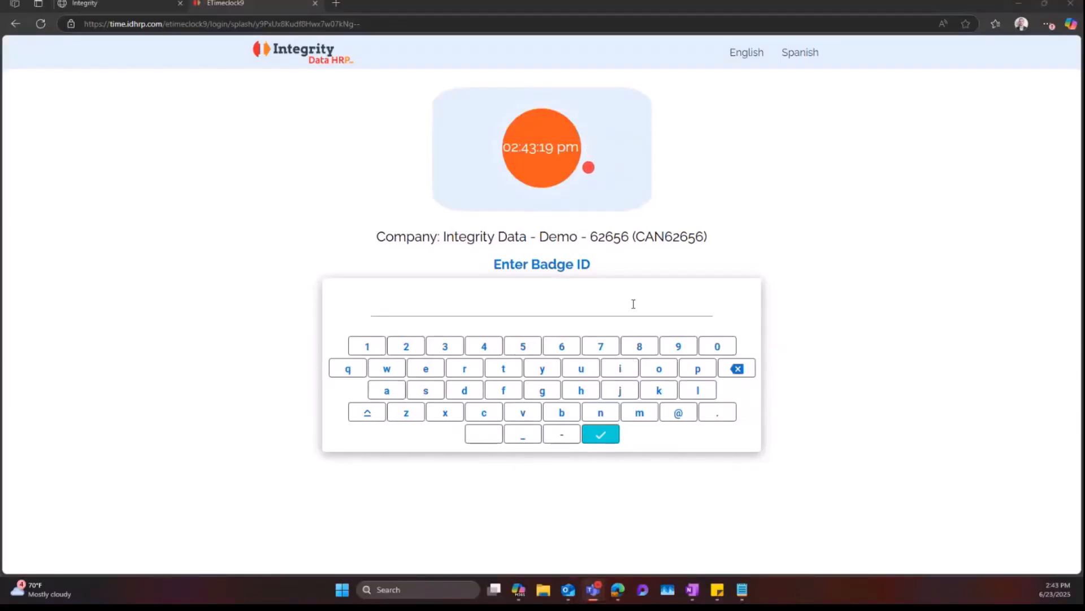
left_click(634, 303)
type("31")
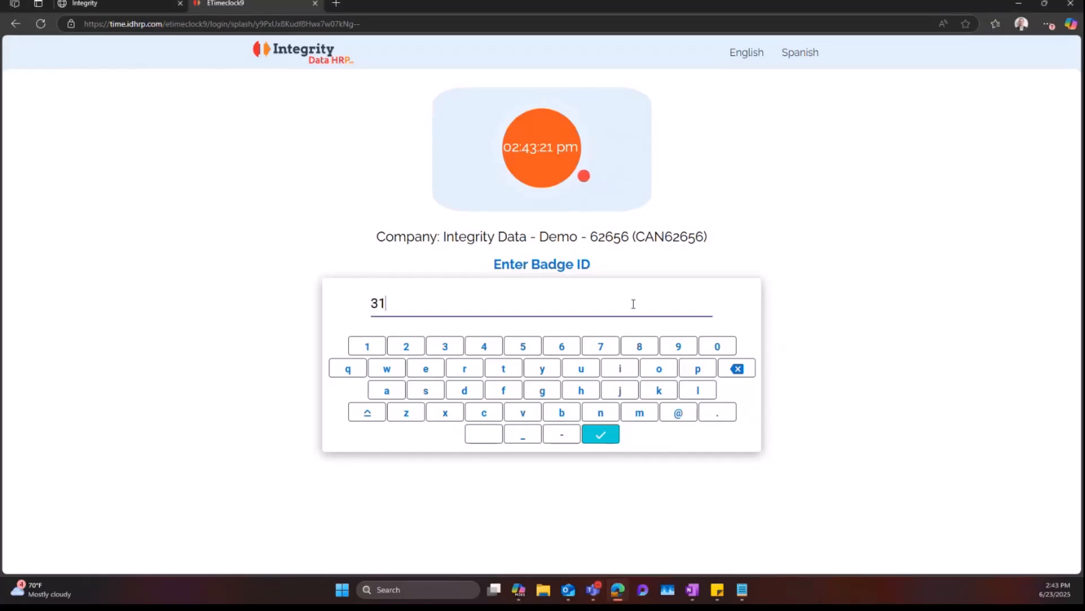
left_click(599, 433)
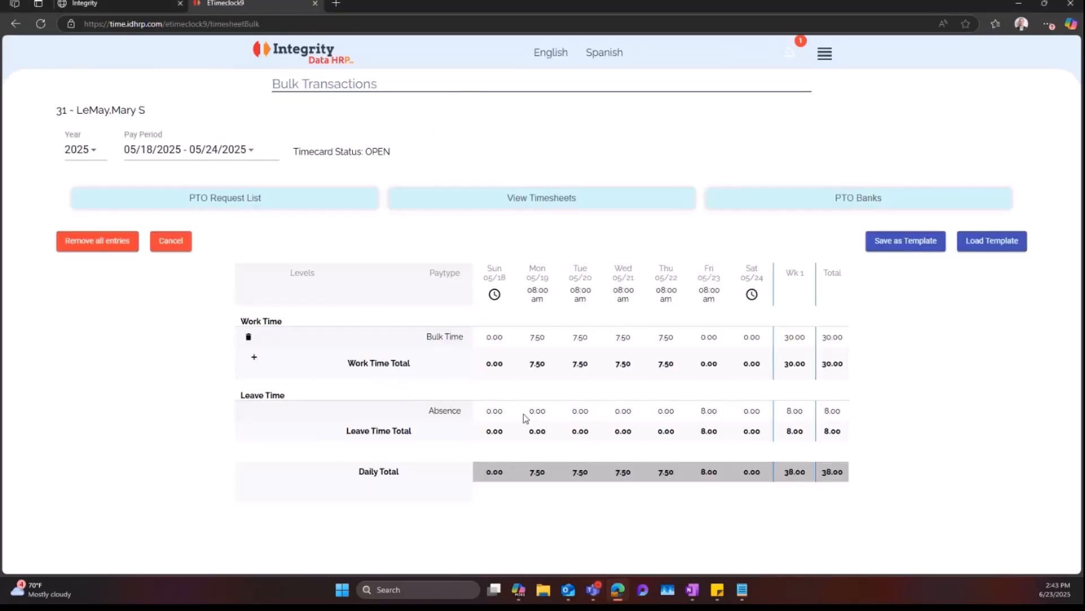
Step: Replace the existing work time row with a new one for Job 102, task Production, position Foreman, pay type Bulk Time
left_click(249, 337)
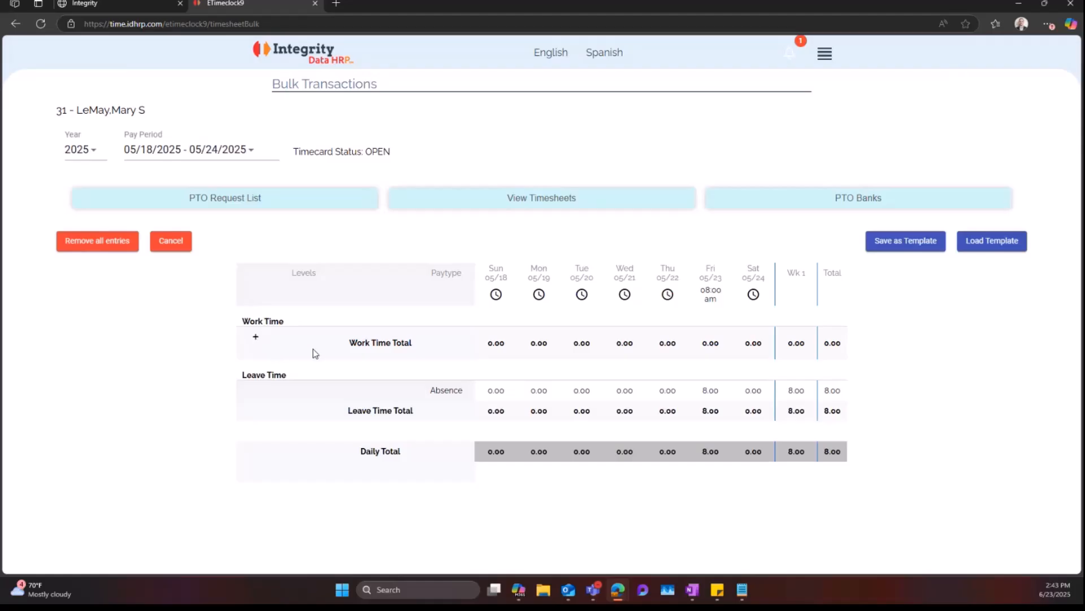
left_click(255, 337)
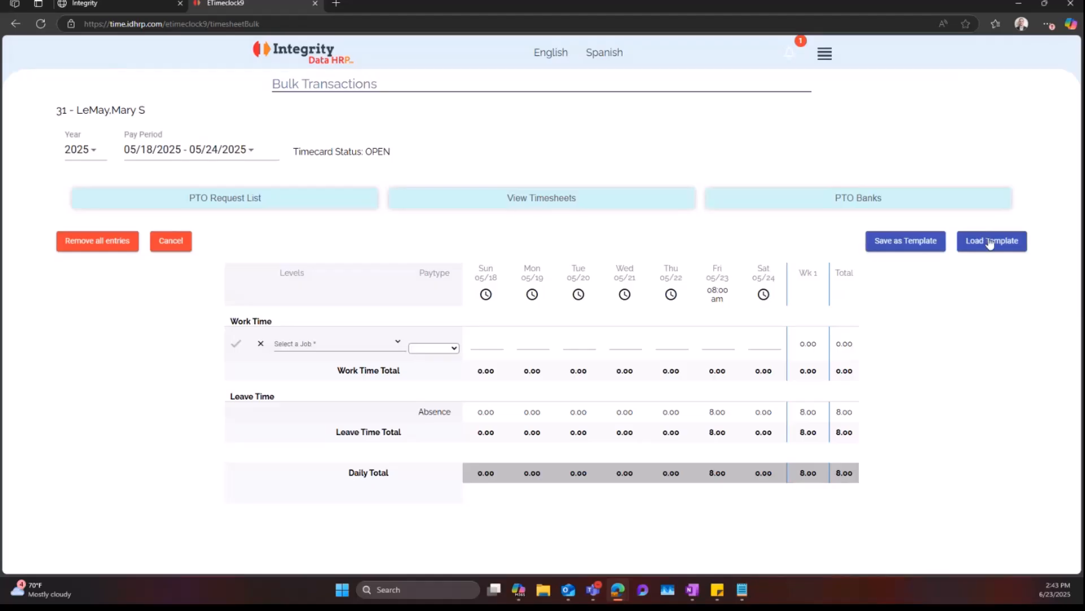
left_click(398, 343)
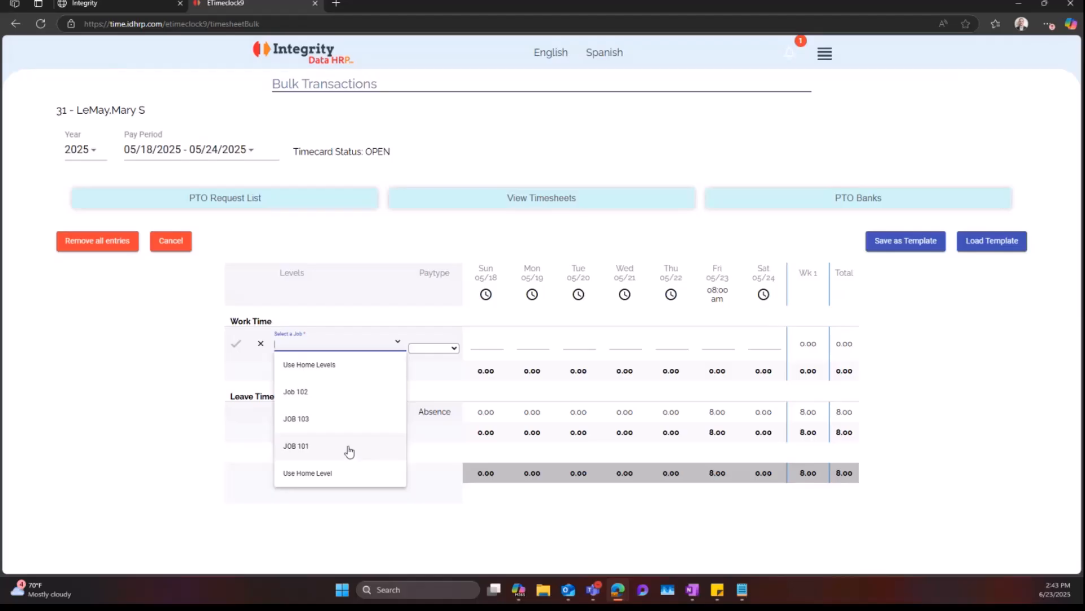
left_click(348, 402)
left_click(346, 377)
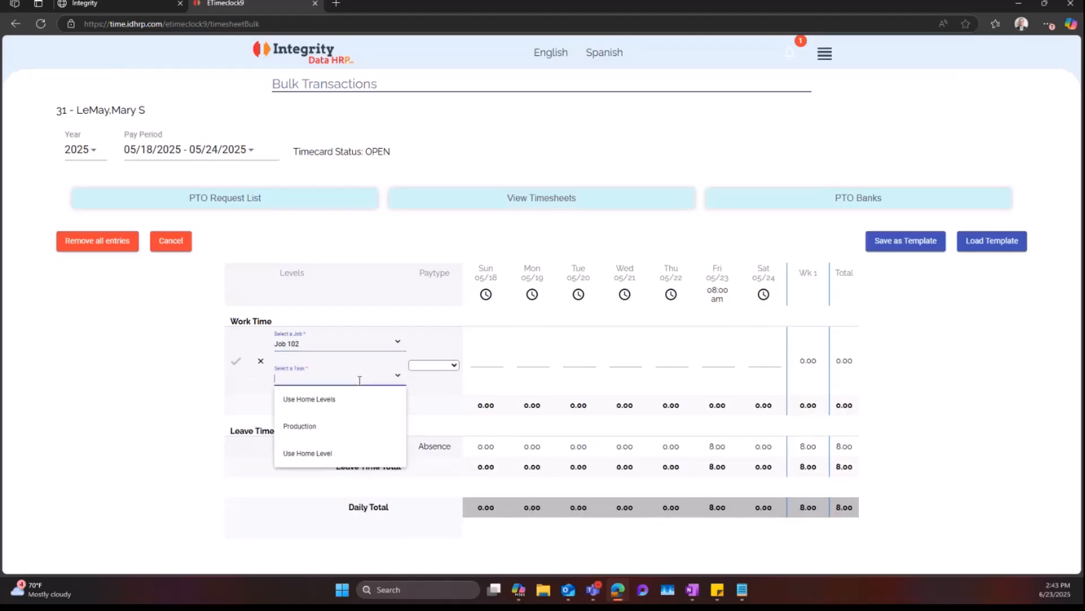
left_click(348, 424)
left_click(348, 418)
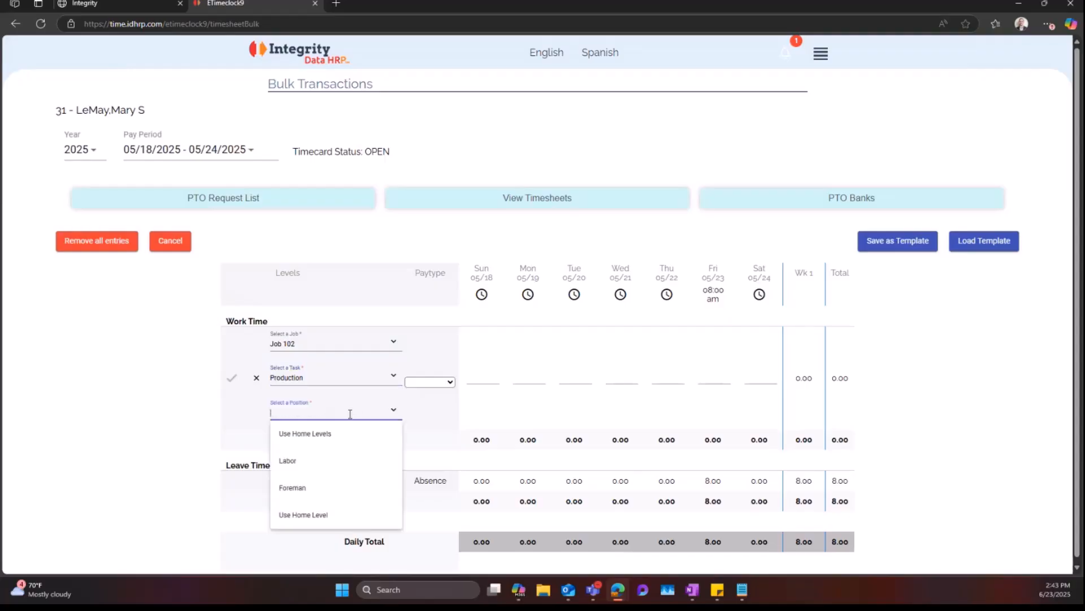
left_click(338, 484)
left_click(450, 382)
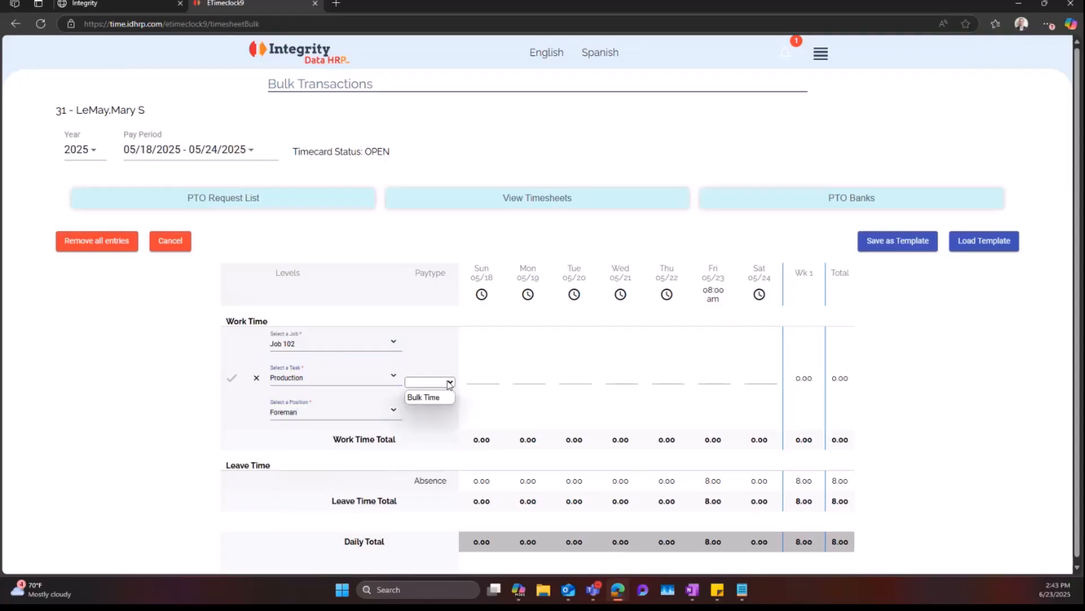
left_click(444, 403)
Step: Enter 8 hours for each day from Monday 05/19 through Friday 05/23 in the new work time row
left_click(524, 375)
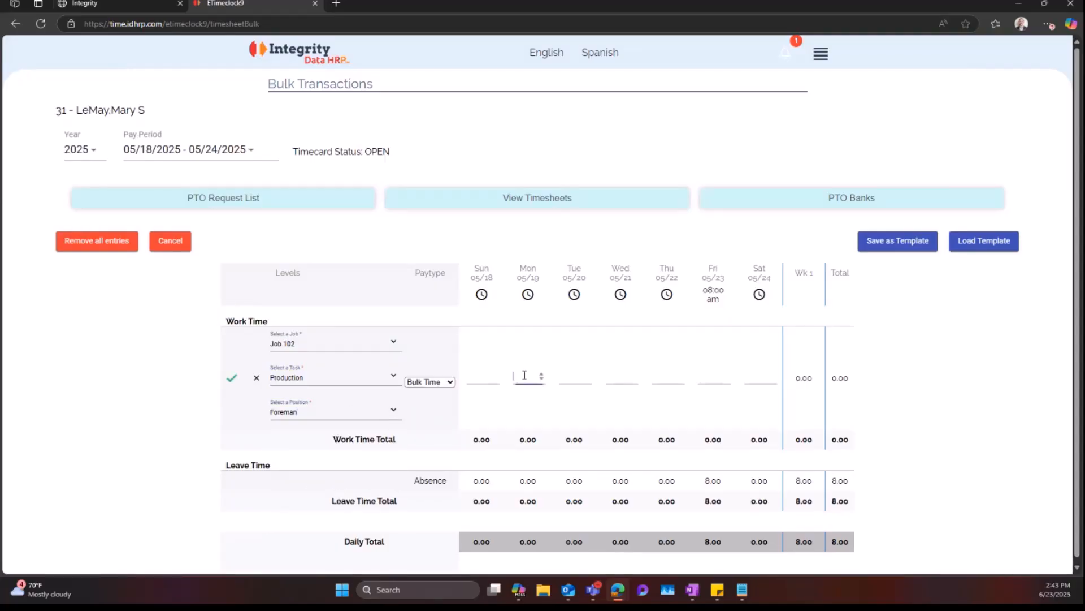
type("8")
left_click(584, 373)
type("8")
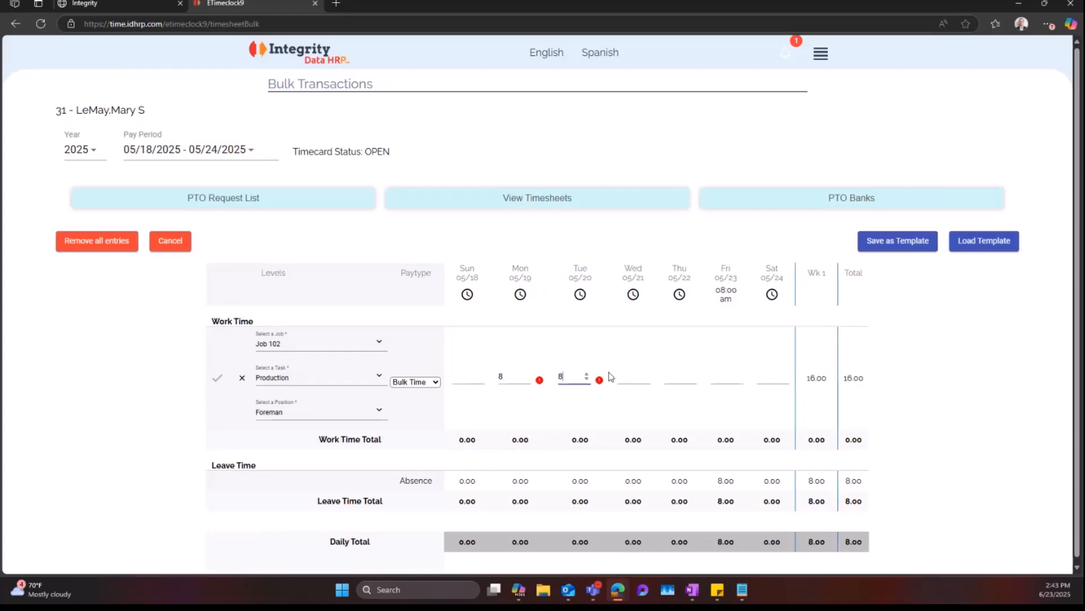
left_click(626, 376)
type("8")
left_click(676, 376)
type("8")
left_click(737, 377)
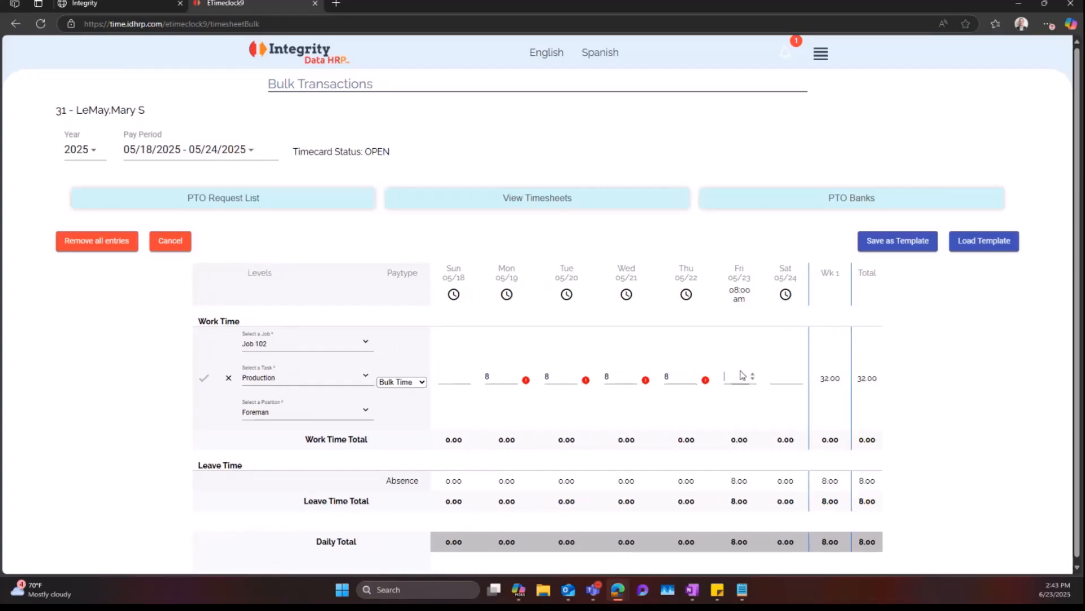
type("8")
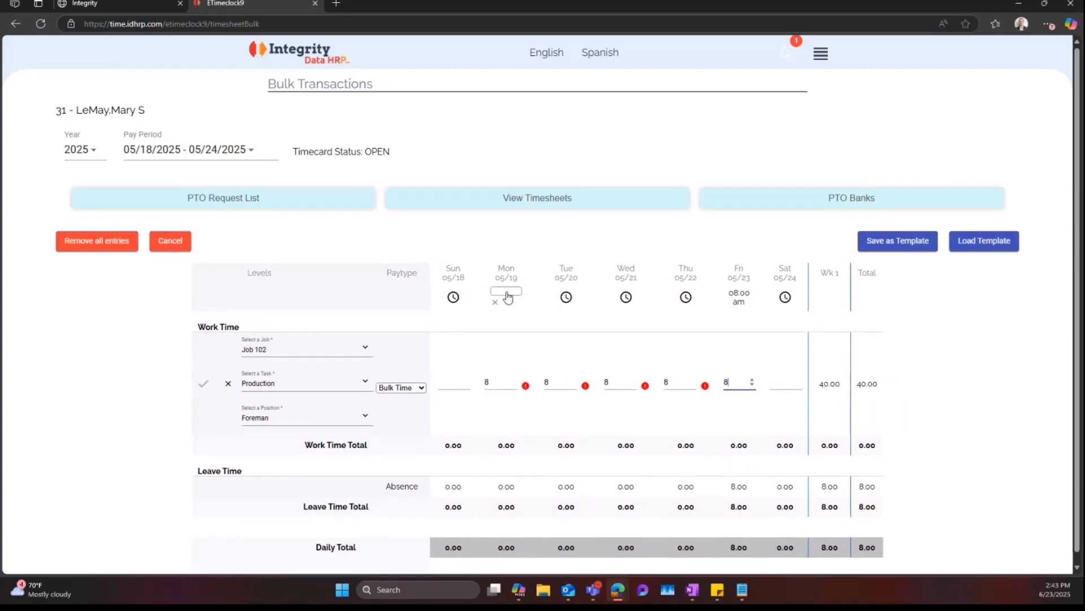
Step: Set the start time to 8:00 AM for Monday through Thursday and save the new work time row
left_click(507, 292)
left_click(587, 417)
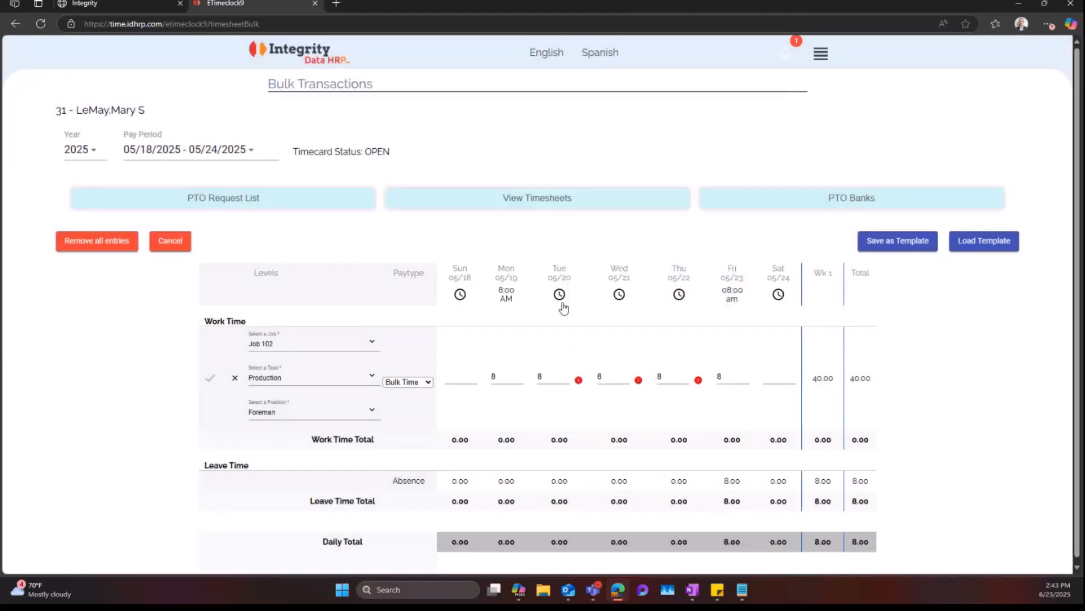
left_click(559, 295)
left_click(585, 418)
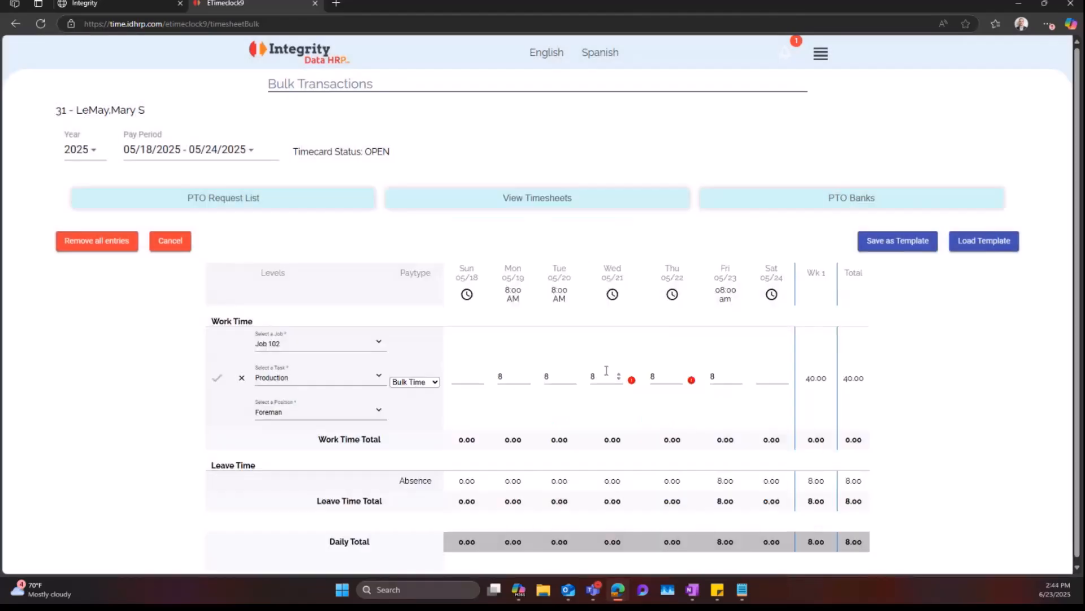
left_click(612, 295)
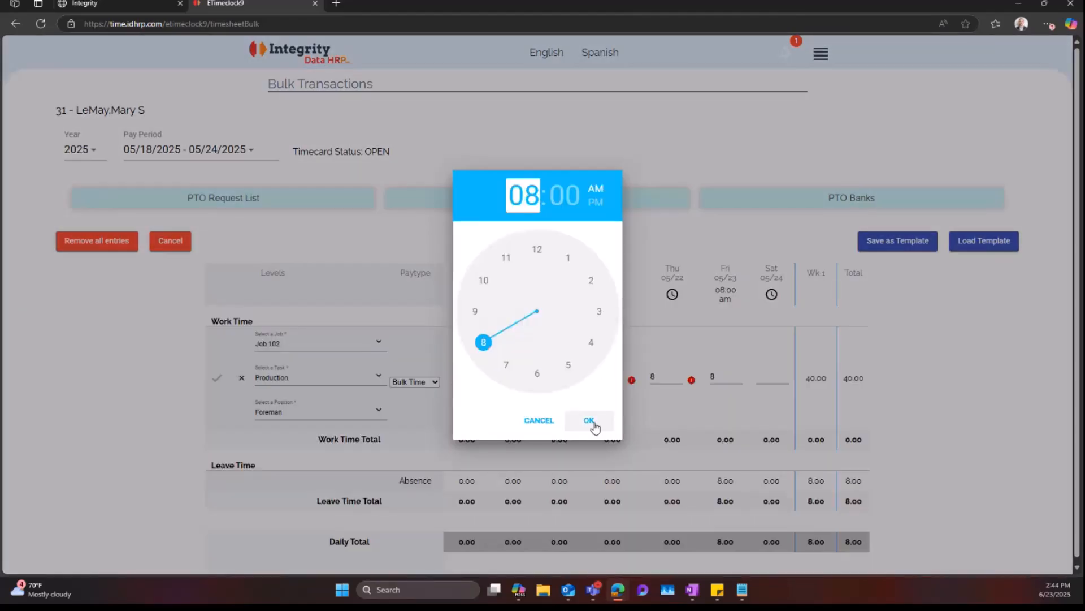
left_click(591, 423)
left_click(665, 292)
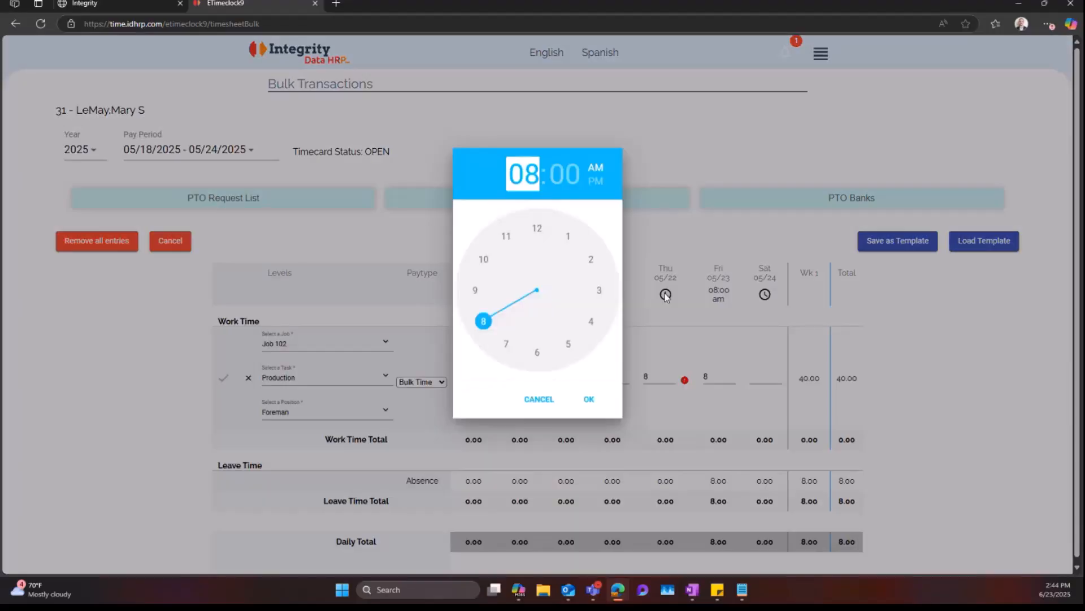
left_click(589, 422)
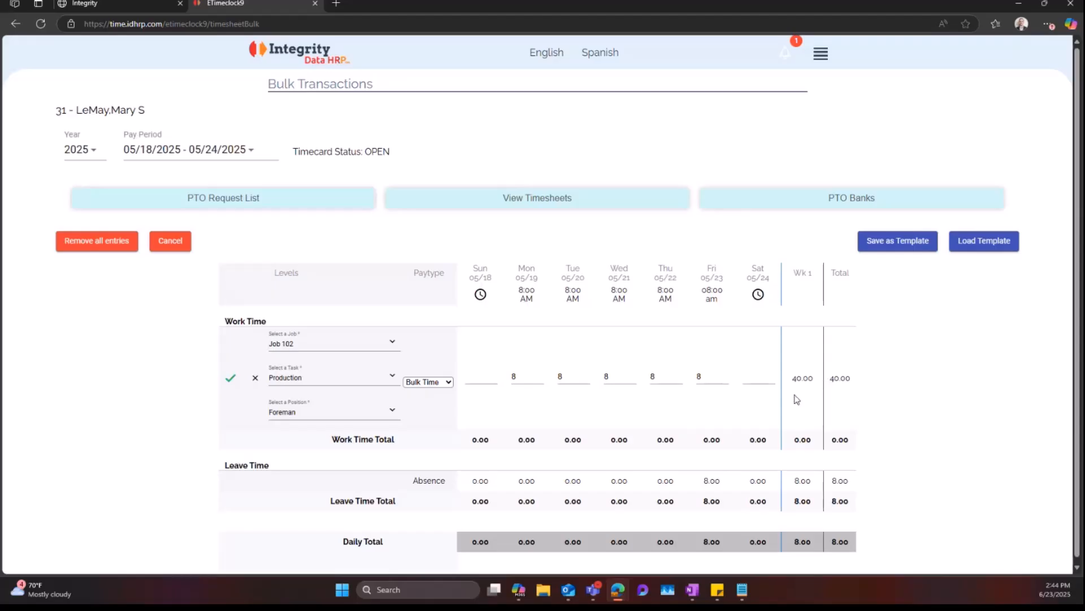
left_click(230, 379)
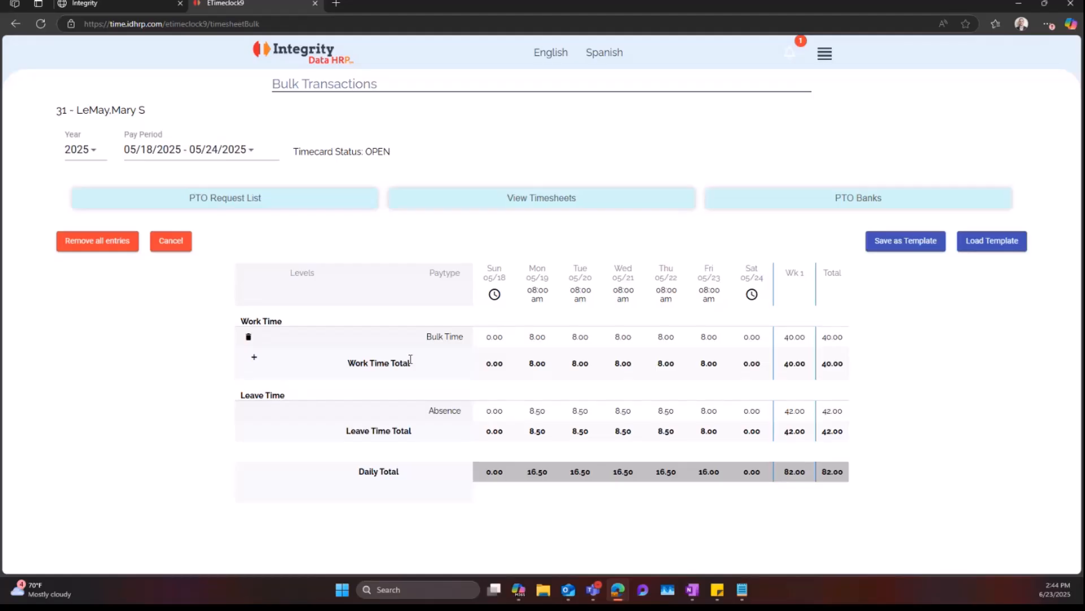
left_click(824, 57)
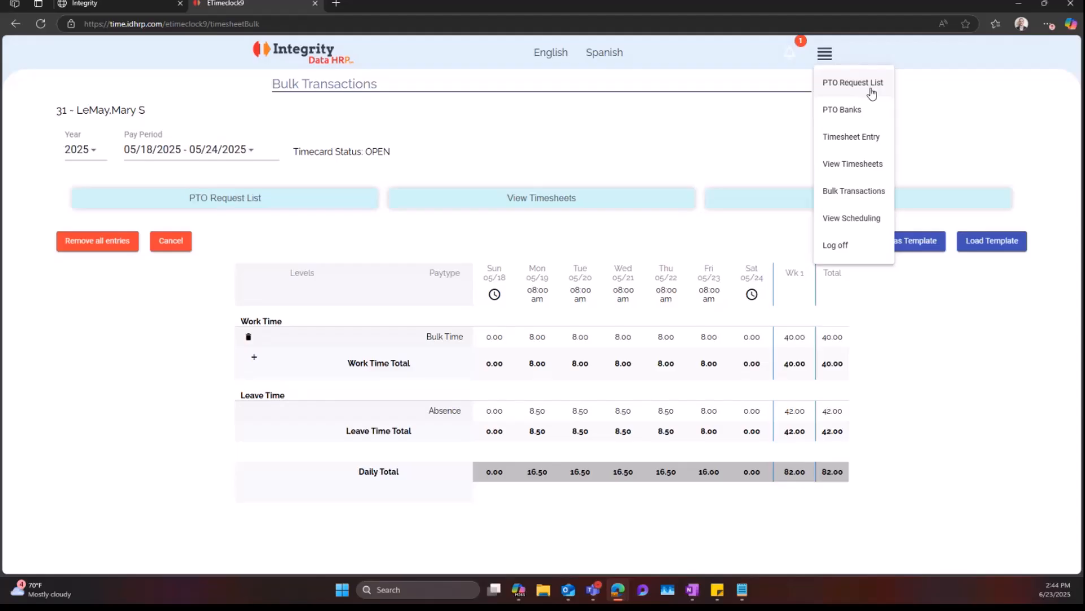
left_click(952, 171)
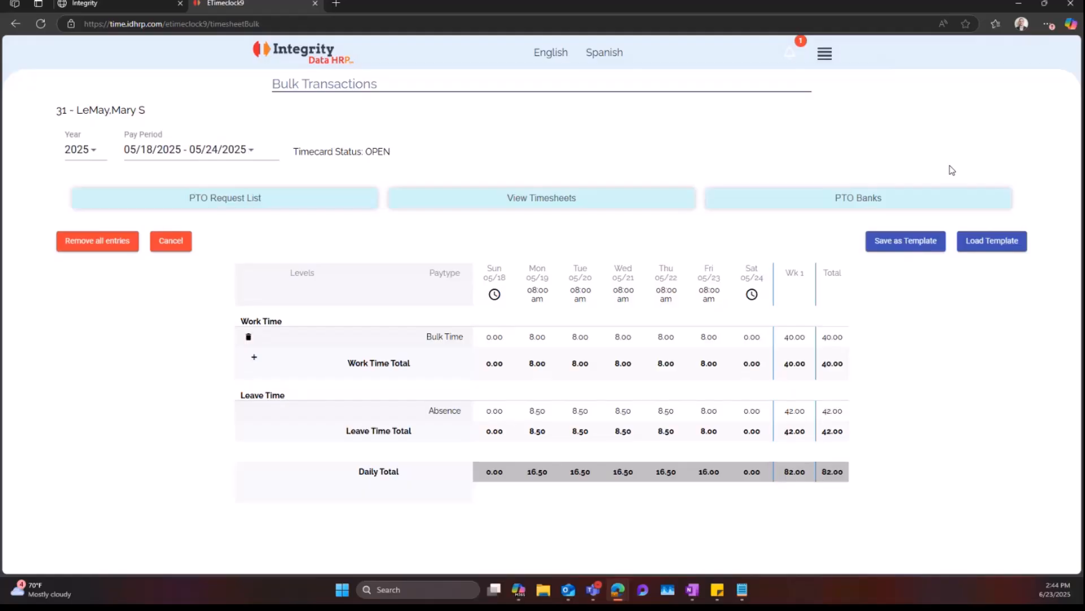